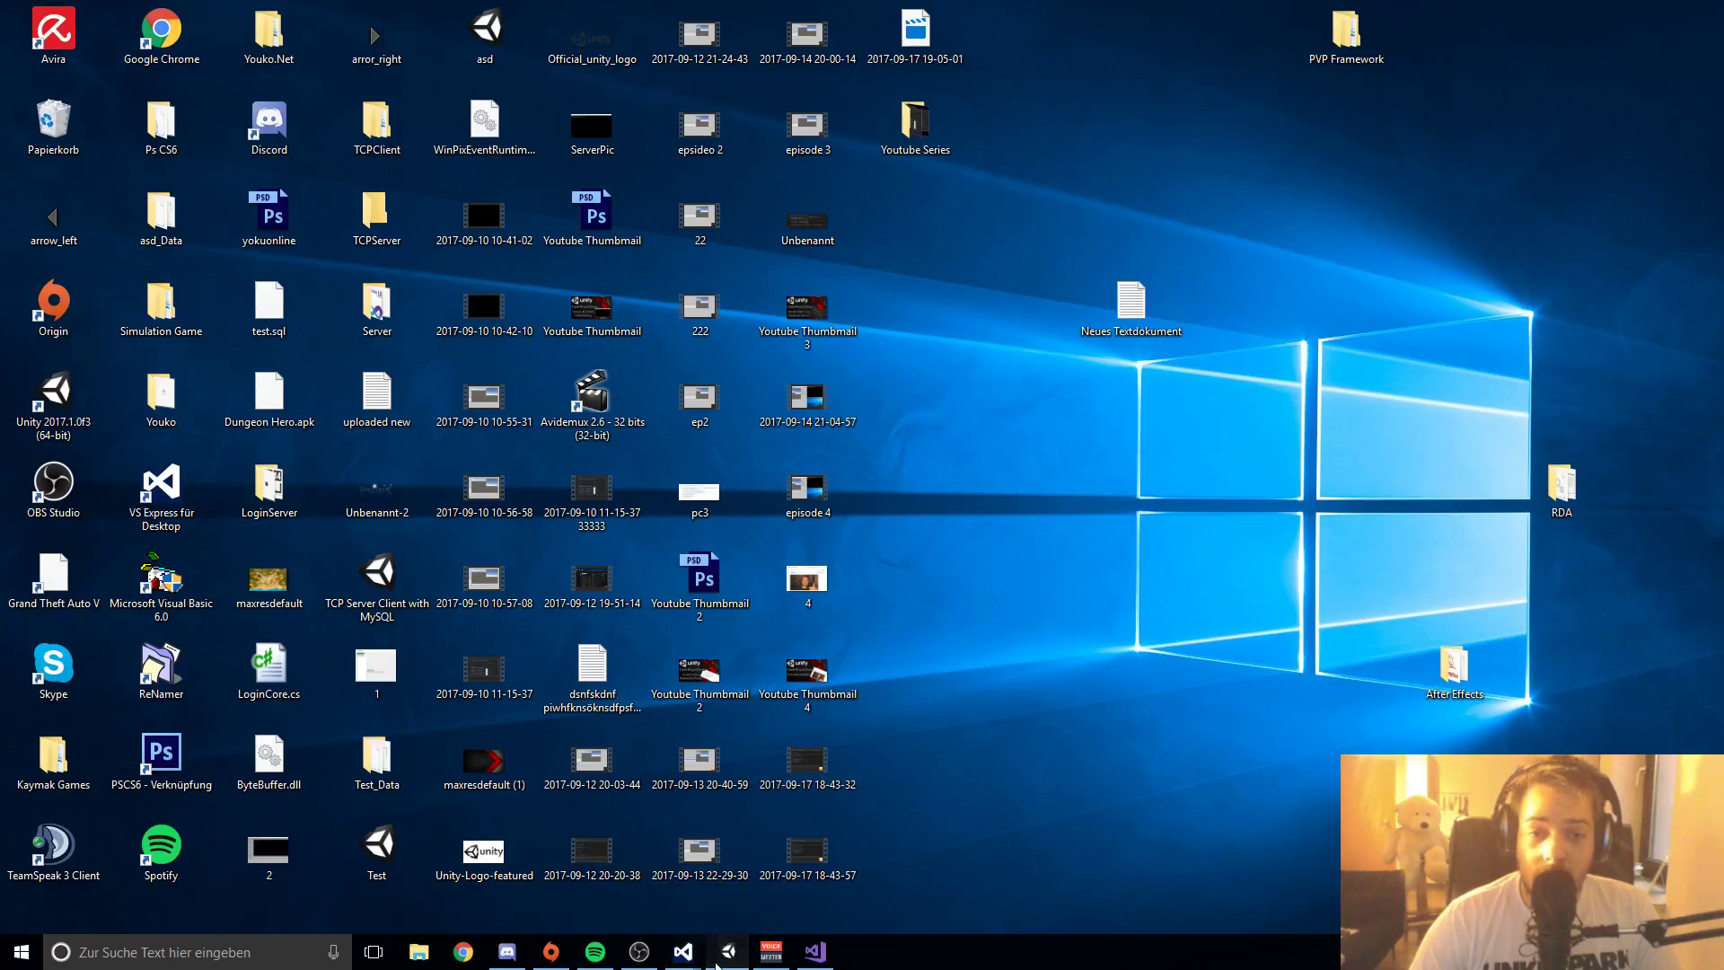
Step: Restore the Unity editor showing the Clash Royal Clone project's Main scene
{"action": "left_click", "coordinate": [719, 962]}
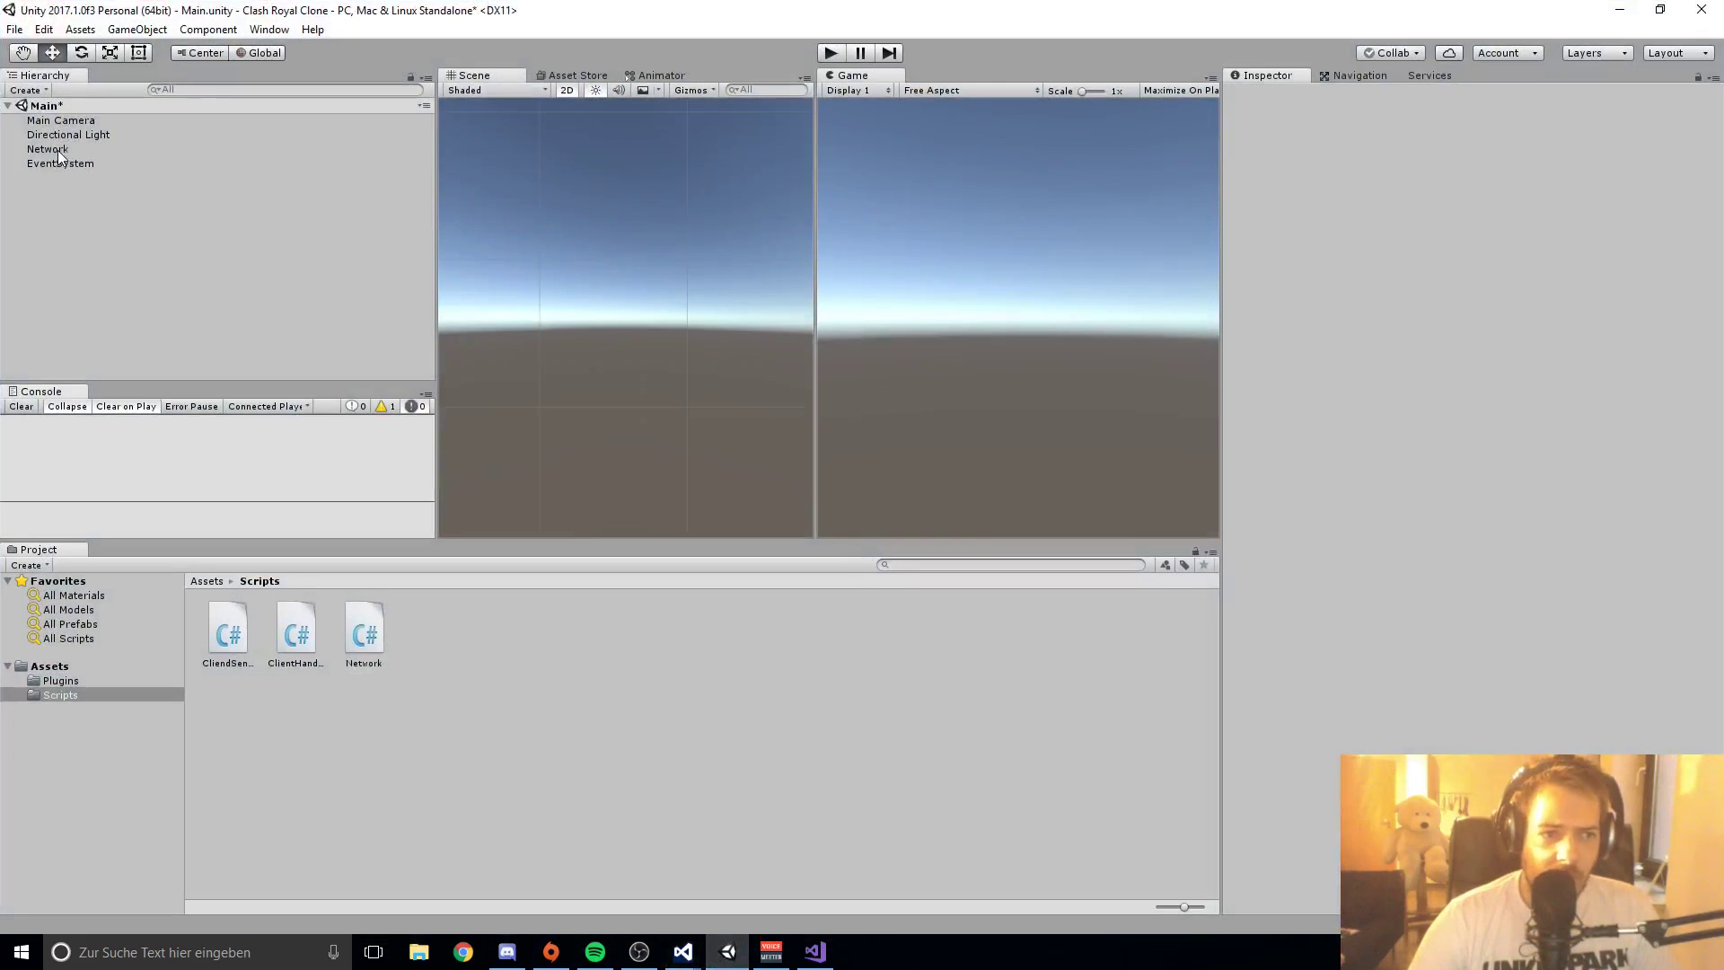
Step: Add a UI Canvas to the Main scene hierarchy
{"action": "right_click", "coordinate": [110, 222]}
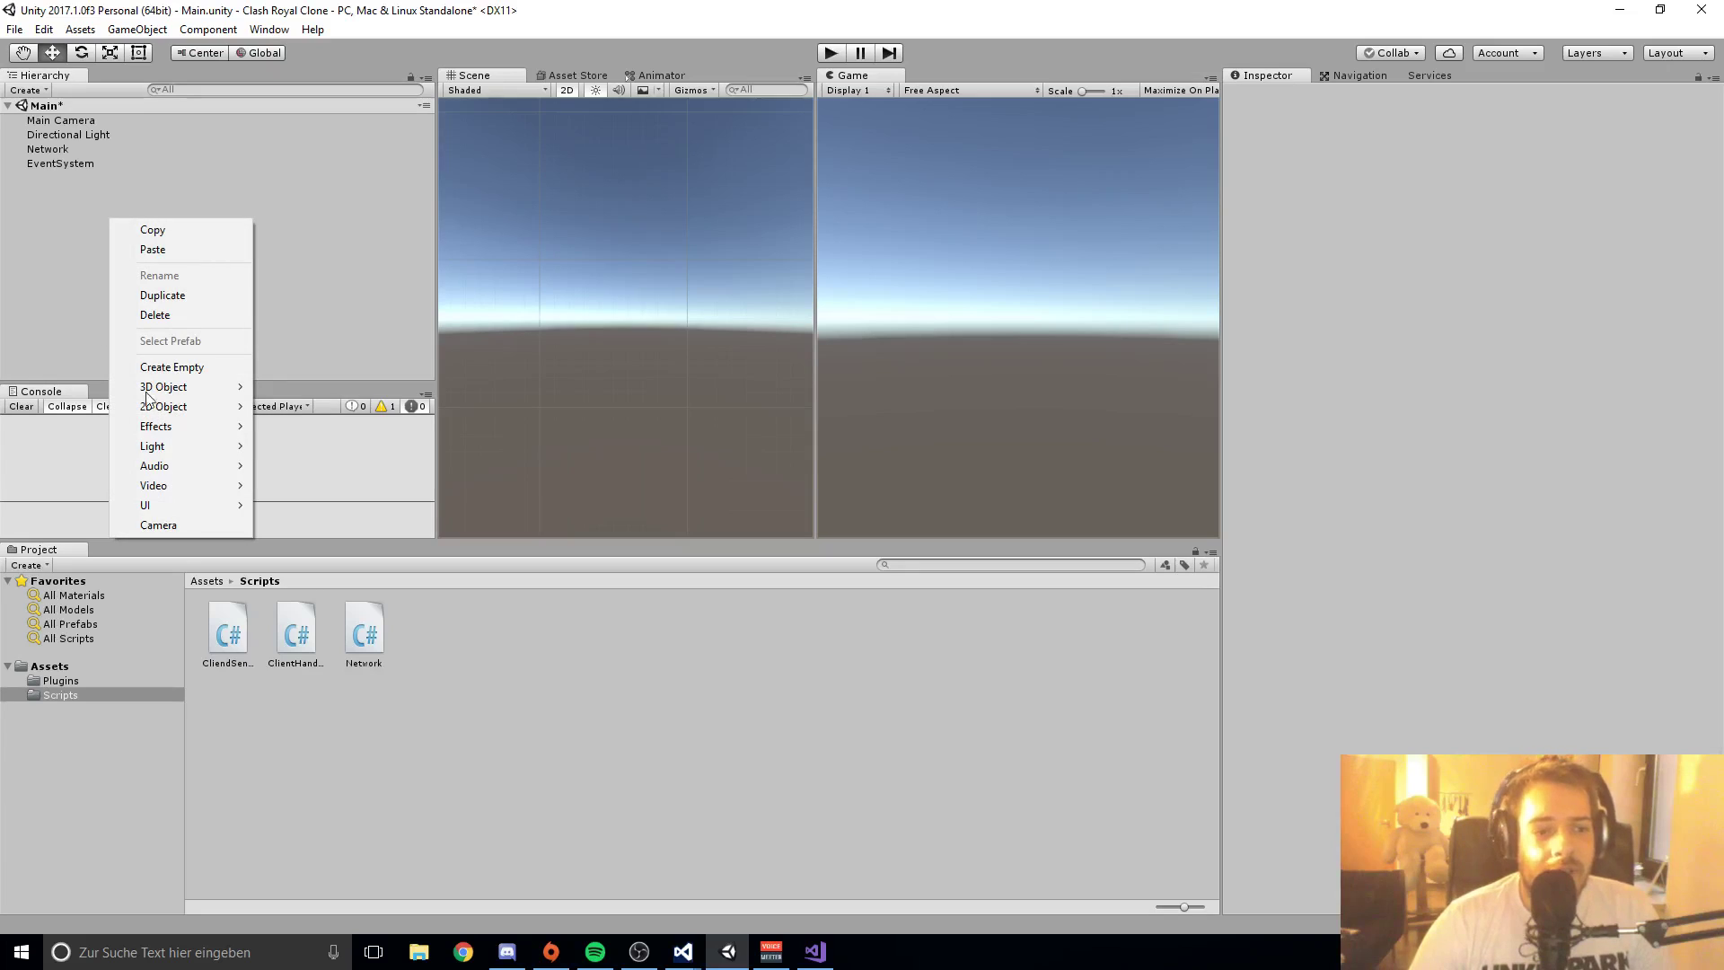
{"action": "mouse_move", "coordinate": [197, 509]}
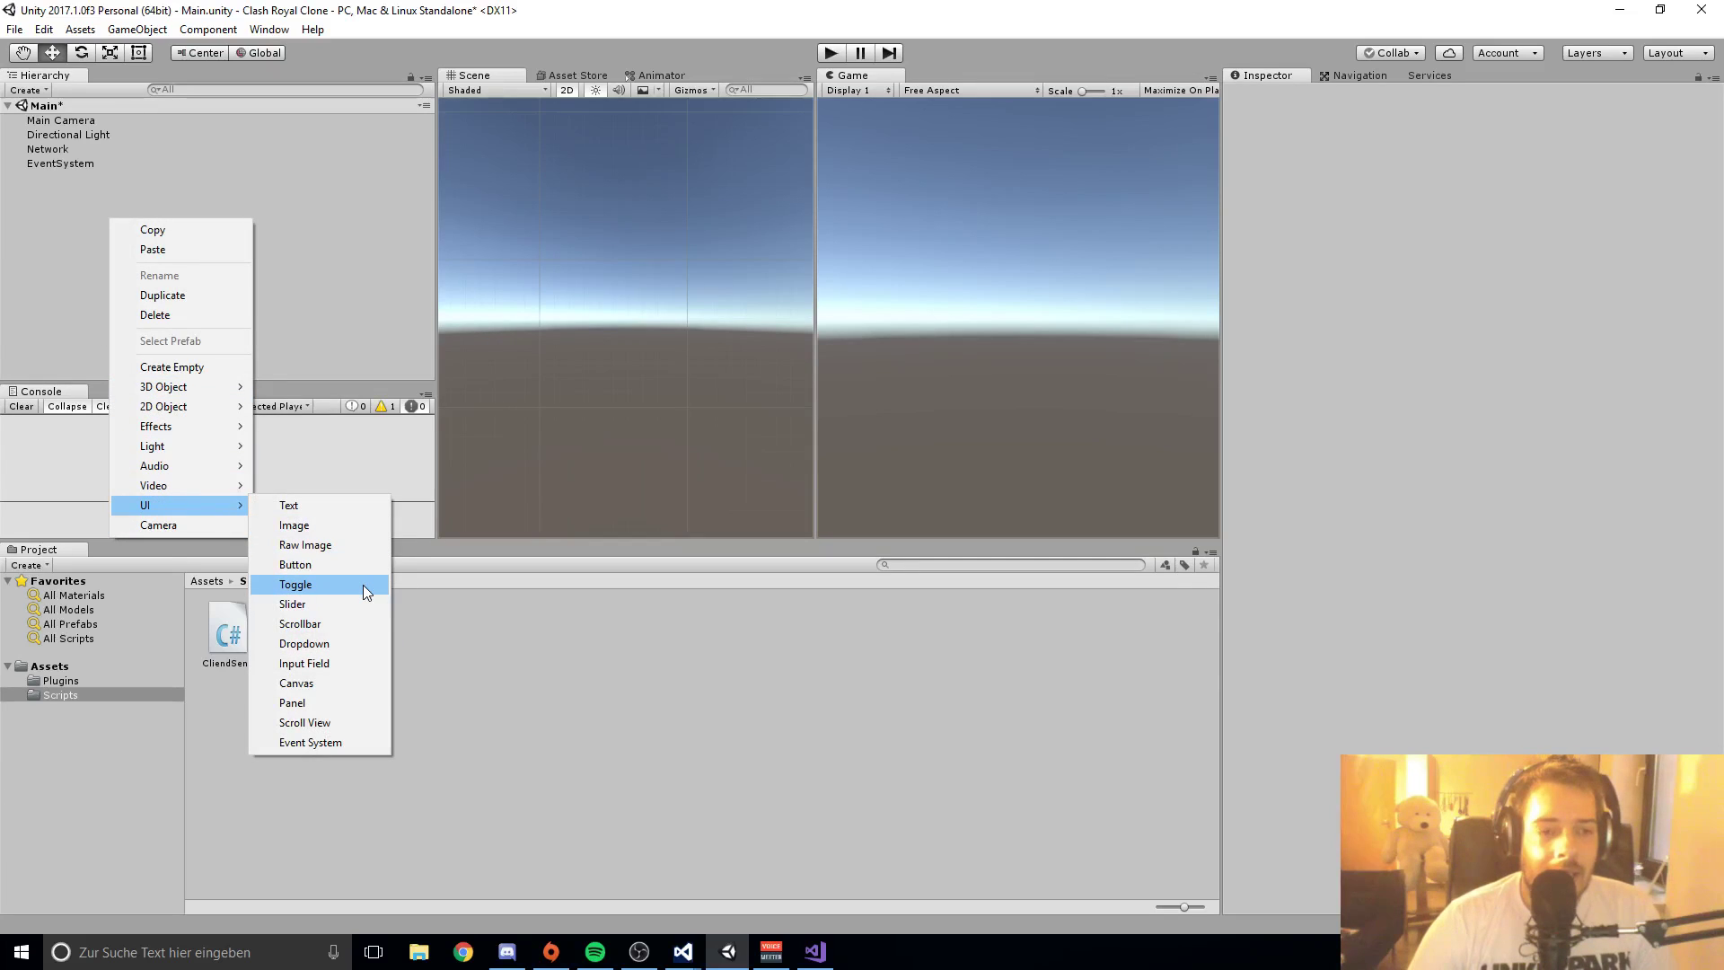
{"action": "left_click", "coordinate": [296, 683]}
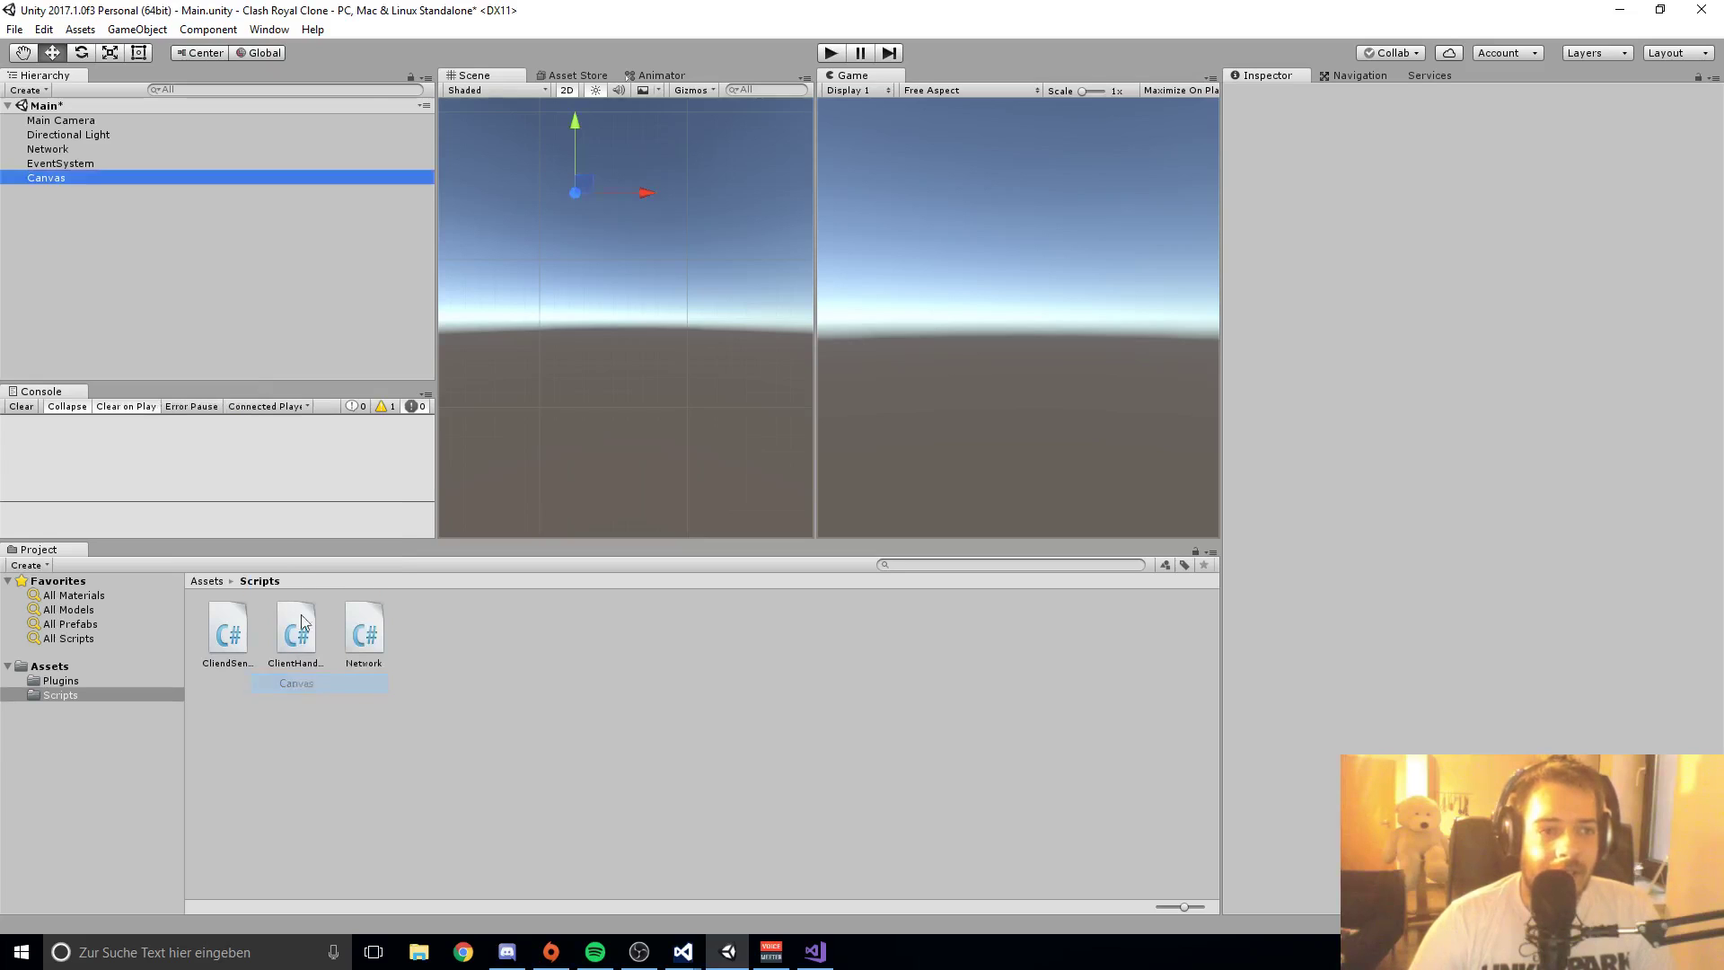
Step: Create an empty child object under Canvas named MenuController
{"action": "right_click", "coordinate": [59, 180]}
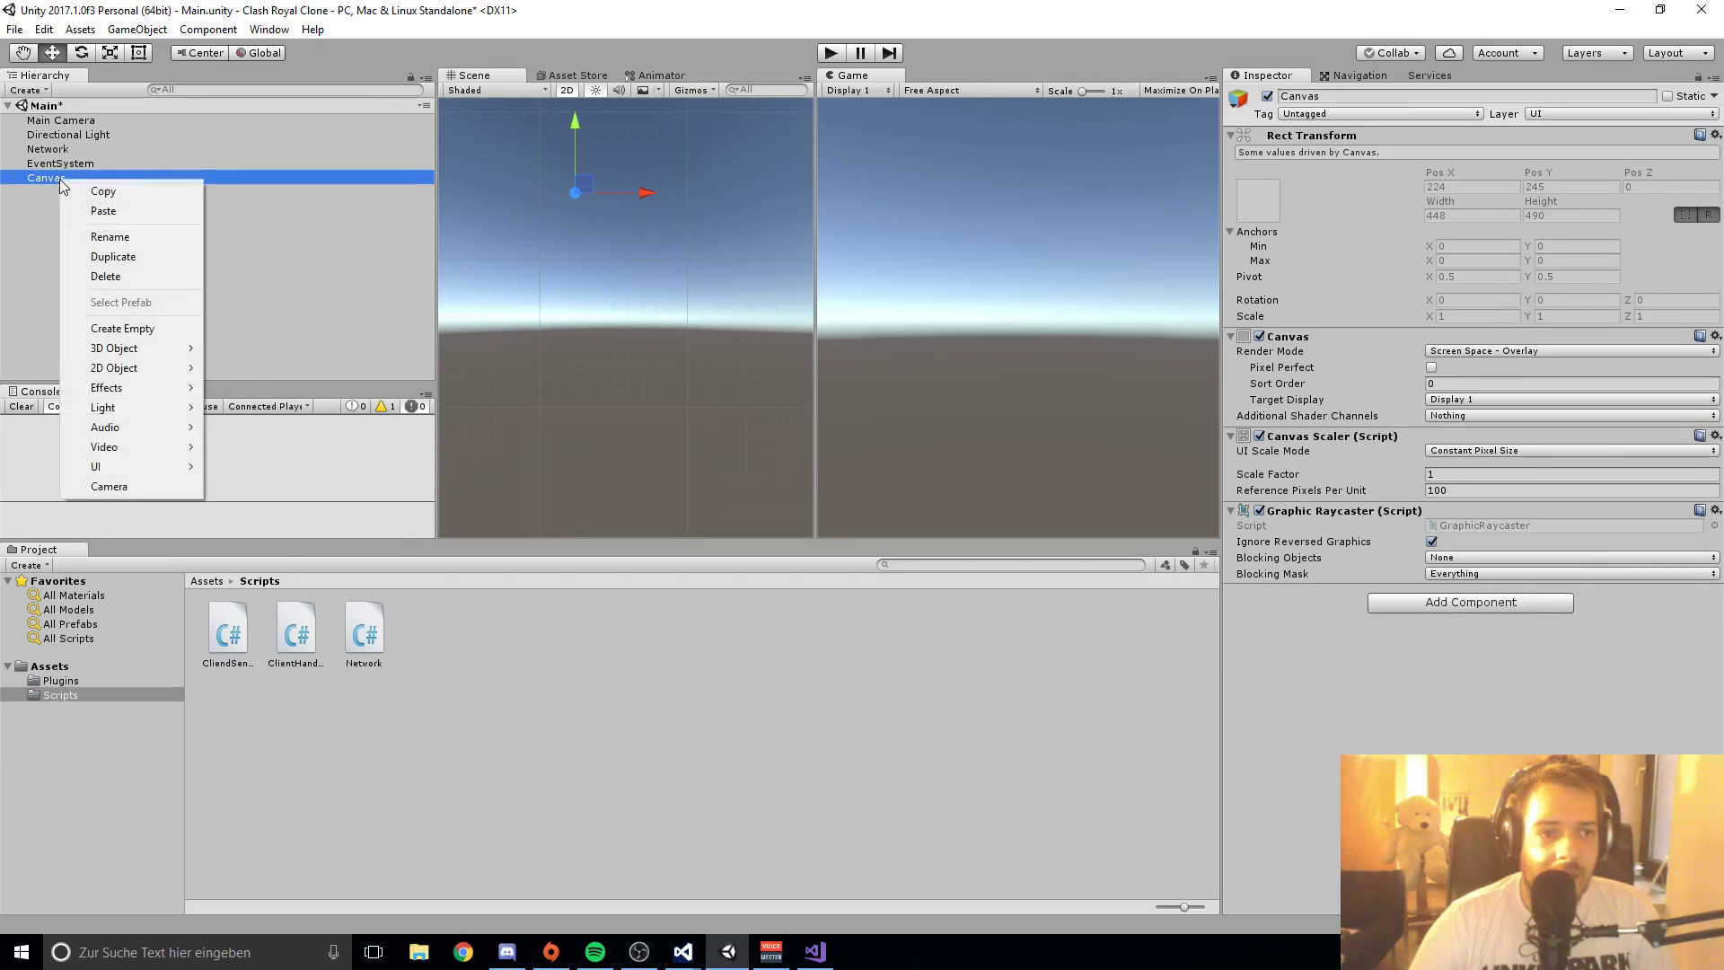
{"action": "left_click", "coordinate": [149, 333]}
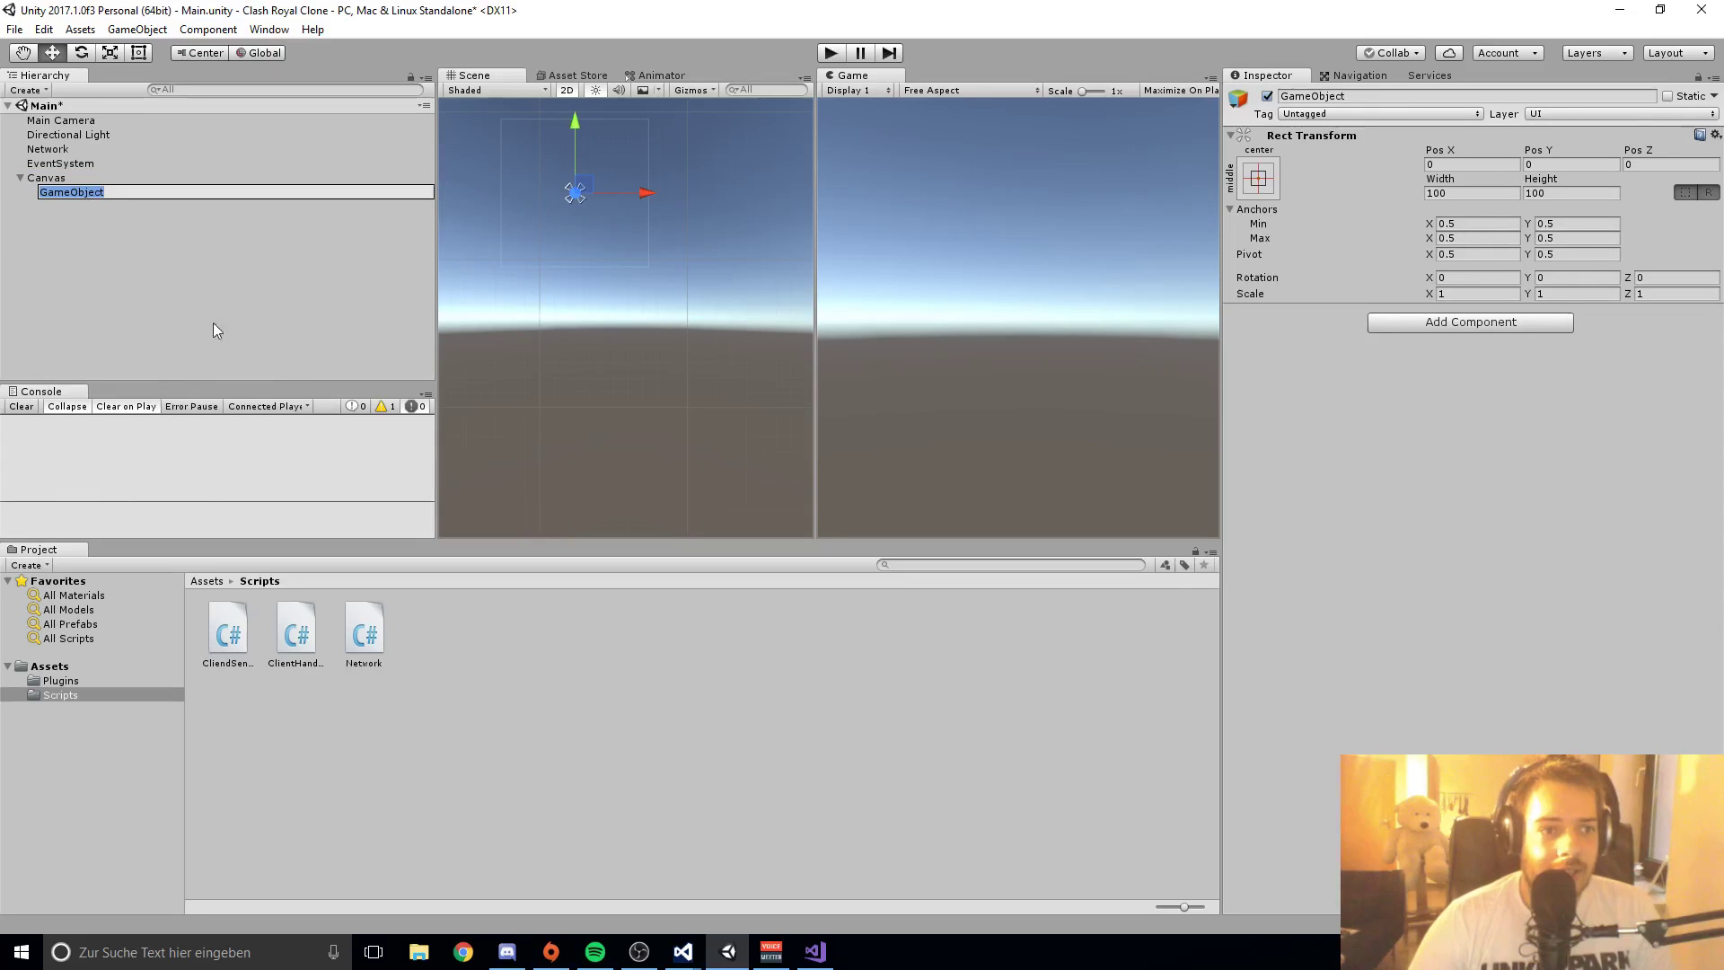
{"action": "type", "text": "MenuC"}
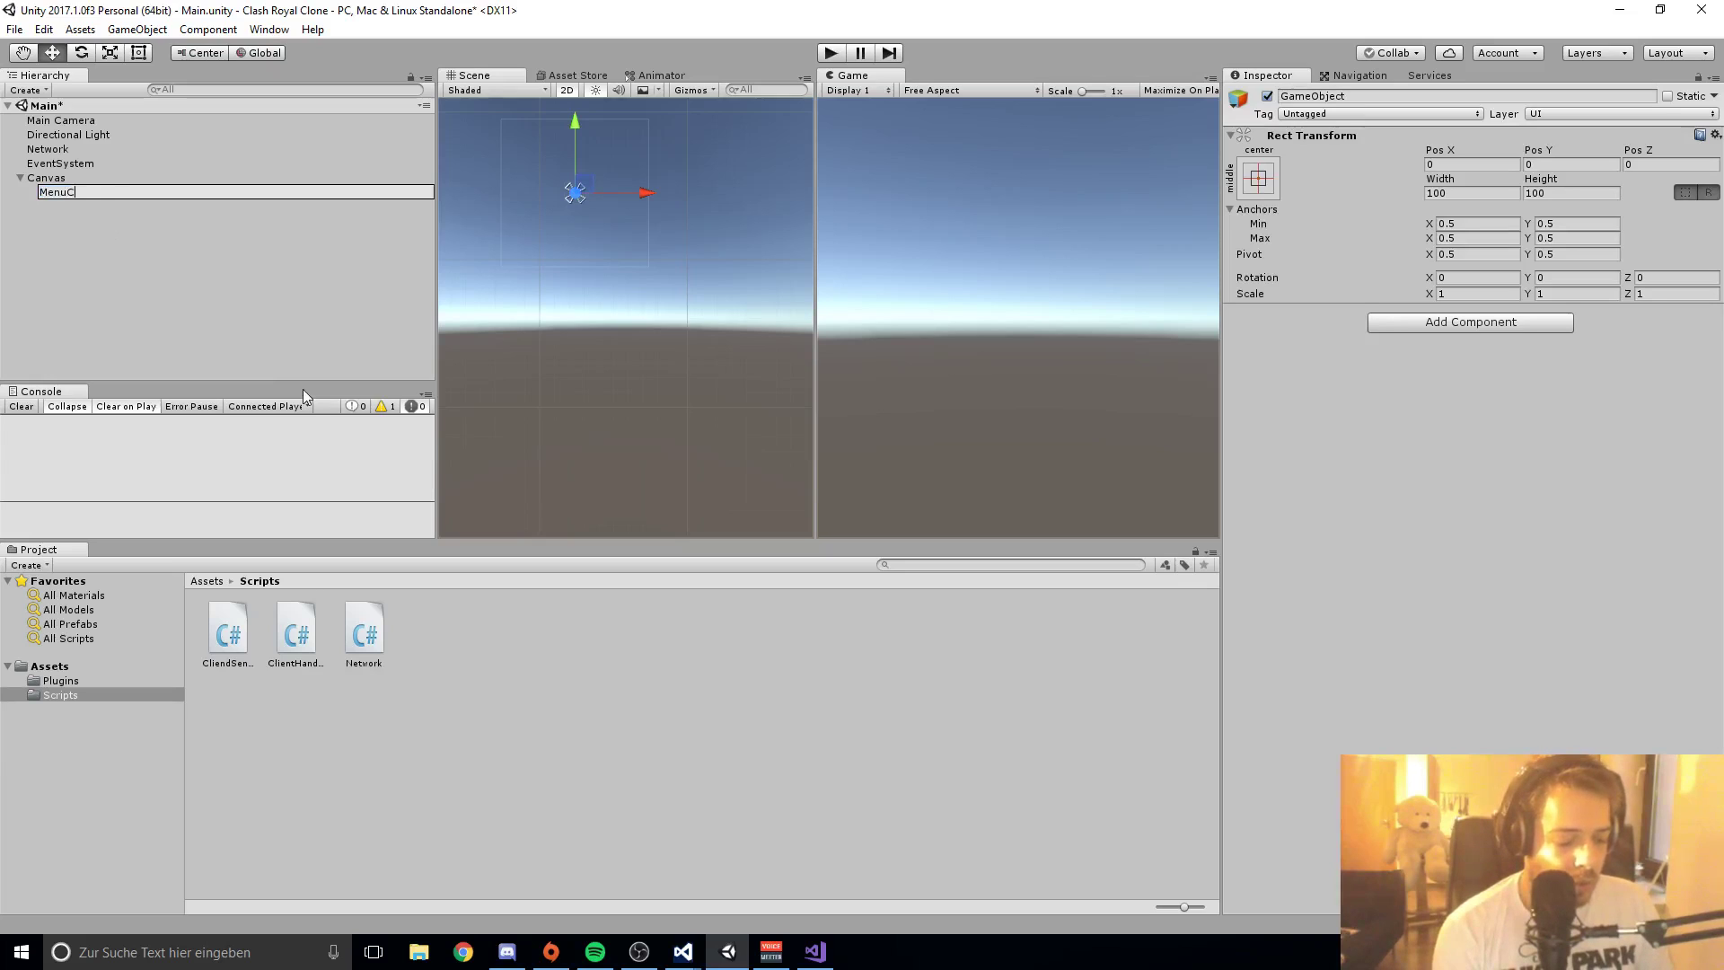
{"action": "type", "text": "ontroller"}
{"action": "key", "text": "Return"}
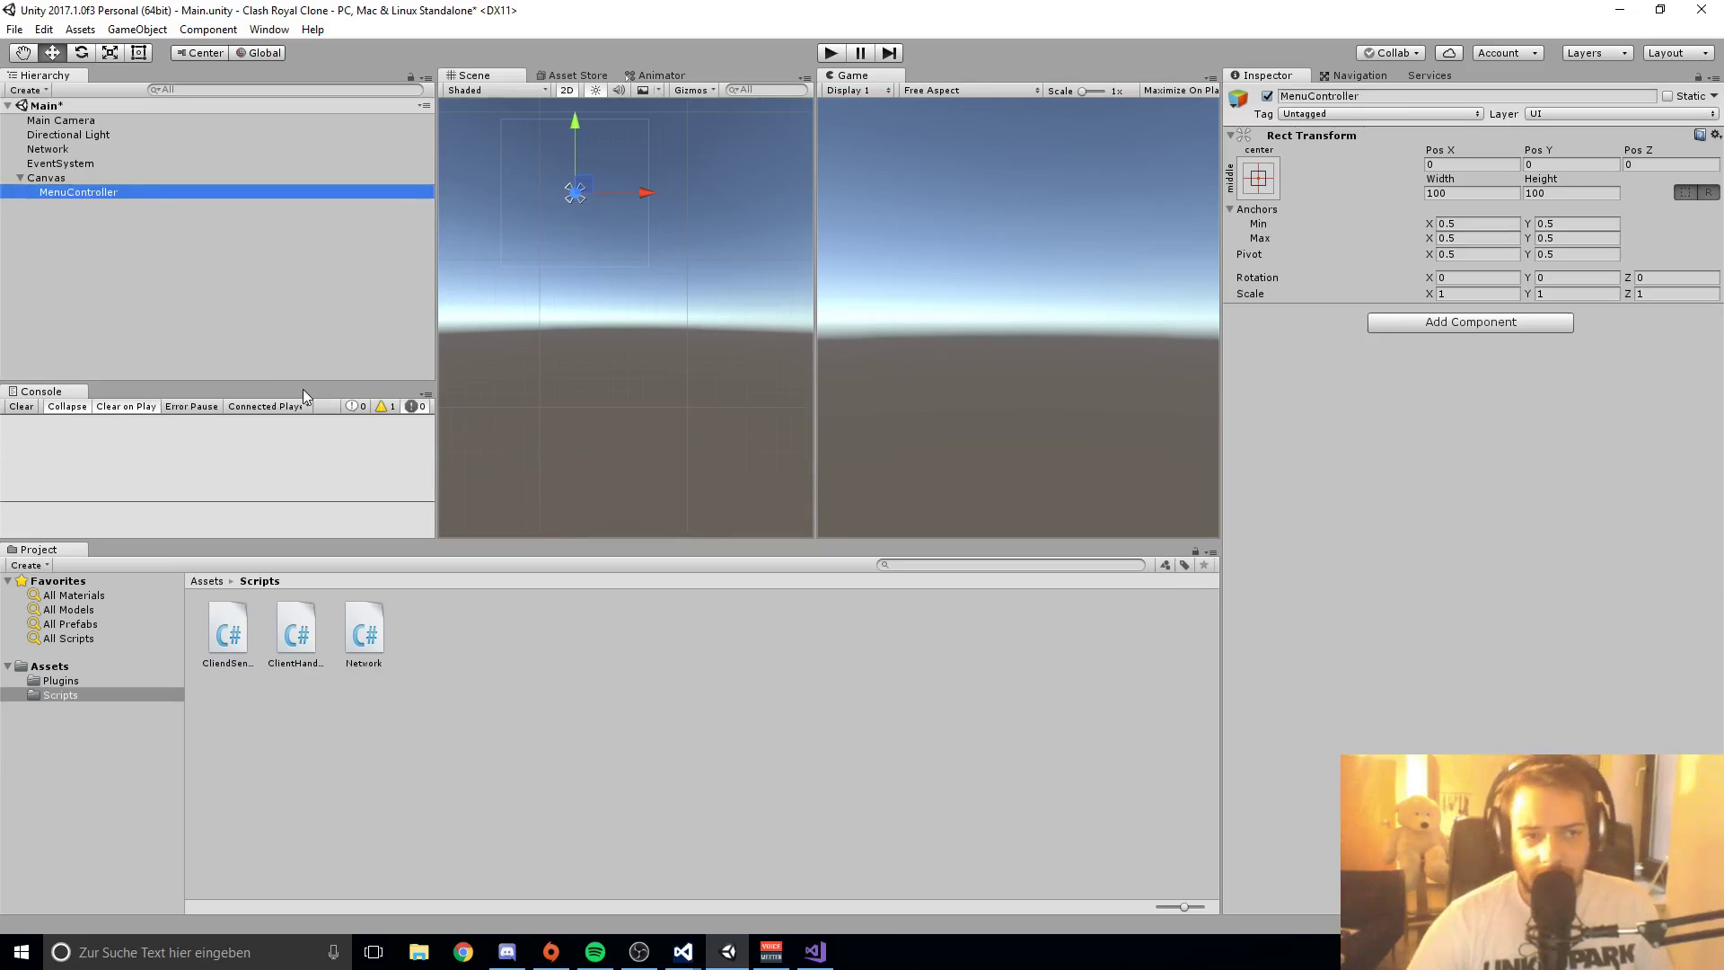
{"action": "left_click", "coordinate": [89, 211]}
Step: Add empty children named Loading and Register under MenuController
{"action": "left_click", "coordinate": [88, 196]}
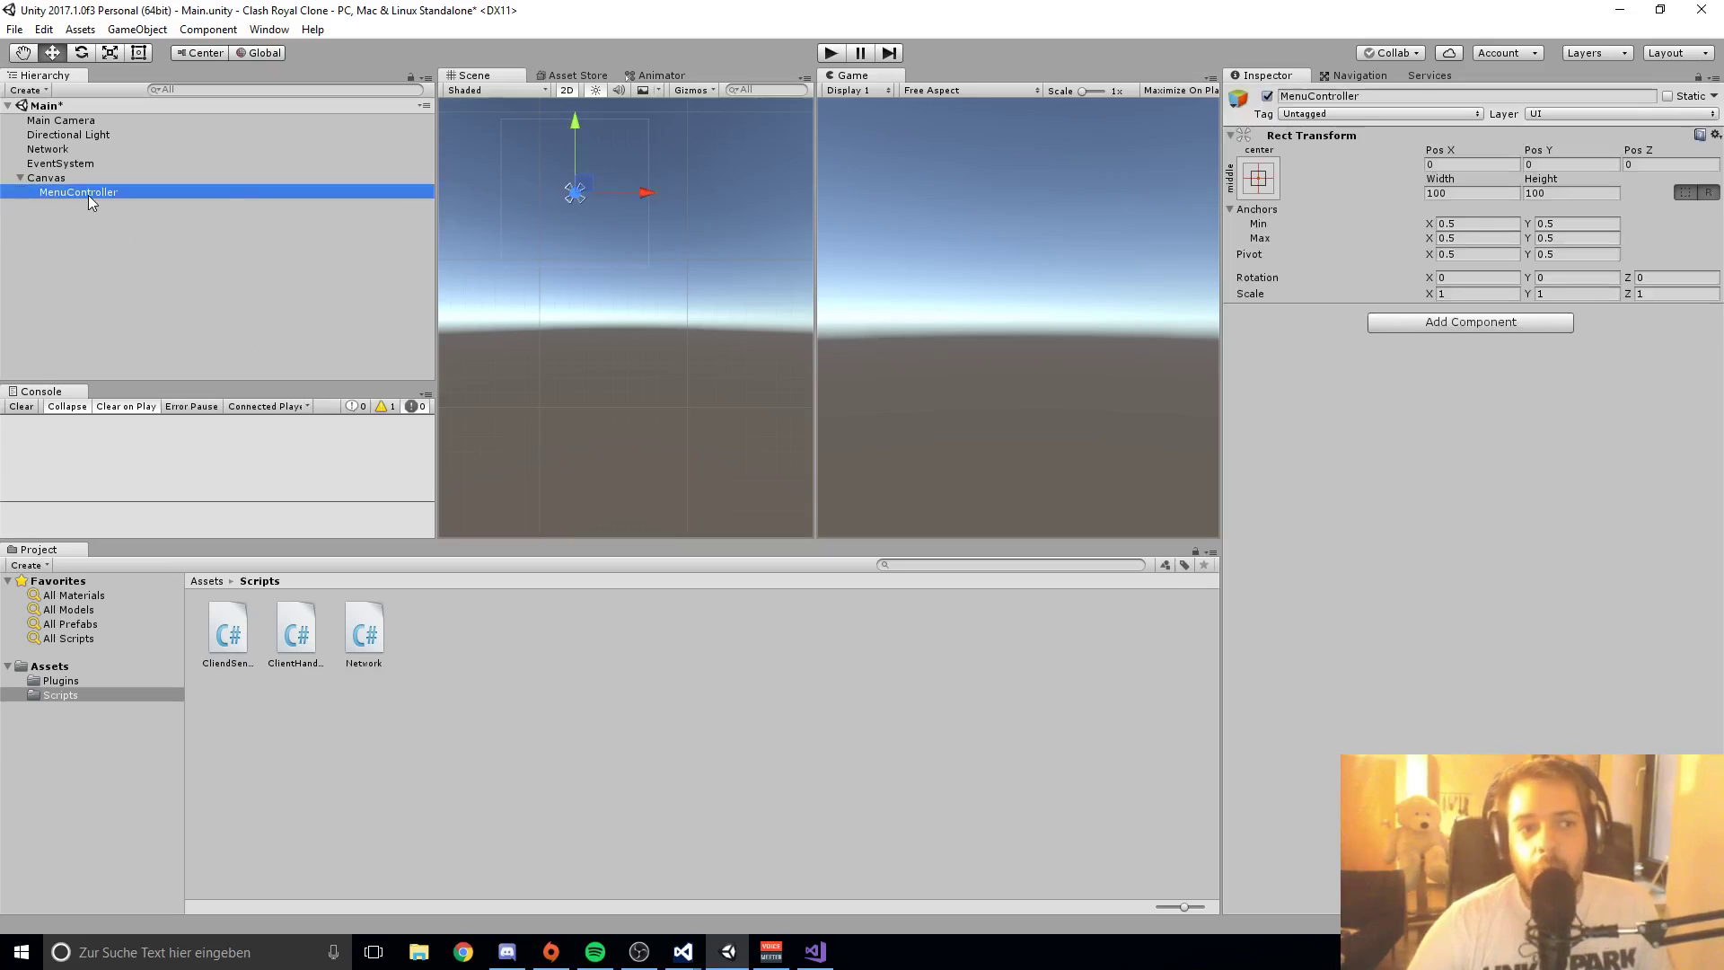
{"action": "right_click", "coordinate": [88, 196]}
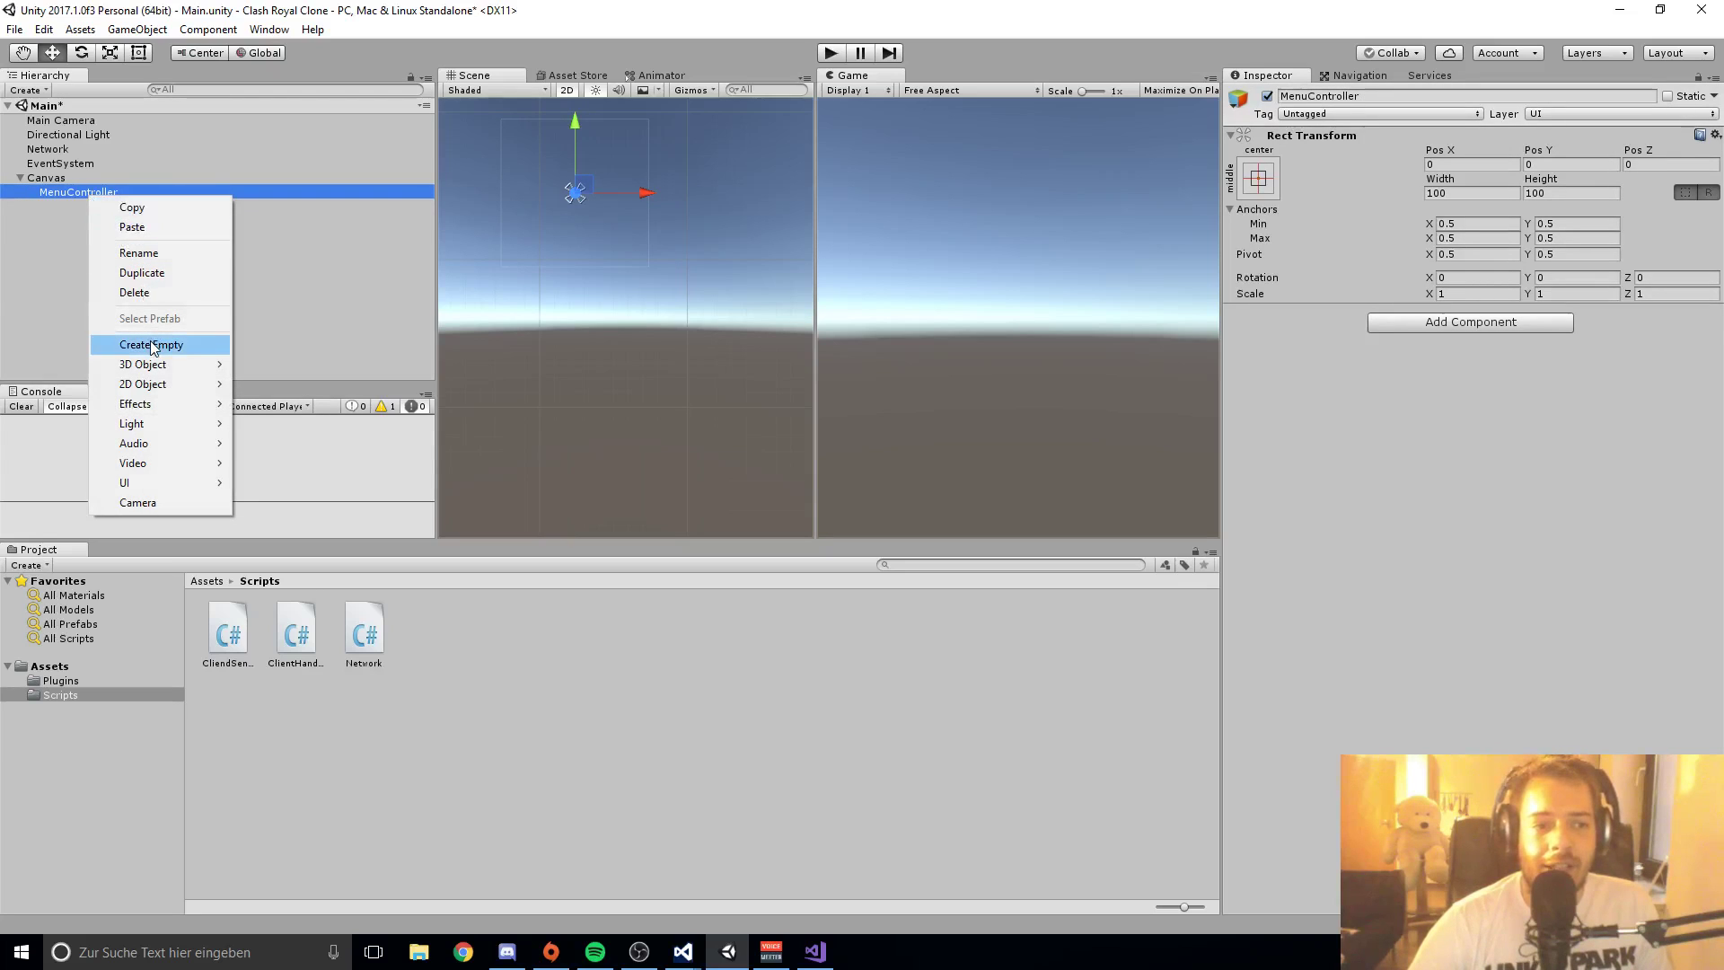
{"action": "left_click", "coordinate": [151, 345]}
{"action": "left_click", "coordinate": [89, 204]}
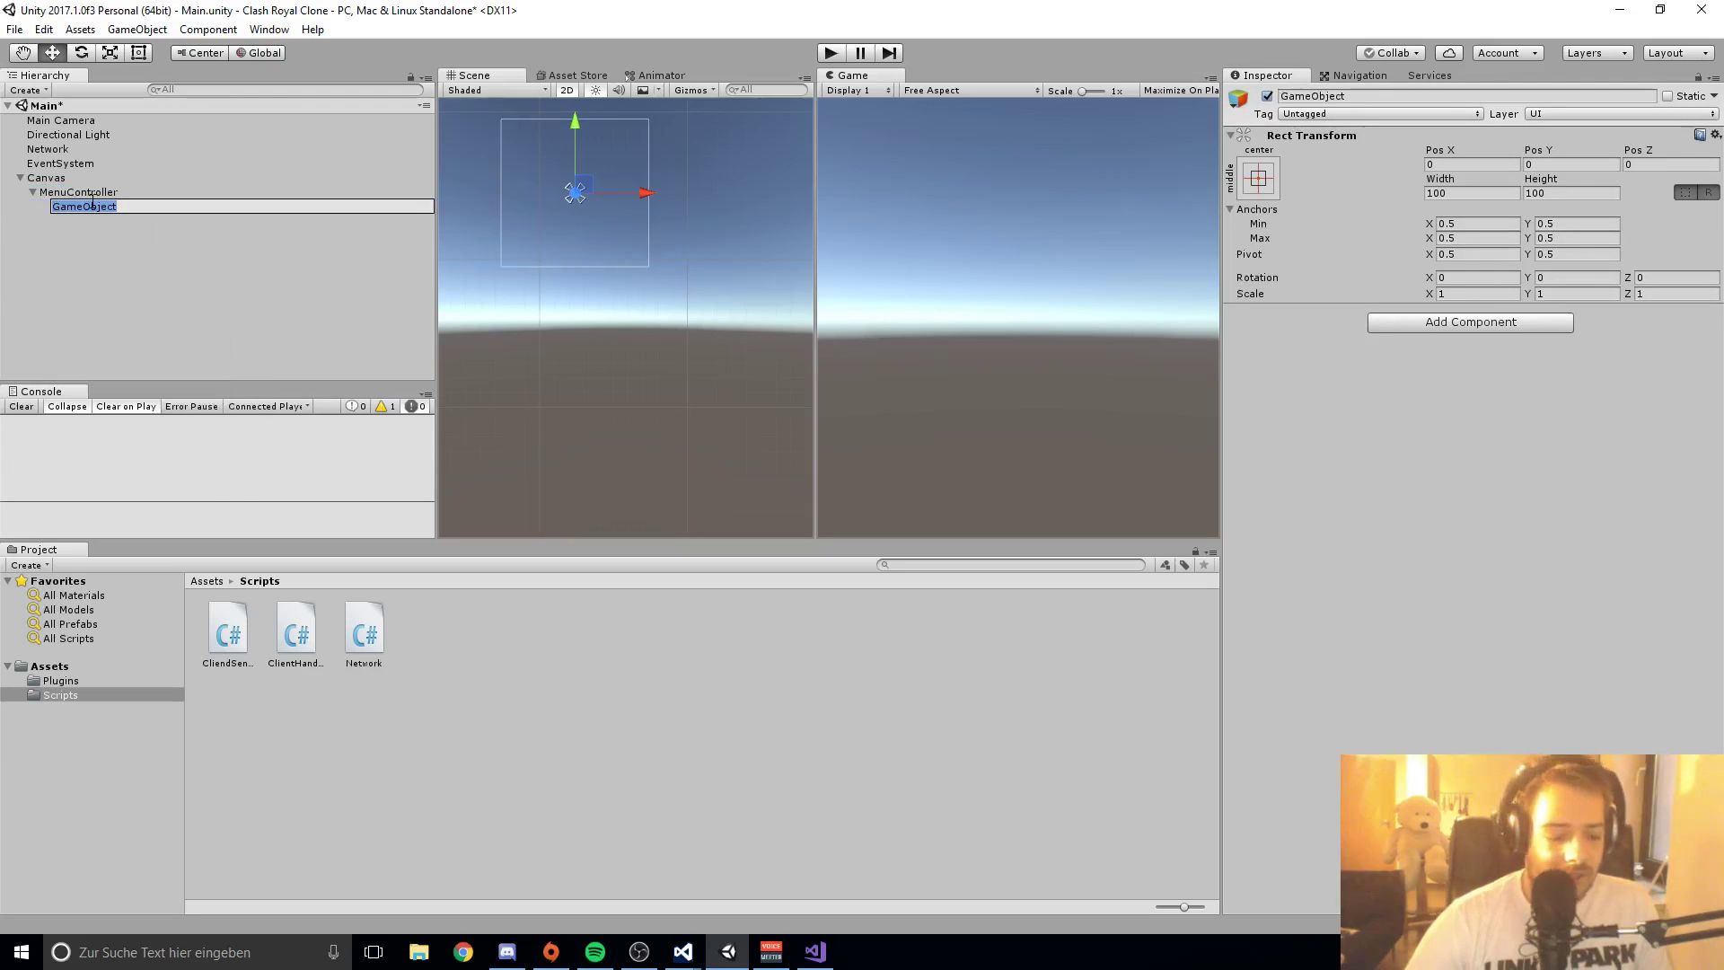
{"action": "type", "text": "Loadi"}
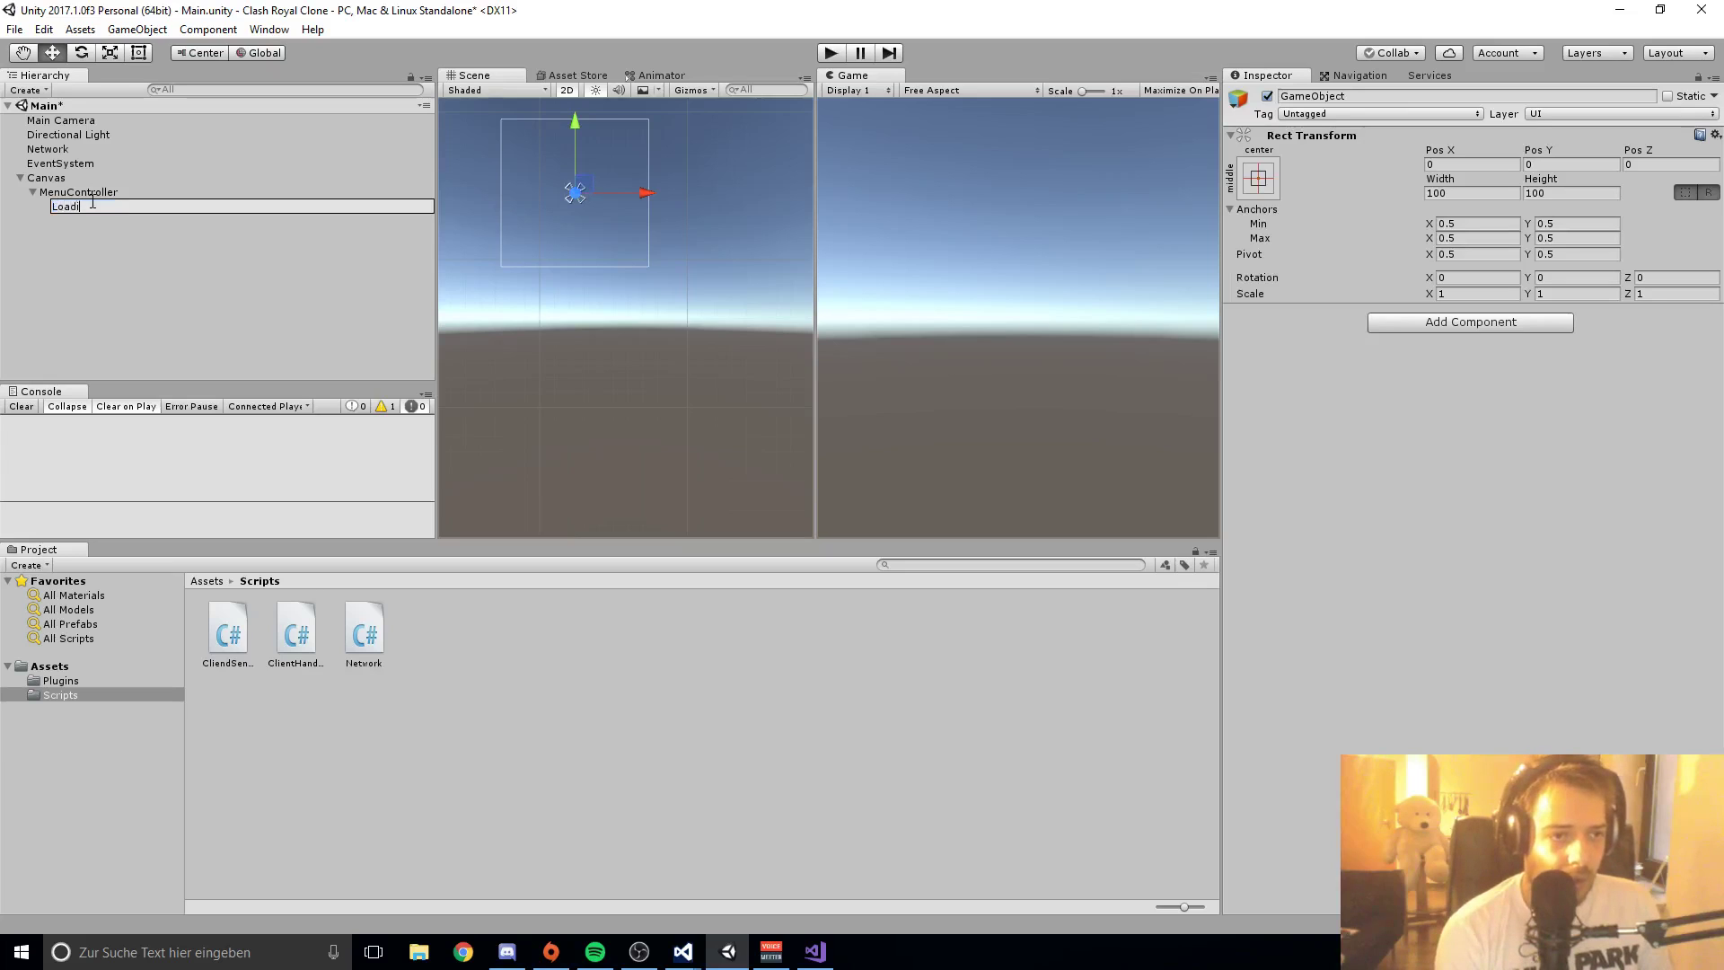
{"action": "type", "text": "ng"}
{"action": "key", "text": "Return"}
{"action": "right_click", "coordinate": [102, 194]}
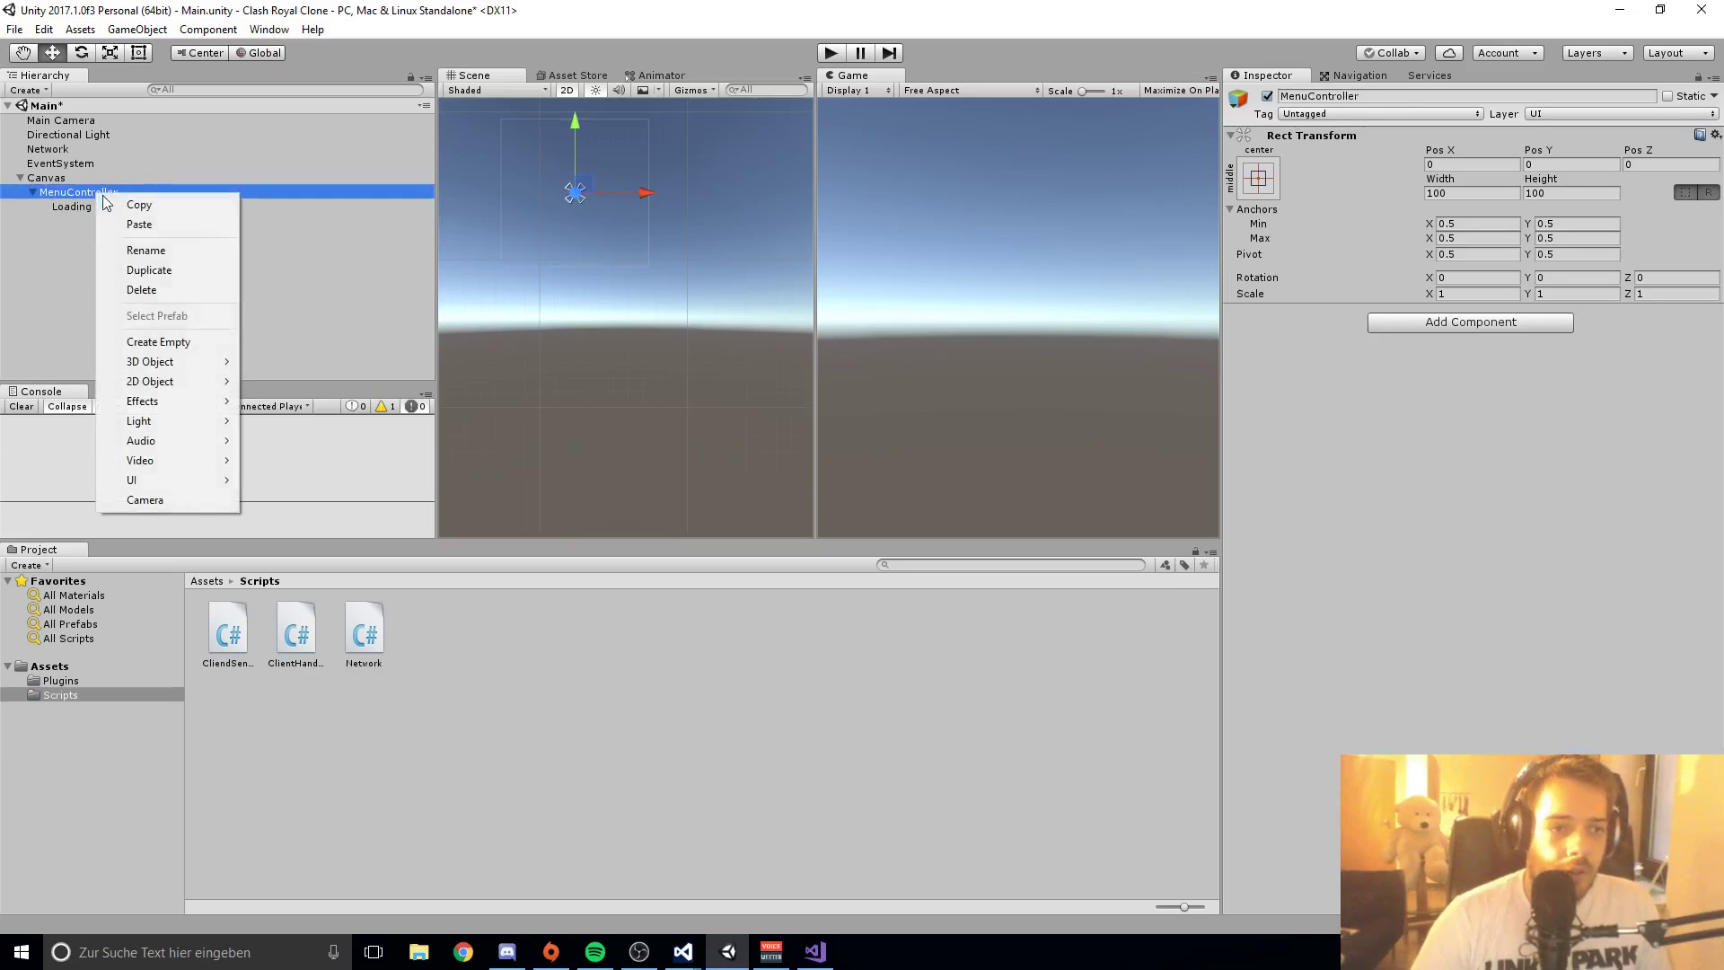
{"action": "left_click", "coordinate": [162, 341]}
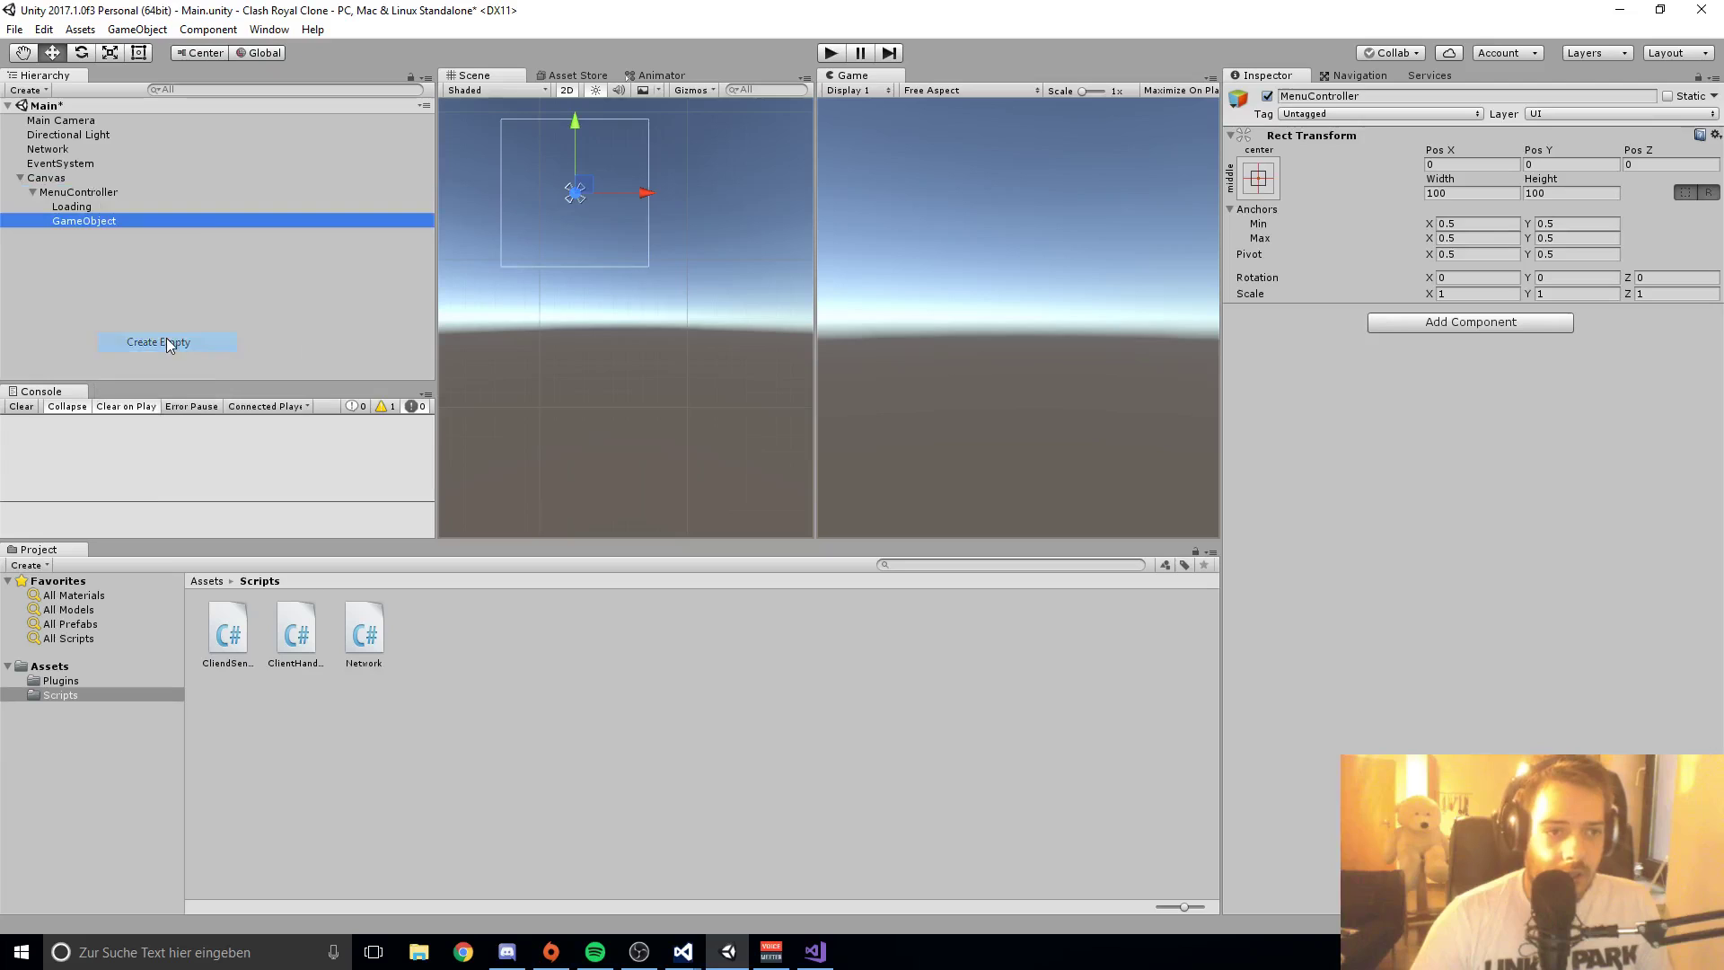
{"action": "left_click", "coordinate": [100, 221]}
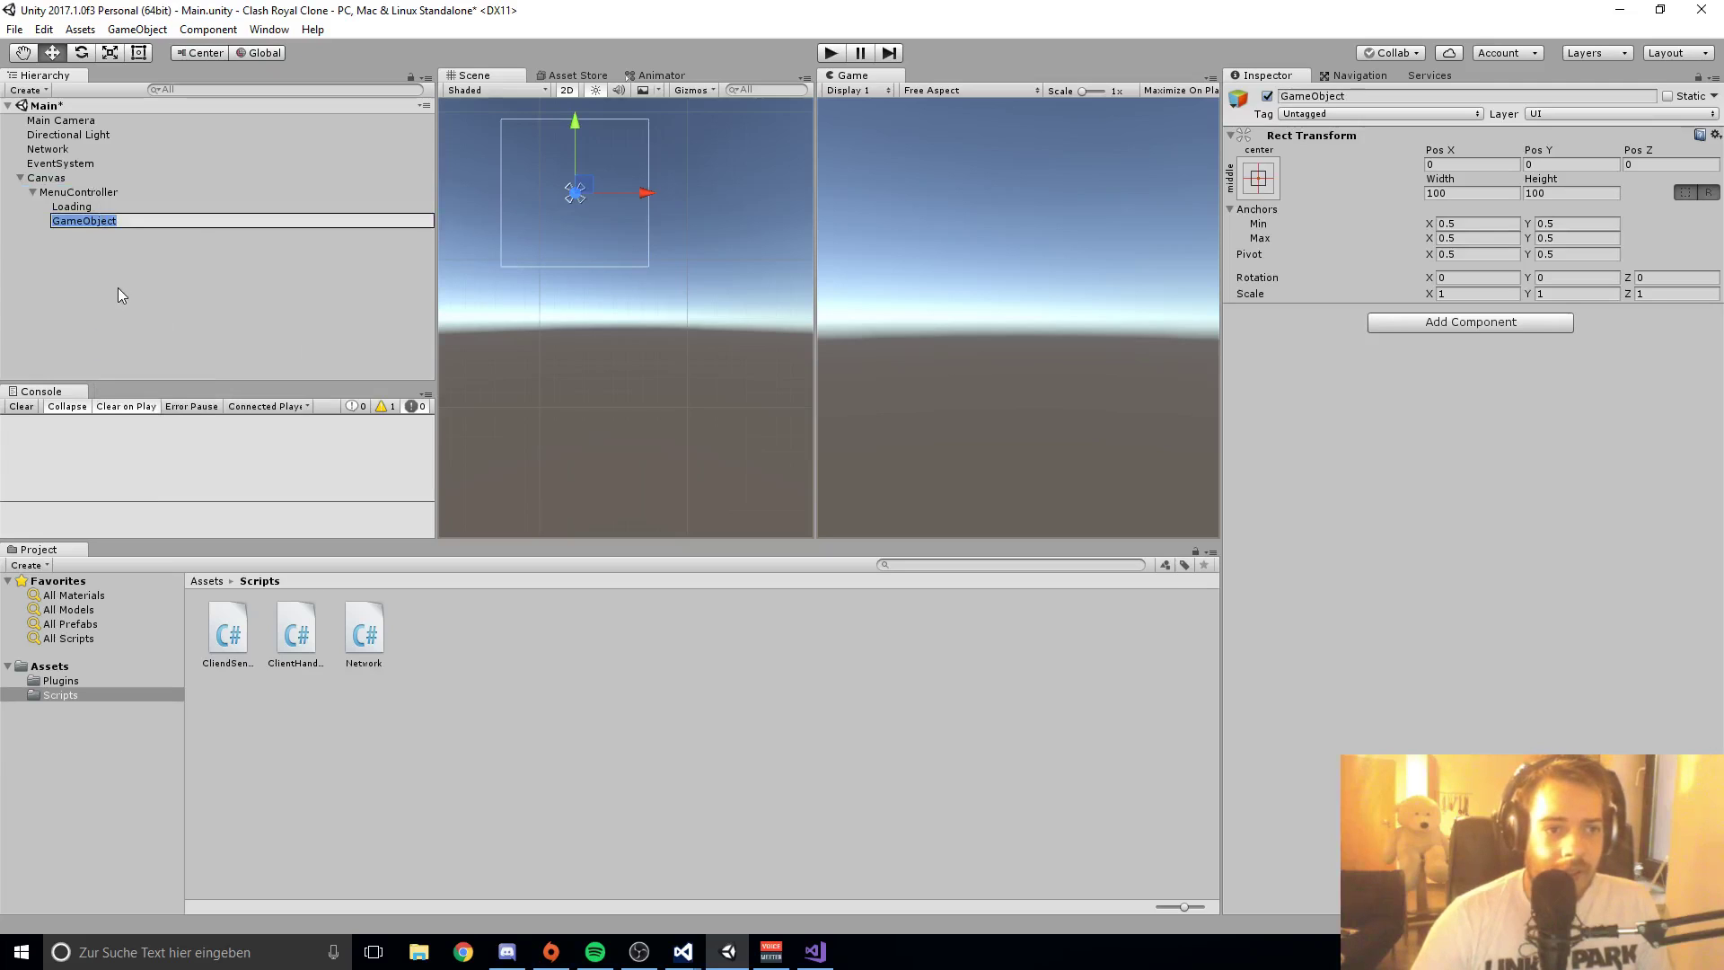
{"action": "type", "text": "Regist"}
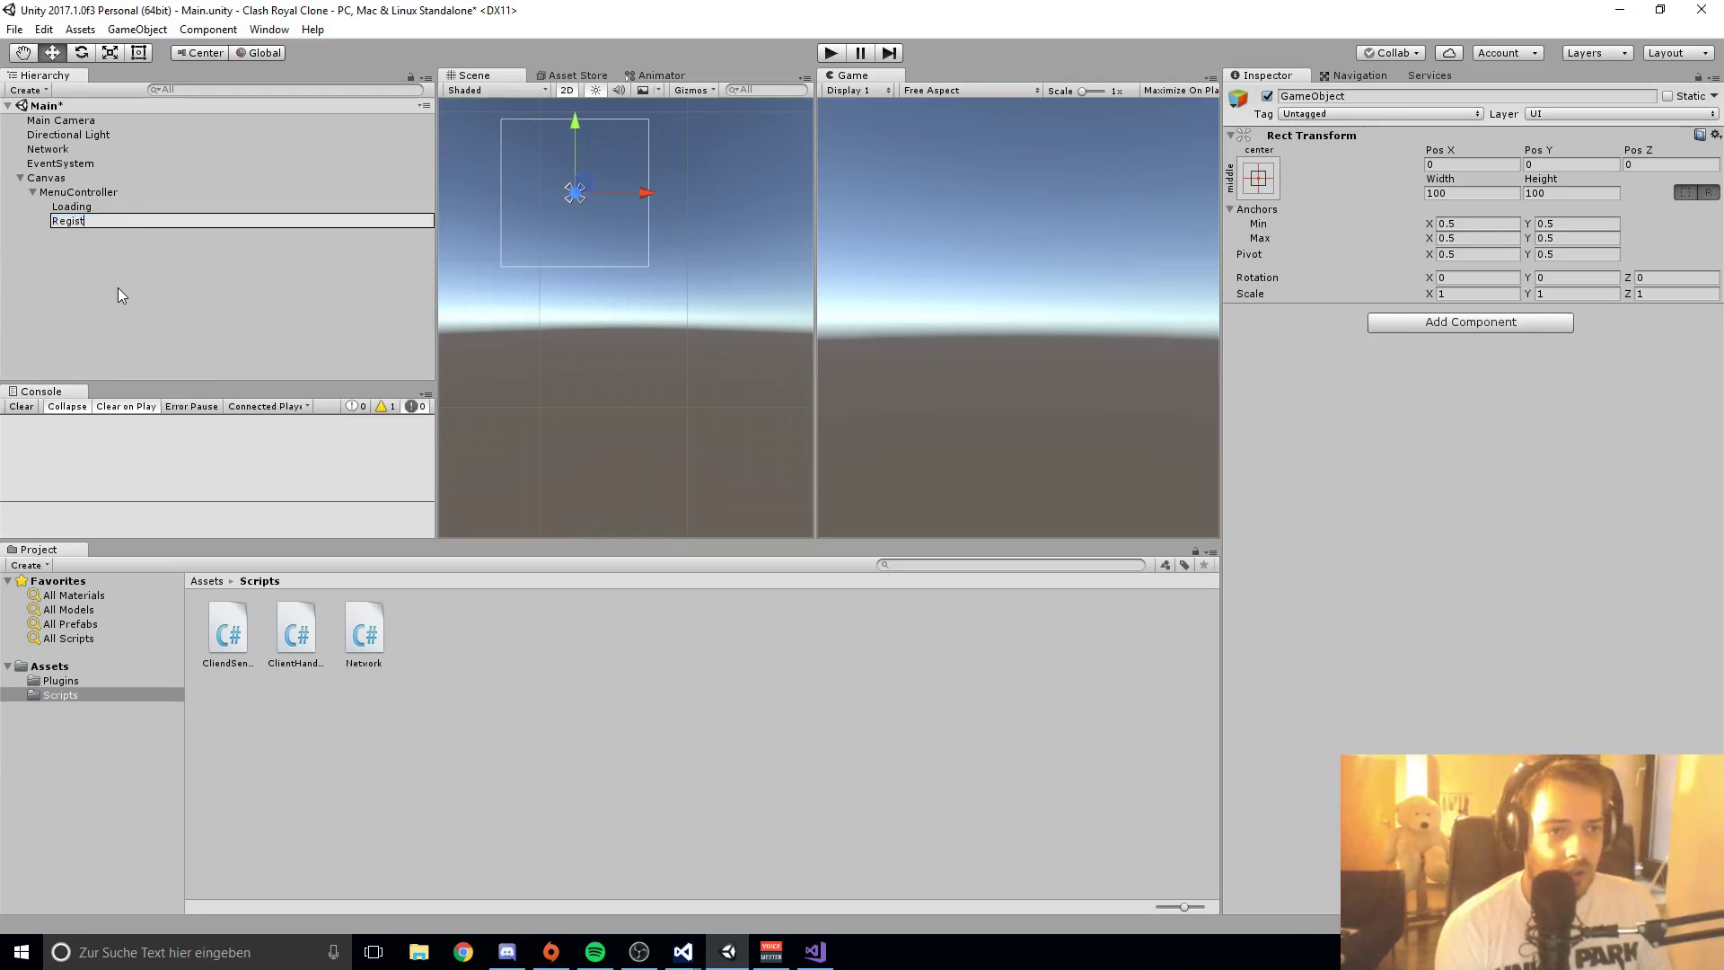
{"action": "type", "text": "er"}
{"action": "key", "text": "Return"}
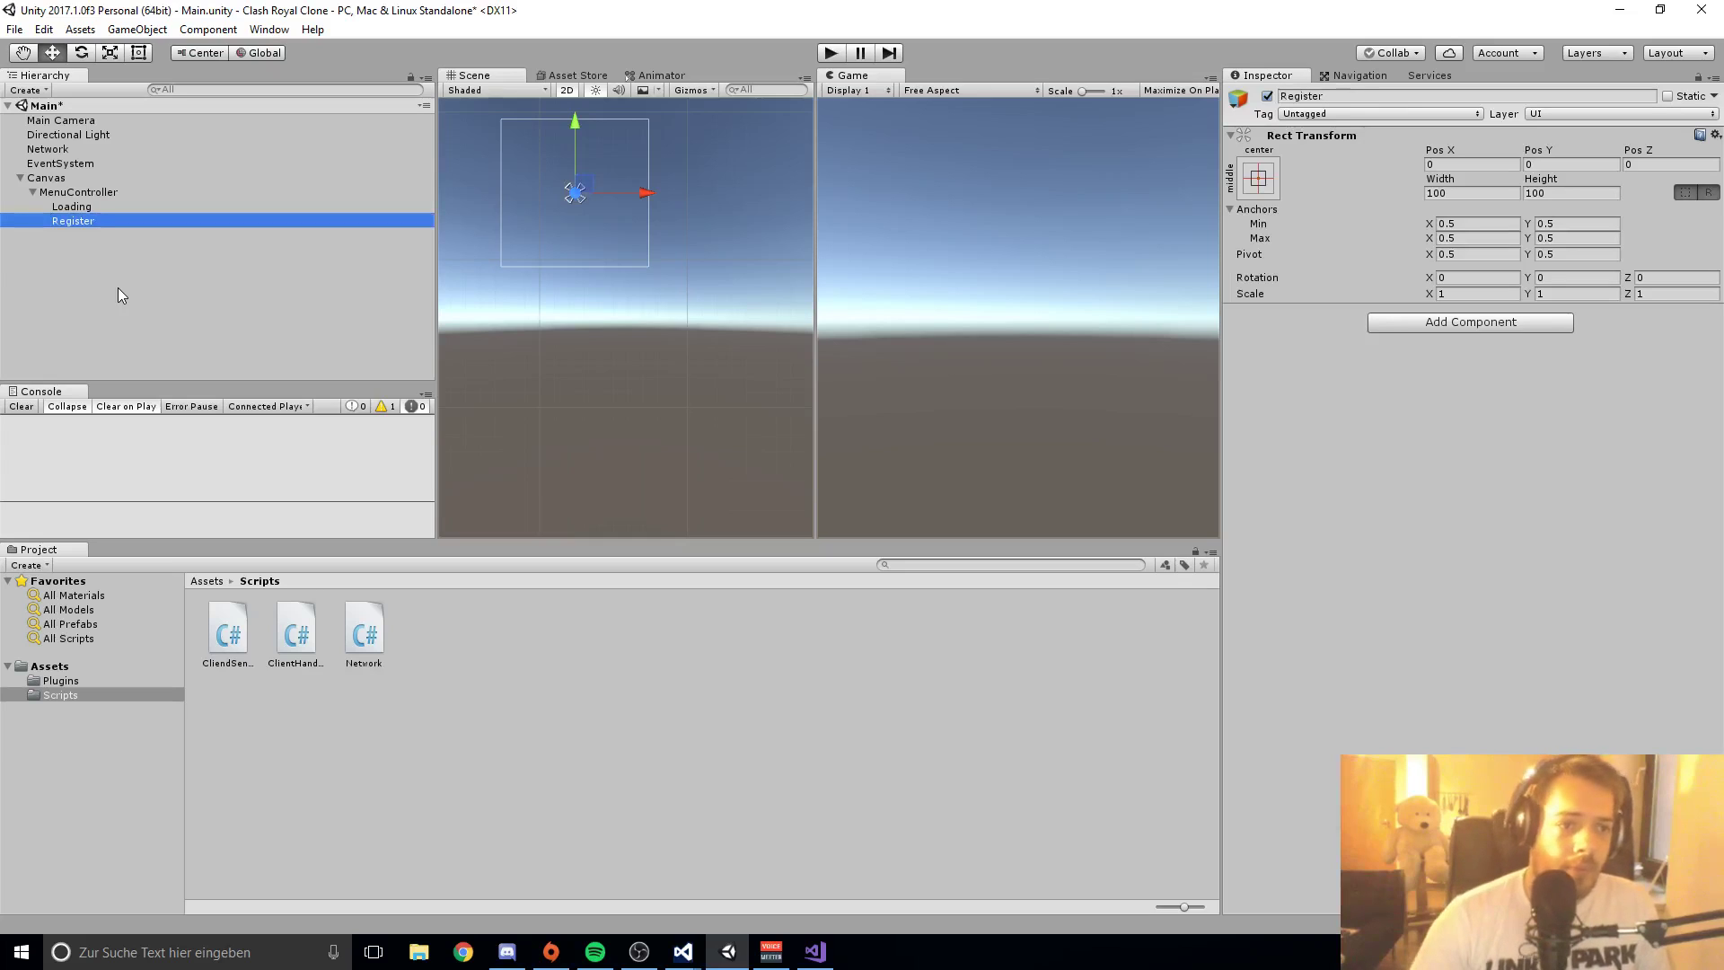
Step: Add empty children Home and AlertMsg under MenuController, then save the scene
{"action": "right_click", "coordinate": [71, 195]}
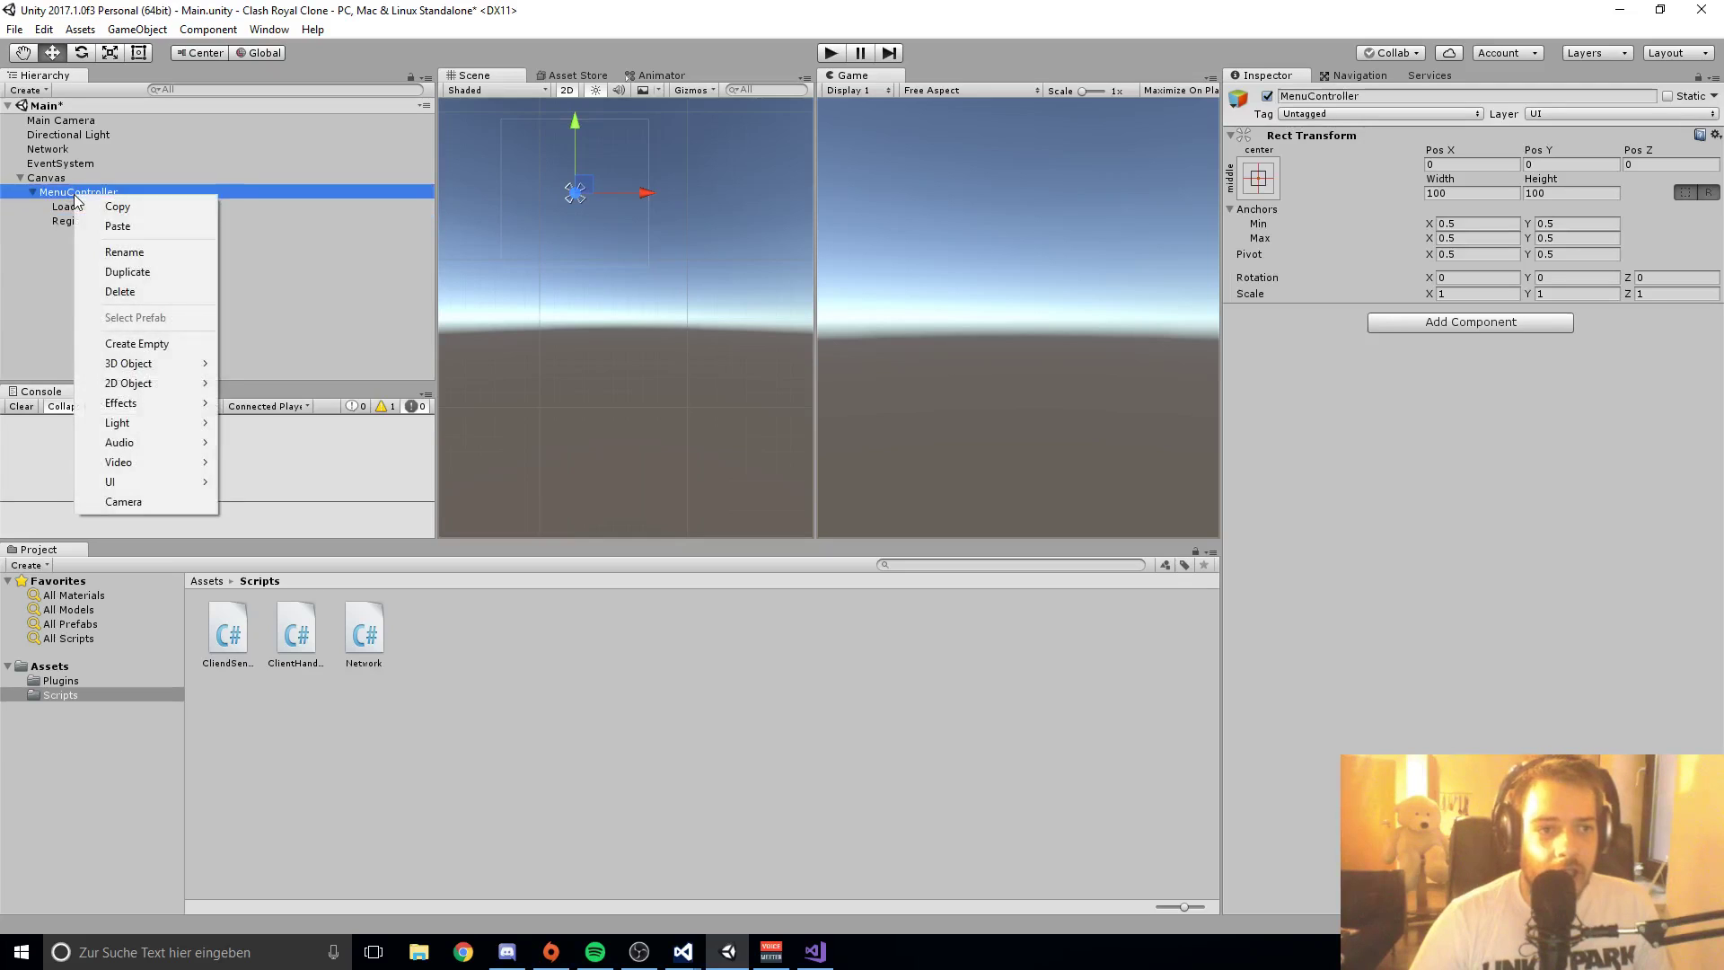
{"action": "left_click", "coordinate": [129, 347]}
{"action": "left_click", "coordinate": [104, 237]}
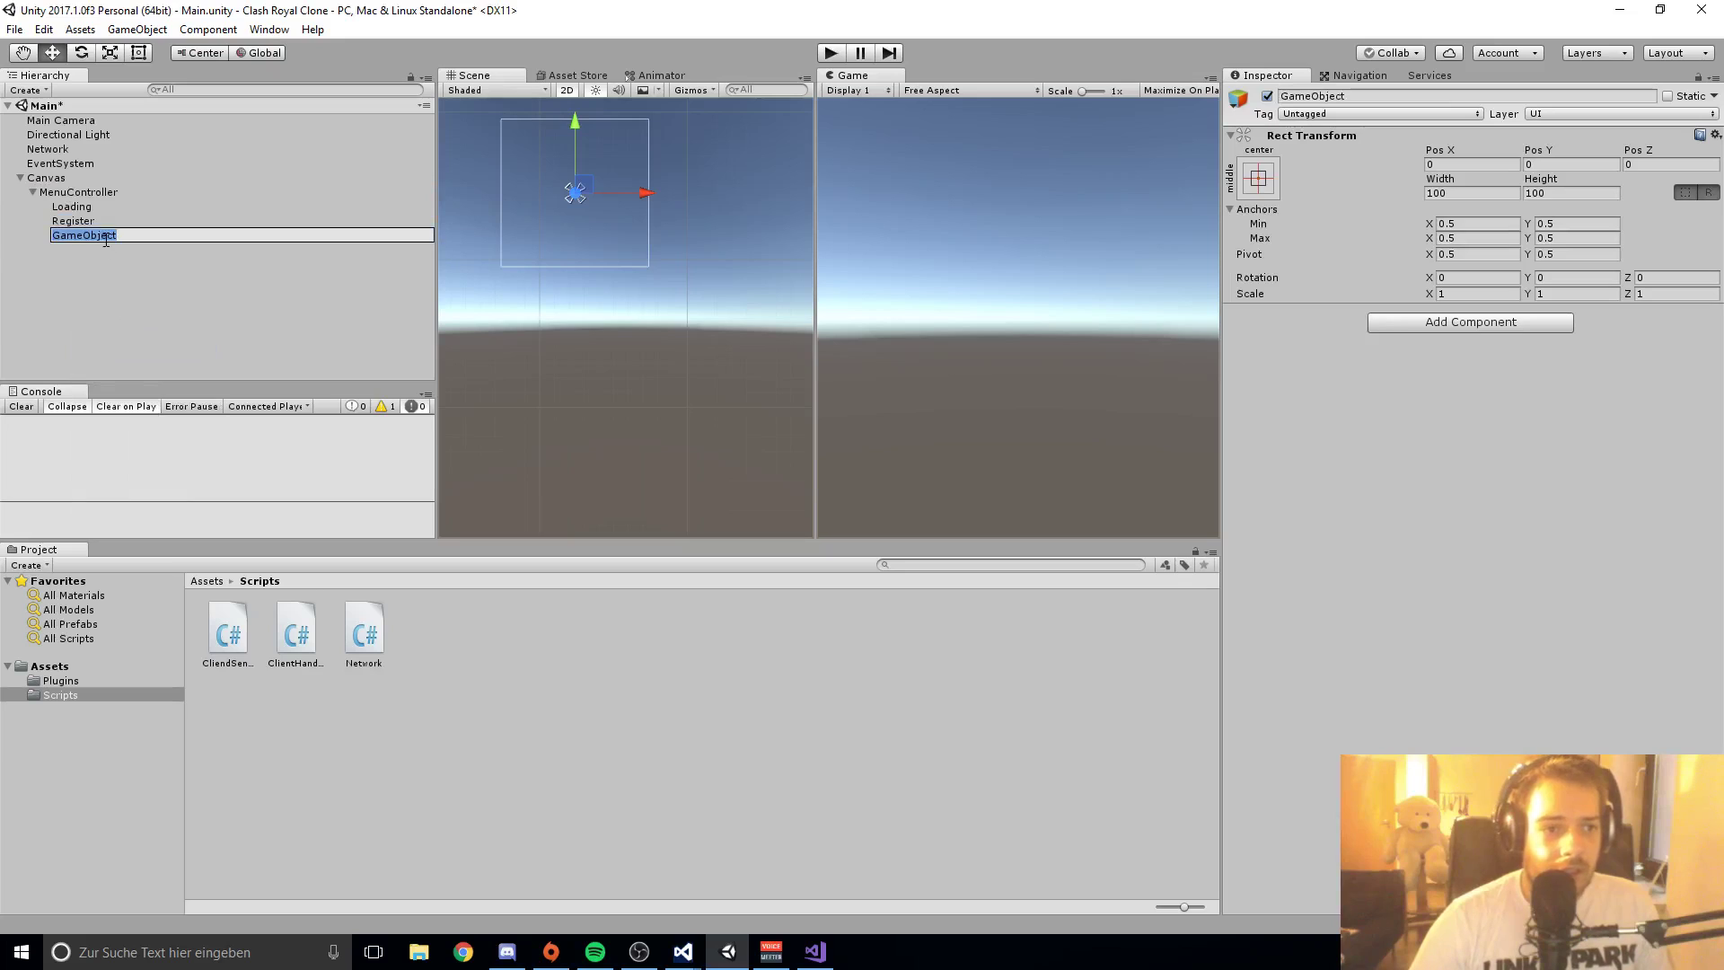
{"action": "type", "text": "H"}
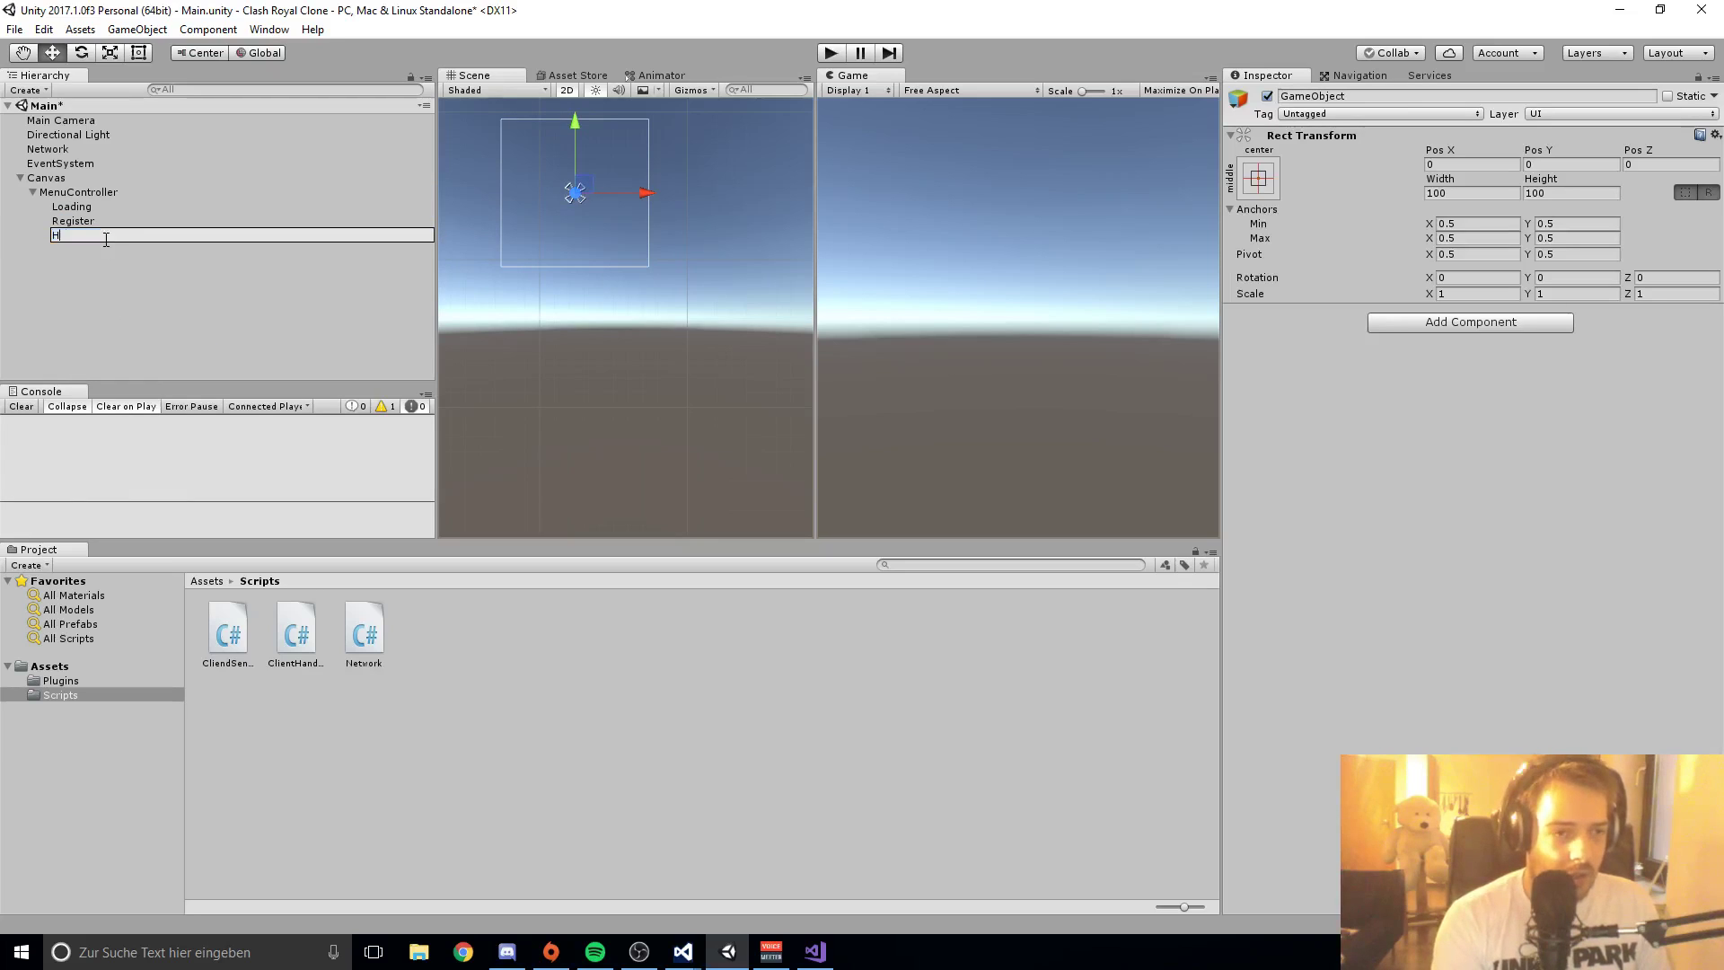
{"action": "type", "text": "ome"}
{"action": "key", "text": "Return"}
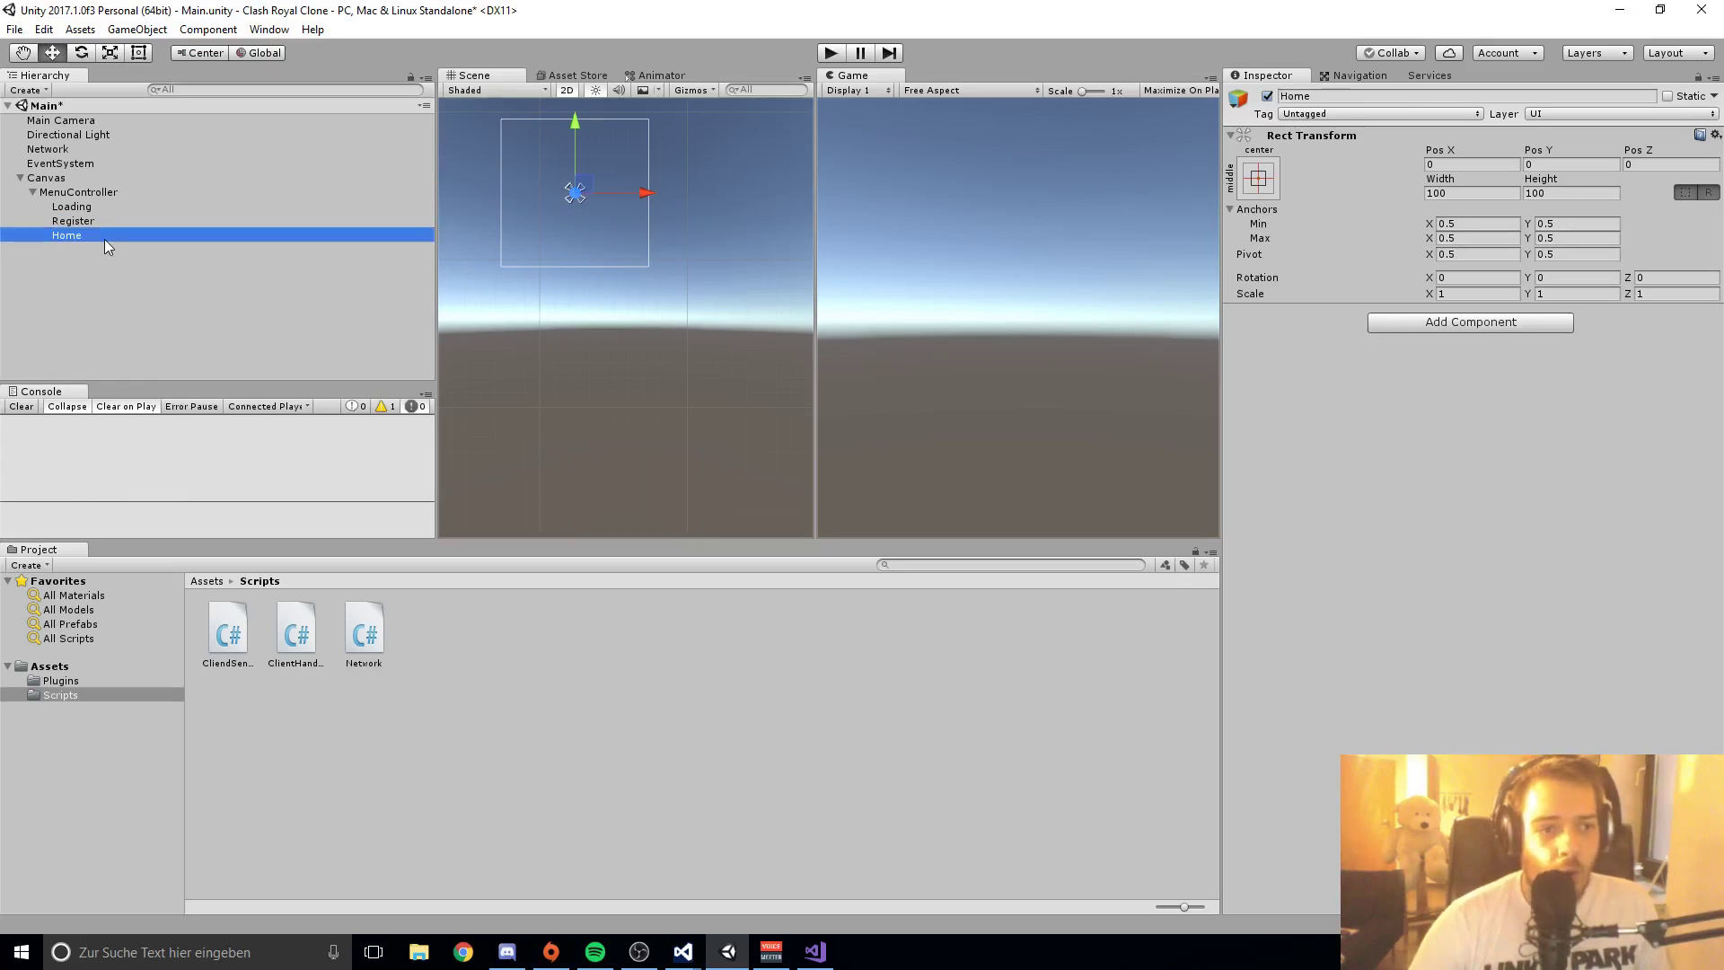
{"action": "right_click", "coordinate": [93, 194]}
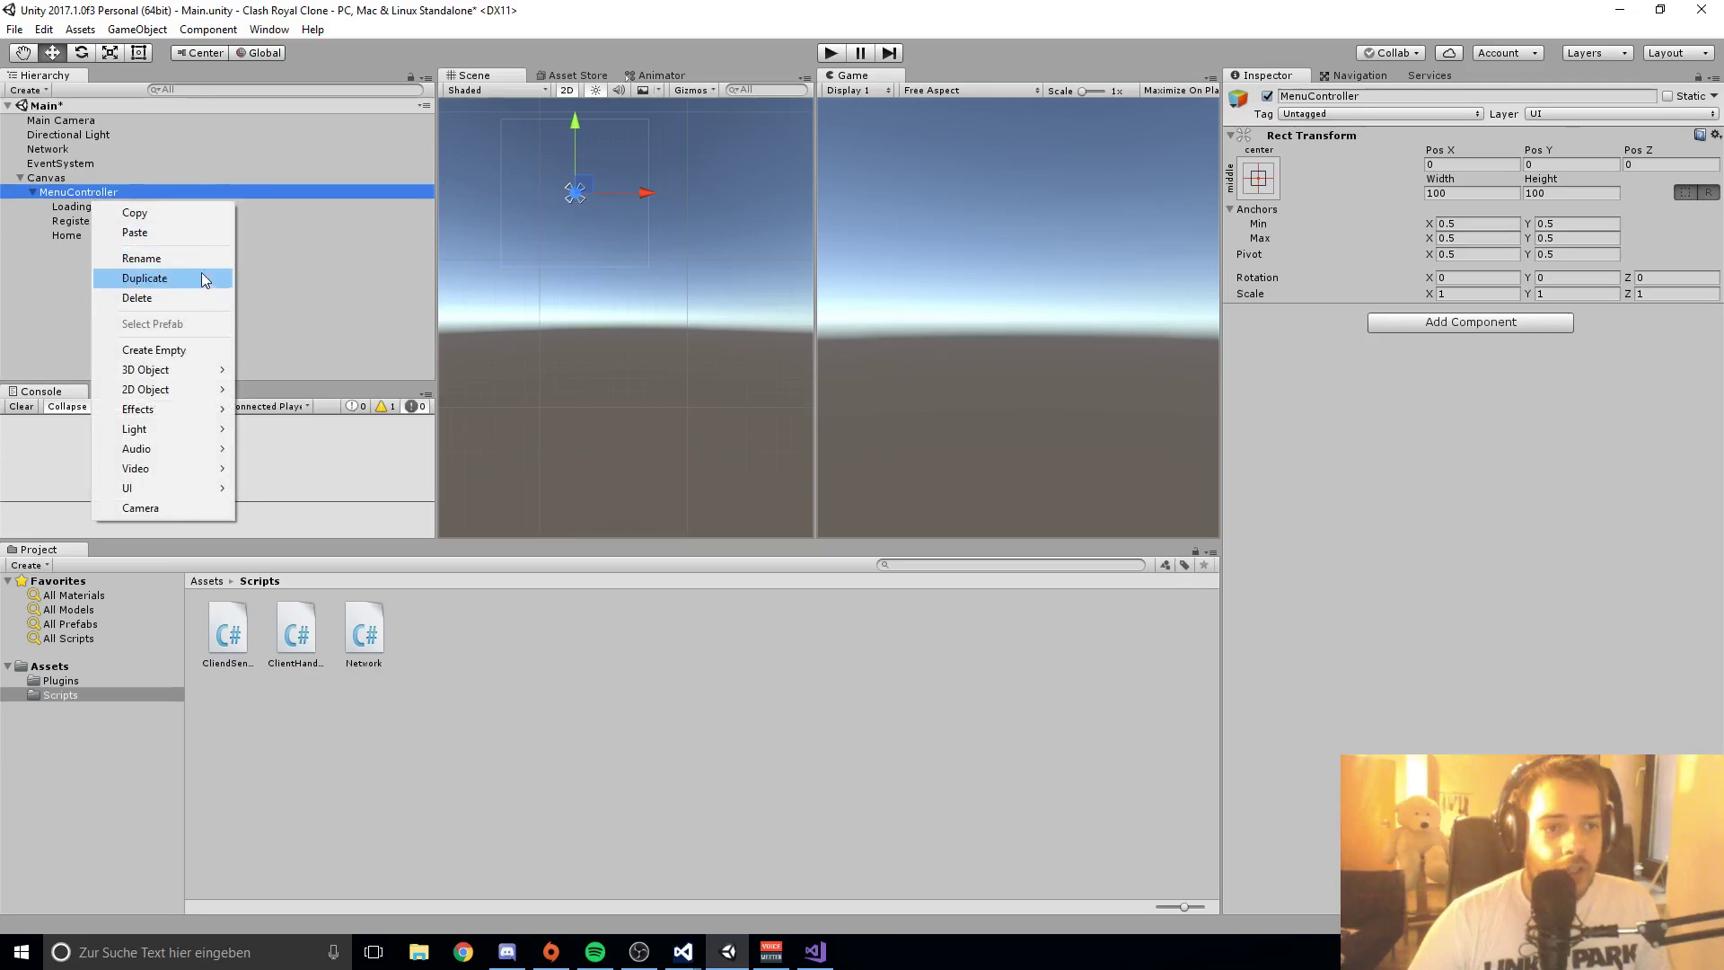
{"action": "left_click", "coordinate": [135, 350]}
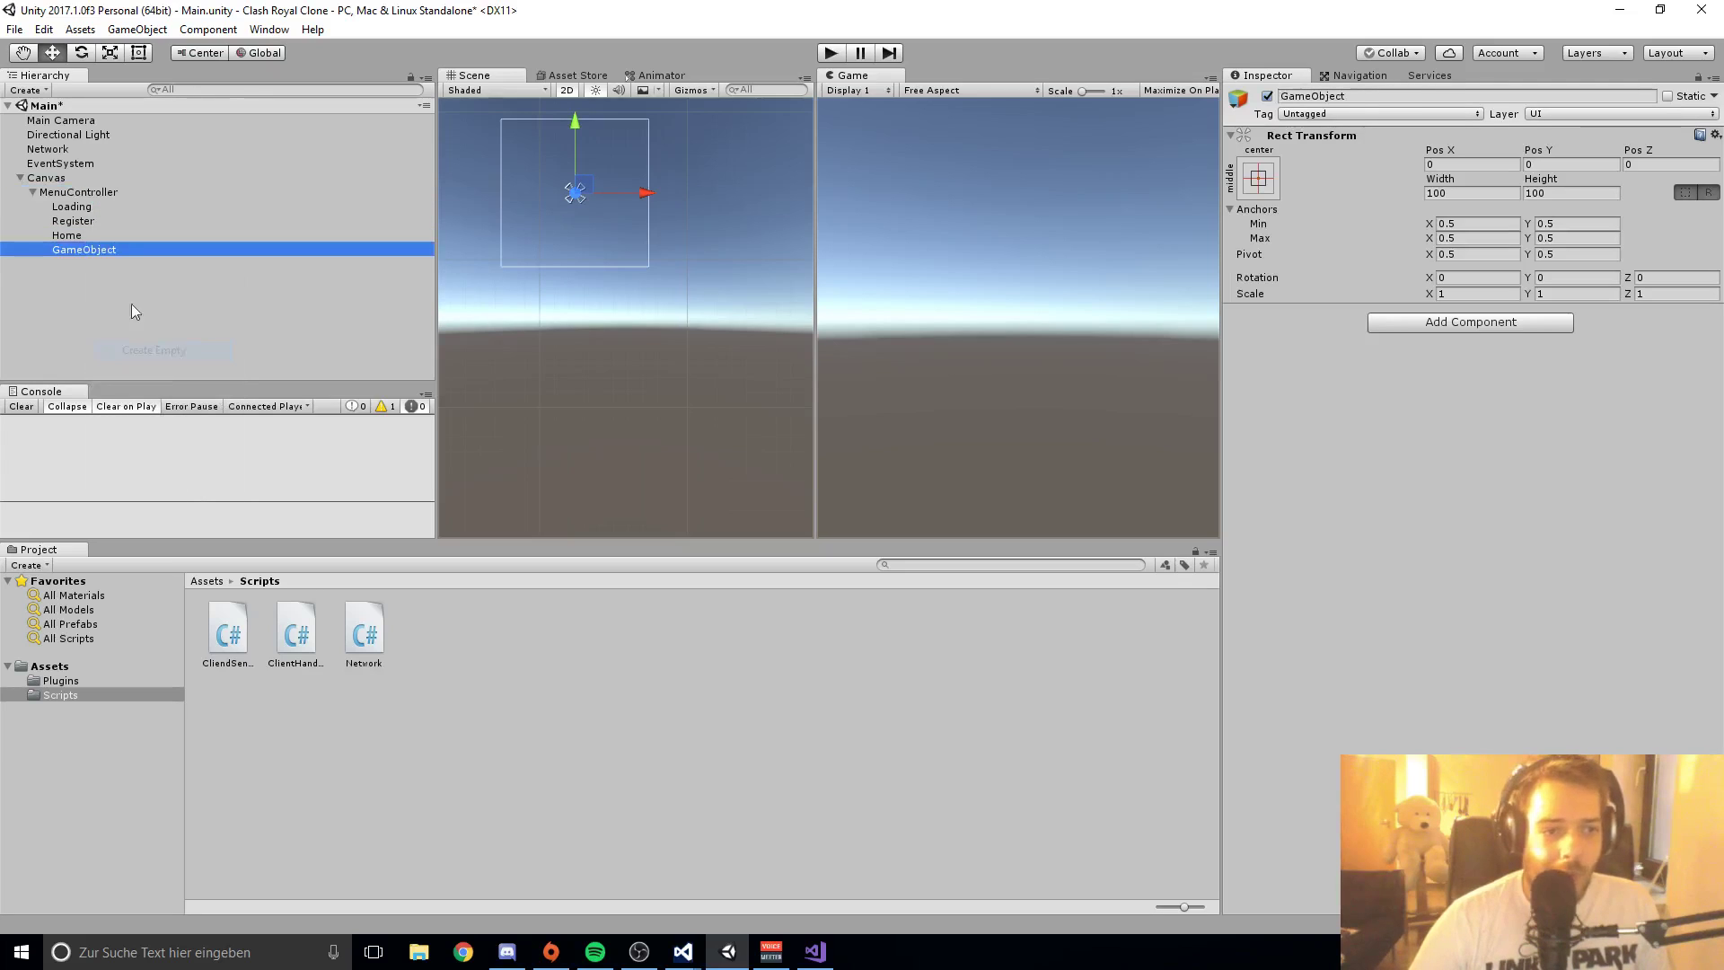
{"action": "left_click", "coordinate": [97, 251]}
{"action": "type", "text": "AlertMsg"}
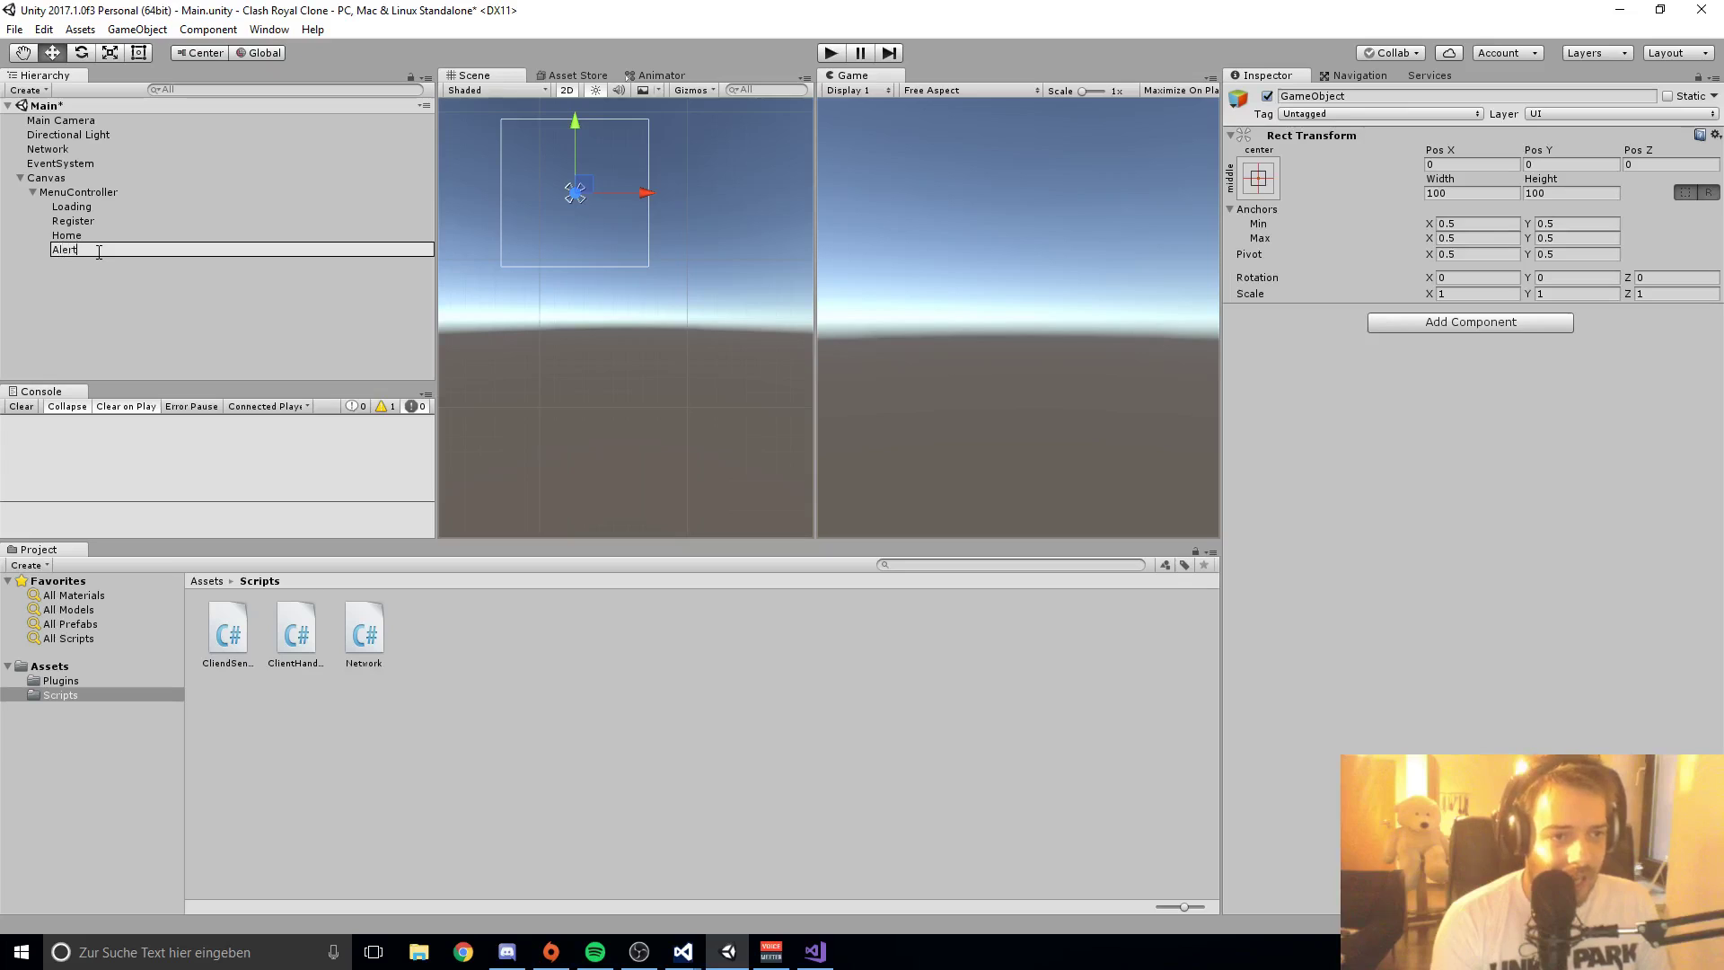
{"action": "key", "text": "Return"}
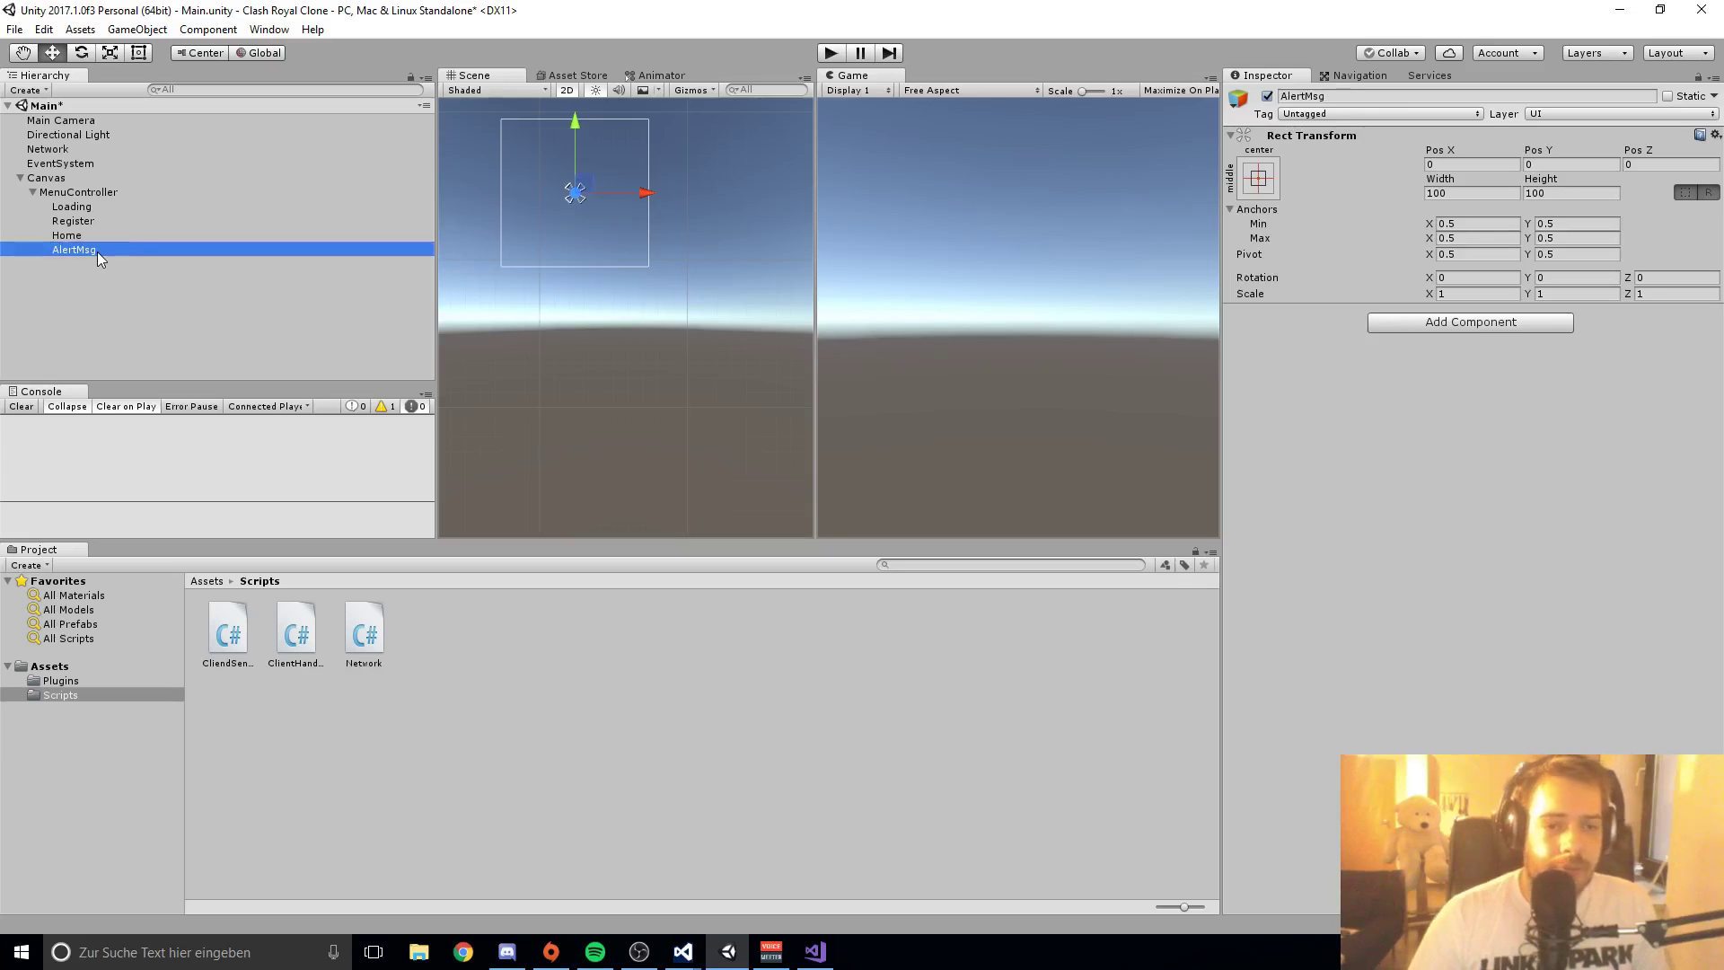
{"action": "left_click", "coordinate": [118, 277]}
{"action": "key", "text": "ctrl+s"}
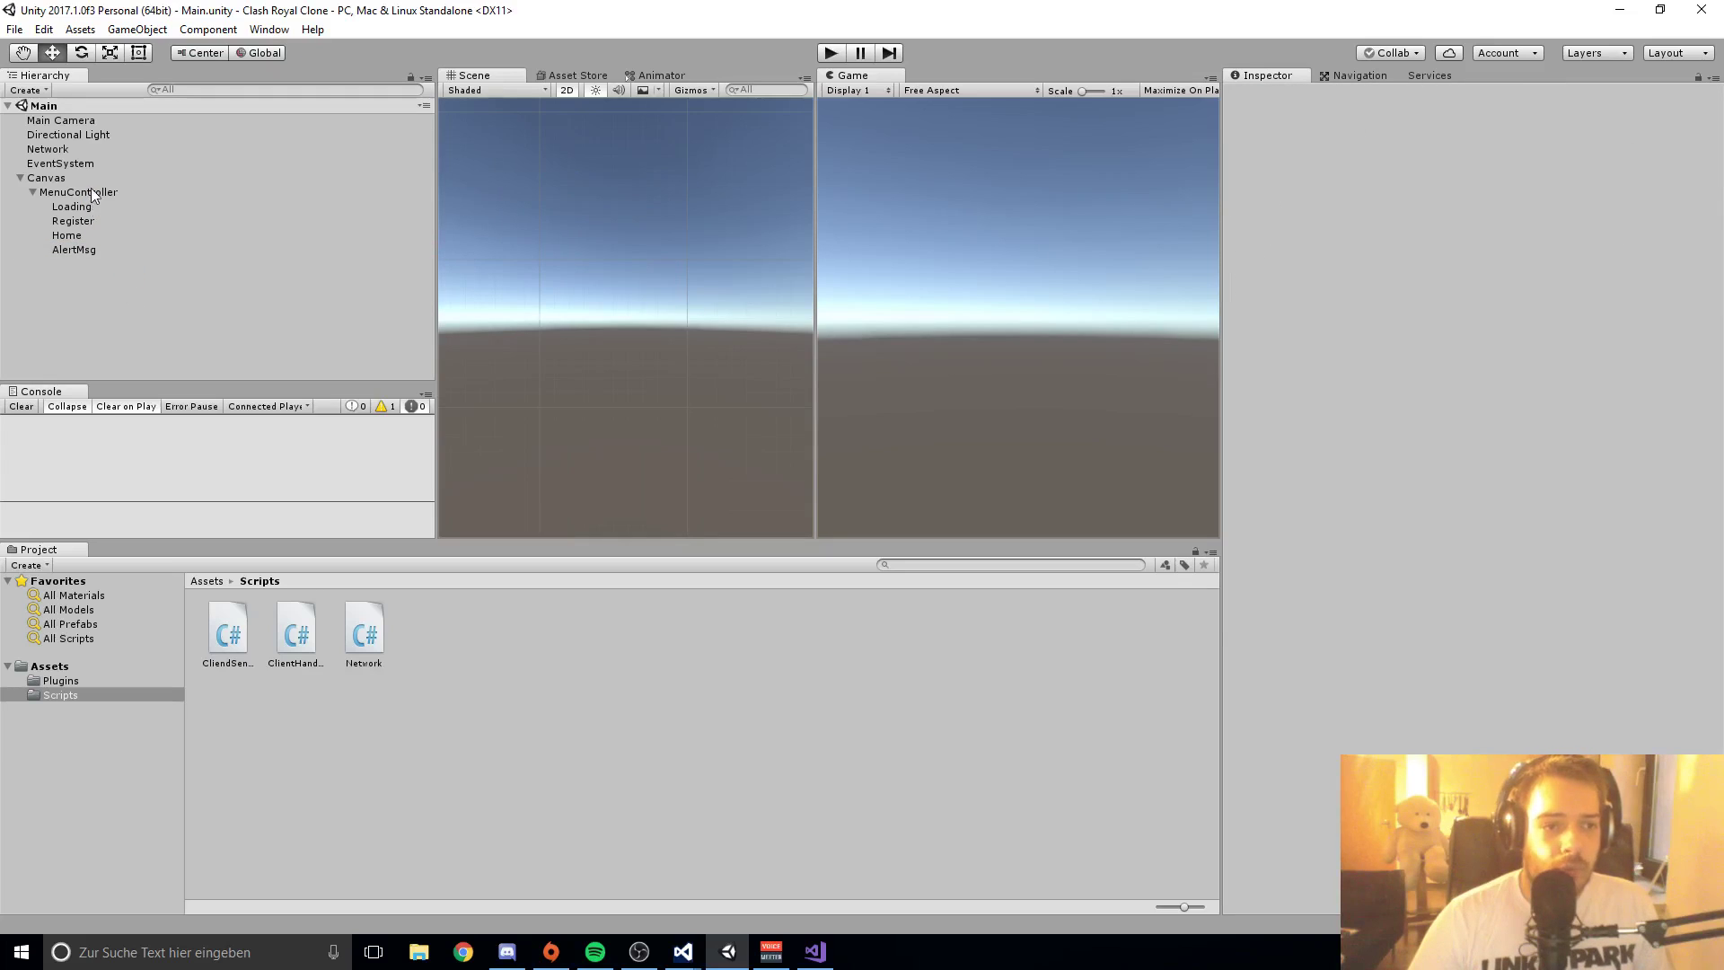
Step: Attach a new MenuController script component to MenuController and locate the script in Assets
{"action": "left_click", "coordinate": [88, 192]}
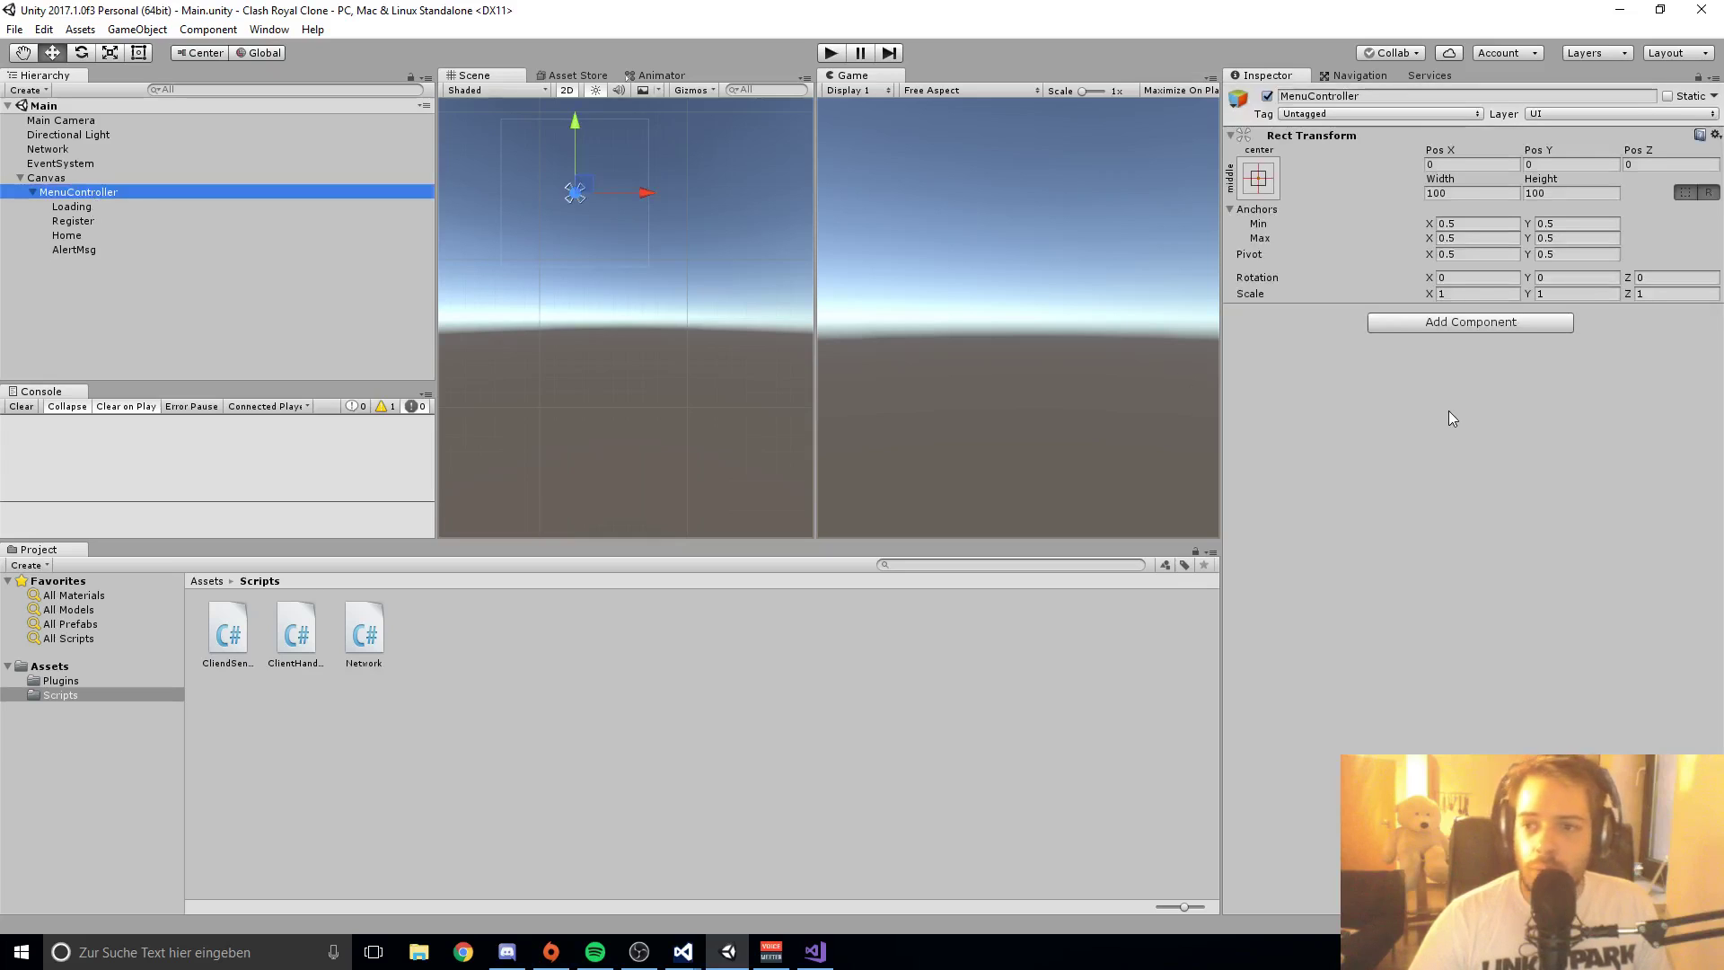
{"action": "left_click", "coordinate": [1432, 325]}
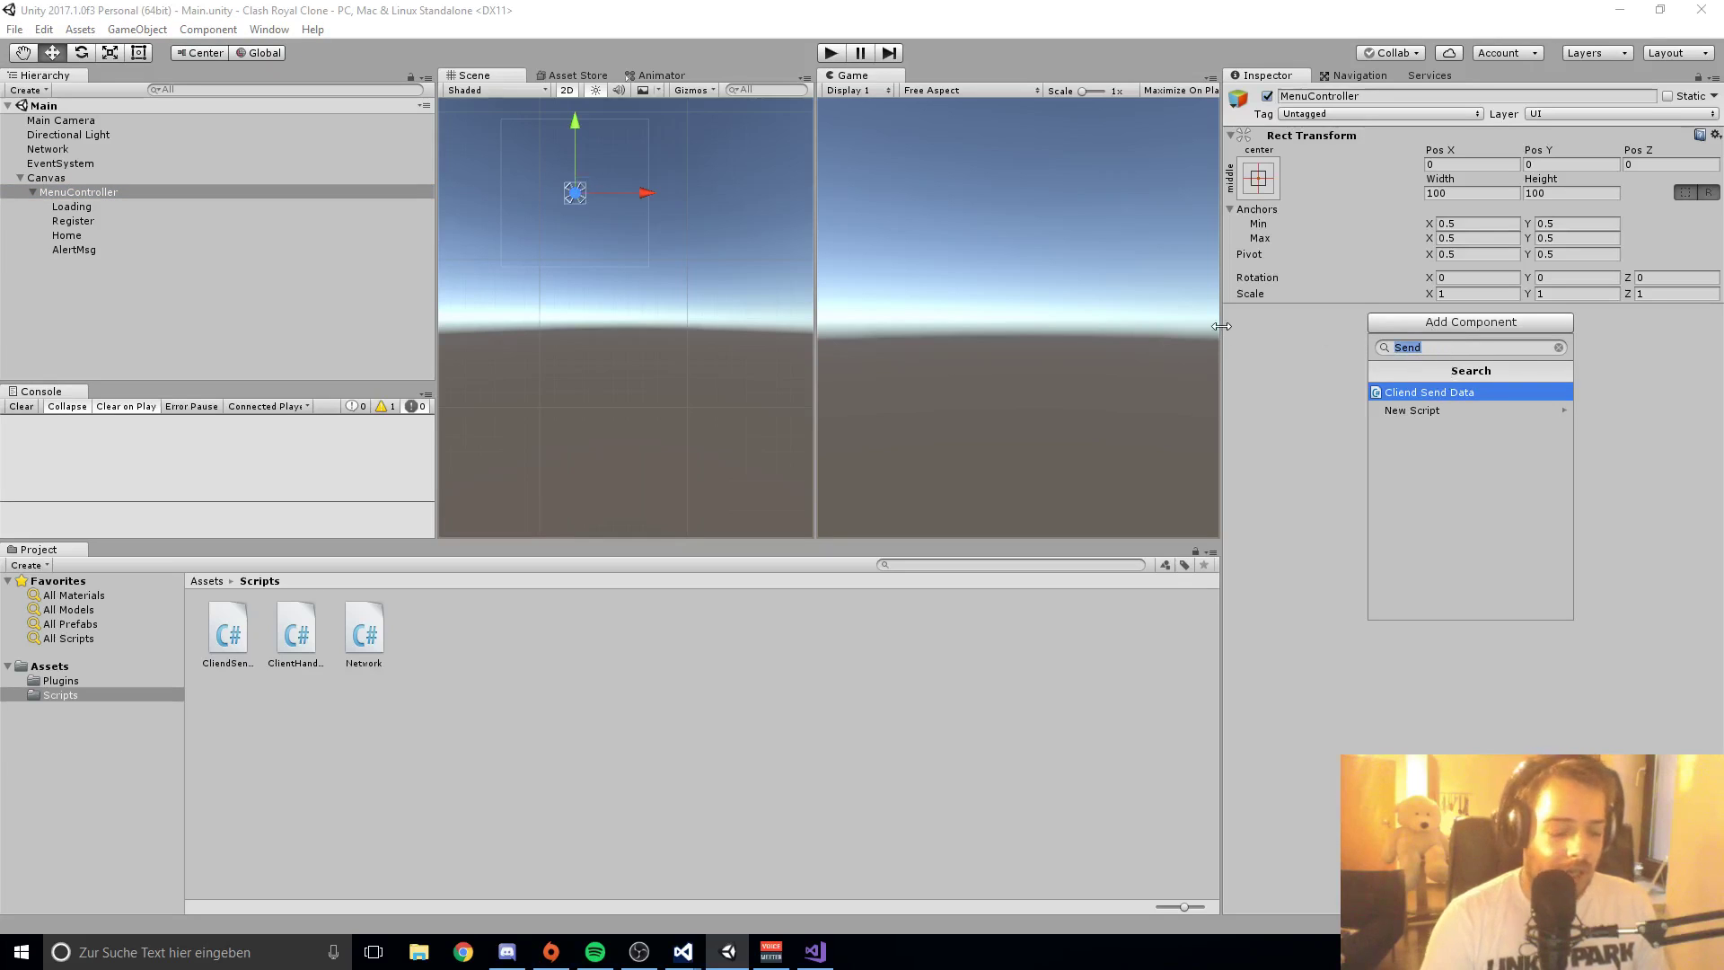
{"action": "type", "text": "MenuController"}
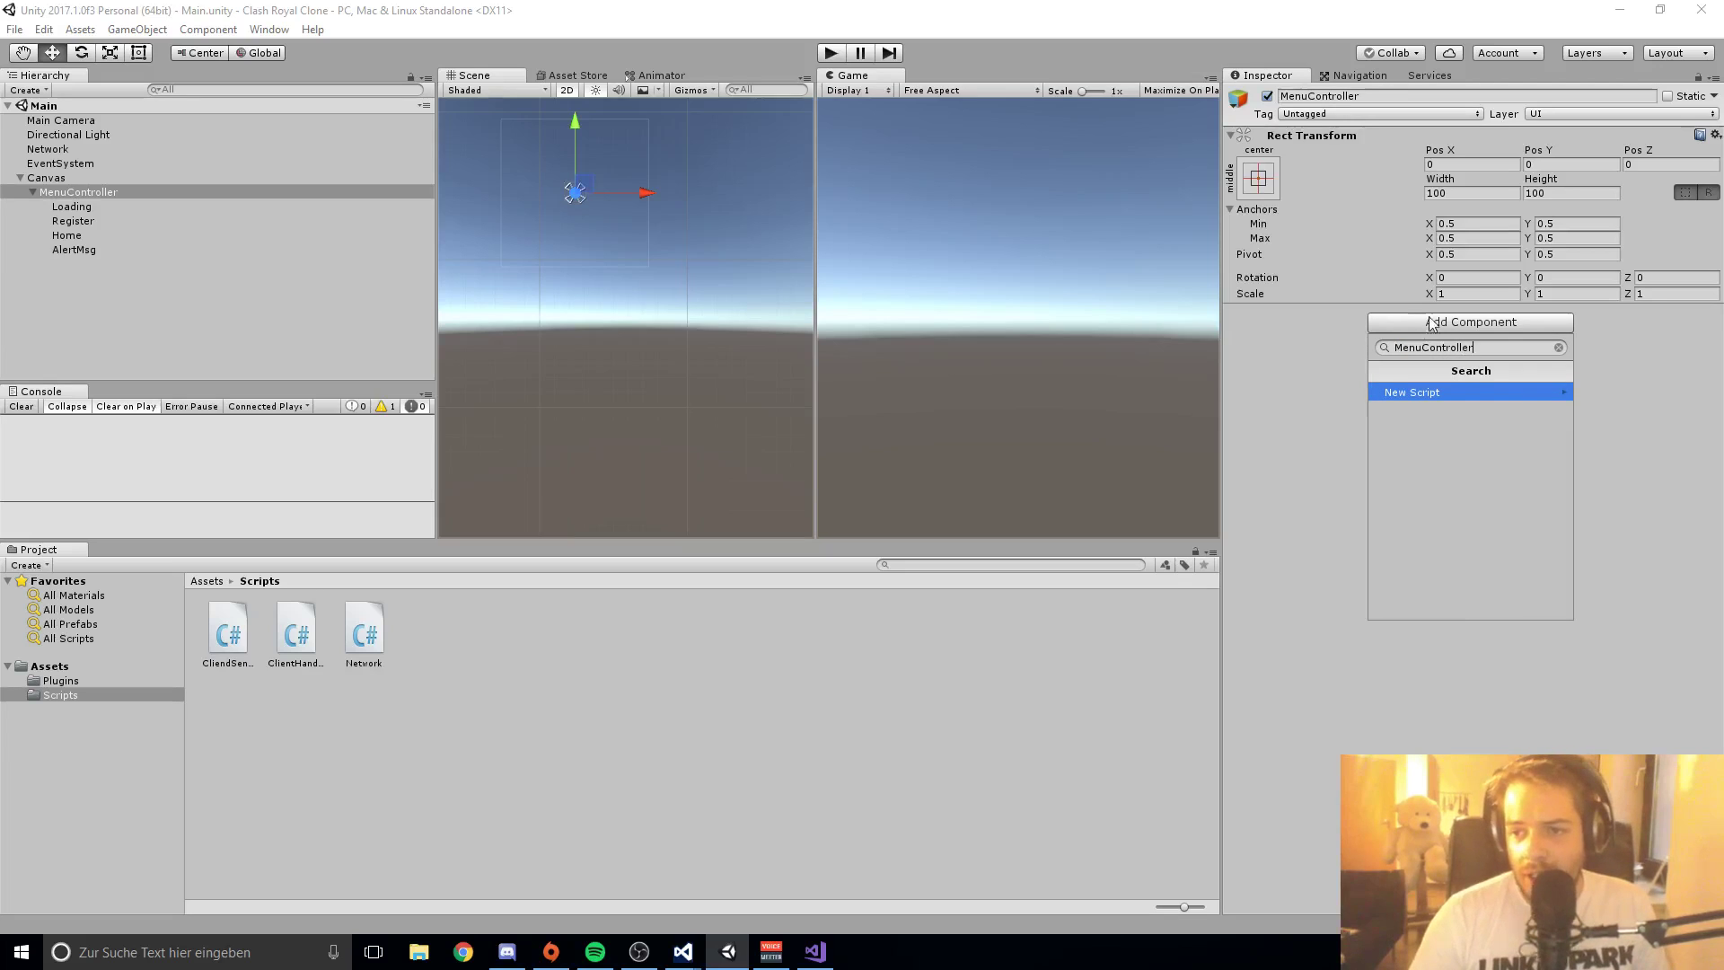
{"action": "left_click", "coordinate": [1445, 393]}
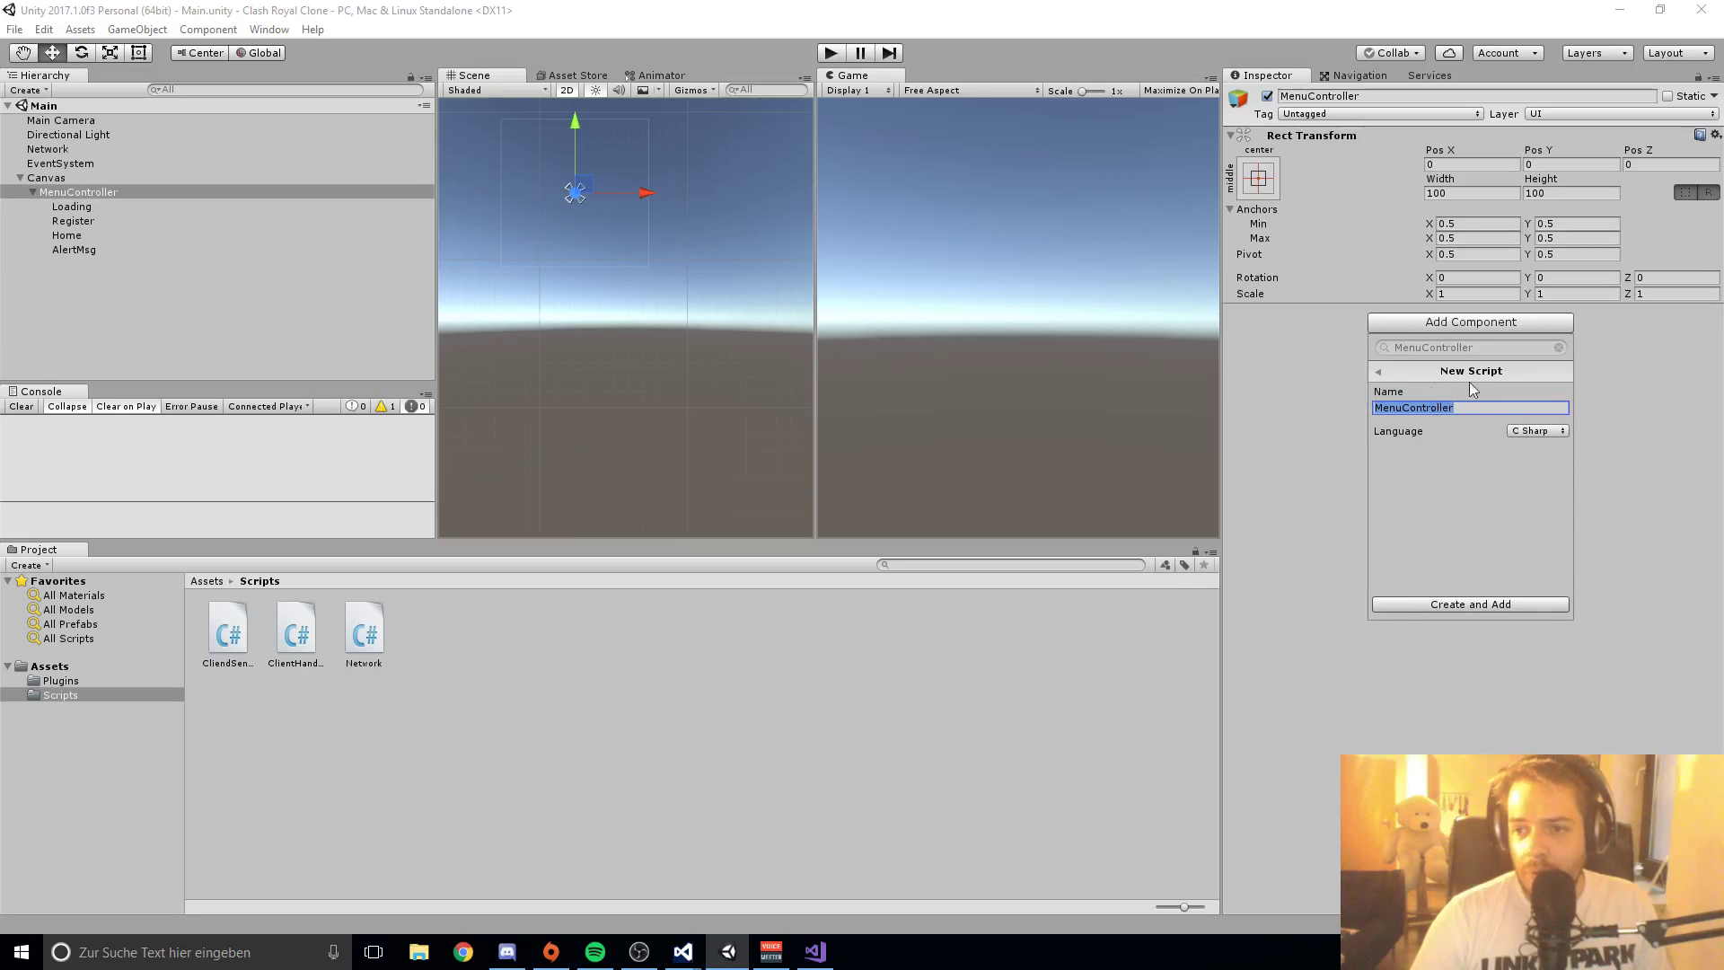
{"action": "left_click", "coordinate": [1426, 607]}
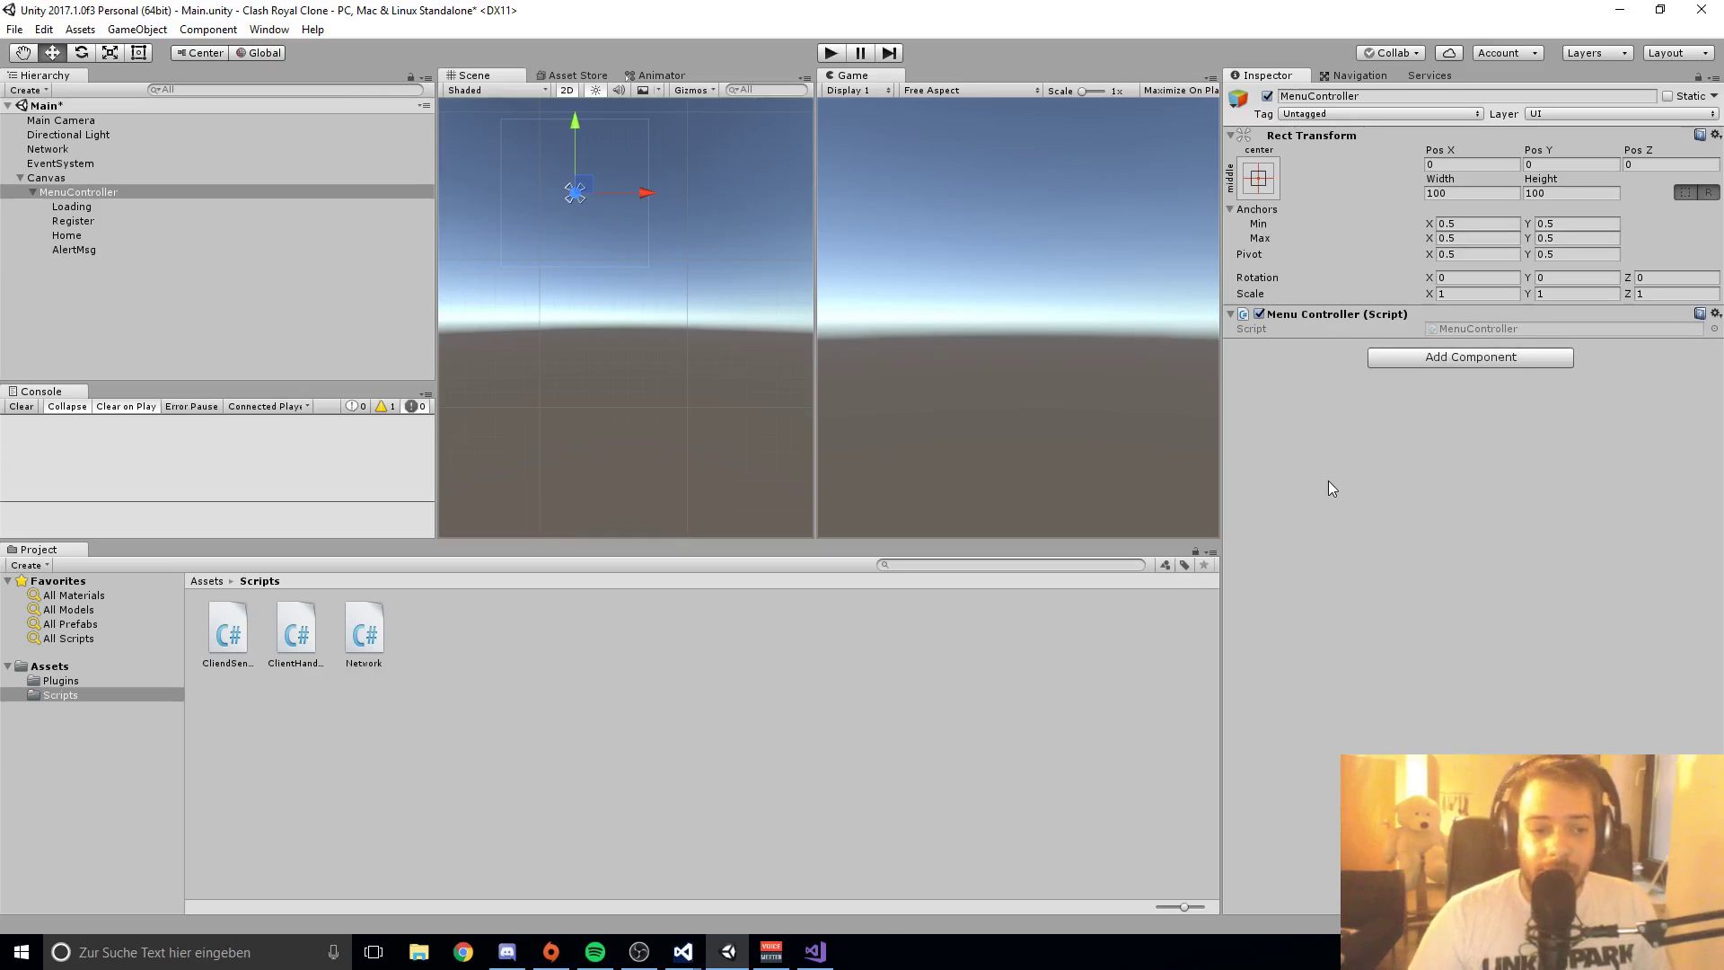
{"action": "left_click", "coordinate": [49, 666]}
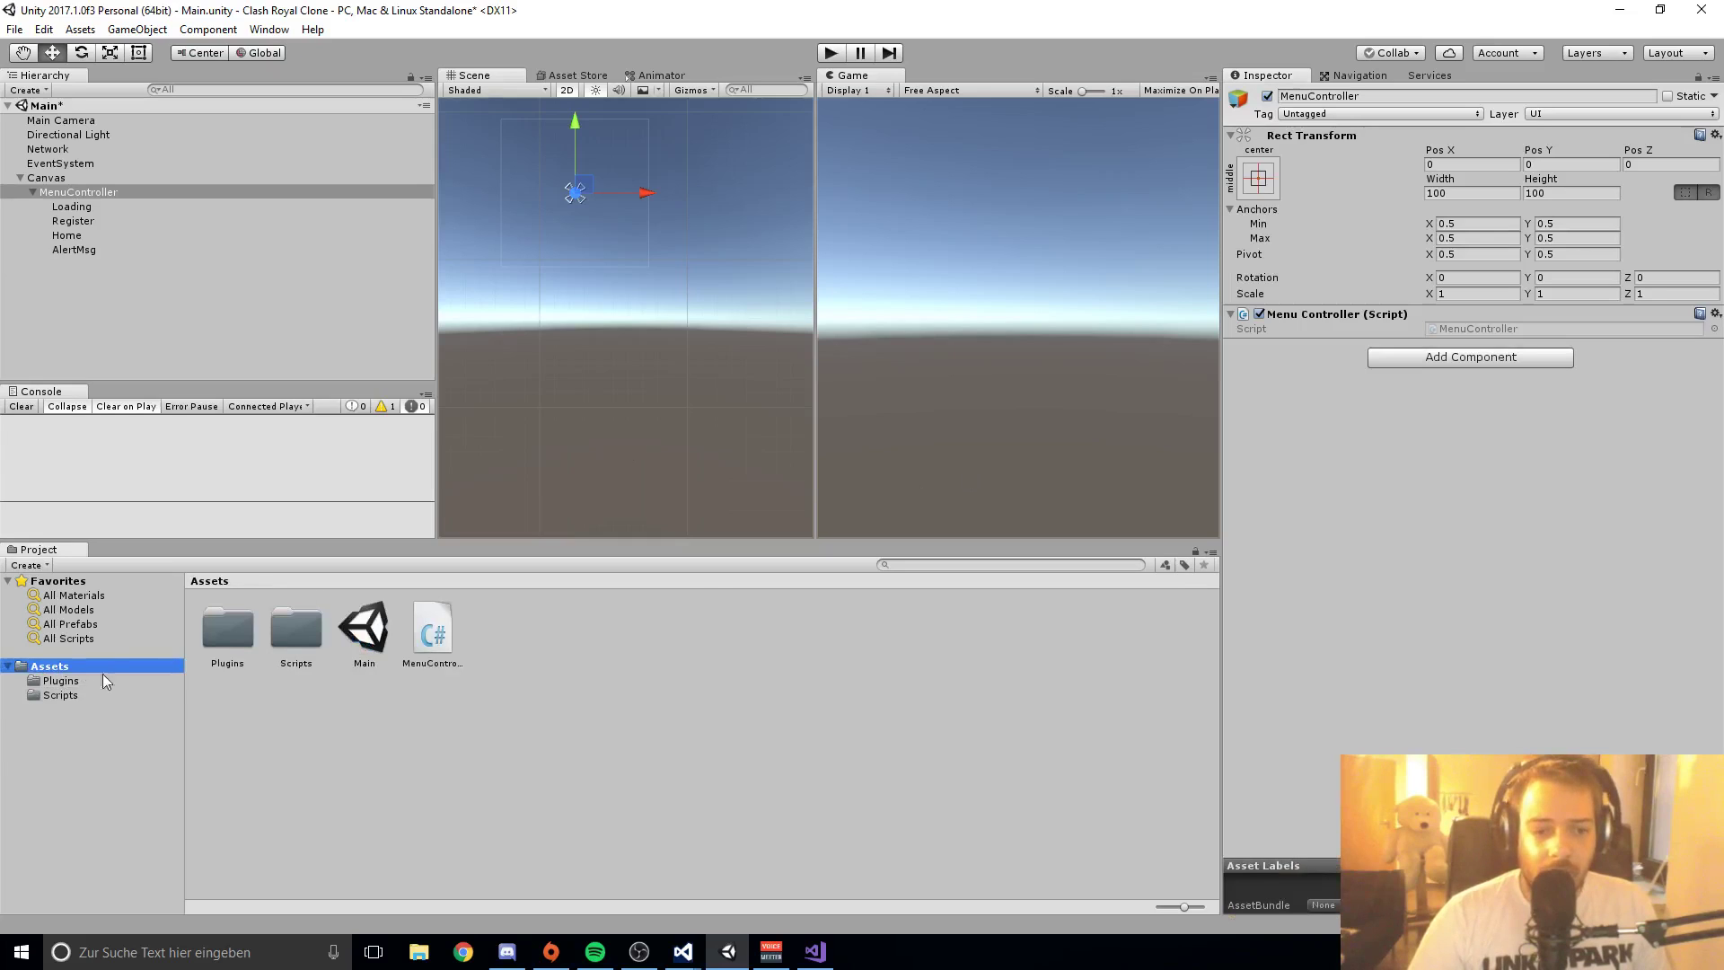
{"action": "left_click", "coordinate": [1478, 327]}
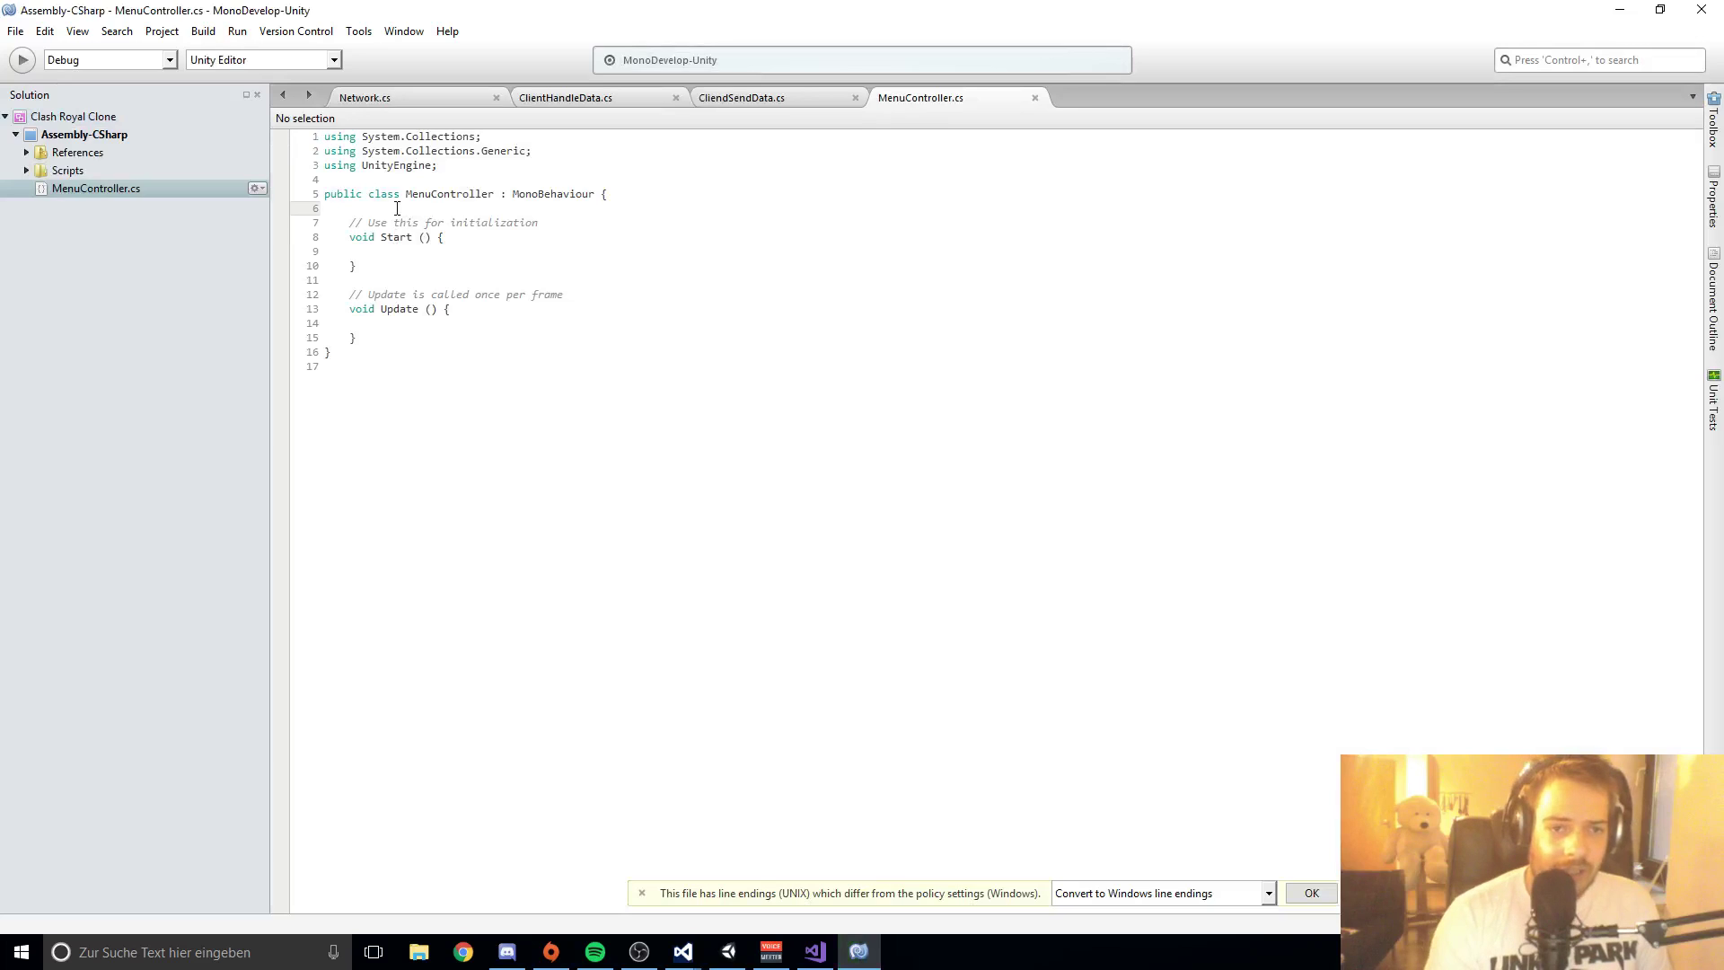
Step: Declare a public GameObject Register field in the MenuController class
{"action": "left_click", "coordinate": [397, 208]}
{"action": "key", "text": "Return"}
{"action": "key", "text": "Return"}
{"action": "key", "text": "Up"}
{"action": "type", "text": "public"}
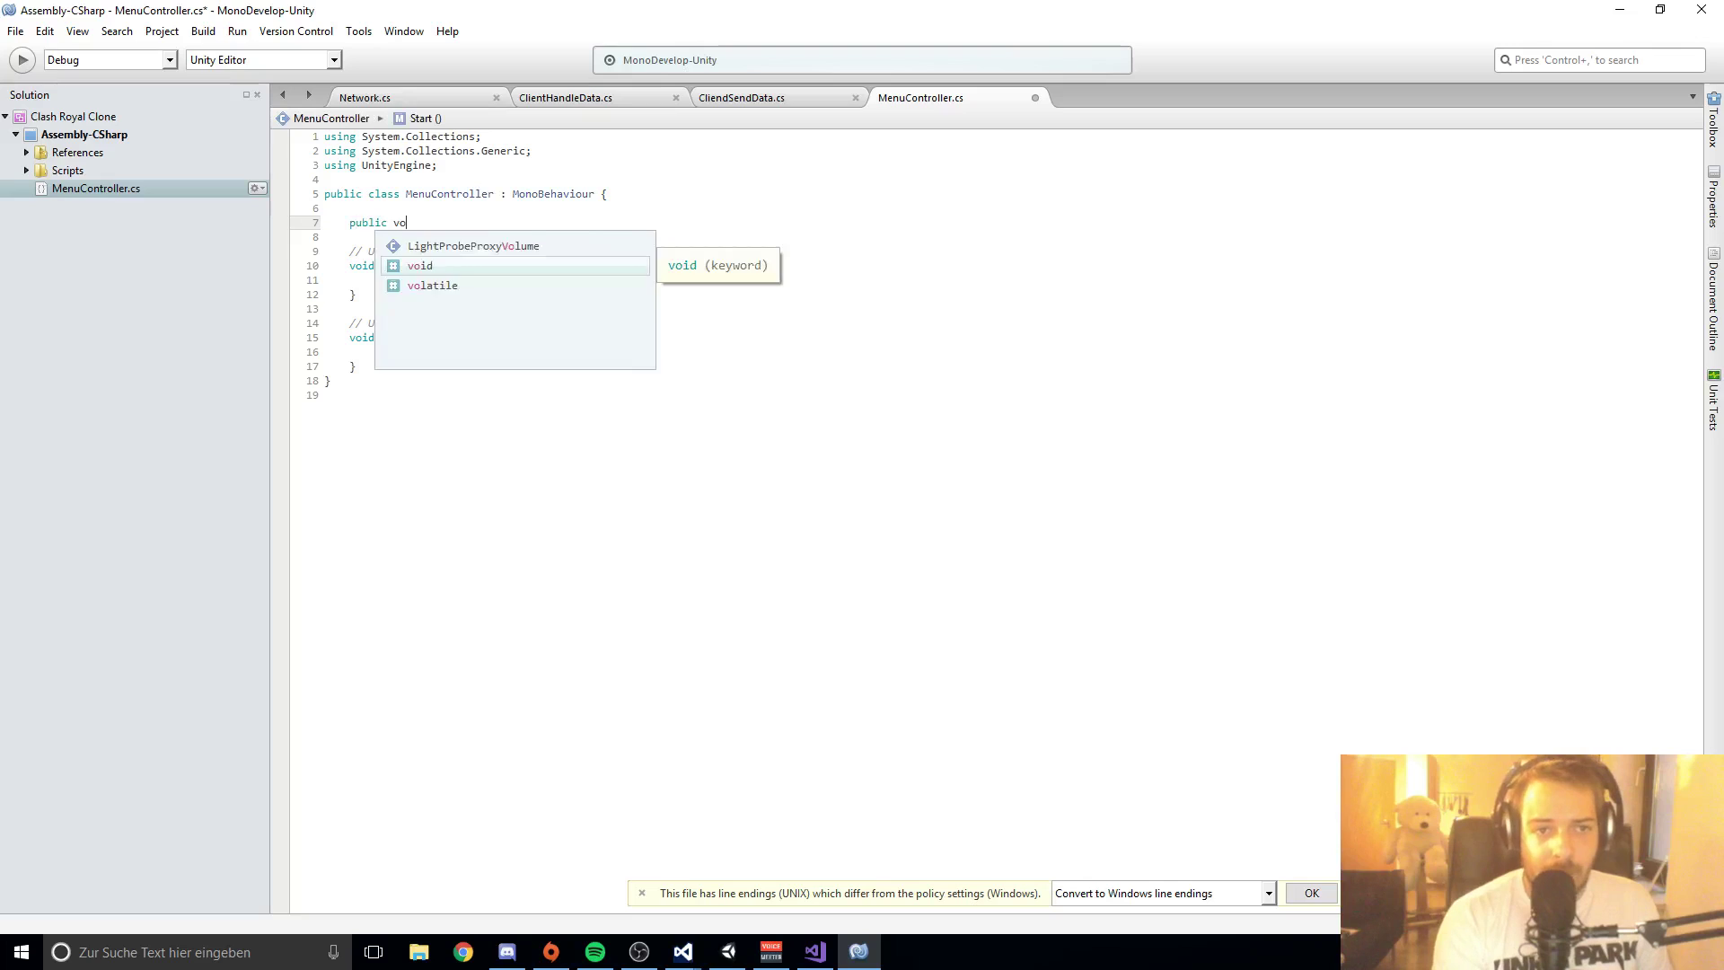
{"action": "key", "text": "Escape"}
{"action": "type", "text": "GameOn"}
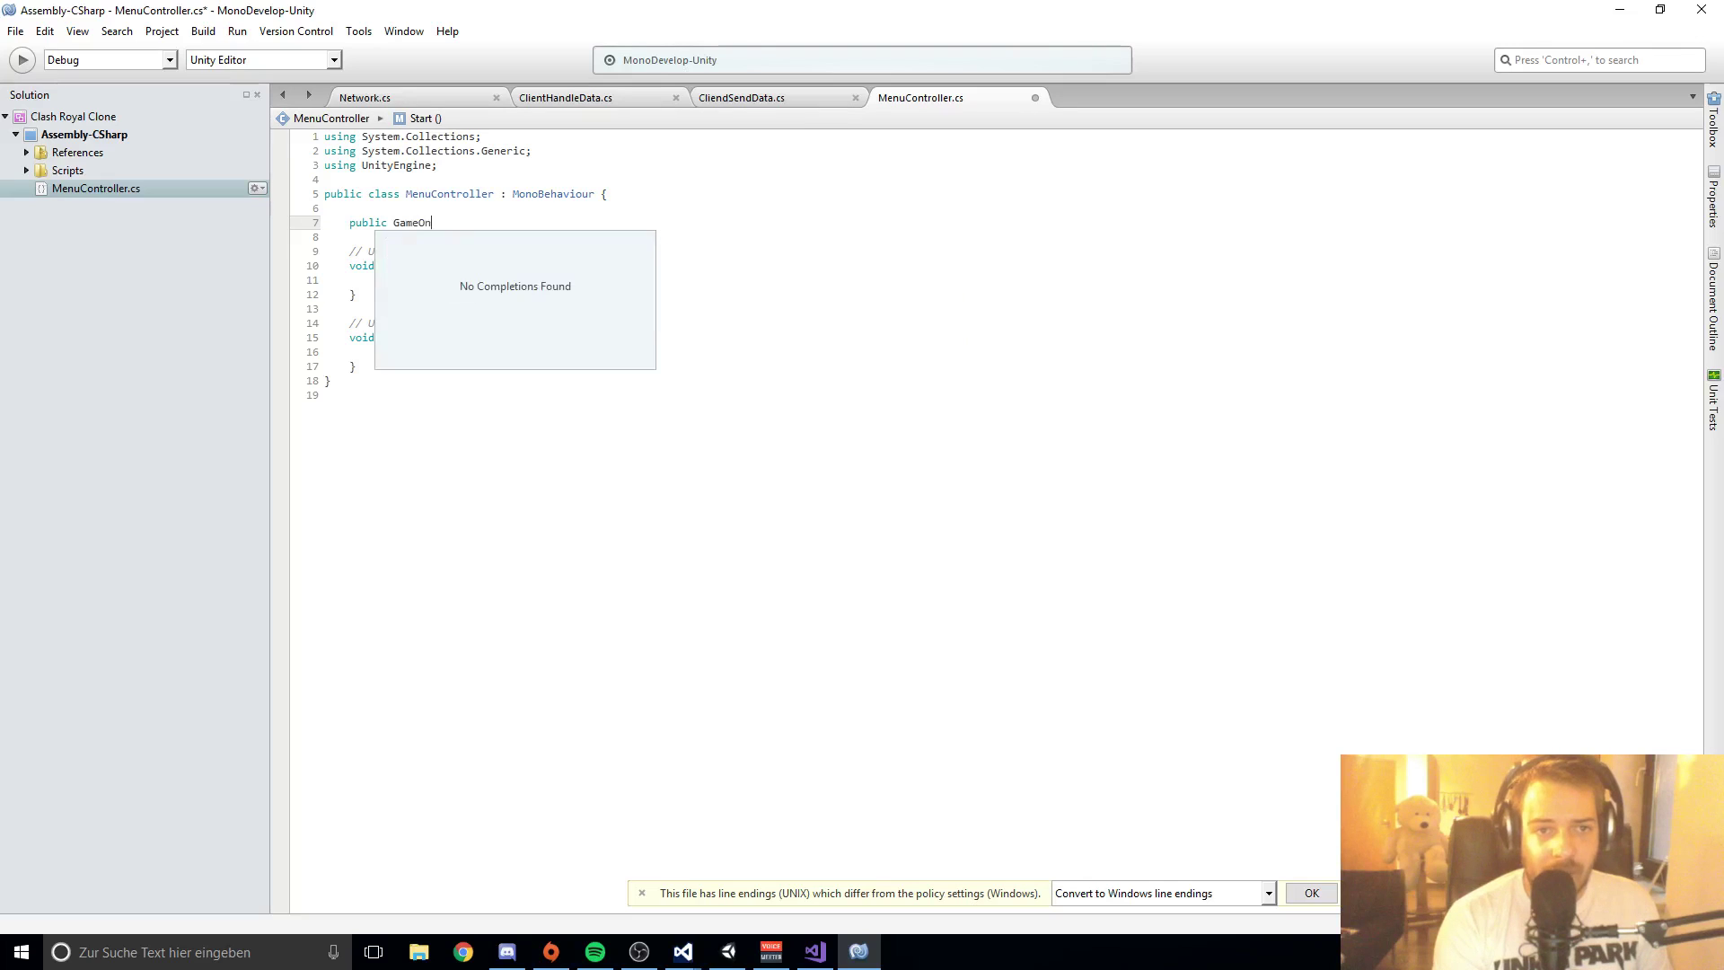
{"action": "key", "text": "BackSpace"}
{"action": "type", "text": "bject"}
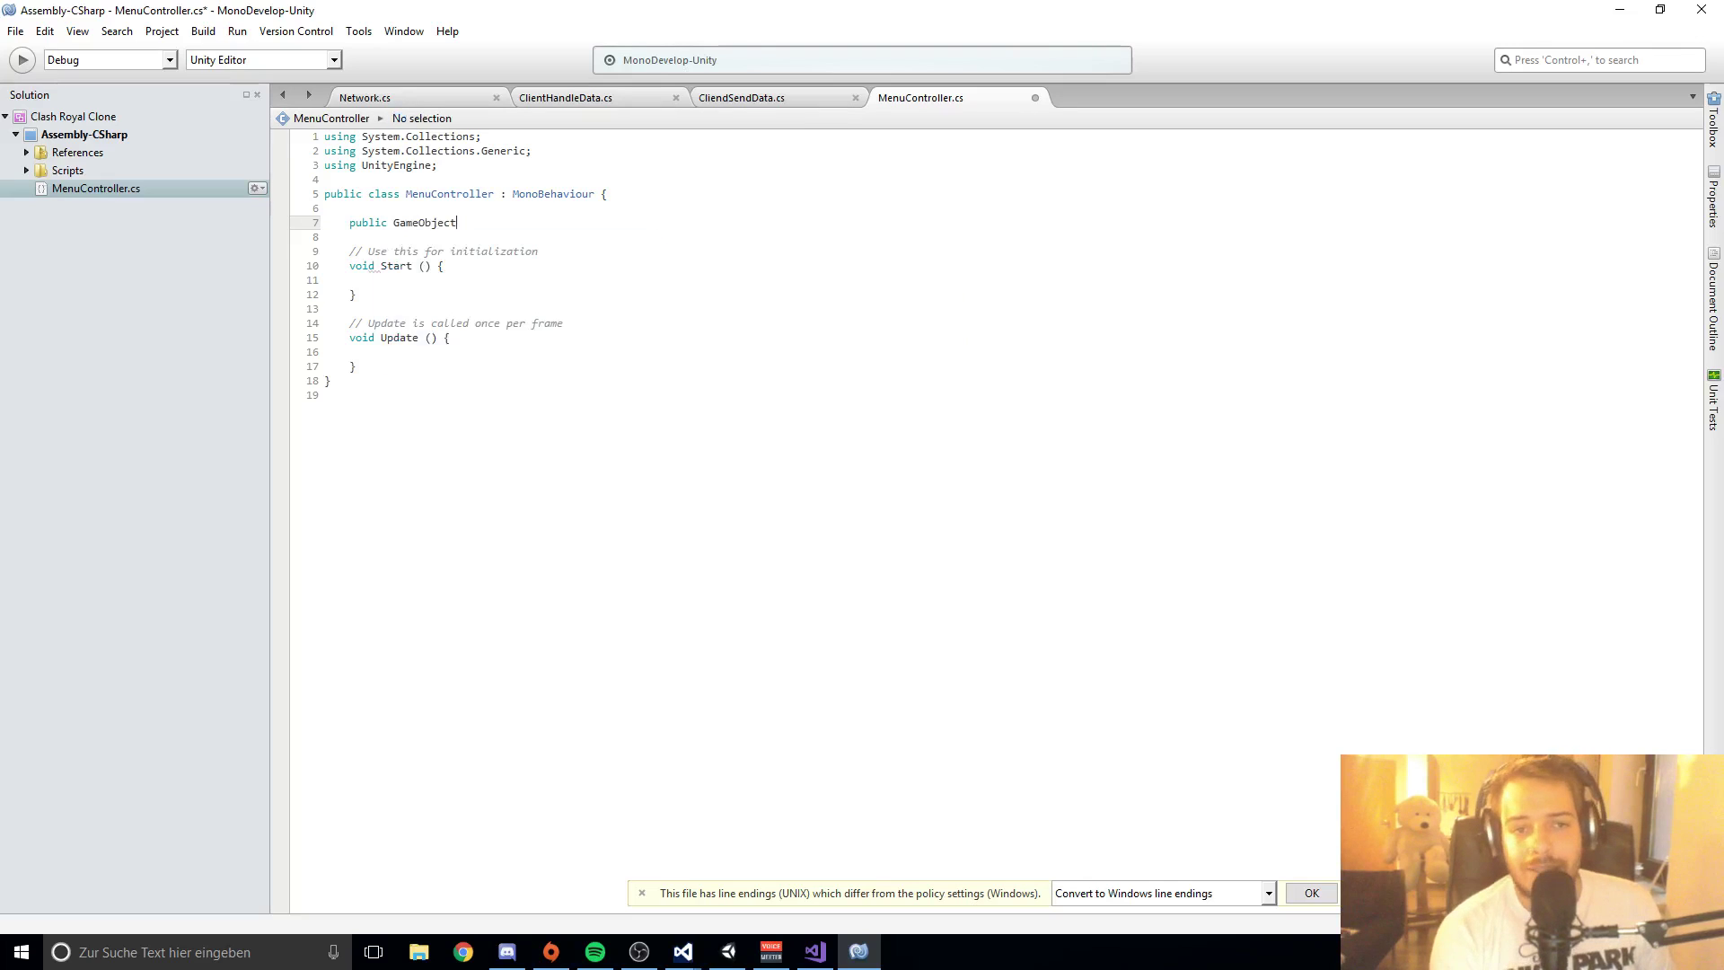
{"action": "type", "text": " Regise"}
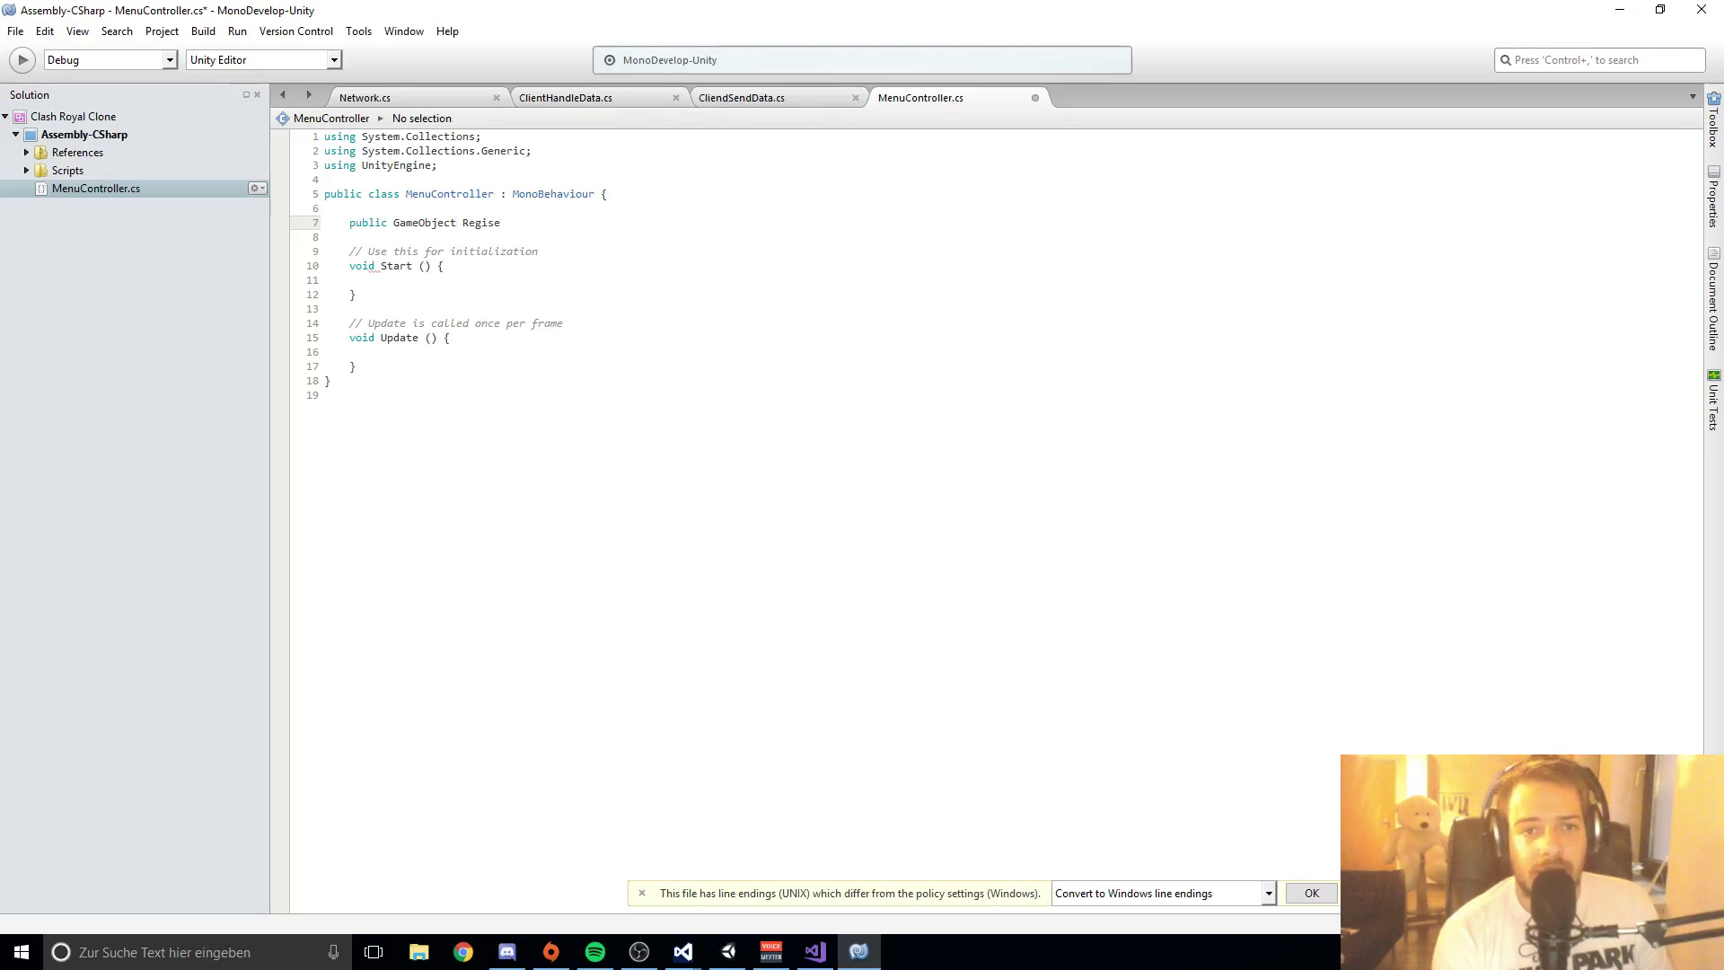
{"action": "key", "text": "BackSpace"}
{"action": "type", "text": "ter;"}
{"action": "key", "text": "Return"}
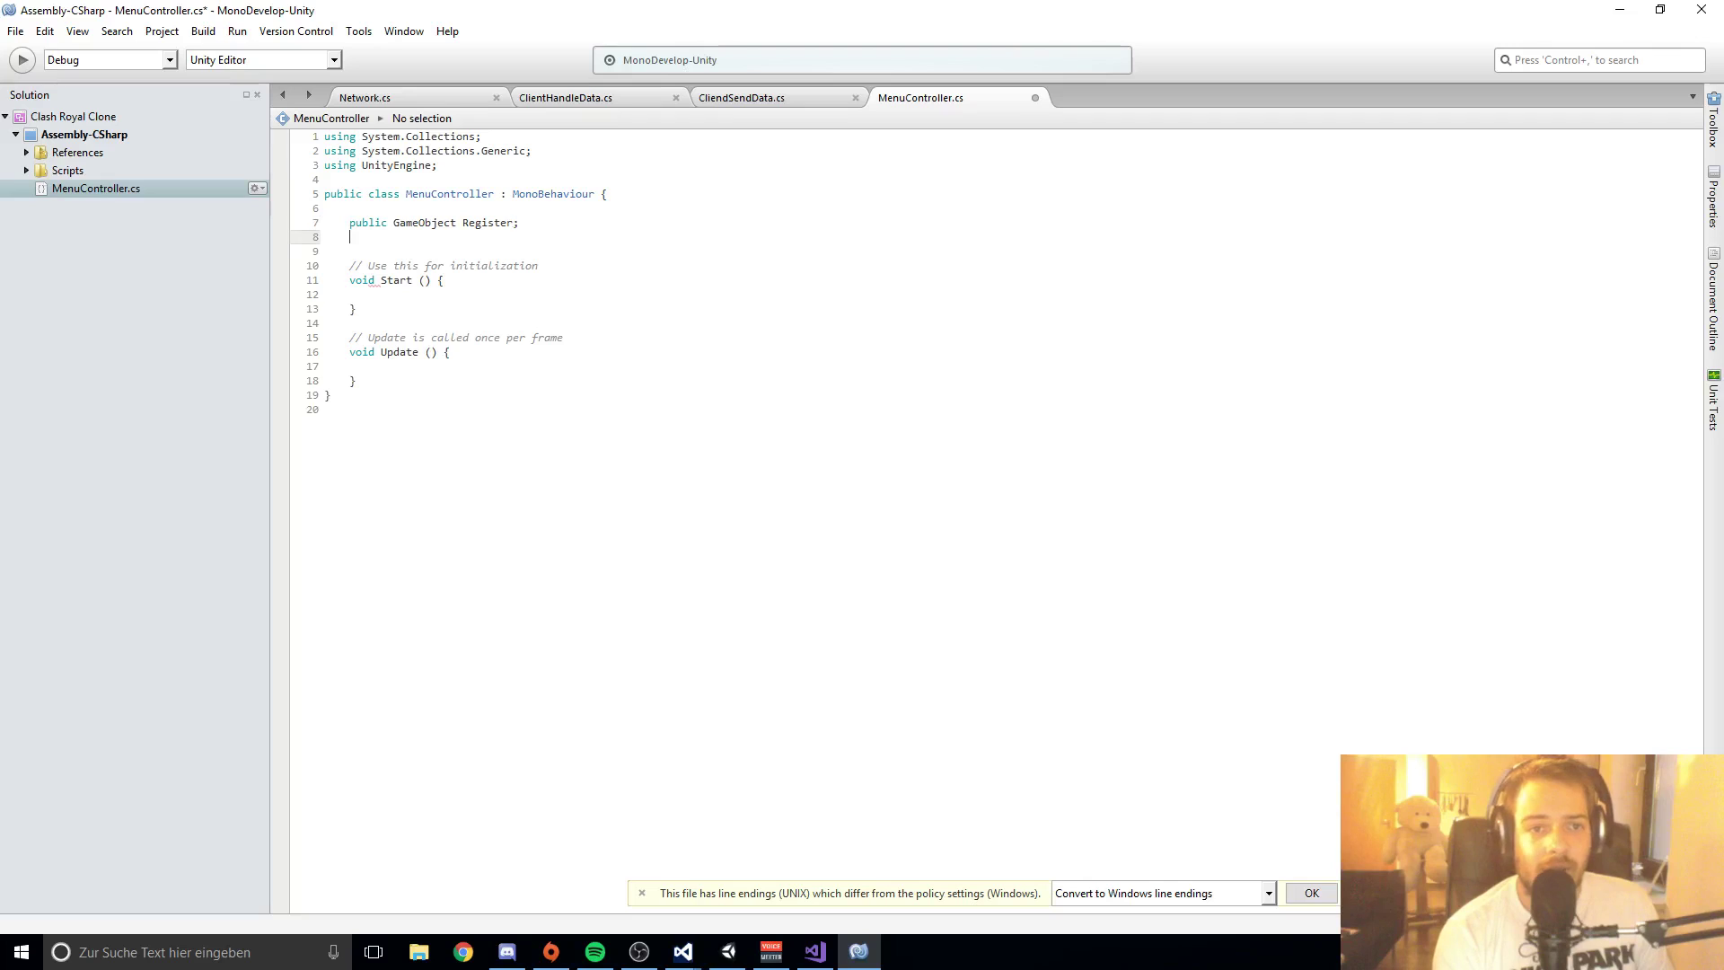
Step: Add public GameObject fields Home, AlertMsg and Loading, leaving blank lines below
{"action": "type", "text": "public GameO"}
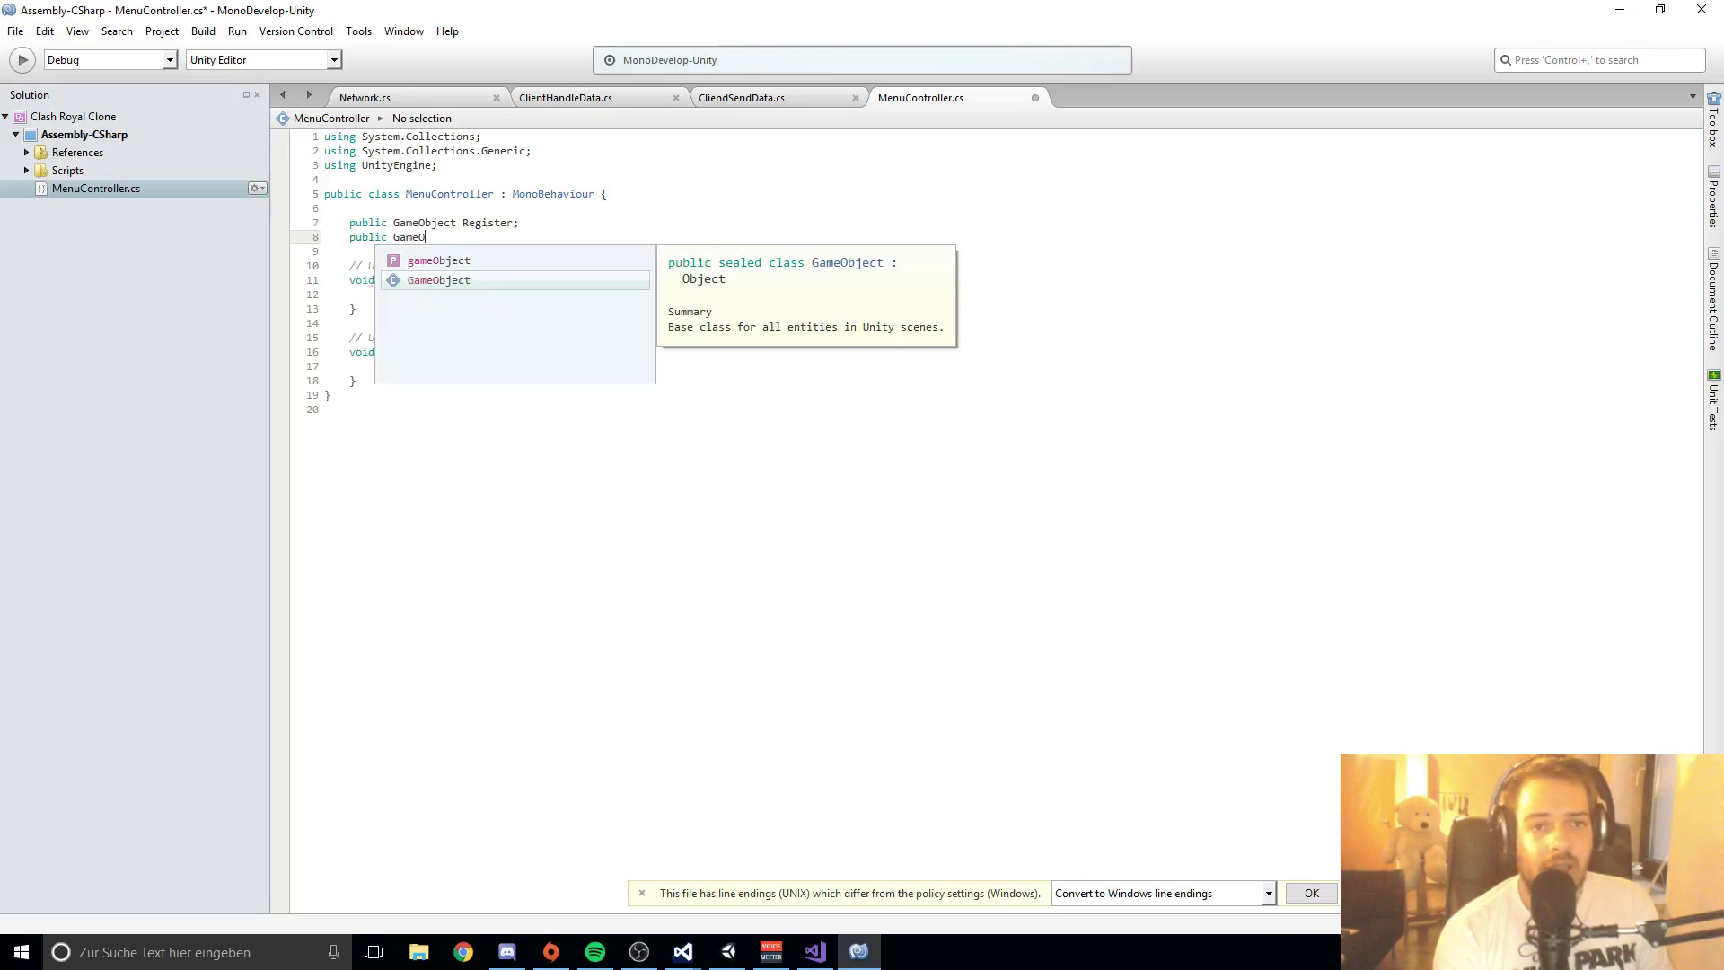
{"action": "type", "text": "bject Login"}
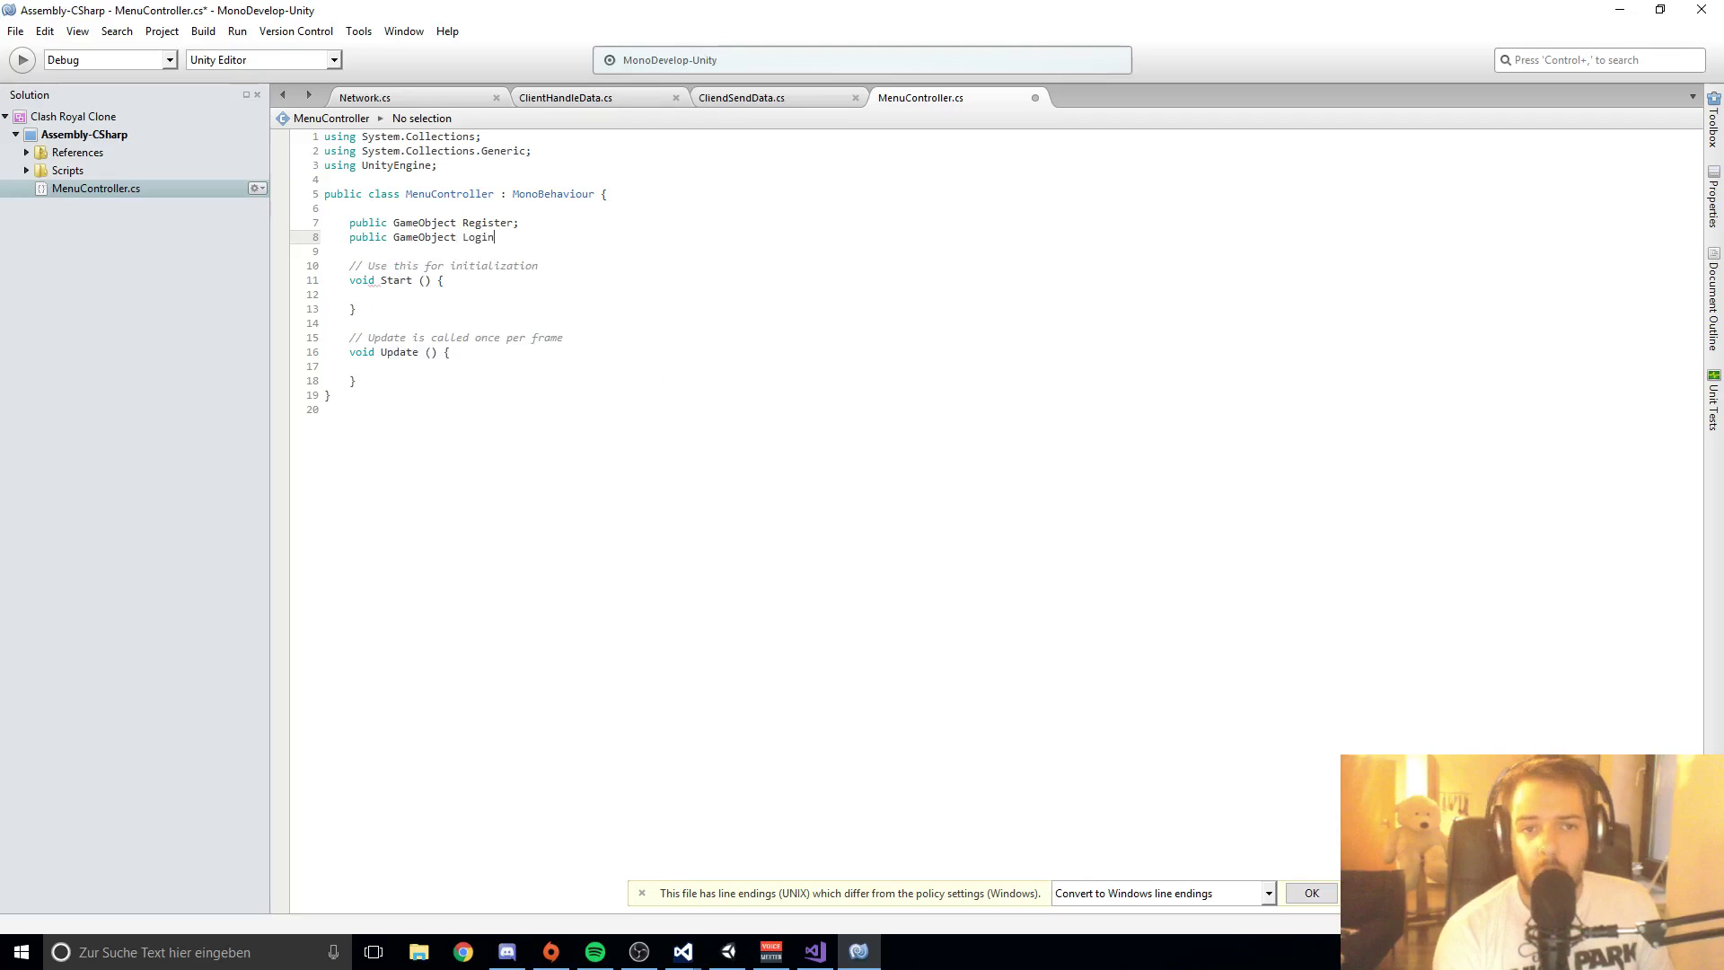
{"action": "key", "text": "BackSpace"}
{"action": "key", "text": "BackSpace"}
{"action": "key", "text": "BackSpace"}
{"action": "key", "text": "BackSpace"}
{"action": "key", "text": "BackSpace"}
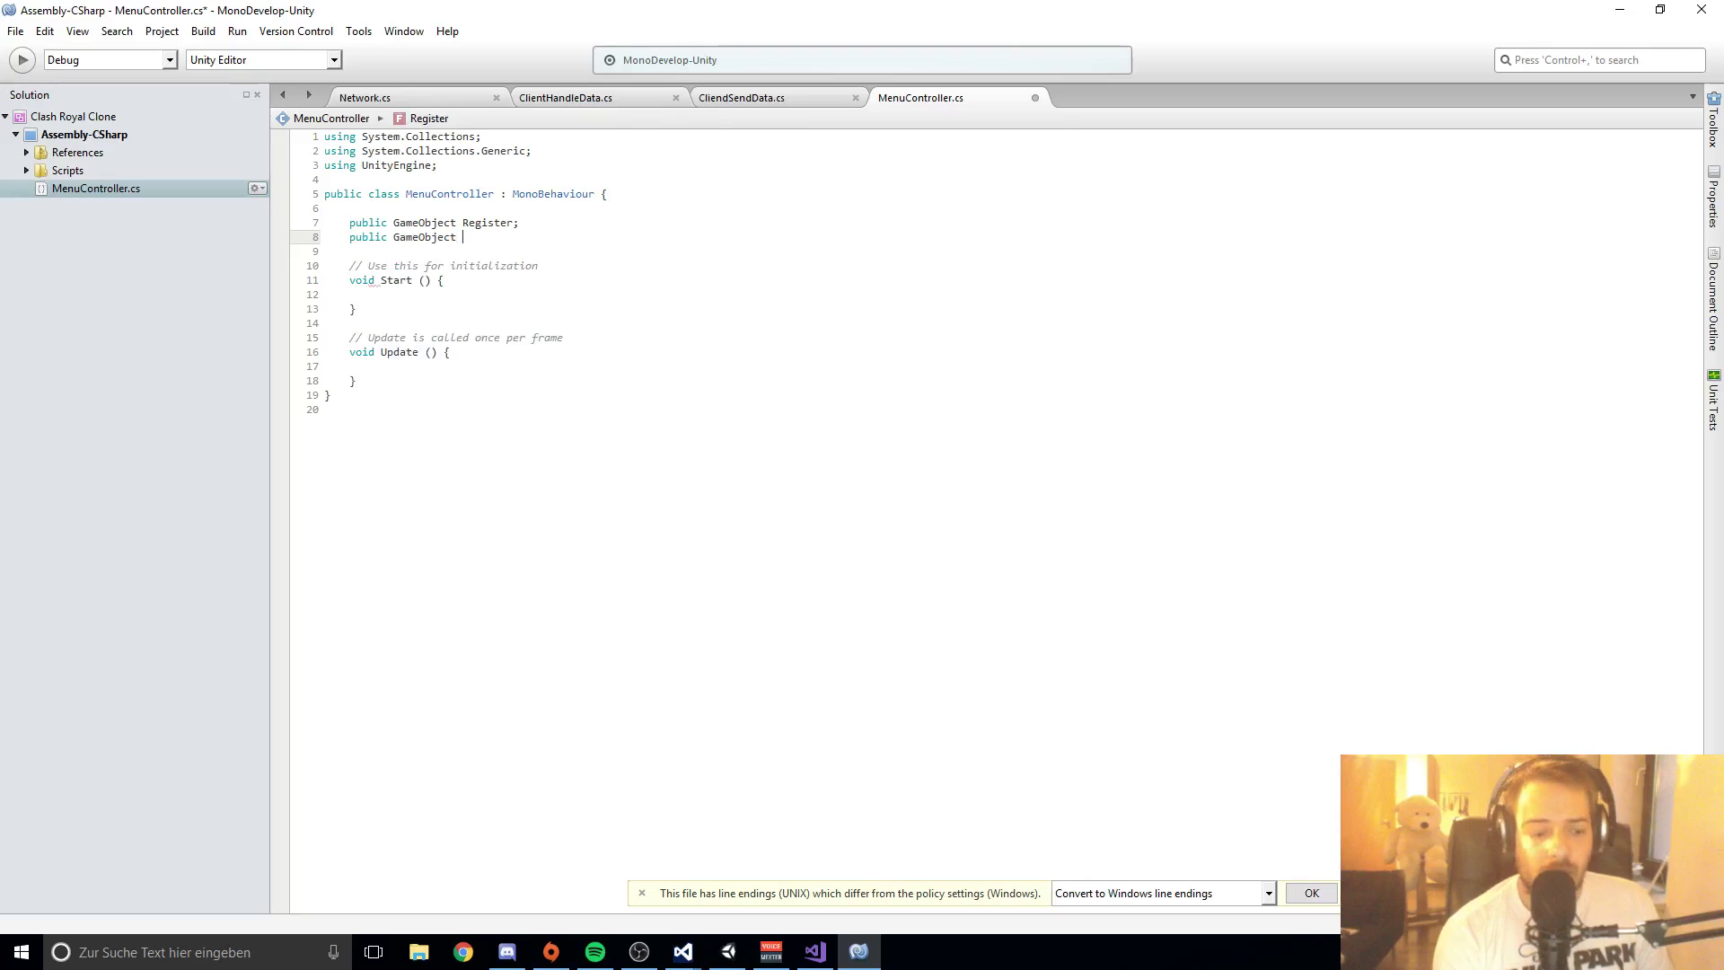
{"action": "type", "text": "Home"}
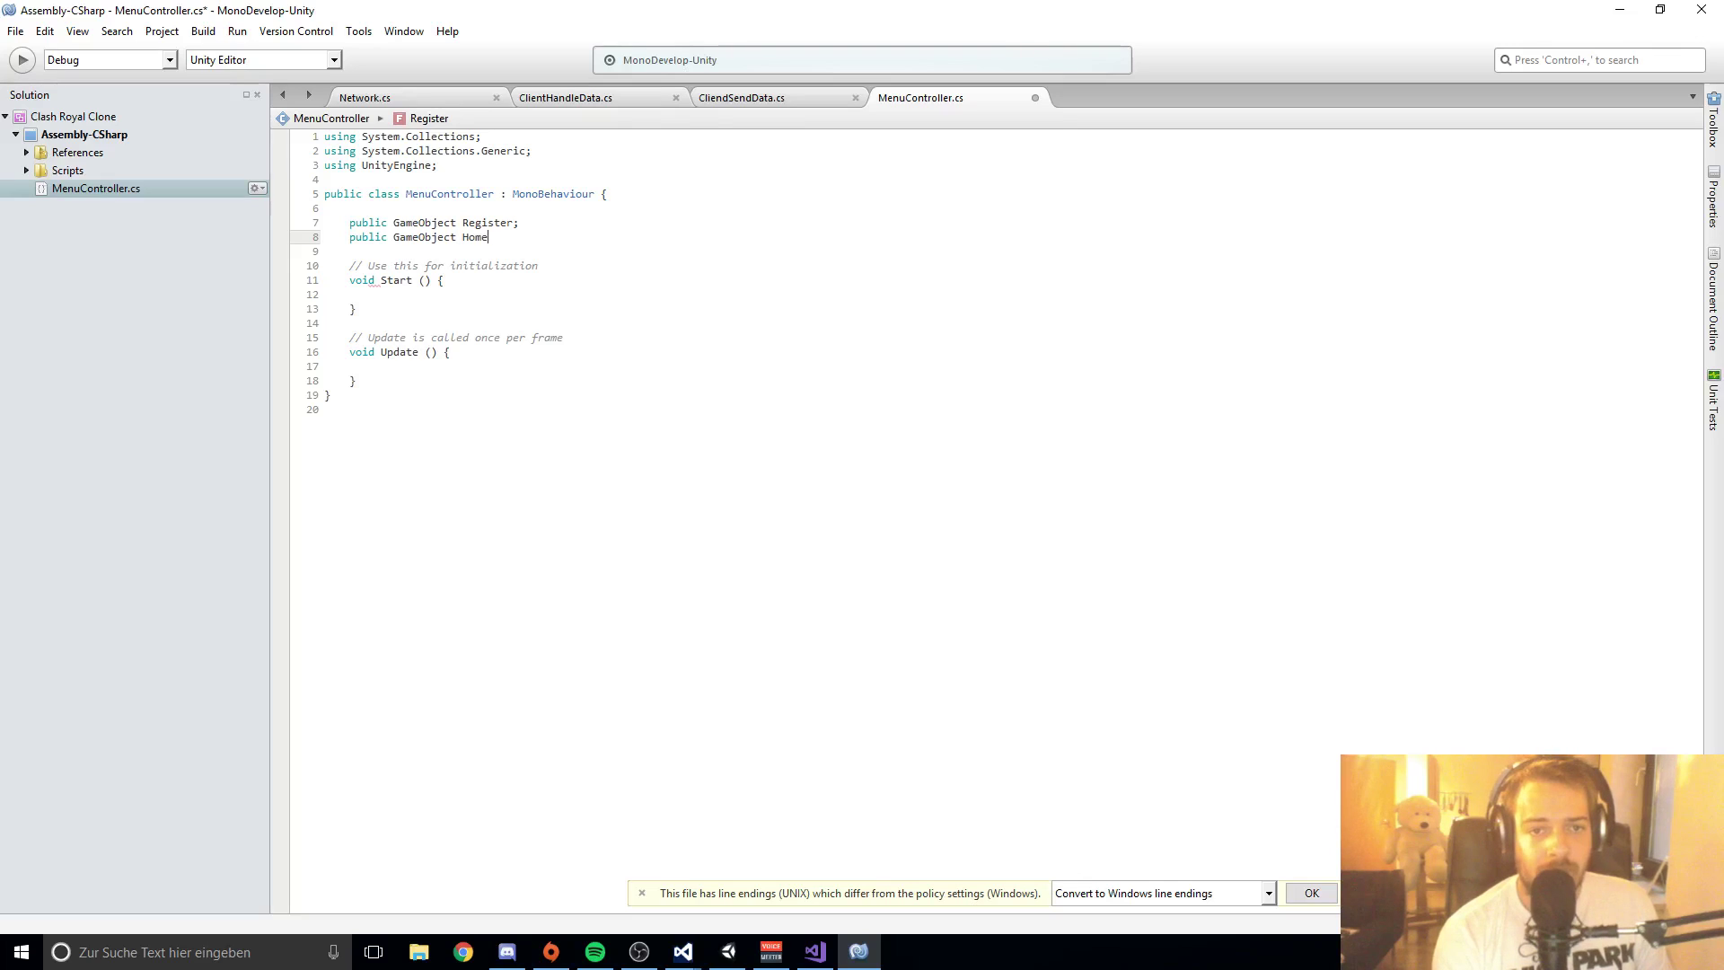
{"action": "type", "text": ";"}
{"action": "key", "text": "Return"}
{"action": "type", "text": "public "}
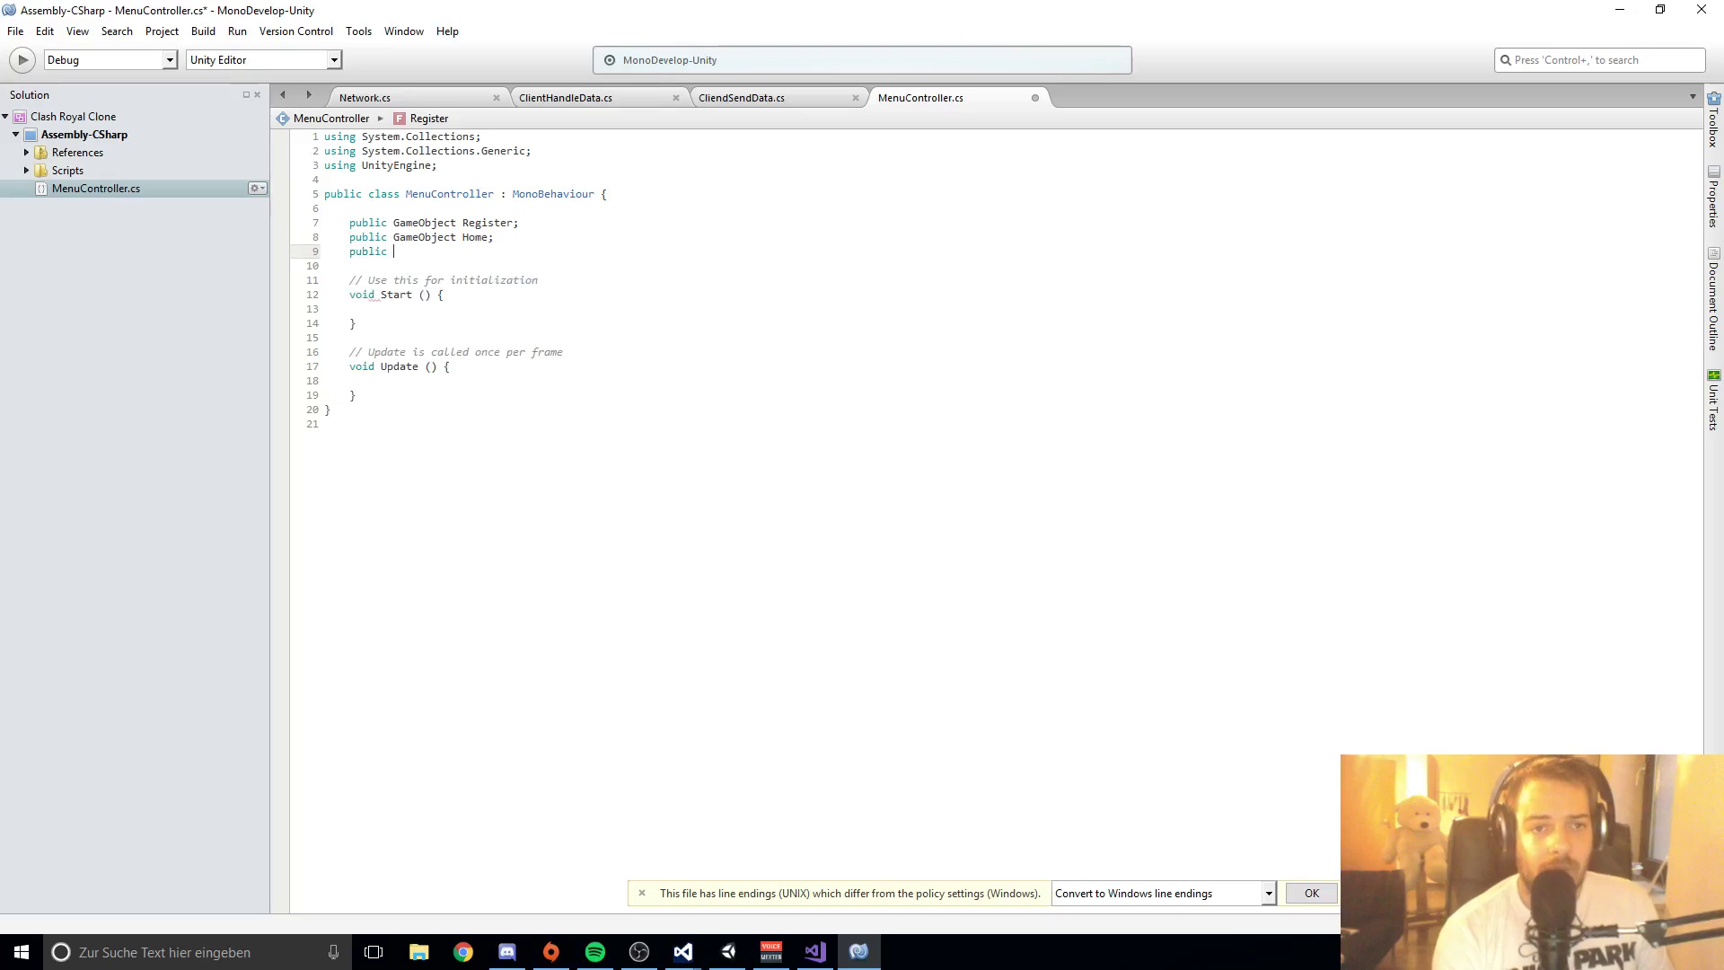
{"action": "type", "text": "GameObject"}
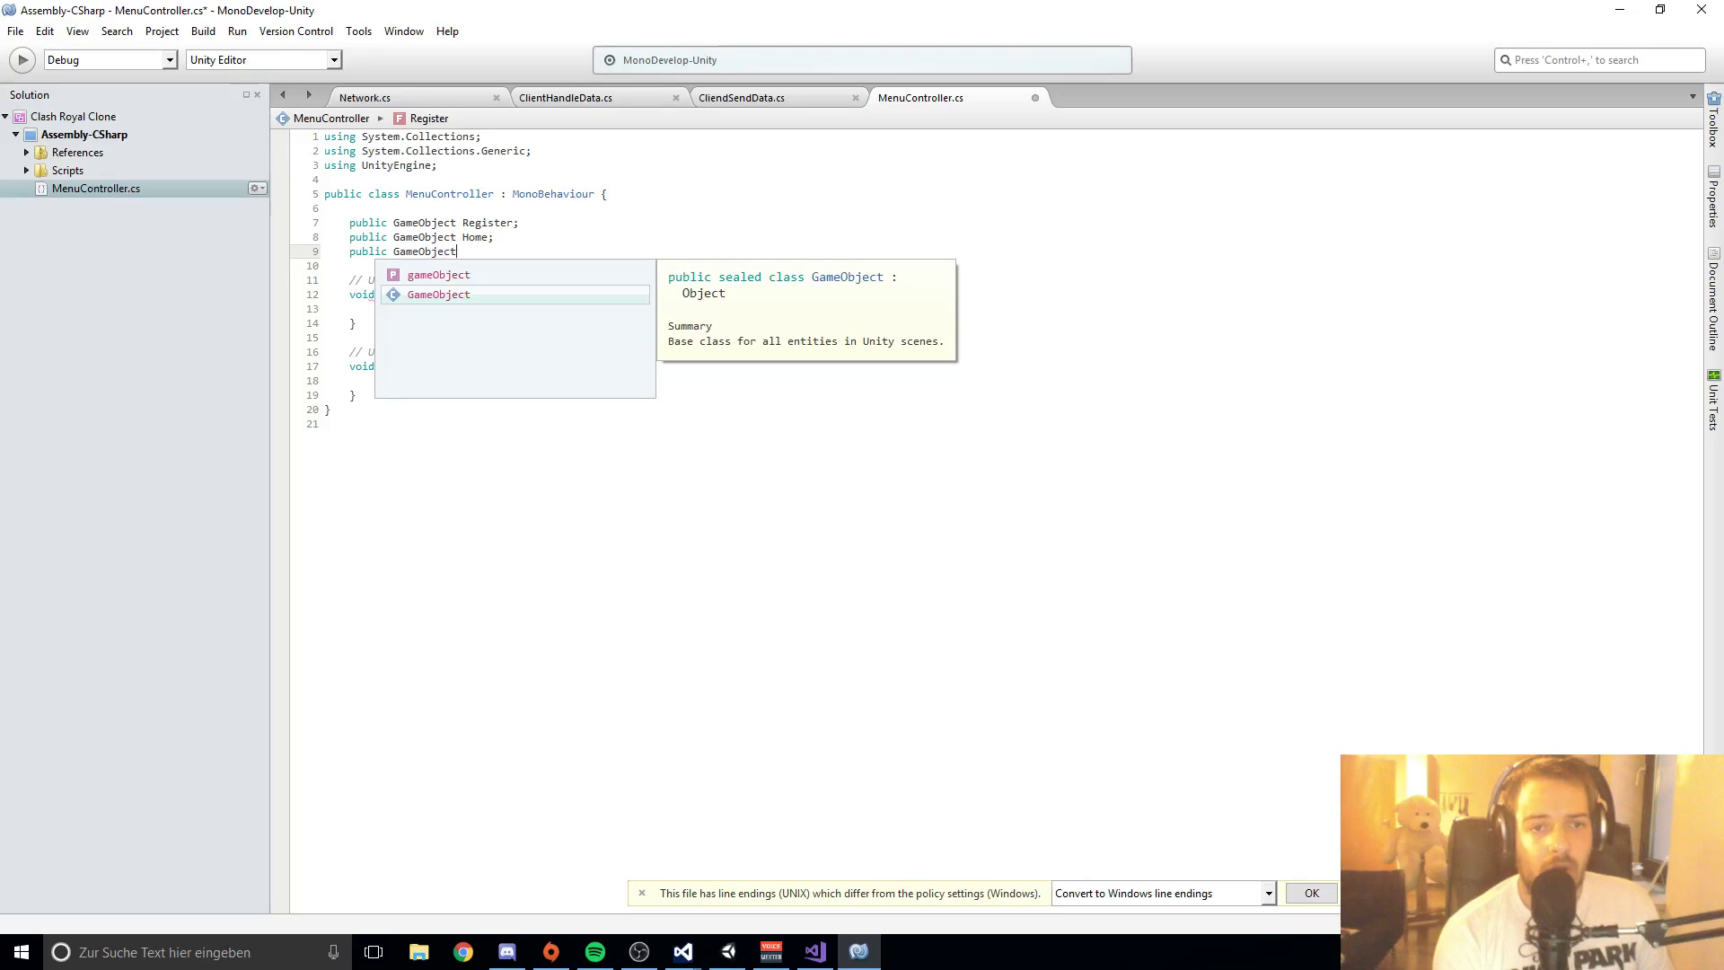
{"action": "type", "text": " Al"}
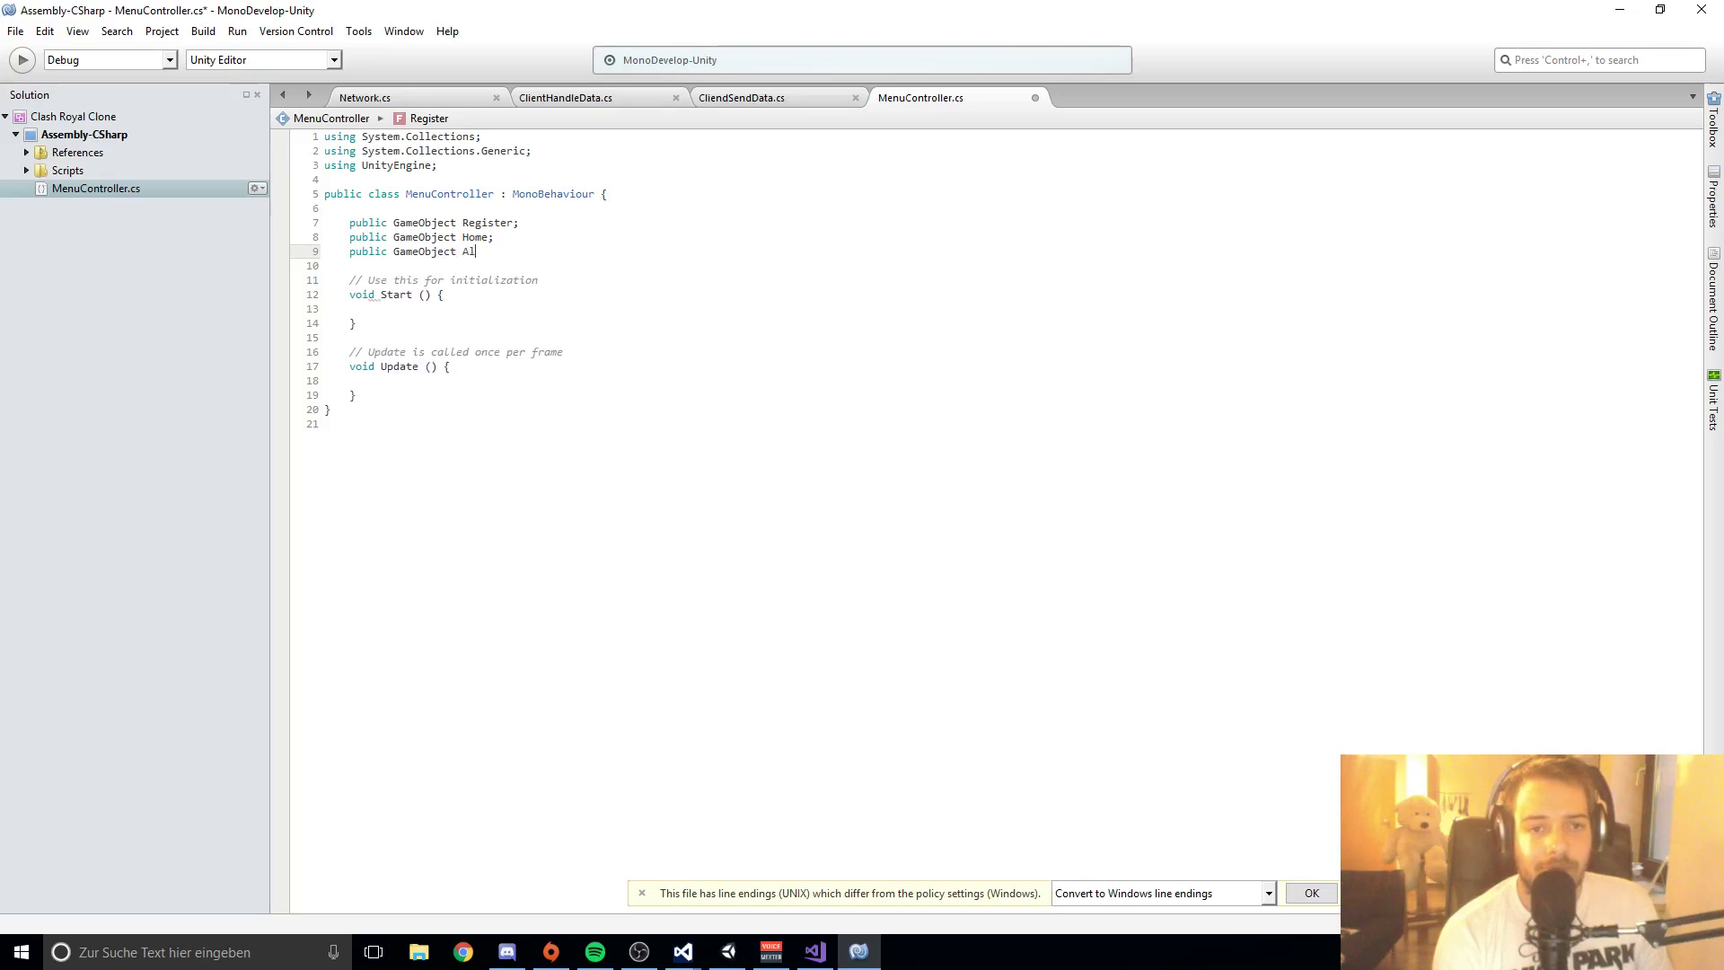
{"action": "type", "text": "ertMsg"}
{"action": "type", "text": ";"}
{"action": "key", "text": "Return"}
{"action": "type", "text": "public Gam"}
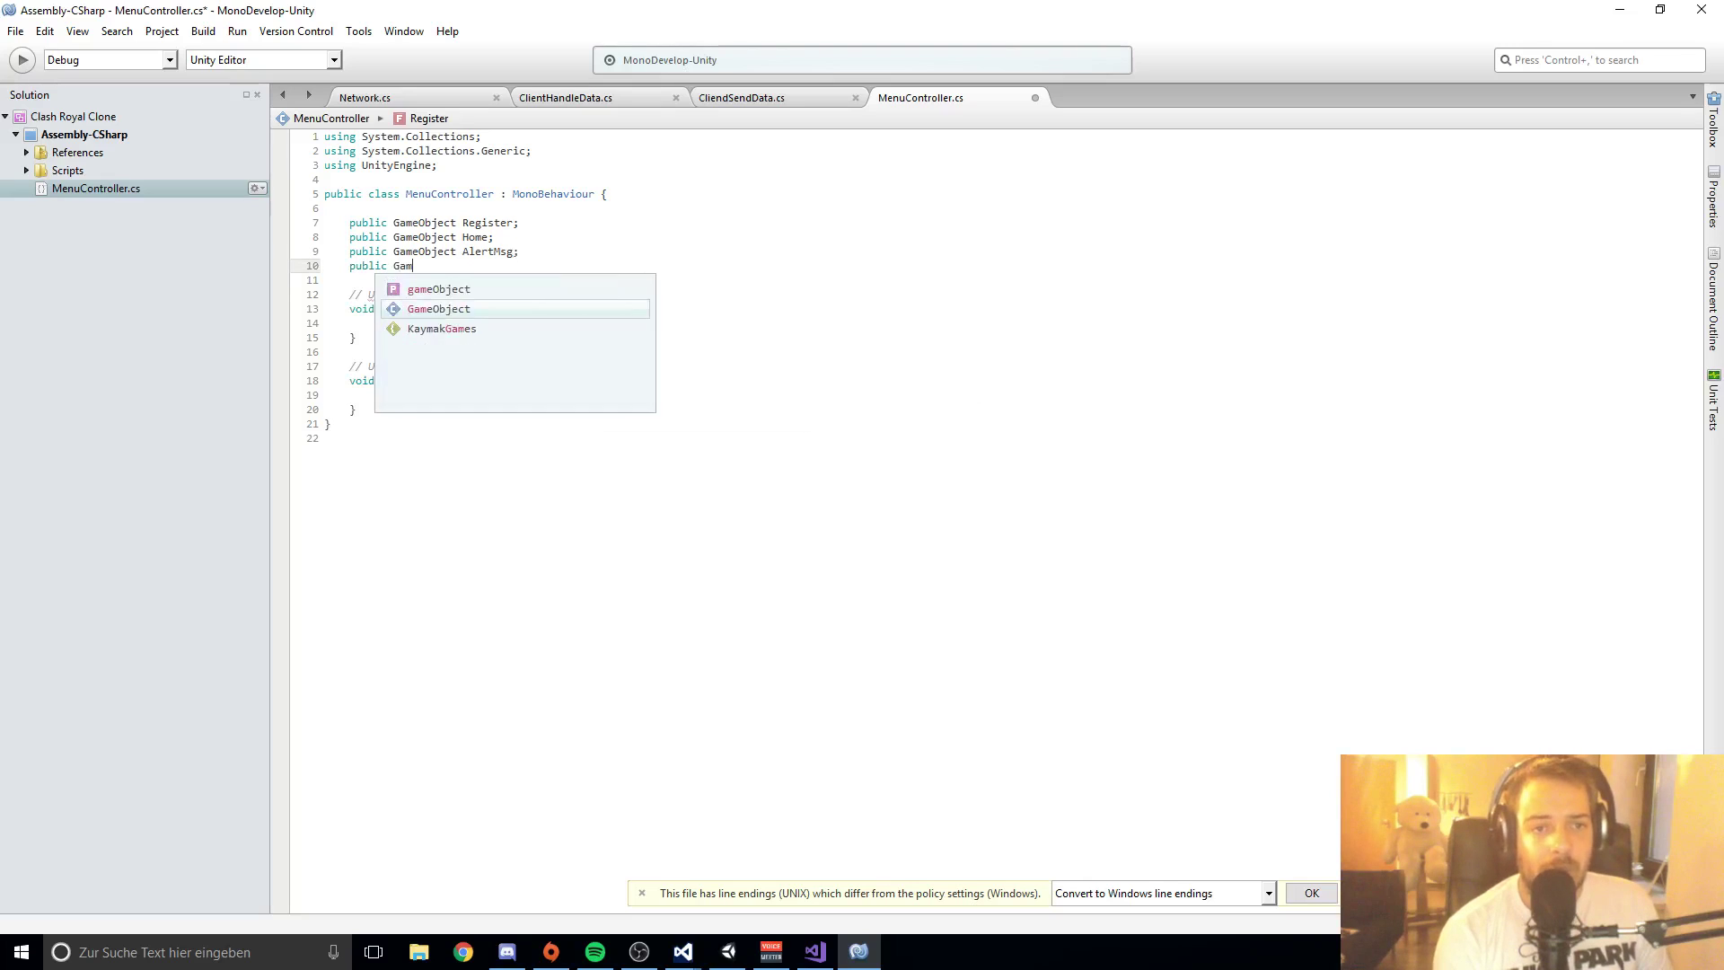
{"action": "type", "text": "eObject "}
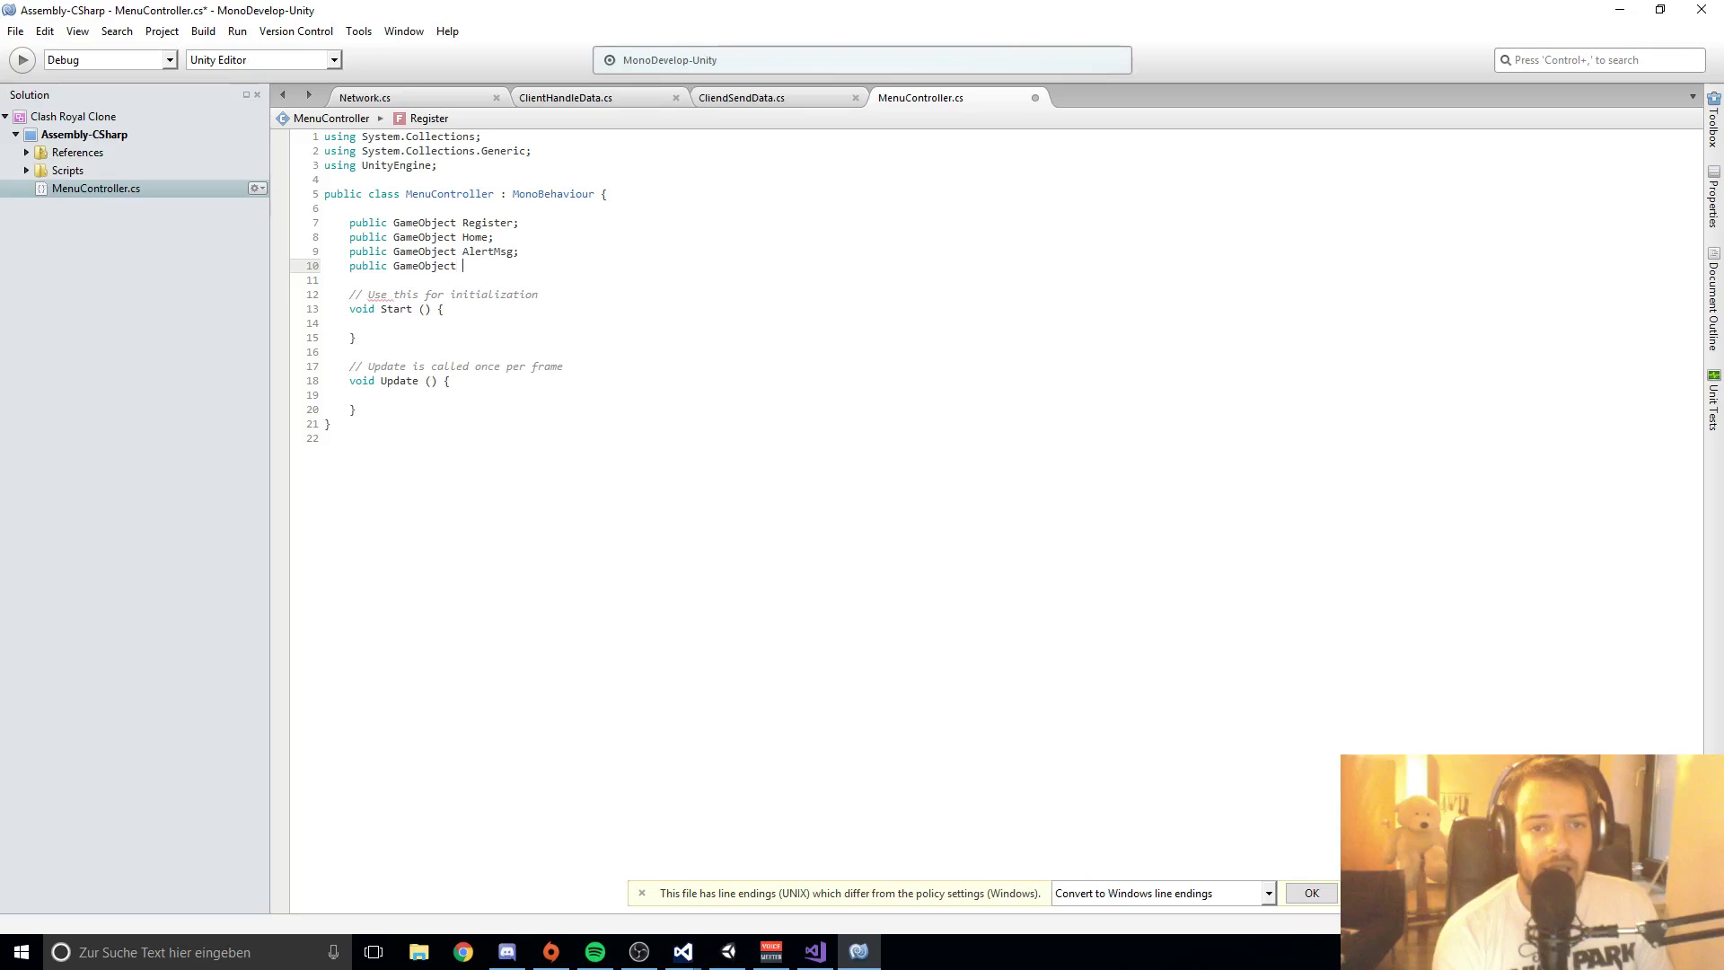
{"action": "type", "text": "Loading"}
{"action": "type", "text": ";"}
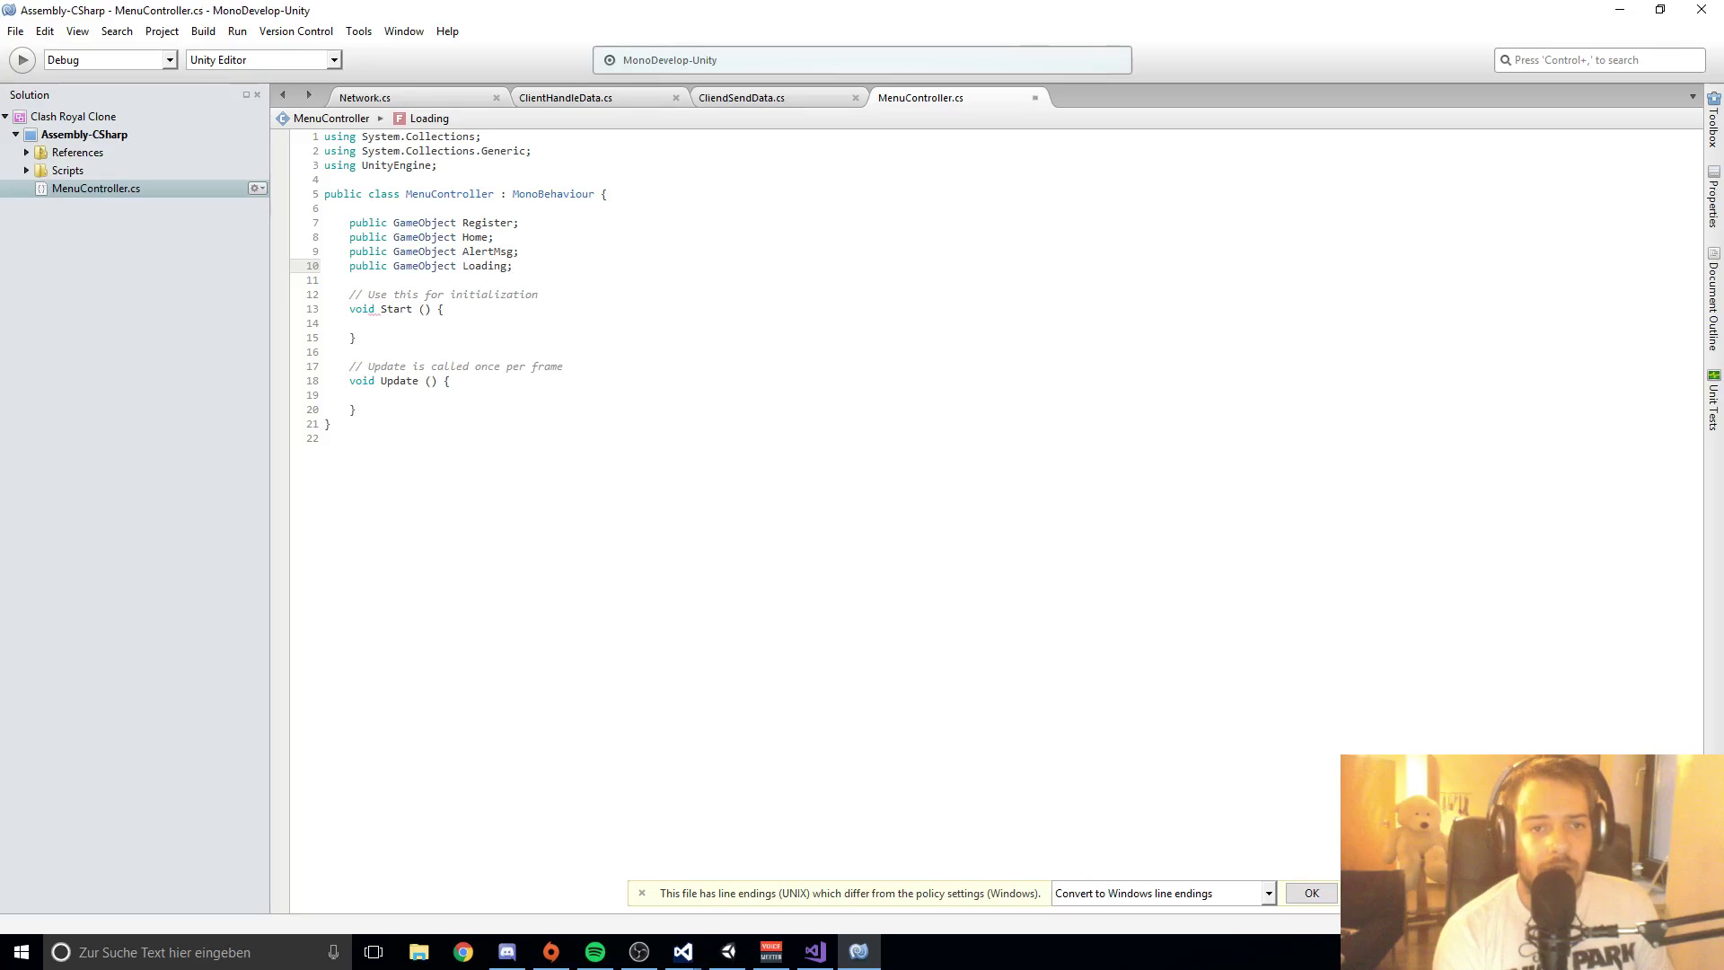
{"action": "key", "text": "Return"}
{"action": "key", "text": "Return"}
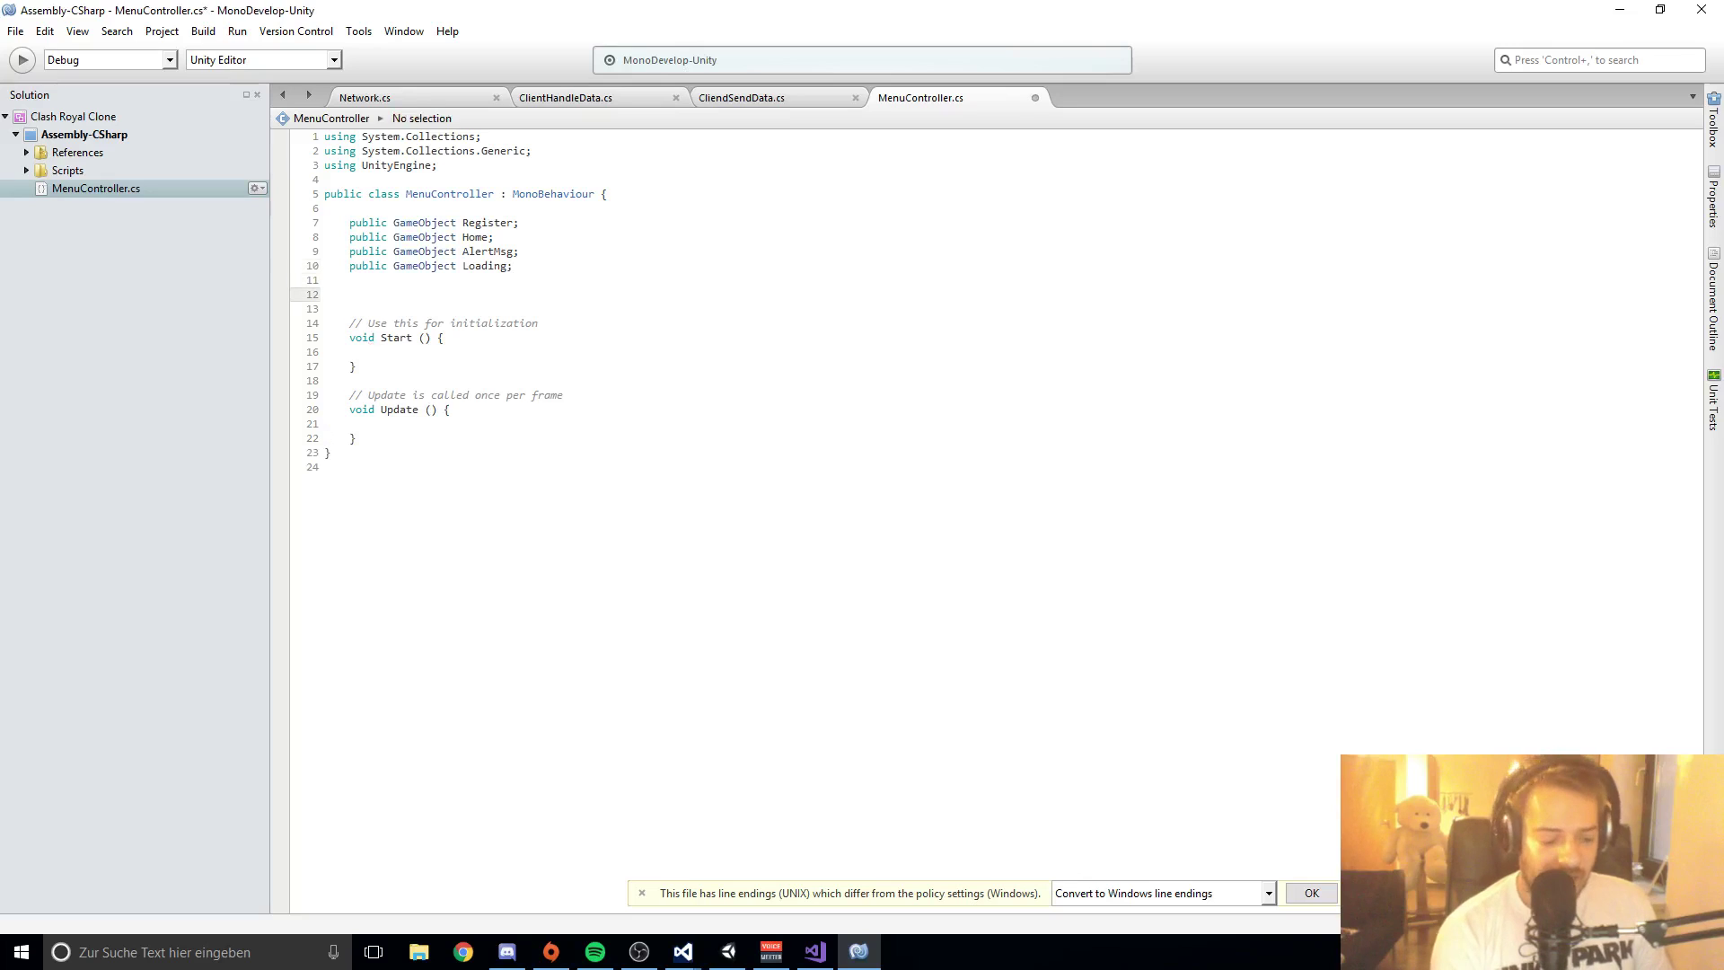
Step: Start a public Menu enum declaration with an empty braced body
{"action": "type", "text": "publ"}
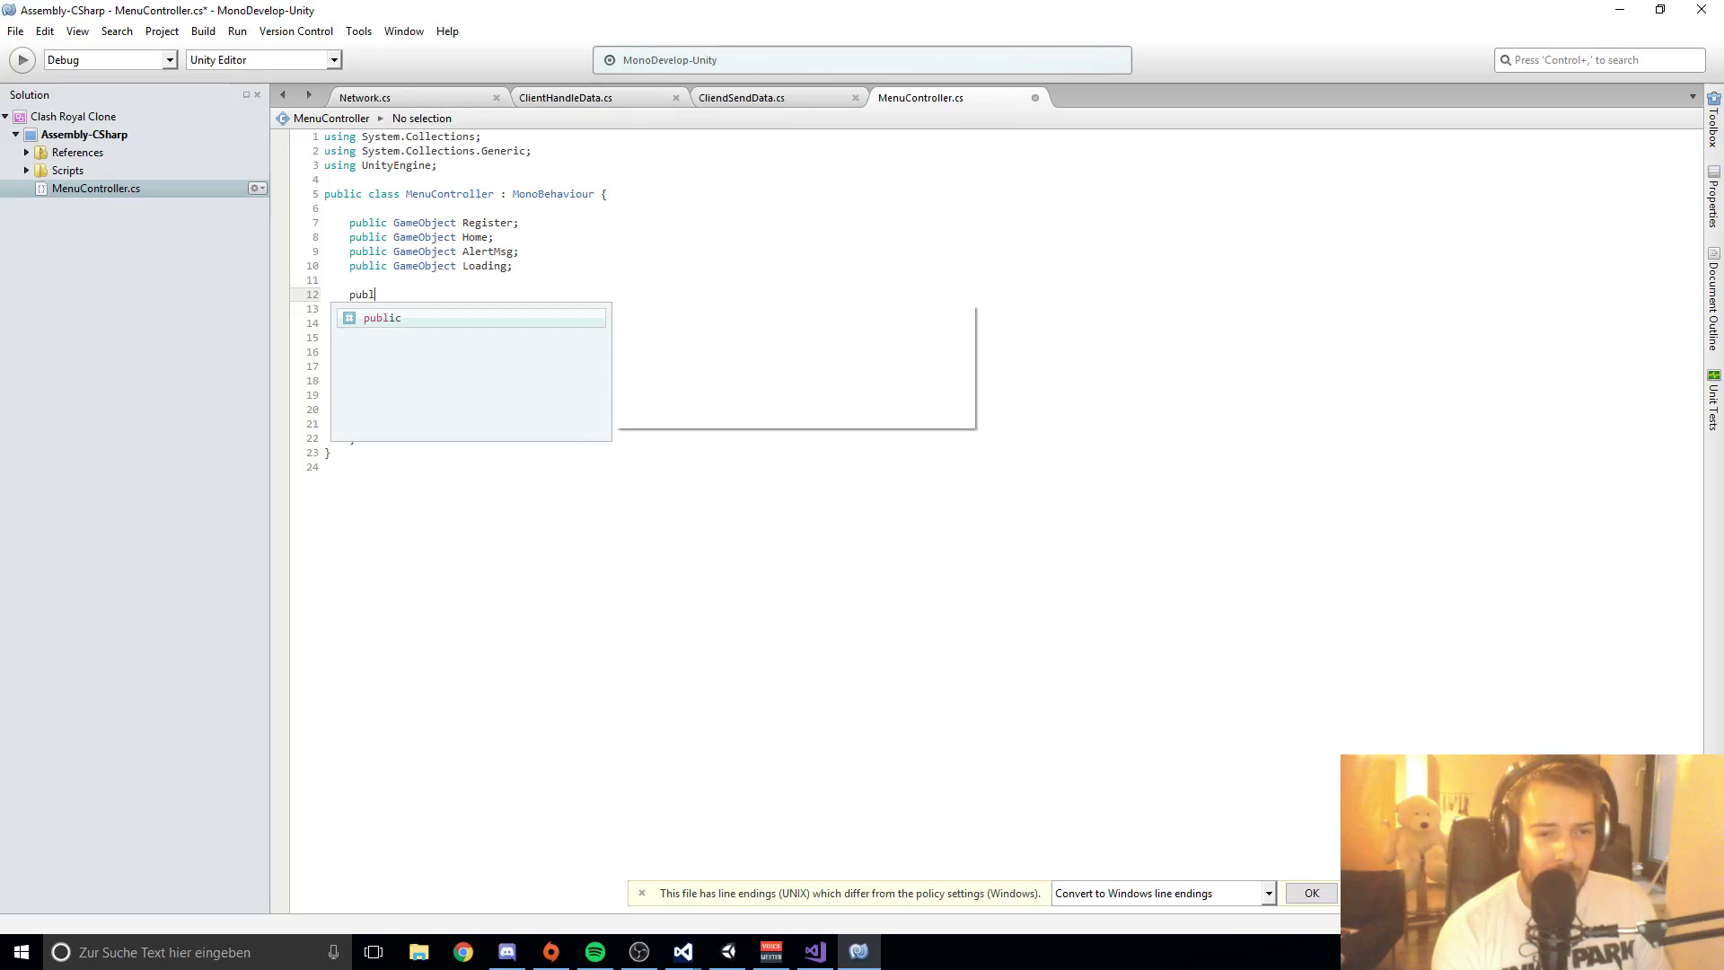
{"action": "type", "text": "ic"}
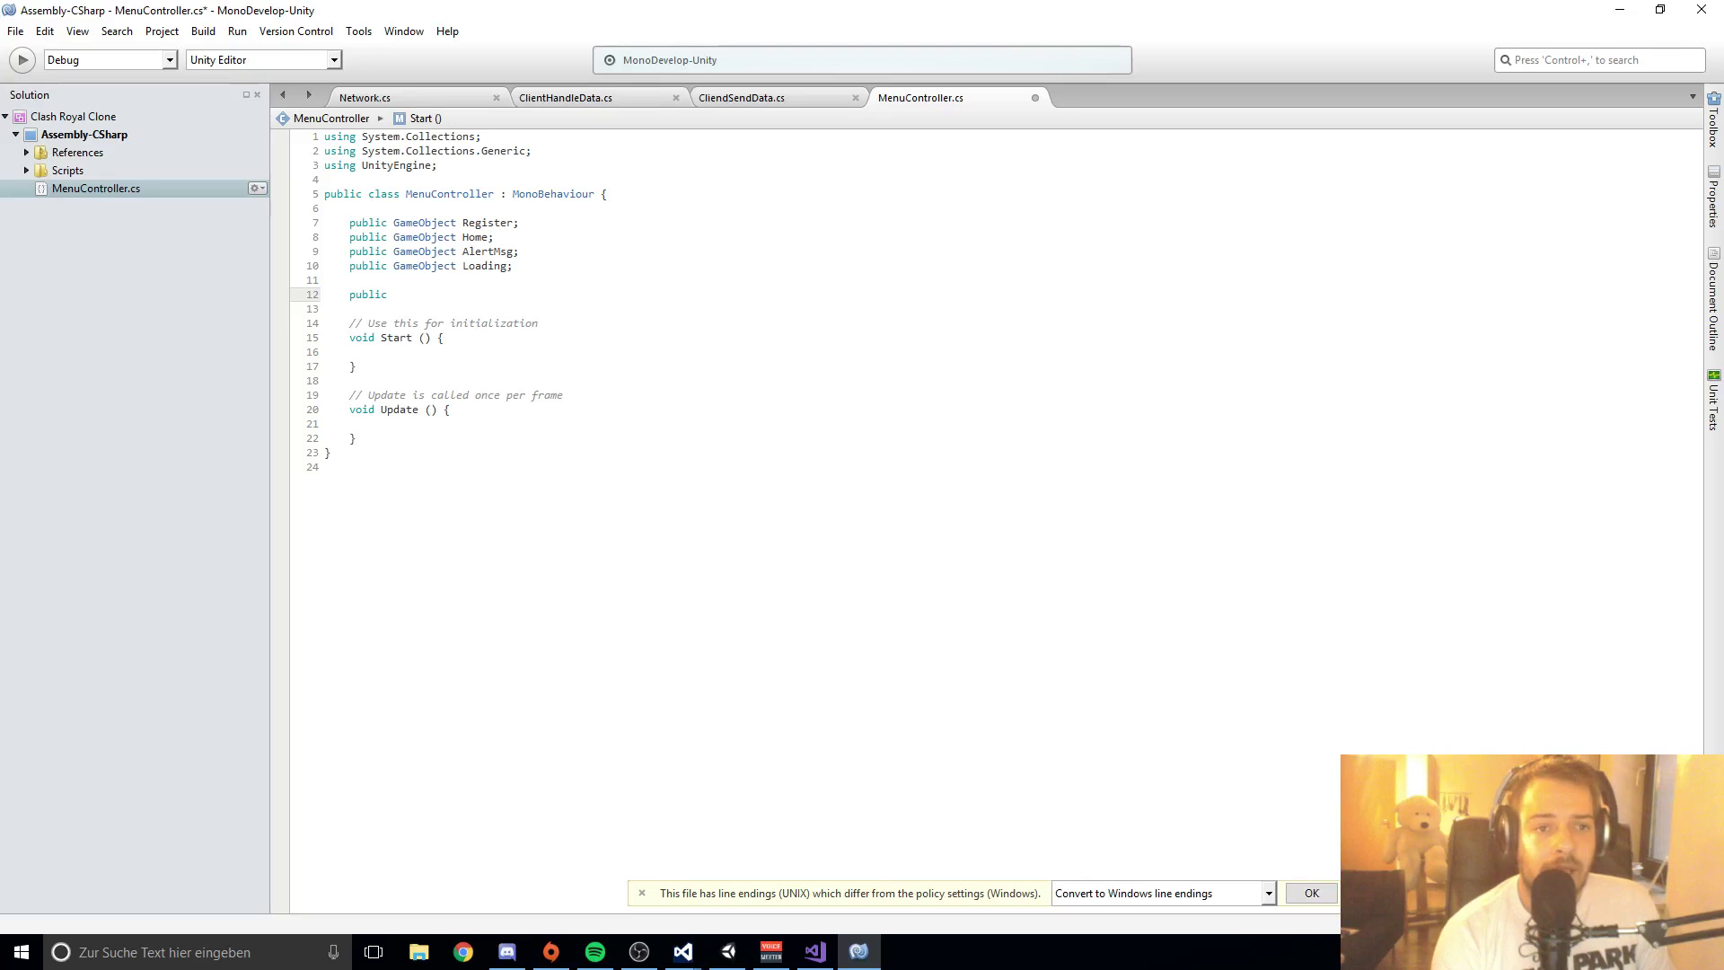
{"action": "type", "text": " enum"}
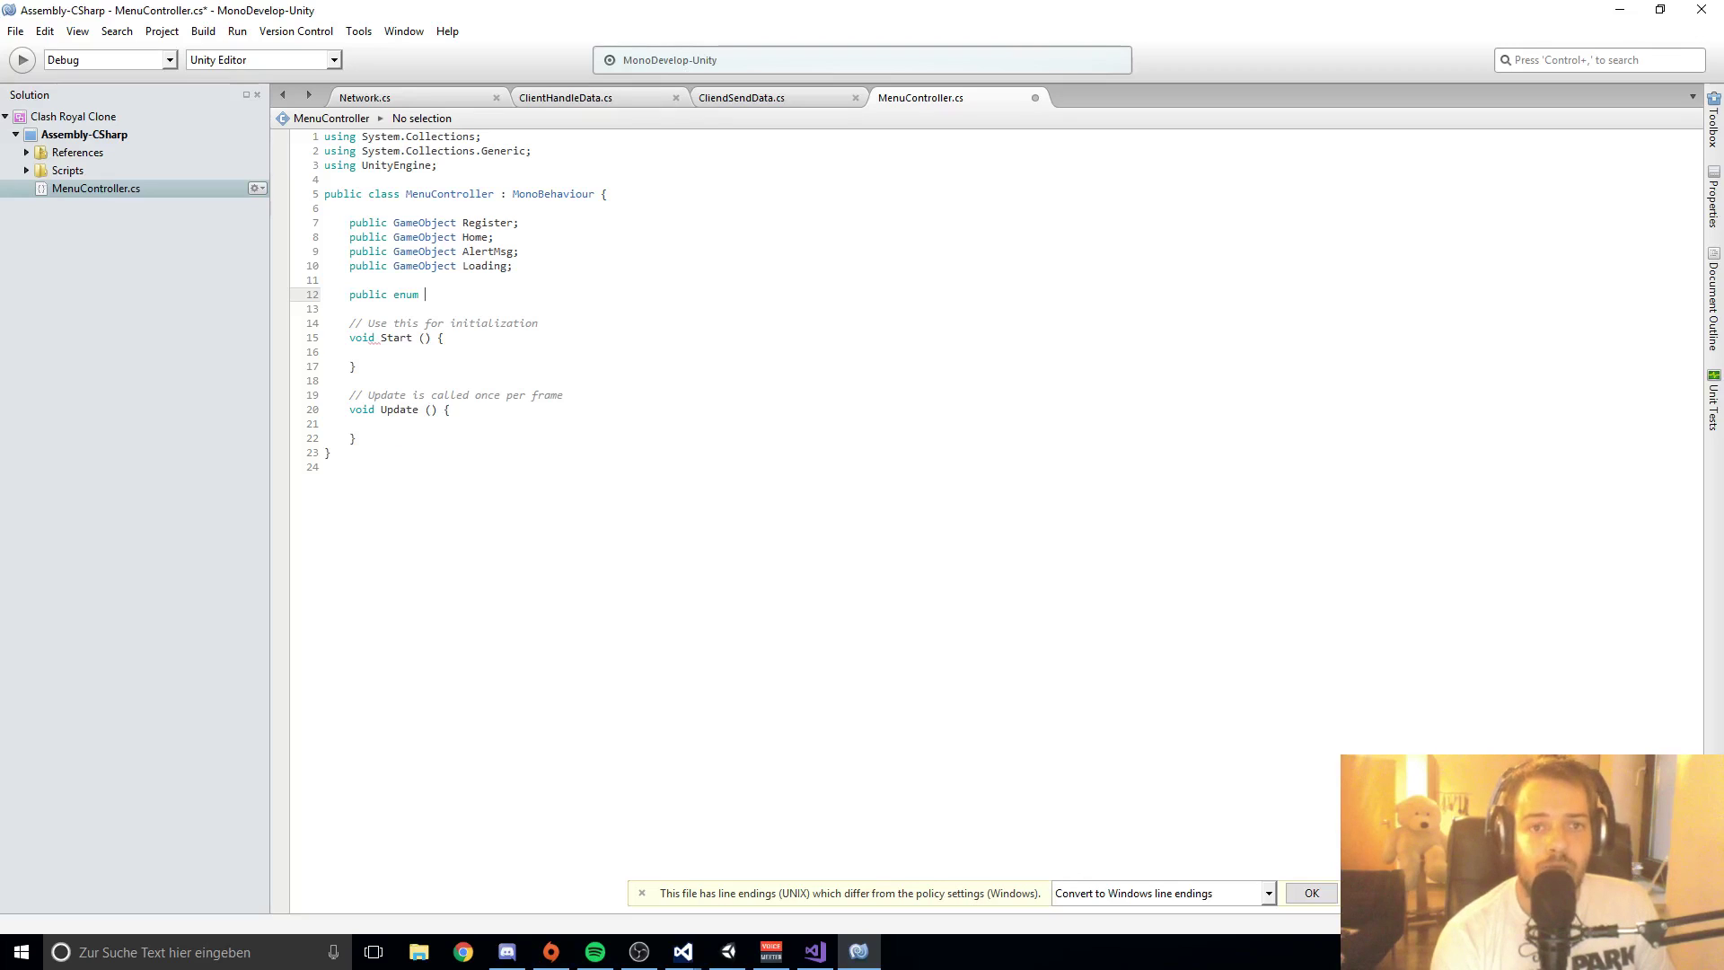
{"action": "type", "text": "enu"}
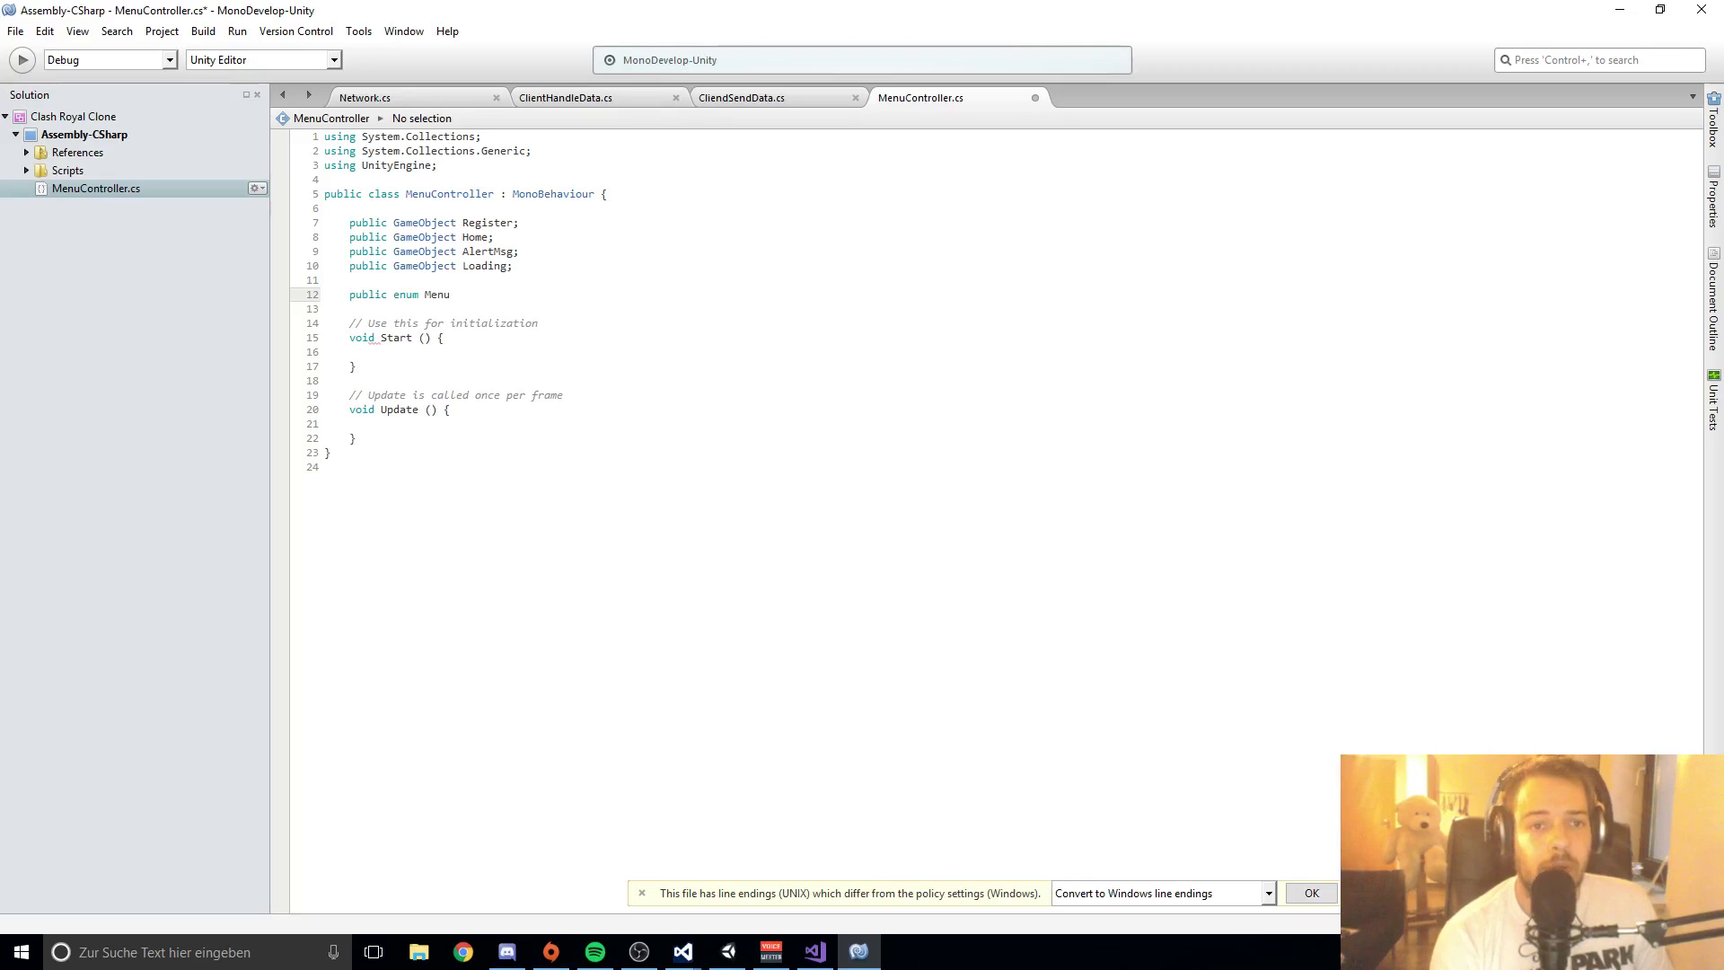
{"action": "key", "text": "Return"}
{"action": "type", "text": "{"}
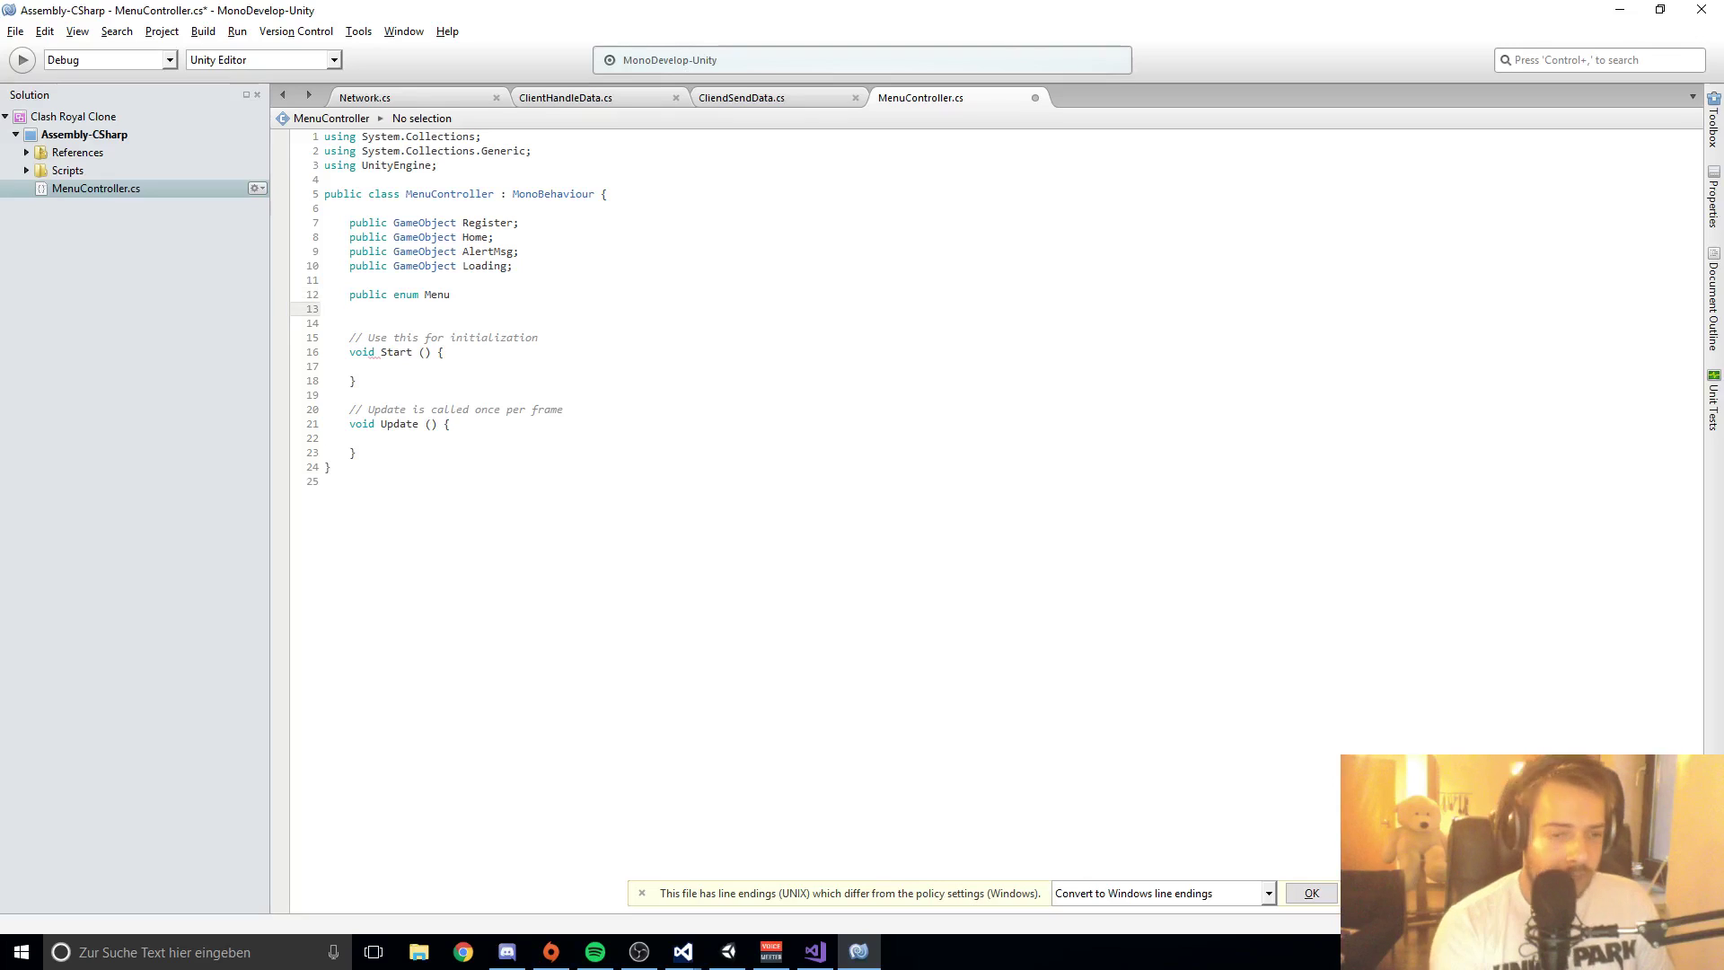
{"action": "key", "text": "Return"}
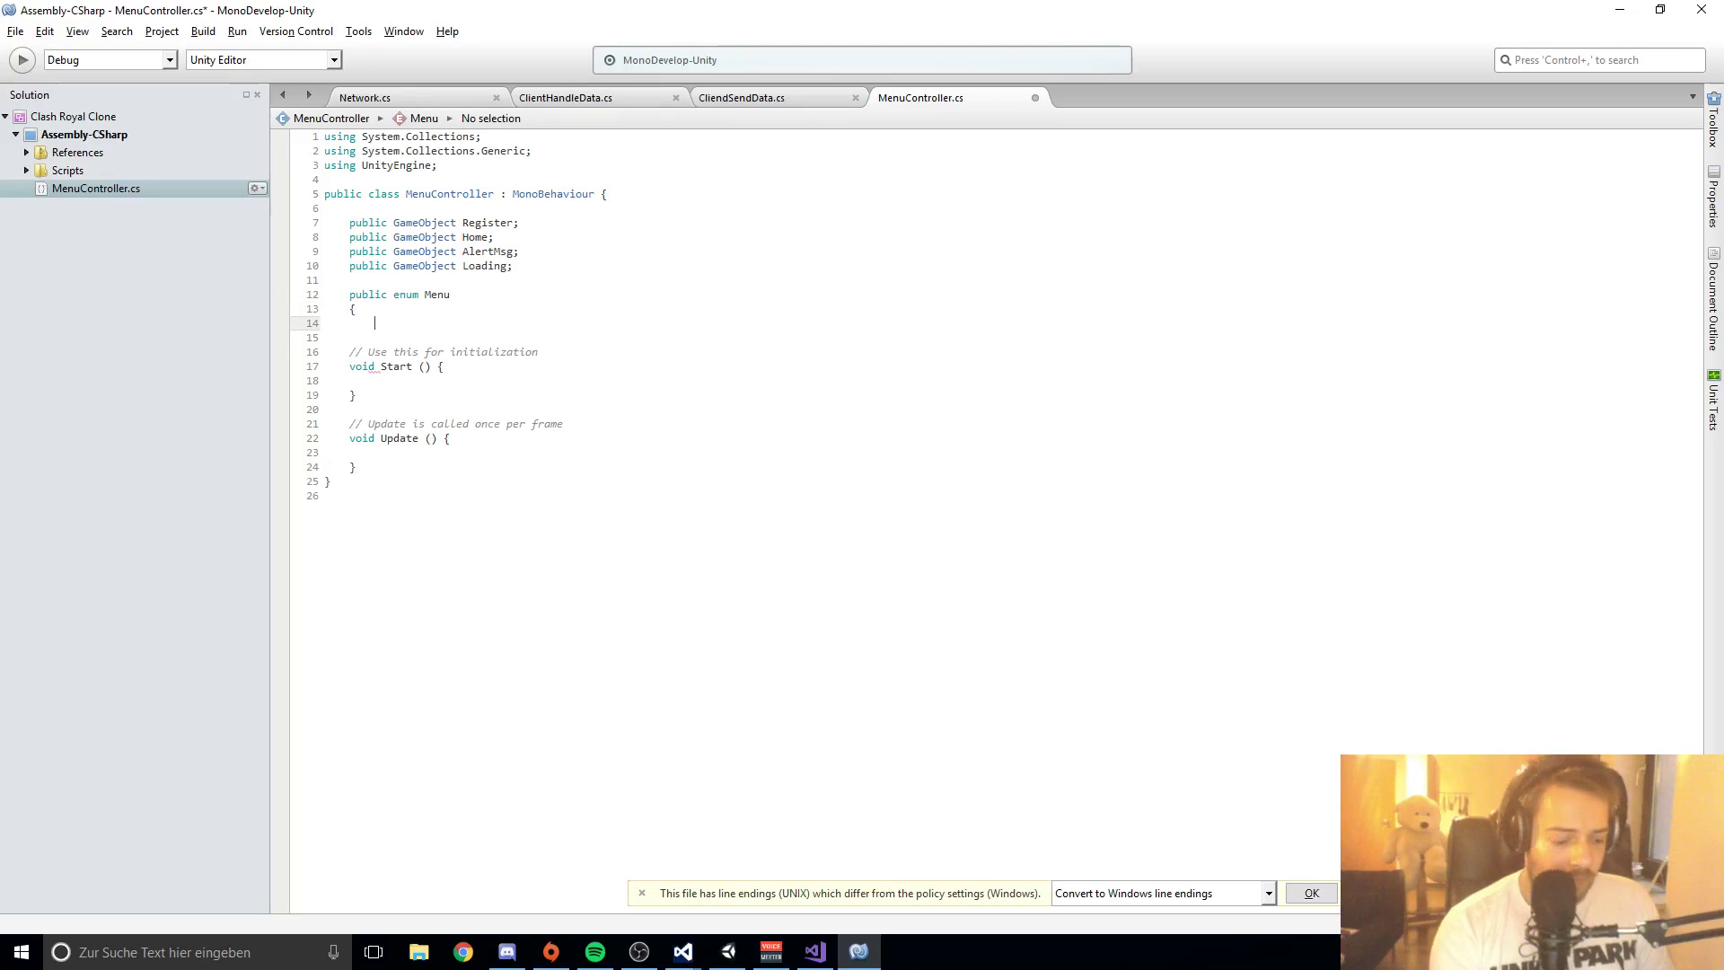
{"action": "type", "text": "}"}
{"action": "key", "text": "Left"}
{"action": "key", "text": "Return"}
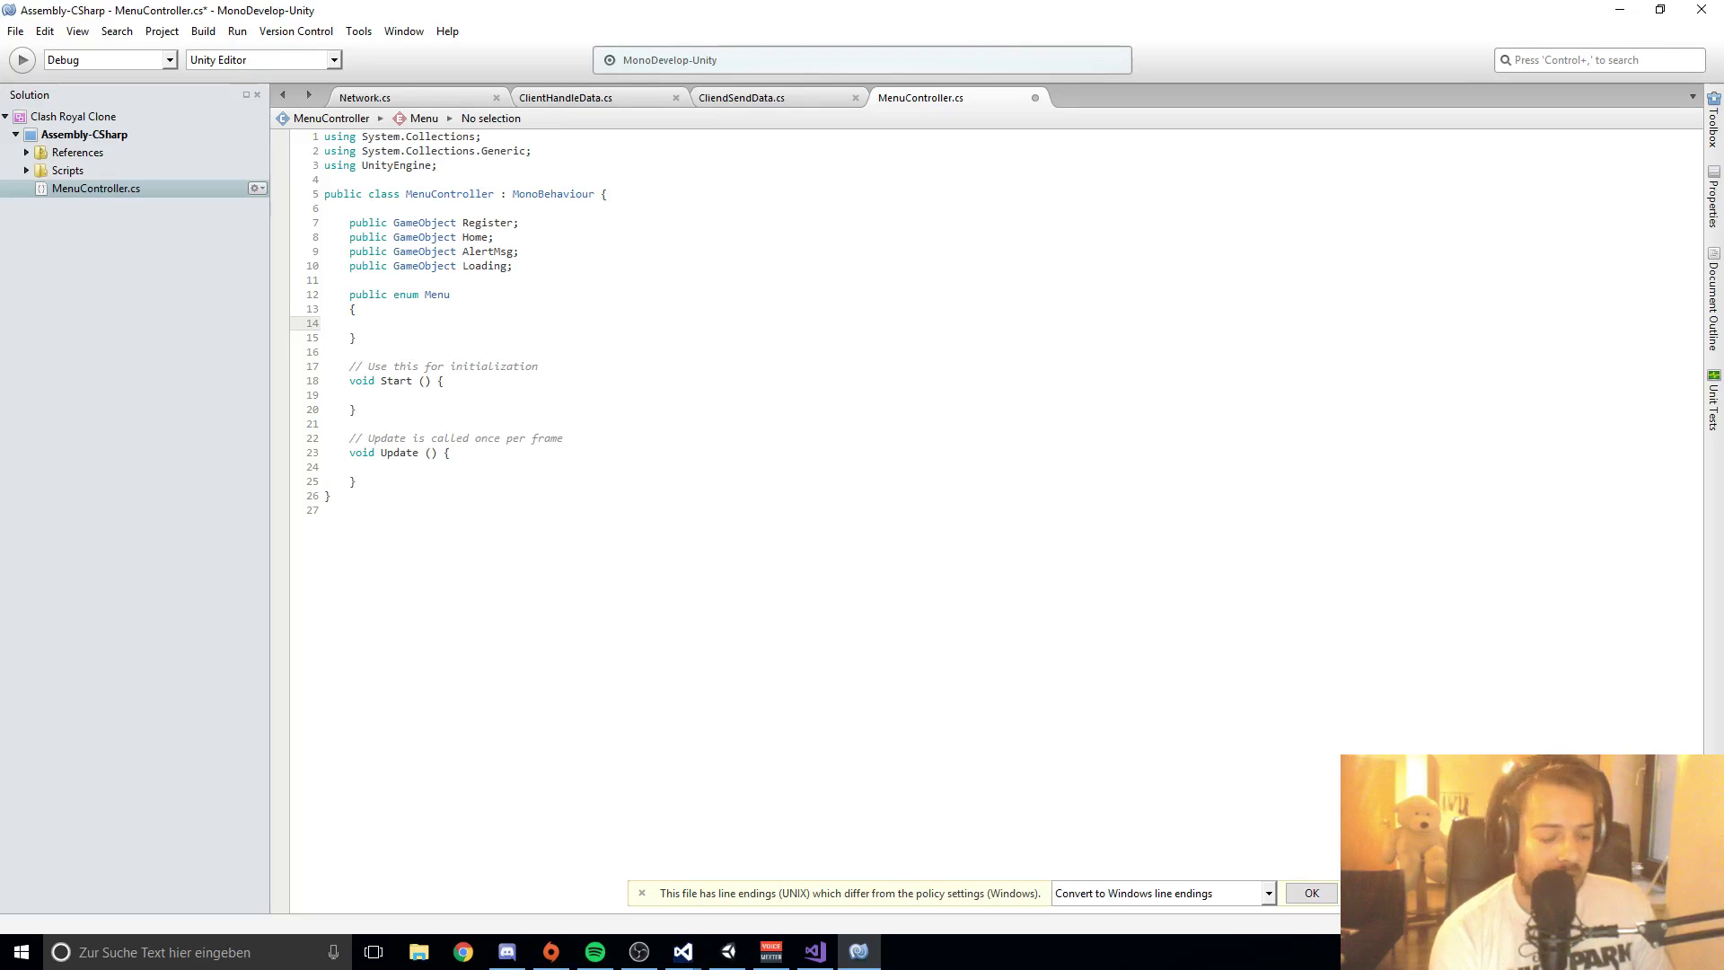
Step: Fill the Menu enum with Loading = 1, AlertMsg, Register and Home, then save
{"action": "type", "text": "Loading = 1"}
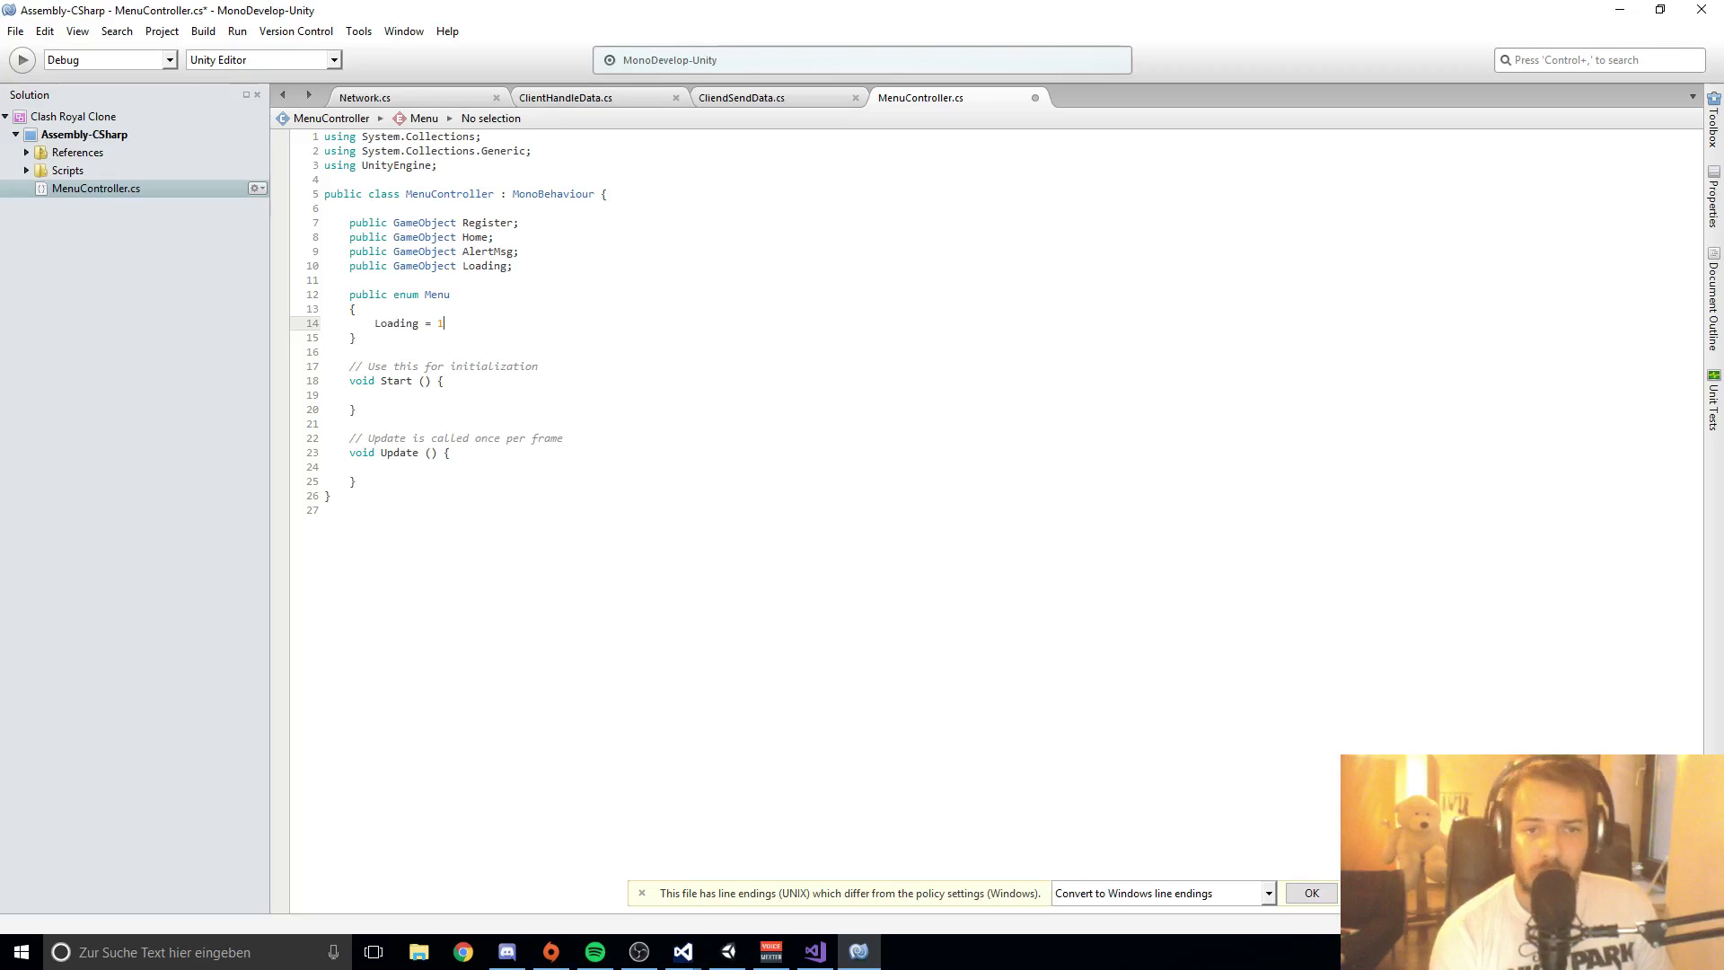
{"action": "type", "text": ","}
{"action": "key", "text": "Return"}
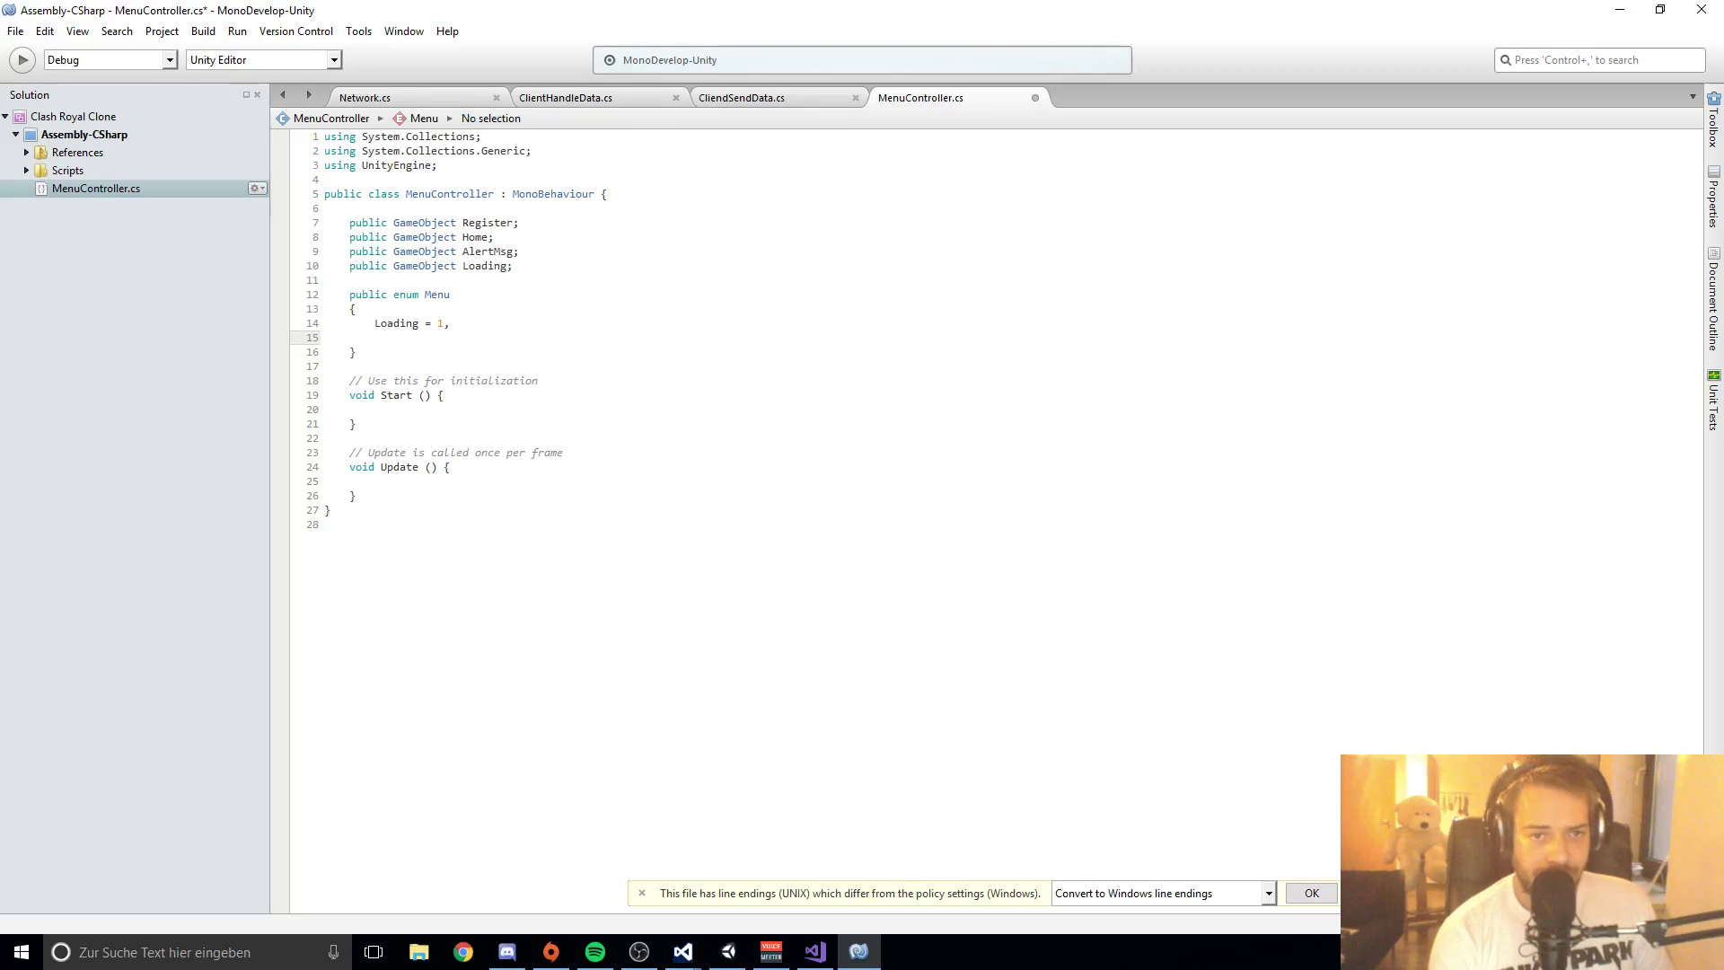
{"action": "type", "text": "Aler"}
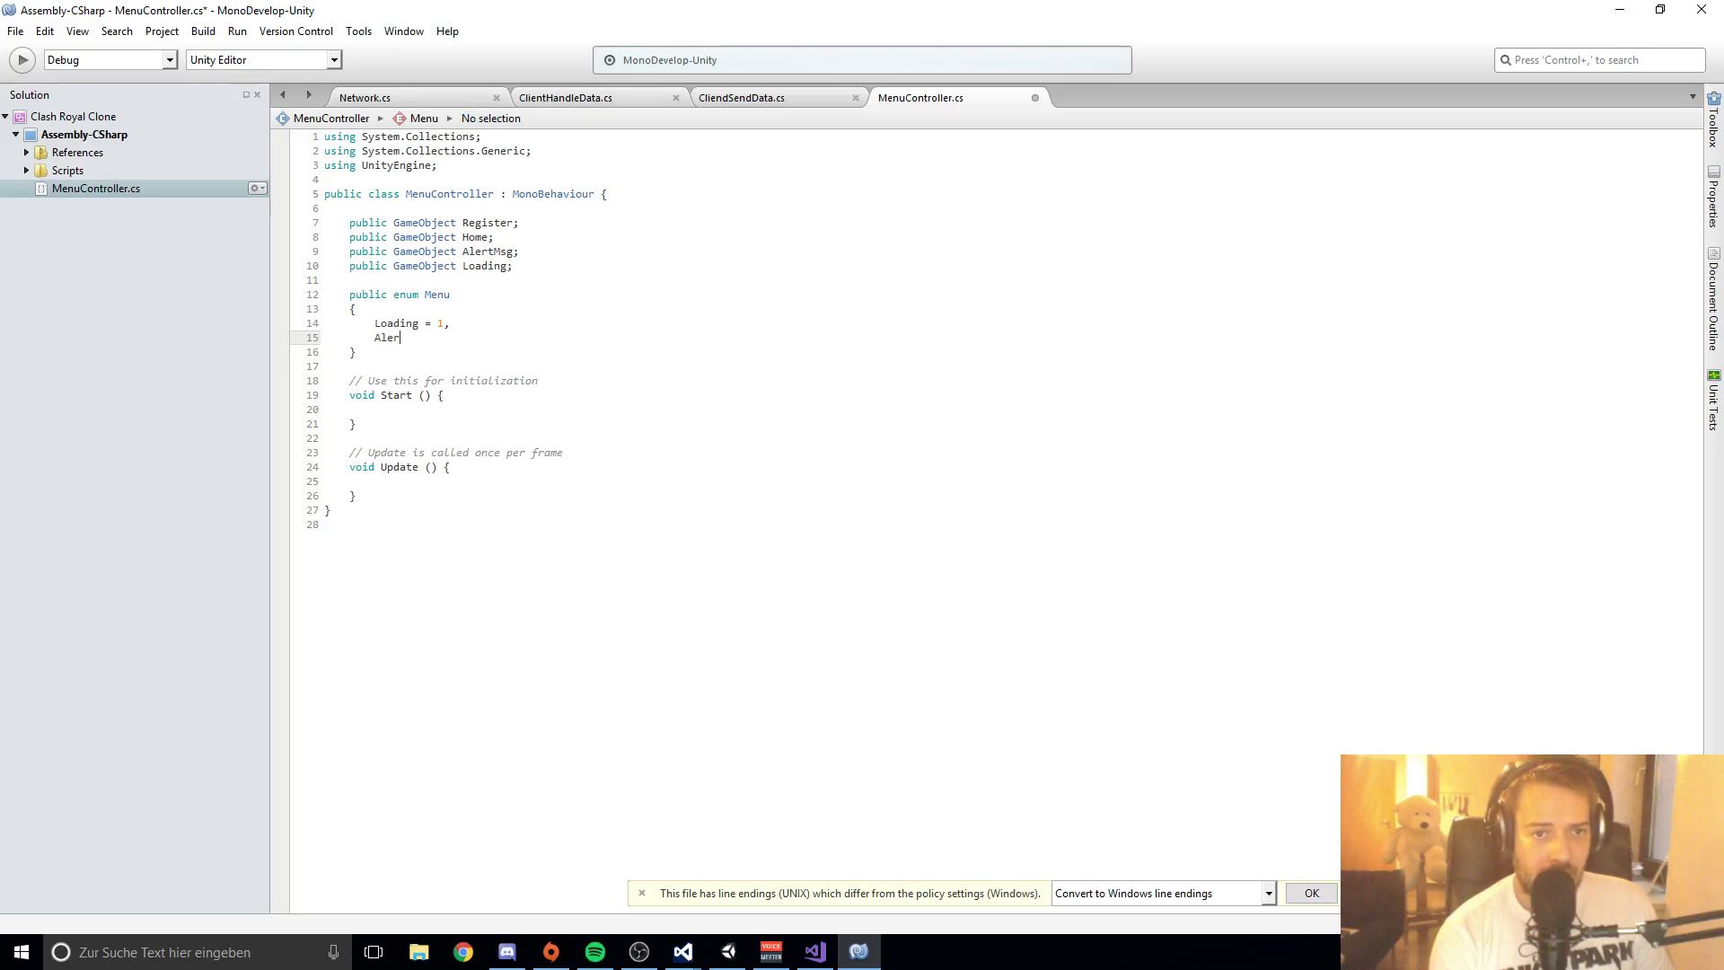
{"action": "type", "text": "ts"}
{"action": "key", "text": "BackSpace"}
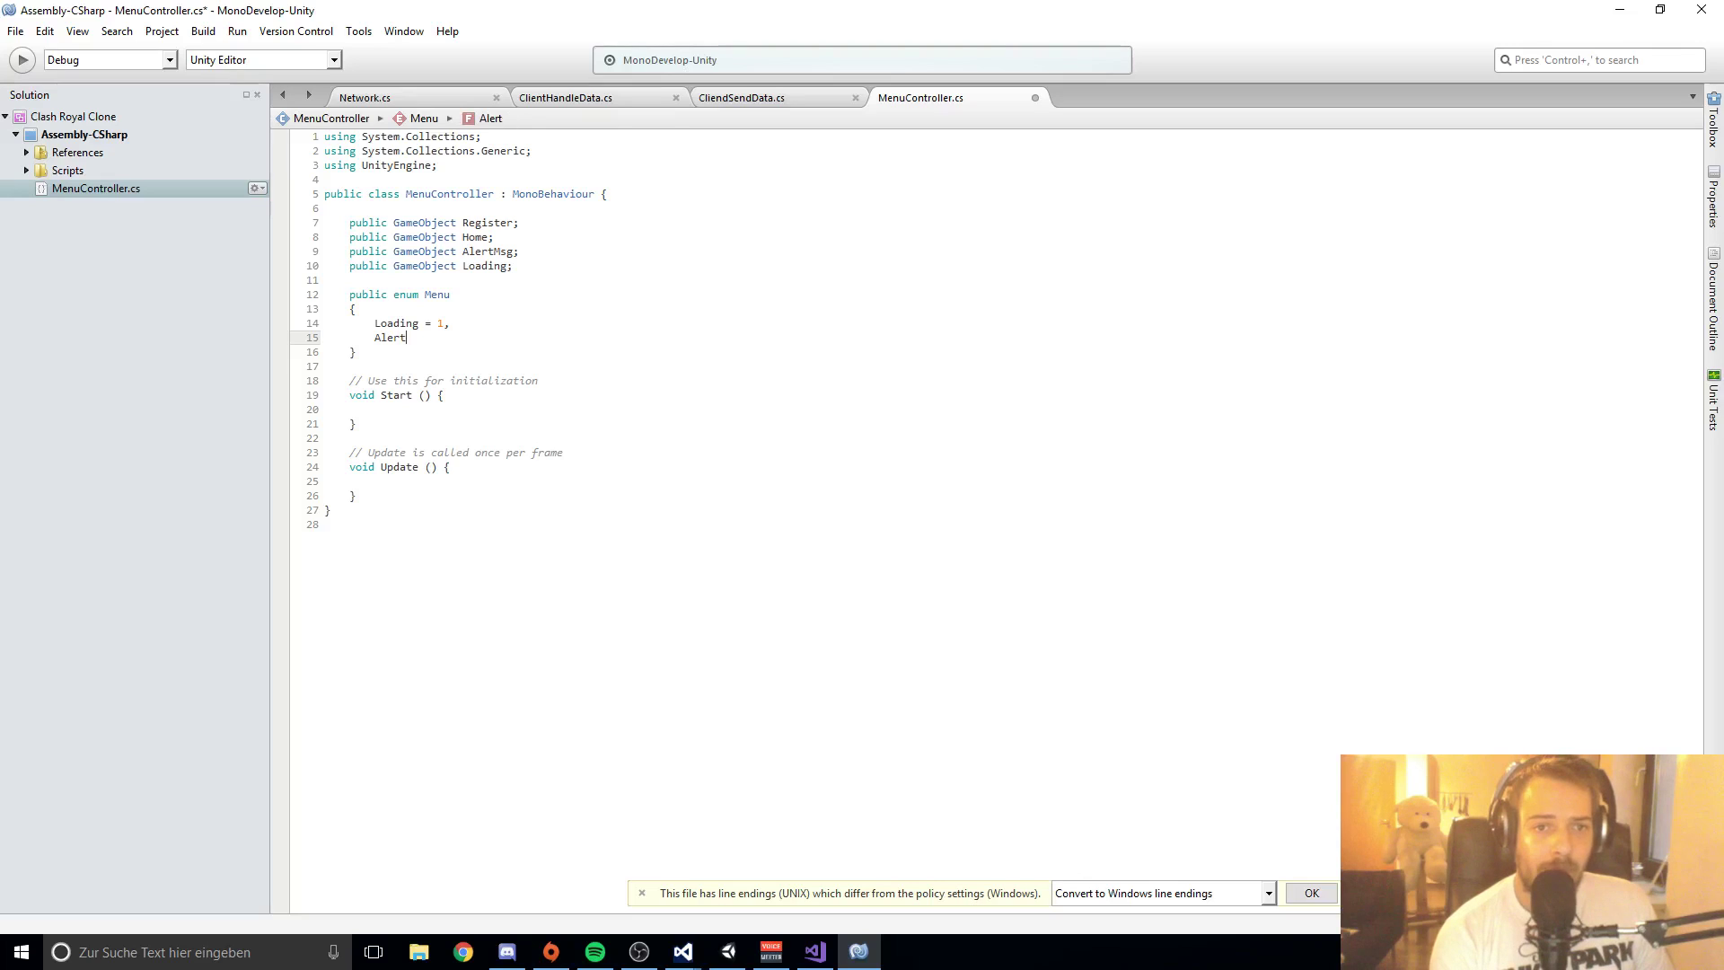
{"action": "type", "text": "Msg,"}
{"action": "key", "text": "Return"}
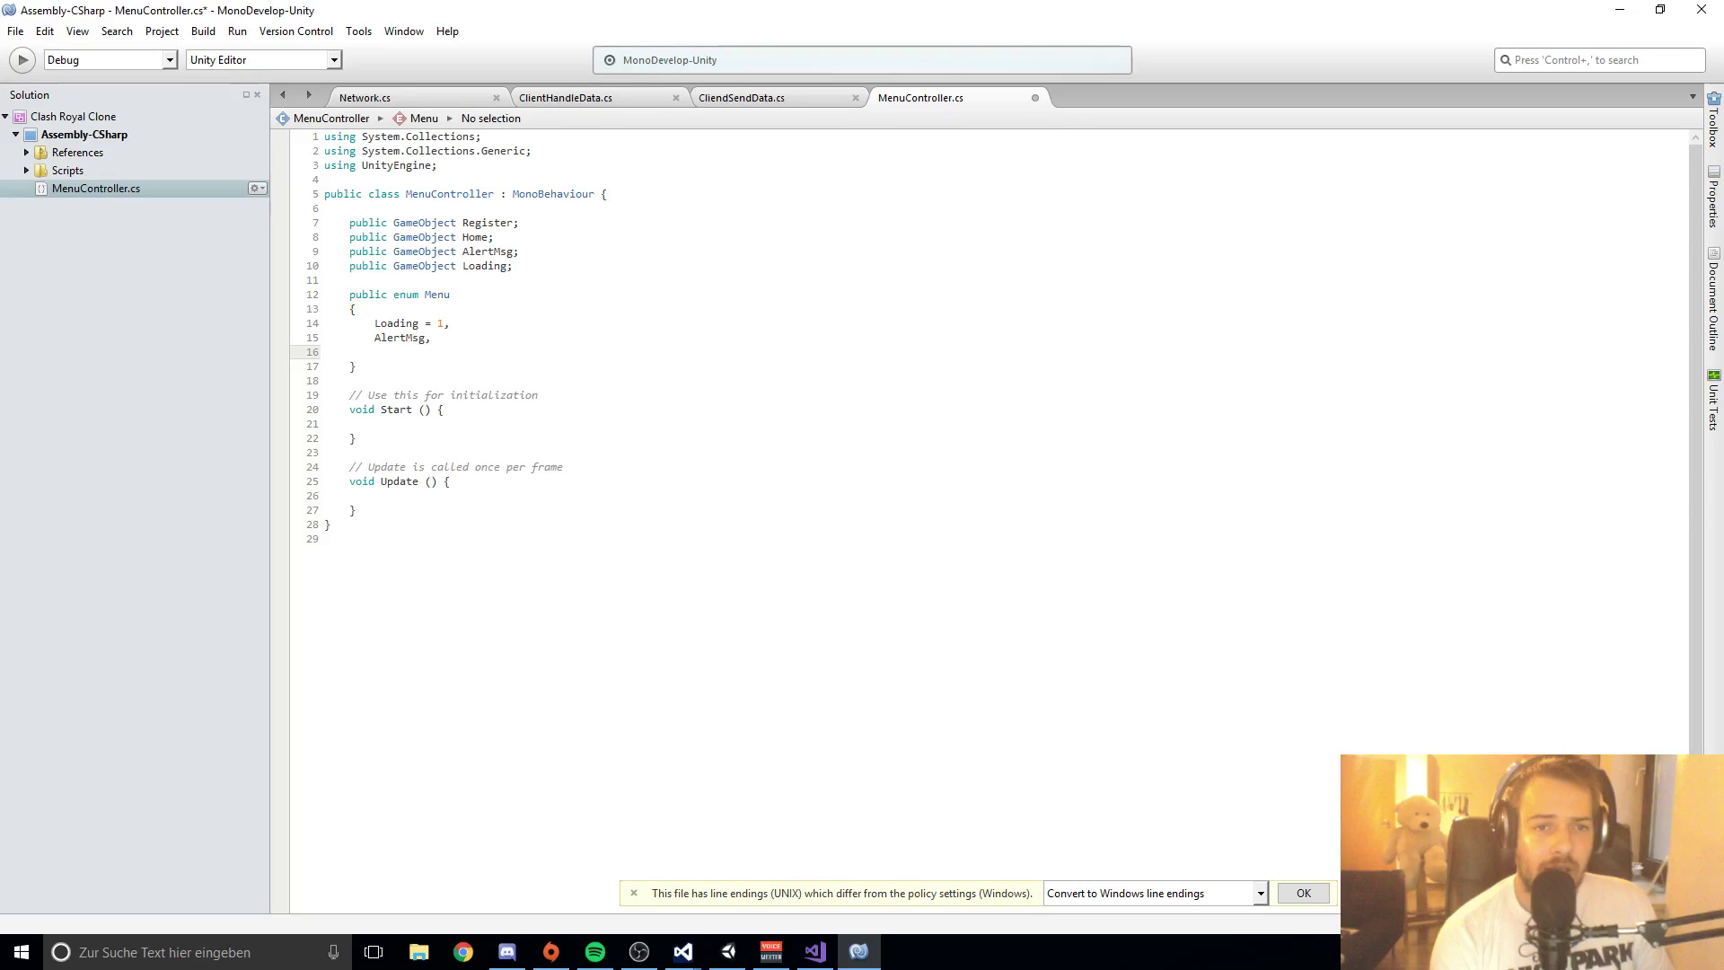
{"action": "type", "text": "Register,"}
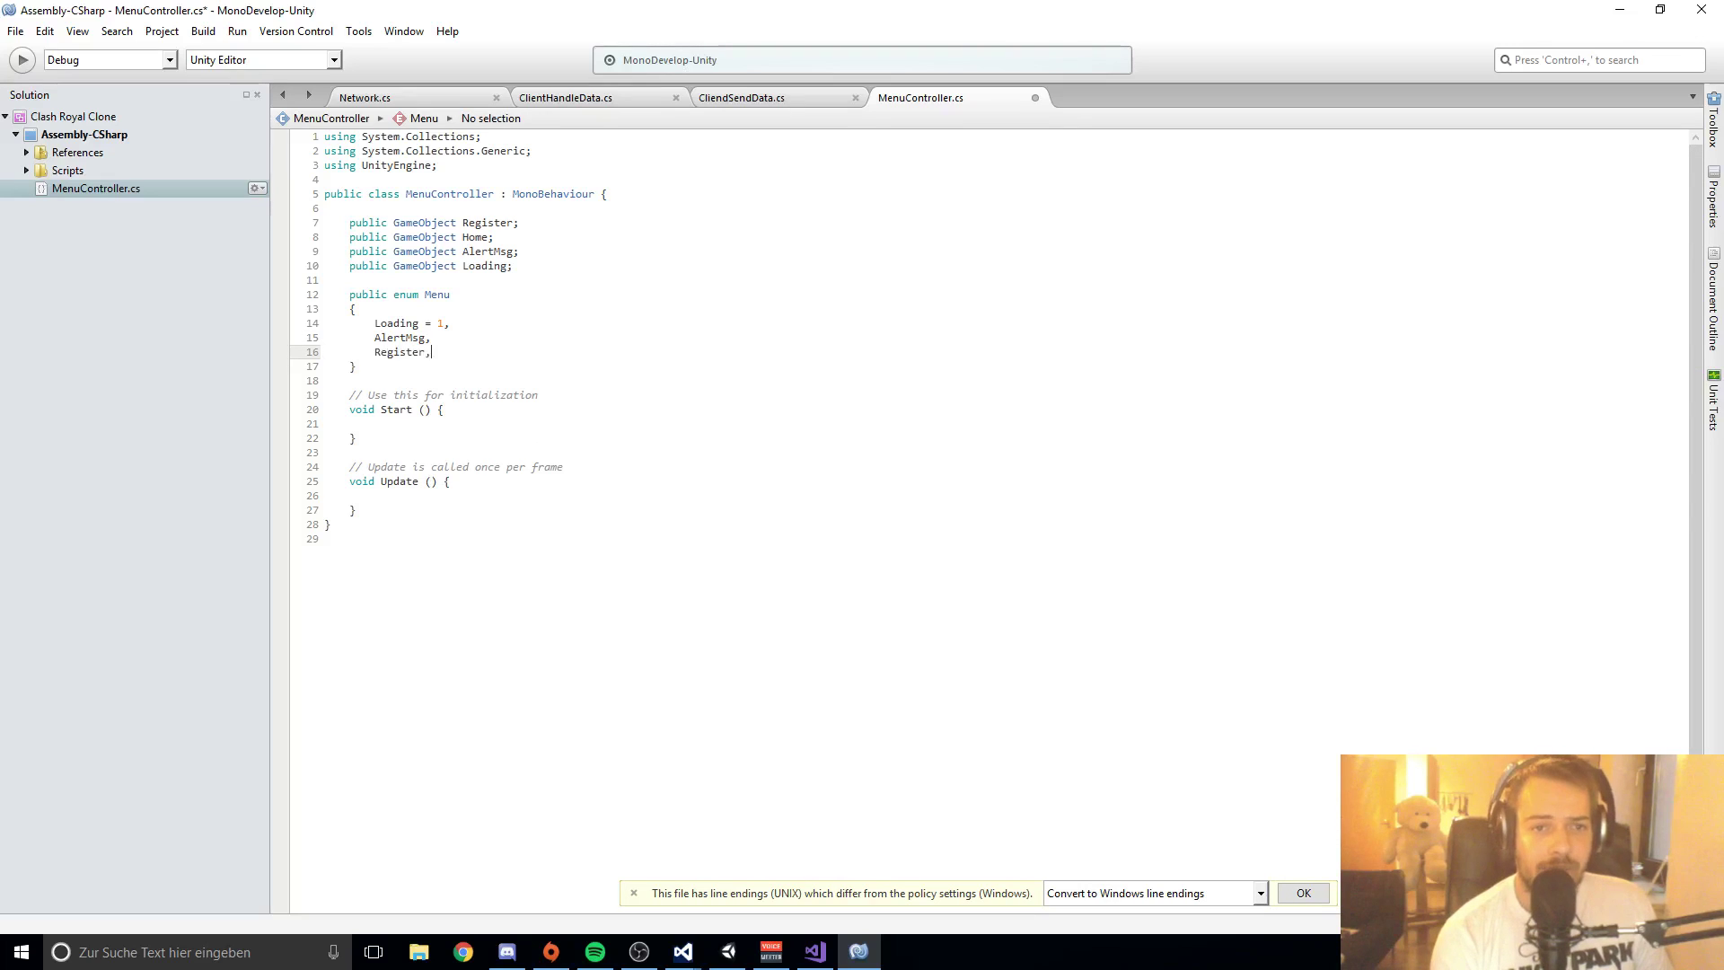
{"action": "key", "text": "Return"}
{"action": "type", "text": "Homne"}
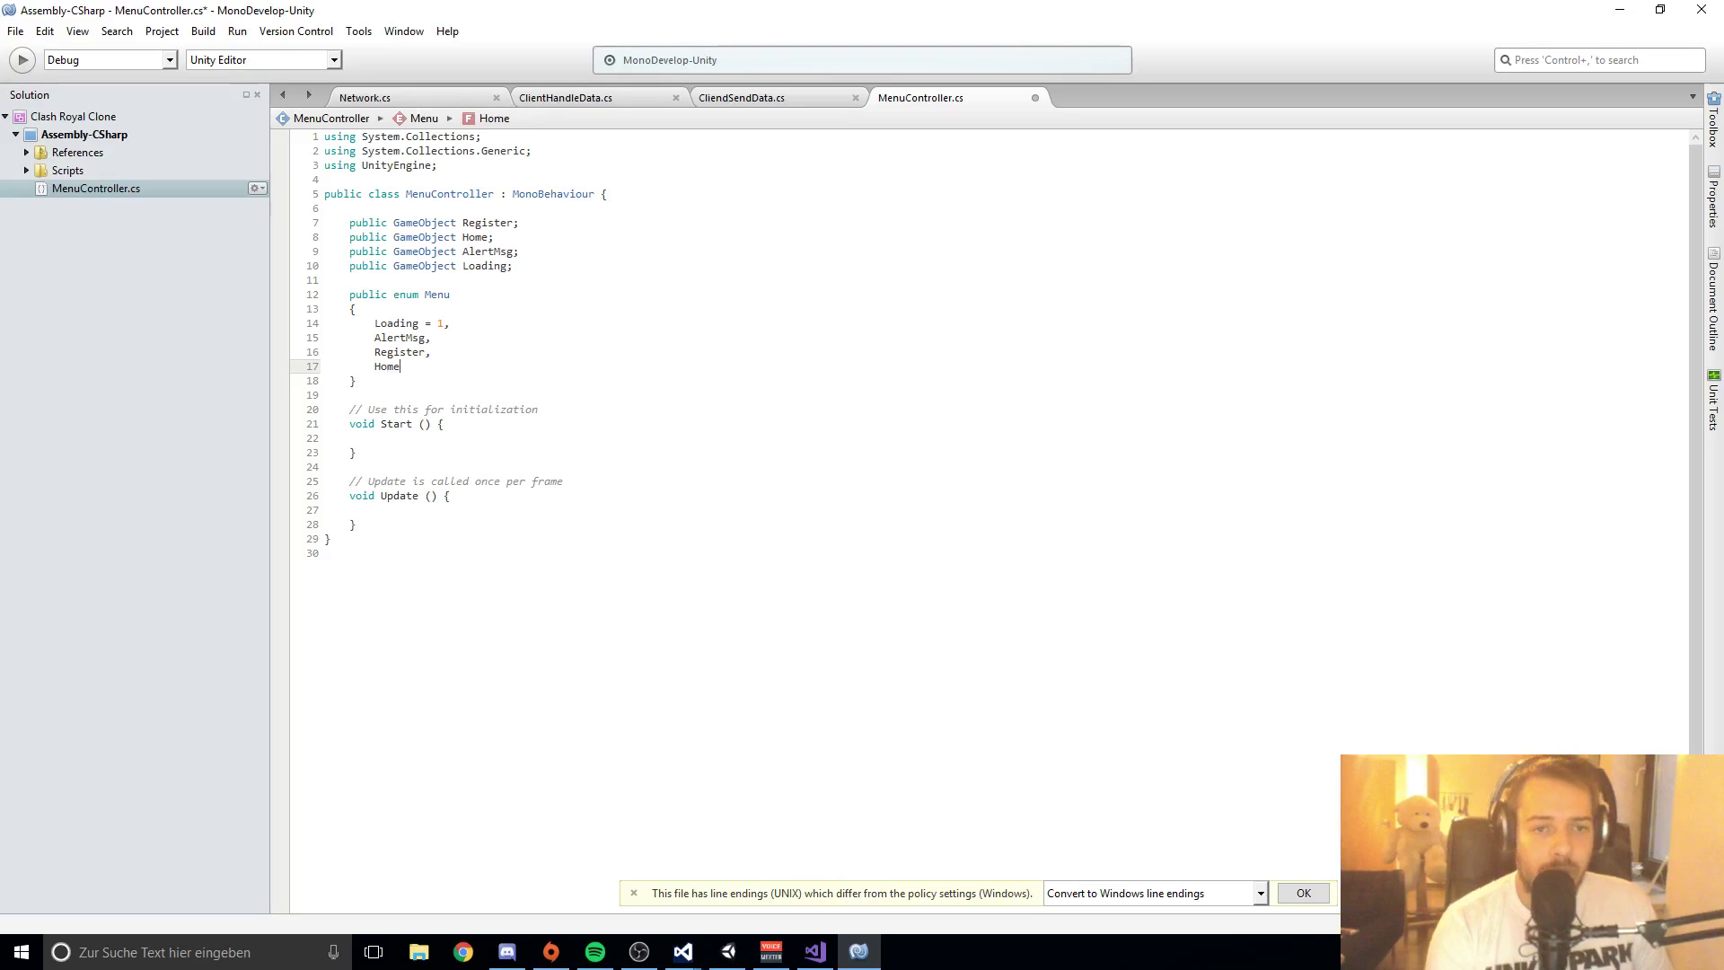
{"action": "left_click", "coordinate": [719, 326]}
{"action": "key", "text": "ctrl+s"}
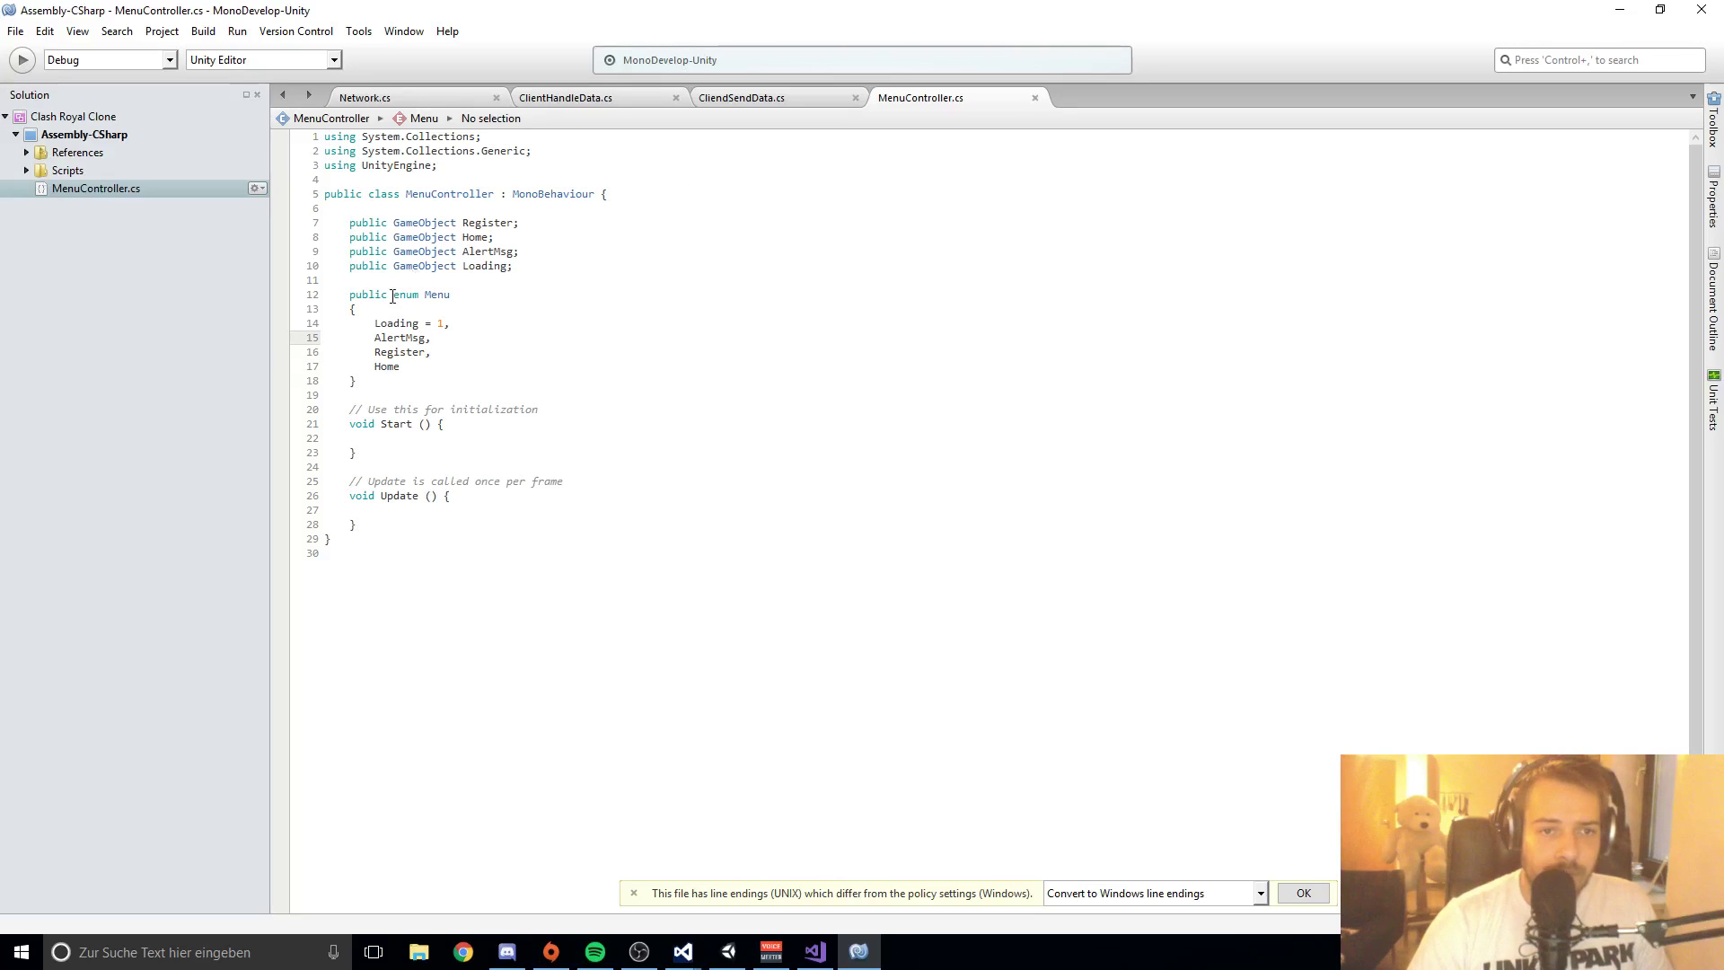
Step: Declare a public Menu field named _menu above the enum and save the script
{"action": "left_click", "coordinate": [384, 279]}
{"action": "key", "text": "Return"}
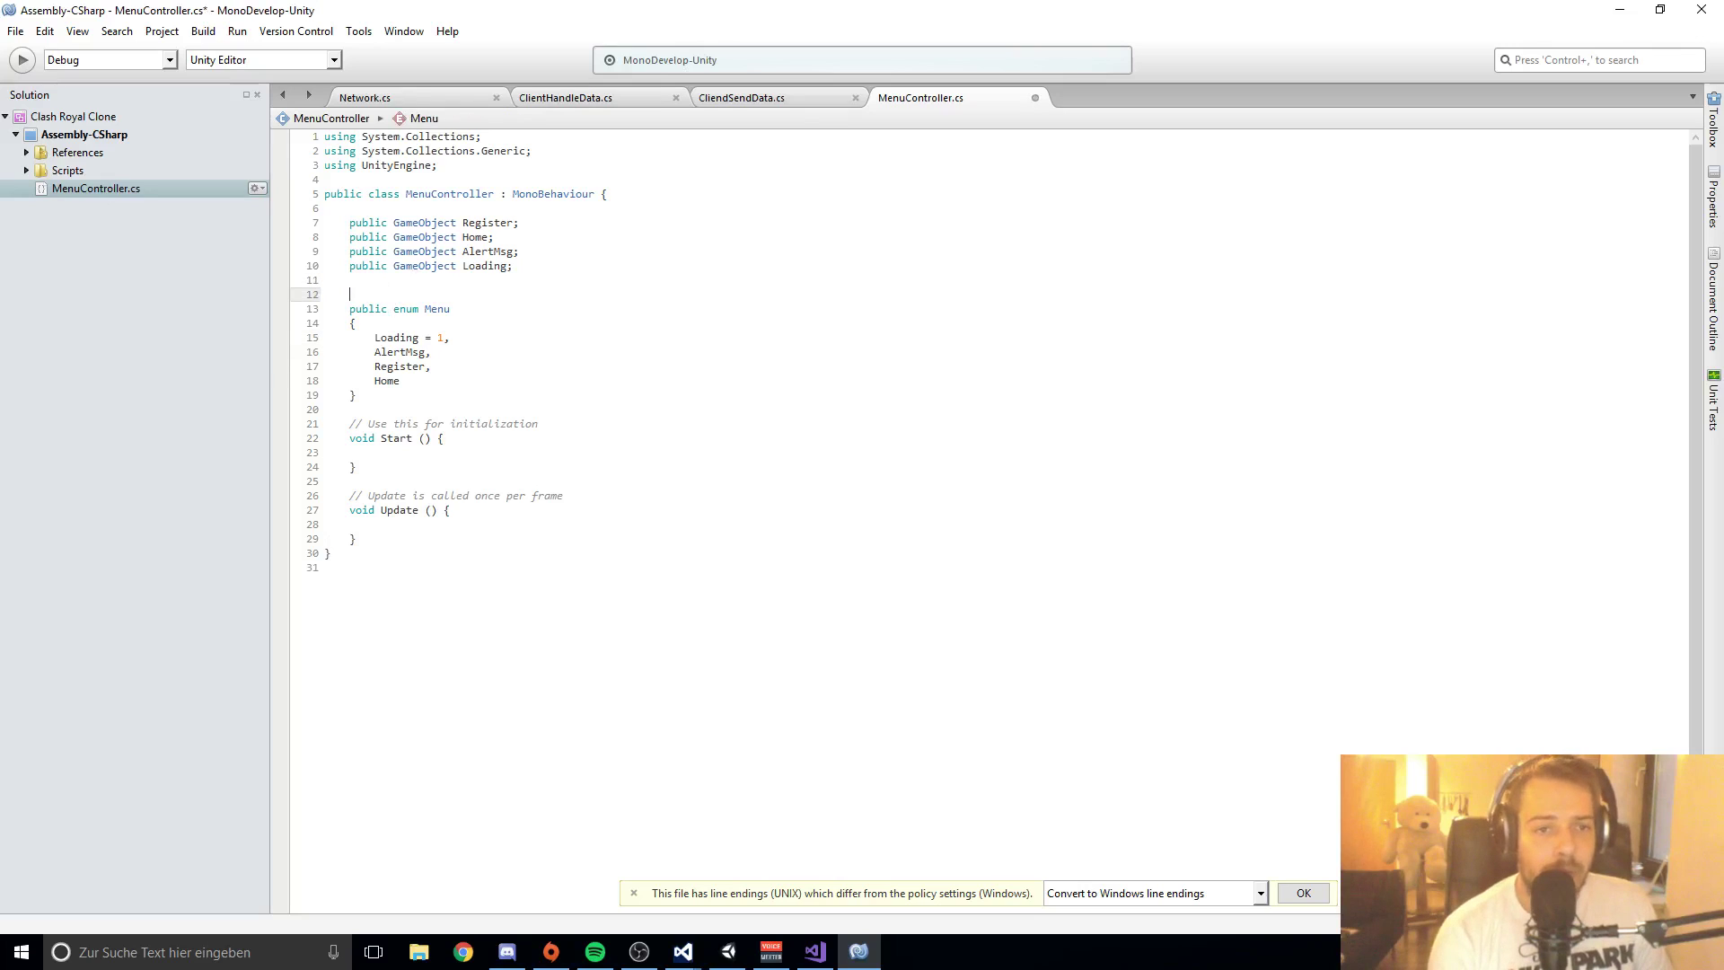
{"action": "key", "text": "Return"}
{"action": "left_click", "coordinate": [349, 293]}
{"action": "type", "text": "publ"}
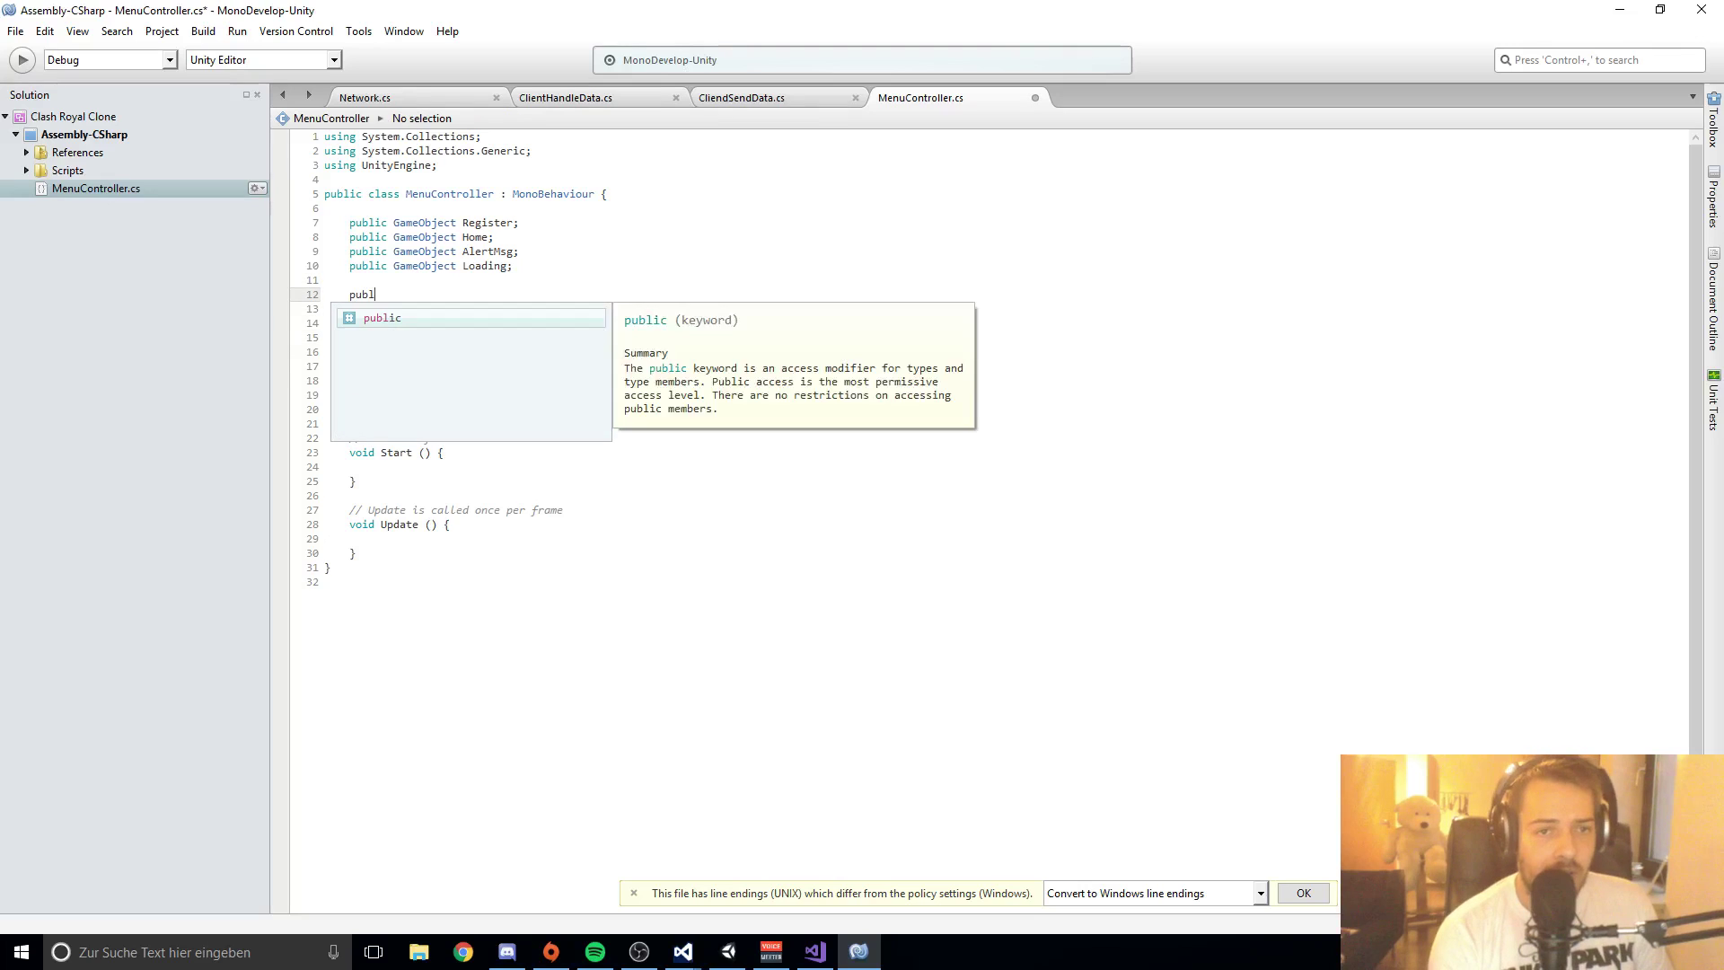
{"action": "type", "text": "ic Menu"}
{"action": "key", "text": "Return"}
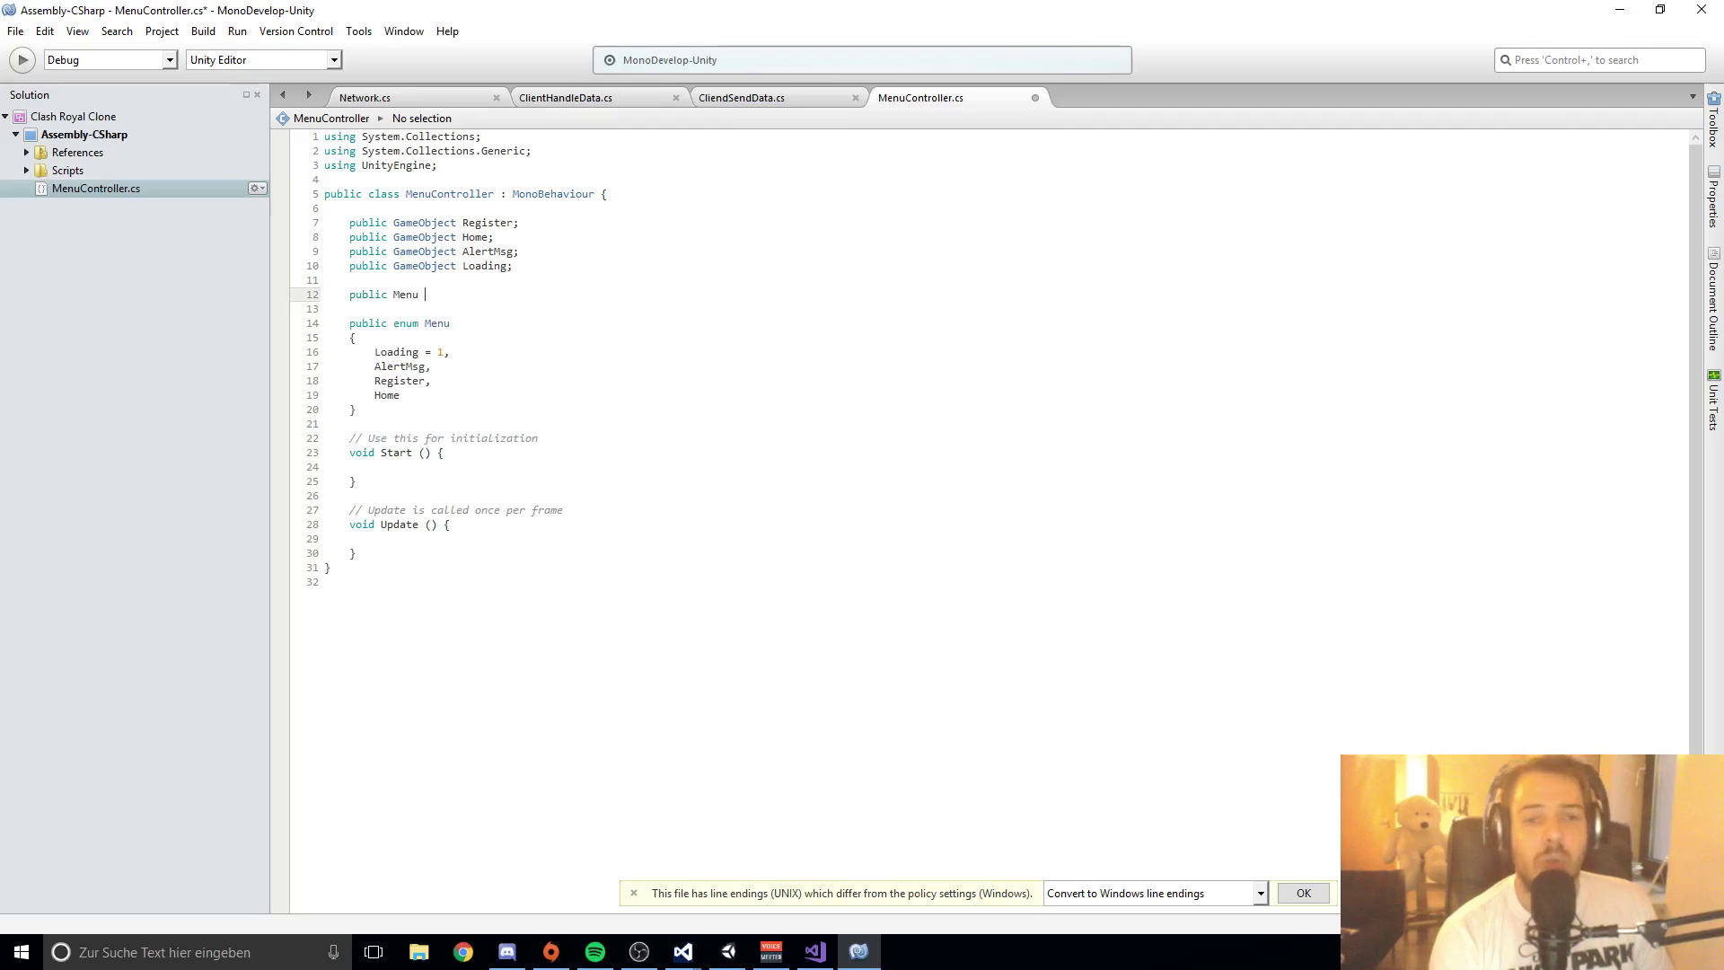
{"action": "type", "text": "_menu;"}
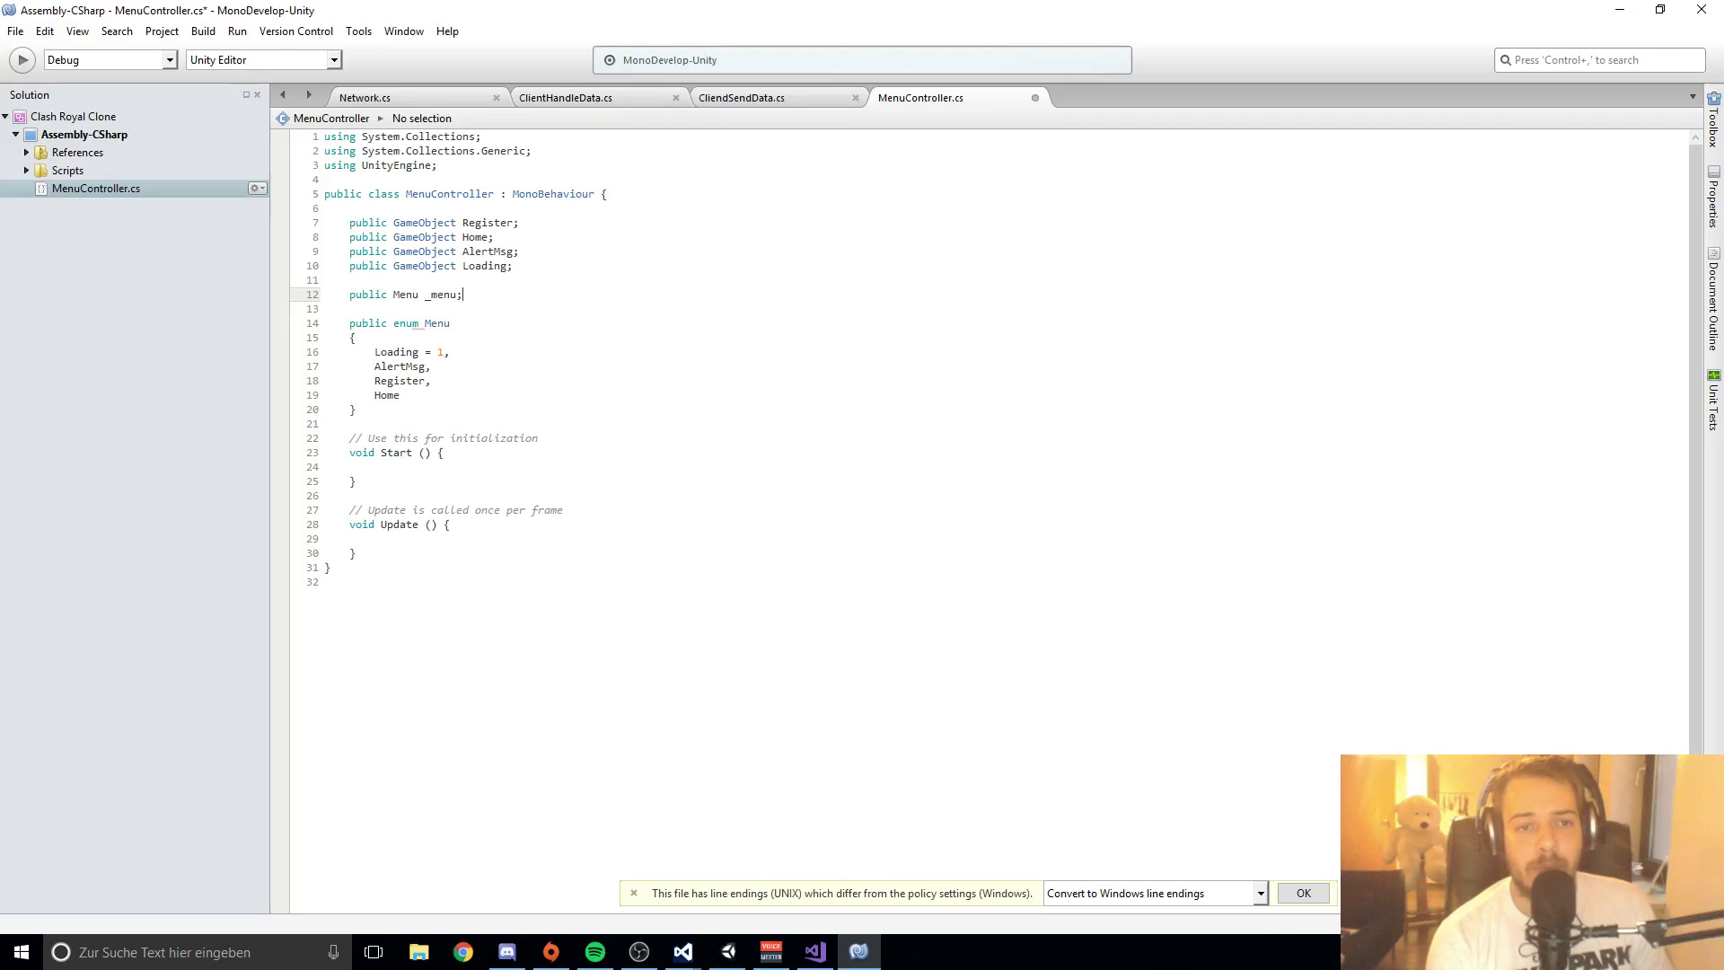
{"action": "left_click", "coordinate": [544, 421]}
{"action": "key", "text": "ctrl+s"}
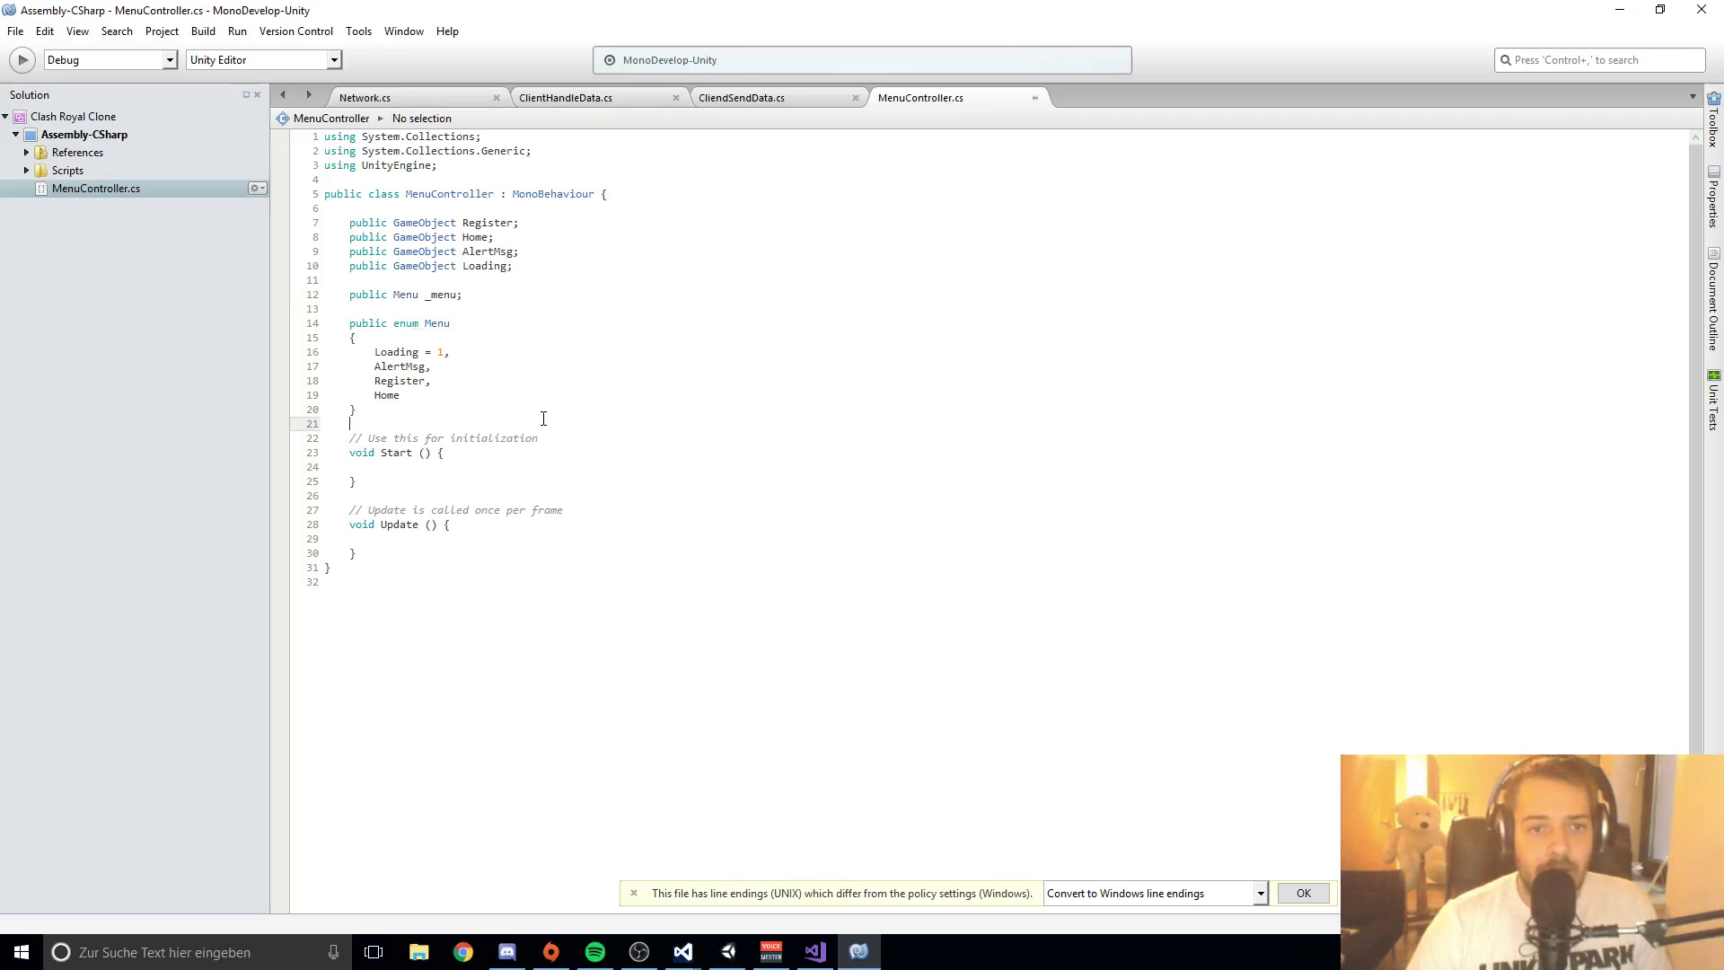
{"action": "left_click_drag", "start_coordinate": [336, 328], "coordinate": [425, 405]}
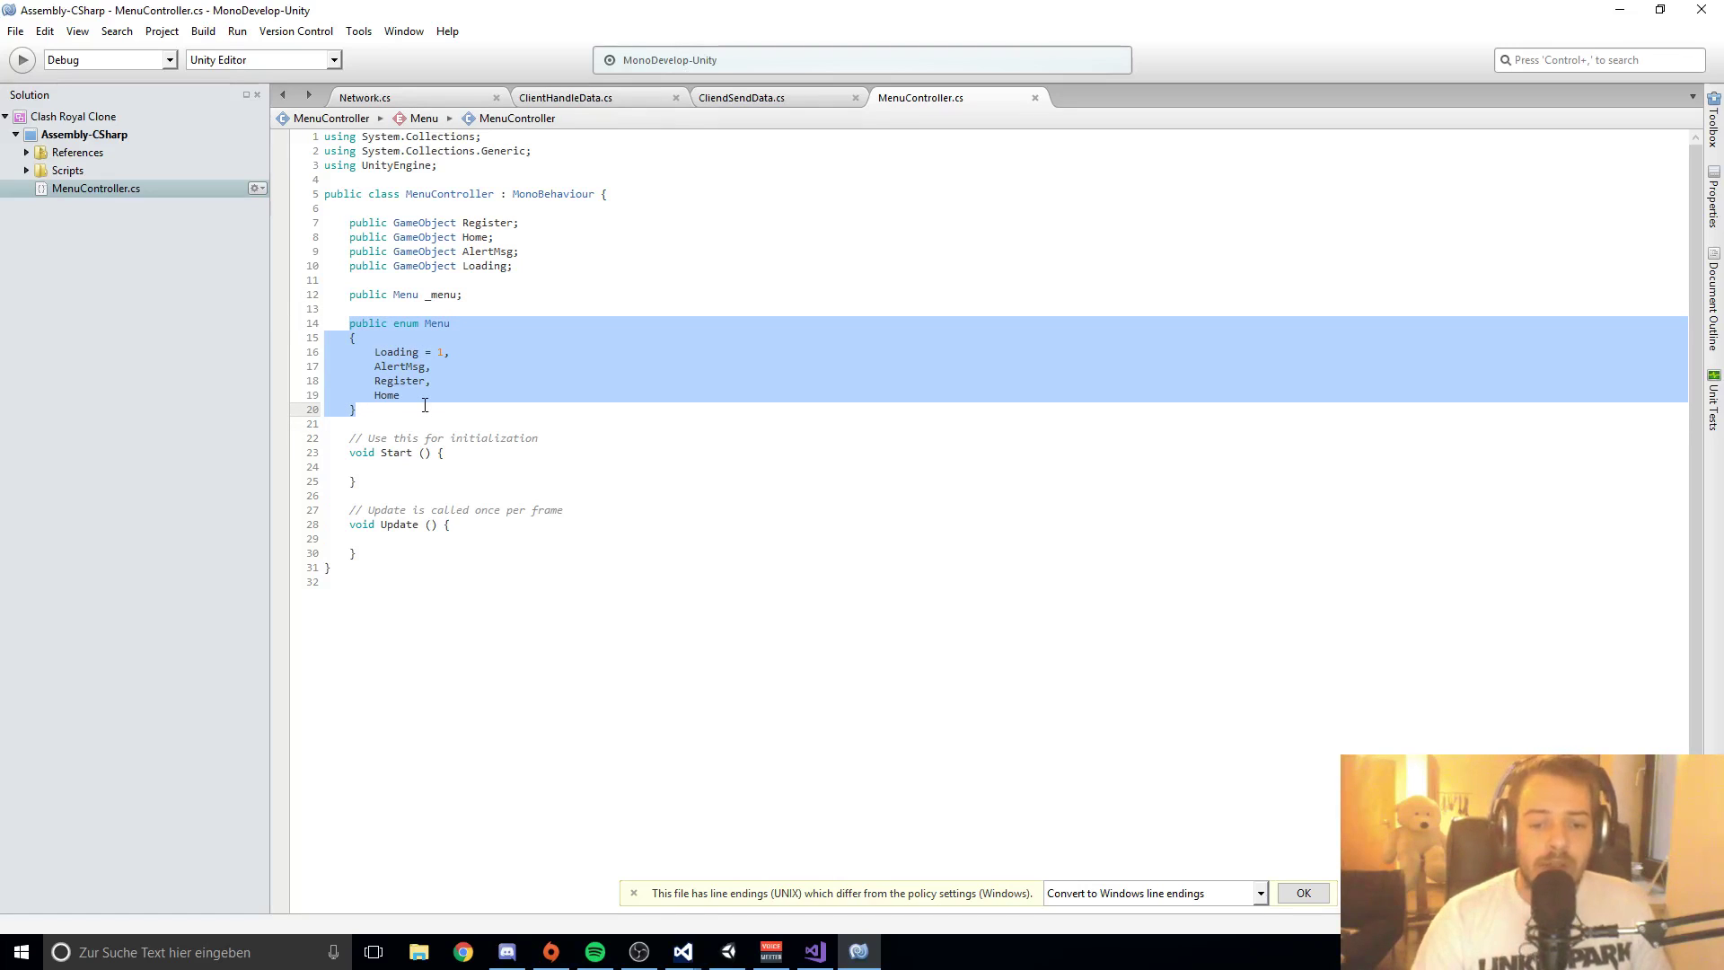
{"action": "left_click", "coordinate": [728, 952]}
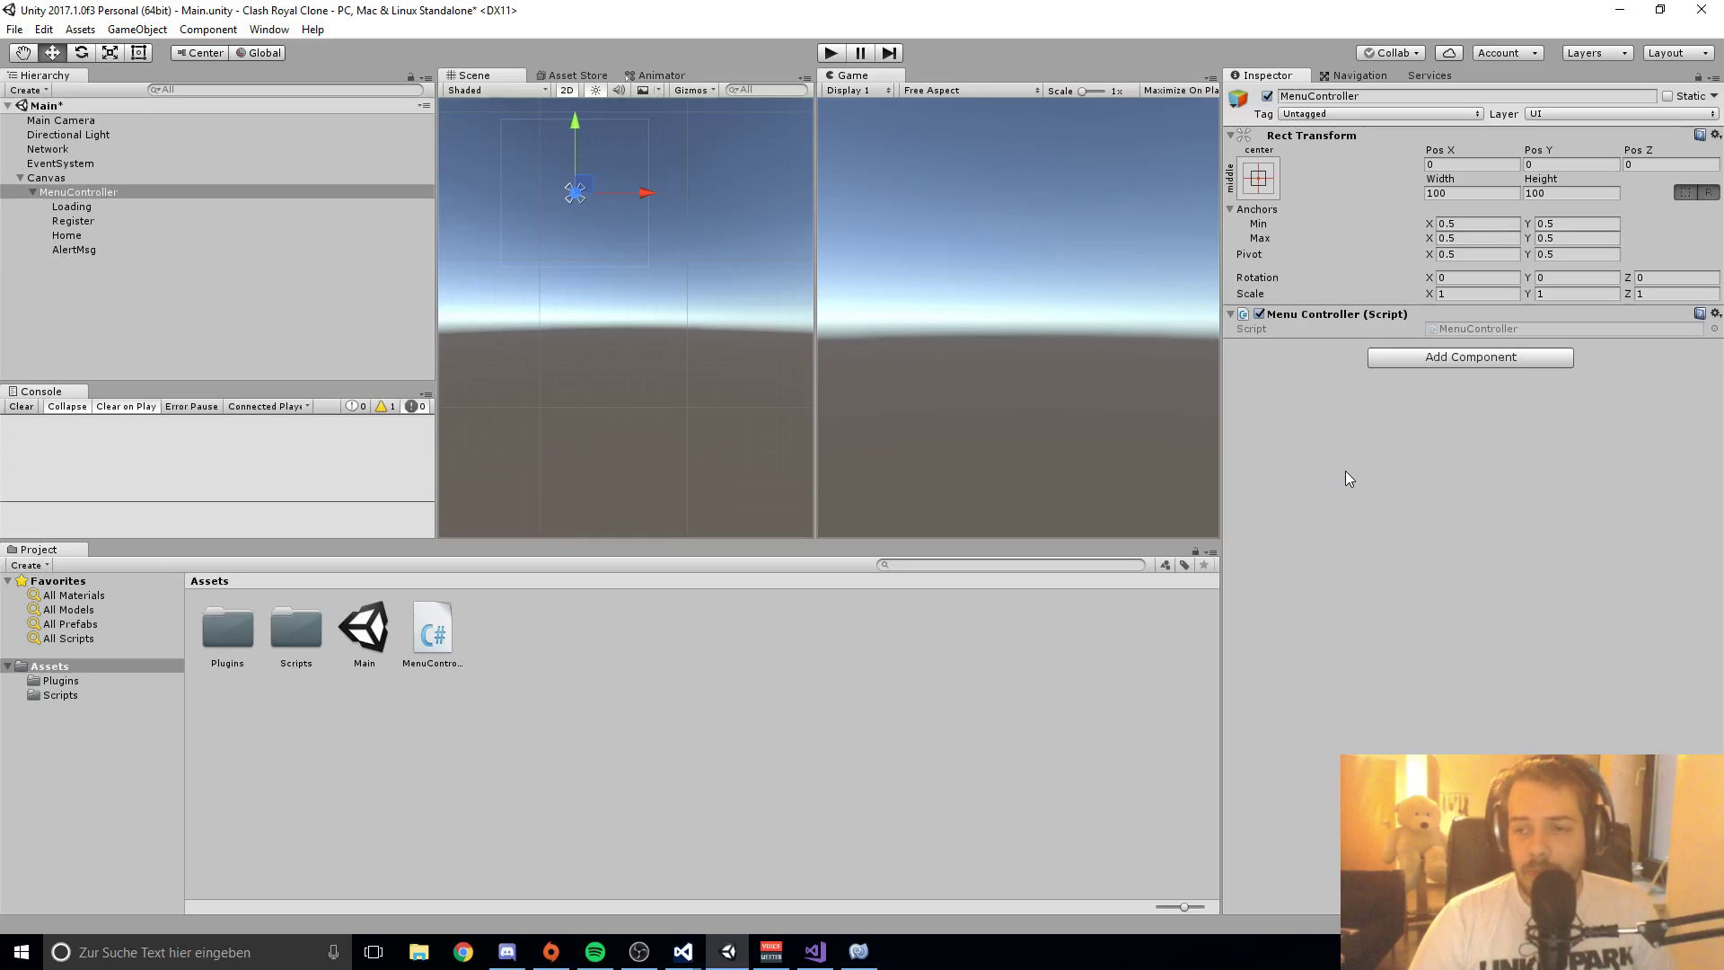
Step: Check the Menu dropdown values on the MenuController component, leaving the selection unchanged
{"action": "left_click", "coordinate": [1474, 409]}
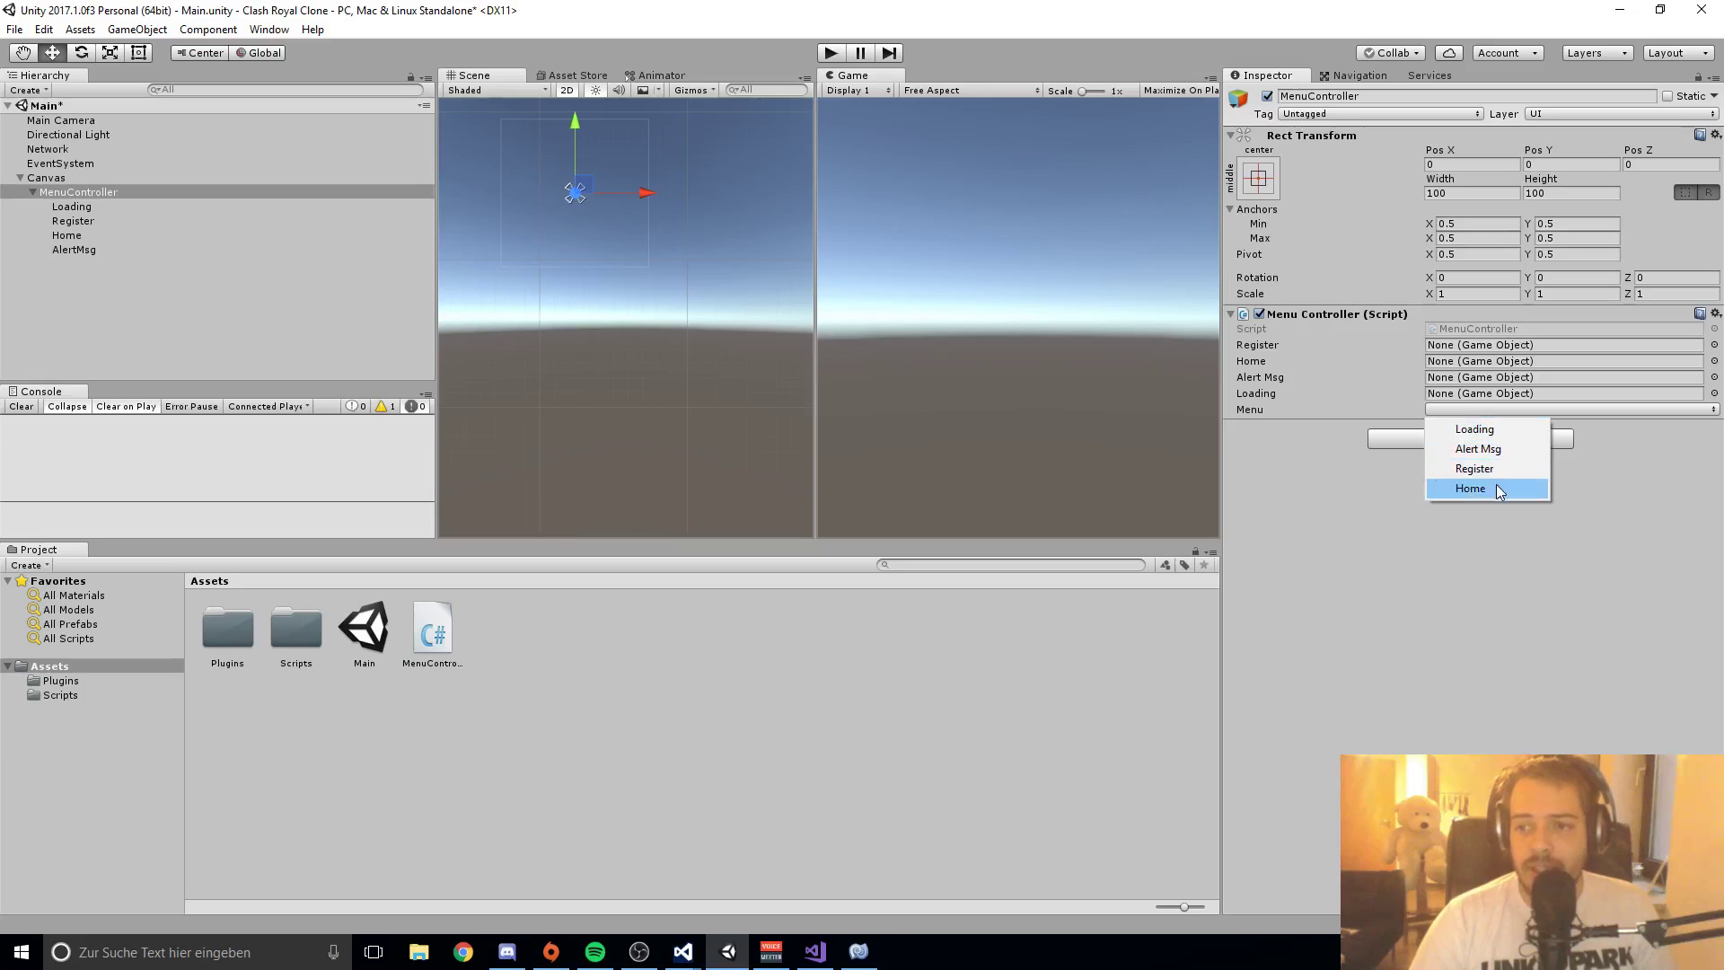
{"action": "left_click", "coordinate": [1469, 601]}
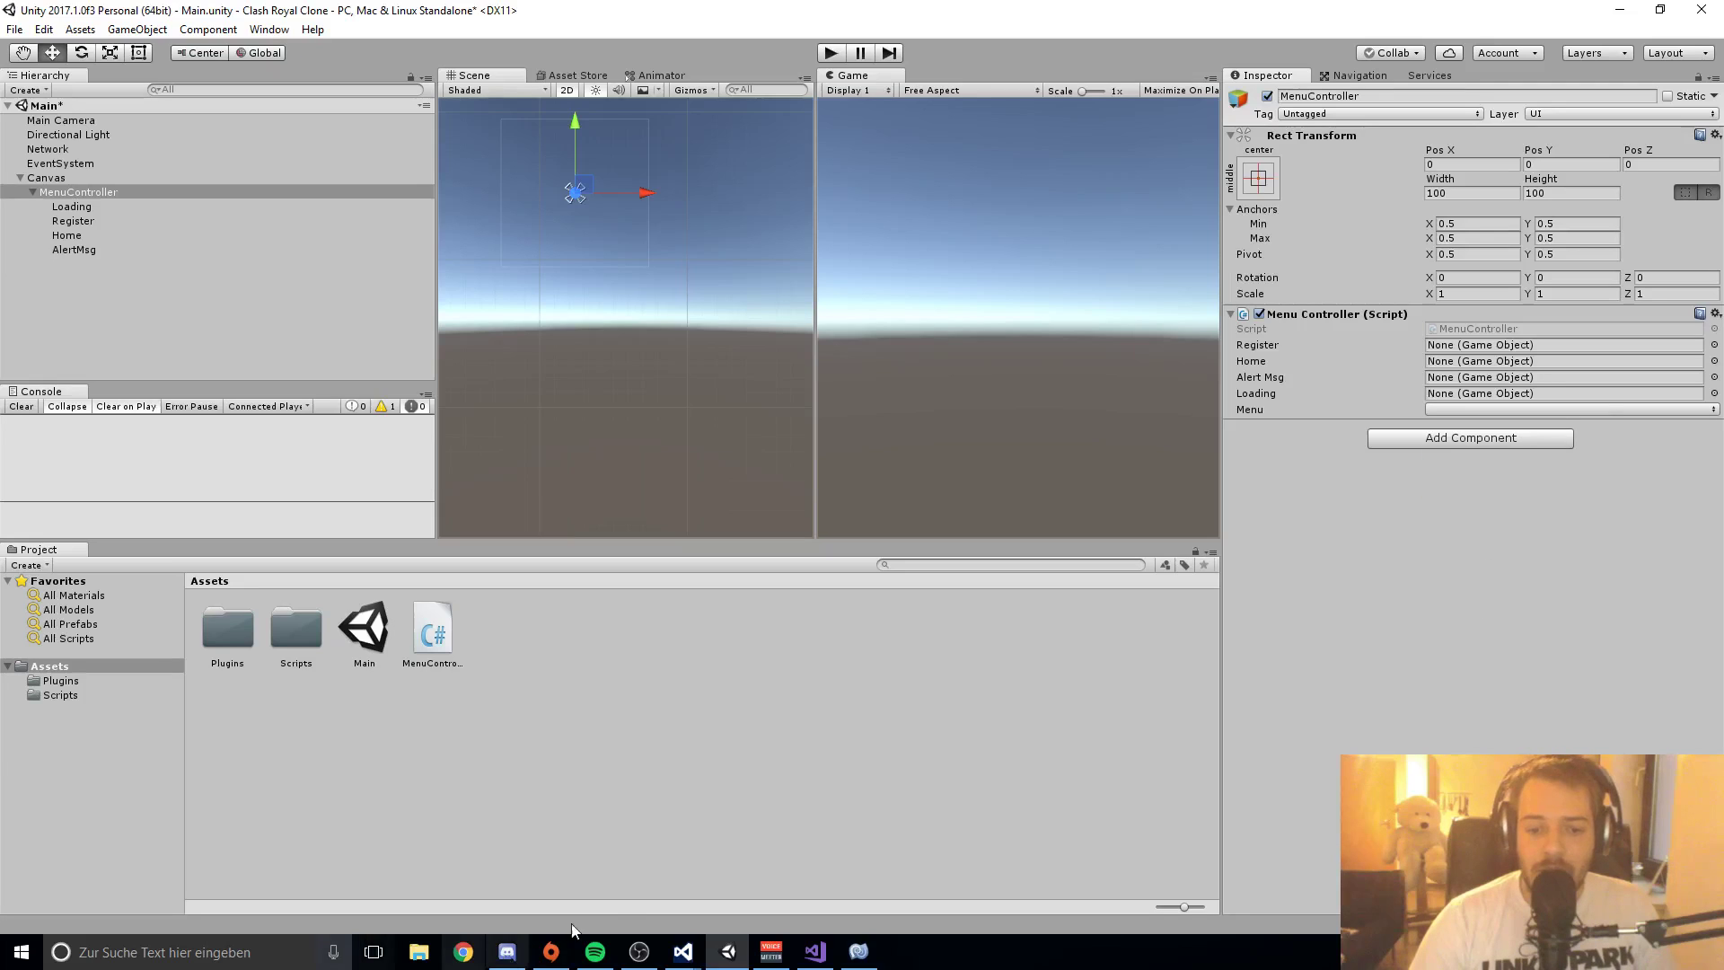
{"action": "left_click", "coordinate": [858, 951]}
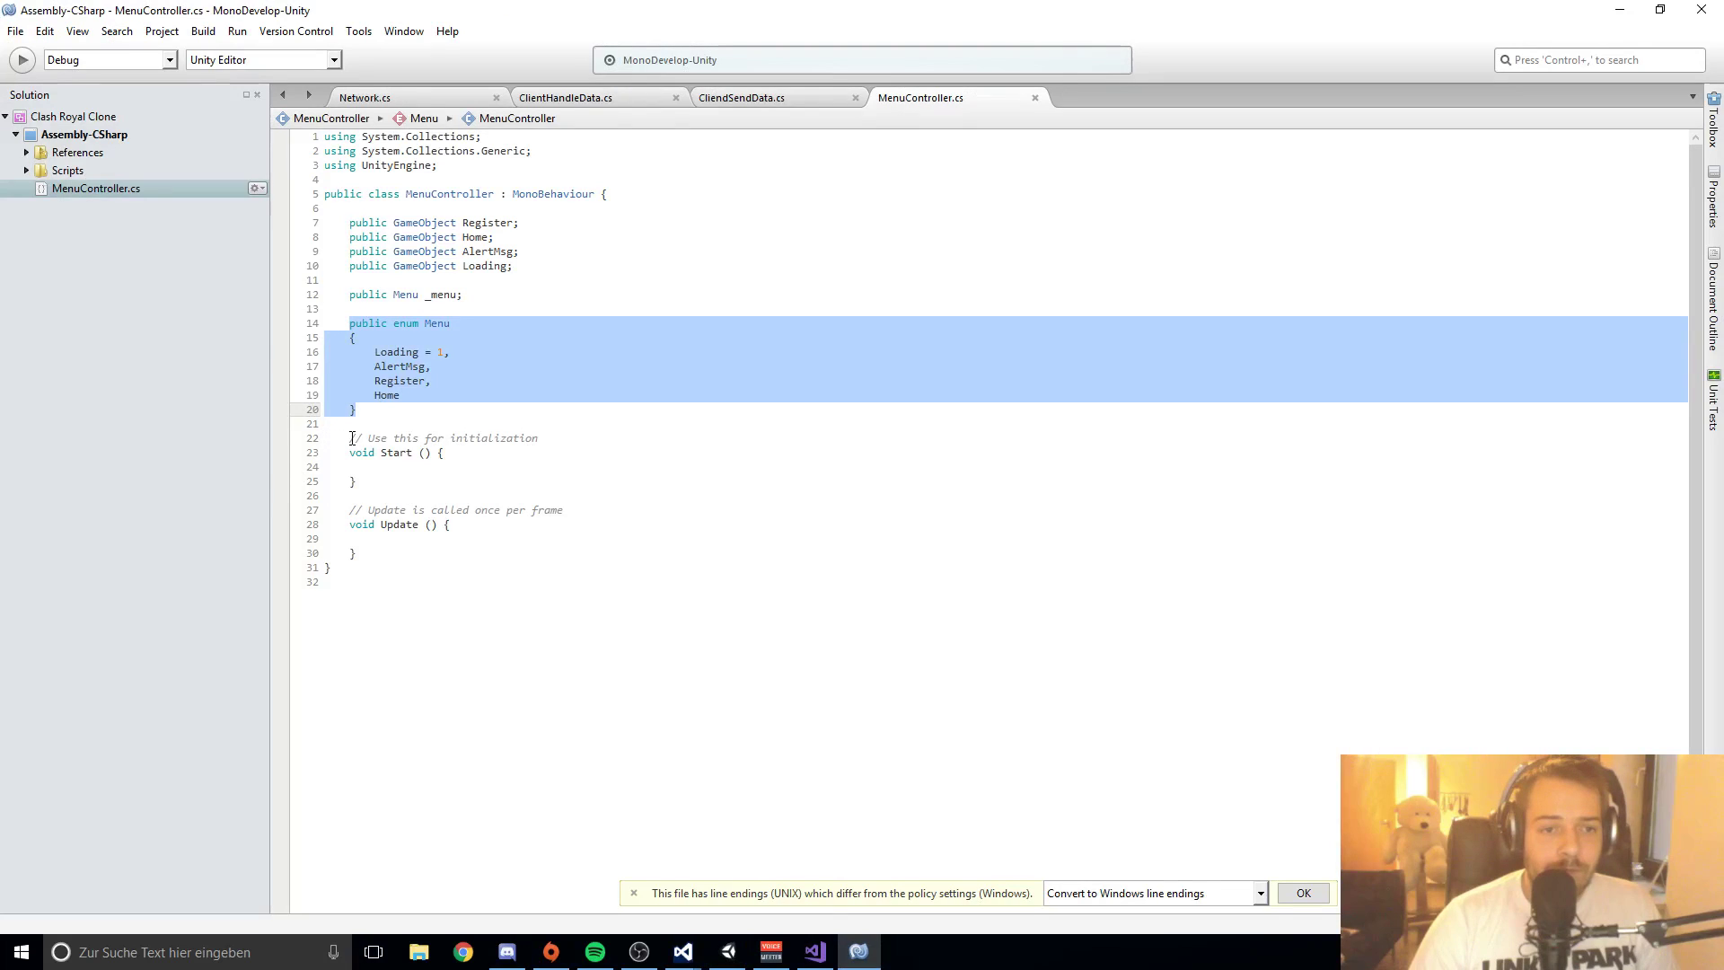
Step: Replace the Start method with an empty Awake() method
{"action": "left_click_drag", "start_coordinate": [351, 438], "coordinate": [439, 479]}
{"action": "key", "text": "Delete"}
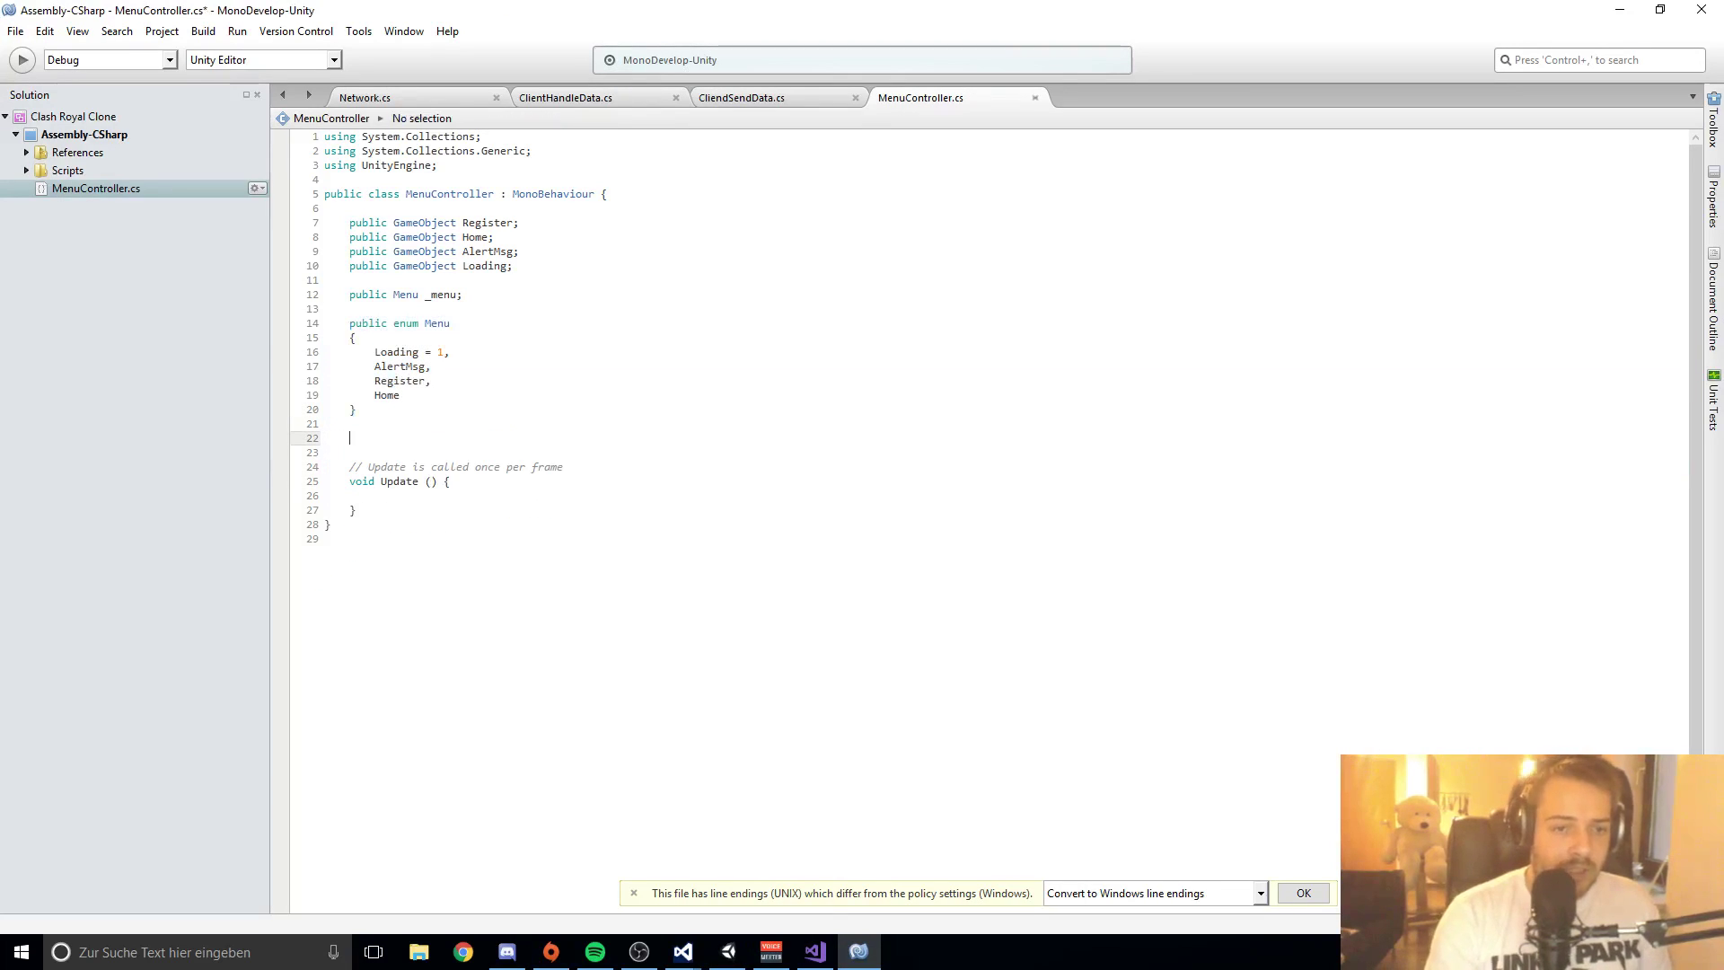
{"action": "type", "text": "void "}
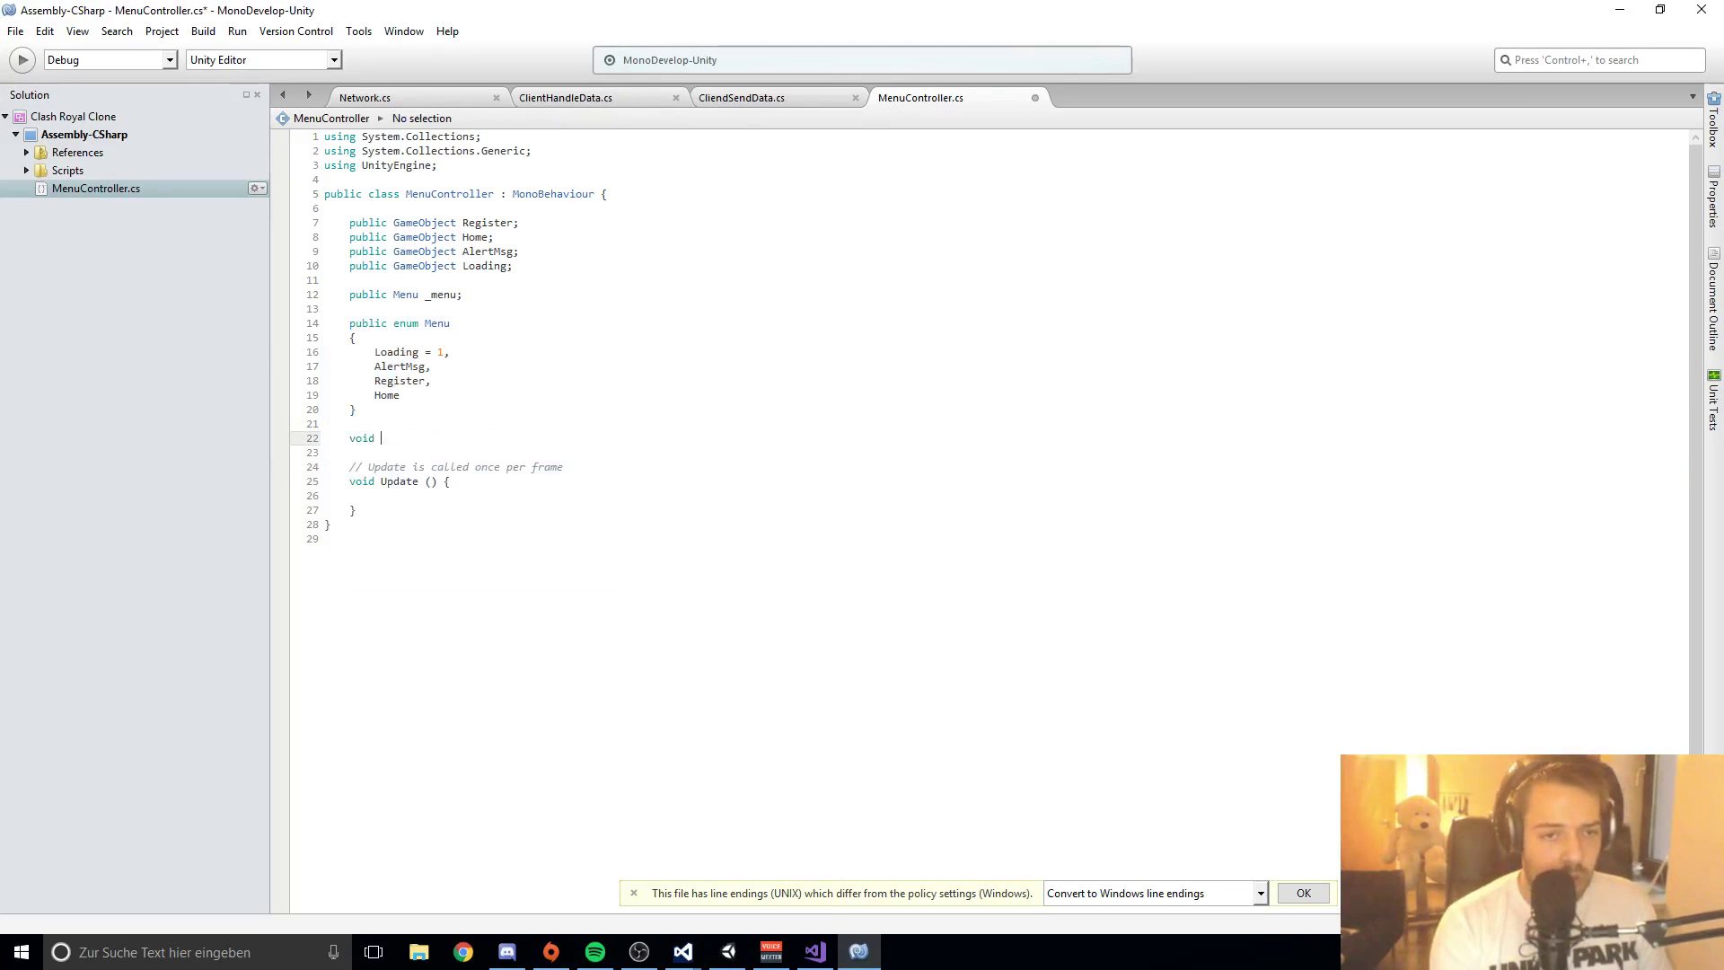
{"action": "type", "text": "Awea"}
{"action": "type", "text": "ake"}
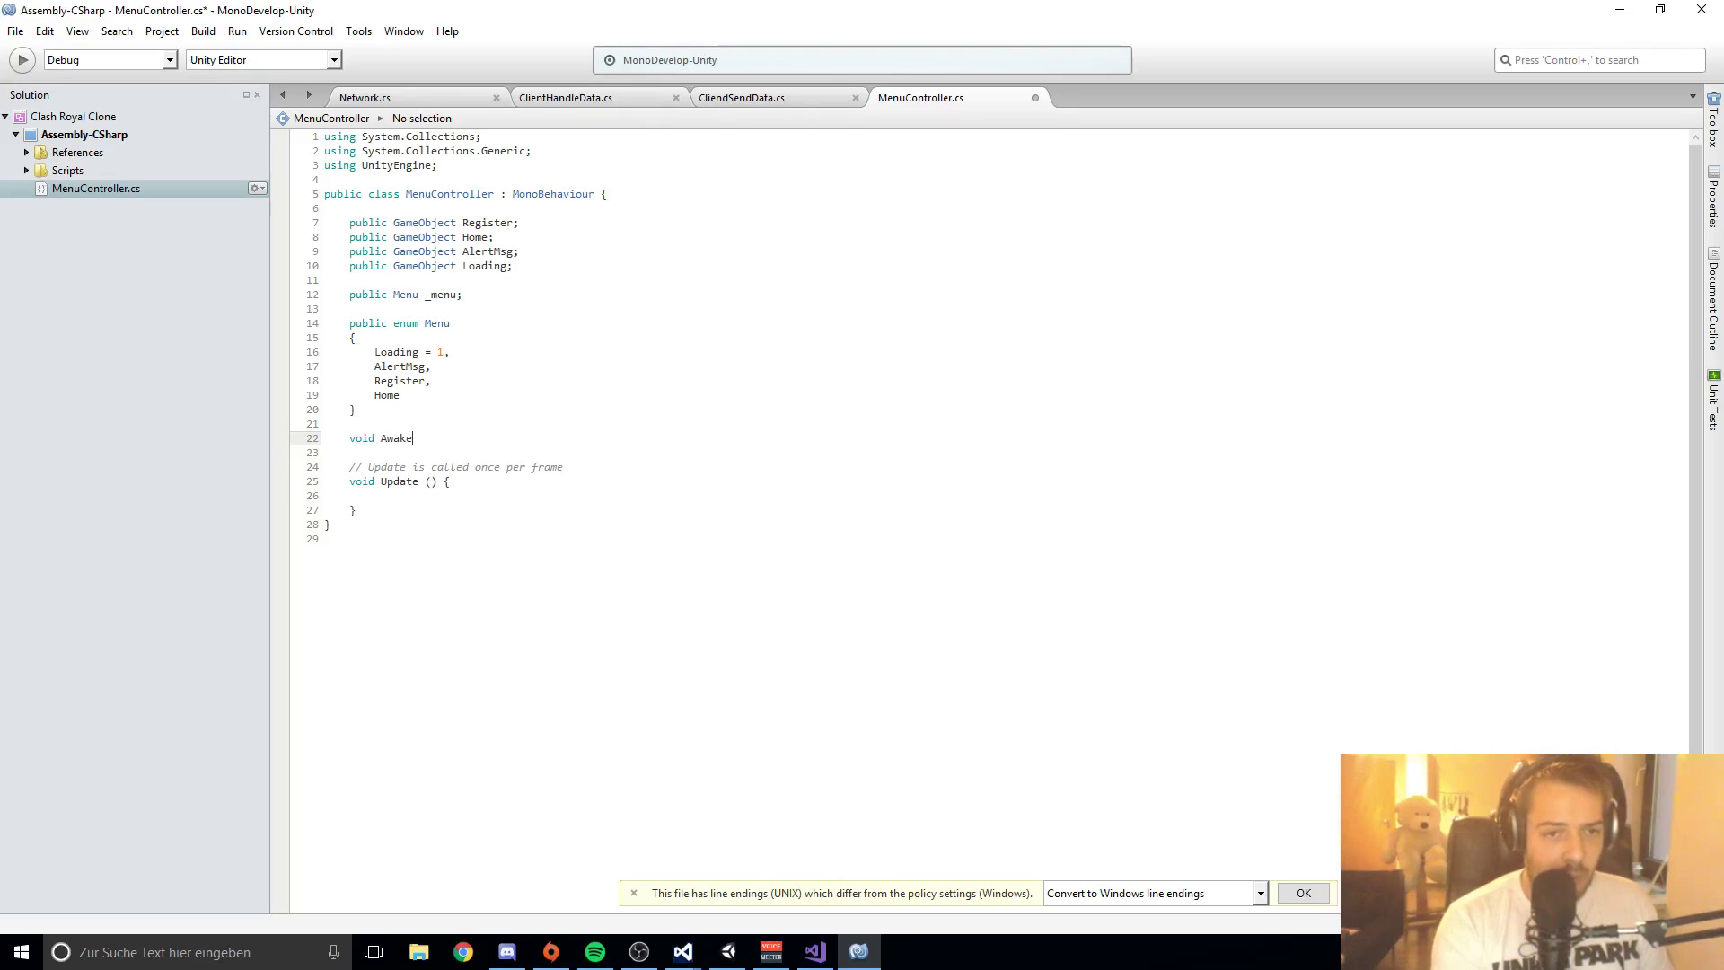
{"action": "type", "text": "()"}
{"action": "key", "text": "Return"}
{"action": "type", "text": "{"}
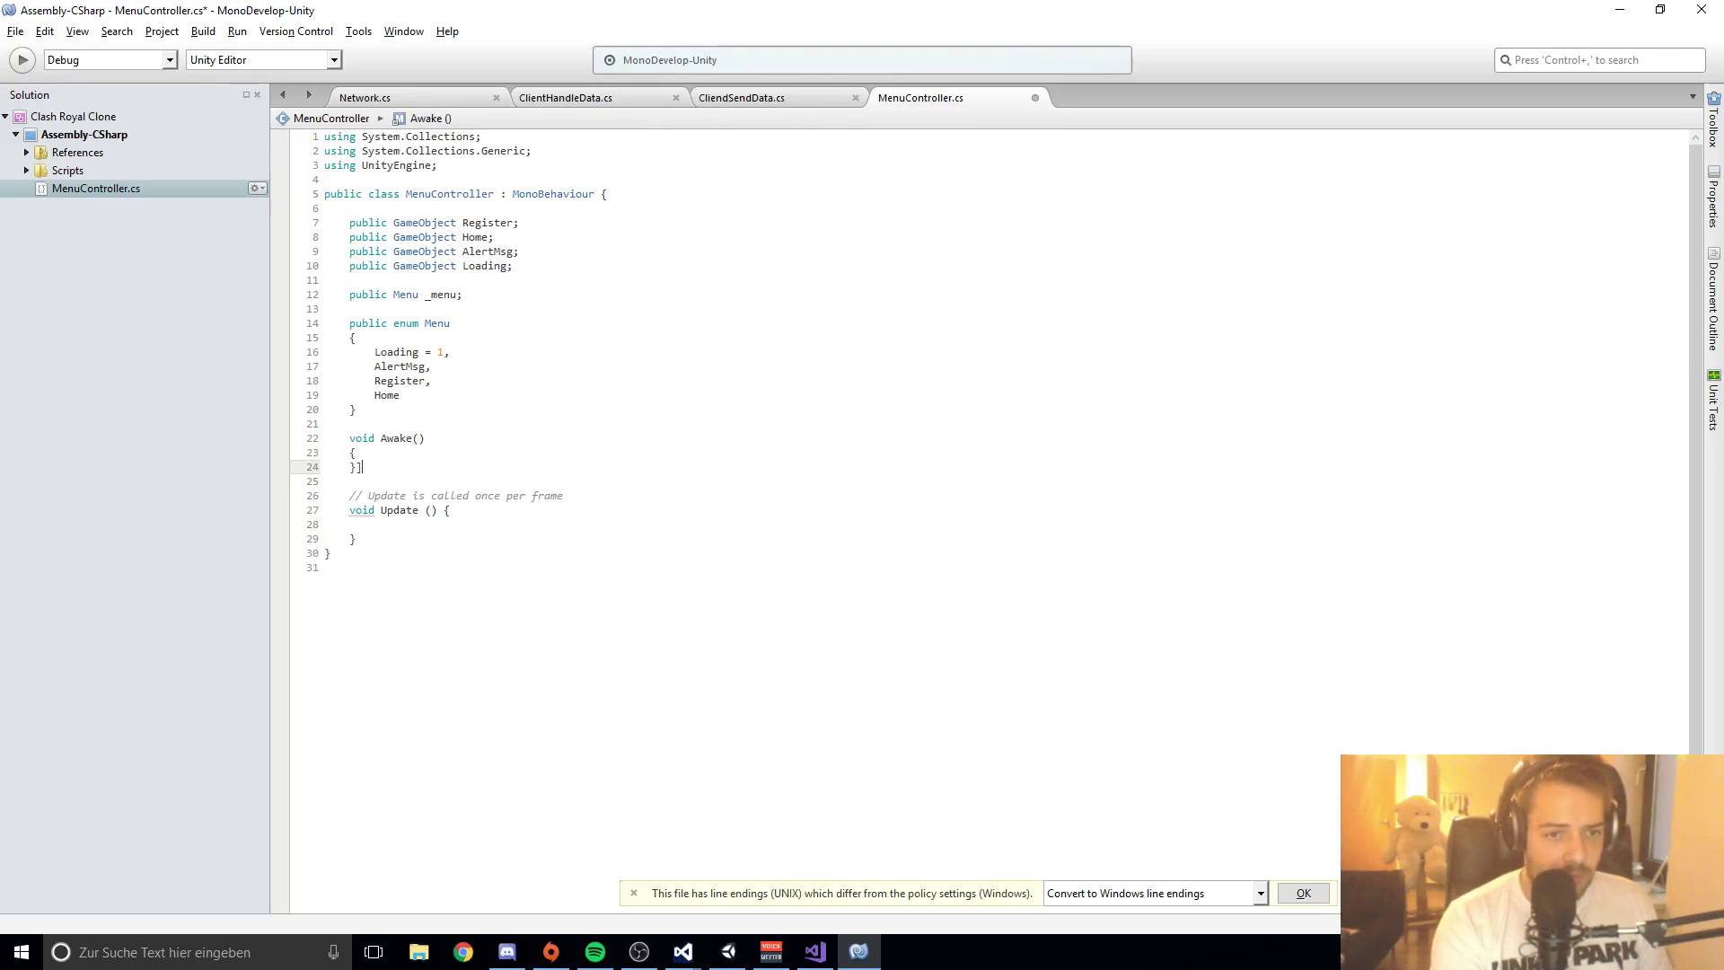
{"action": "key", "text": "Return"}
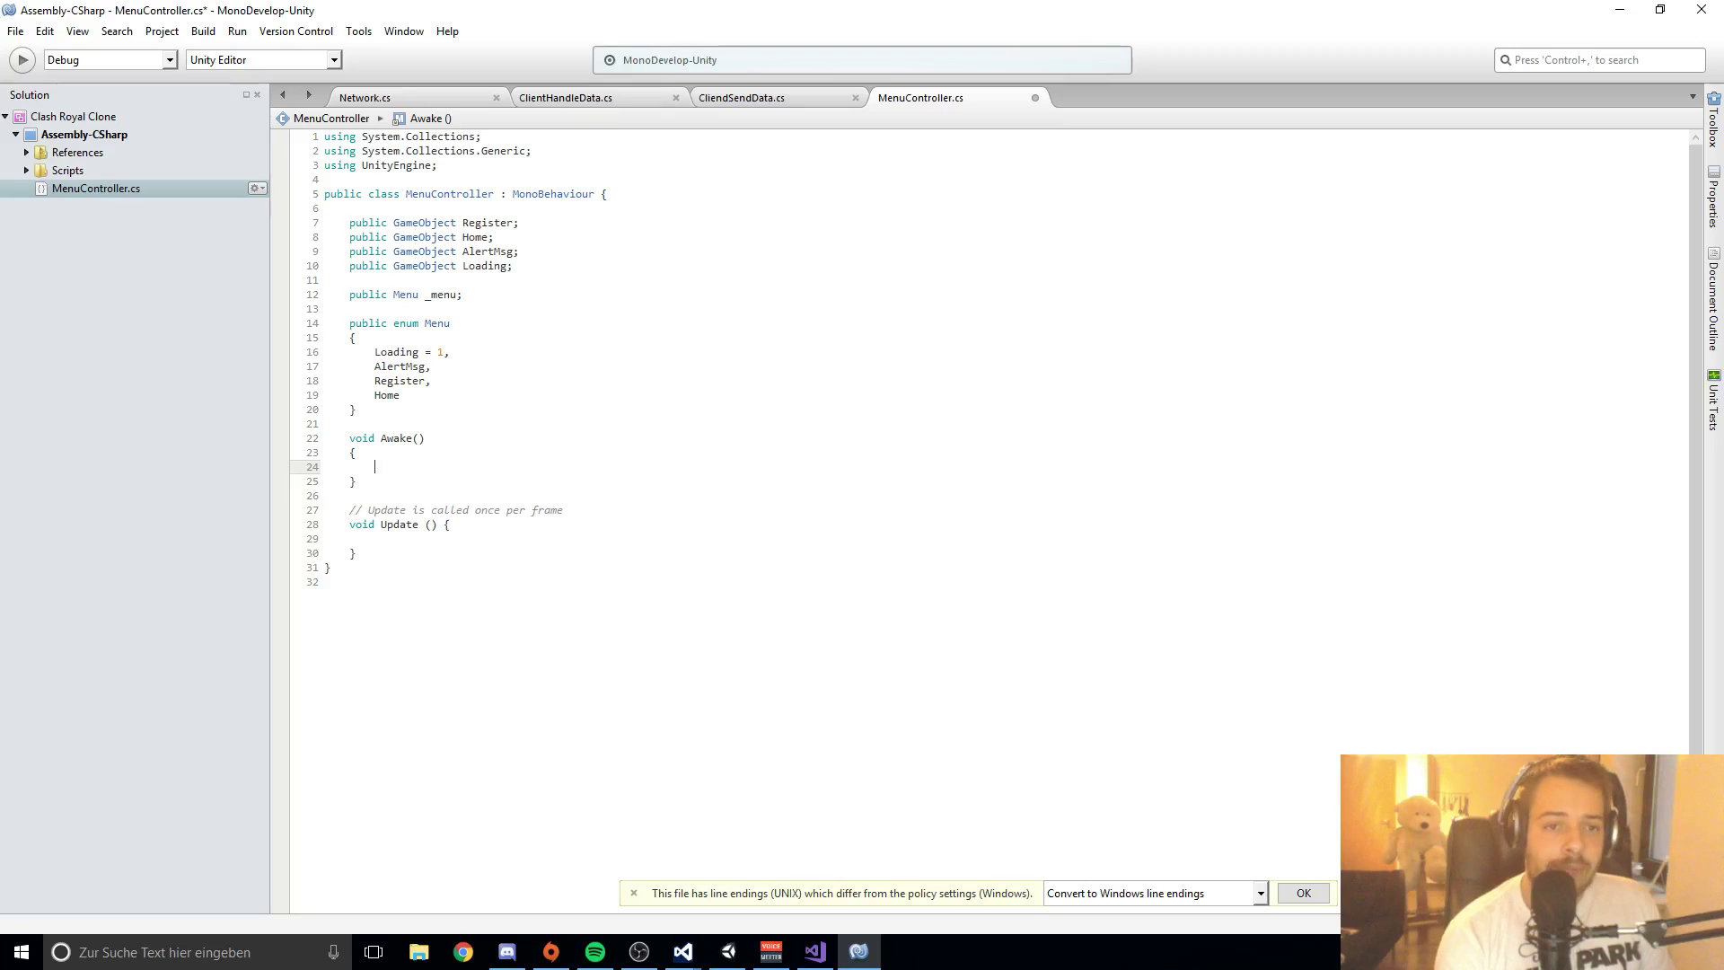
Step: Make Awake set _menu = Menu.Loading and save the script
{"action": "type", "text": "_me"}
{"action": "type", "text": "_men"}
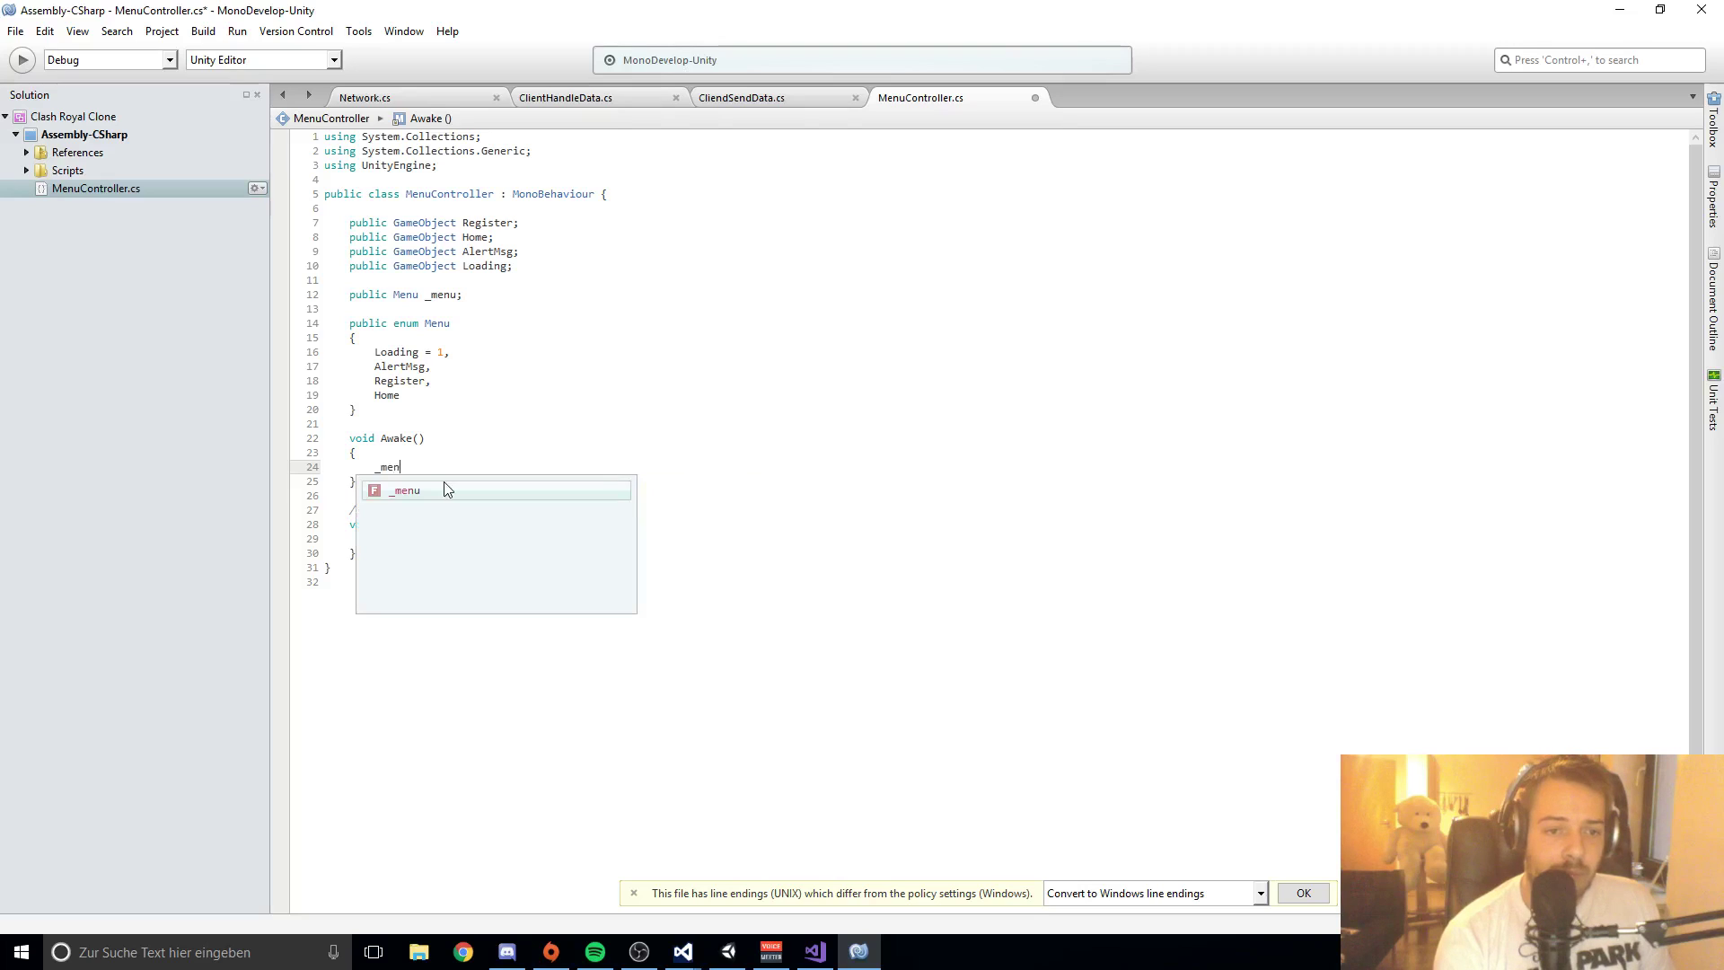
{"action": "type", "text": "u = "}
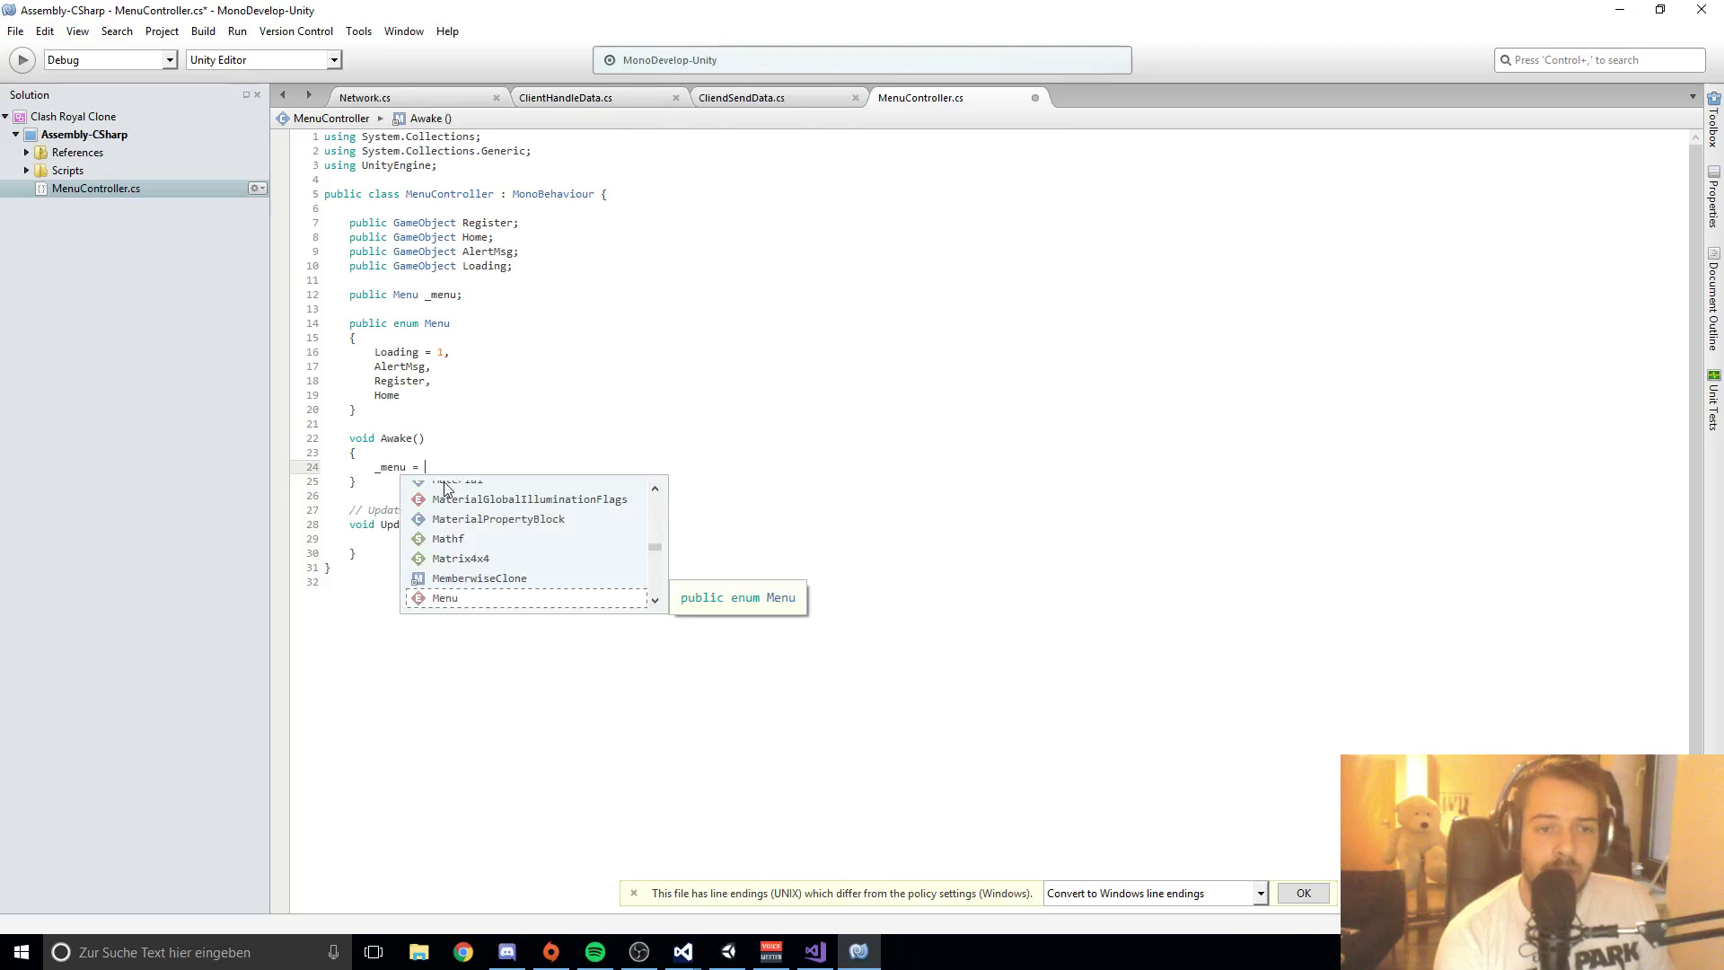
{"action": "type", "text": "Menu."}
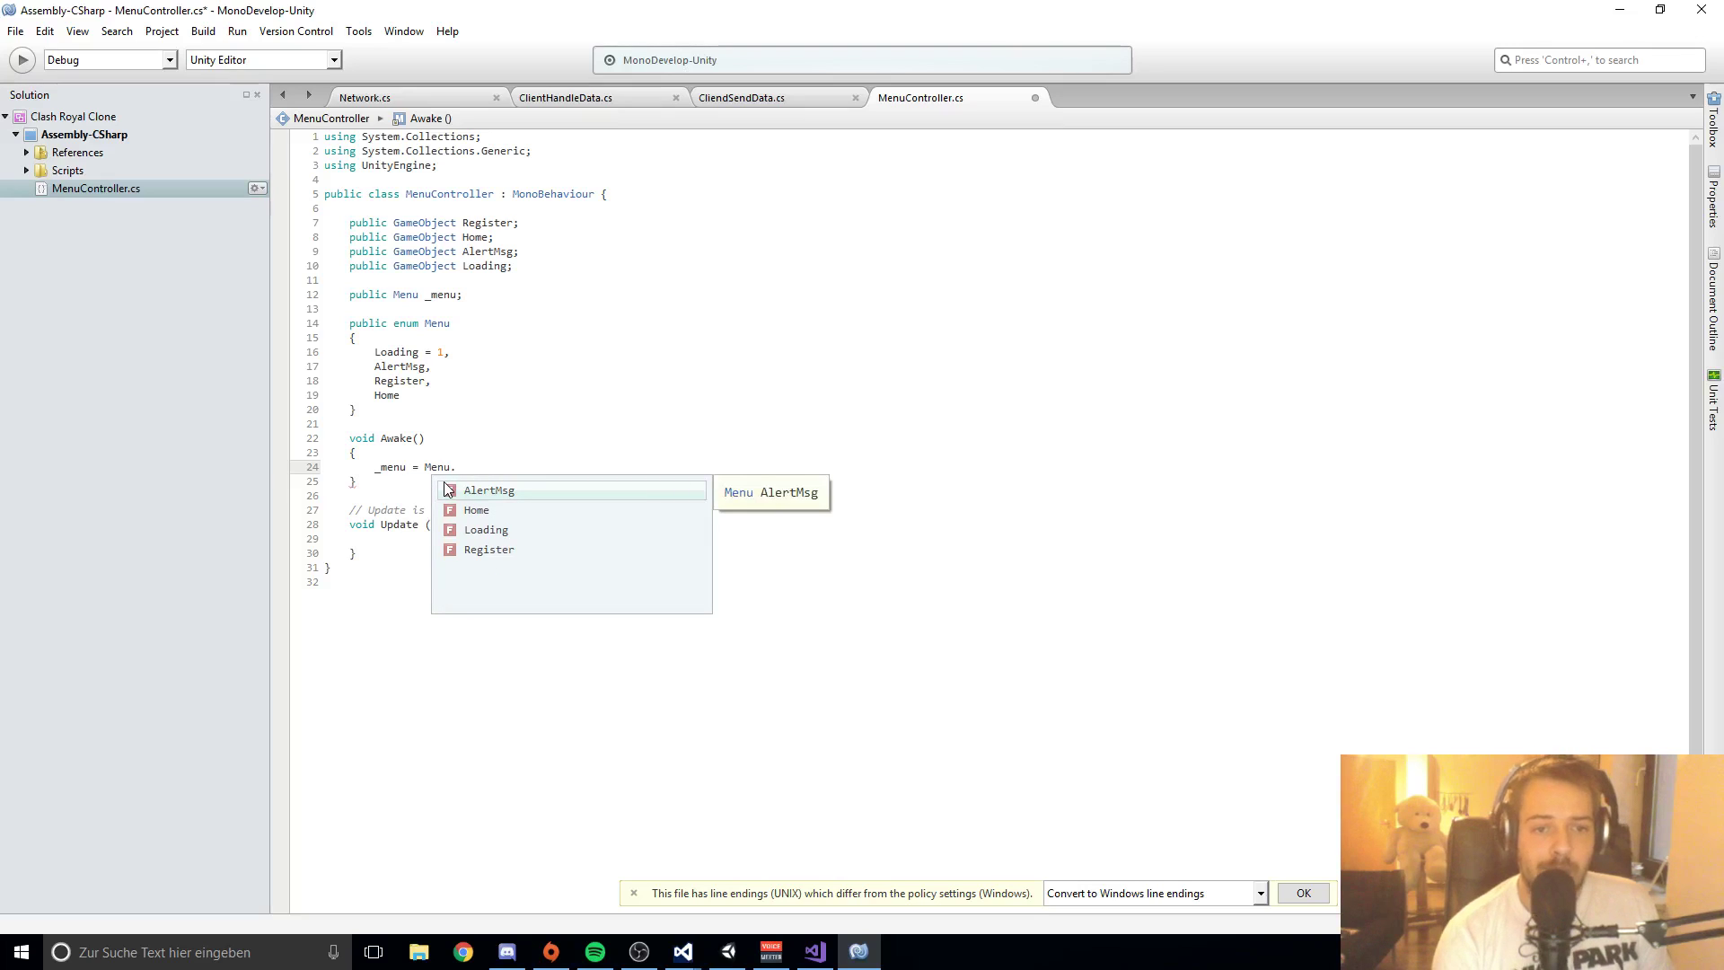
{"action": "key", "text": "Down"}
{"action": "key", "text": "Down"}
{"action": "key", "text": "Up"}
{"action": "key", "text": "Left"}
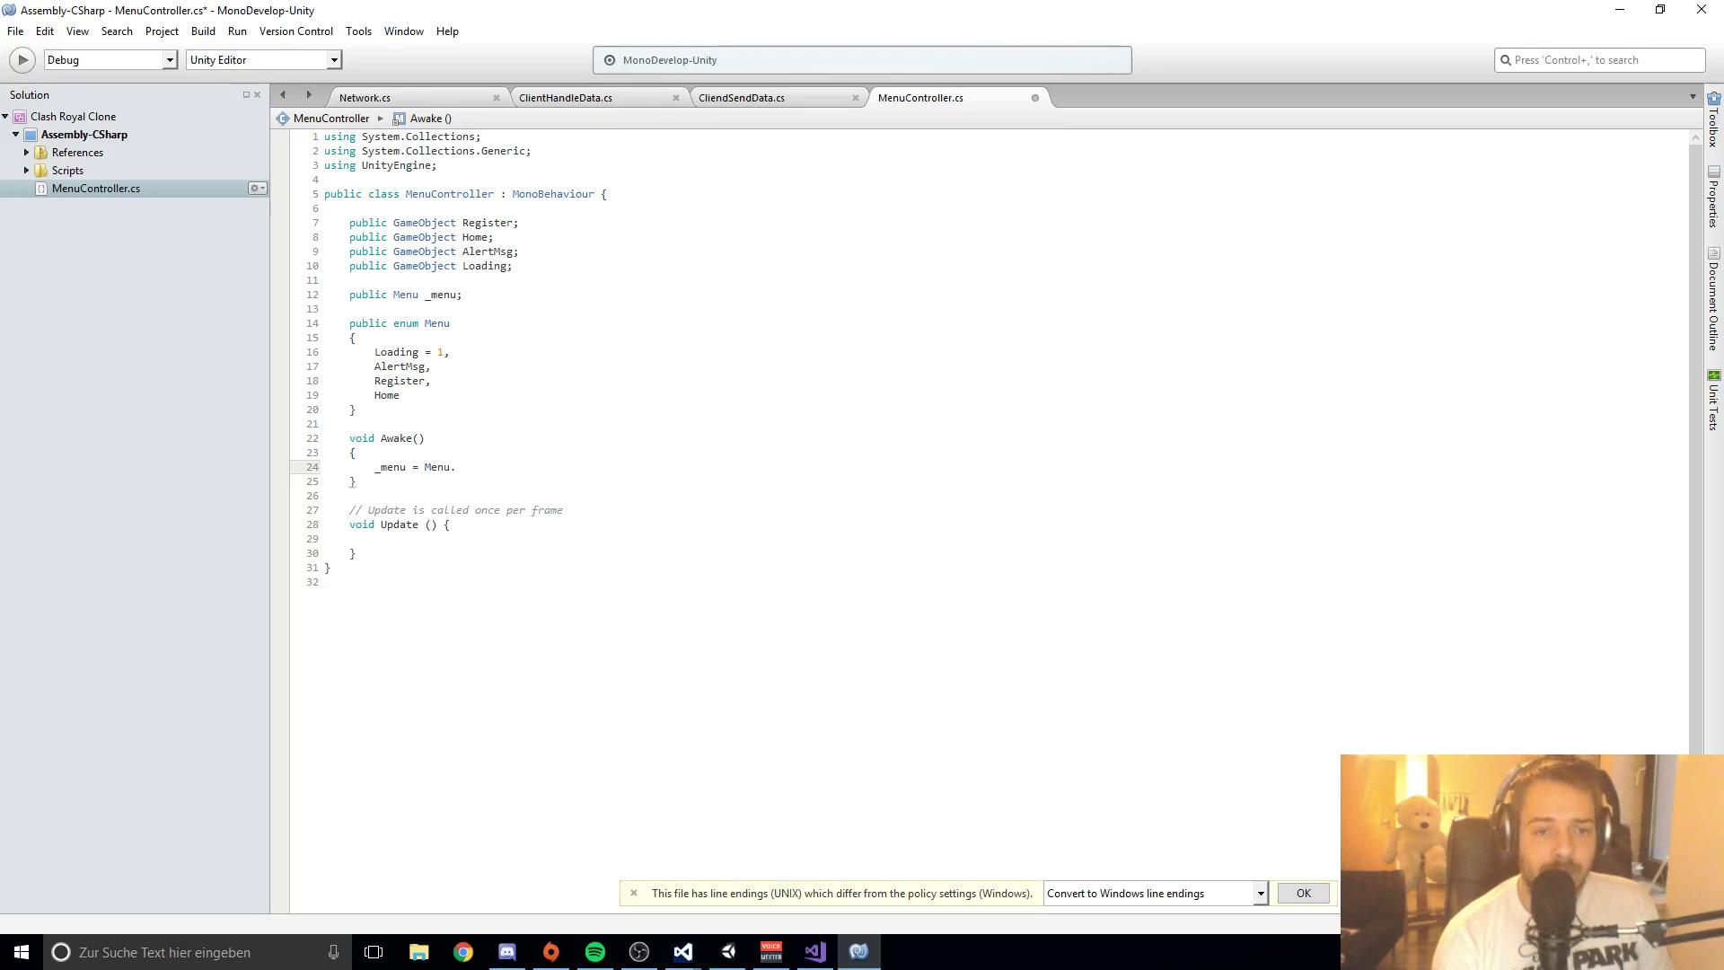
{"action": "type", "text": "AlertMsg;"}
{"action": "key", "text": "BackSpace"}
{"action": "key", "text": "BackSpace"}
{"action": "key", "text": "BackSpace"}
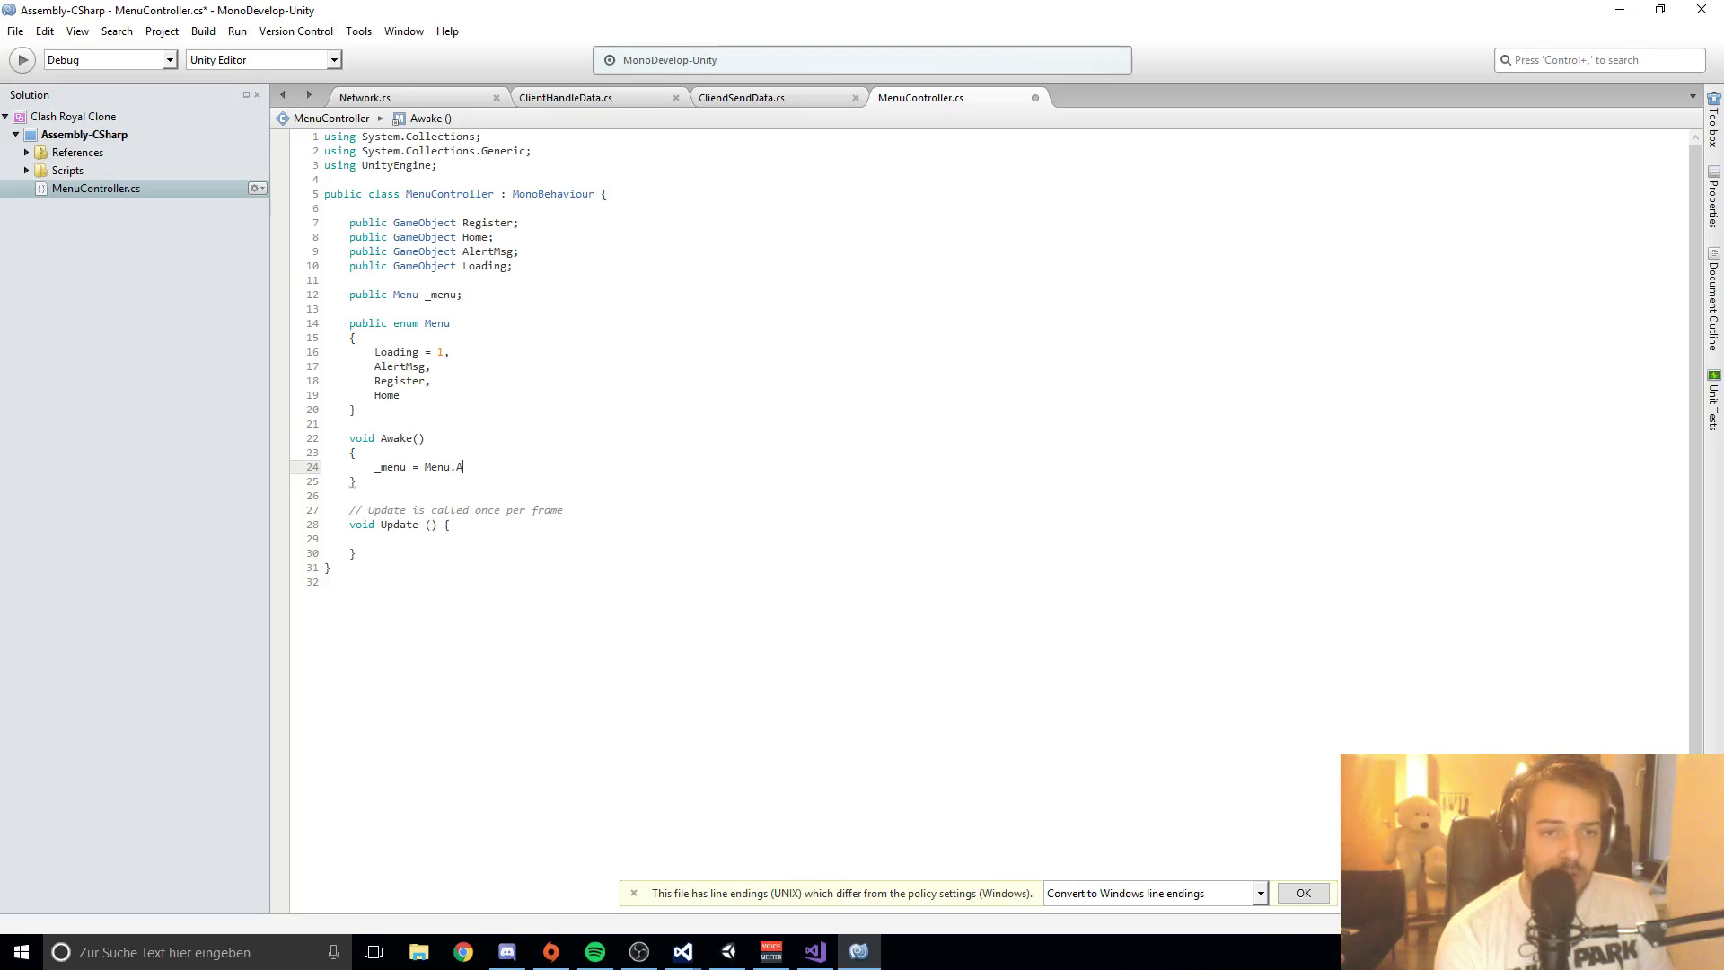
{"action": "key", "text": "BackSpace"}
{"action": "key", "text": "BackSpace"}
{"action": "type", "text": "Lo"}
{"action": "key", "text": "Return"}
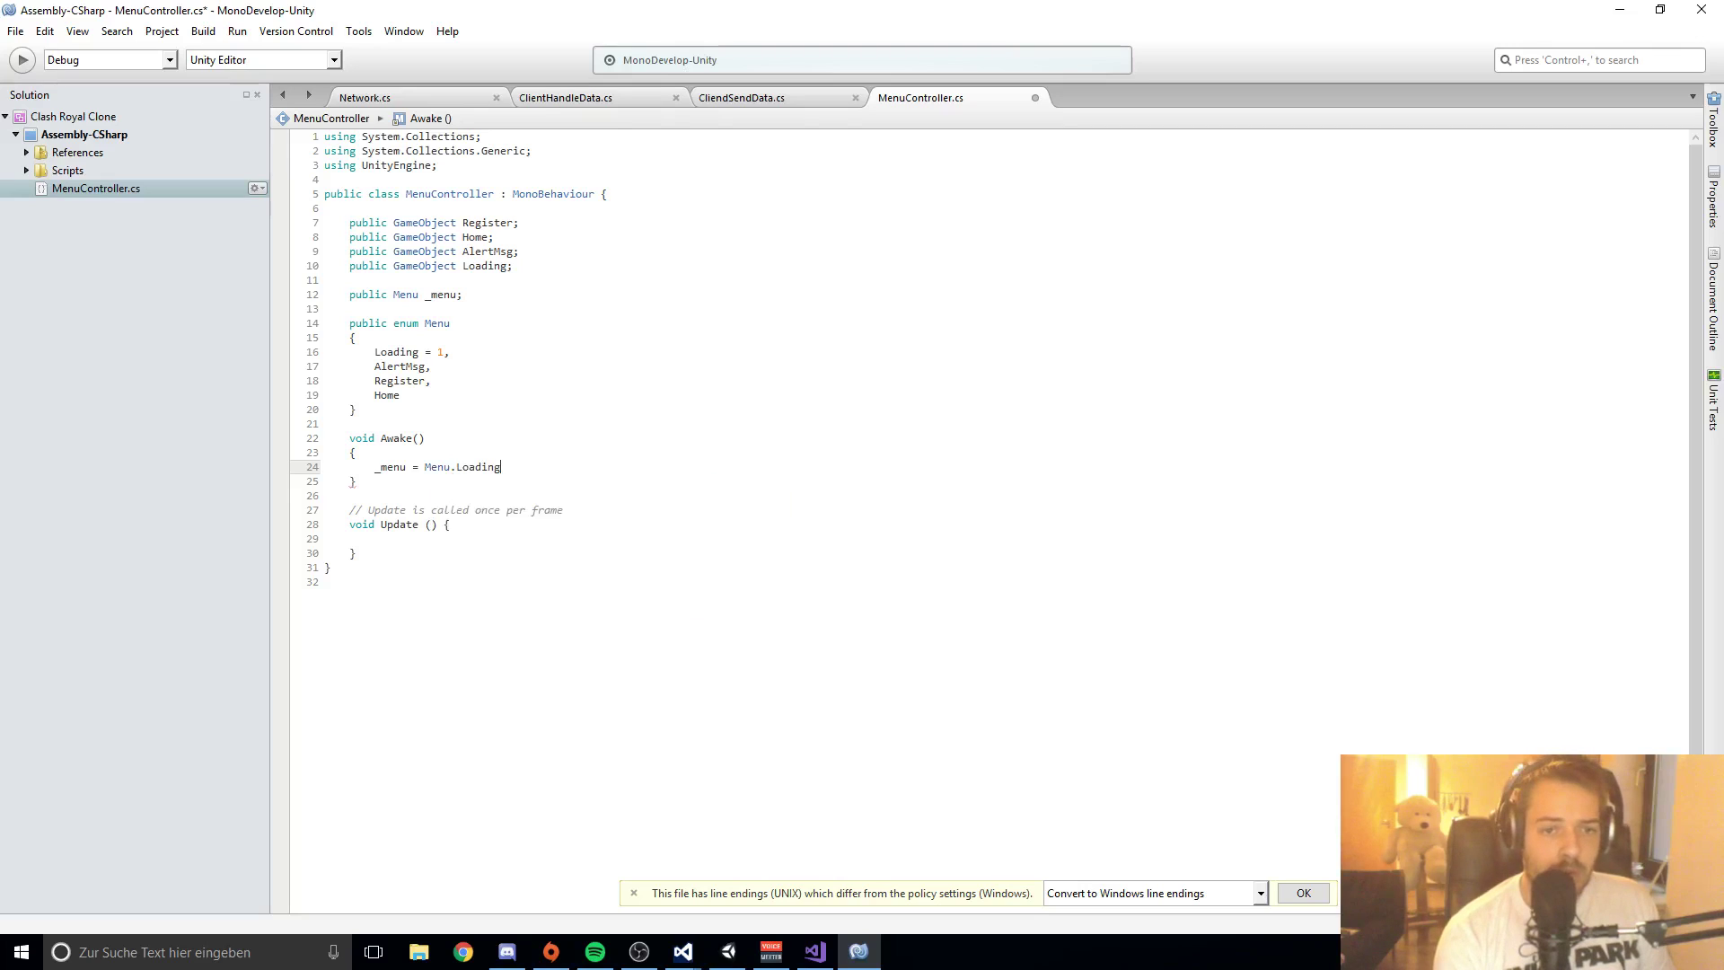
{"action": "type", "text": ";"}
{"action": "left_click", "coordinate": [585, 496]}
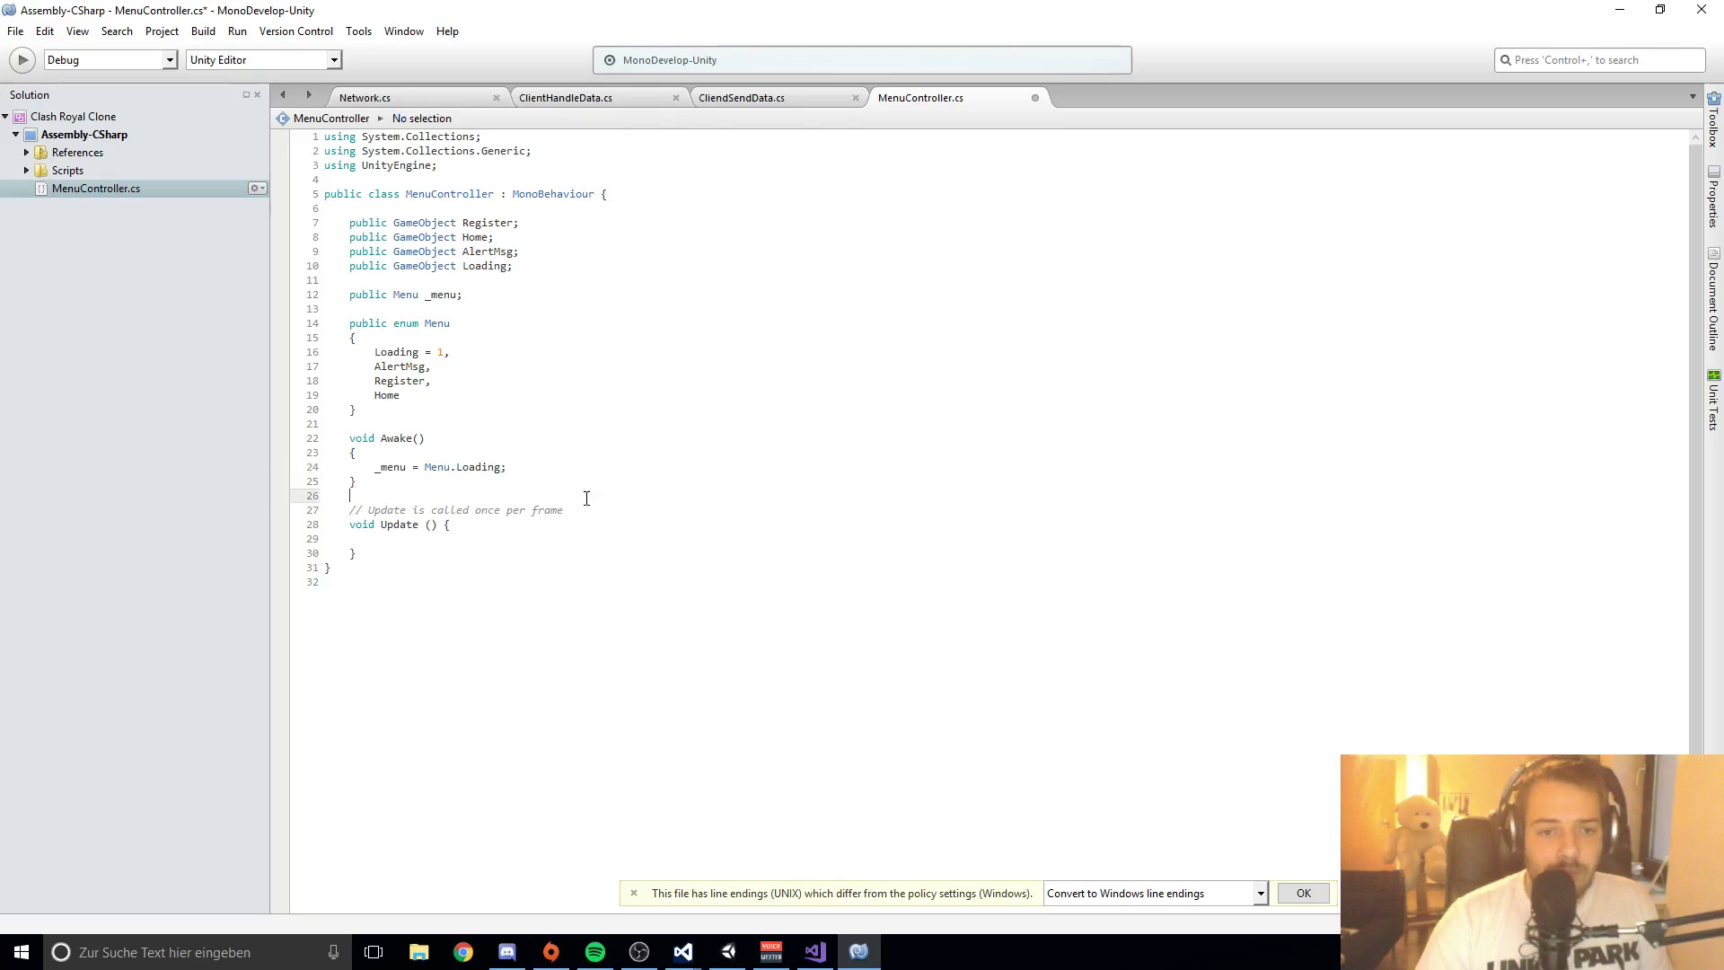
{"action": "key", "text": "ctrl+s"}
{"action": "left_click", "coordinate": [445, 523]}
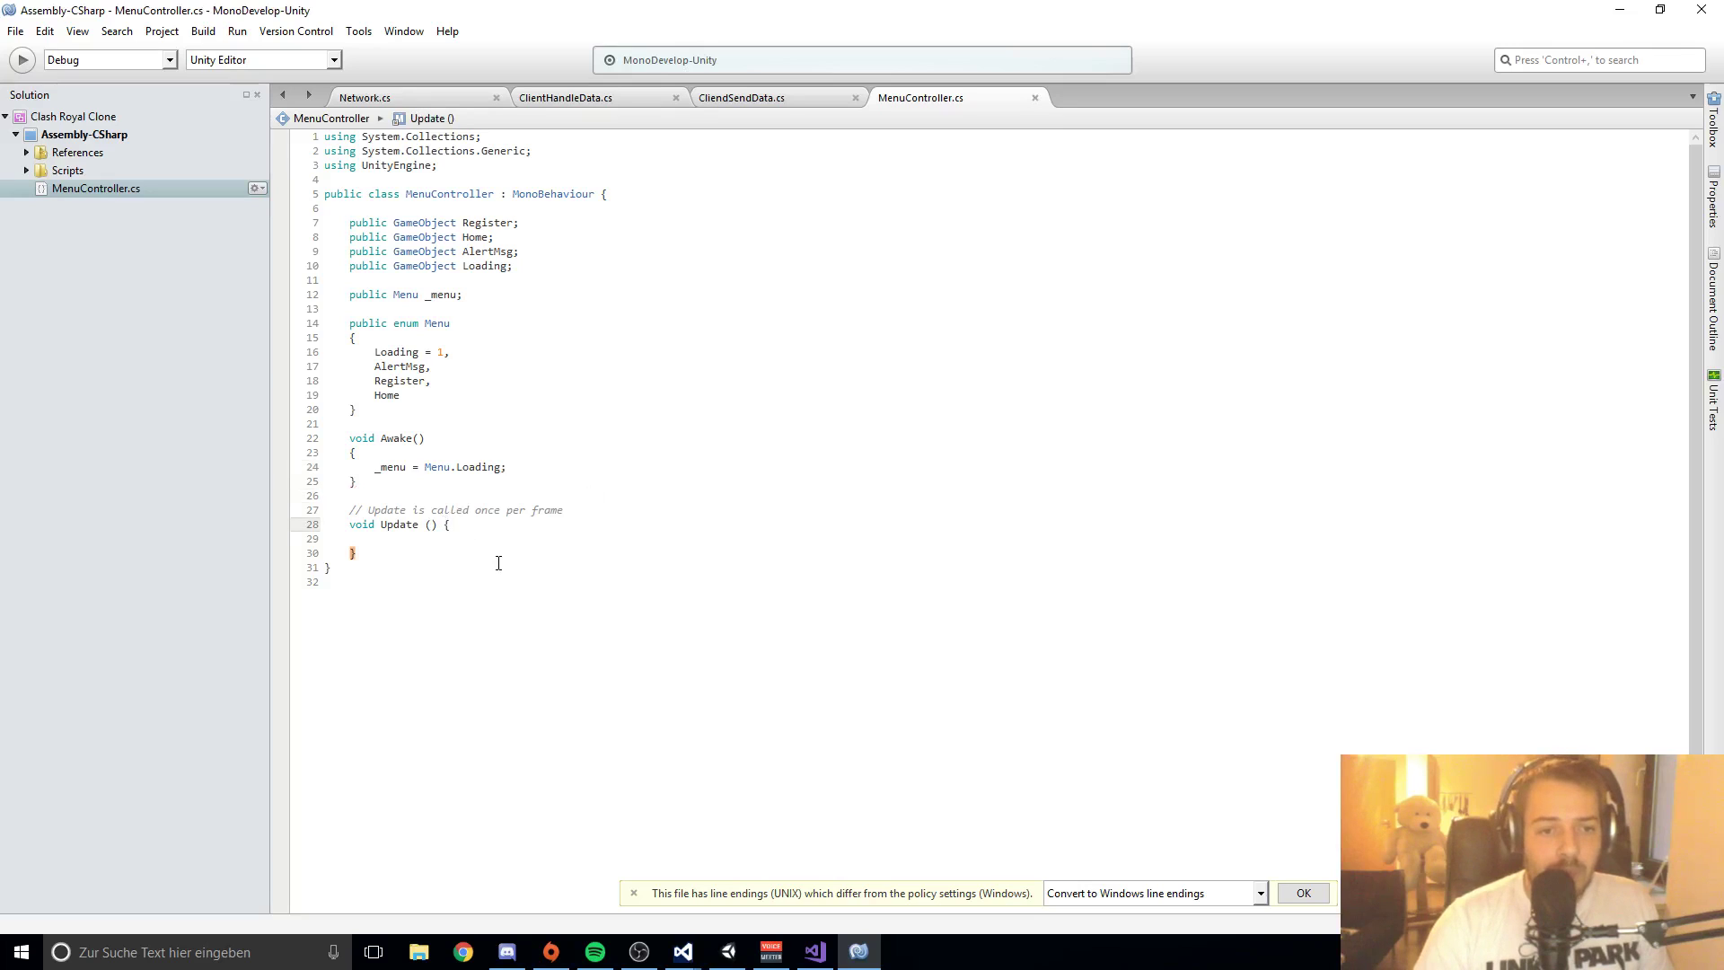
Step: Put Update's brace on its own line and add an empty if (_menu == Menu.Loading) { } block
{"action": "key", "text": "Return"}
{"action": "left_click", "coordinate": [378, 553]}
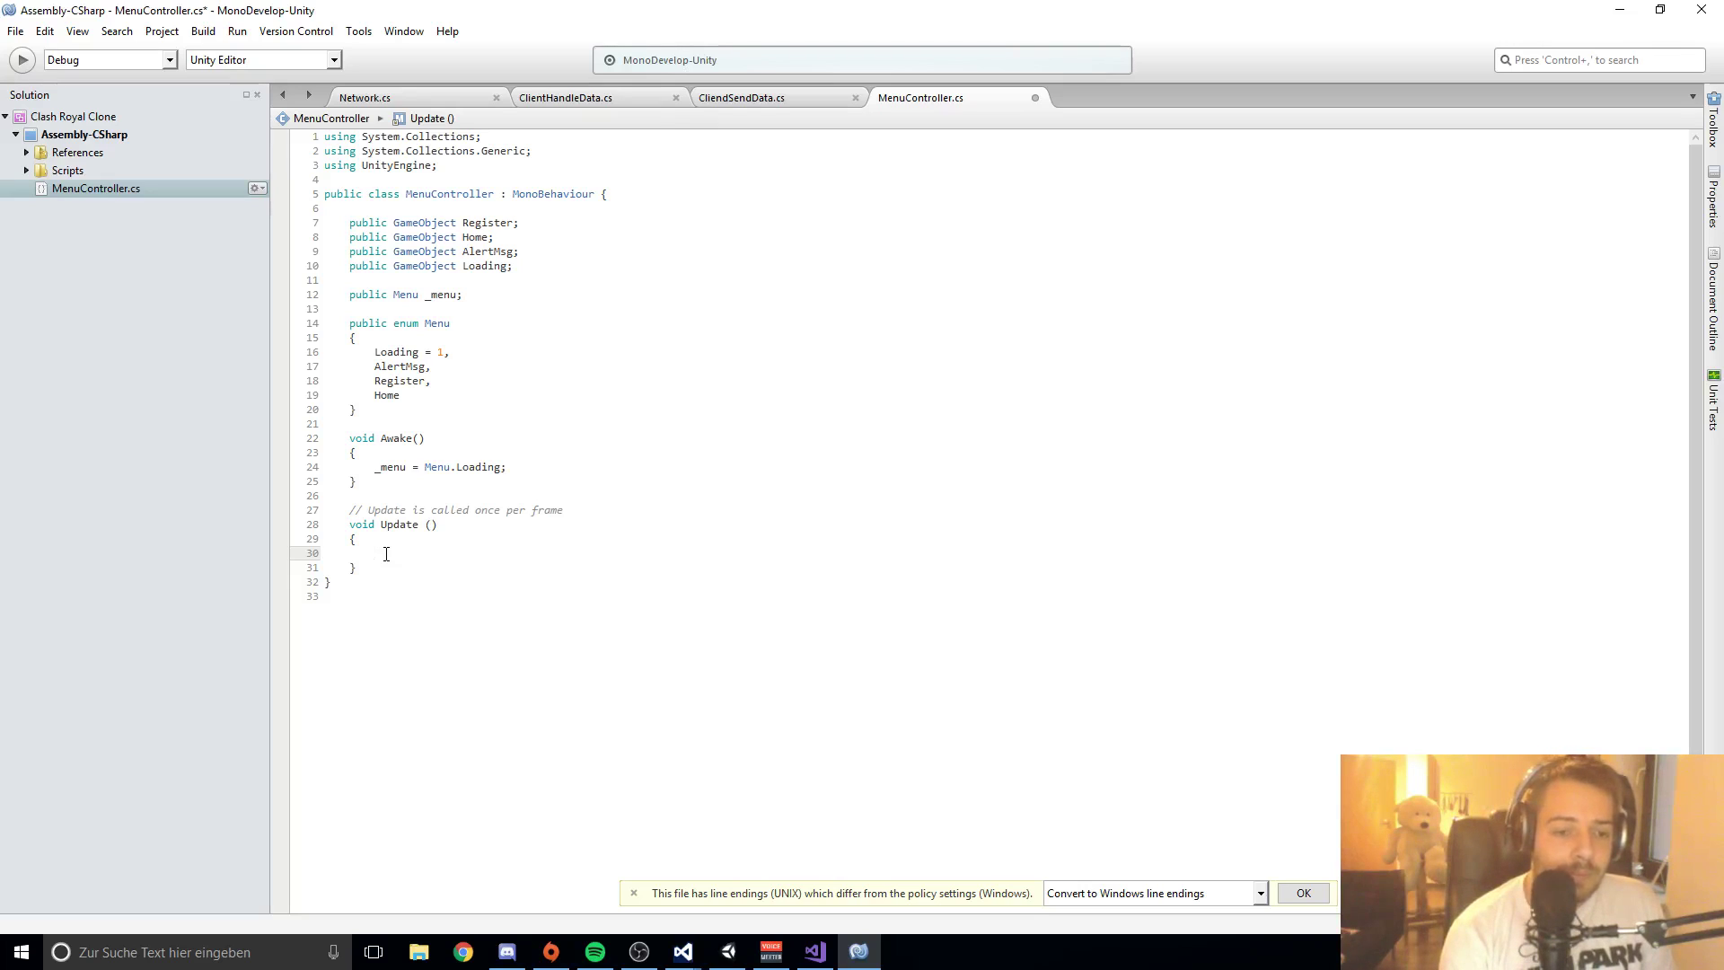
{"action": "type", "text": "if("}
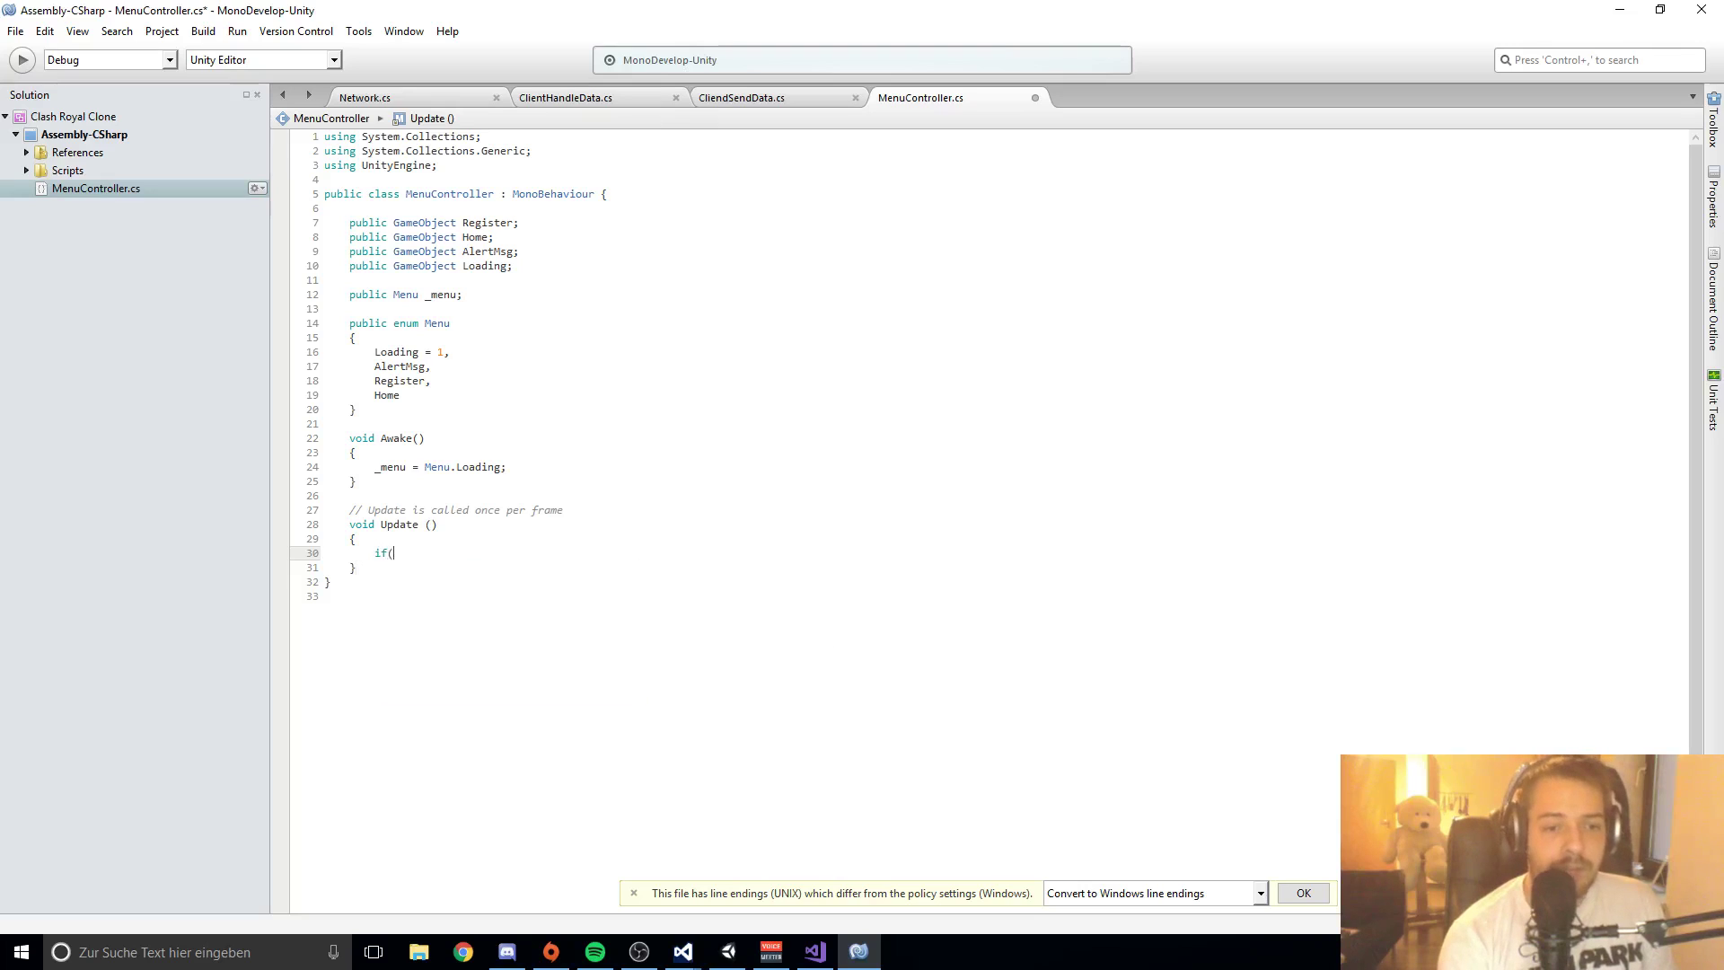
{"action": "type", "text": "_"}
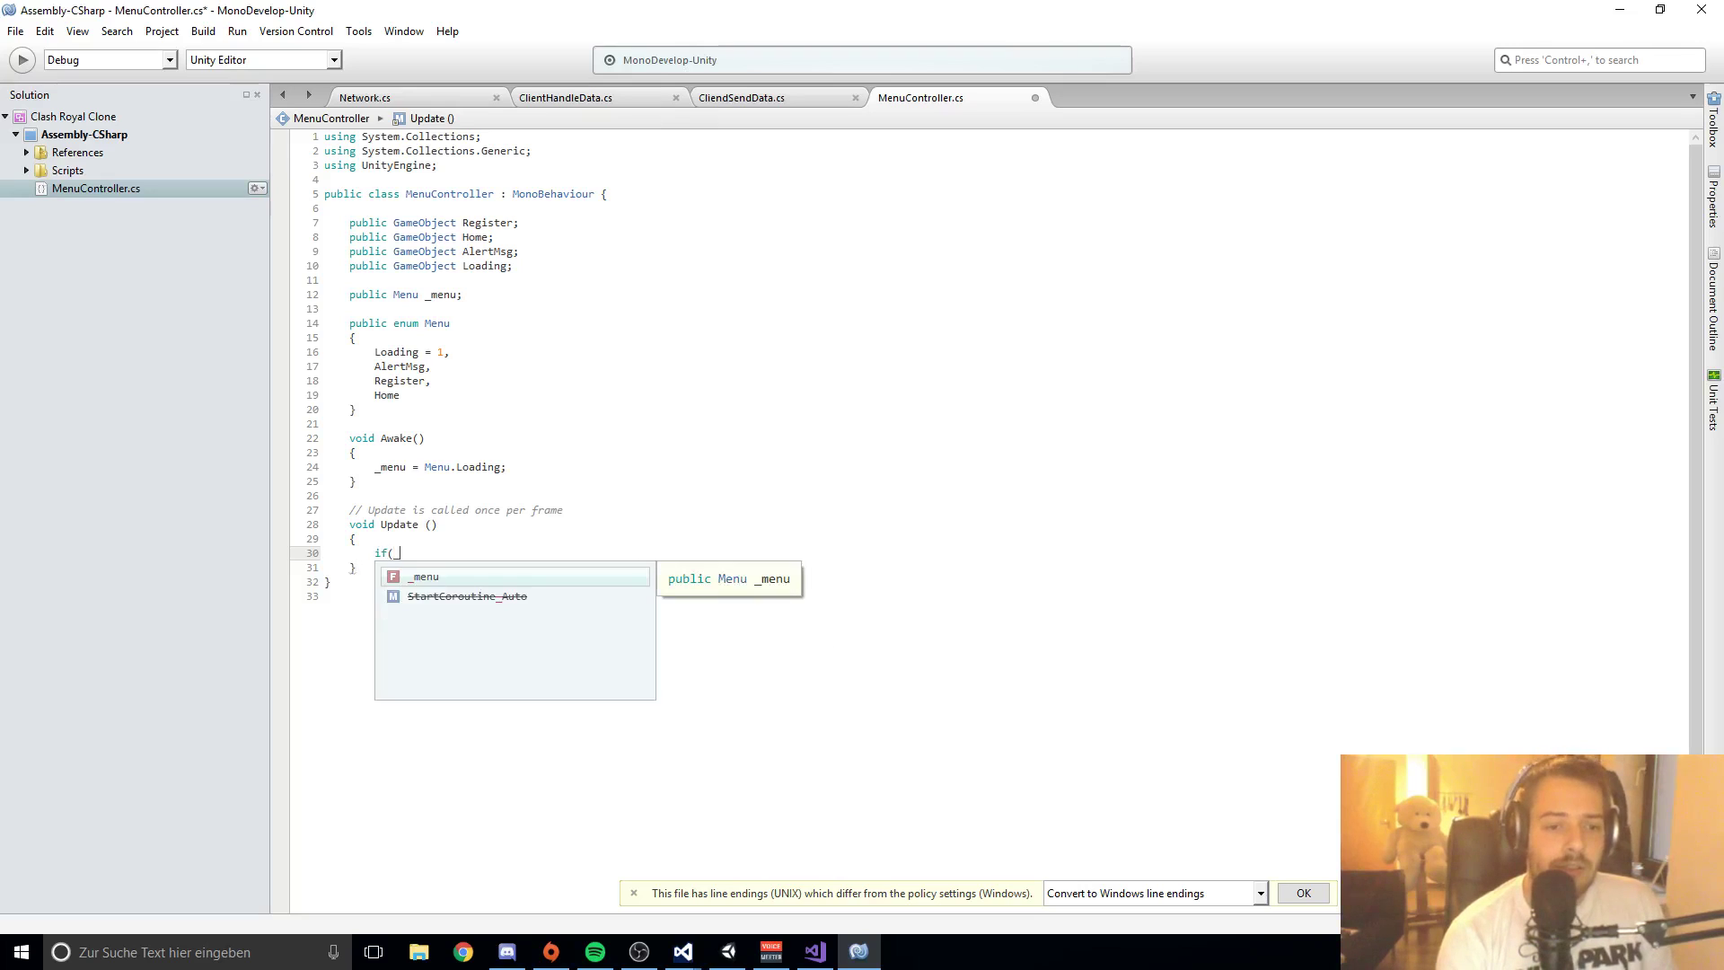
{"action": "type", "text": "menu == Me"}
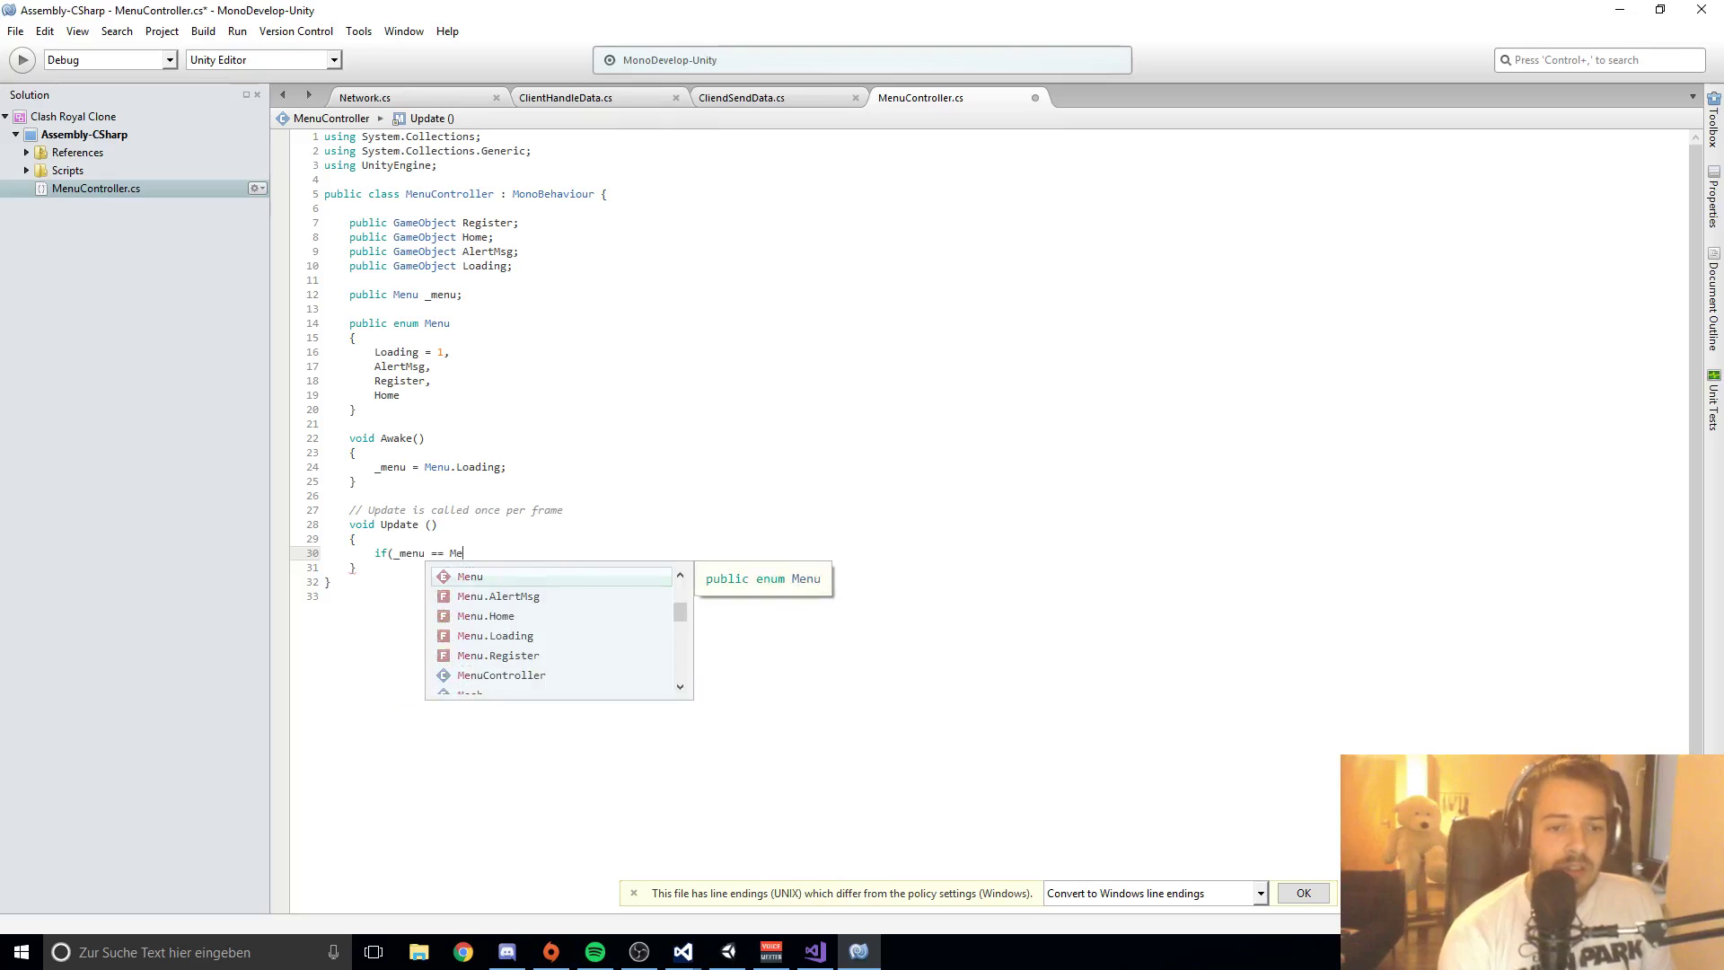
{"action": "type", "text": "nu."}
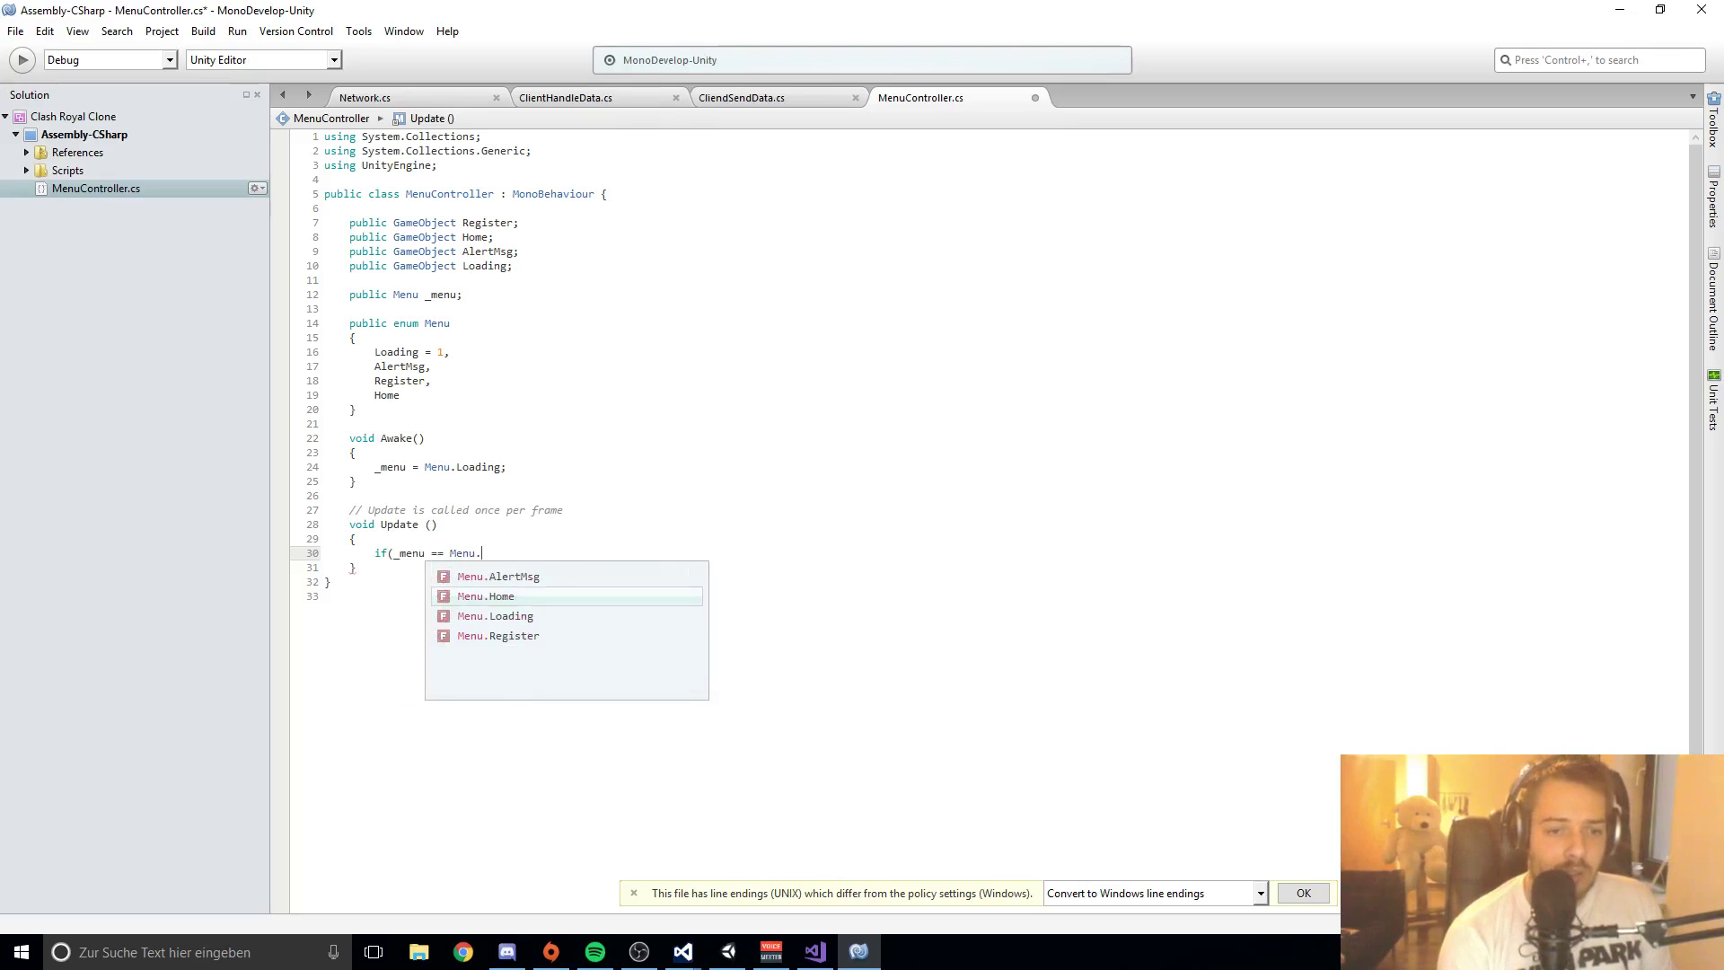
{"action": "type", "text": "L"}
{"action": "key", "text": "Return"}
{"action": "type", "text": ")"}
{"action": "key", "text": "Return"}
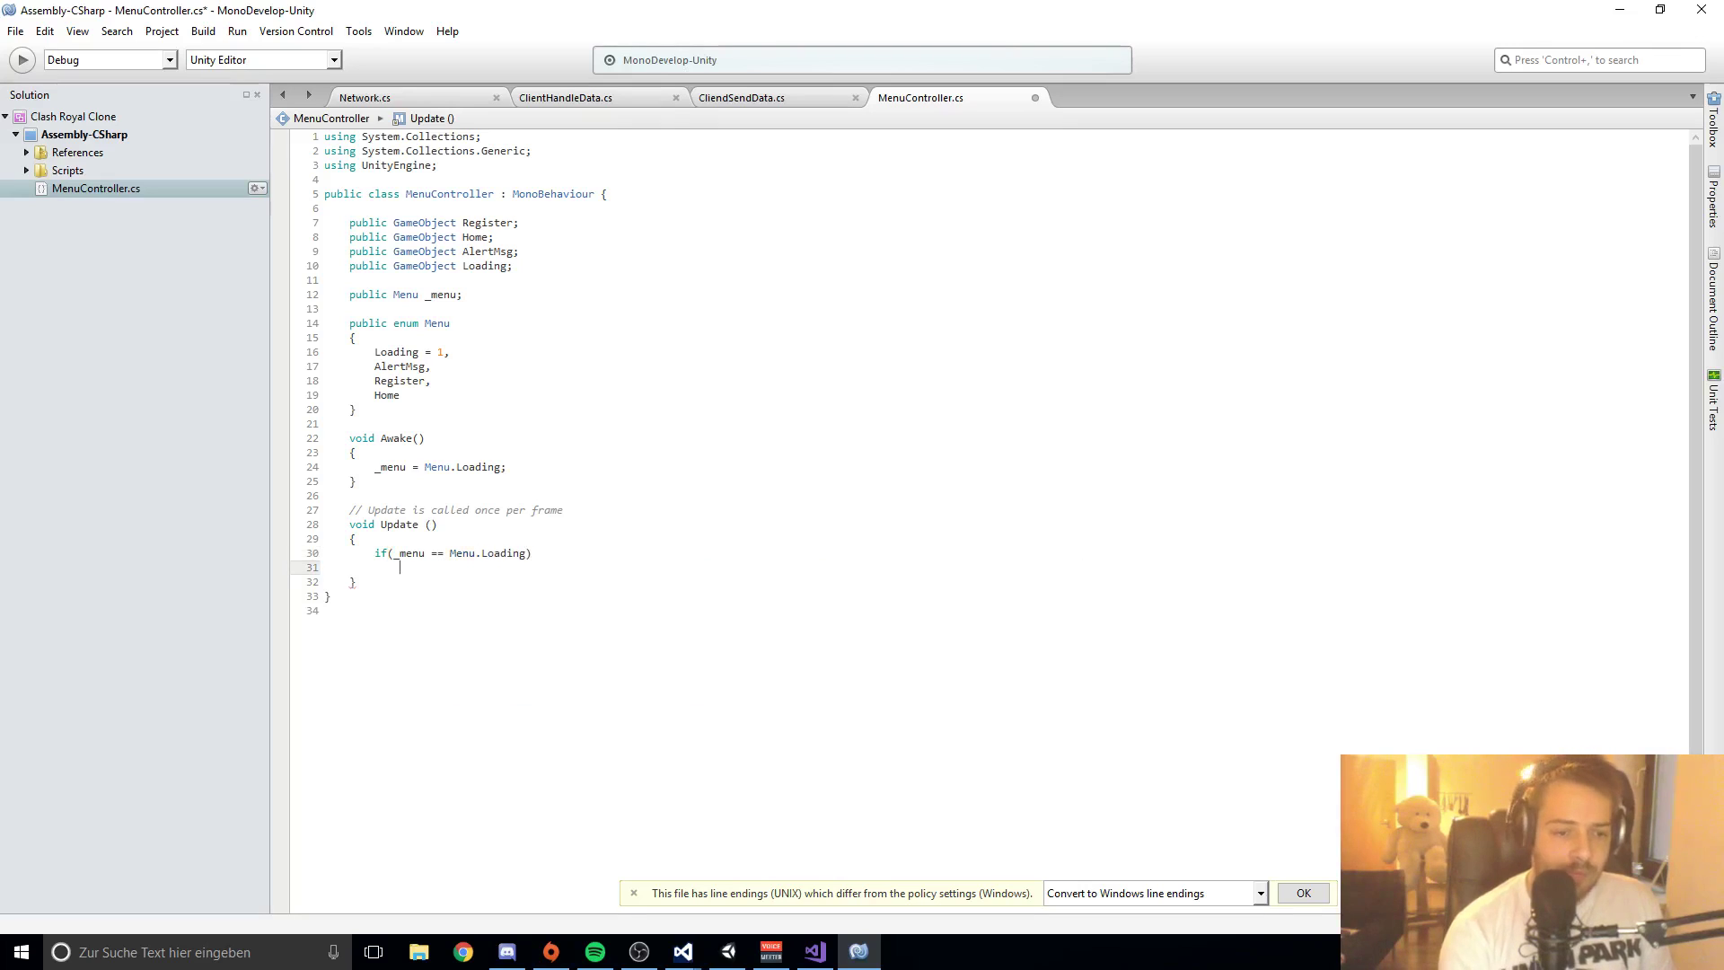
{"action": "type", "text": "{"}
{"action": "key", "text": "Return"}
{"action": "type", "text": "}"}
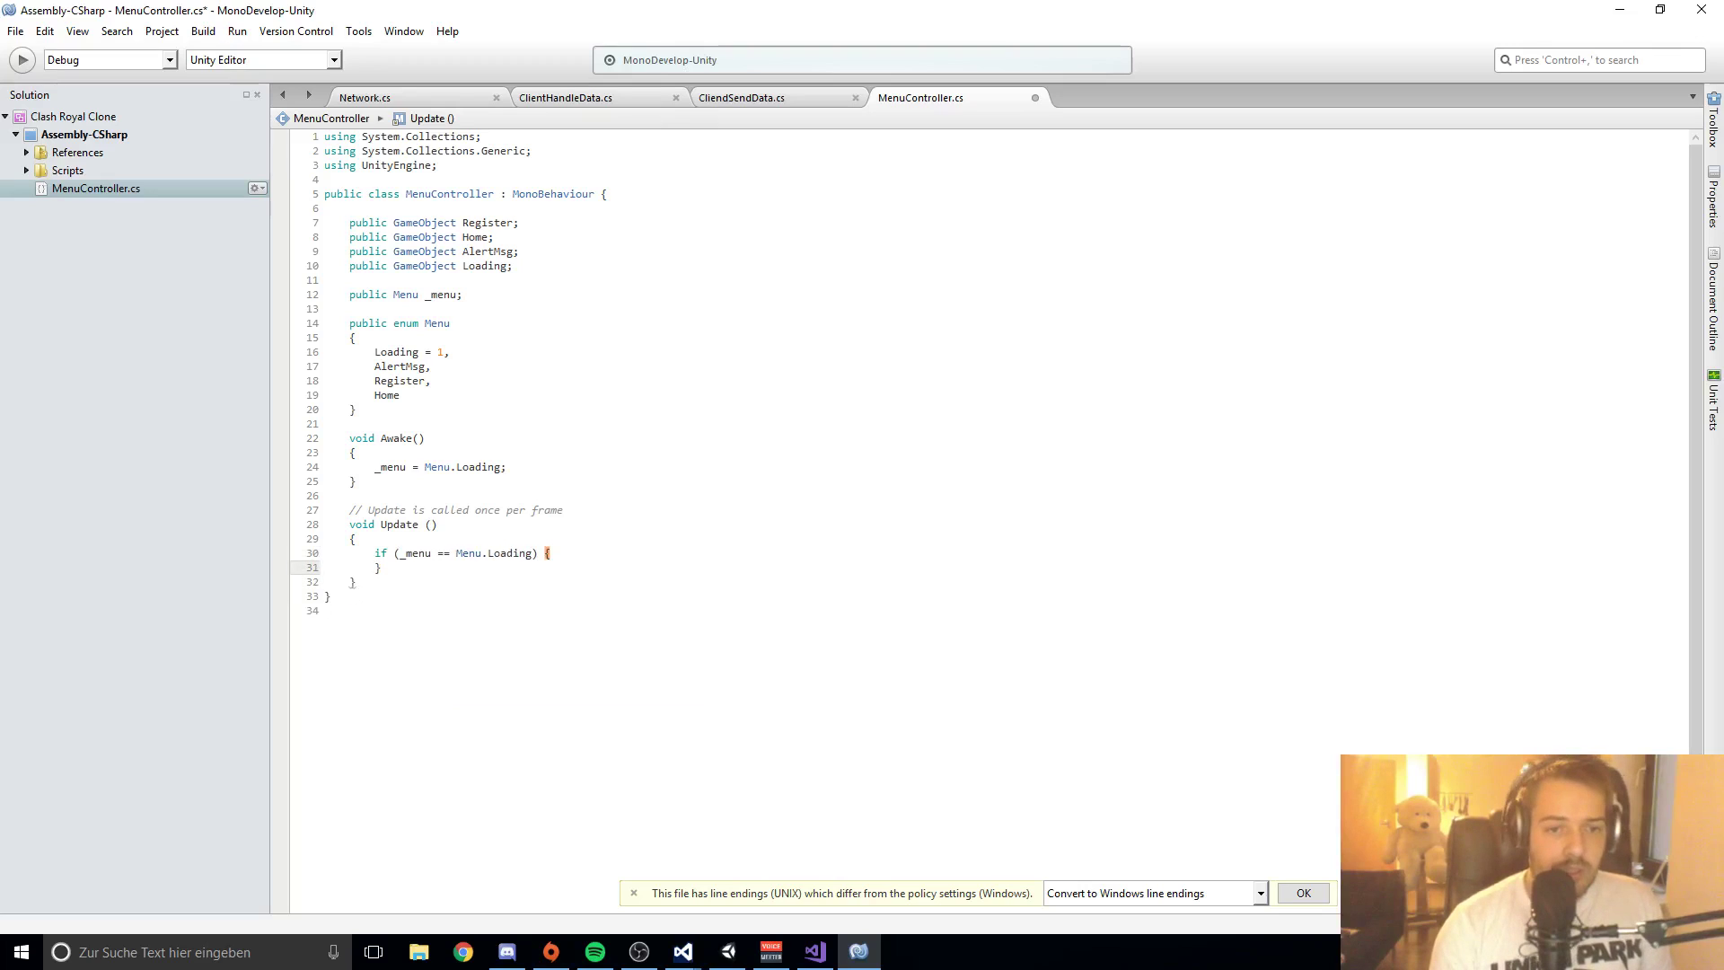
{"action": "key", "text": "Return"}
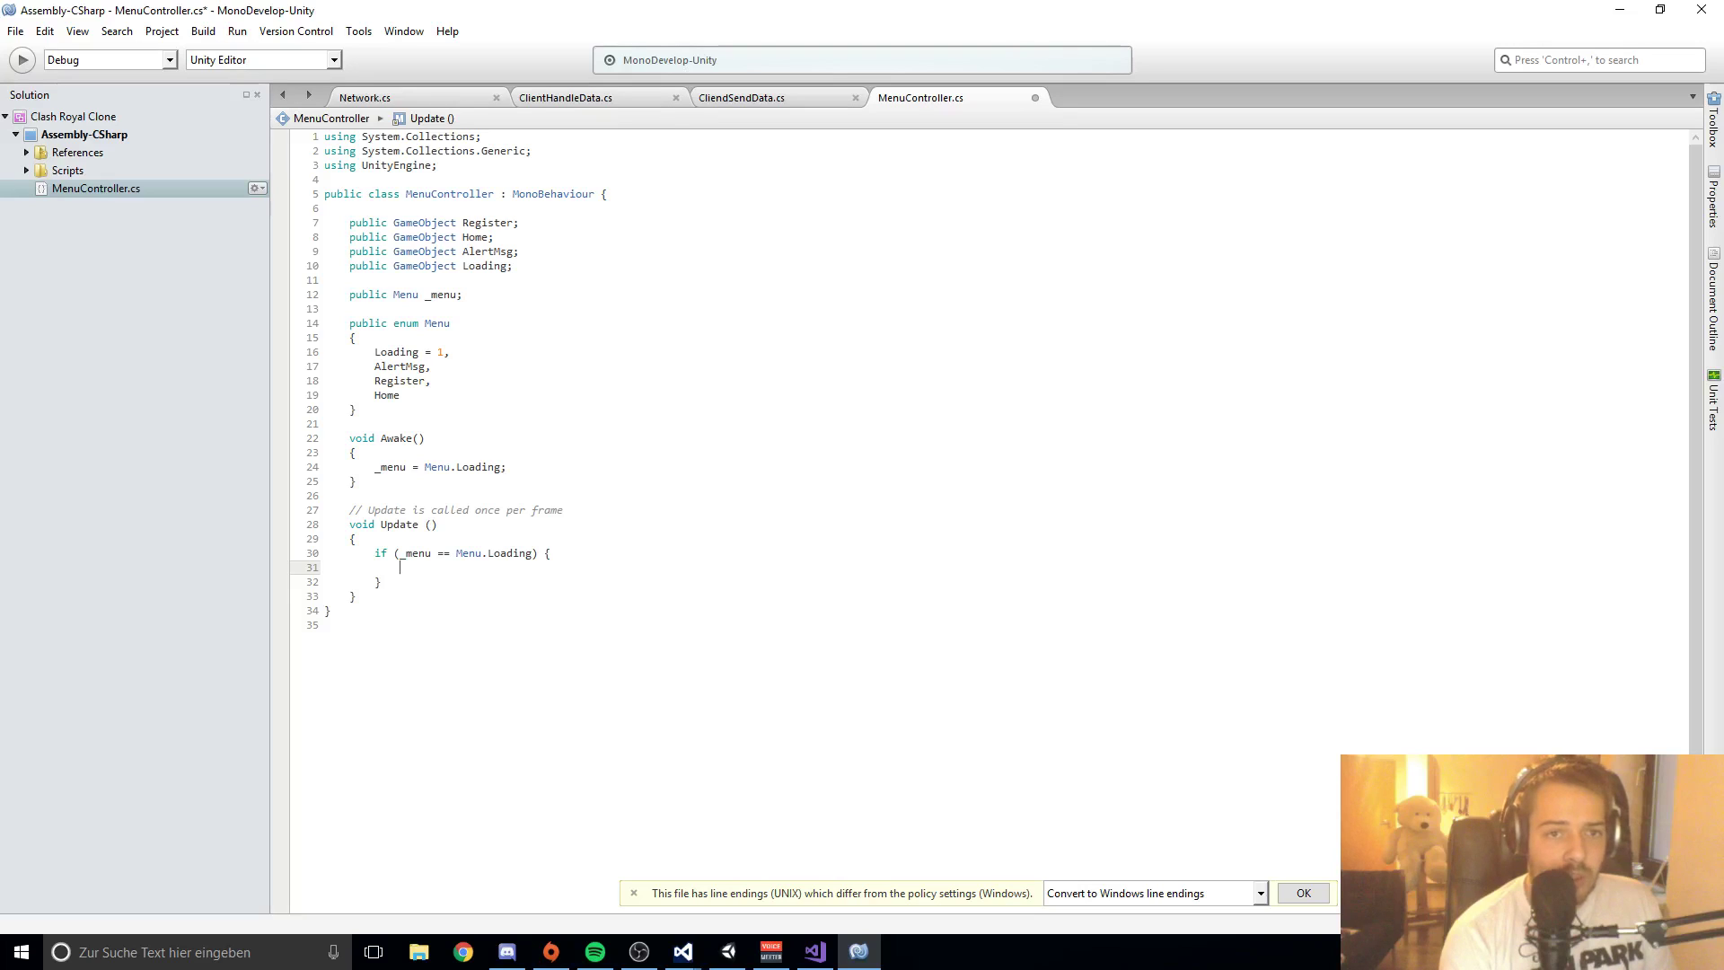
Step: Inside the Loading check, call Loading.SetActive(true) and Register.SetActive(false)
{"action": "type", "text": "Load"}
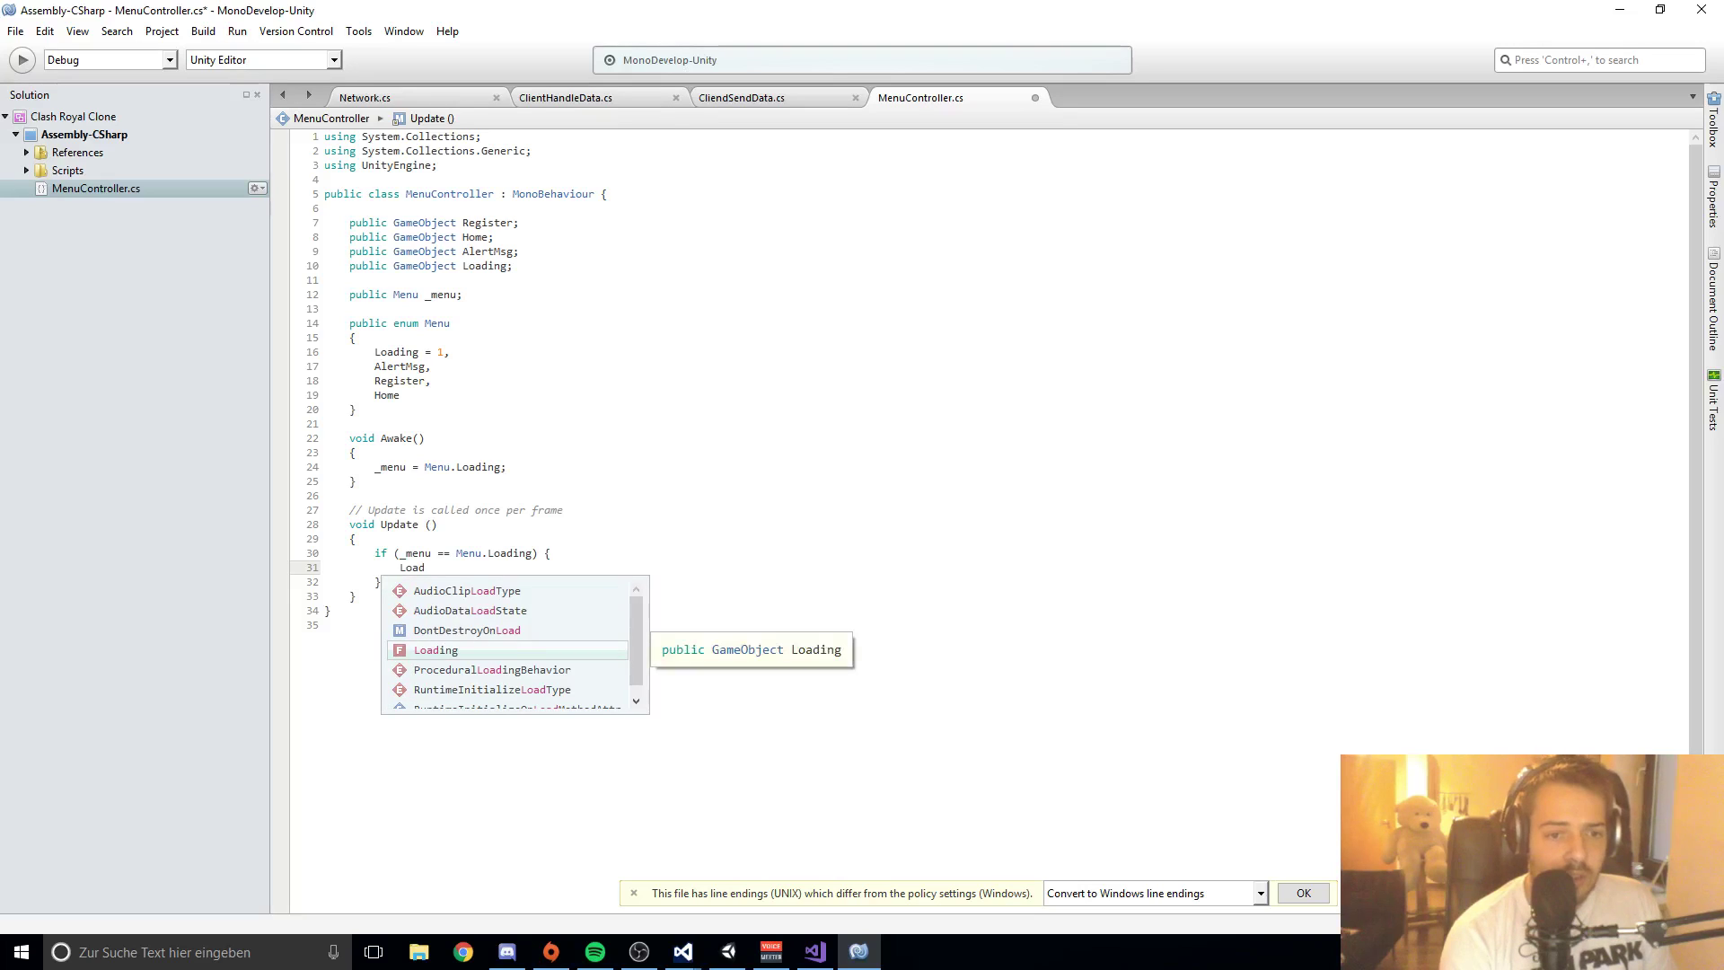
{"action": "type", "text": "ing.Set"}
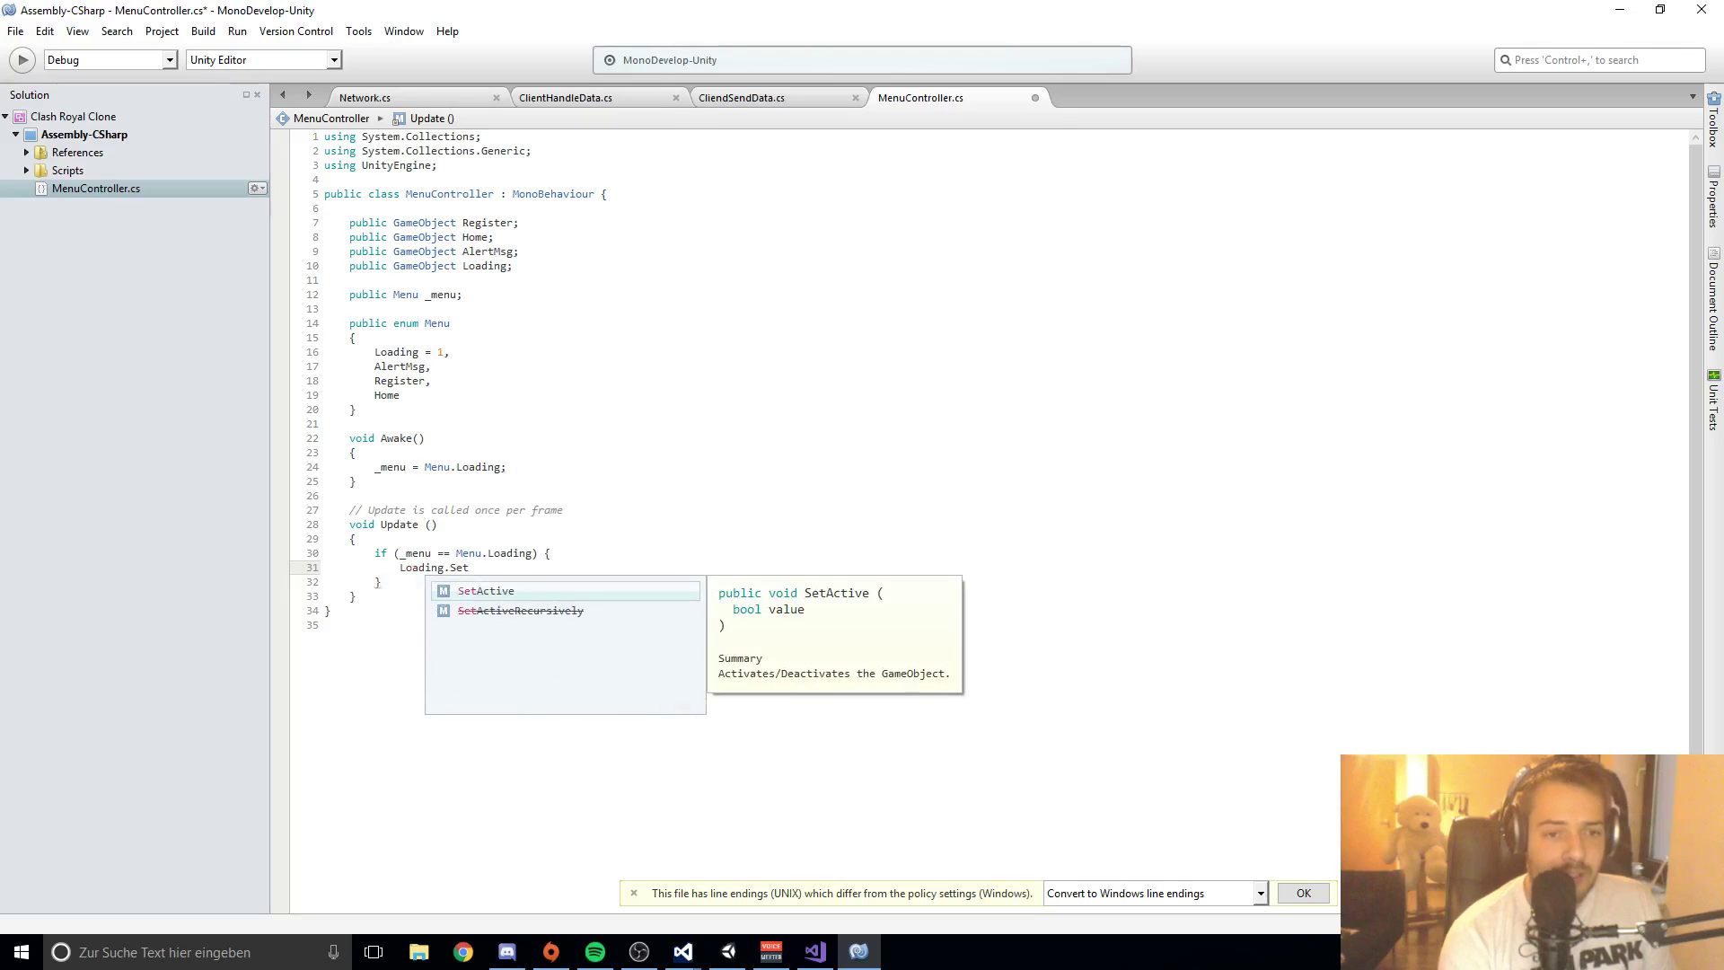
{"action": "key", "text": "Return"}
{"action": "type", "text": "(true"}
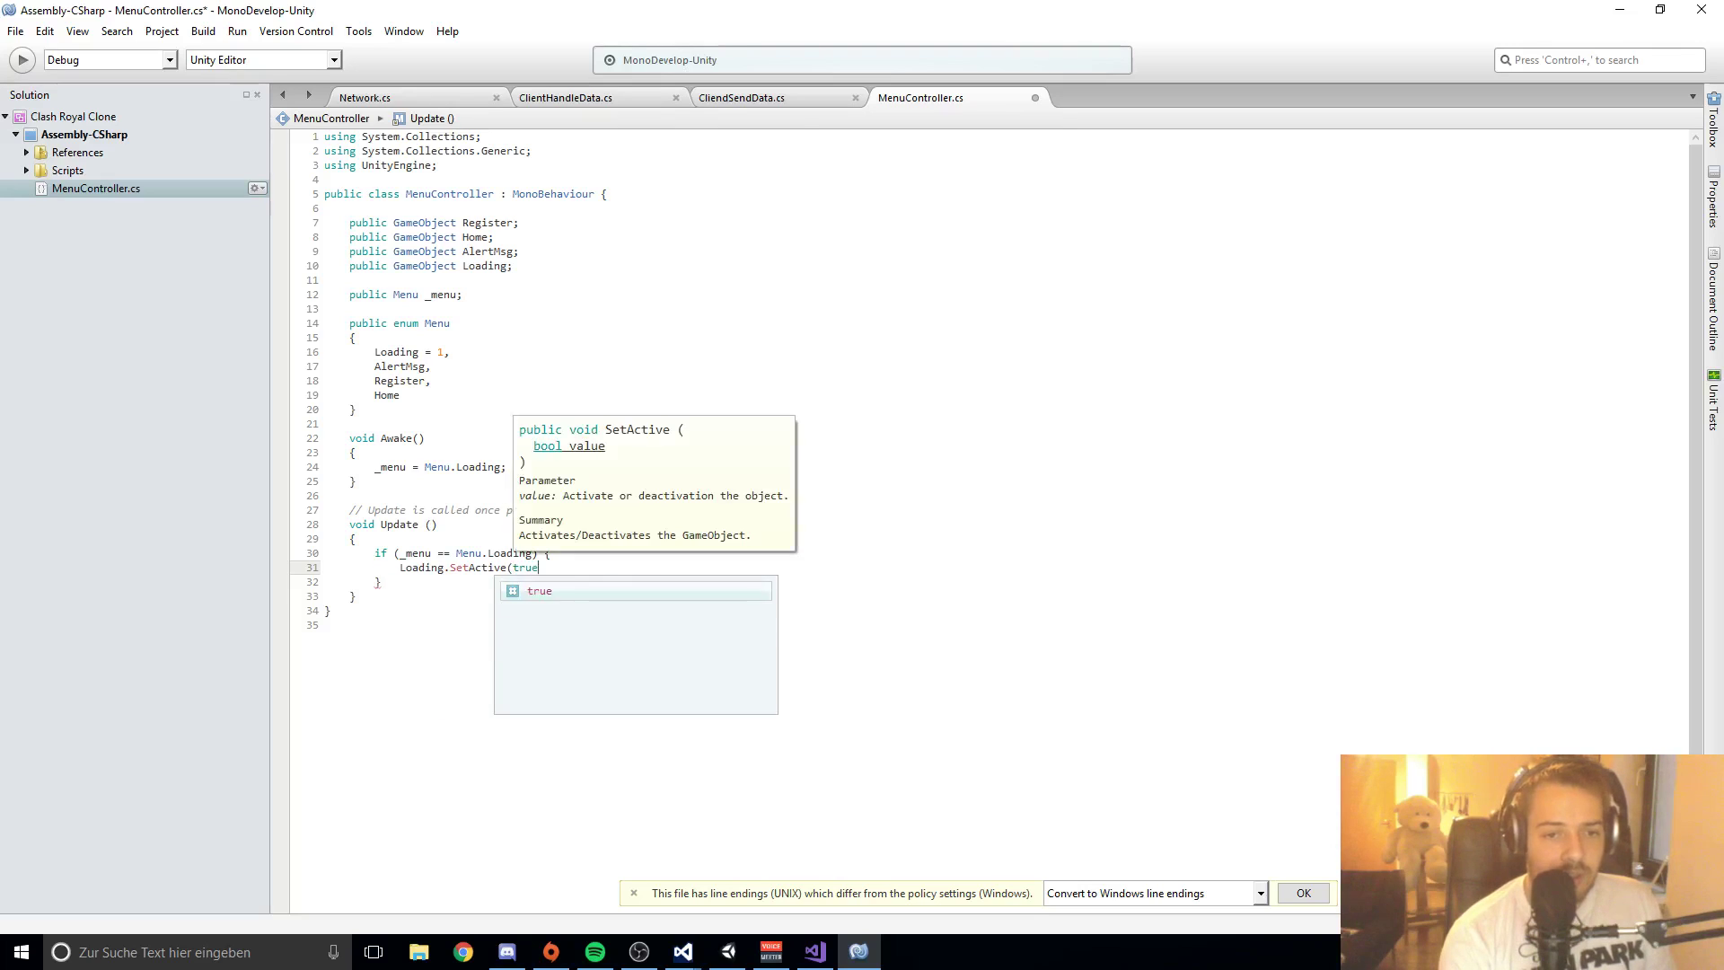
{"action": "type", "text": ");"}
{"action": "key", "text": "Return"}
{"action": "key", "text": "Return"}
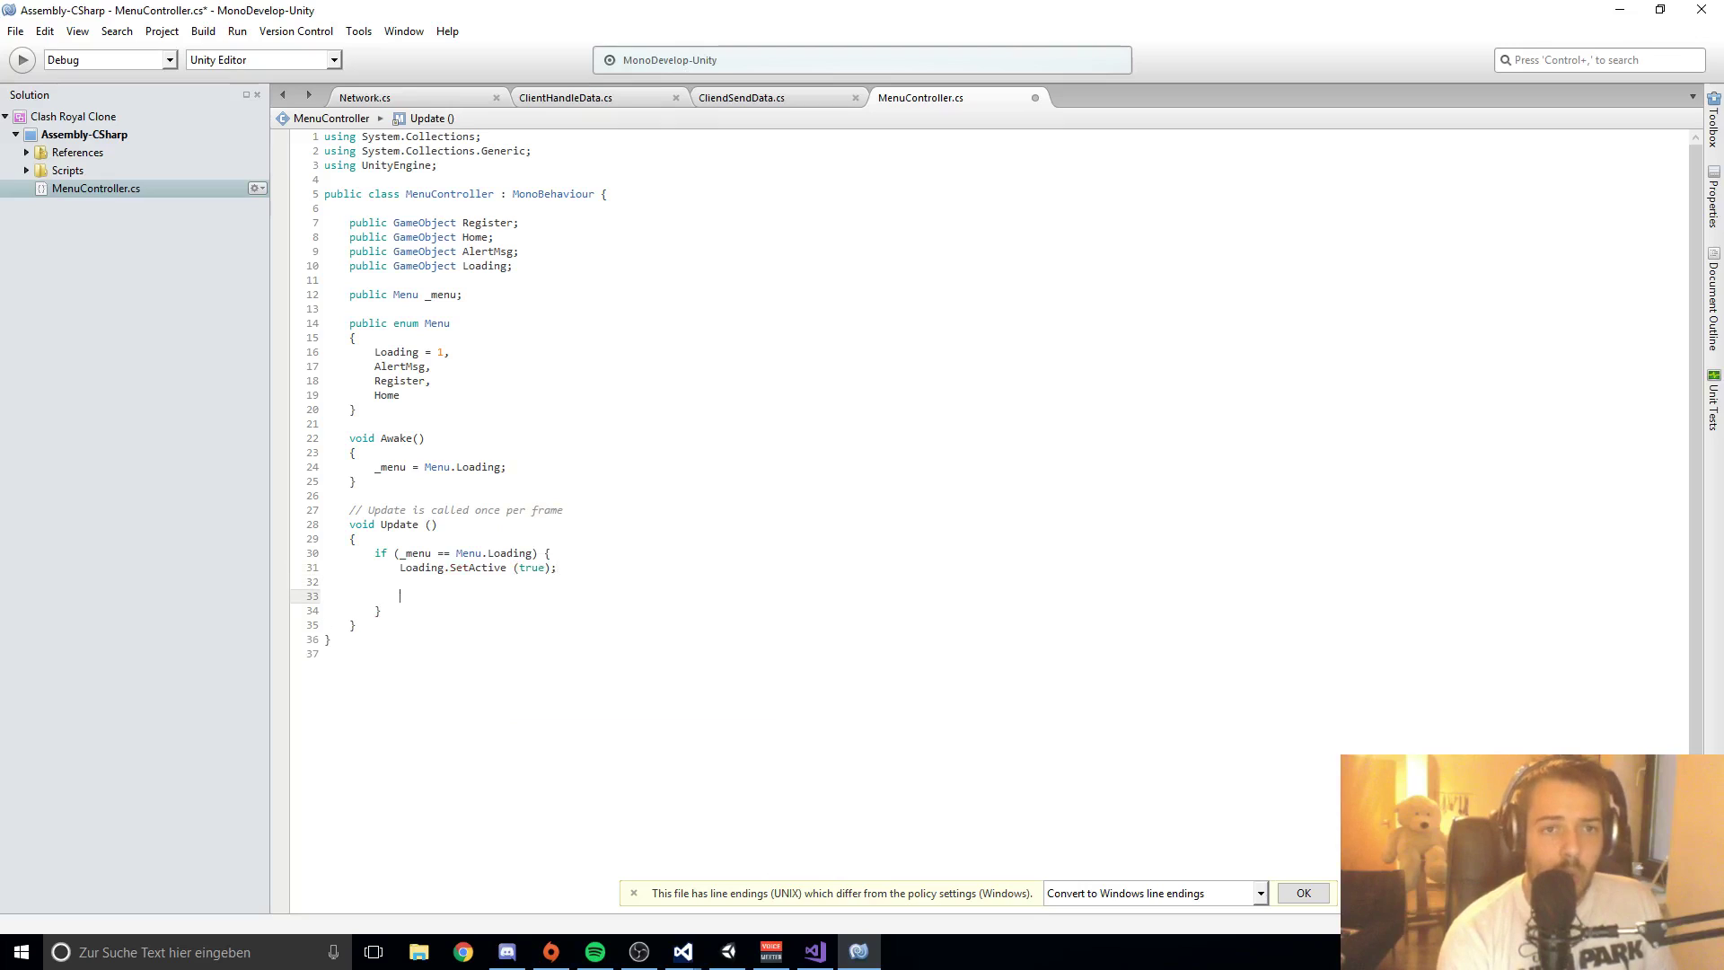
{"action": "type", "text": "Regis"}
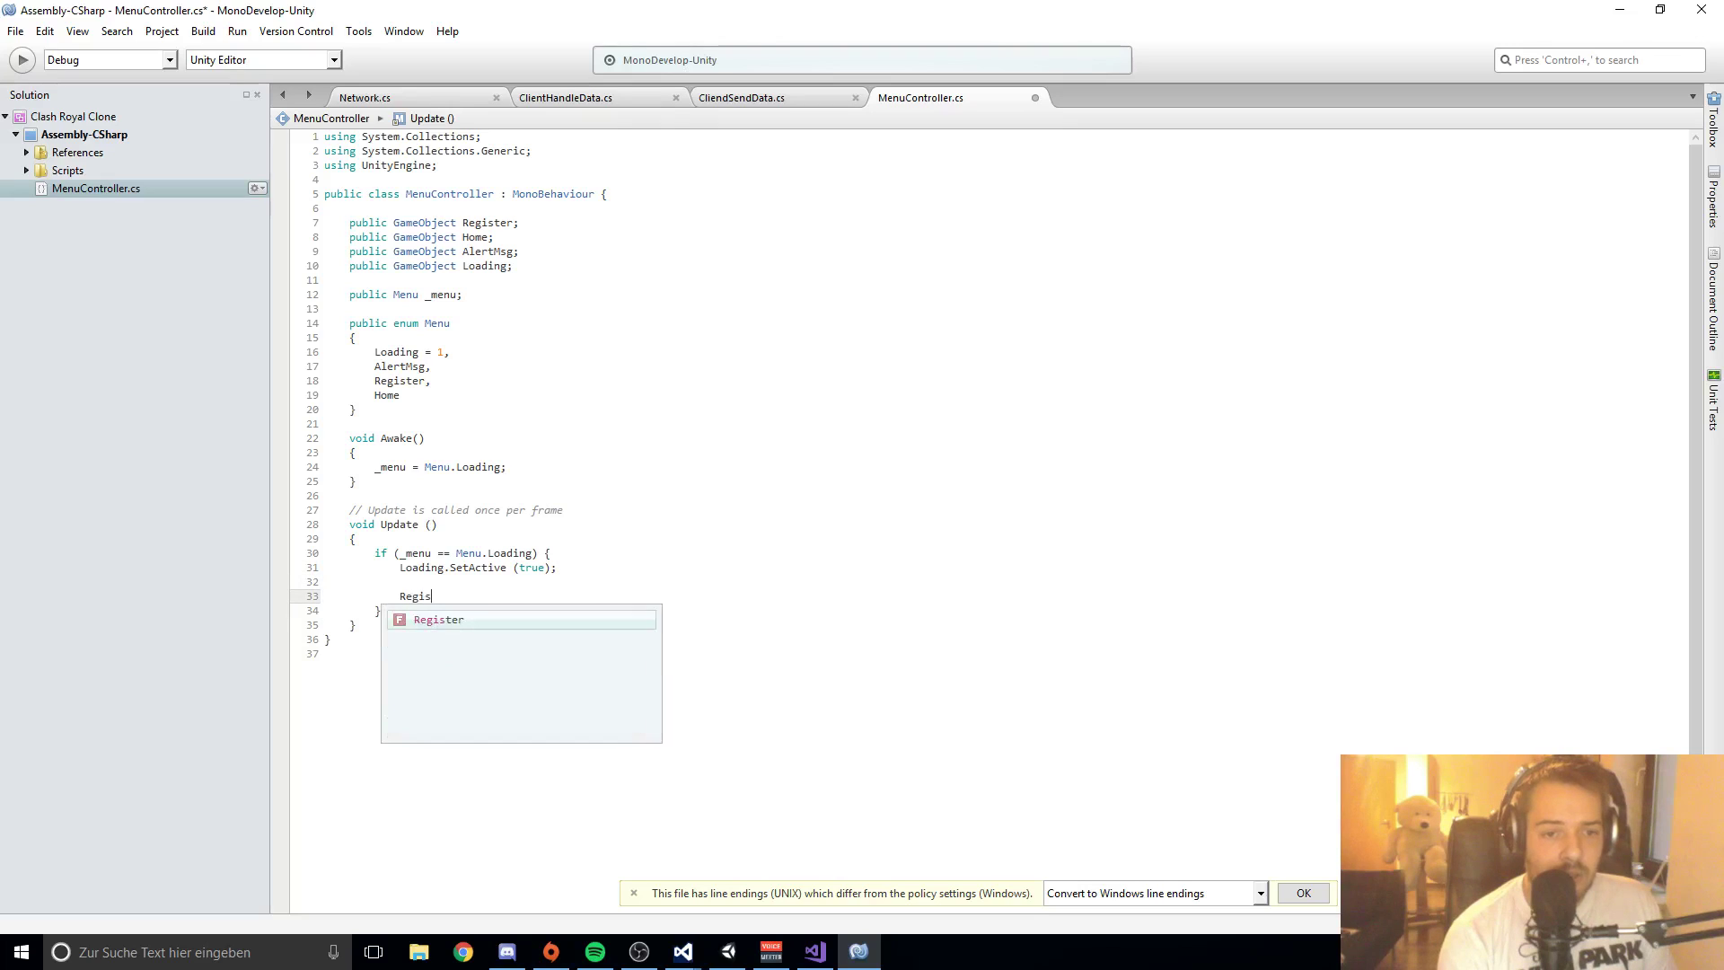
{"action": "type", "text": "ter.S"}
{"action": "key", "text": "Return"}
{"action": "type", "text": "("}
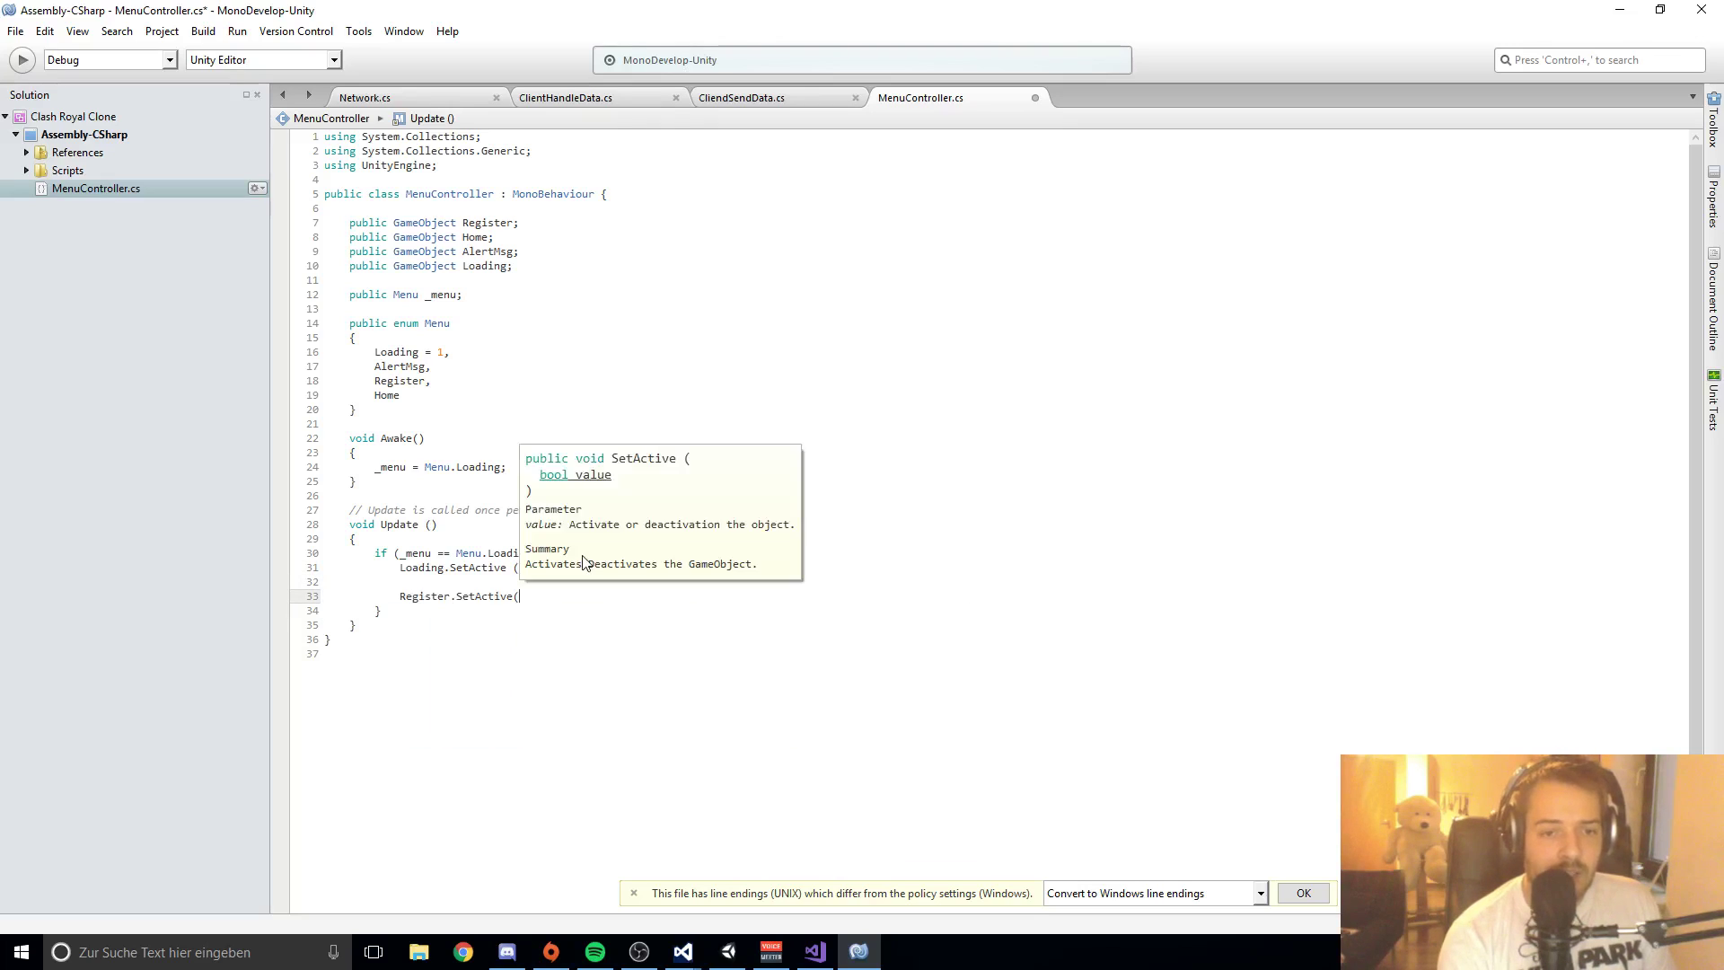
{"action": "type", "text": "false9"}
{"action": "key", "text": "BackSpace"}
{"action": "type", "text": ");"}
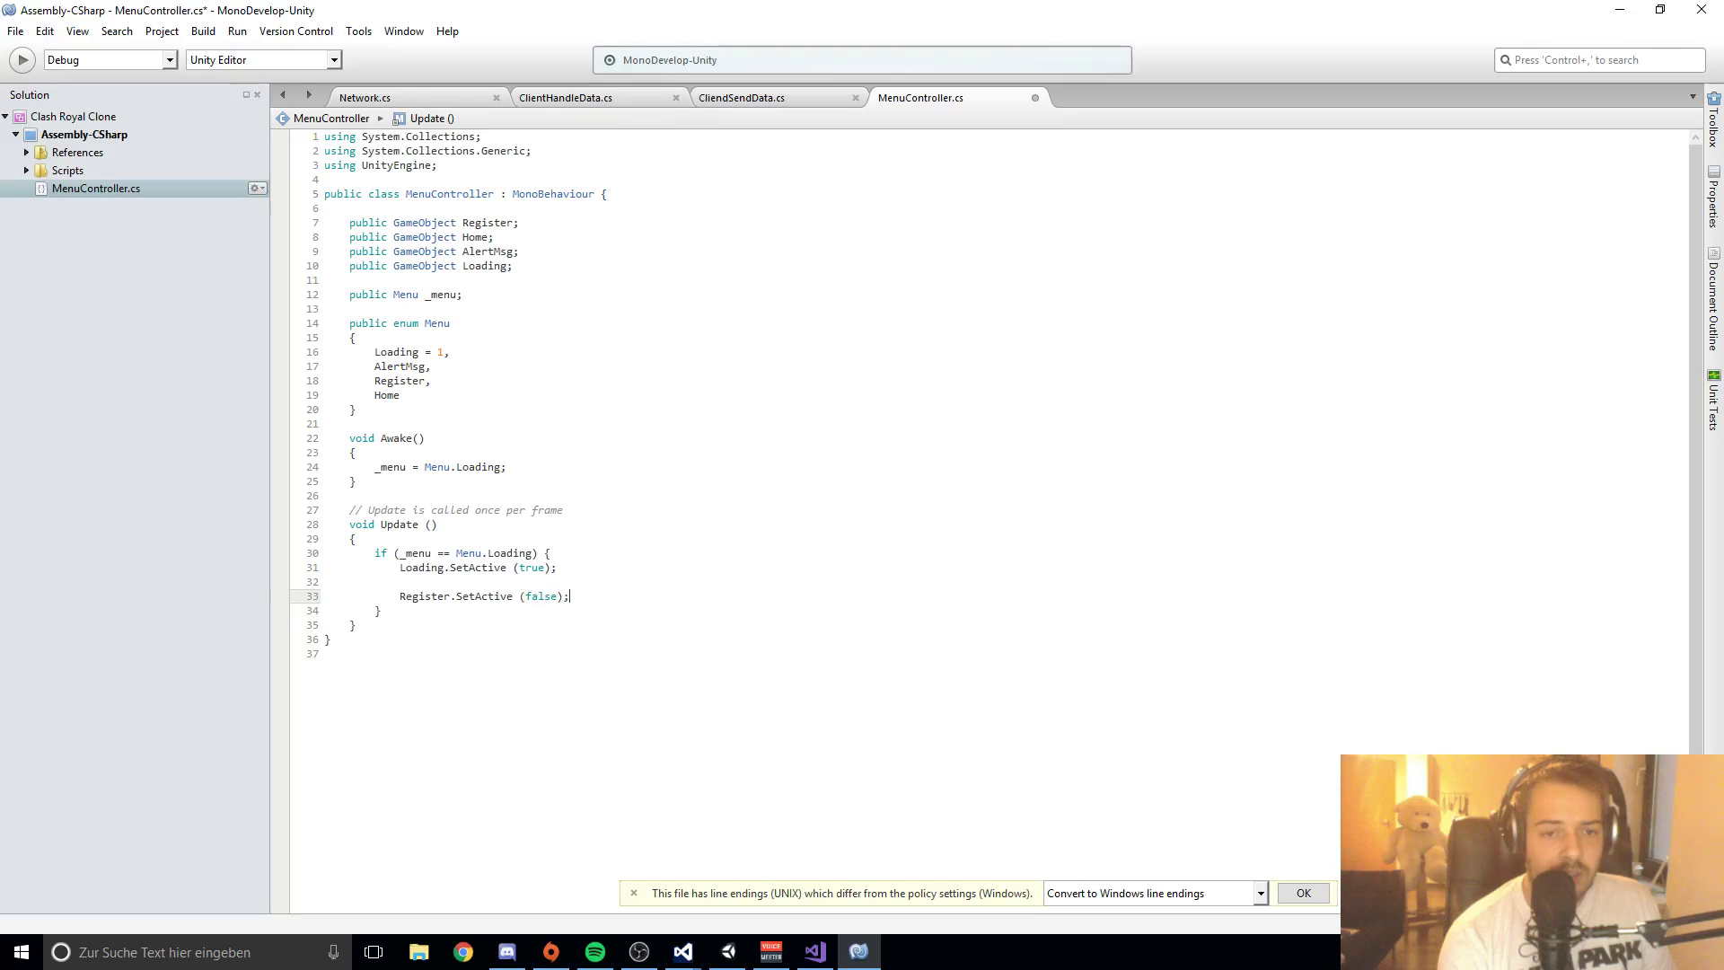
{"action": "key", "text": "Return"}
Step: Add Home.SetActive(false) and AlertMsg.SetActive(false), then save the script
{"action": "type", "text": "Home."}
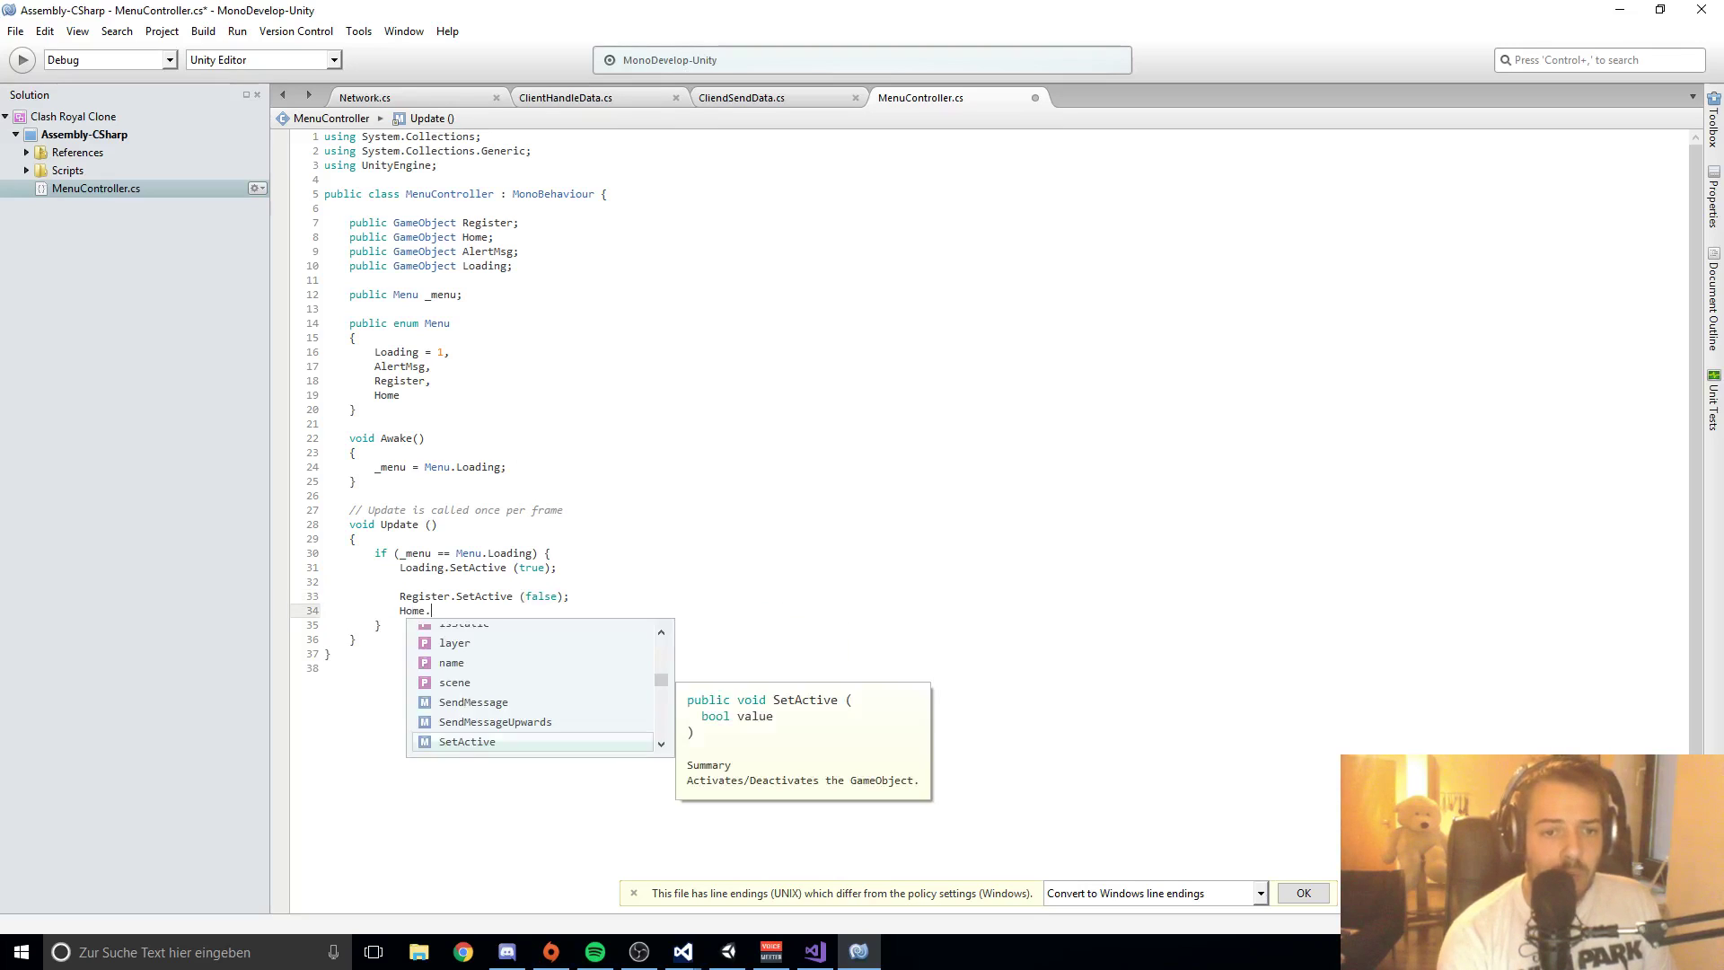
{"action": "type", "text": "Set"}
{"action": "key", "text": "Return"}
{"action": "type", "text": "(fals"}
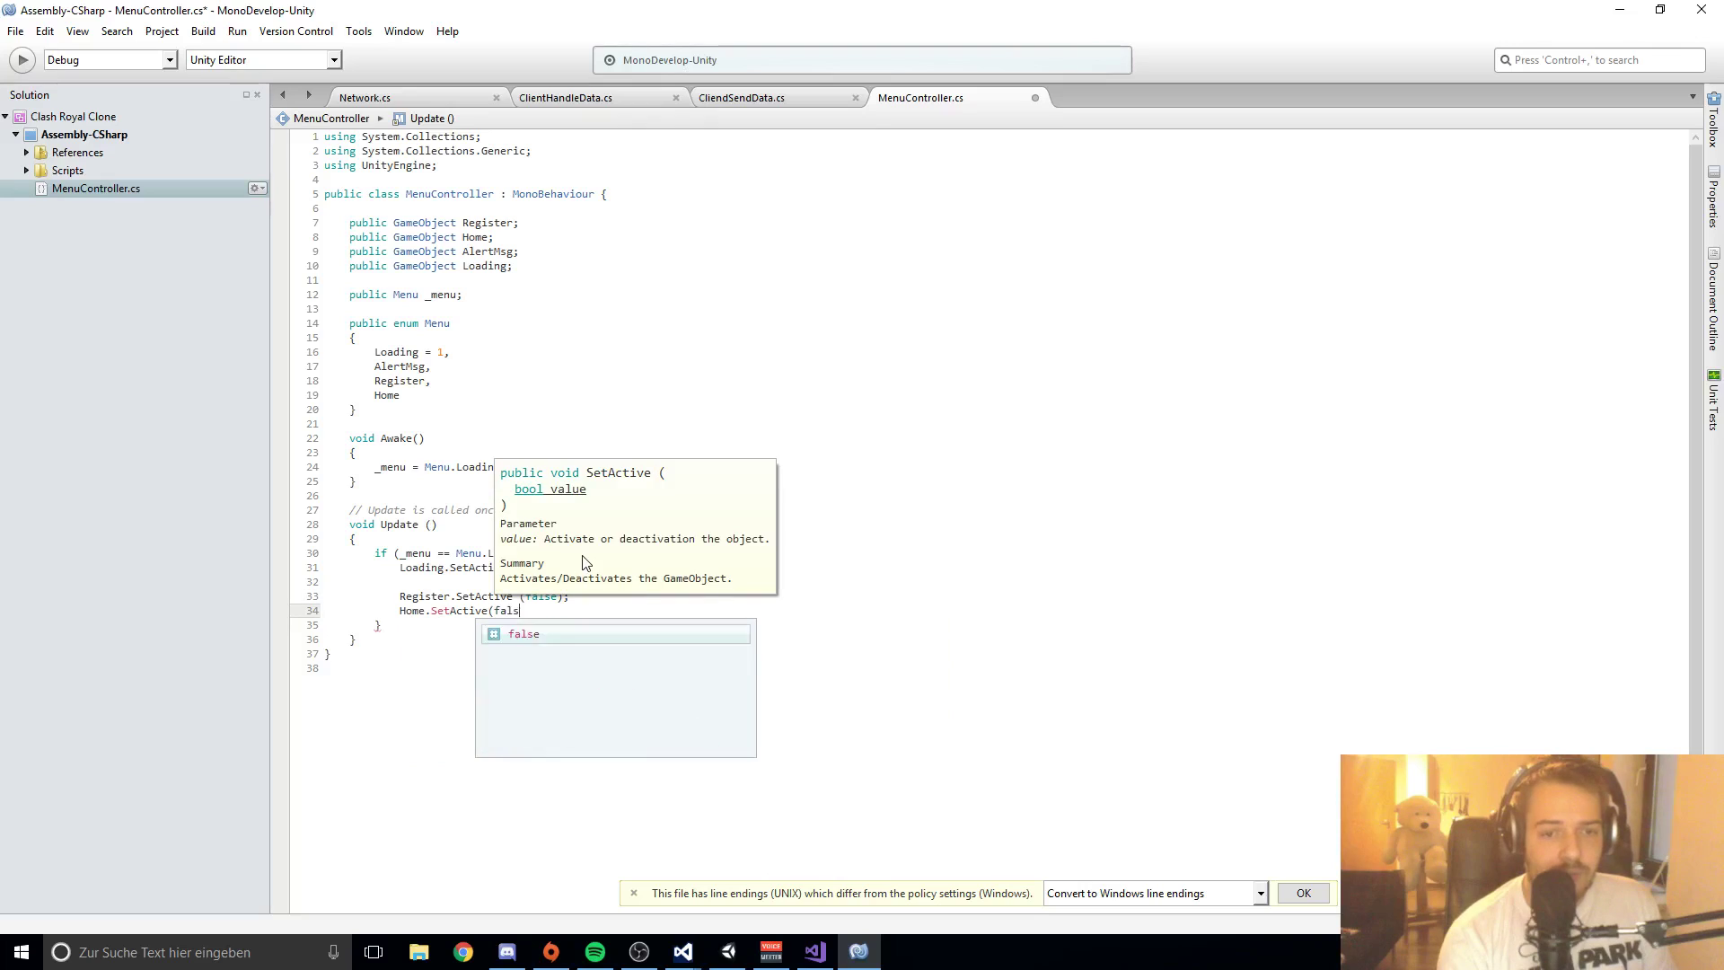
{"action": "type", "text": "e);"}
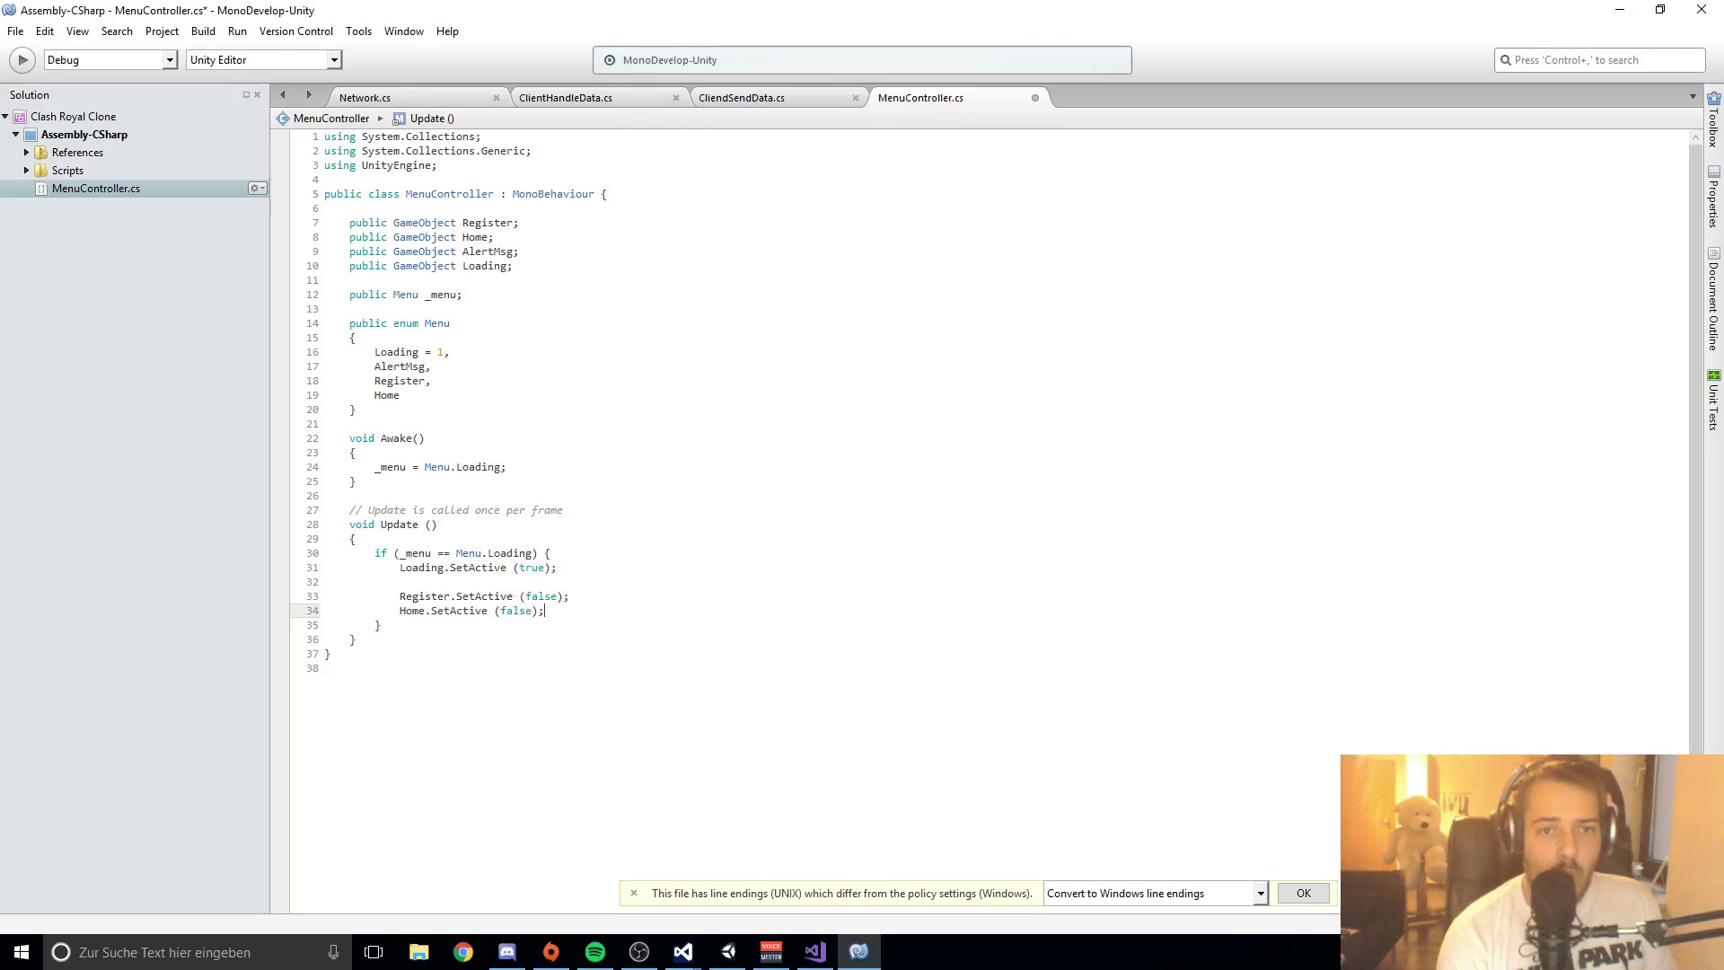
{"action": "key", "text": "Return"}
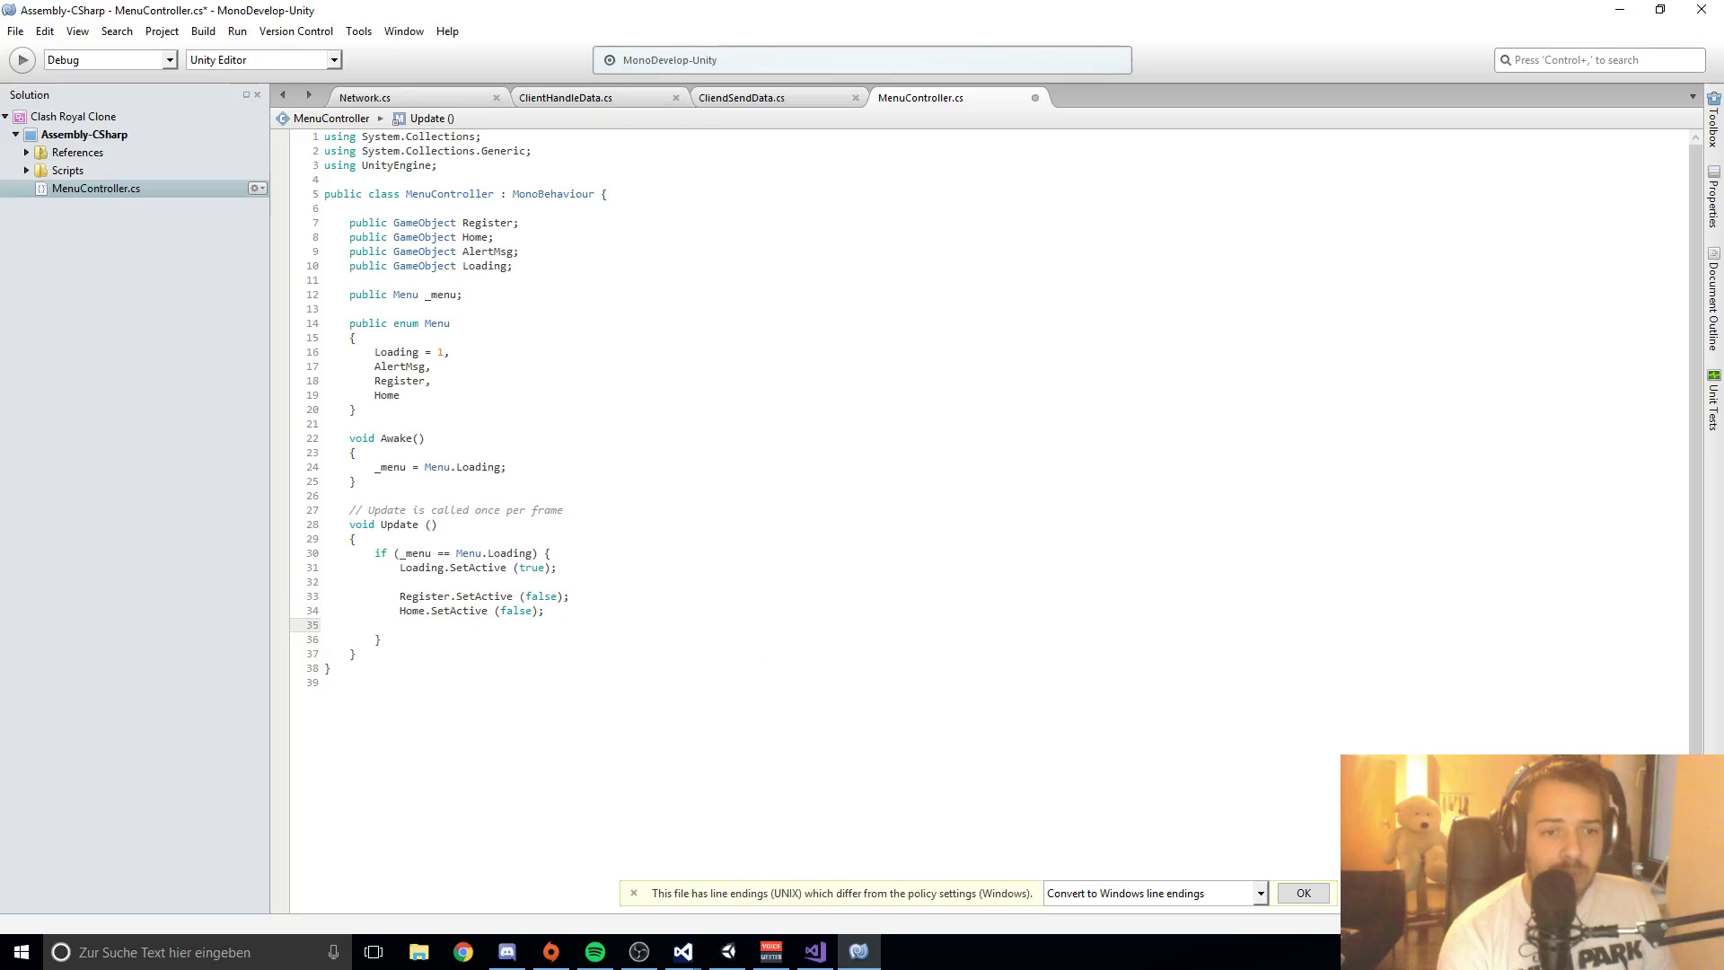
{"action": "type", "text": "AlertMsg.Set"}
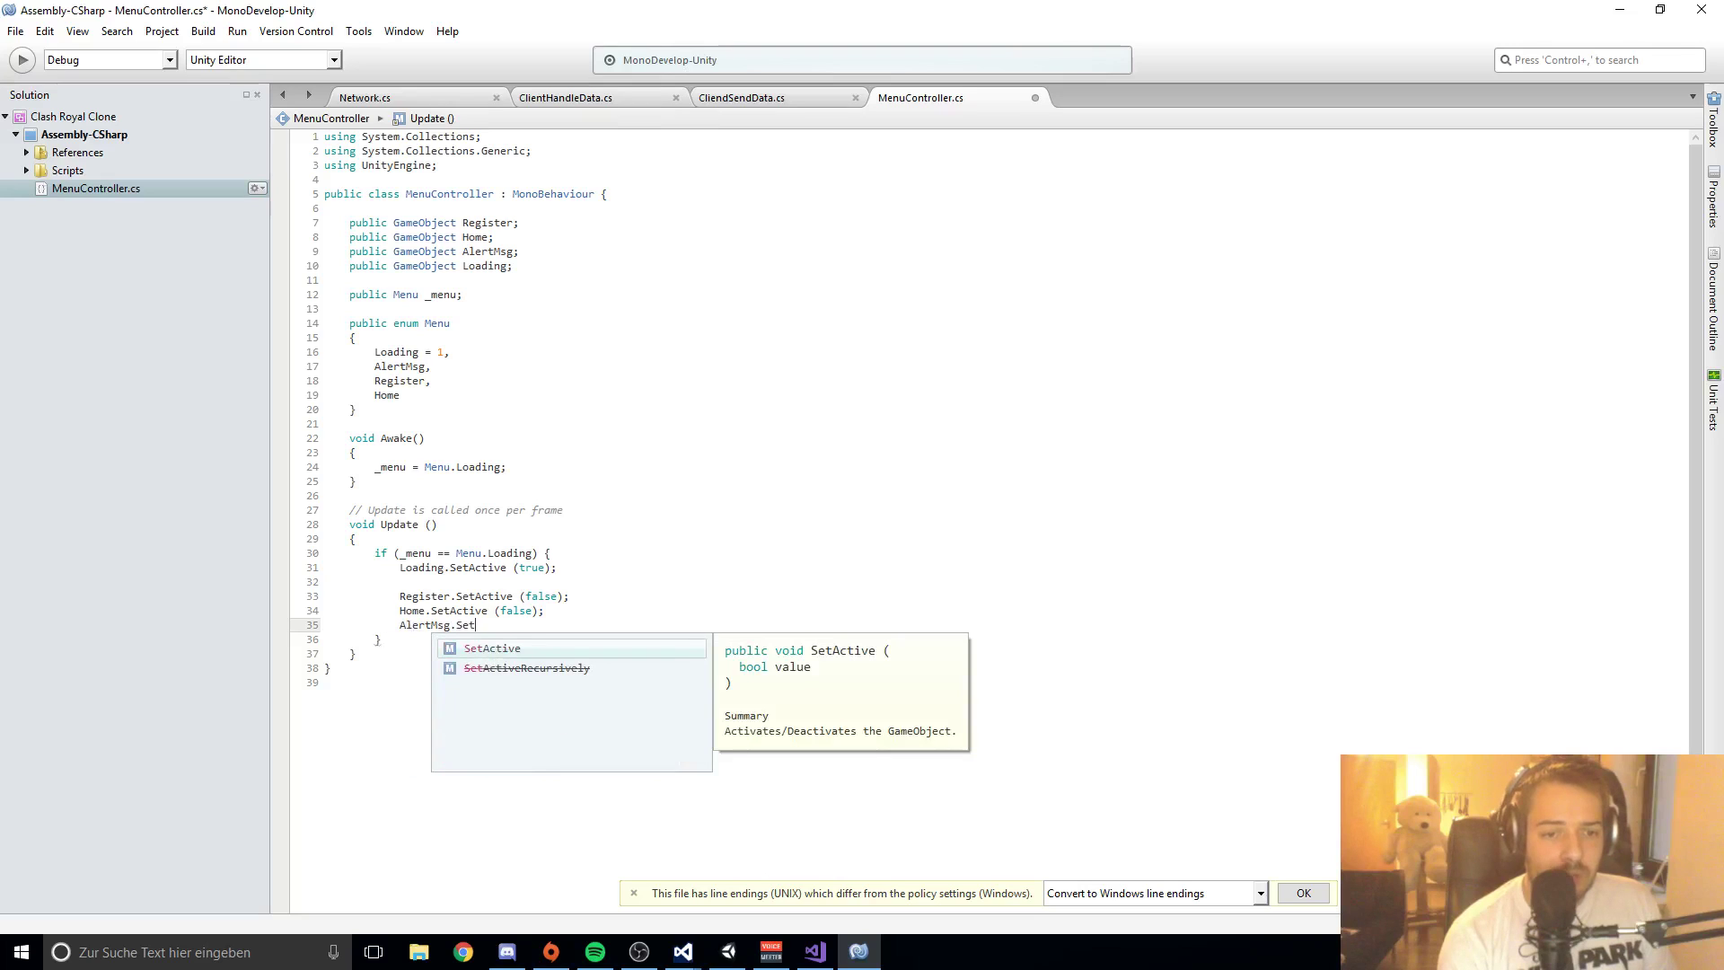
{"action": "type", "text": "Active (false);"}
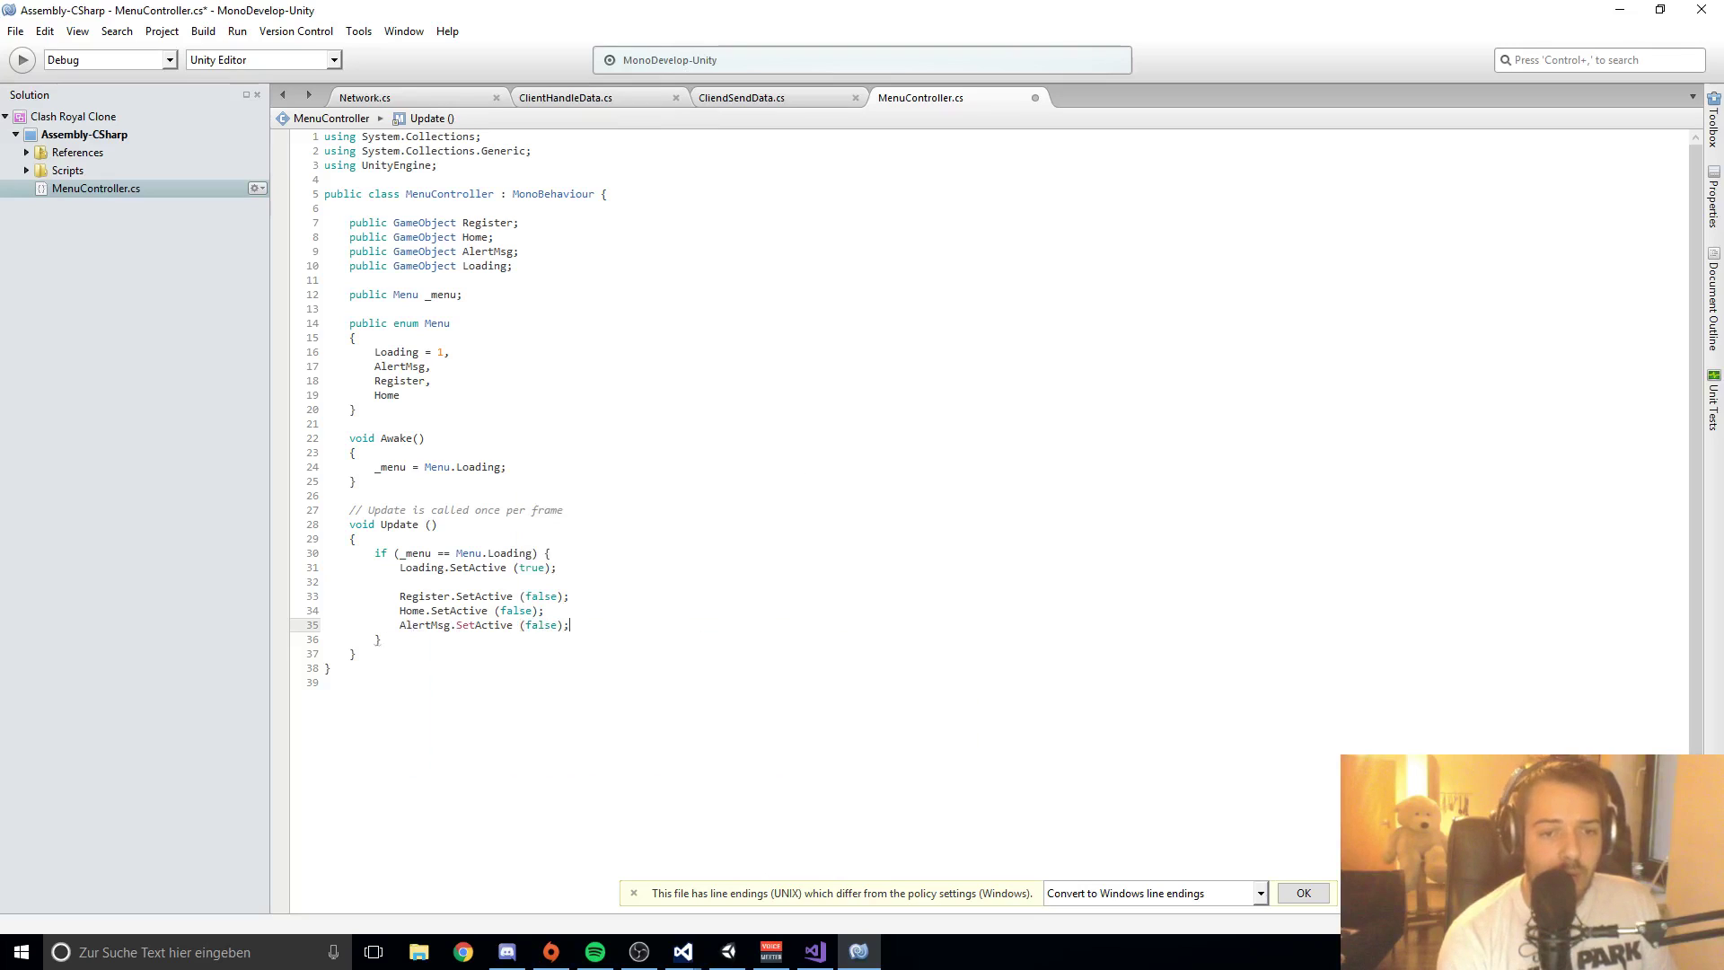
{"action": "key", "text": "ctrl+s"}
{"action": "left_click", "coordinate": [378, 639]}
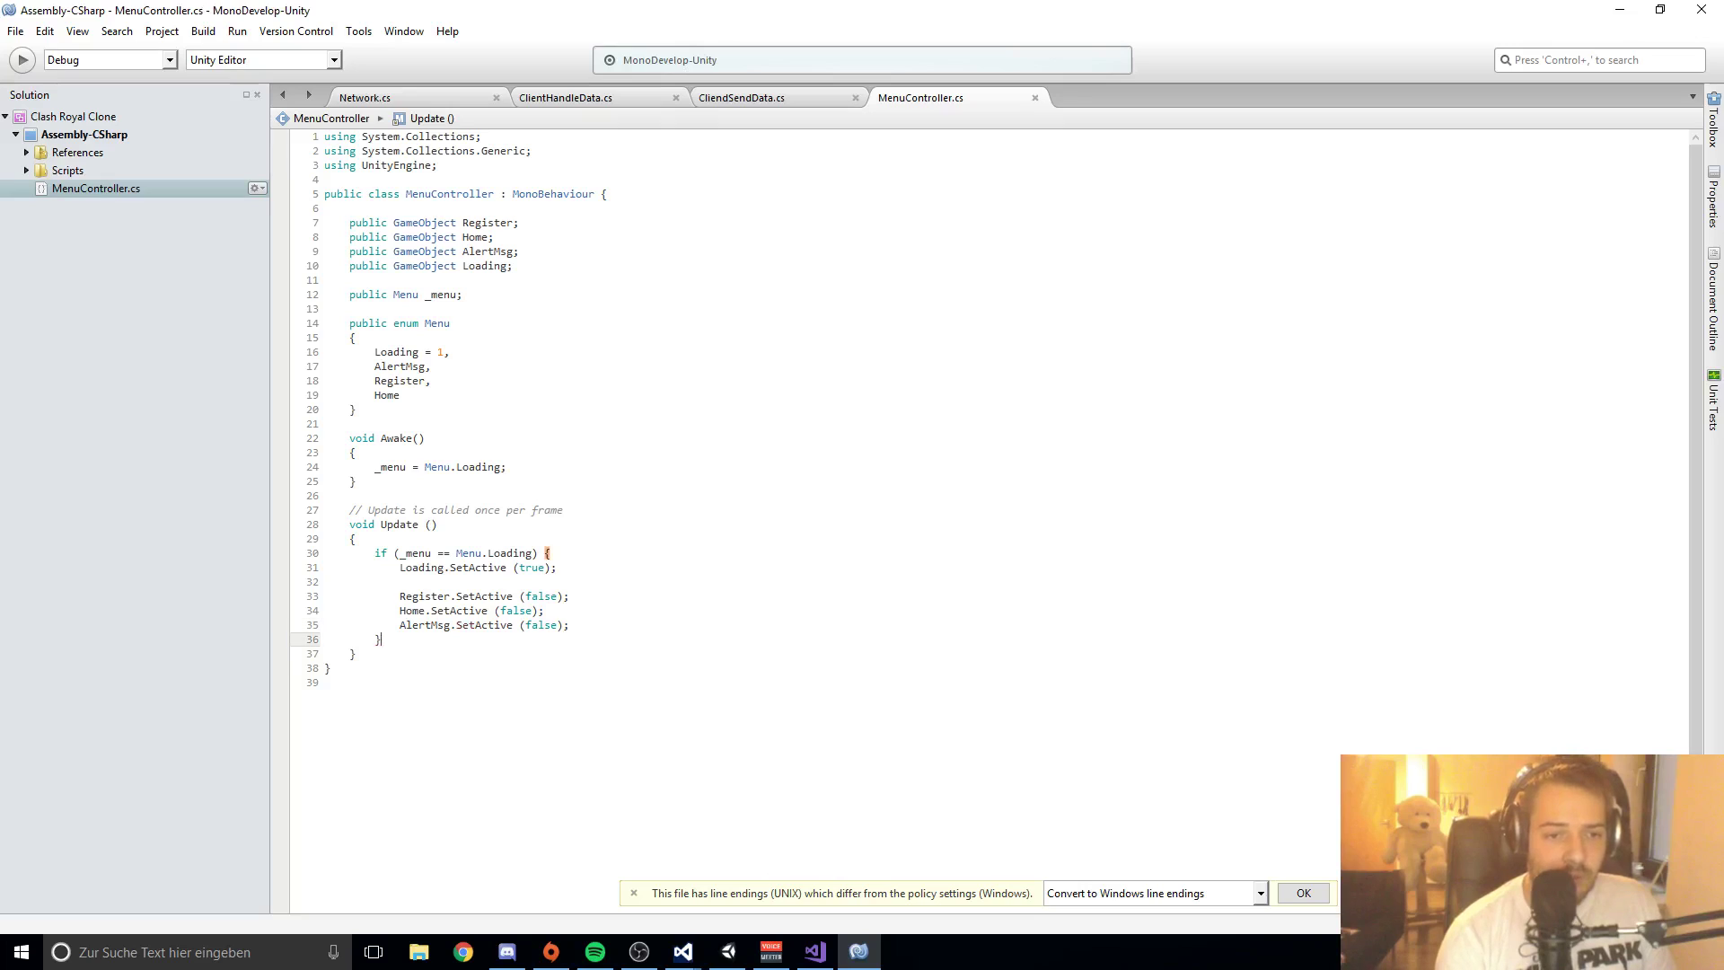
{"action": "key", "text": "Return"}
Step: Below the first block, write the condition if (_menu = Menu.AlertMsg) with an empty brace block
{"action": "type", "text": "if/"}
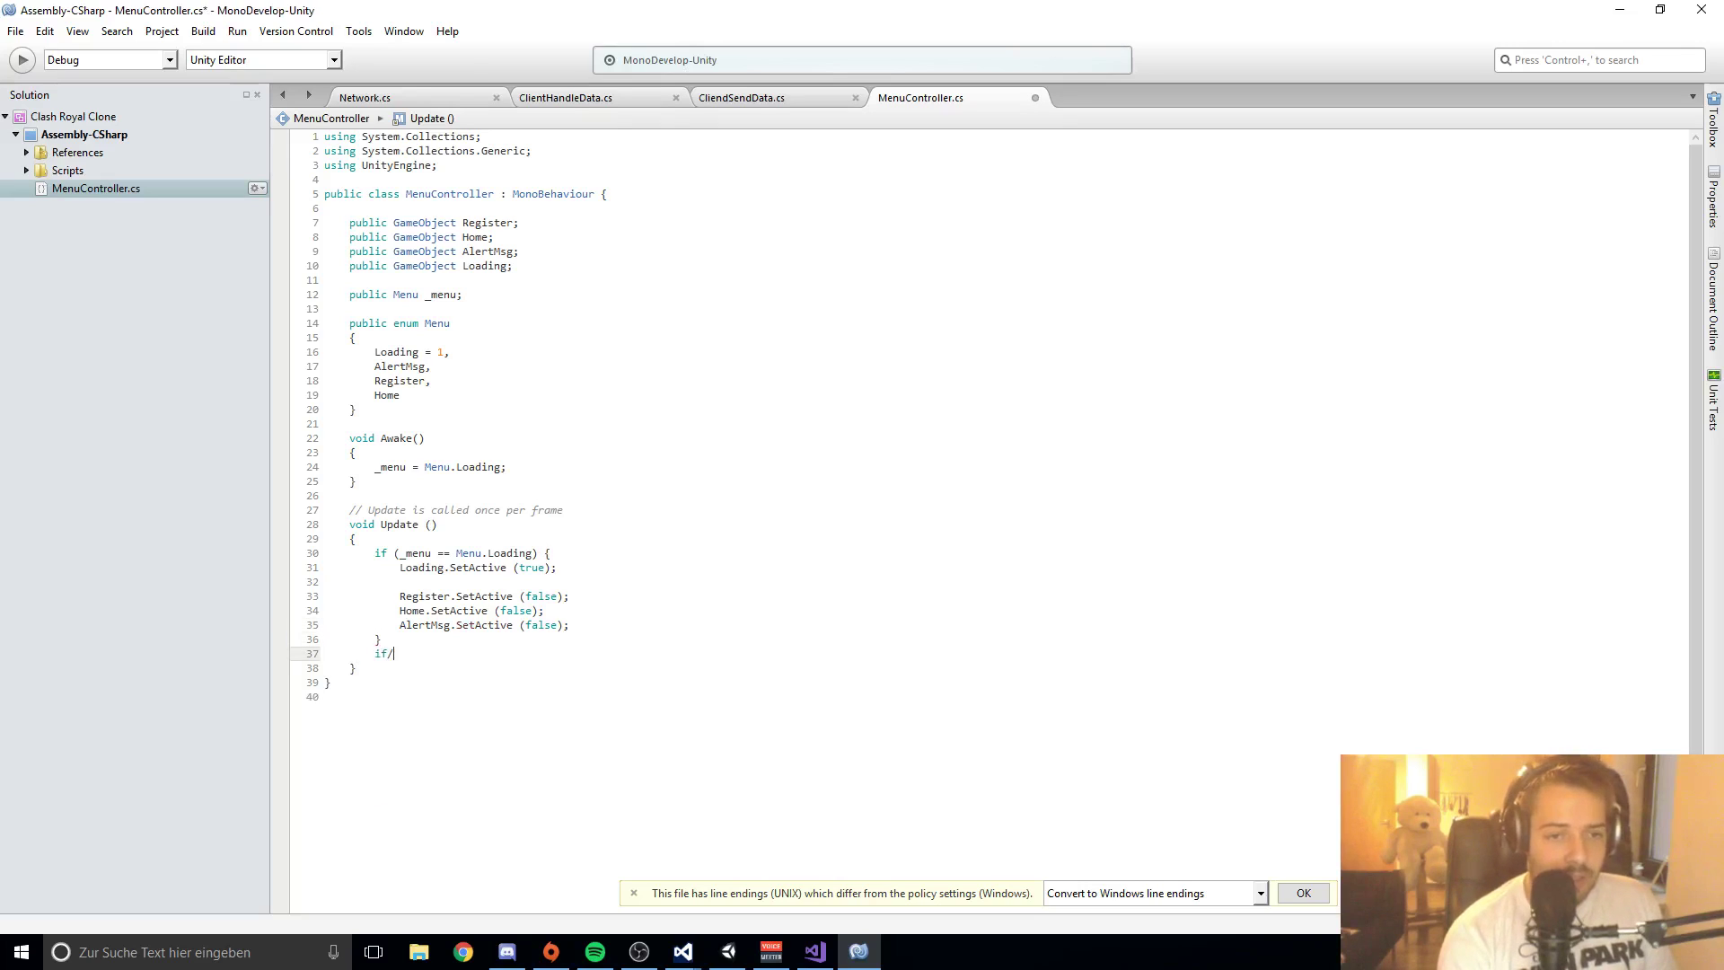
{"action": "key", "text": "BackSpace"}
{"action": "type", "text": "(_"}
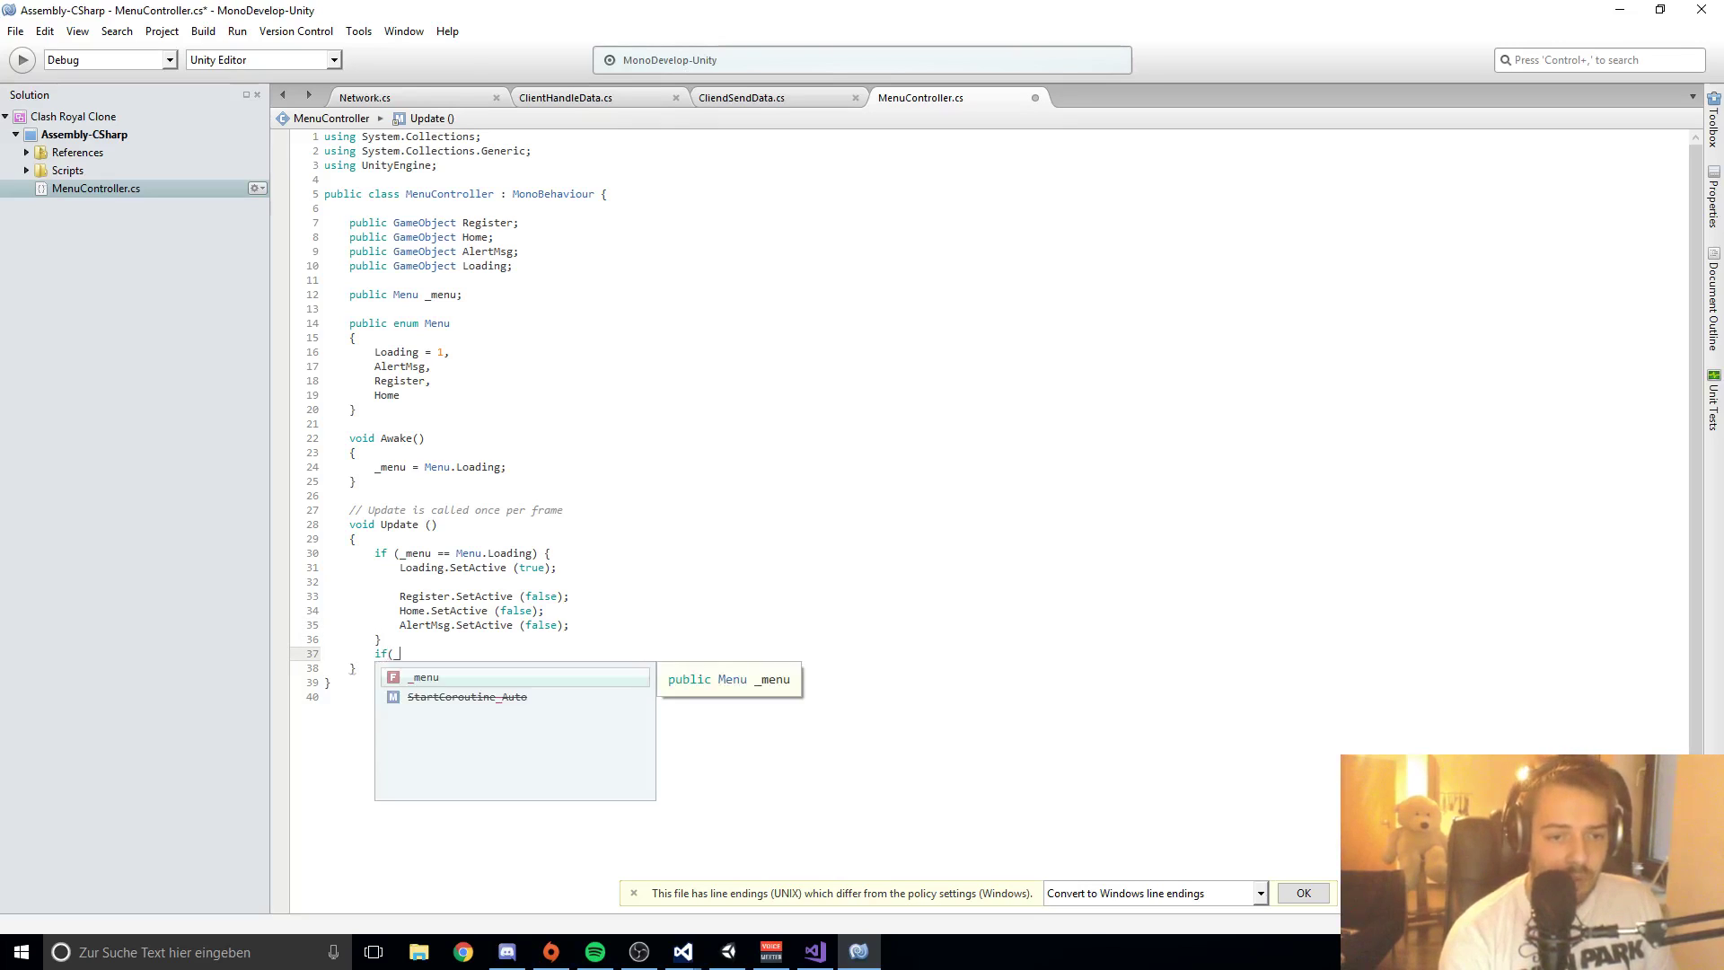
{"action": "type", "text": "menu="}
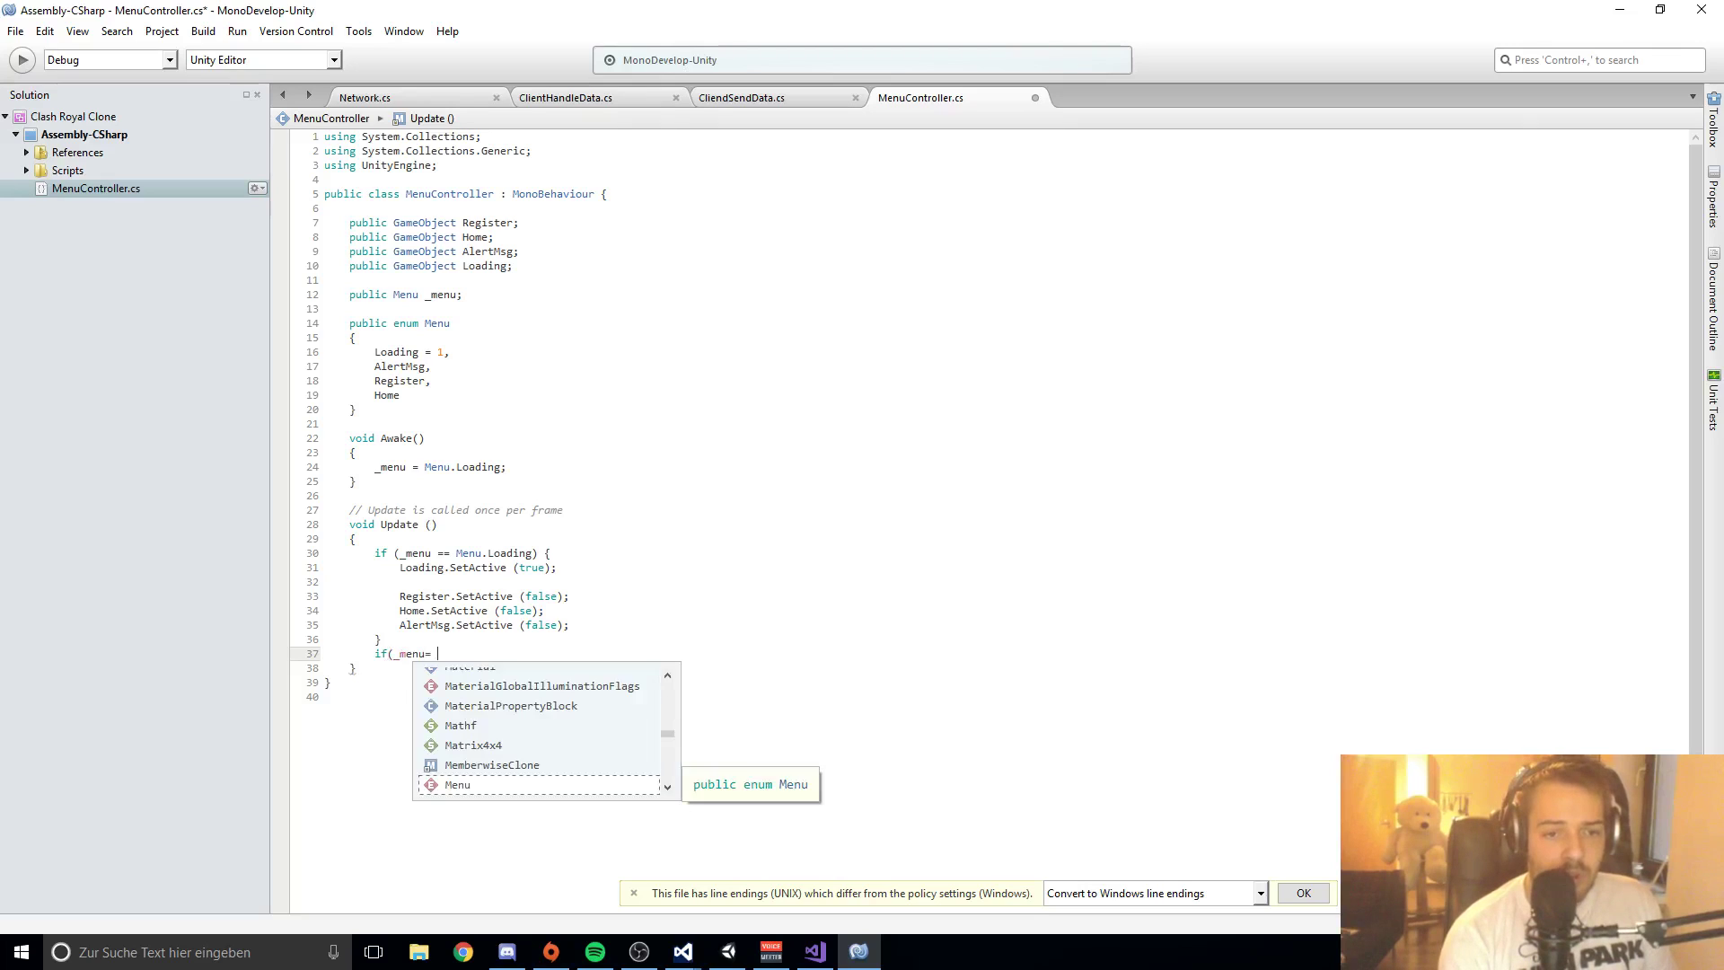
{"action": "key", "text": "Escape"}
{"action": "type", "text": "Menu"}
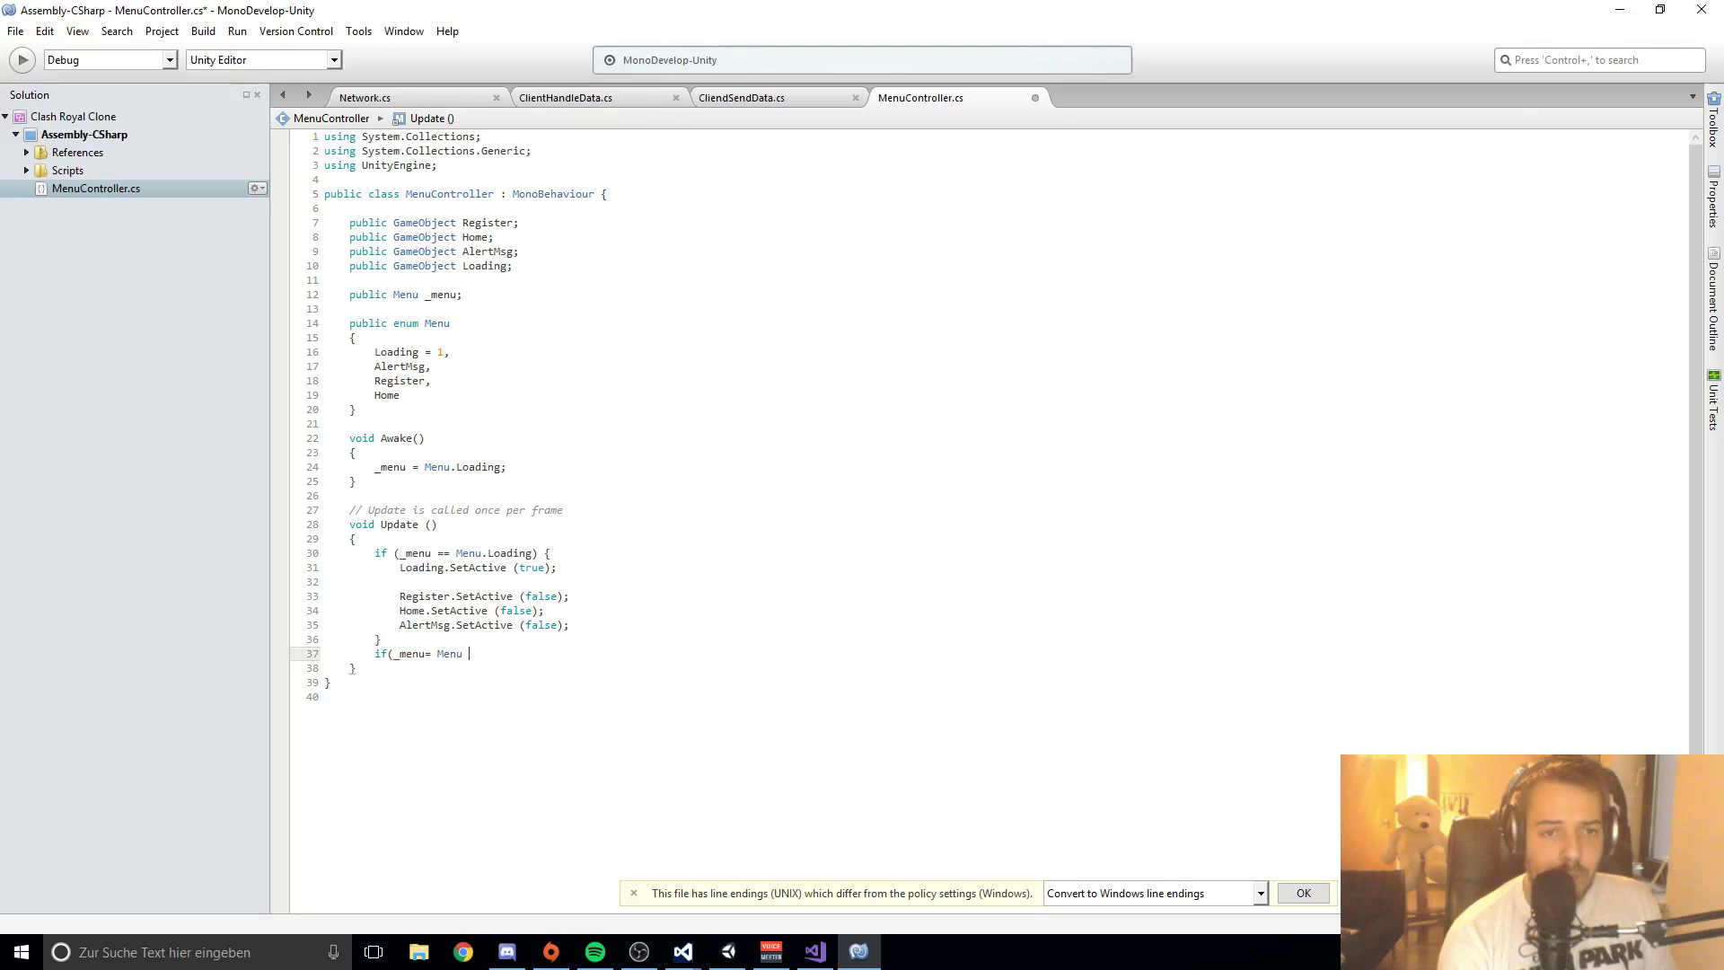
{"action": "type", "text": " .Al"}
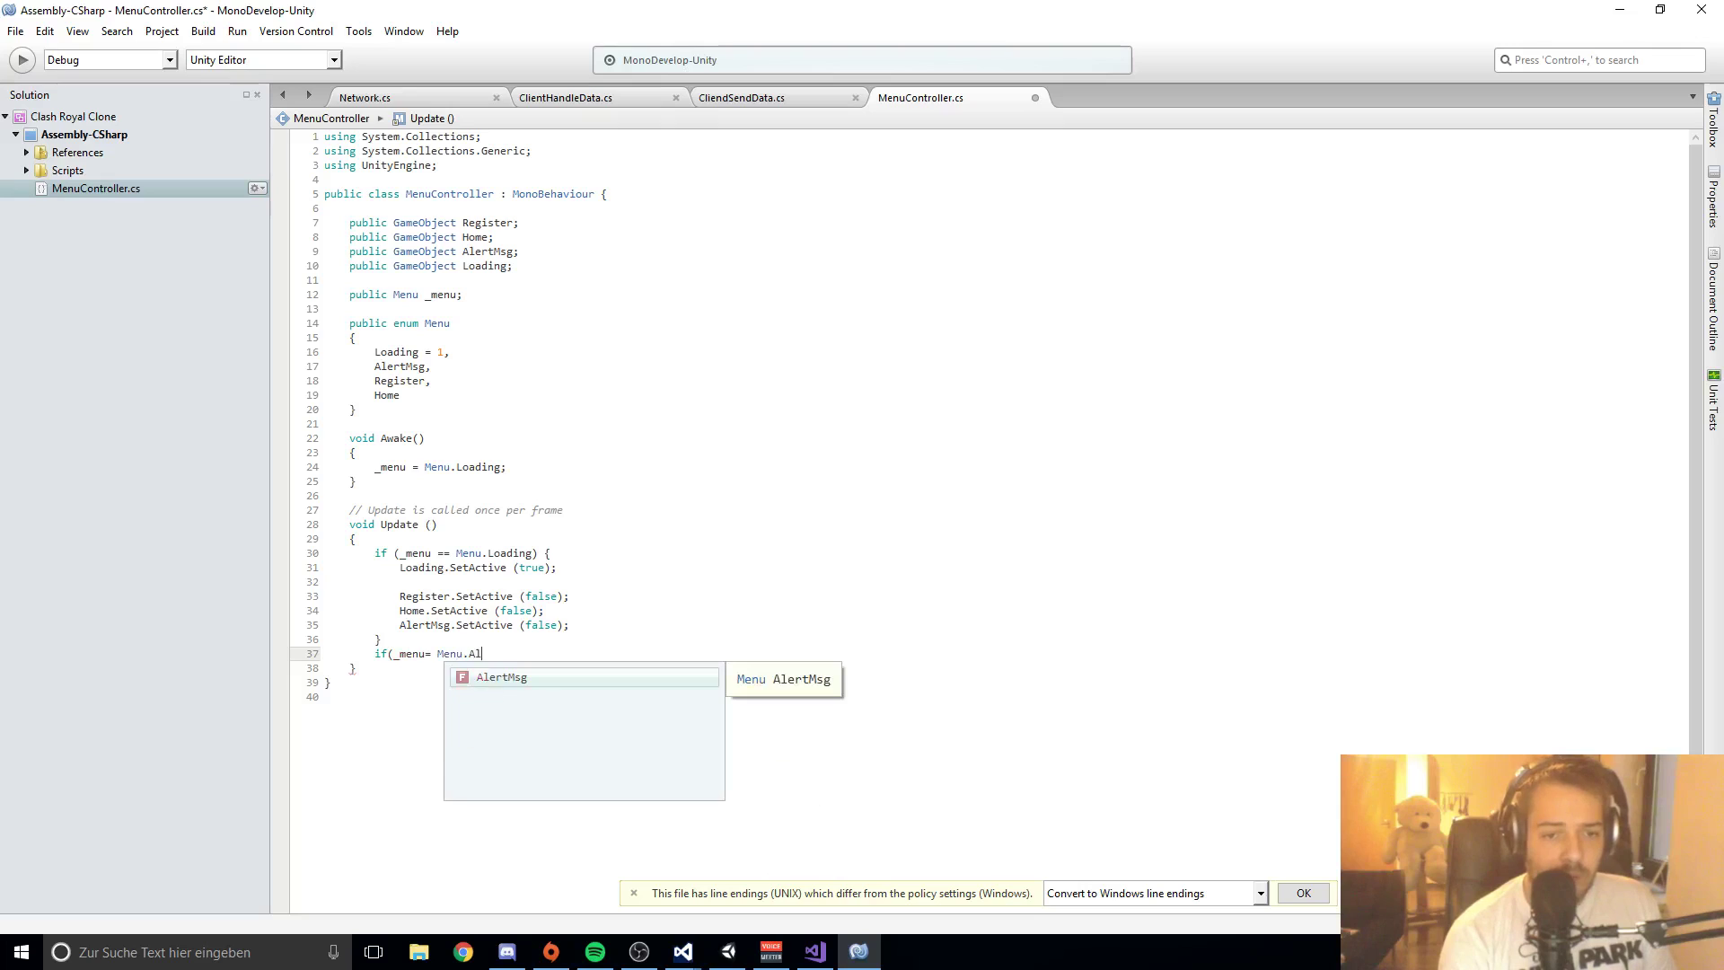
{"action": "type", "text": ")"}
{"action": "key", "text": "Return"}
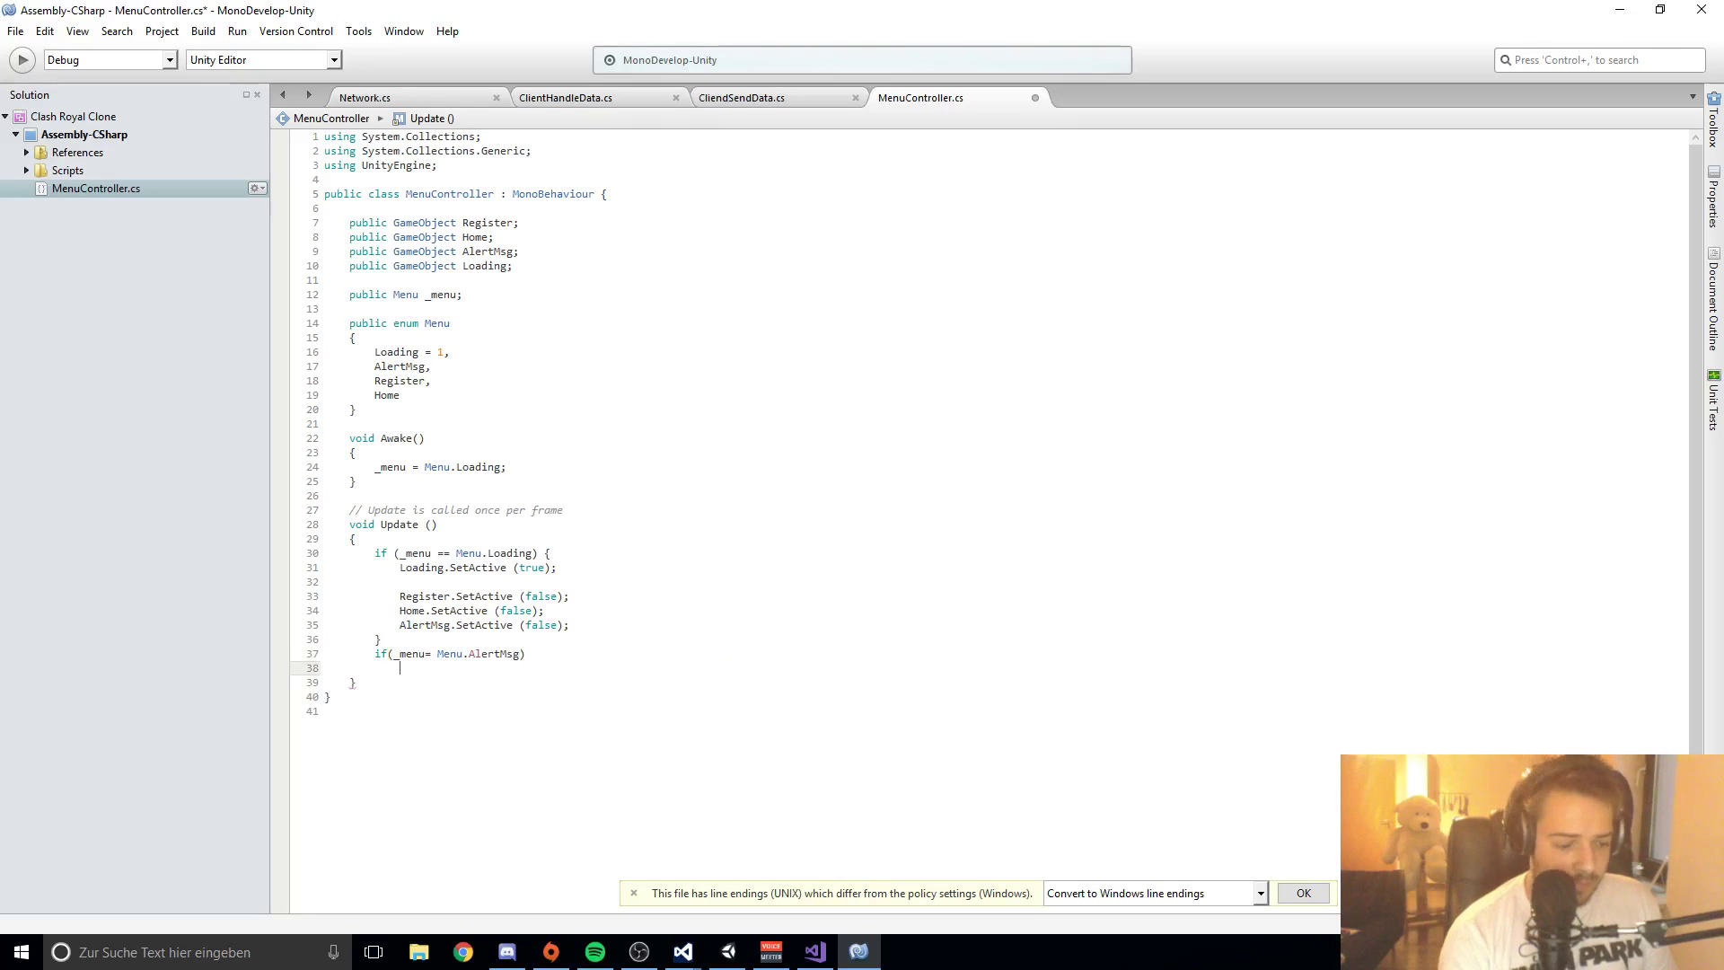
{"action": "type", "text": "{"}
{"action": "key", "text": "Return"}
{"action": "type", "text": "}"}
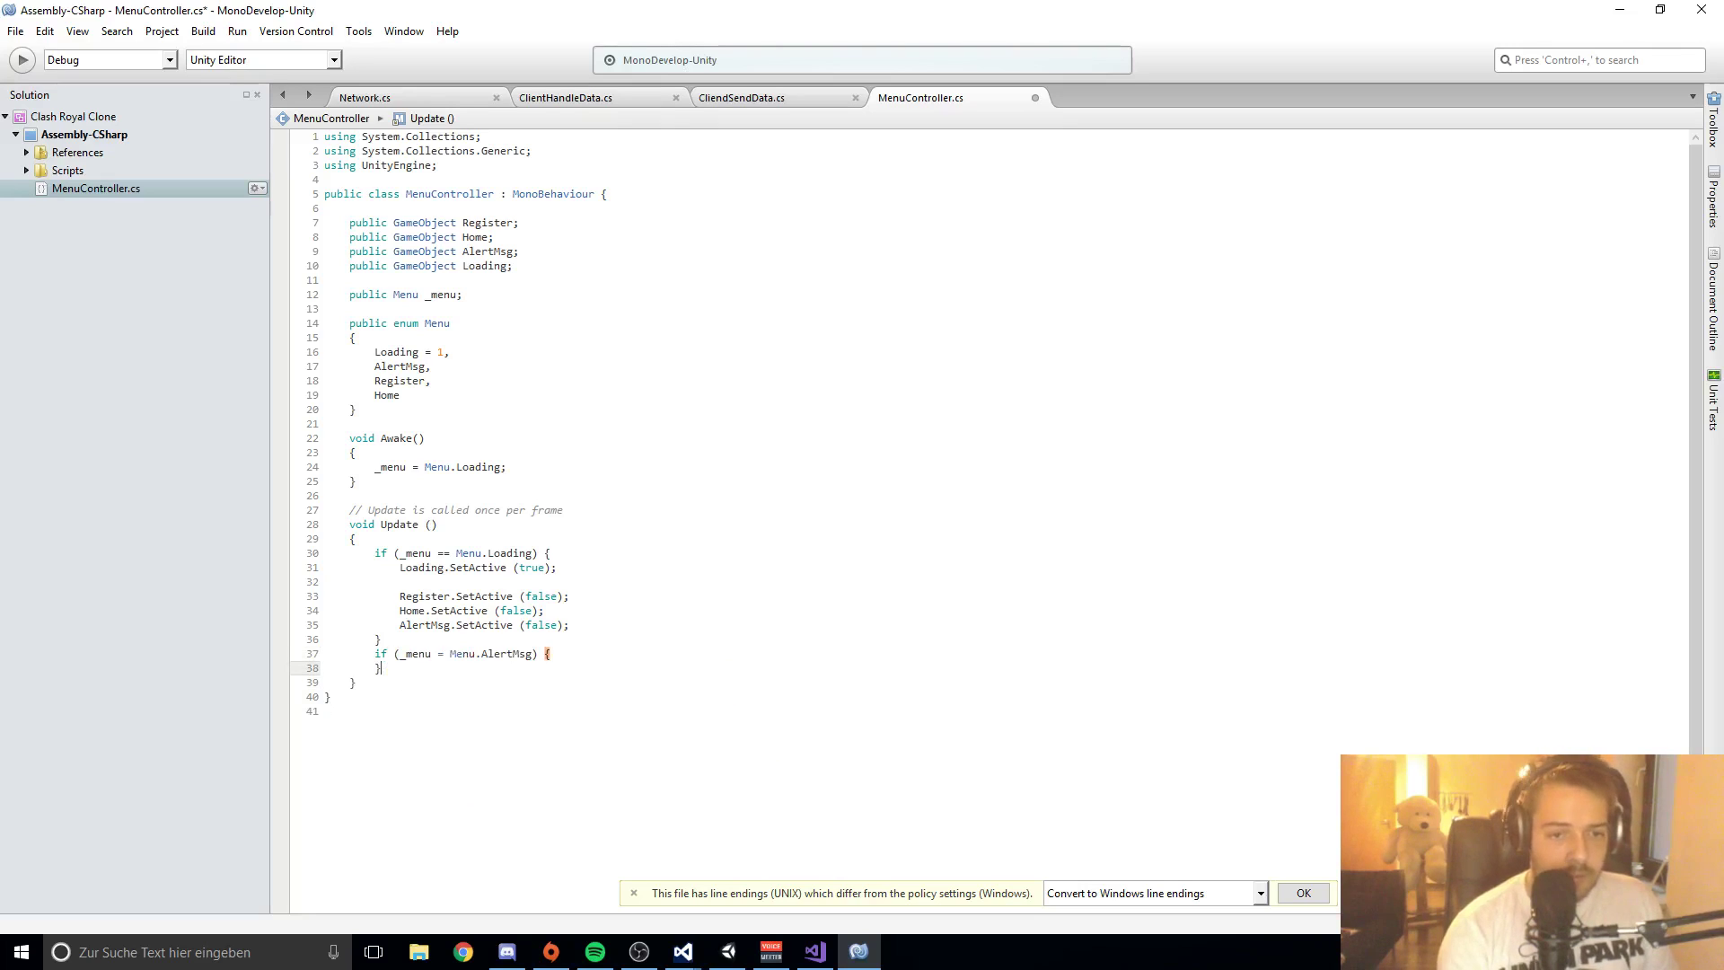
Step: Fill the block with AlertMsg.SetActive(true); and save the script
{"action": "left_click", "coordinate": [595, 660]}
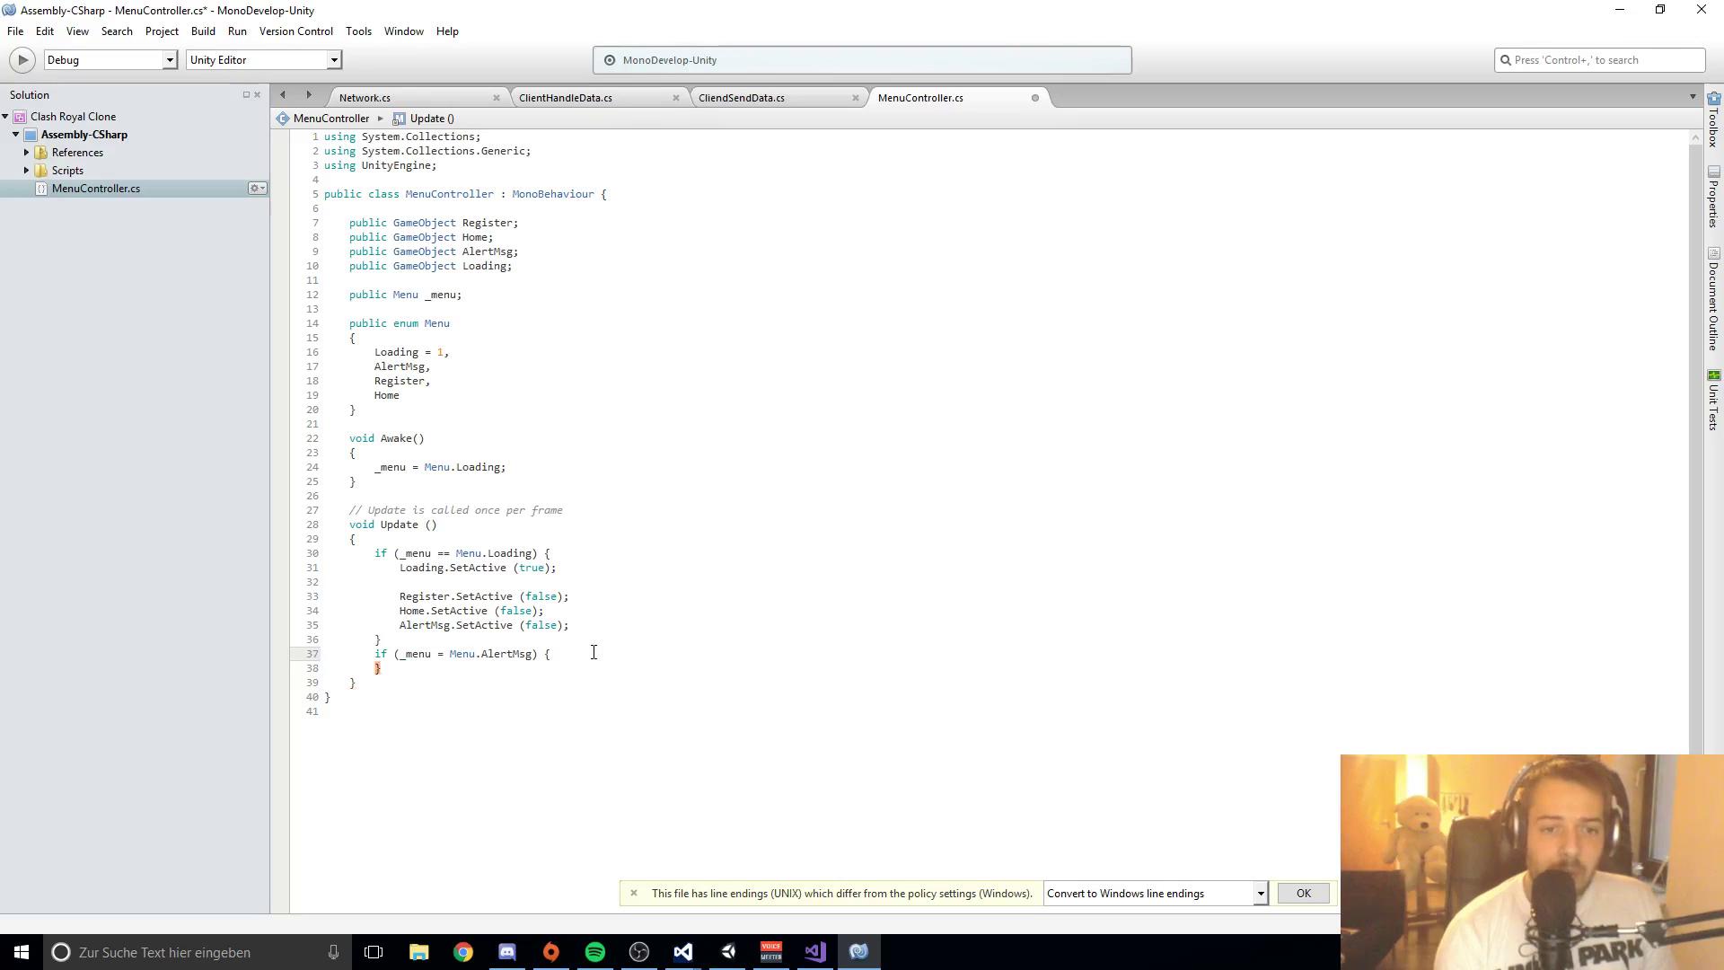
{"action": "key", "text": "Return"}
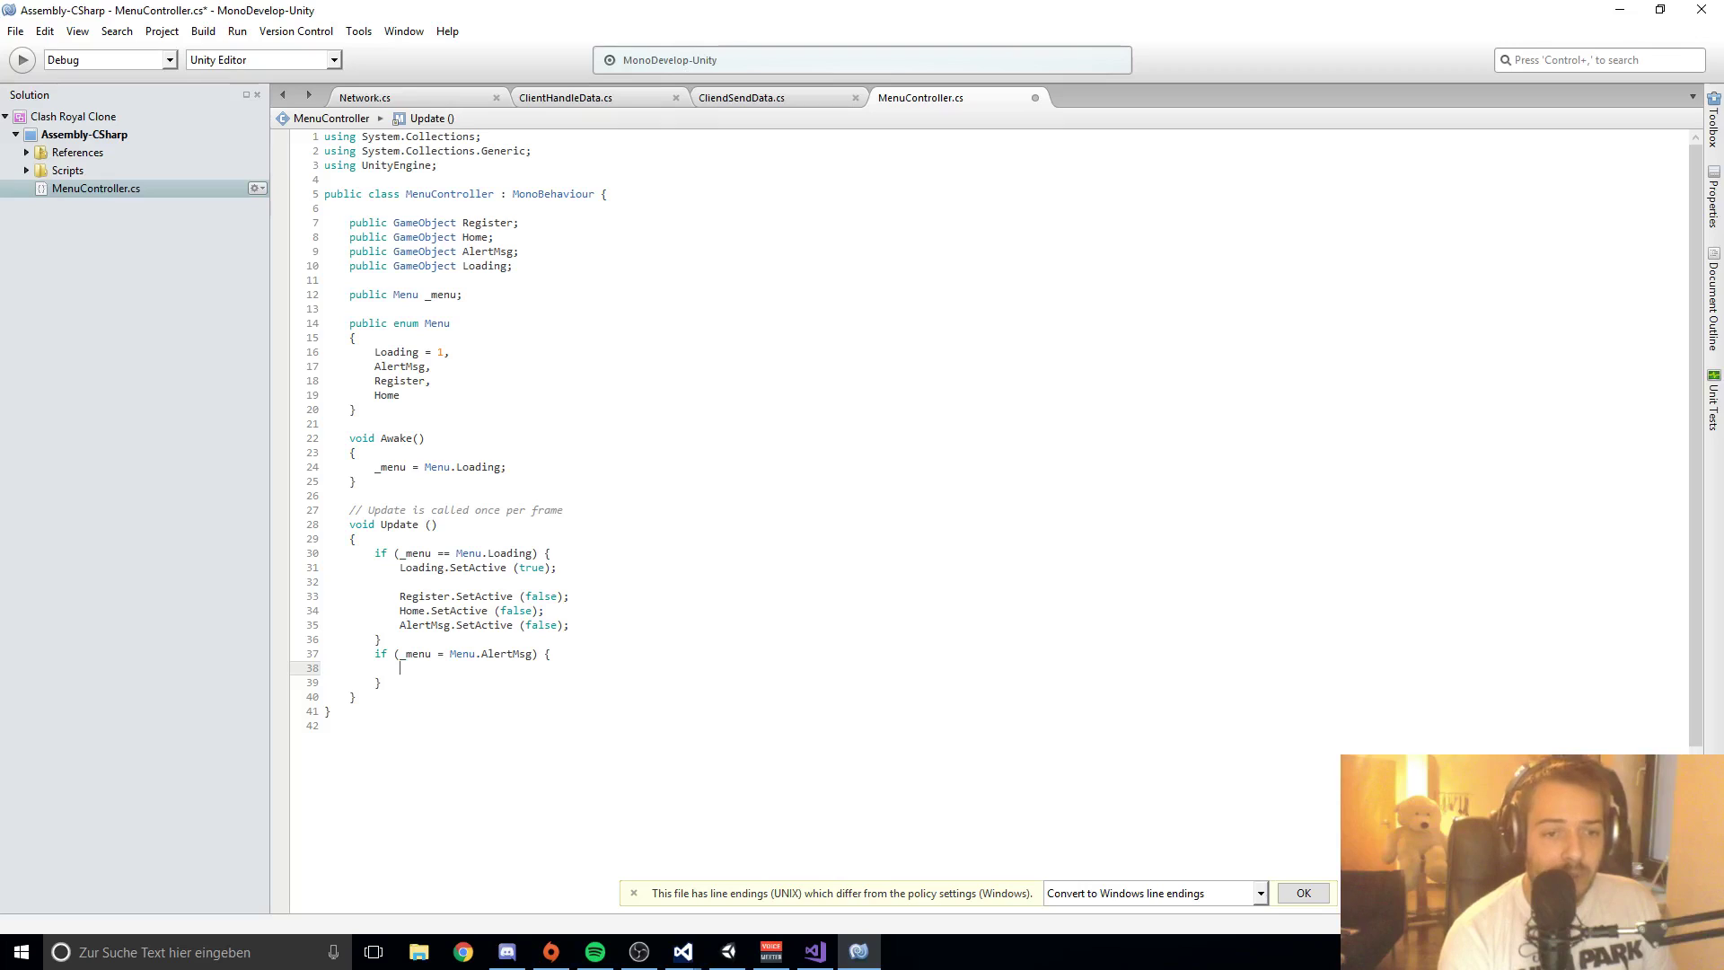
{"action": "type", "text": "AlertMsg."}
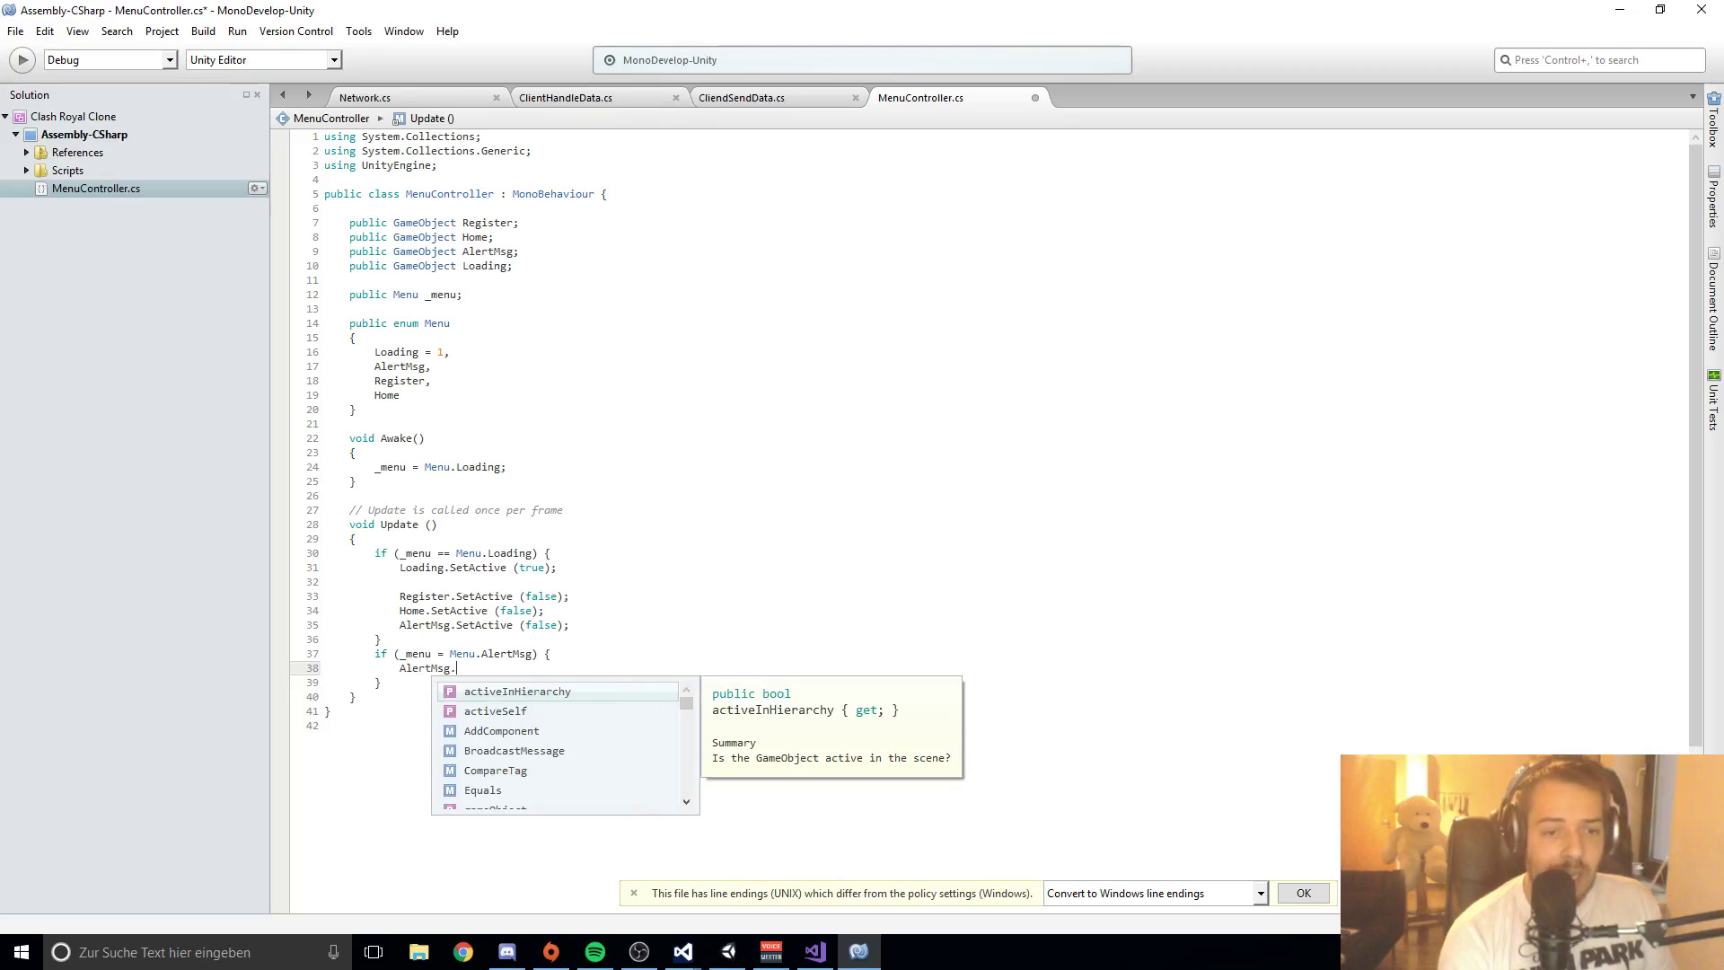
{"action": "type", "text": "Set"}
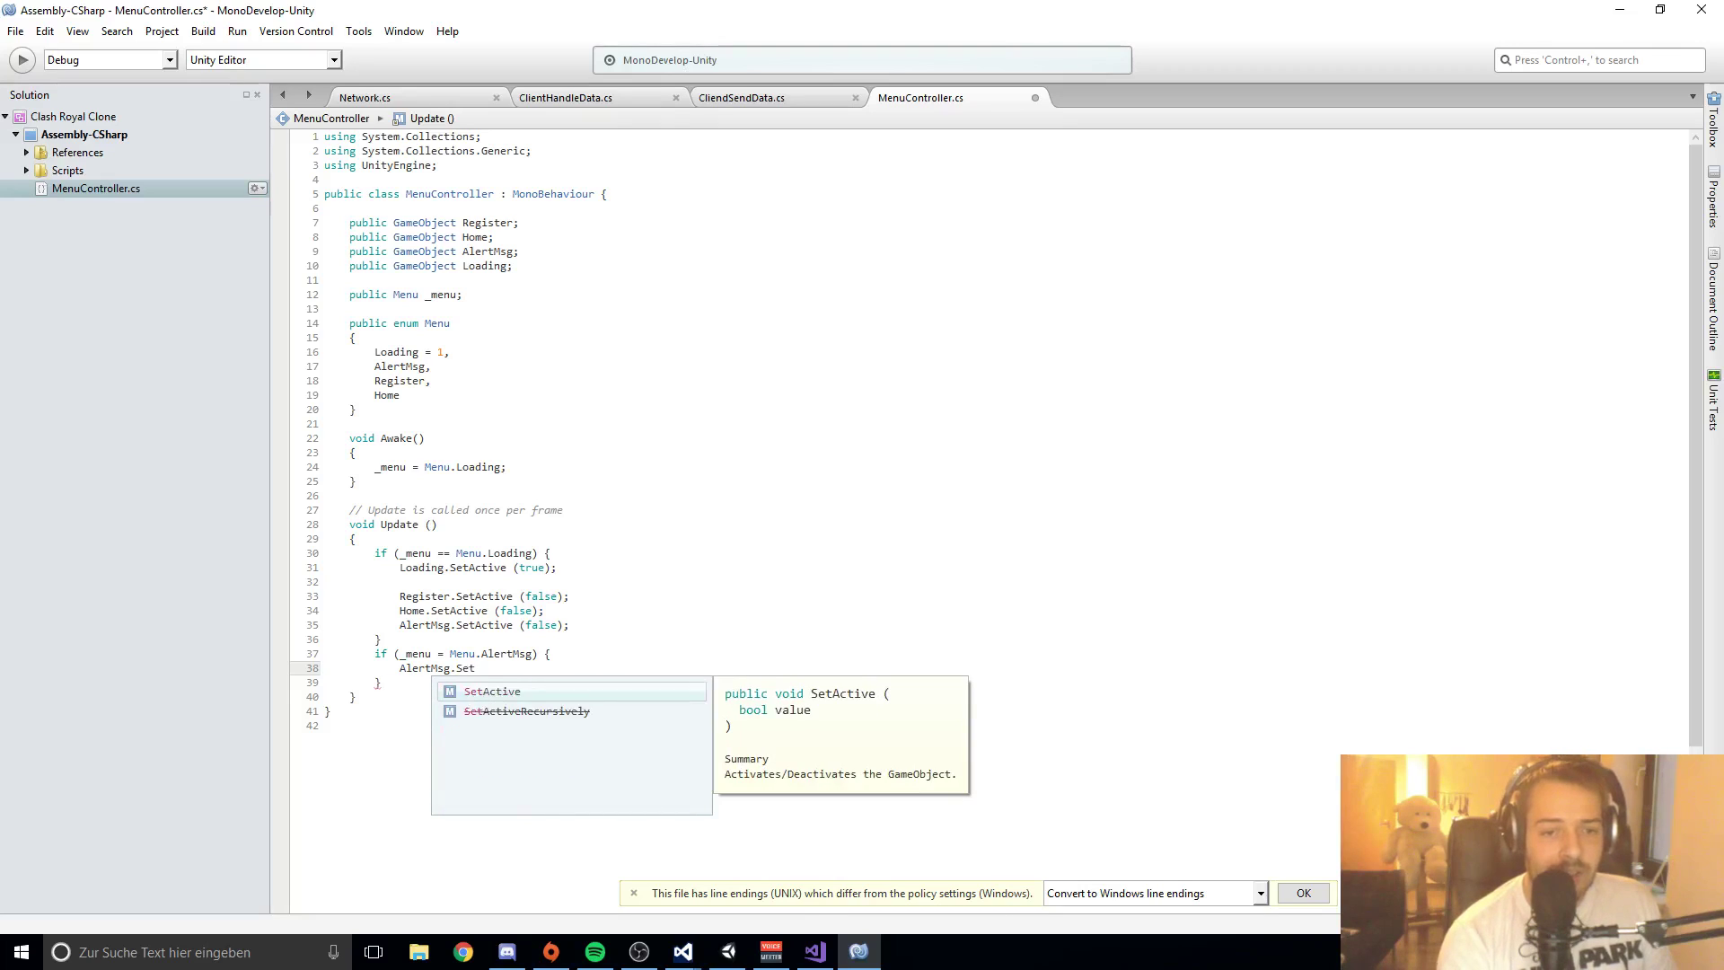
{"action": "type", "text": "(true()"}
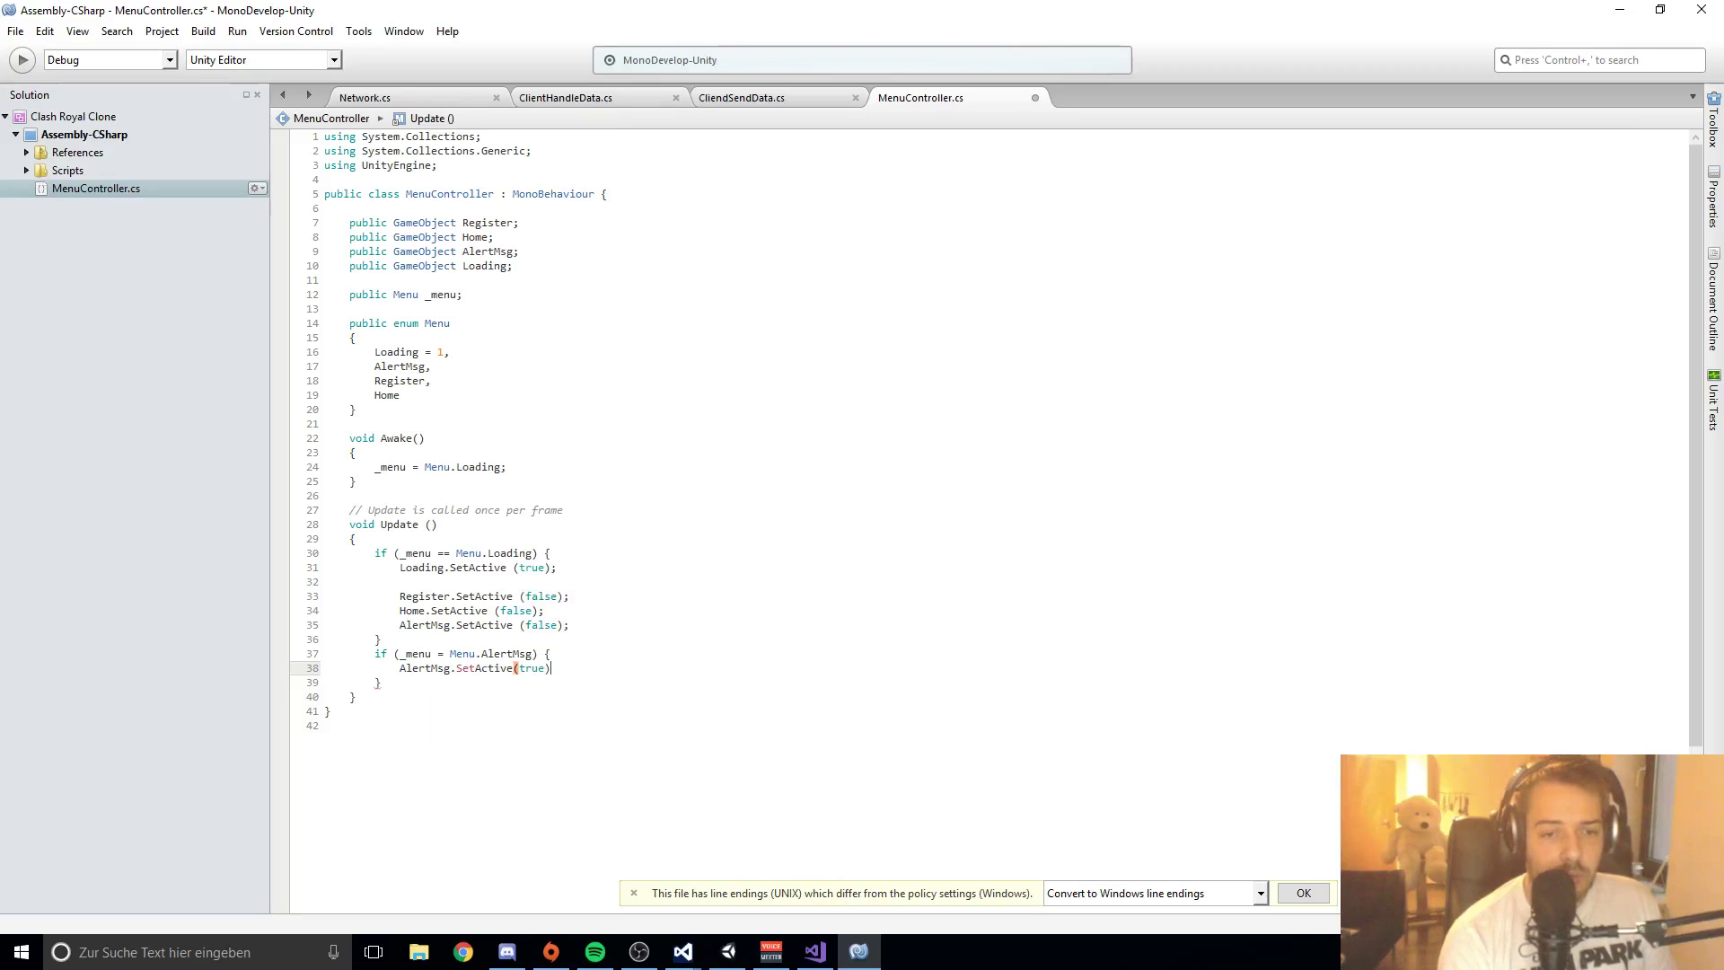
{"action": "type", "text": ";"}
{"action": "key", "text": "Down"}
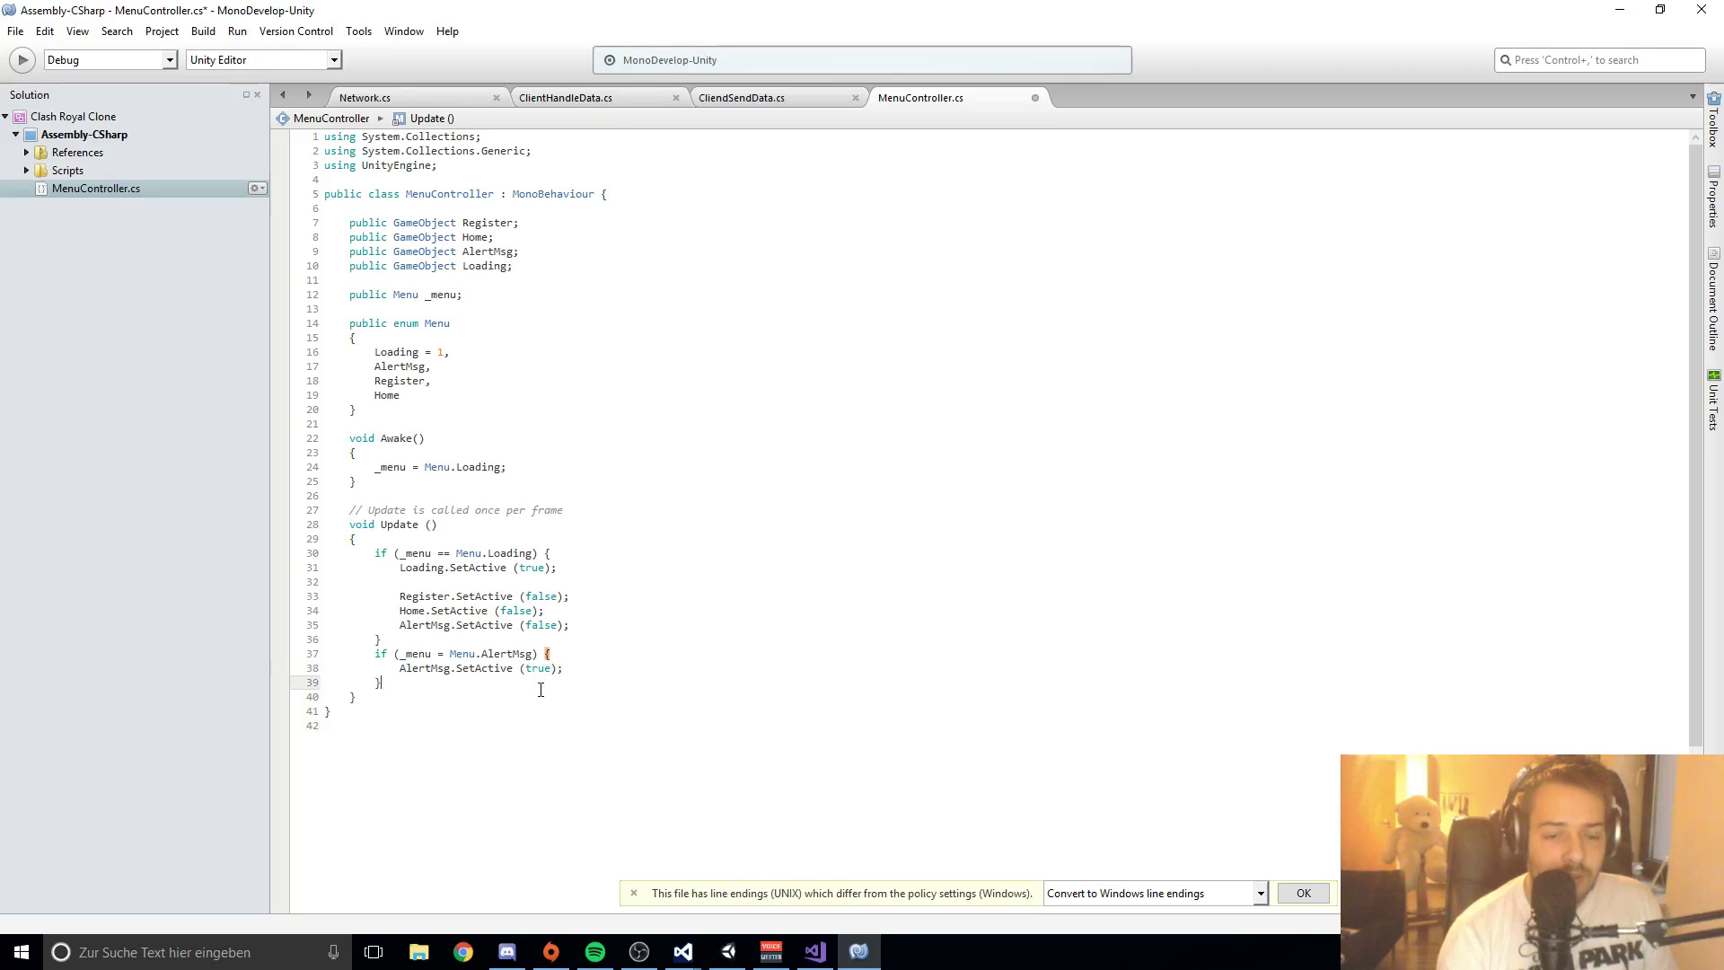
{"action": "key", "text": "ctrl+s"}
{"action": "left_click_drag", "start_coordinate": [389, 671], "coordinate": [390, 682]}
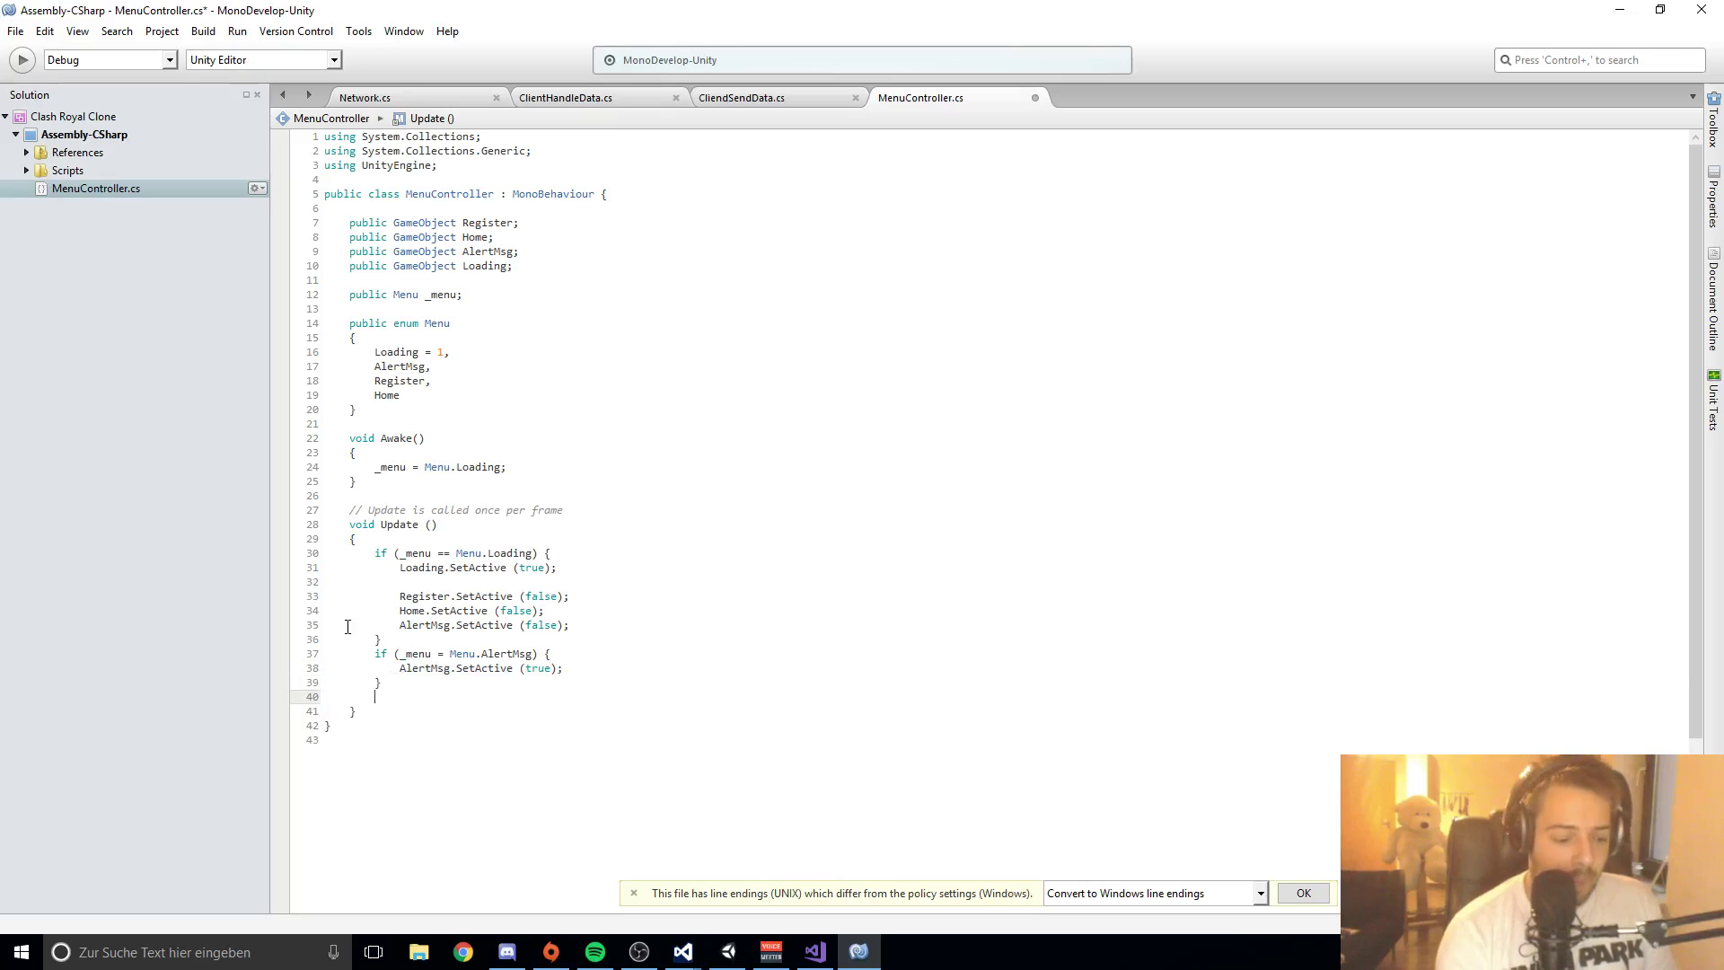
Step: Add an if (_menu == Menu.Register) block with braces, and change the AlertMsg check to ==
{"action": "type", "text": "if(_"}
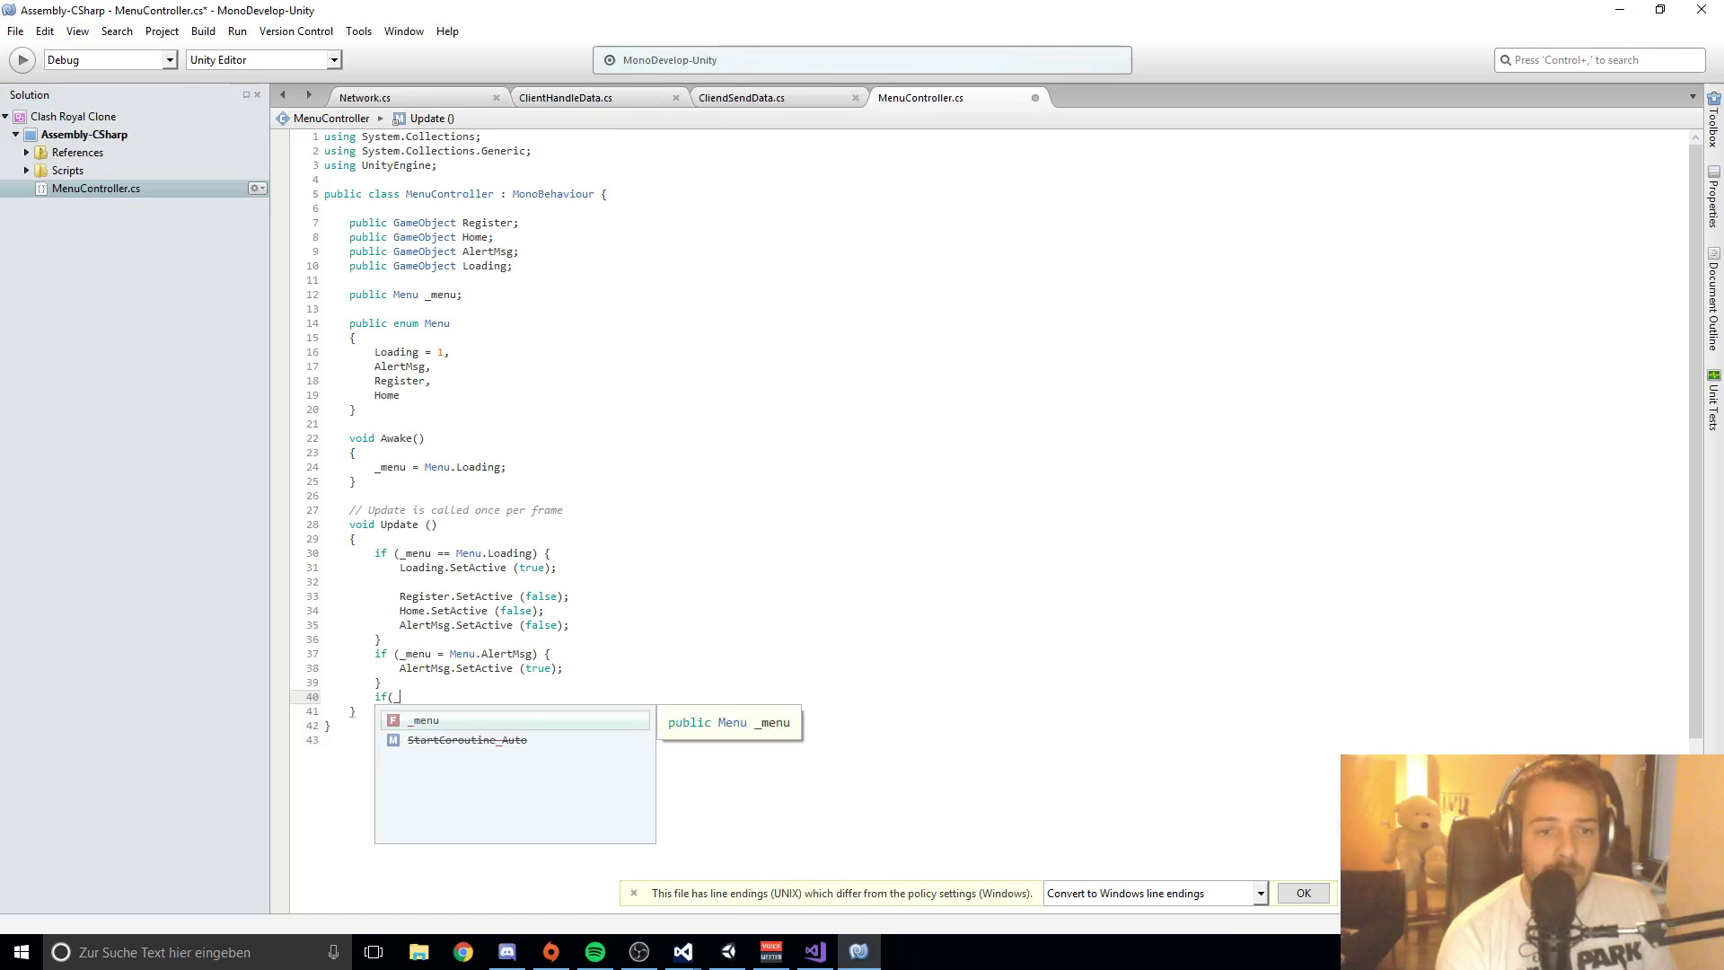
{"action": "key", "text": "Escape"}
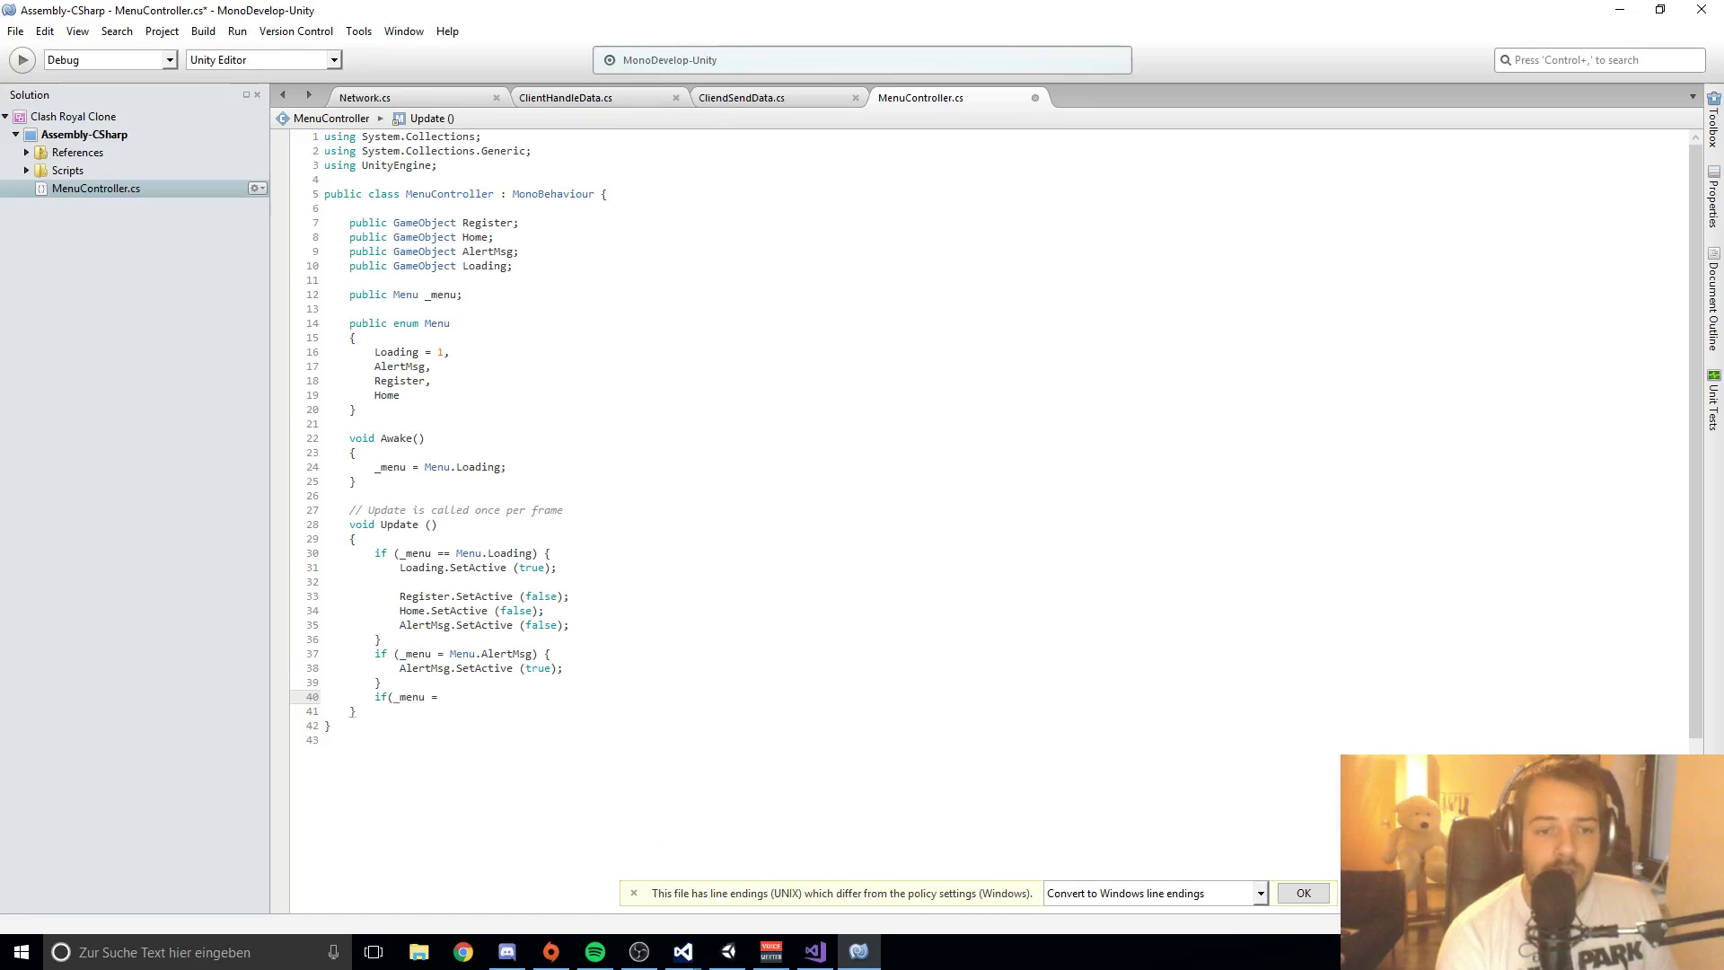
{"action": "type", "text": "Menu."}
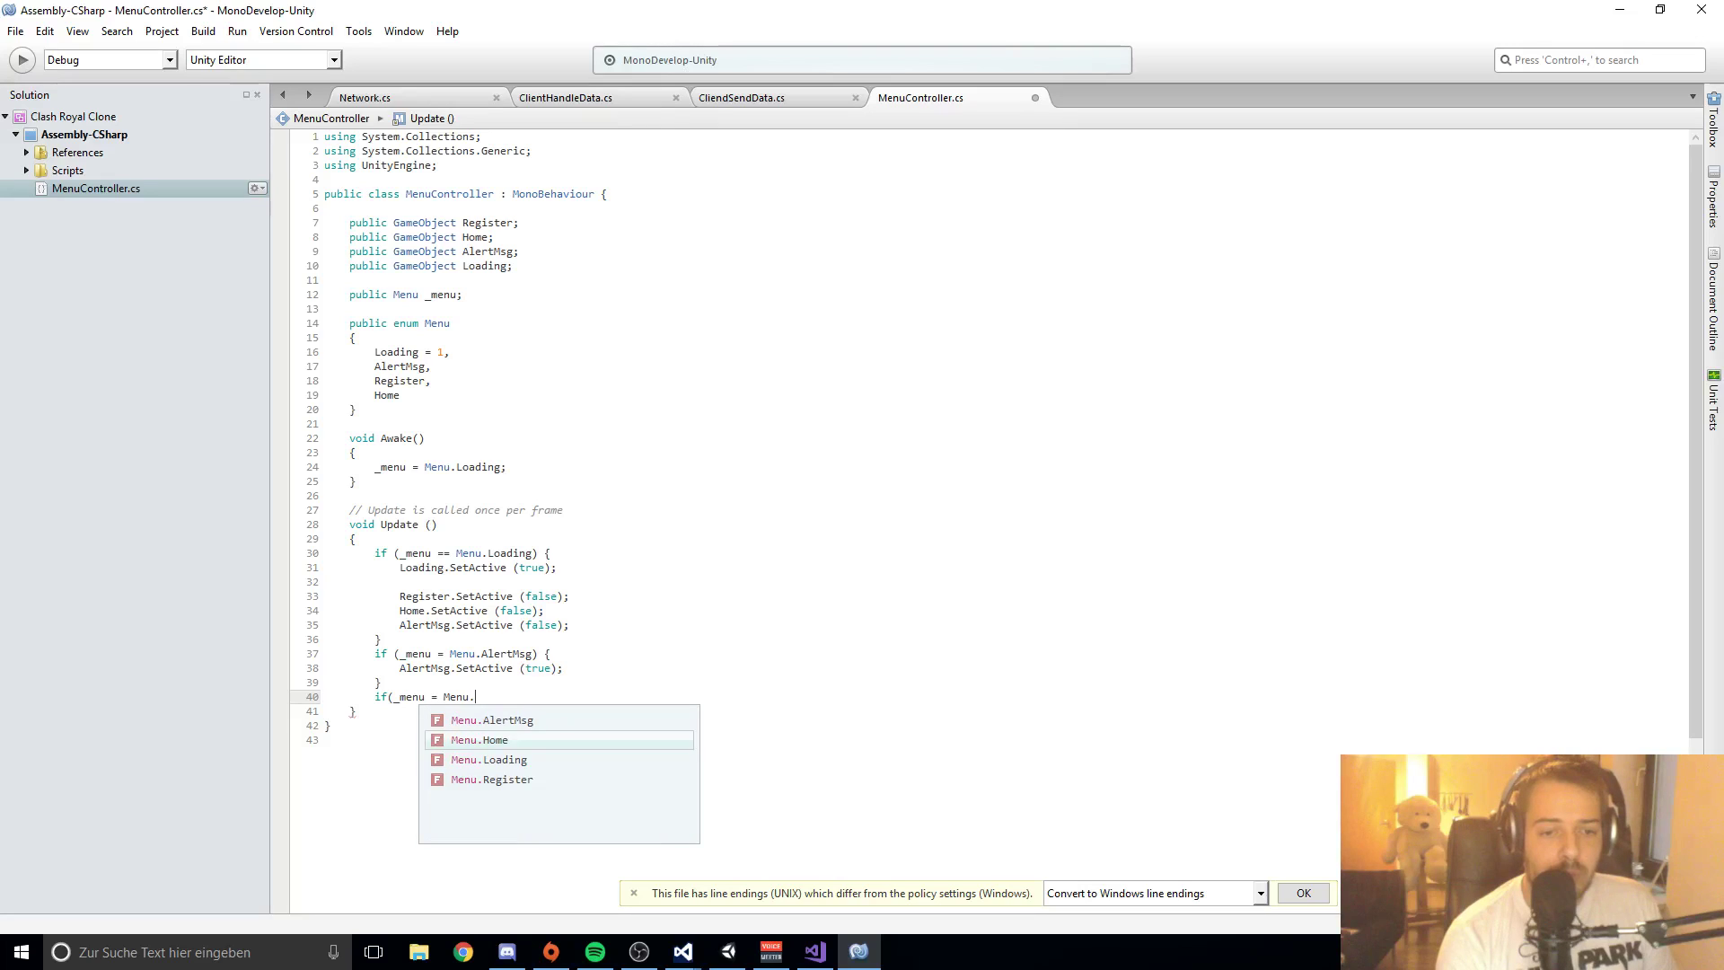
{"action": "type", "text": "Re"}
{"action": "key", "text": "Return"}
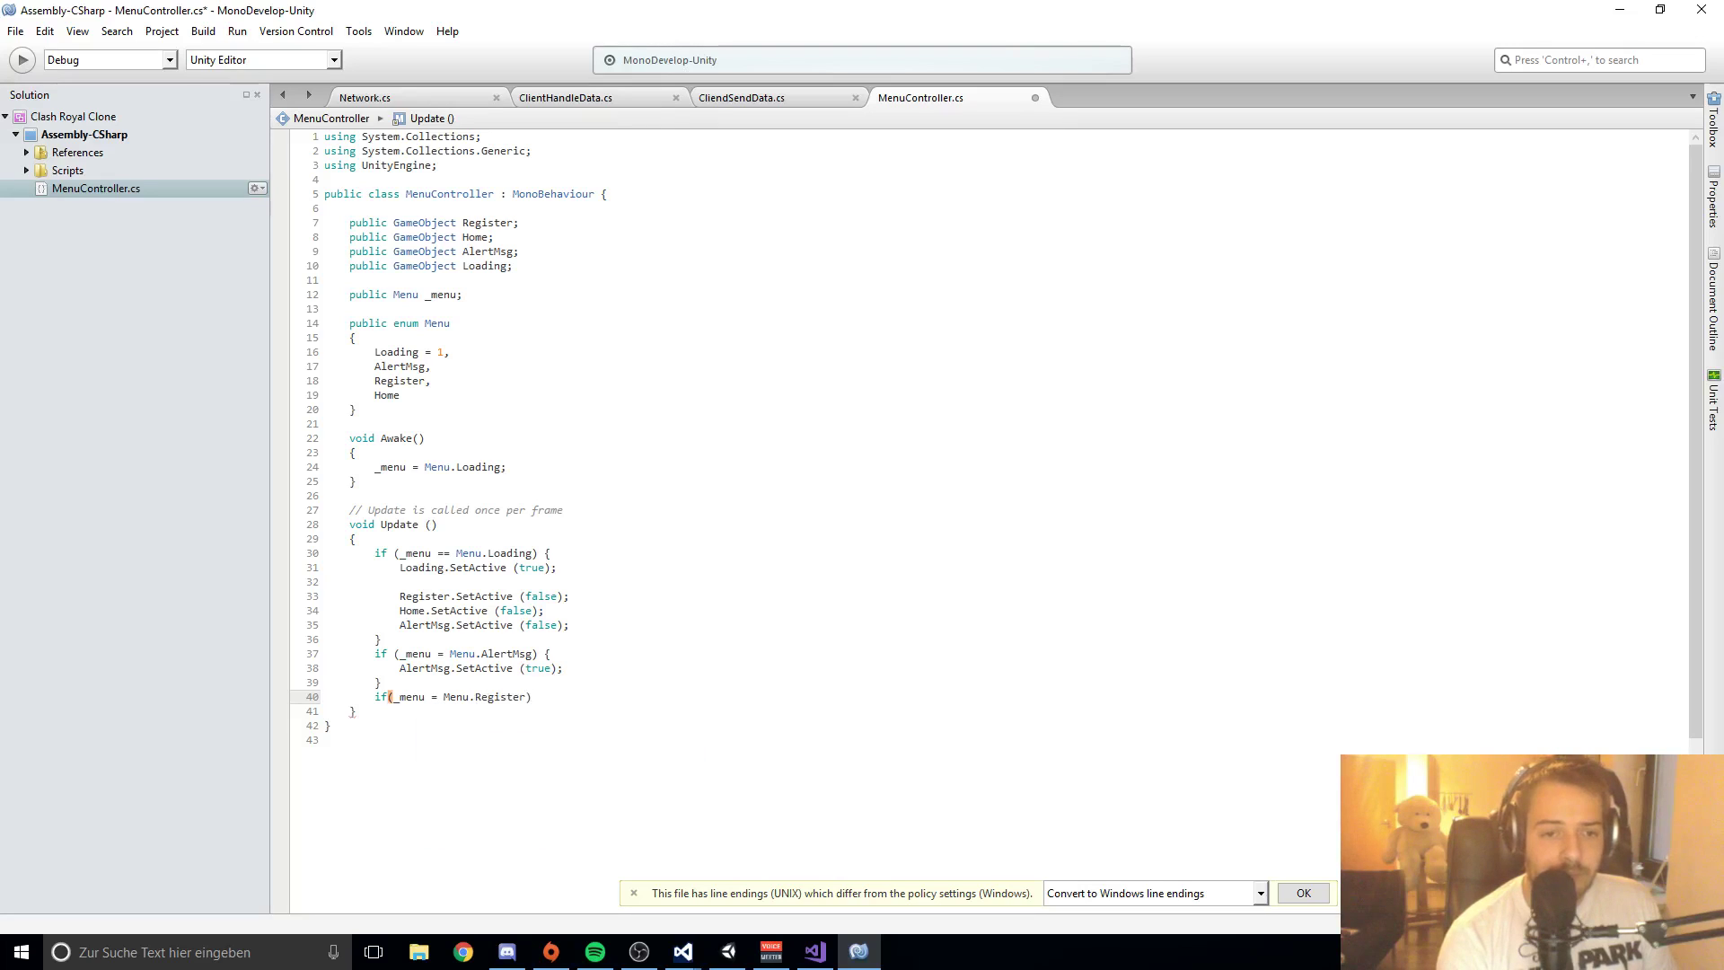
{"action": "left_click", "coordinate": [441, 654]}
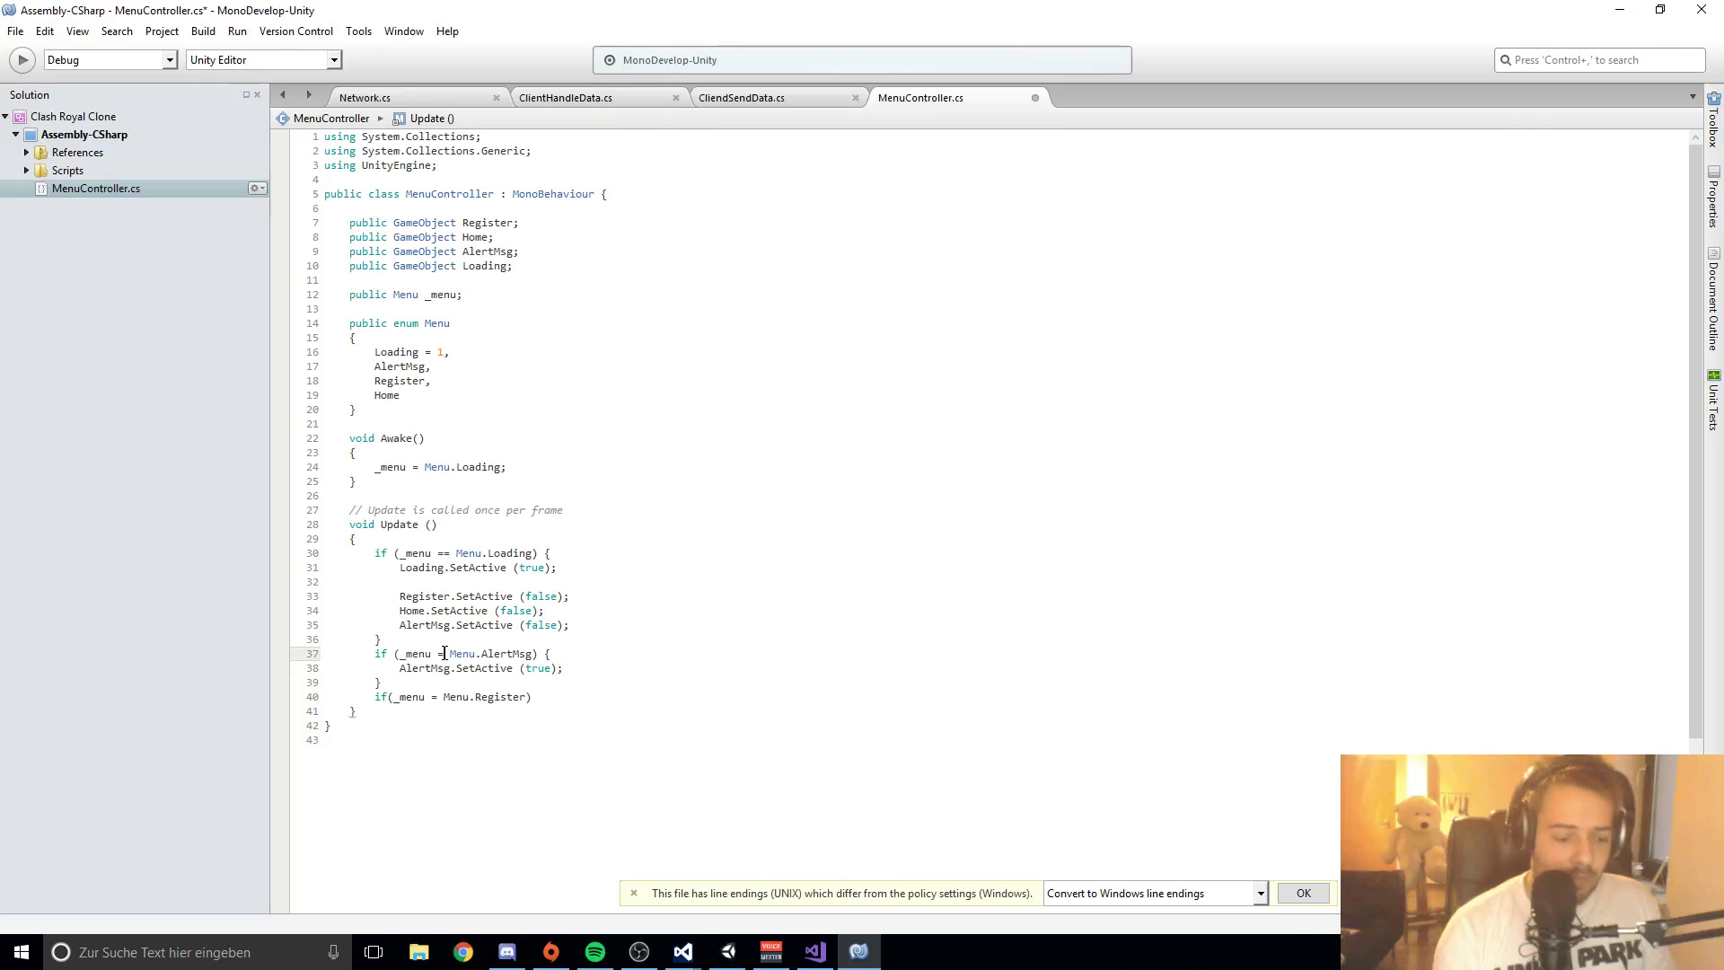
{"action": "type", "text": "="}
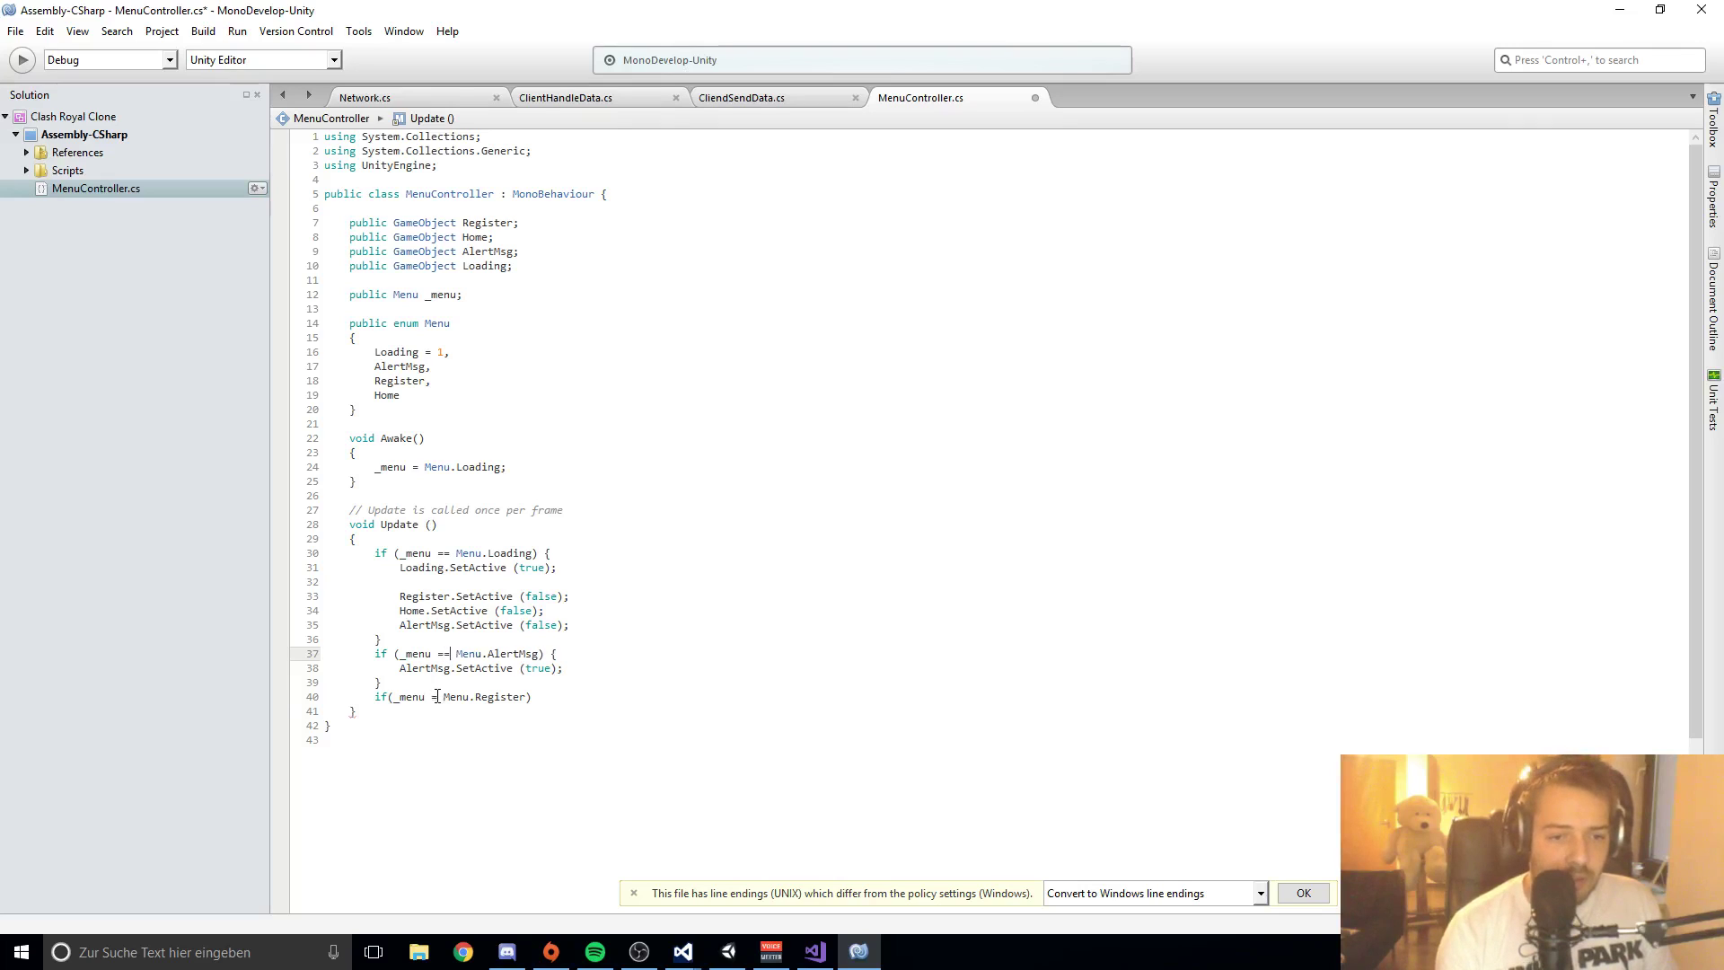
{"action": "left_click", "coordinate": [437, 697]}
{"action": "type", "text": "="}
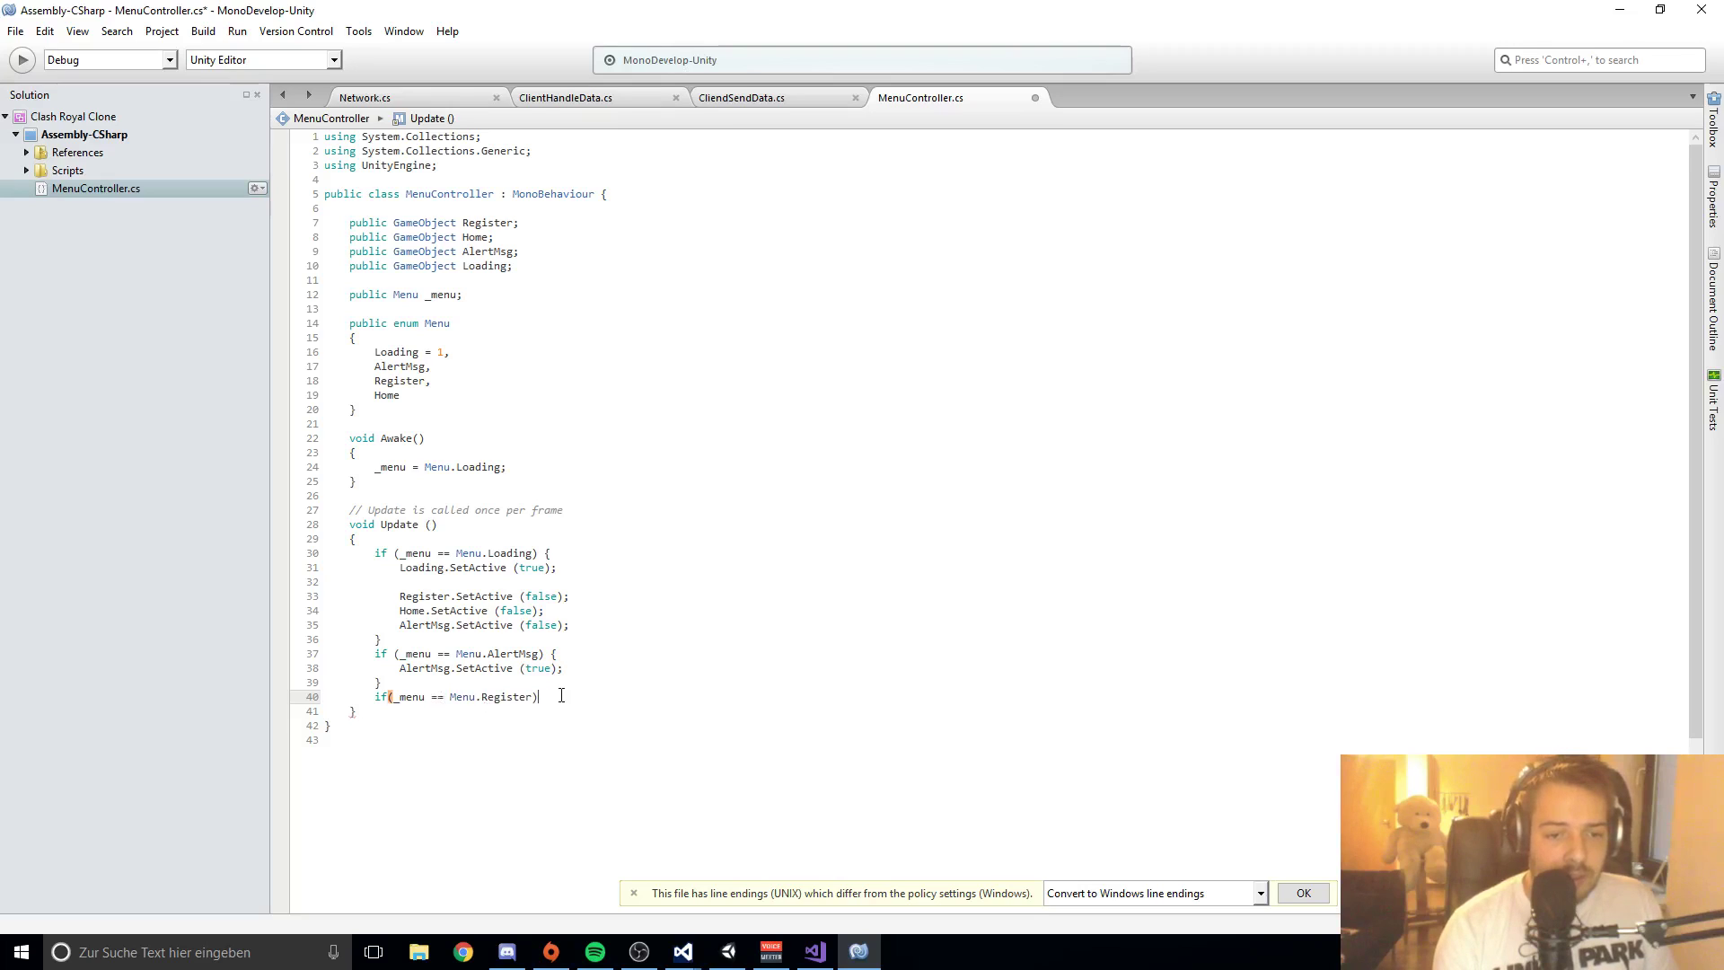
{"action": "key", "text": "Return"}
{"action": "type", "text": "{"}
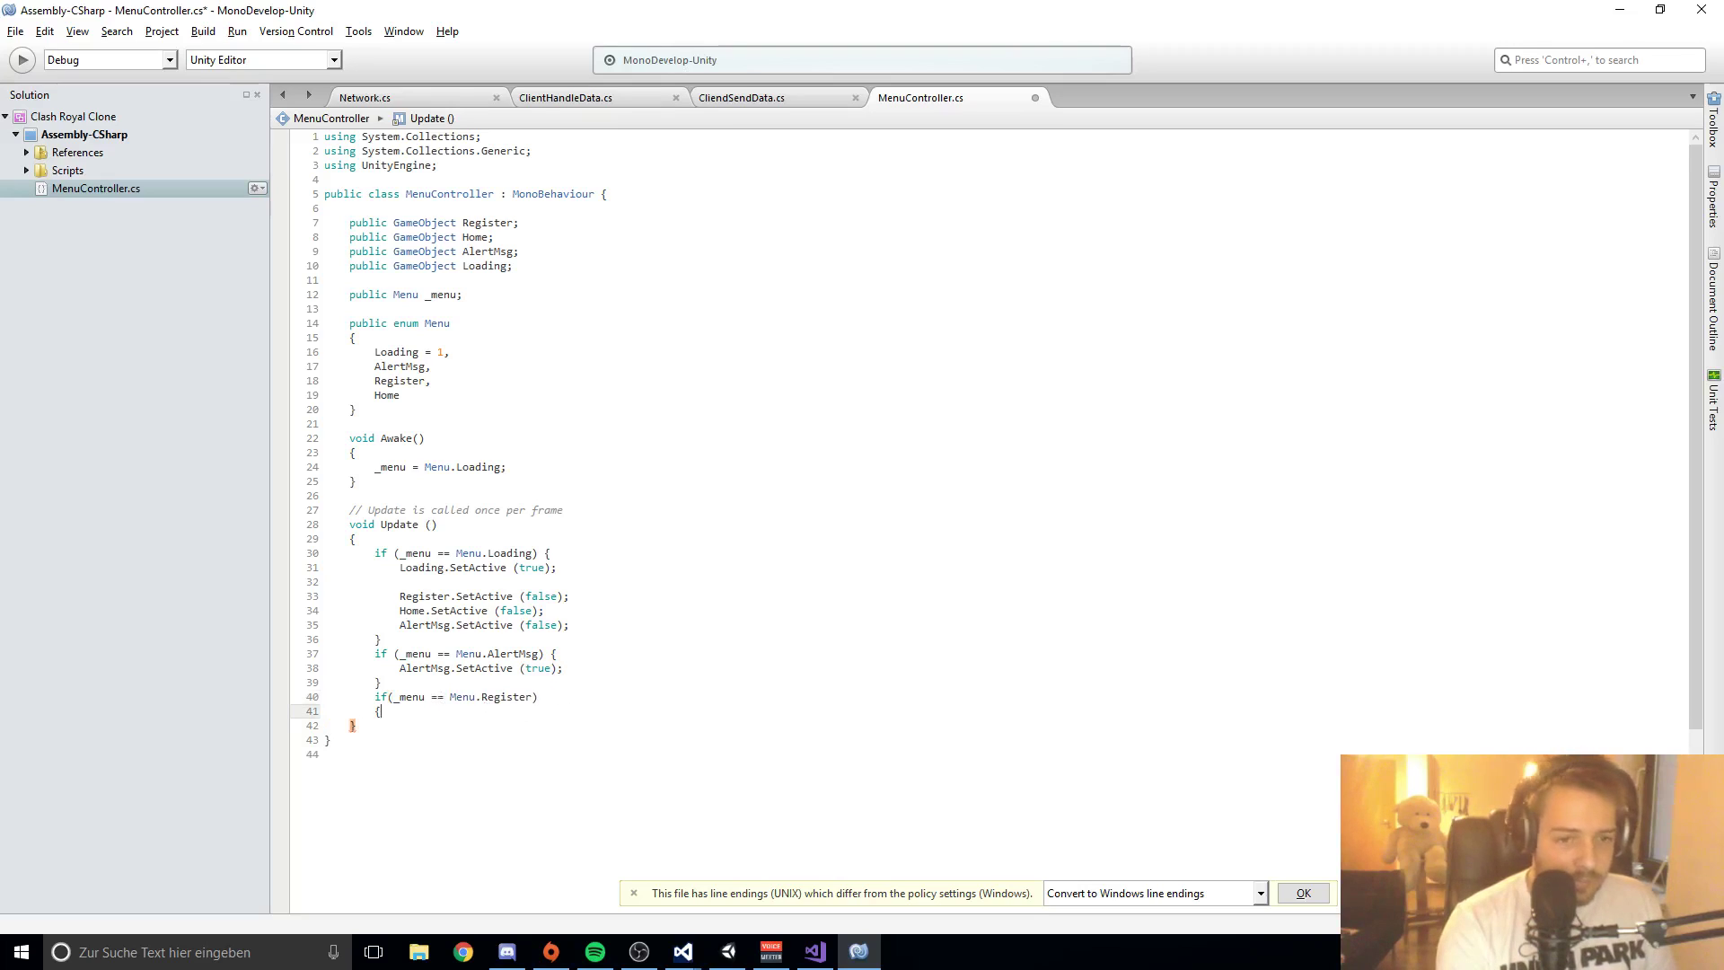
{"action": "key", "text": "Return"}
{"action": "type", "text": "}"}
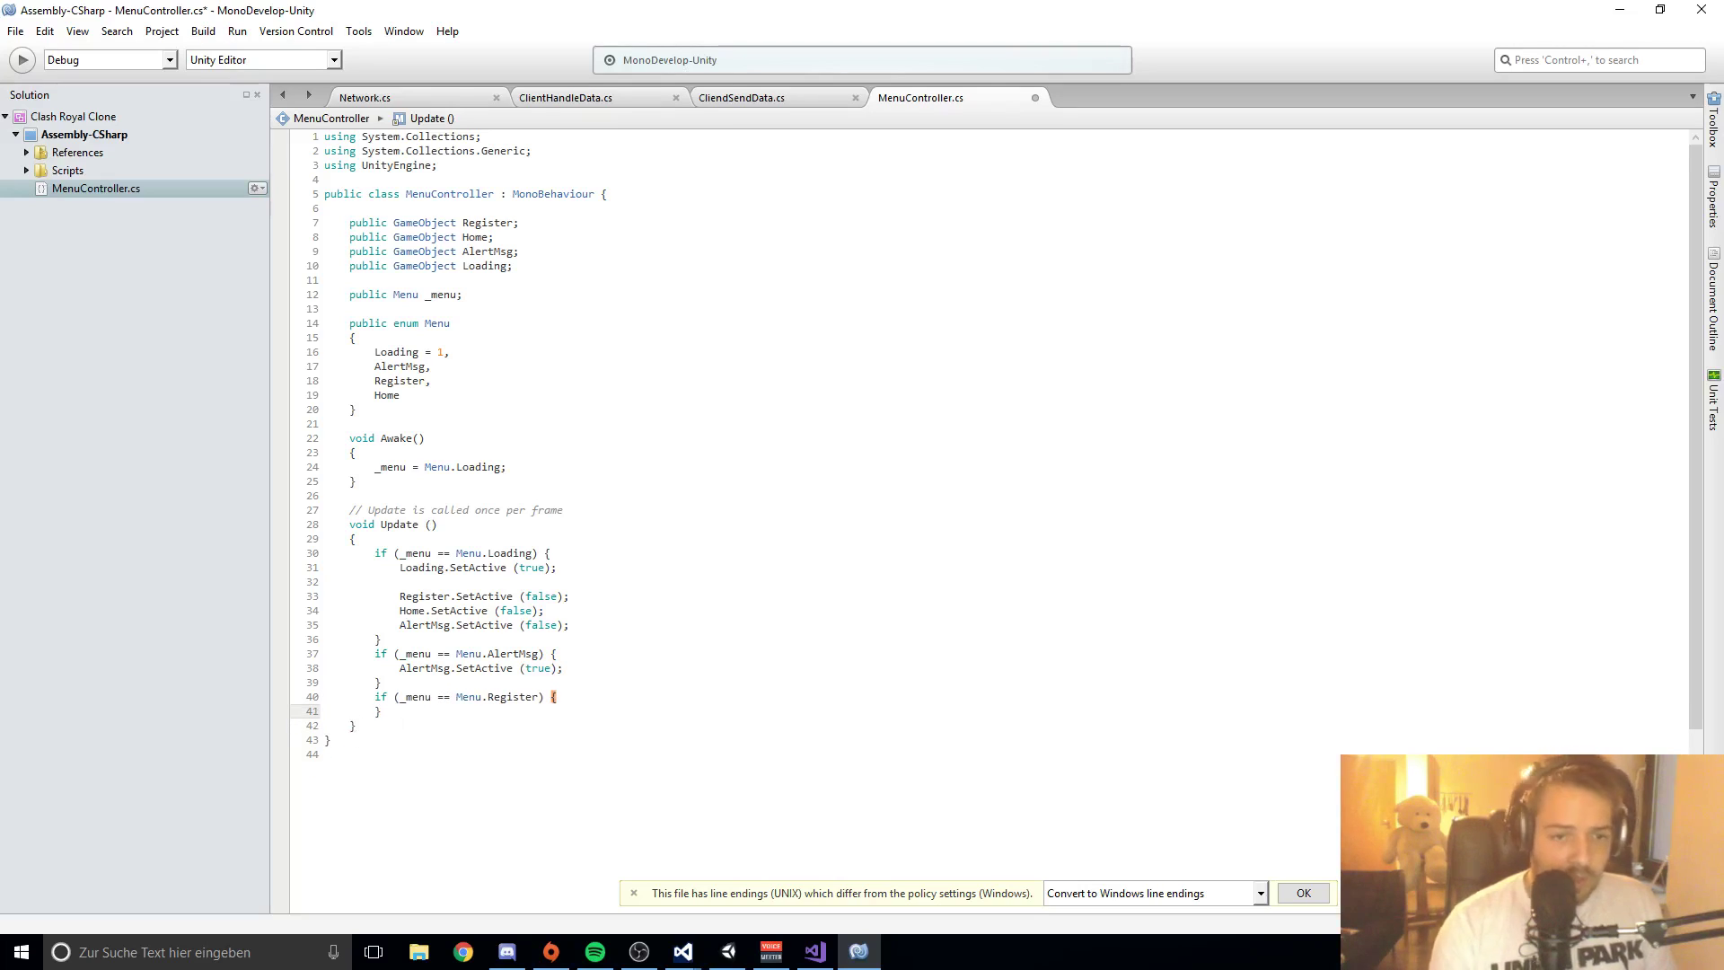
Step: Copy the Loading block's SetActive lines into the Register block
{"action": "left_click_drag", "start_coordinate": [400, 571], "coordinate": [573, 625]}
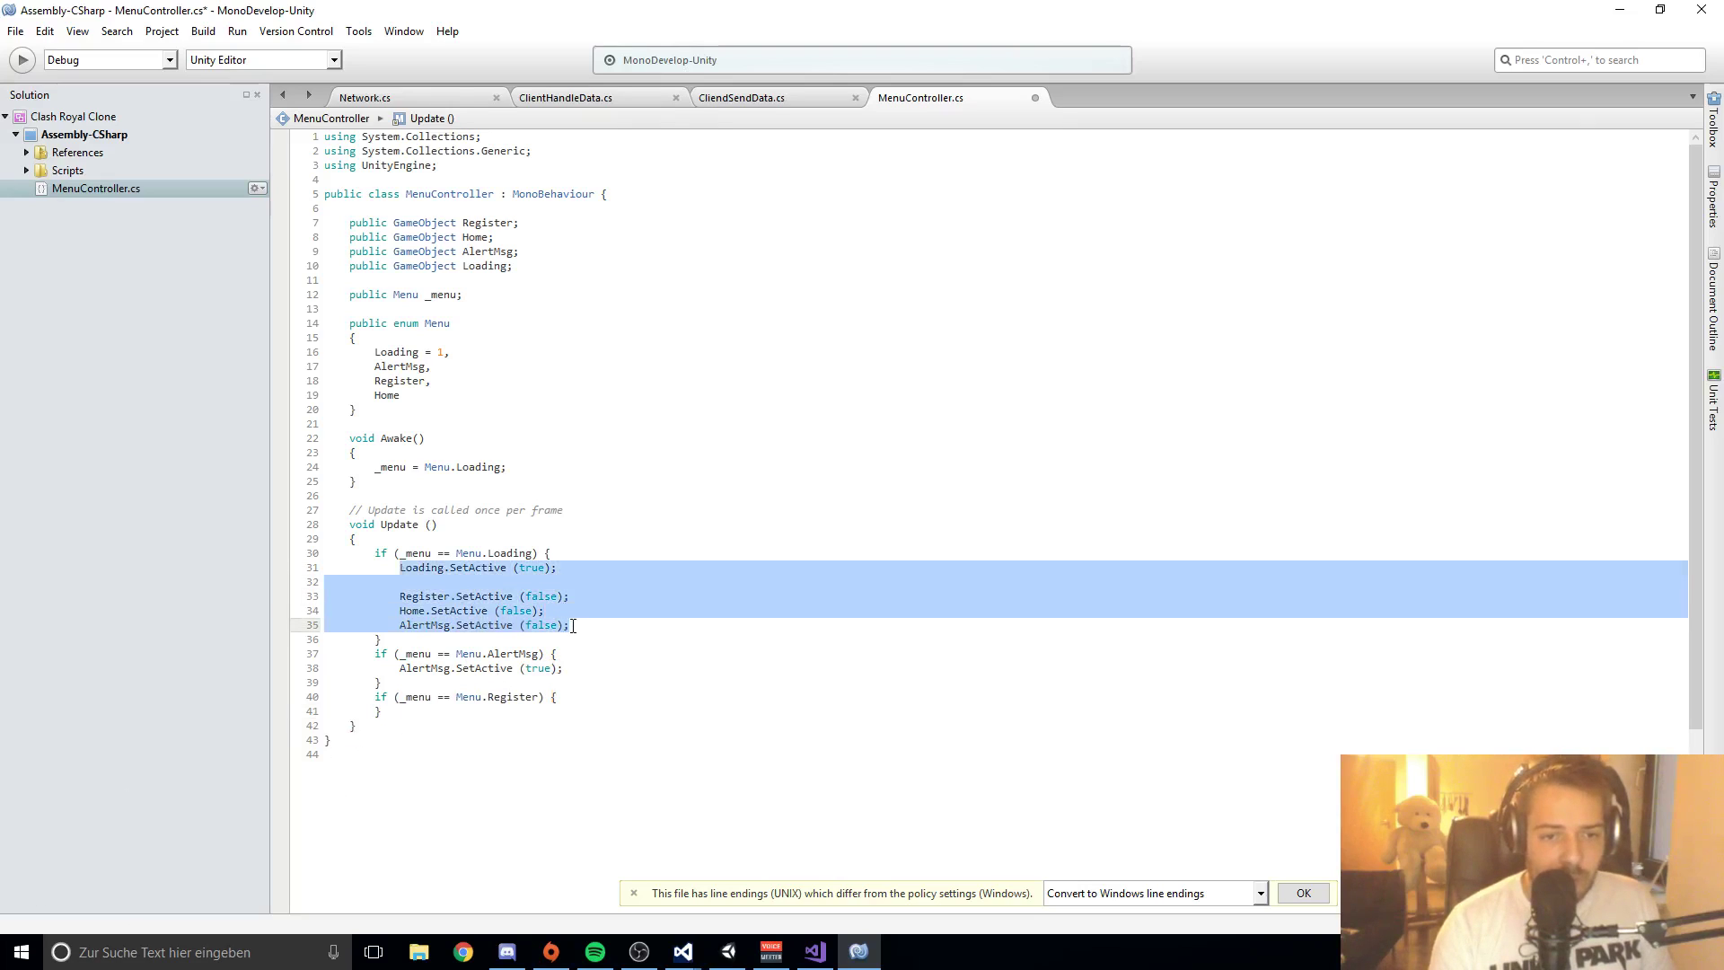
{"action": "key", "text": "ctrl+c"}
{"action": "left_click", "coordinate": [579, 699]}
{"action": "key", "text": "Return"}
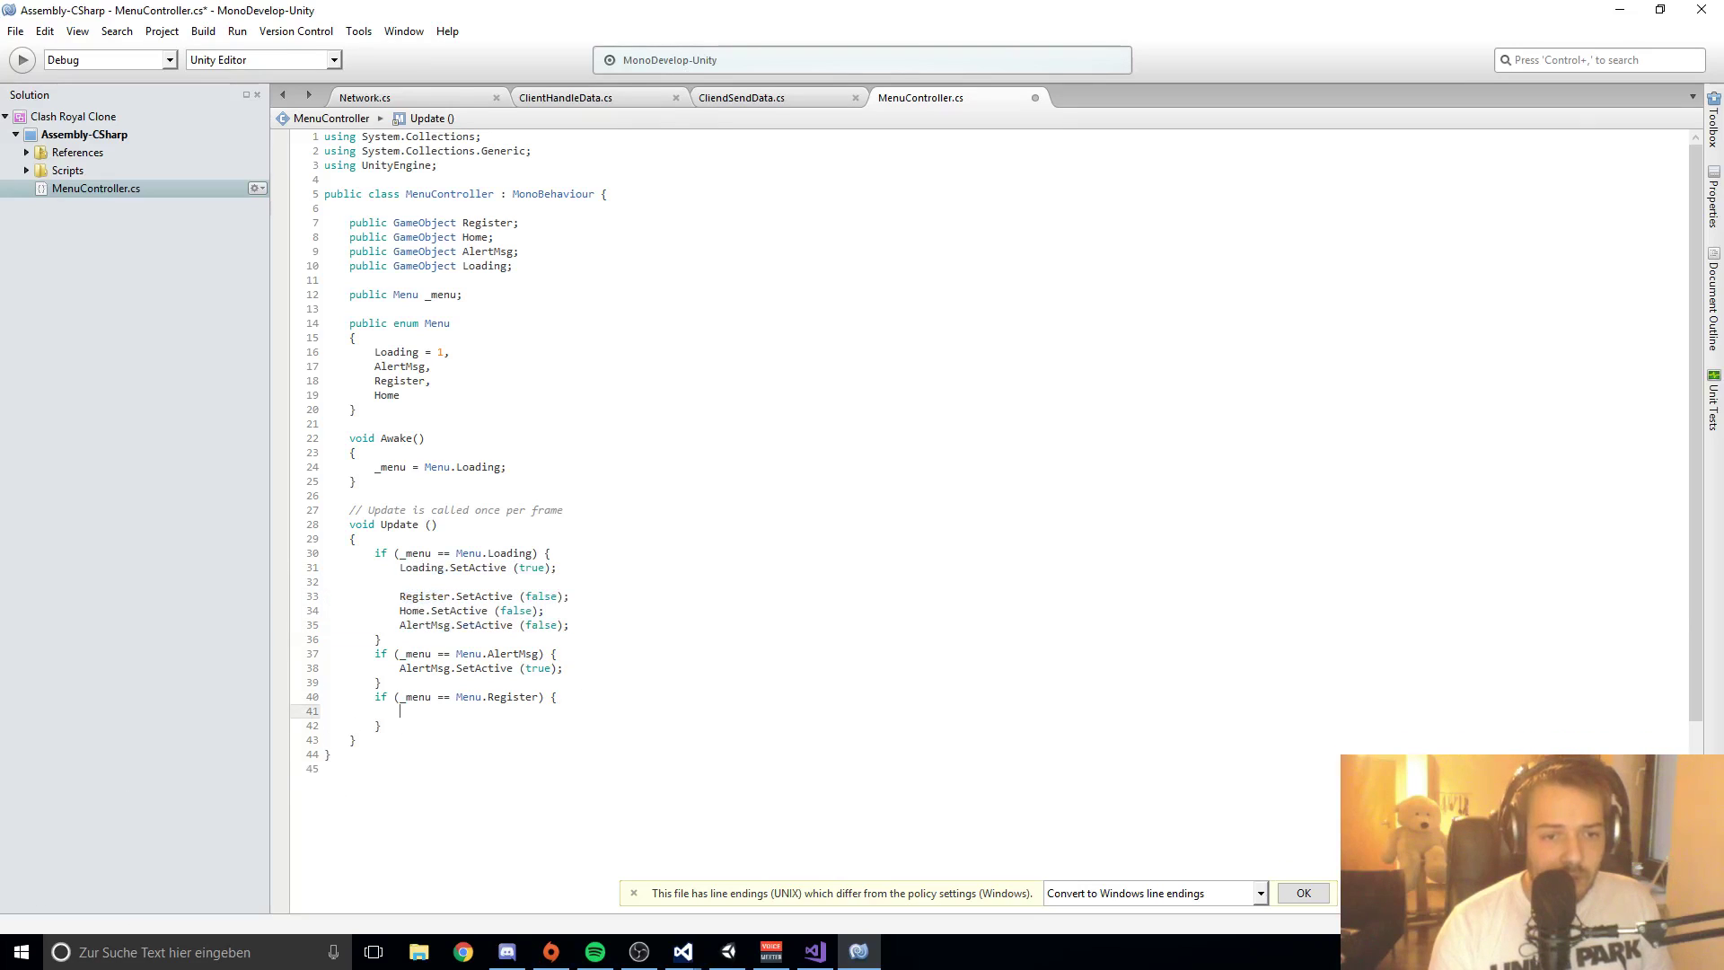
{"action": "key", "text": "ctrl+v"}
Step: In the Register block set Loading to false and Register to true, then save MenuController.cs
{"action": "double_click", "coordinate": [531, 711]}
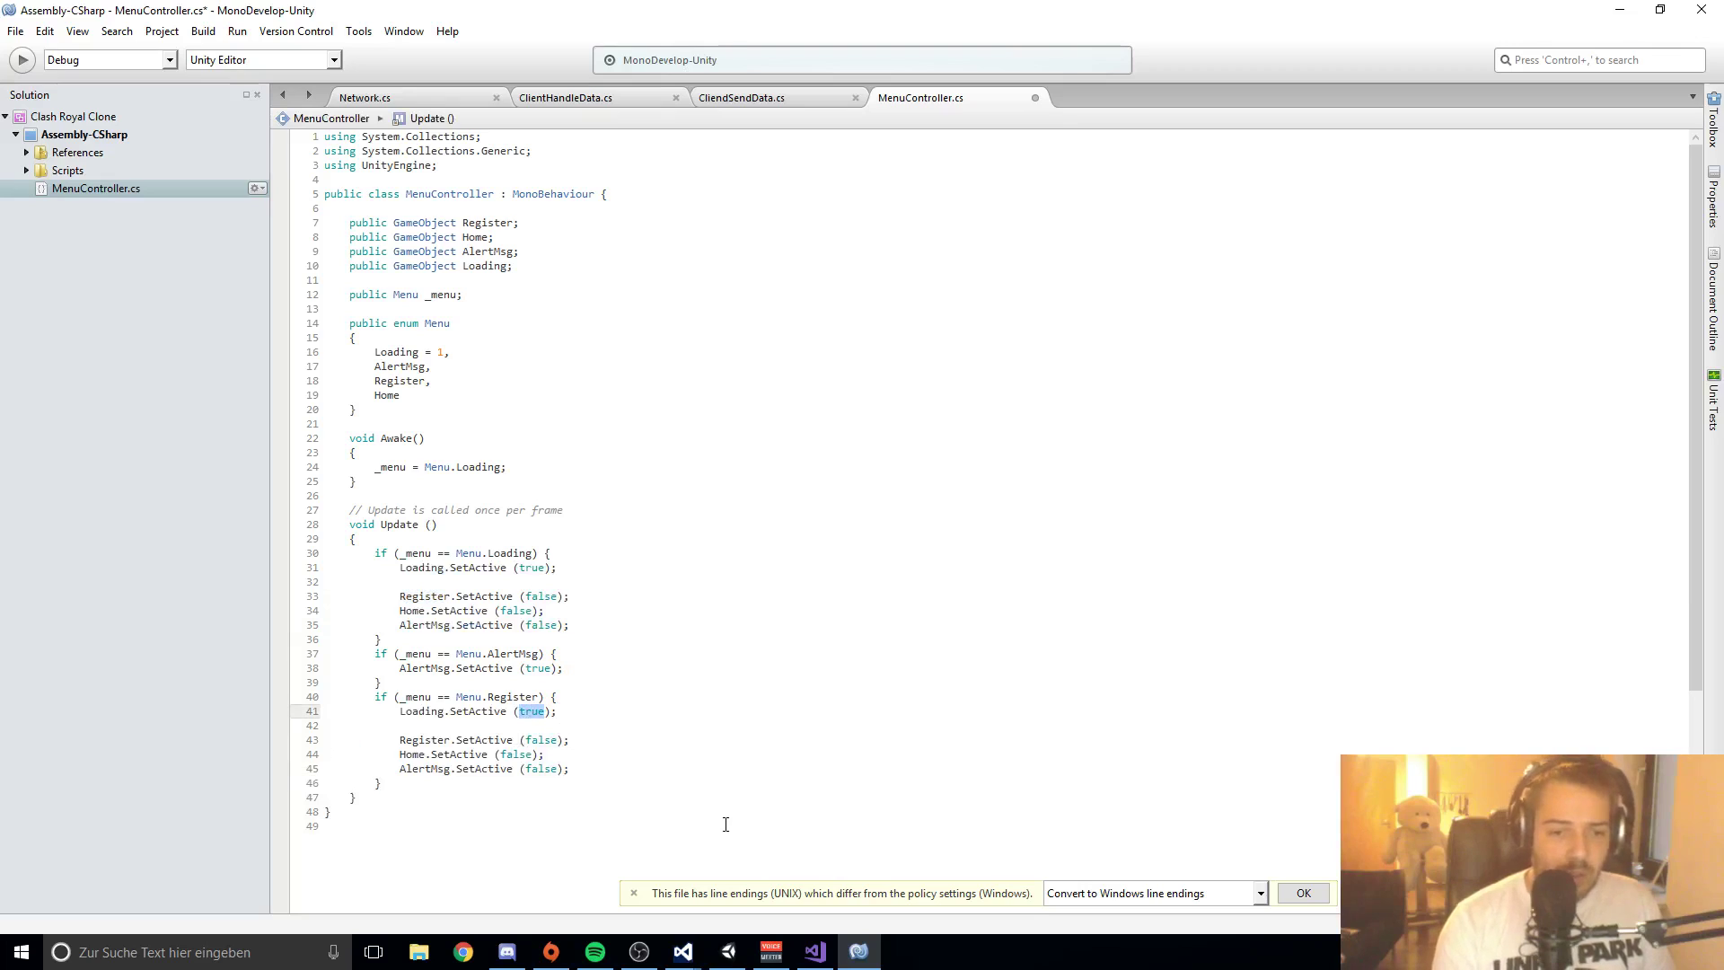
{"action": "type", "text": "false"}
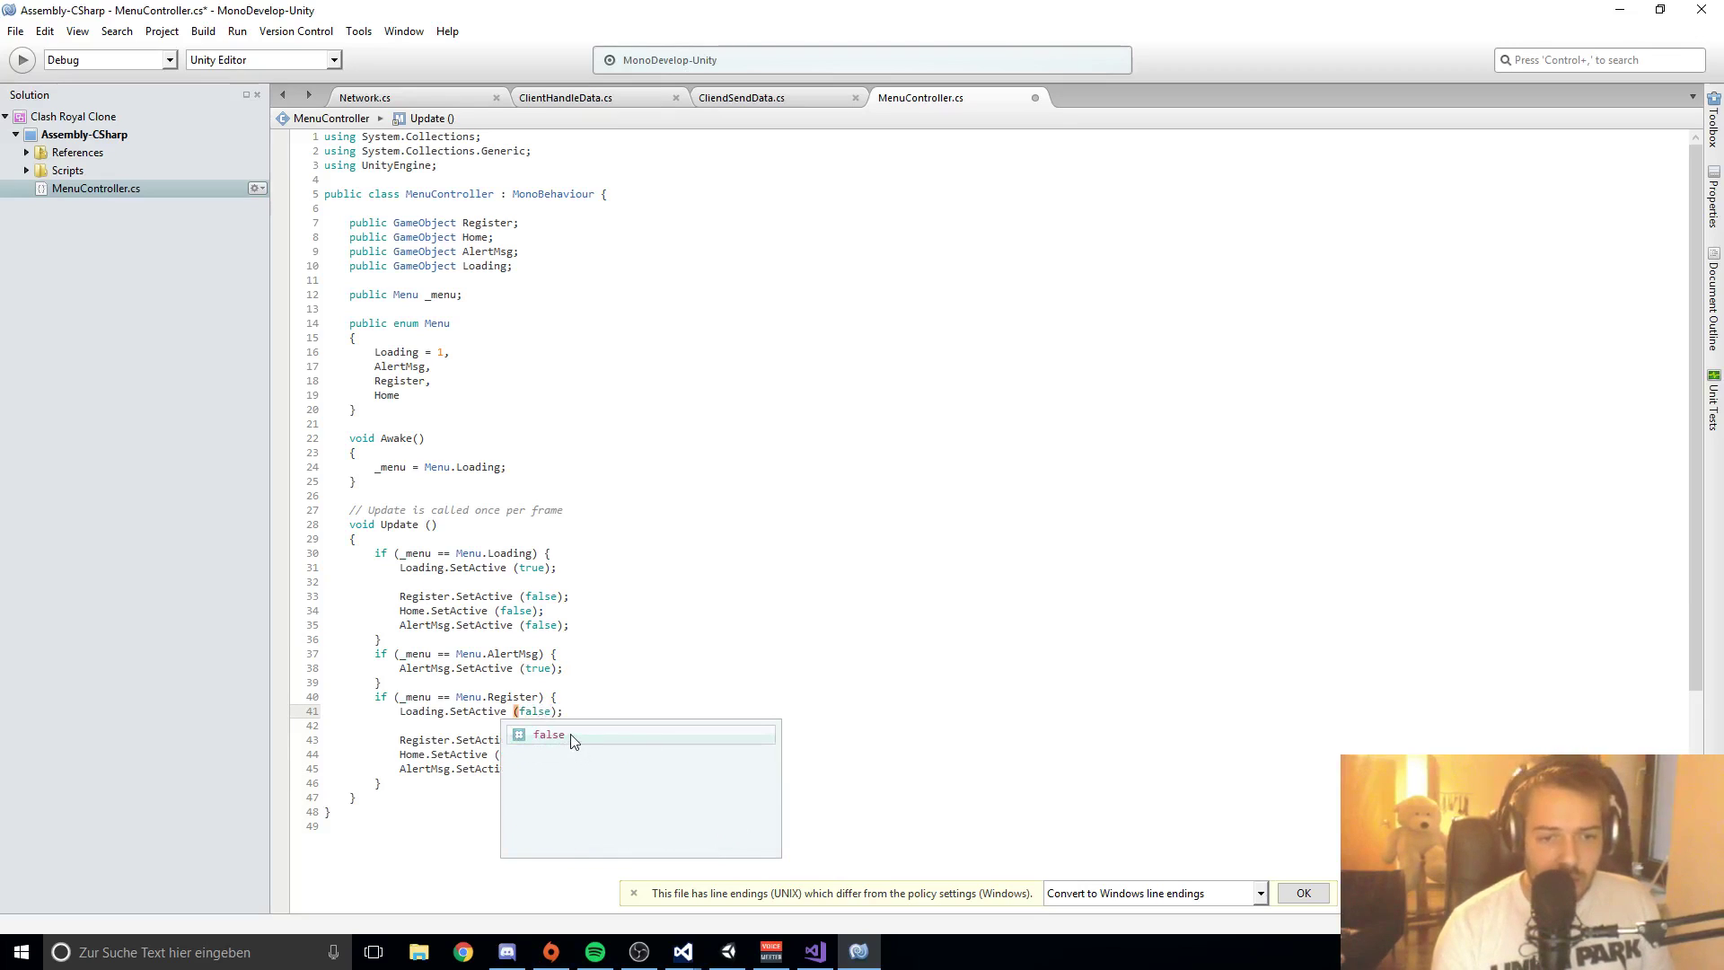
{"action": "key", "text": "Escape"}
{"action": "double_click", "coordinate": [531, 741]}
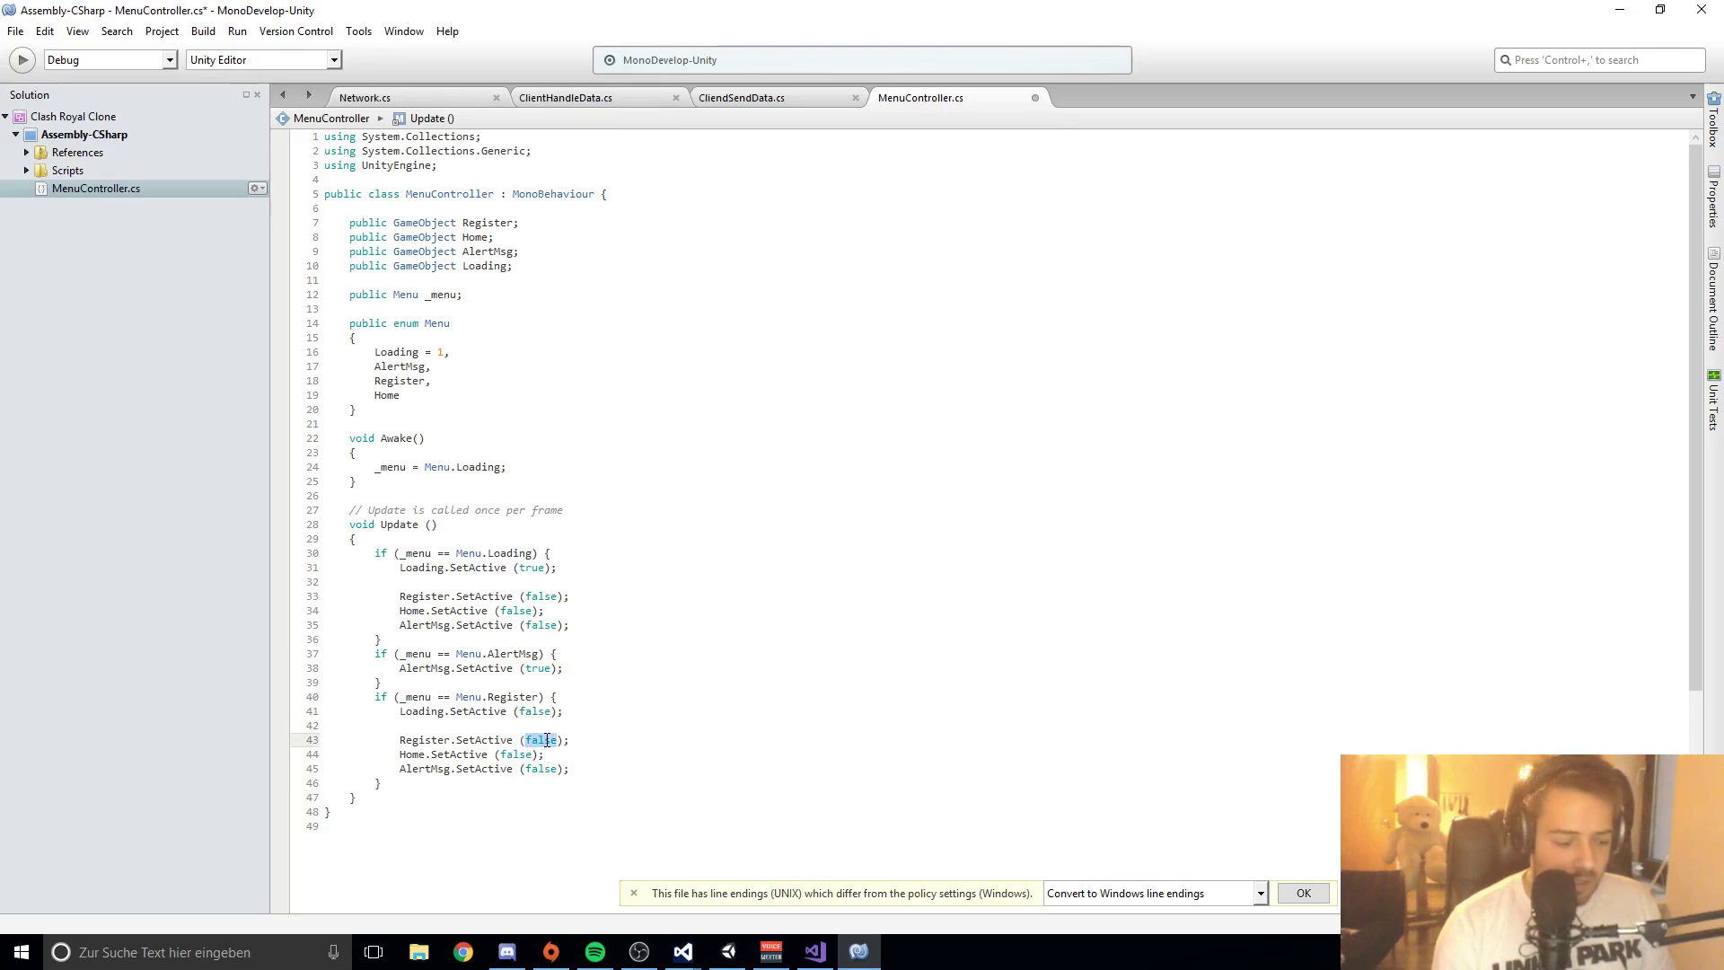
{"action": "type", "text": "true"}
{"action": "key", "text": "Escape"}
{"action": "key", "text": "ctrl+s"}
Step: Add an if (_menu == Menu.Home) { } block after the Register block
{"action": "scroll", "coordinate": [503, 655], "scroll_direction": "down", "scroll_amount": 4}
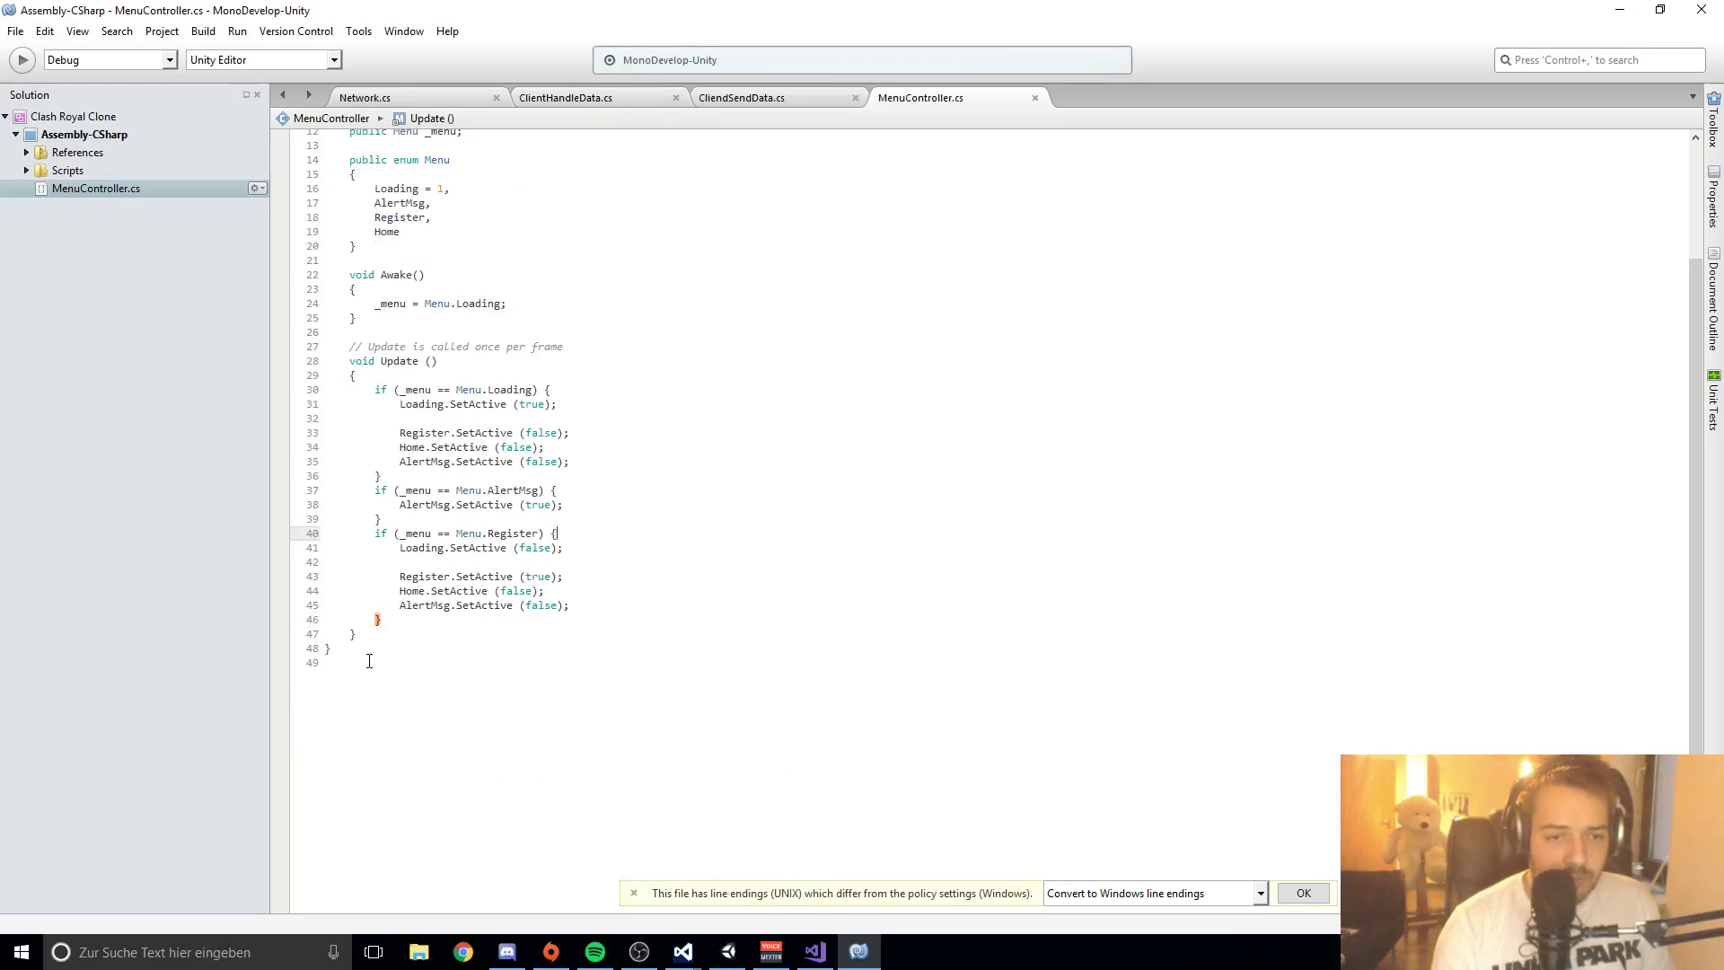
{"action": "left_click", "coordinate": [418, 622]}
{"action": "key", "text": "Return"}
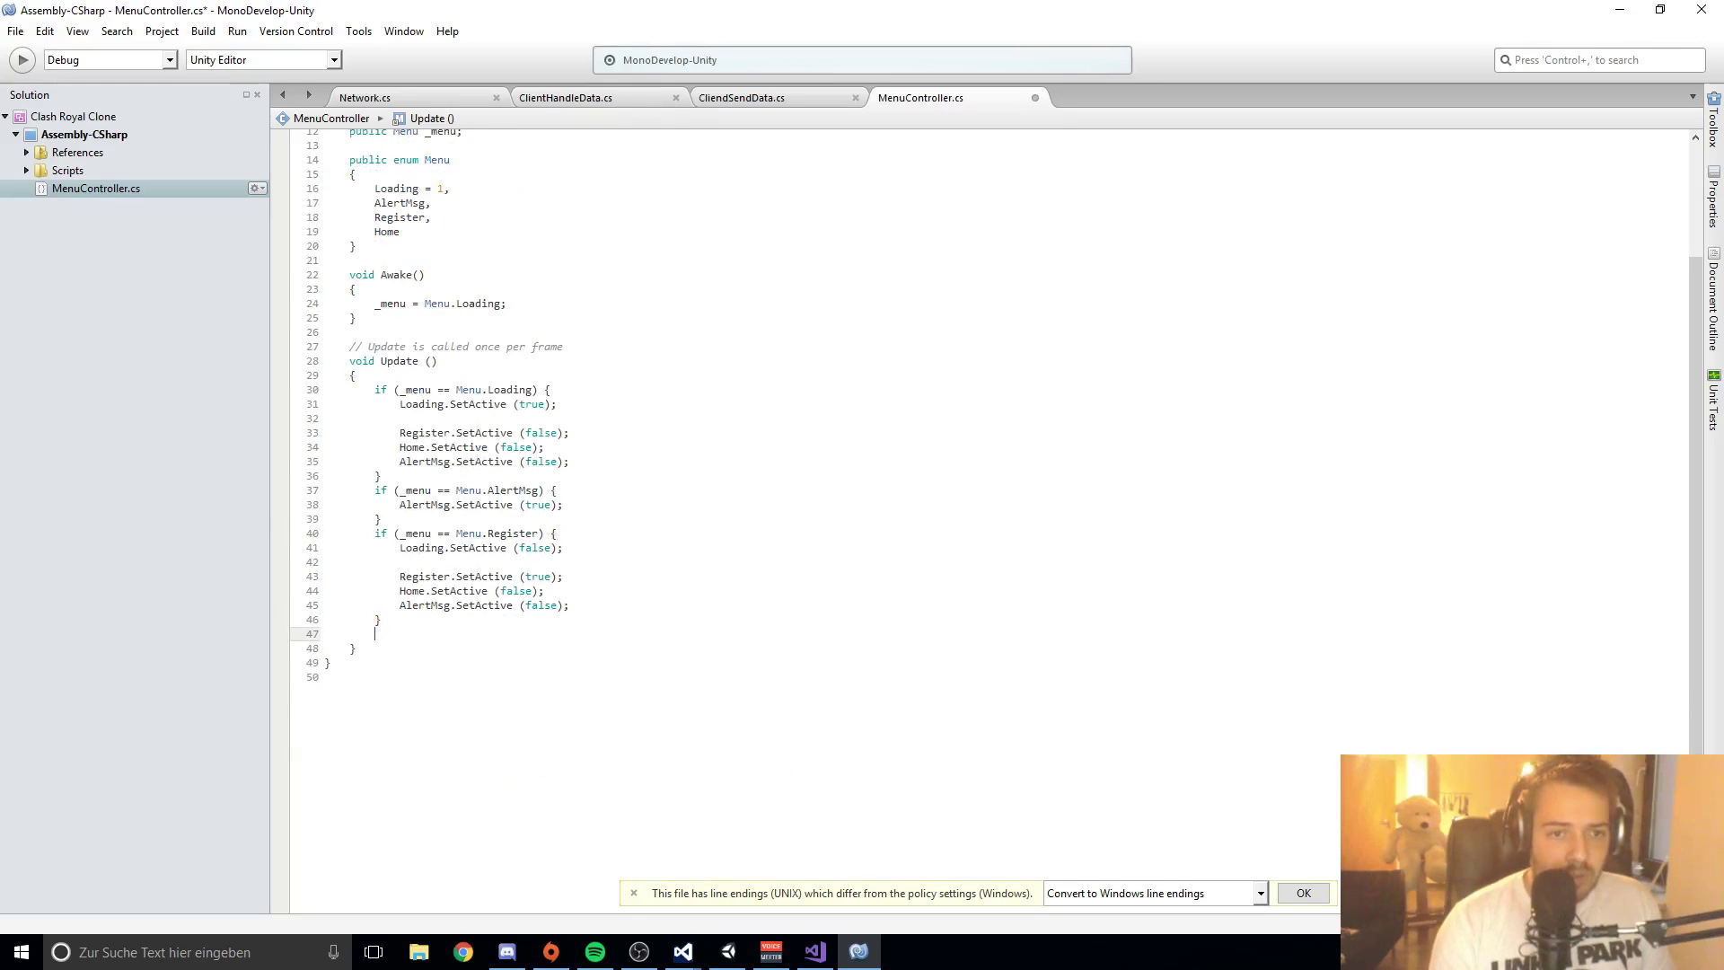
{"action": "type", "text": "if("}
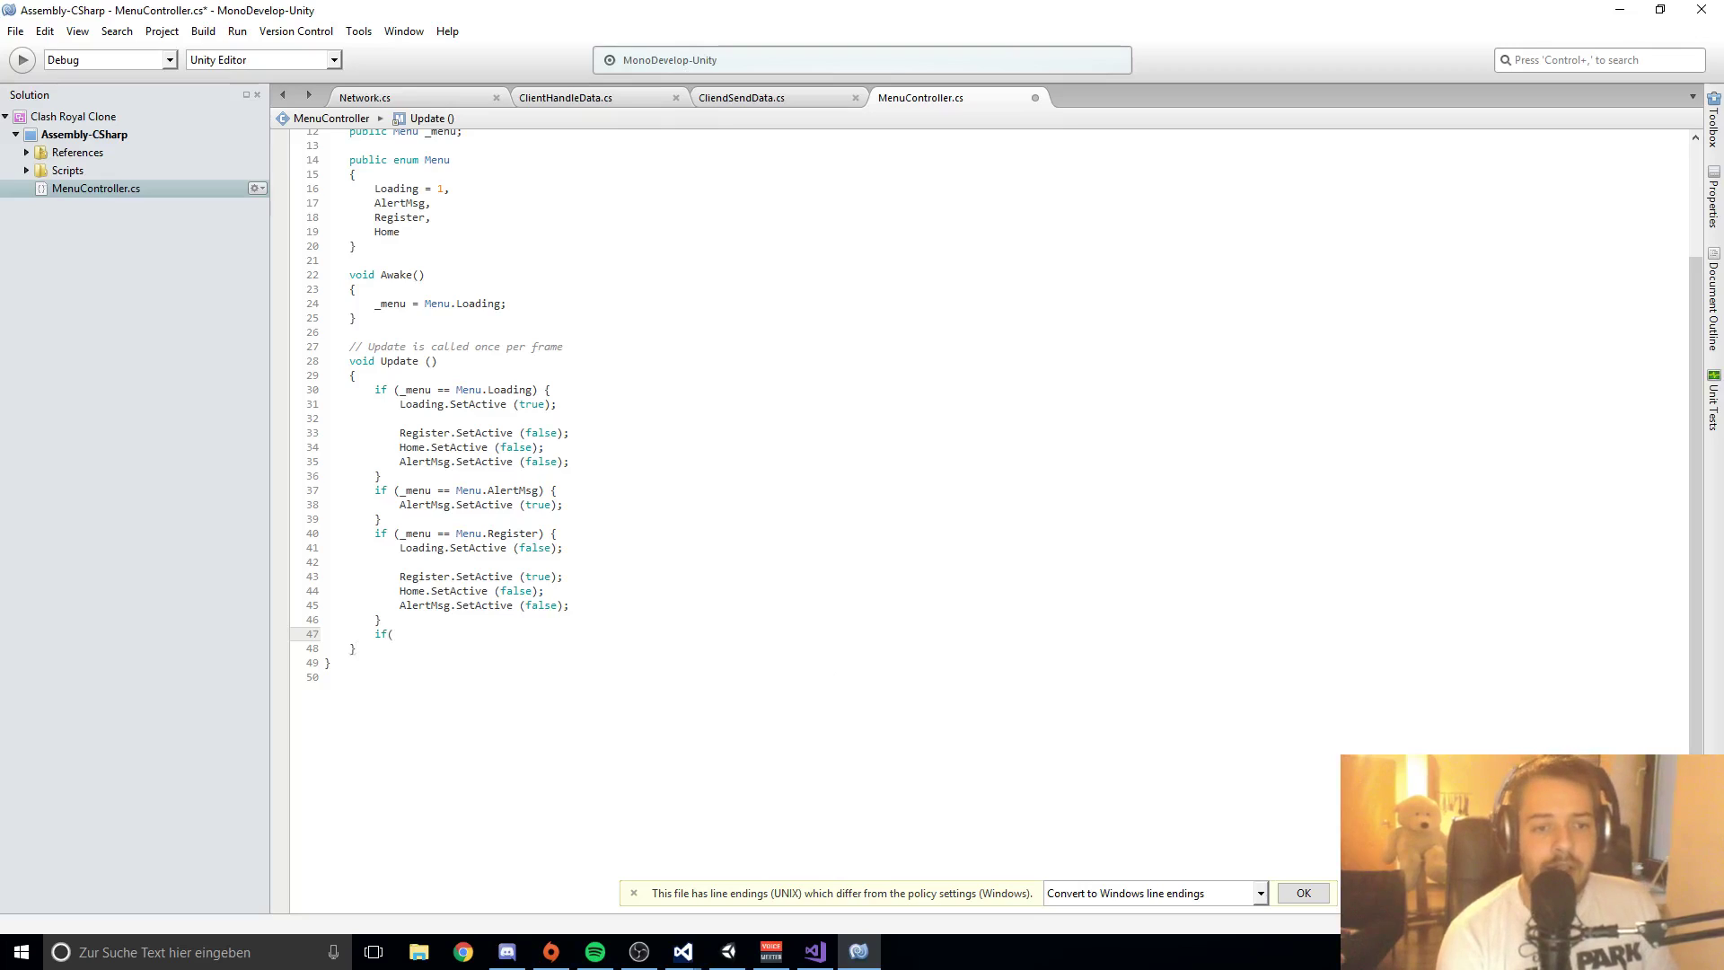
{"action": "type", "text": "_menu =="}
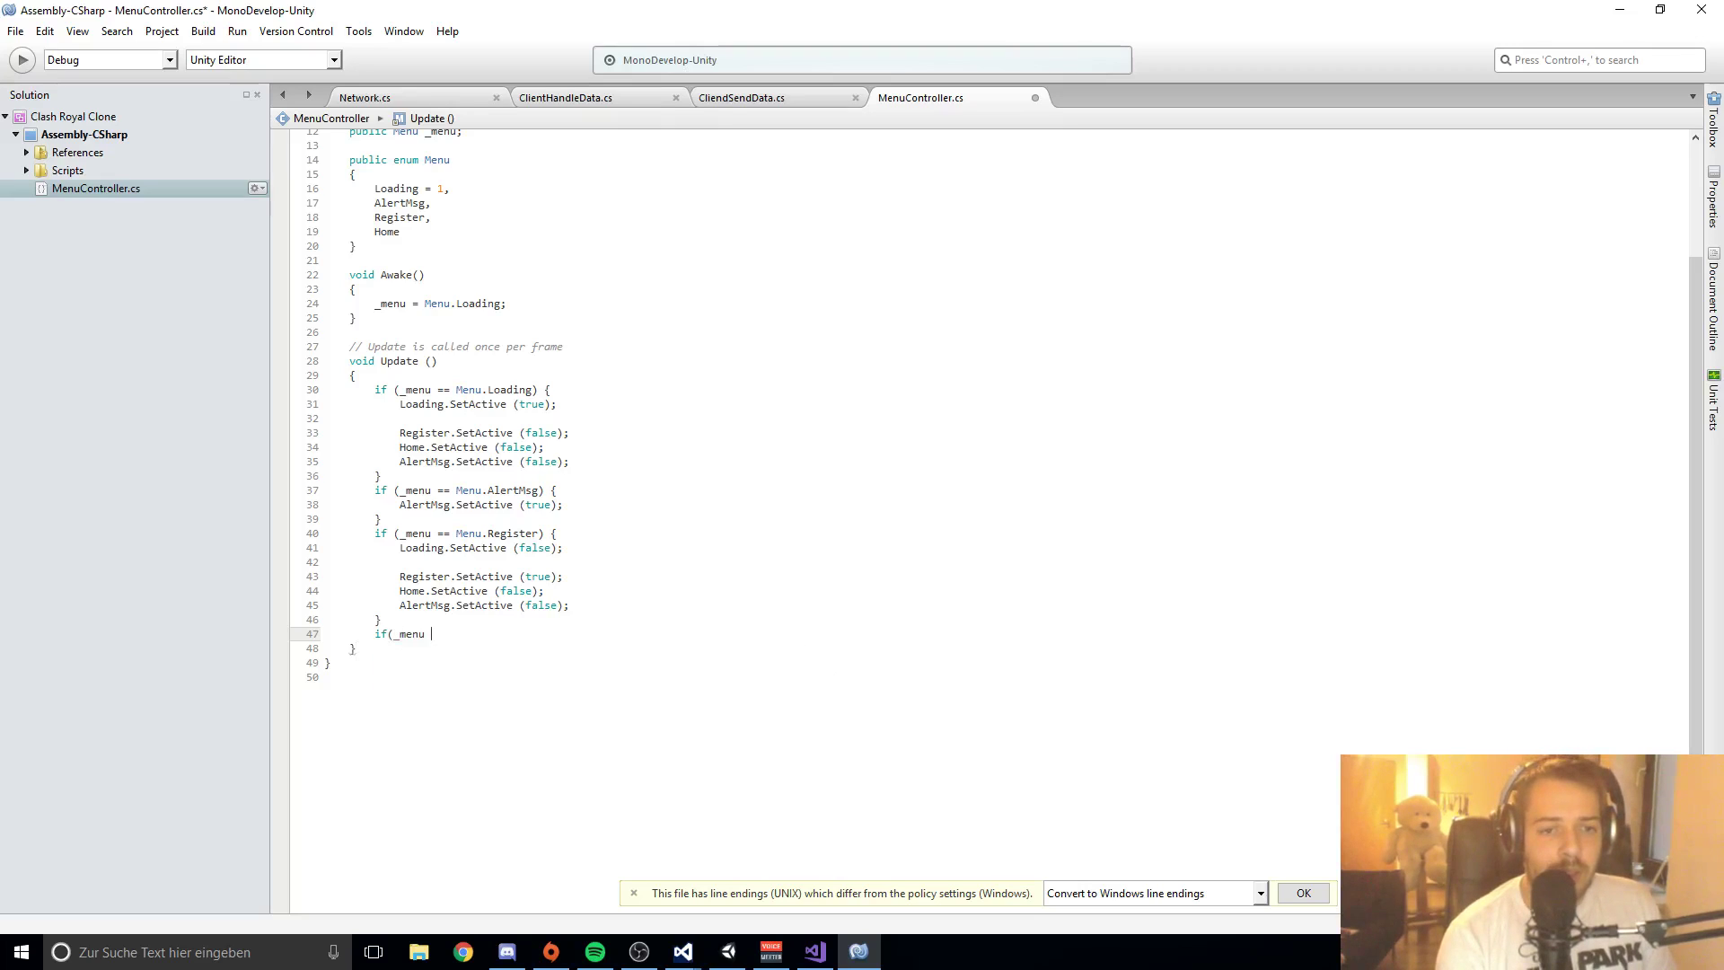
{"action": "type", "text": " M"}
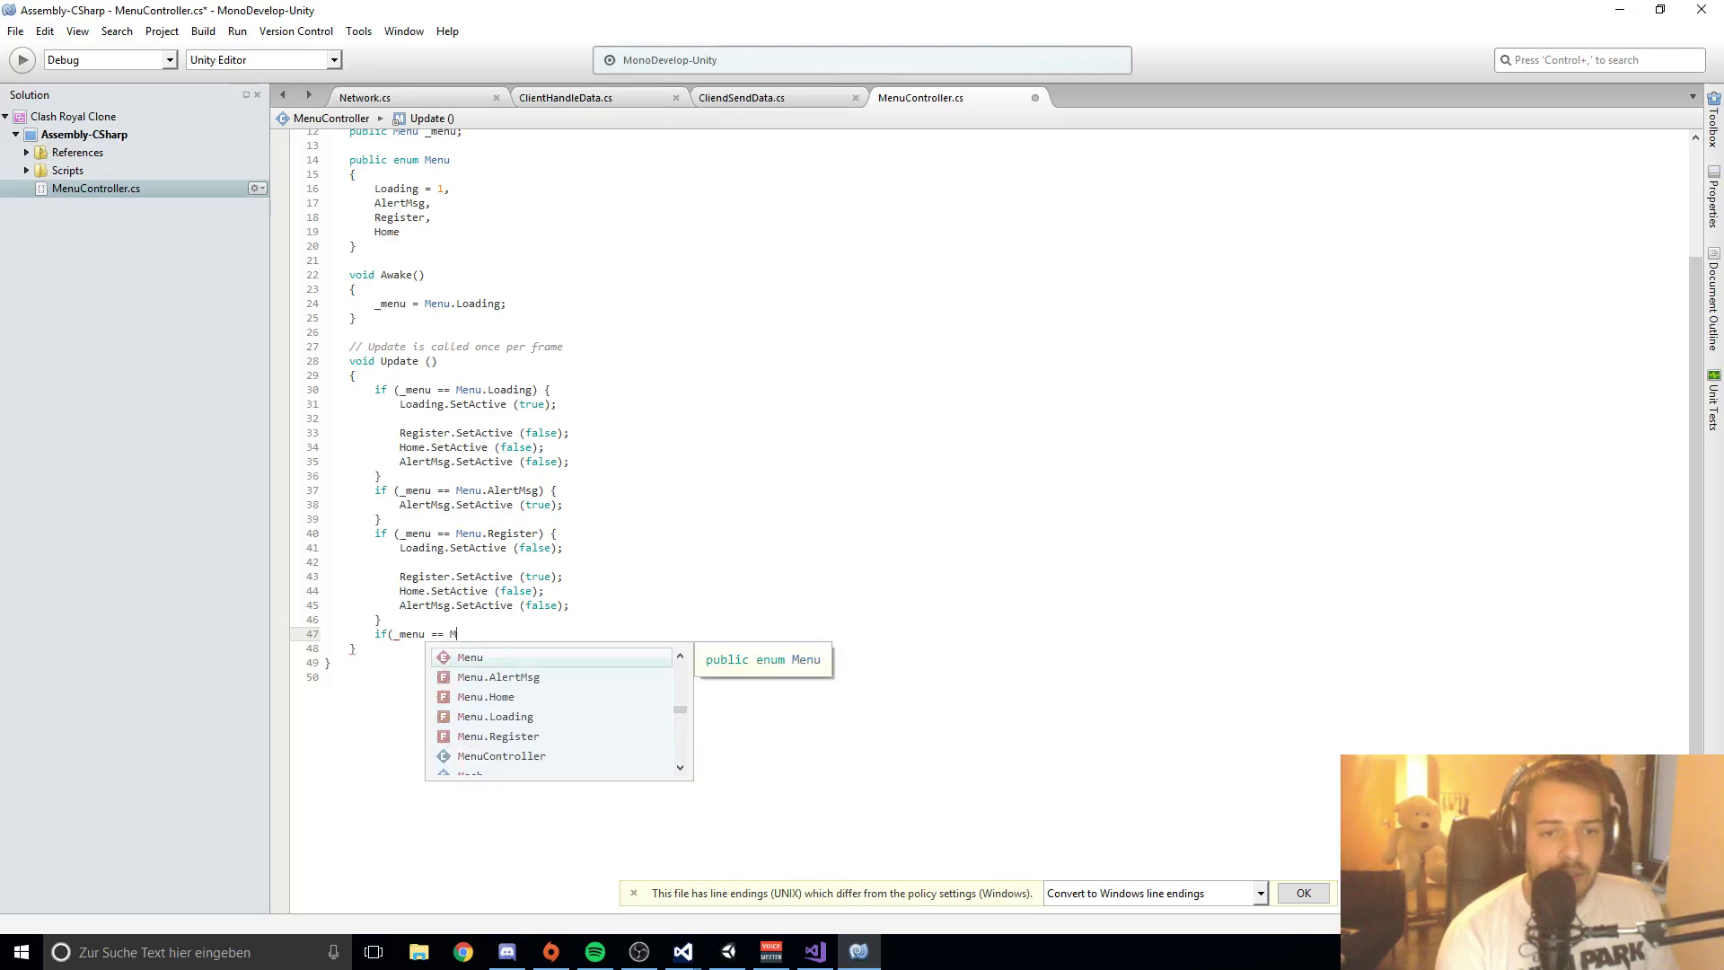
{"action": "type", "text": "enu."}
{"action": "key", "text": "Return"}
{"action": "type", "text": ")"}
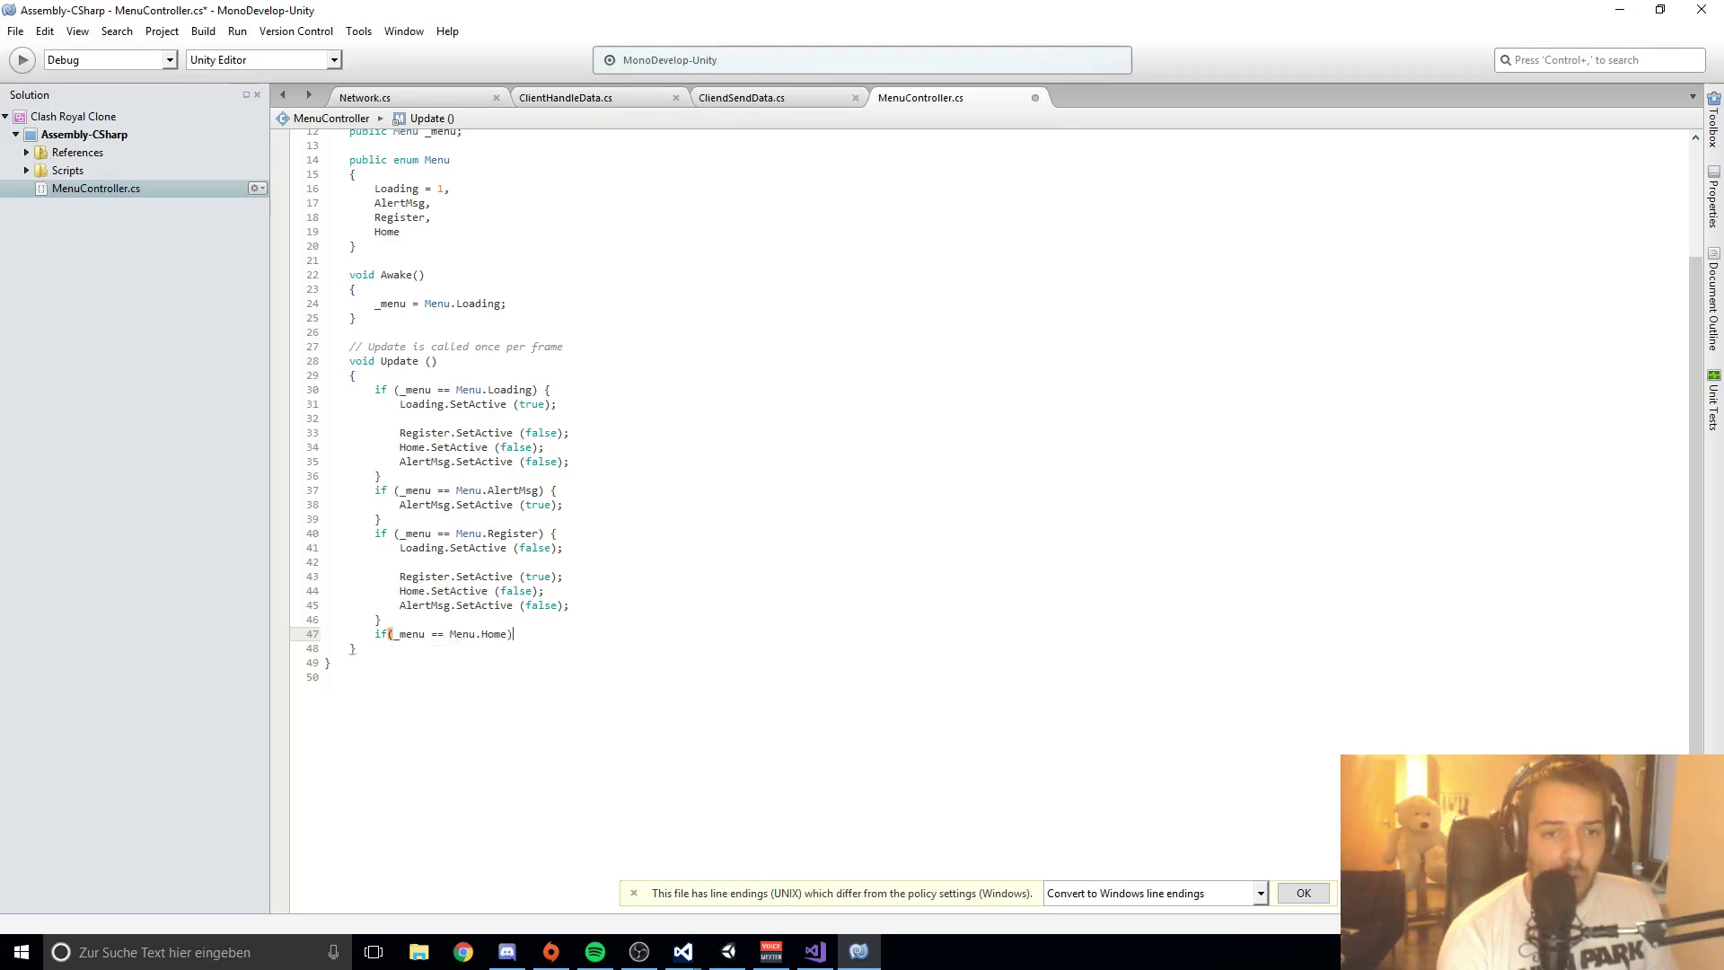
{"action": "key", "text": "Return"}
{"action": "key", "text": "BackSpace"}
{"action": "key", "text": "BackSpace"}
{"action": "type", "text": "{"}
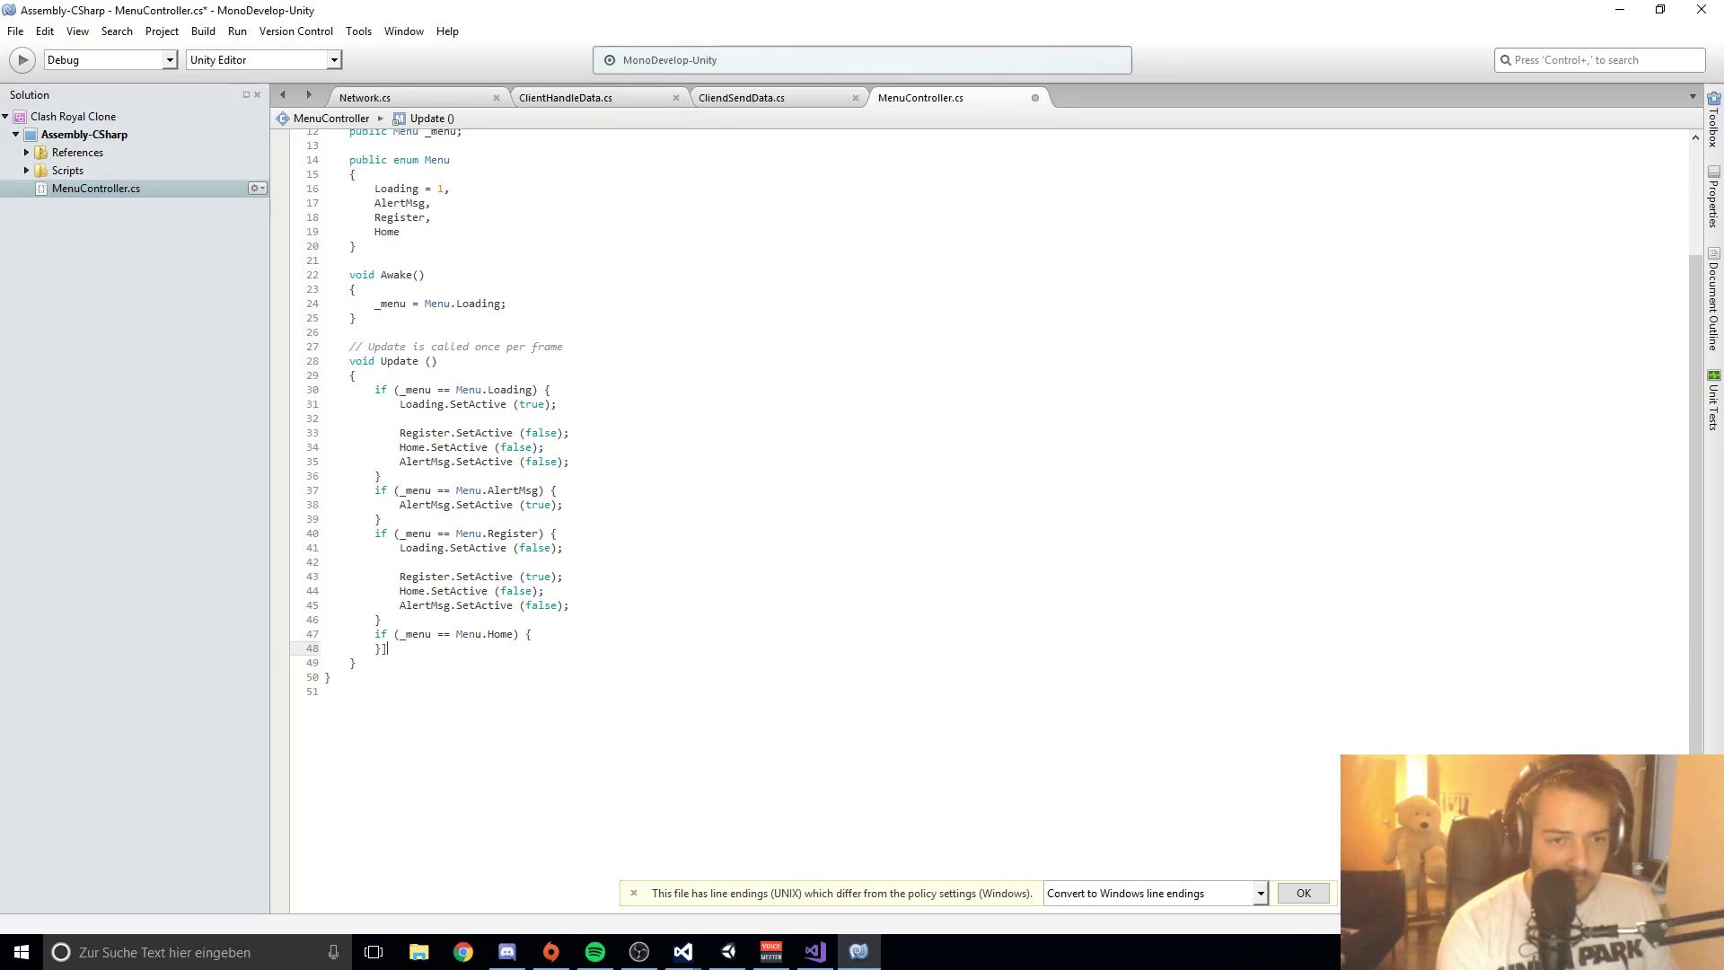
{"action": "key", "text": "Return"}
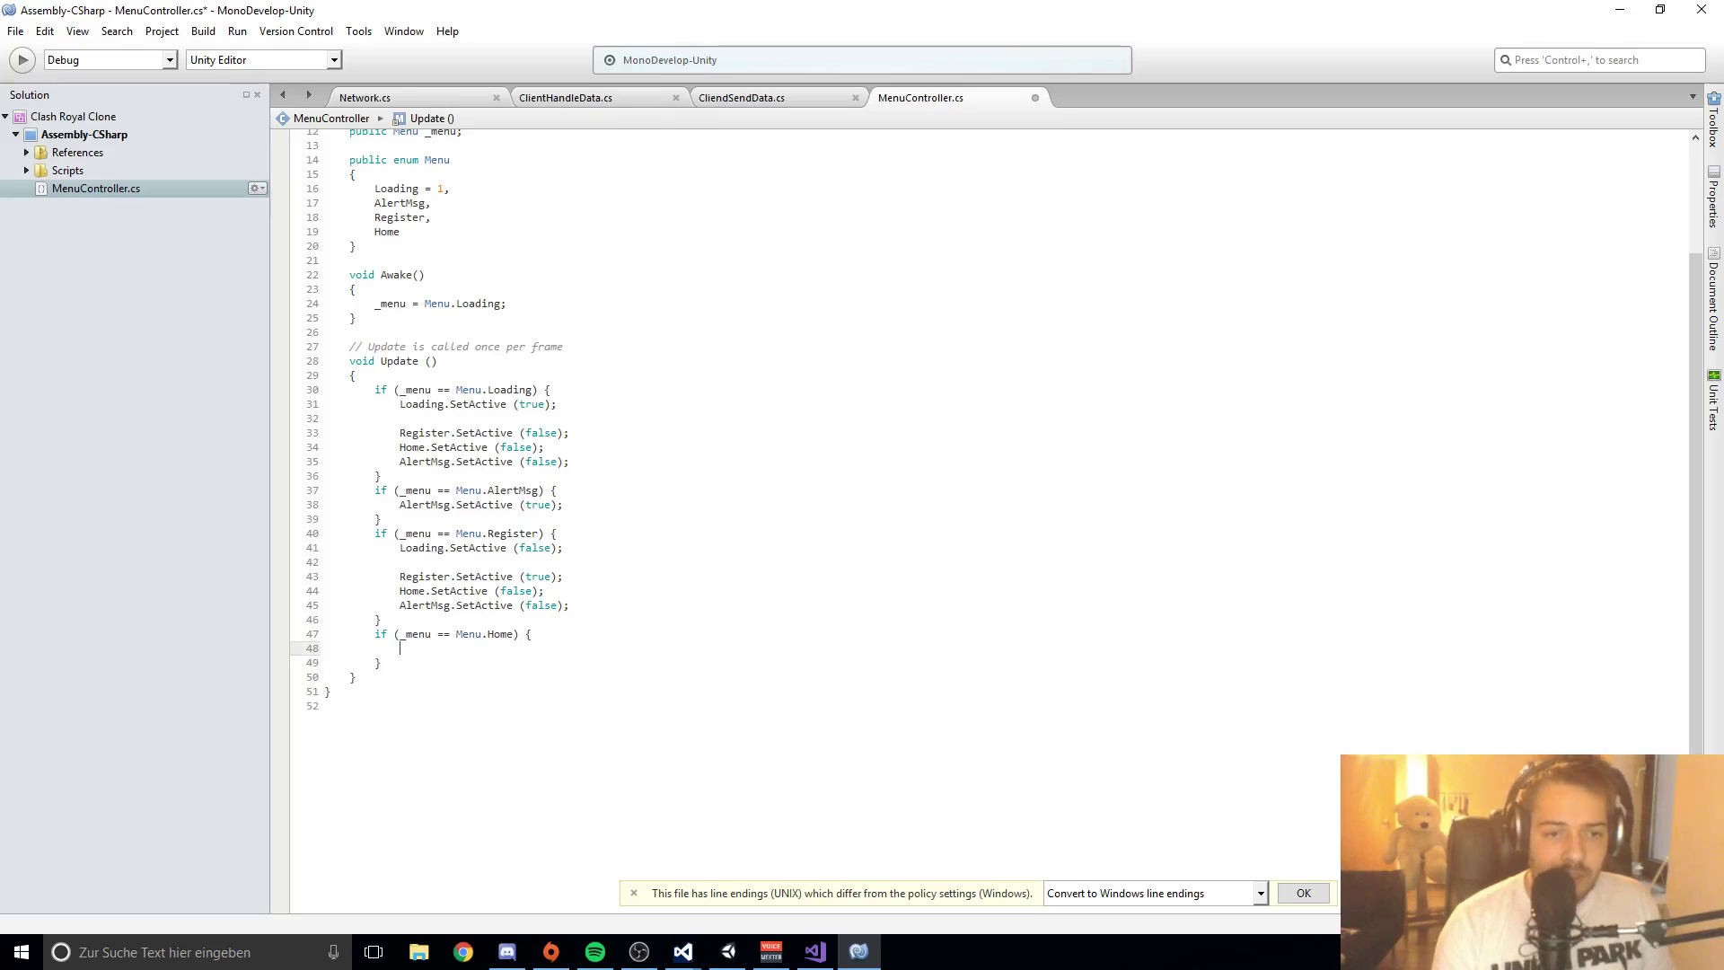
Step: Paste the SetActive lines into the Home block with Loading false and Home true, save, and return to Unity
{"action": "type", "text": "Loading.SetActive (true);  \t\t\tRegister.SetActive (false); \t\t\tHome.SetActive (false); \t\t\tAlertMsg.SetActive (false);"}
{"action": "left_click", "coordinate": [537, 647]}
{"action": "double_click", "coordinate": [537, 647]}
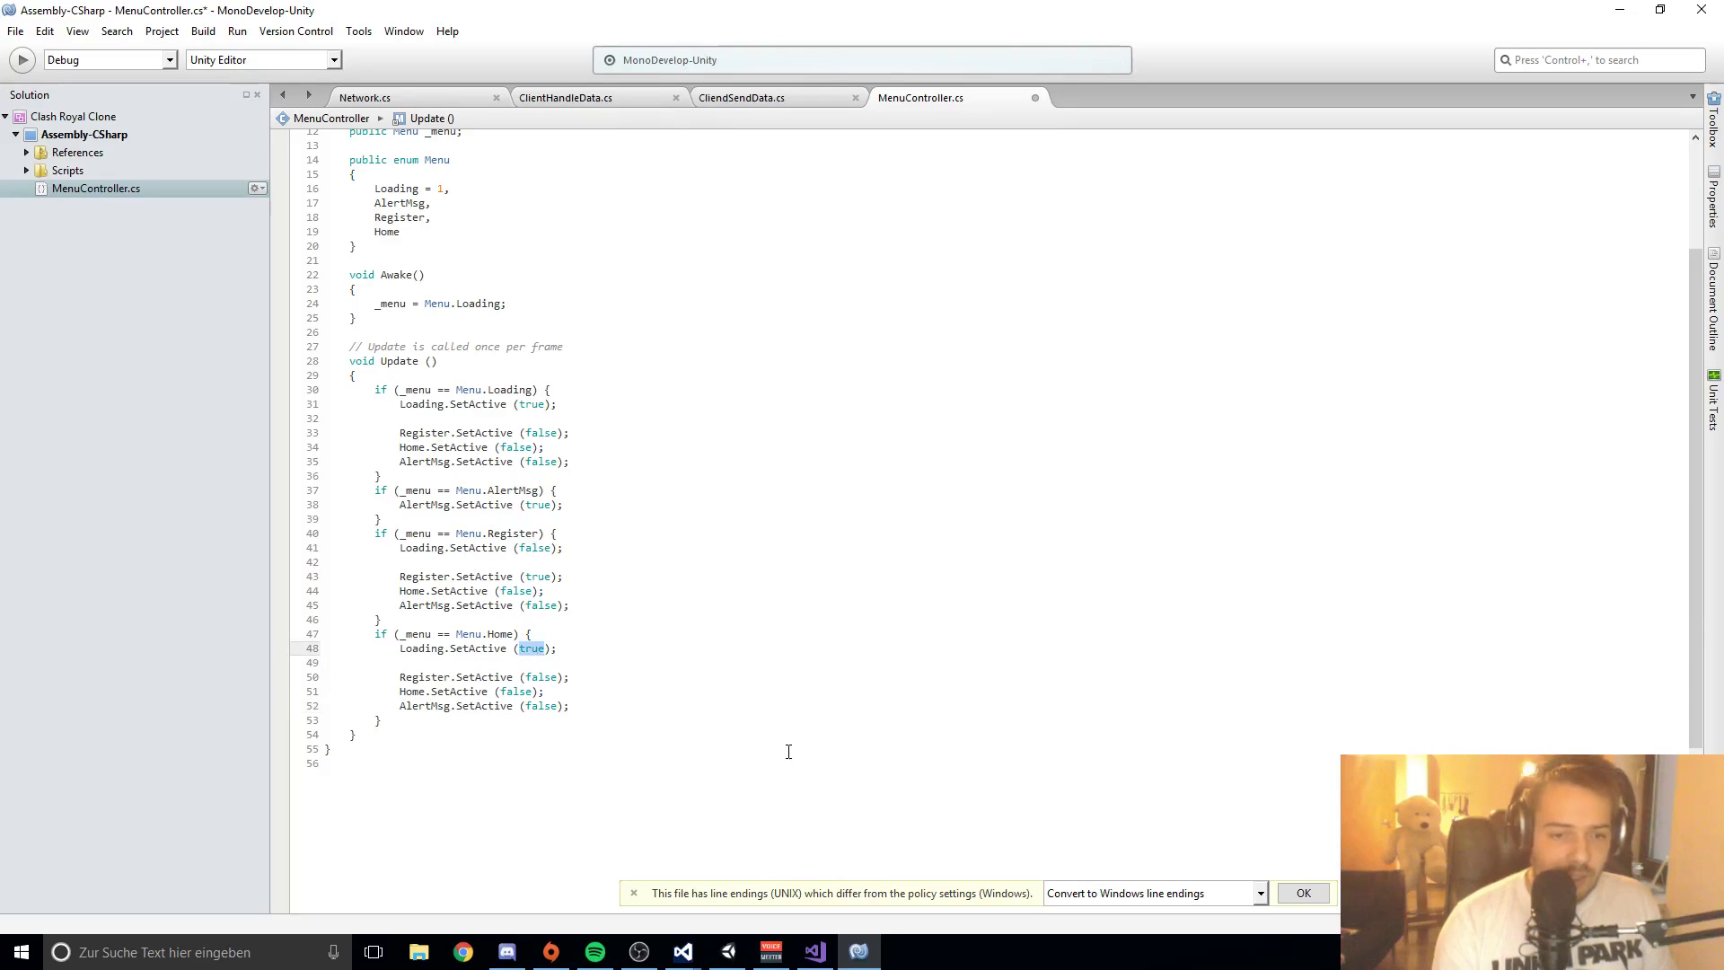
{"action": "type", "text": "false"}
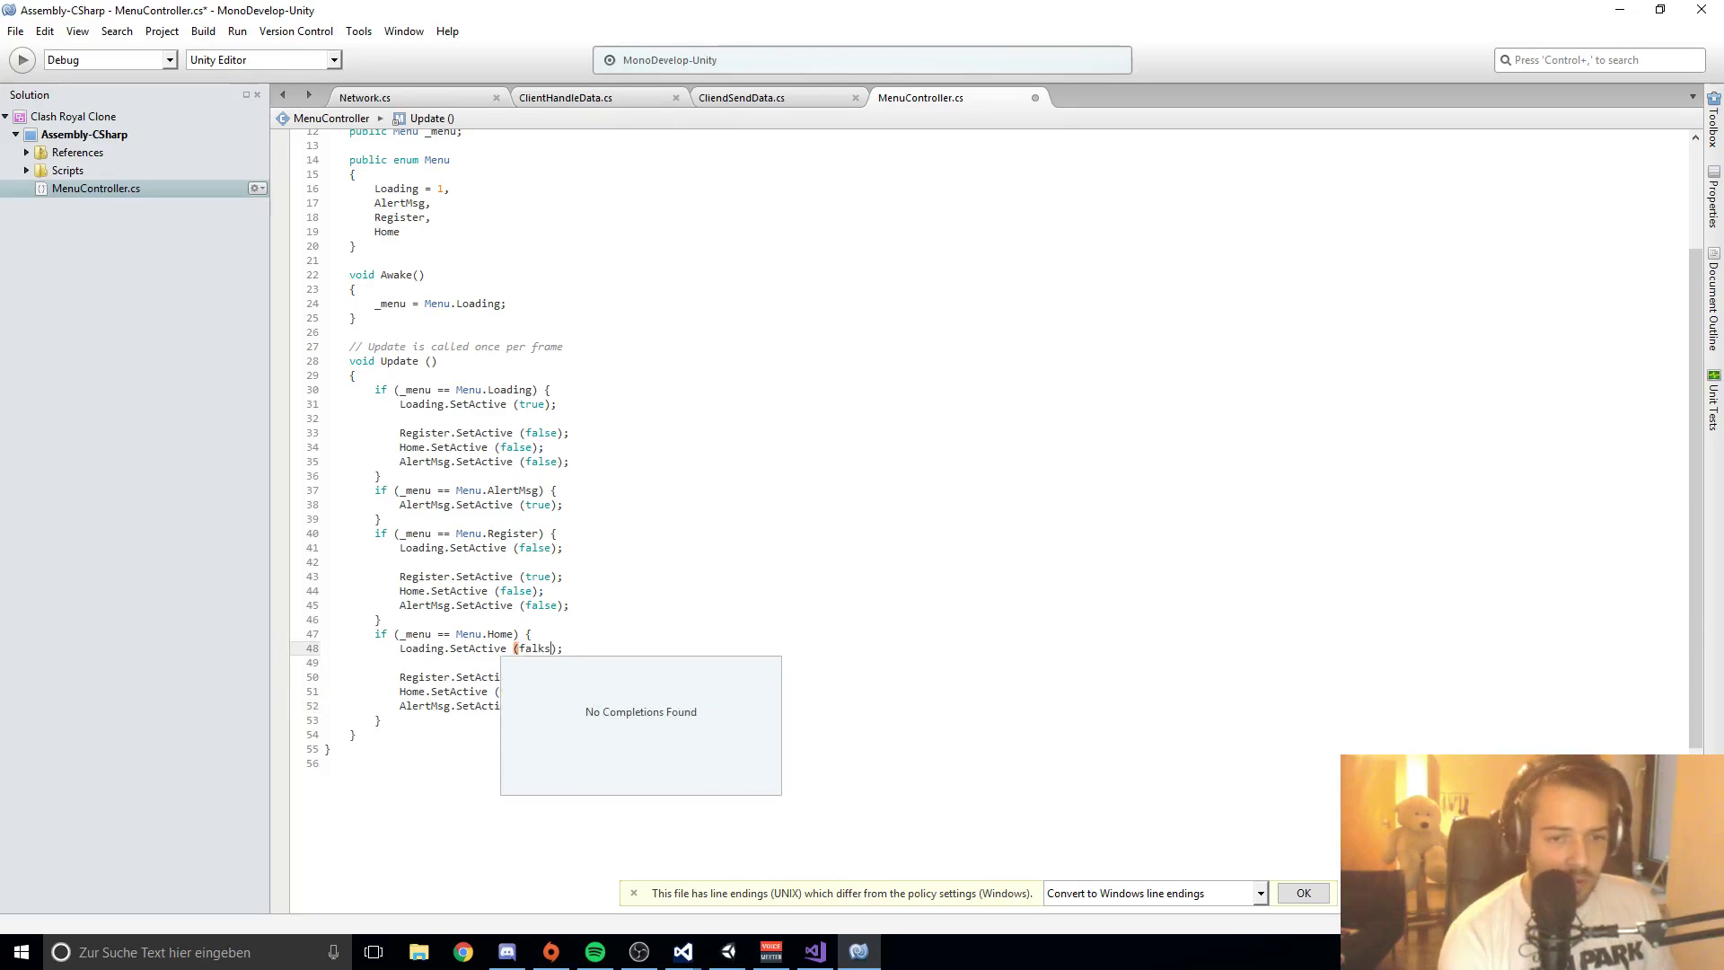
{"action": "left_click", "coordinate": [573, 611]}
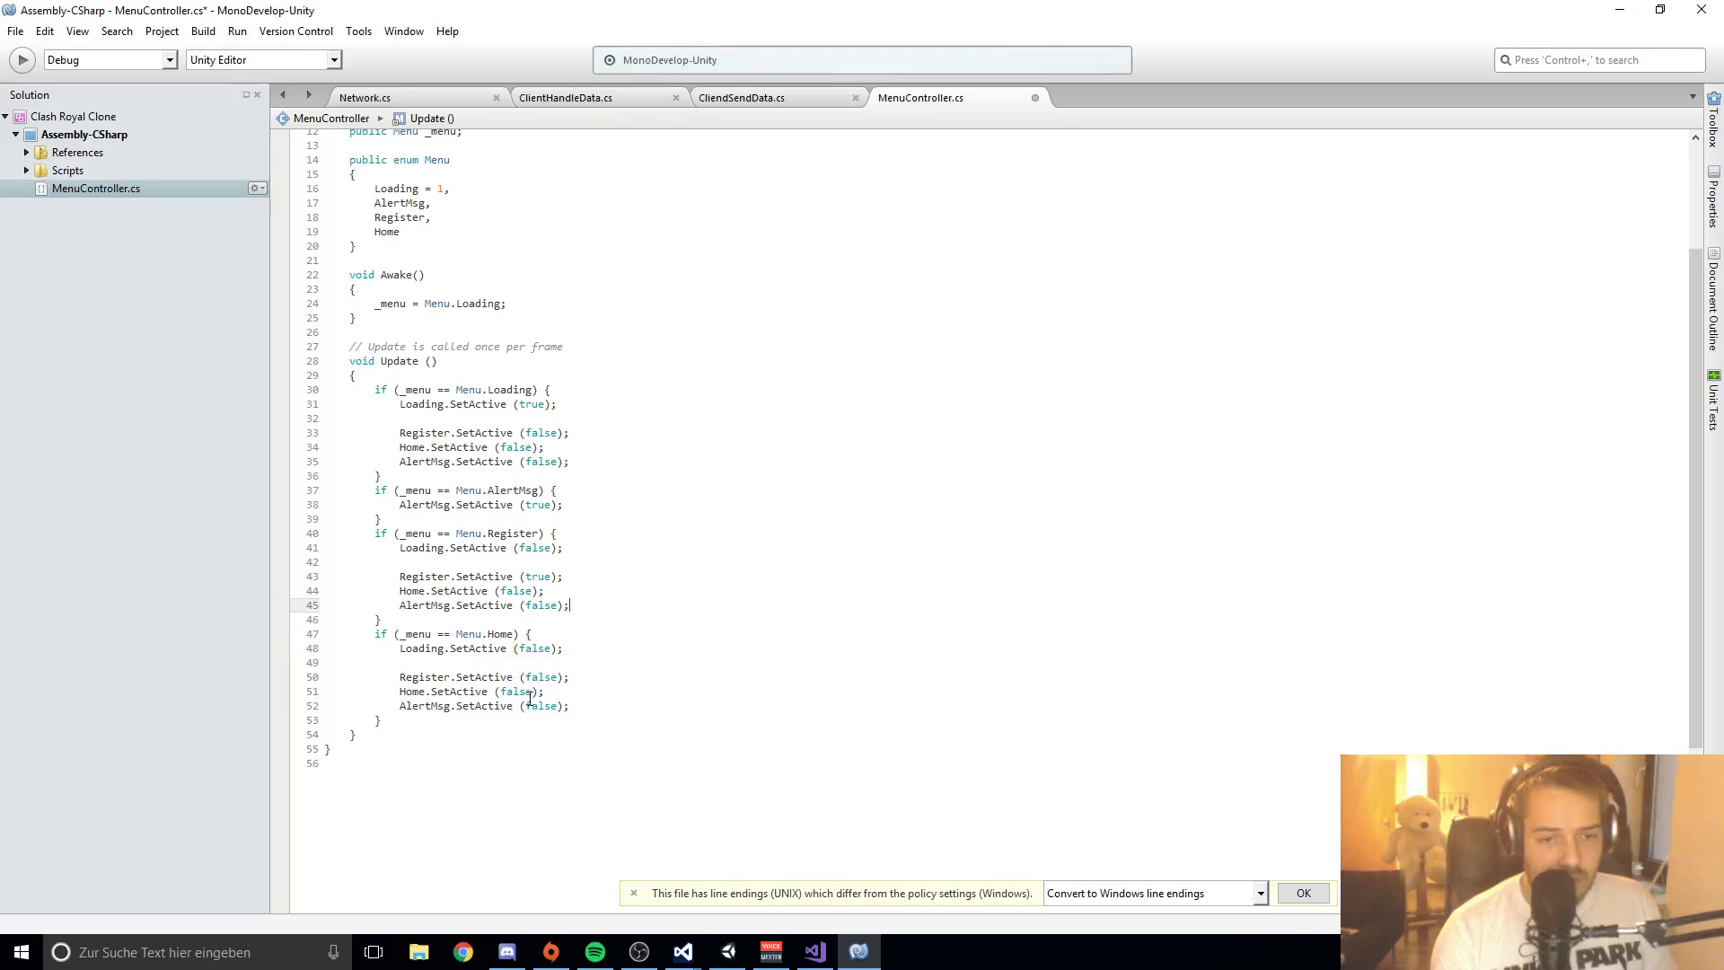
{"action": "double_click", "coordinate": [518, 688]}
{"action": "type", "text": "tru"}
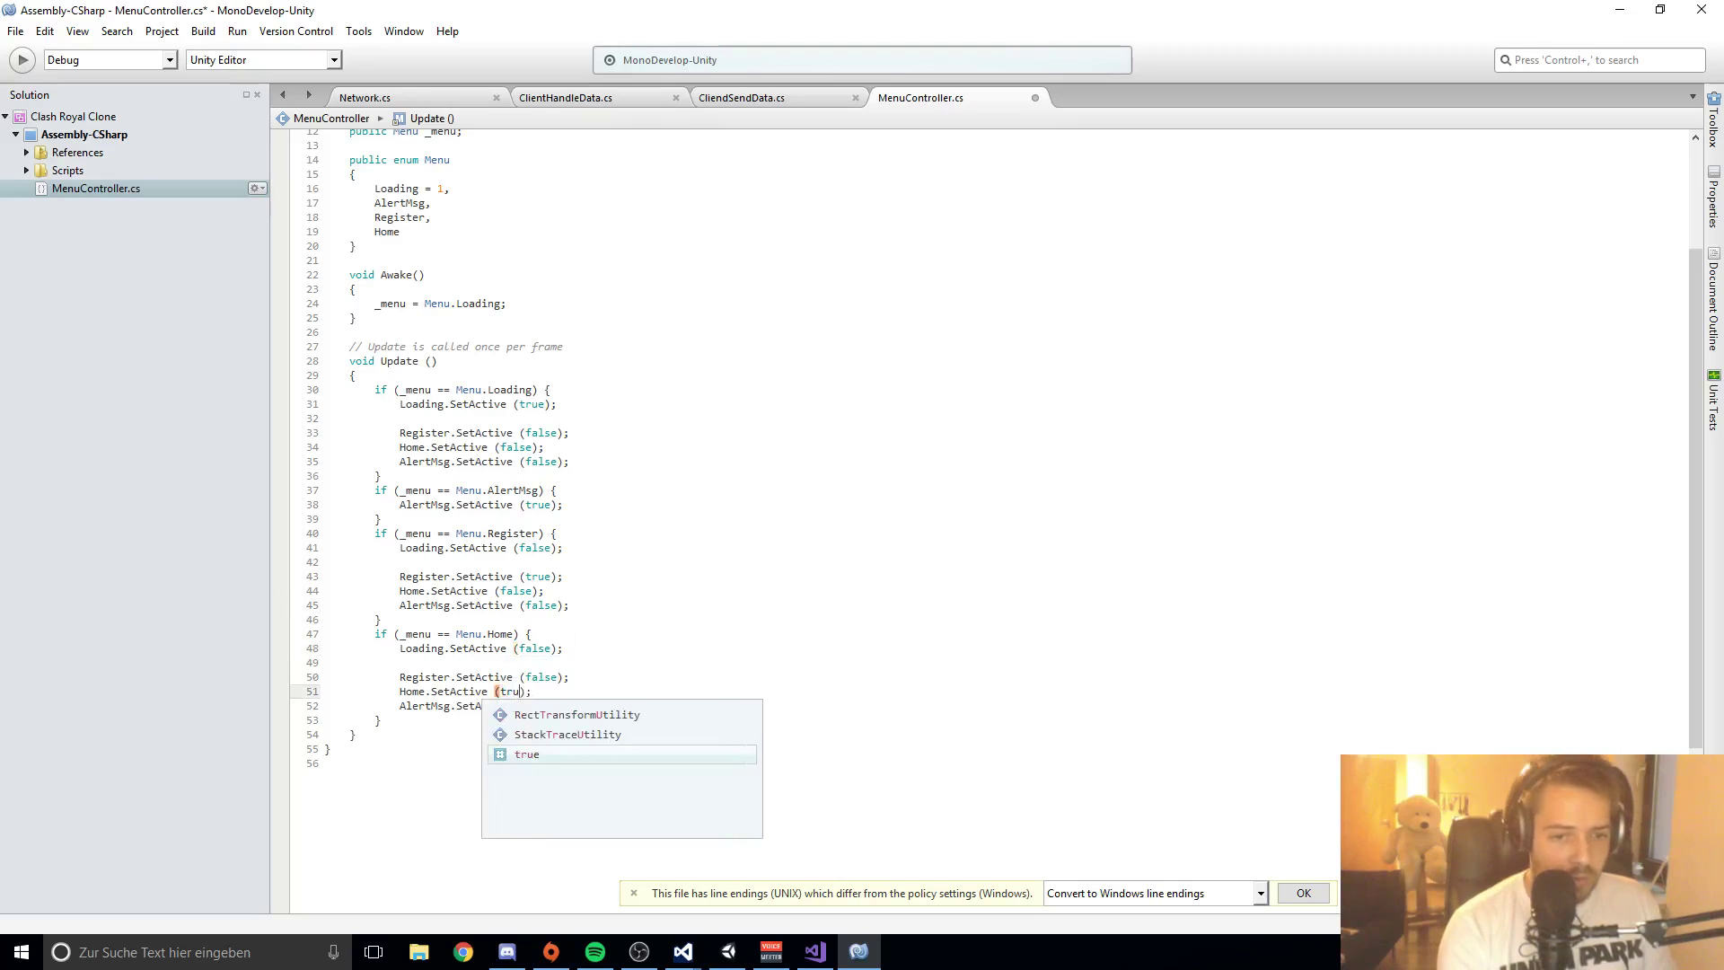
{"action": "type", "text": "e"}
{"action": "left_click", "coordinate": [734, 605]}
{"action": "key", "text": "ctrl+s"}
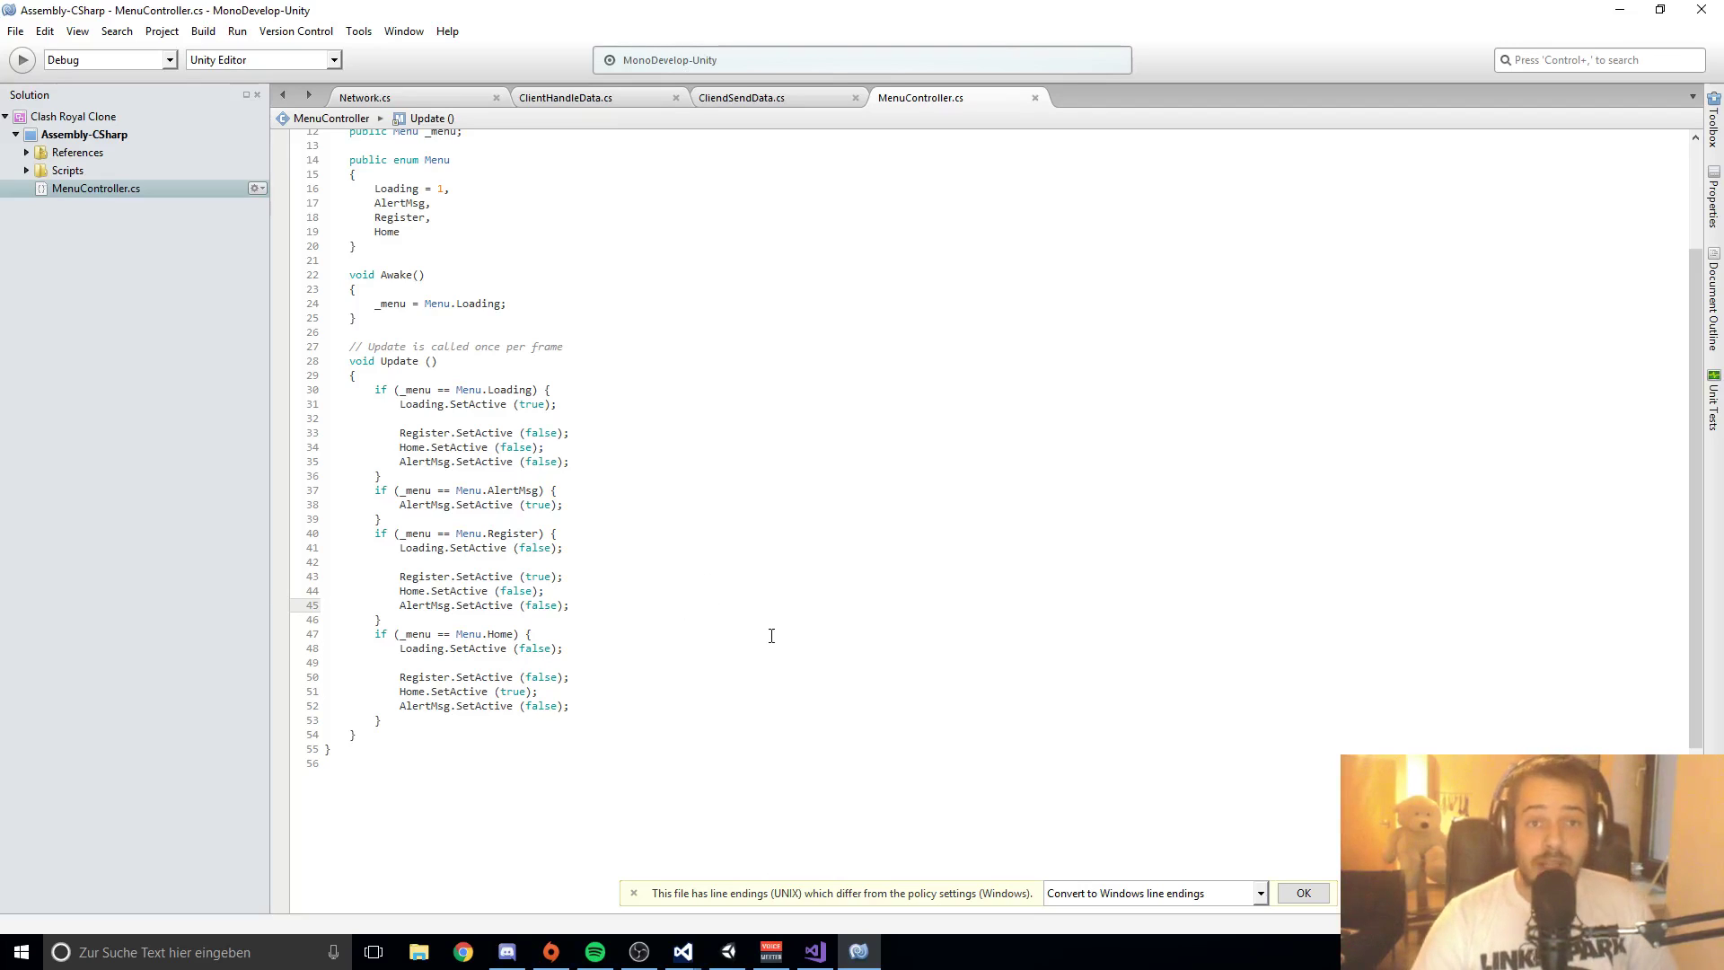
{"action": "left_click", "coordinate": [700, 636]}
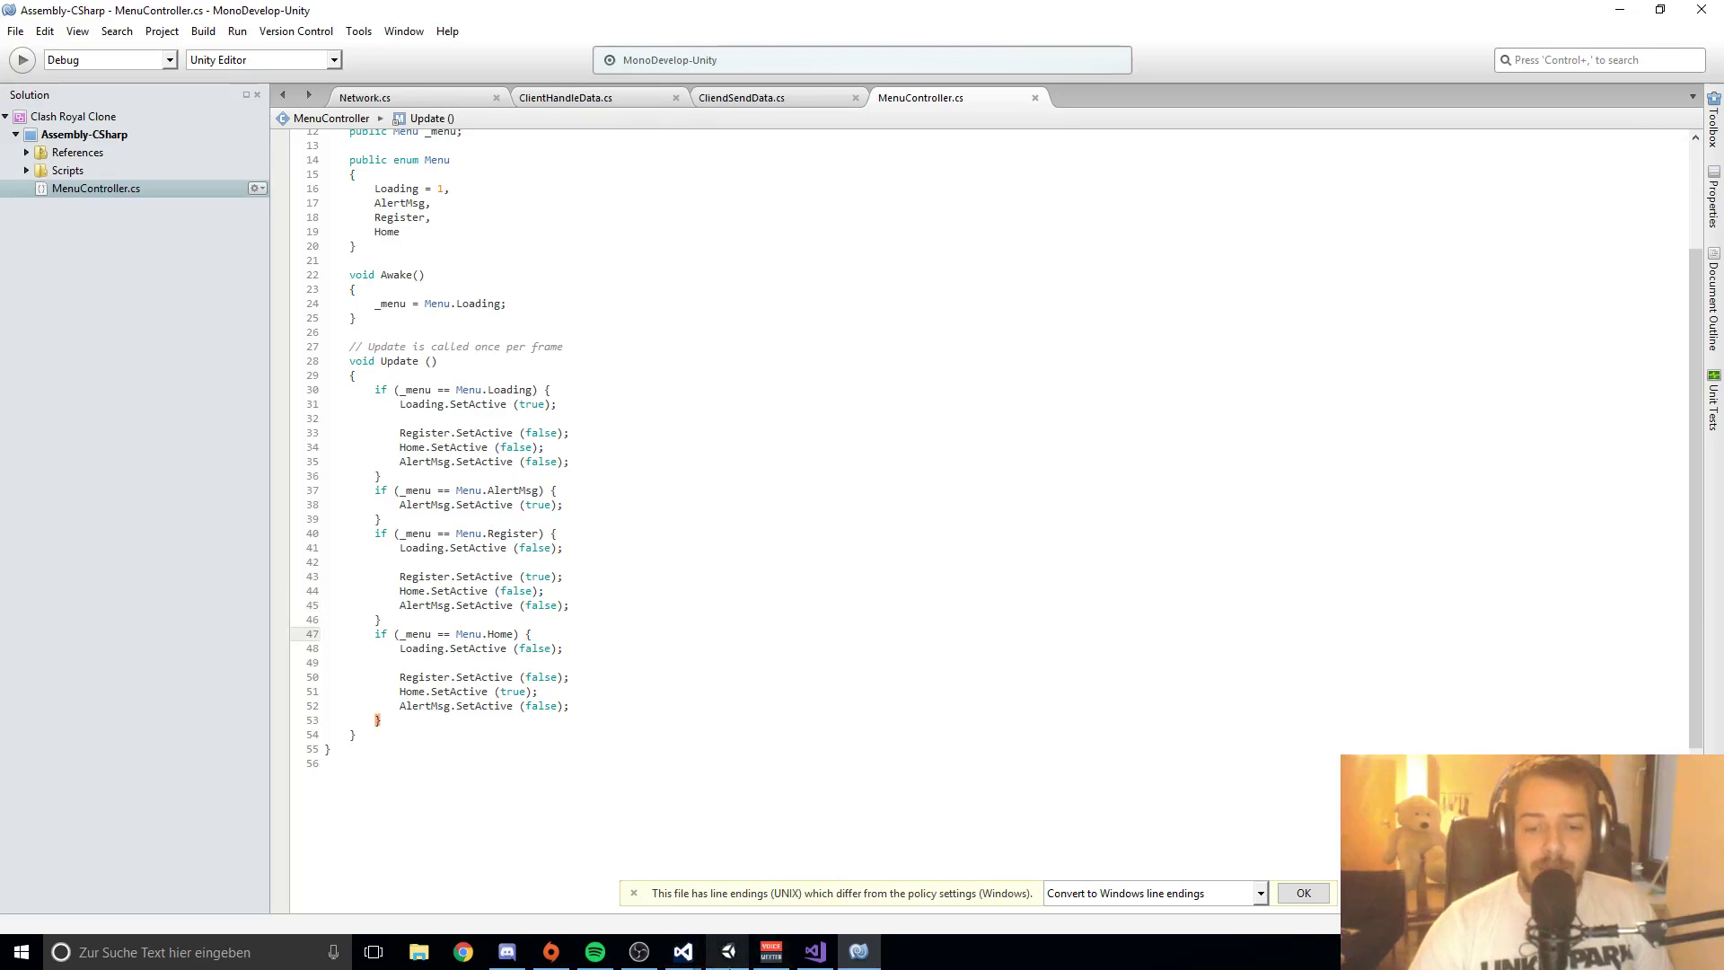
{"action": "left_click", "coordinate": [728, 952]}
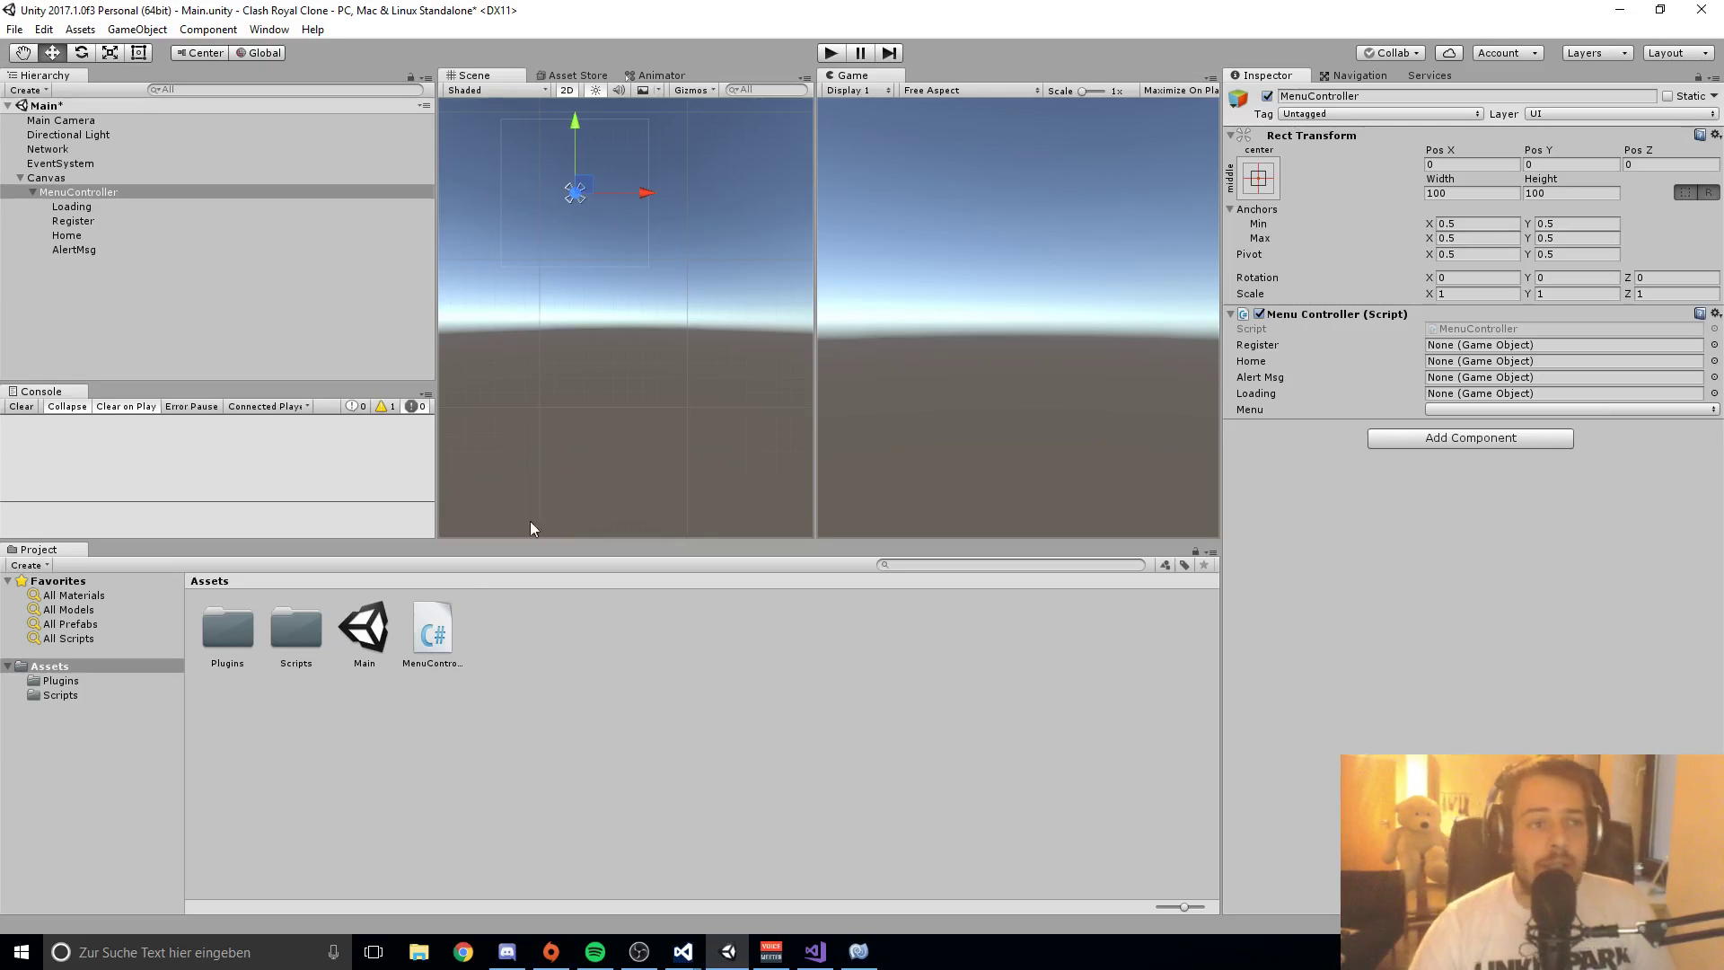
Step: Assign Loading, Register, Home and AlertMsg to the MenuController's matching slots and save the Main scene
{"action": "left_click_drag", "start_coordinate": [63, 210], "coordinate": [1455, 395]}
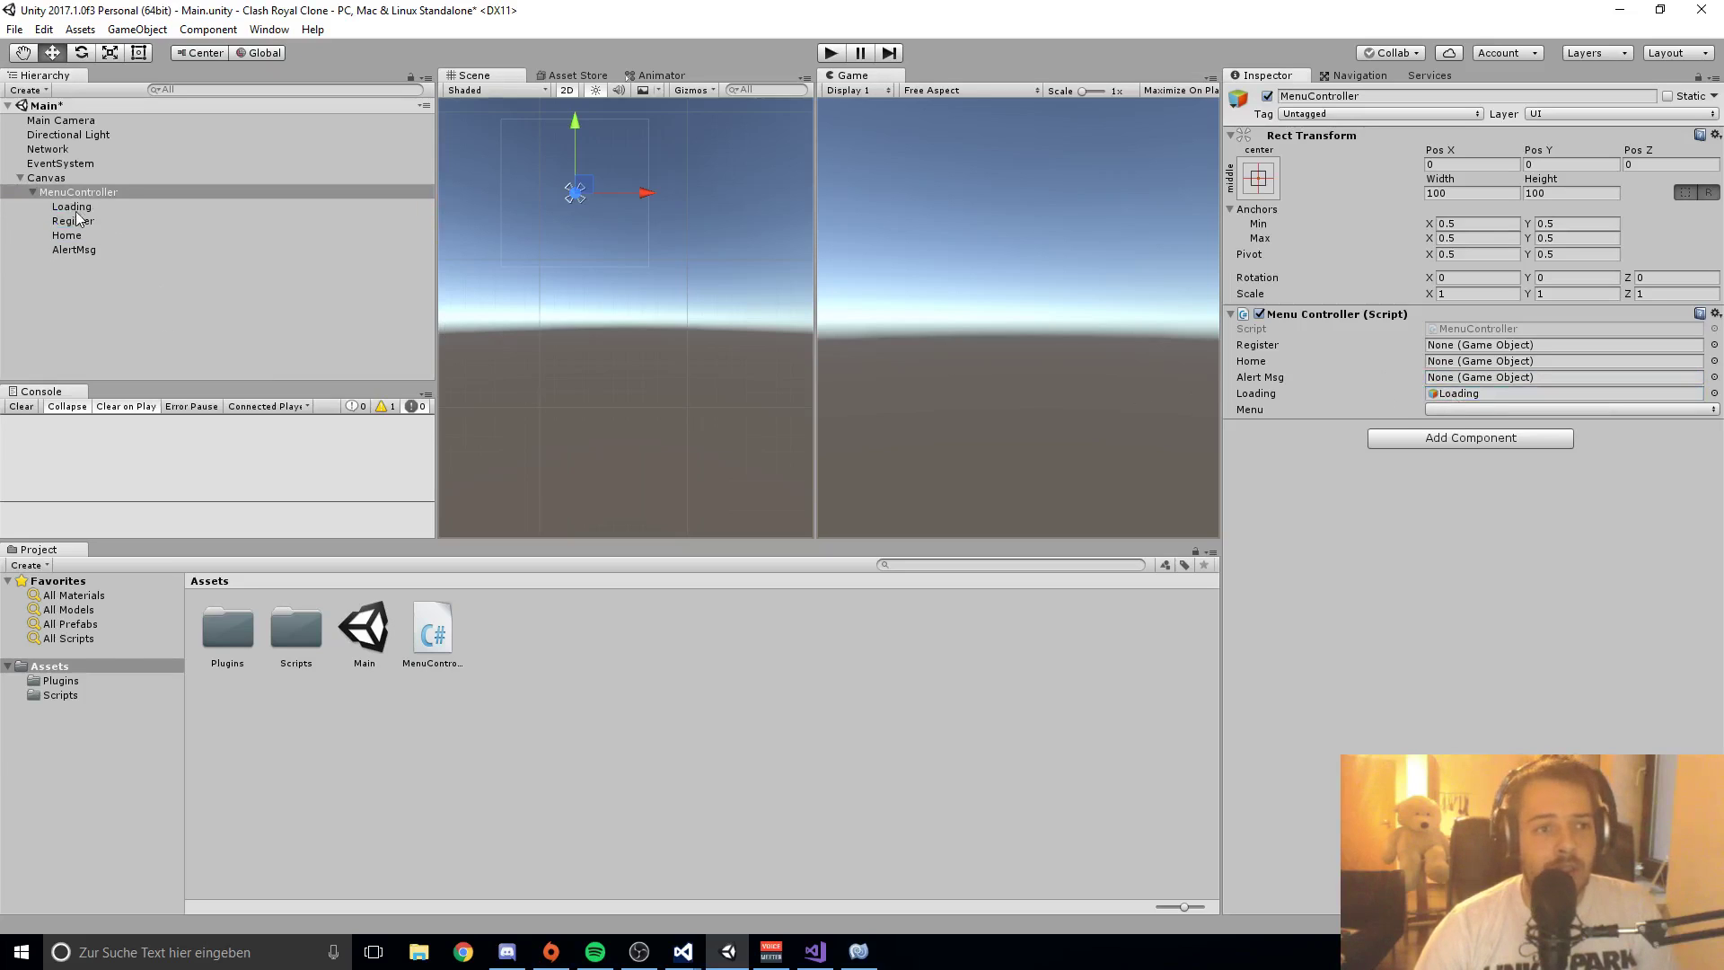
{"action": "left_click_drag", "start_coordinate": [77, 219], "coordinate": [1455, 345]}
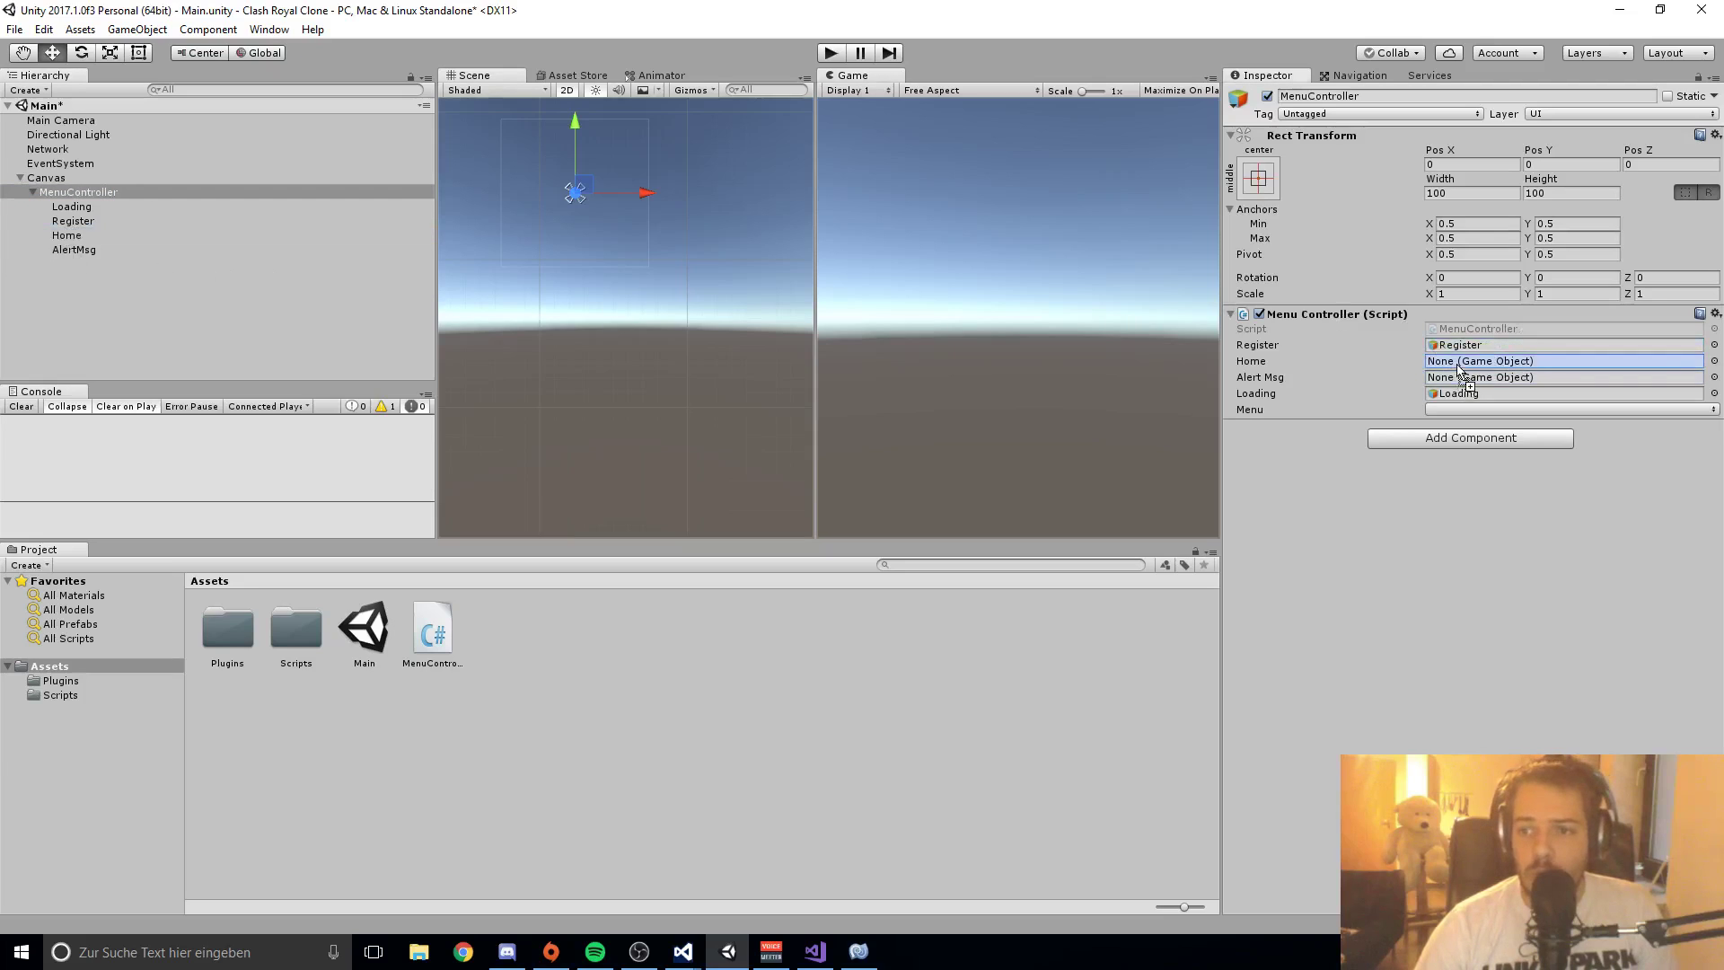
{"action": "left_click_drag", "start_coordinate": [66, 235], "coordinate": [1472, 361]}
{"action": "left_click_drag", "start_coordinate": [56, 251], "coordinate": [1481, 378]}
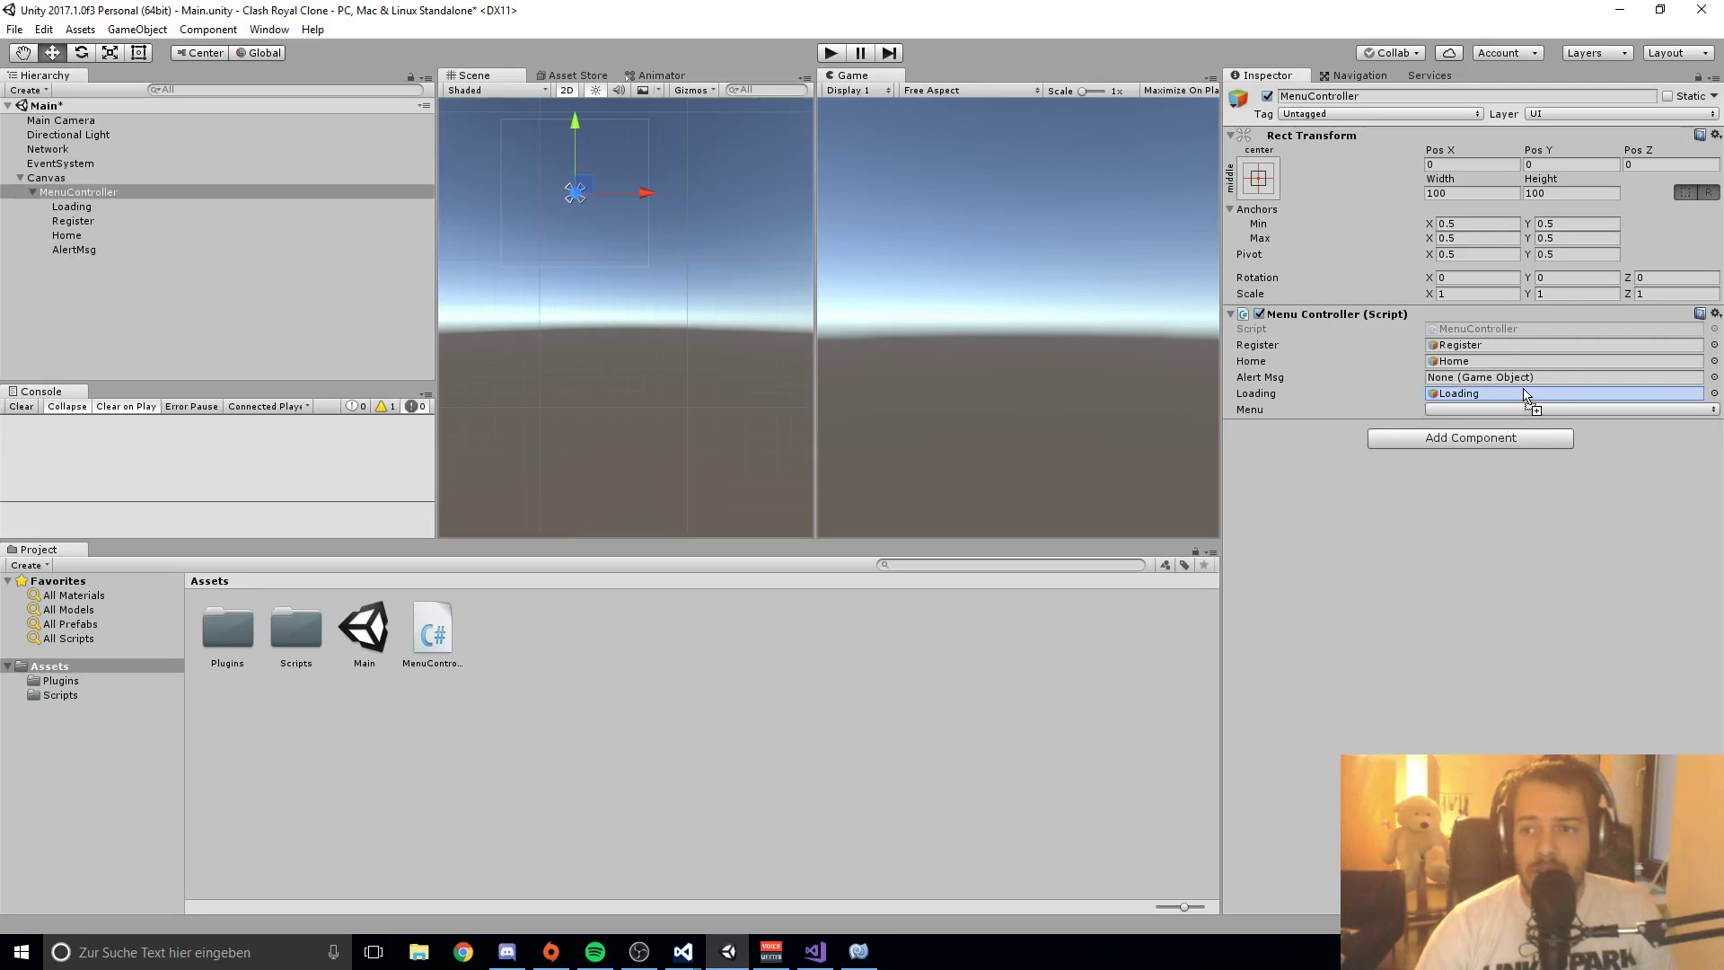
{"action": "left_click", "coordinate": [271, 361]}
{"action": "key", "text": "ctrl+s"}
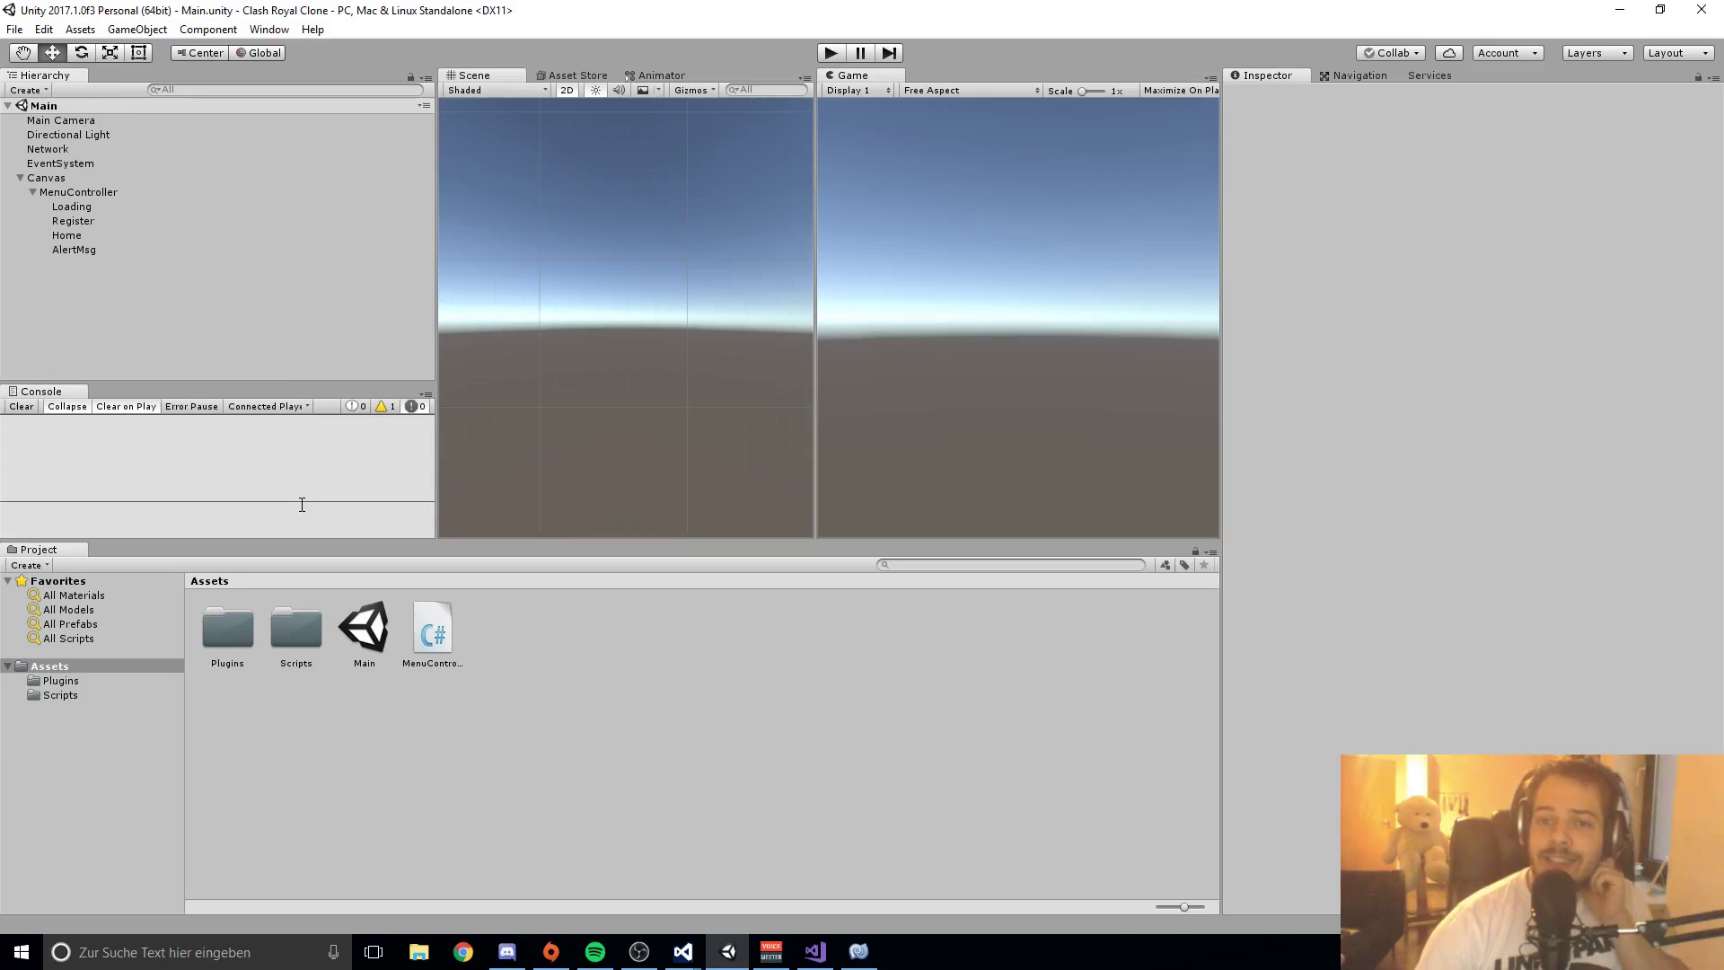
Step: Open ClientHandleData.cs and delete the two ClientSendData/SendLogin test lines
{"action": "left_click", "coordinate": [858, 956]}
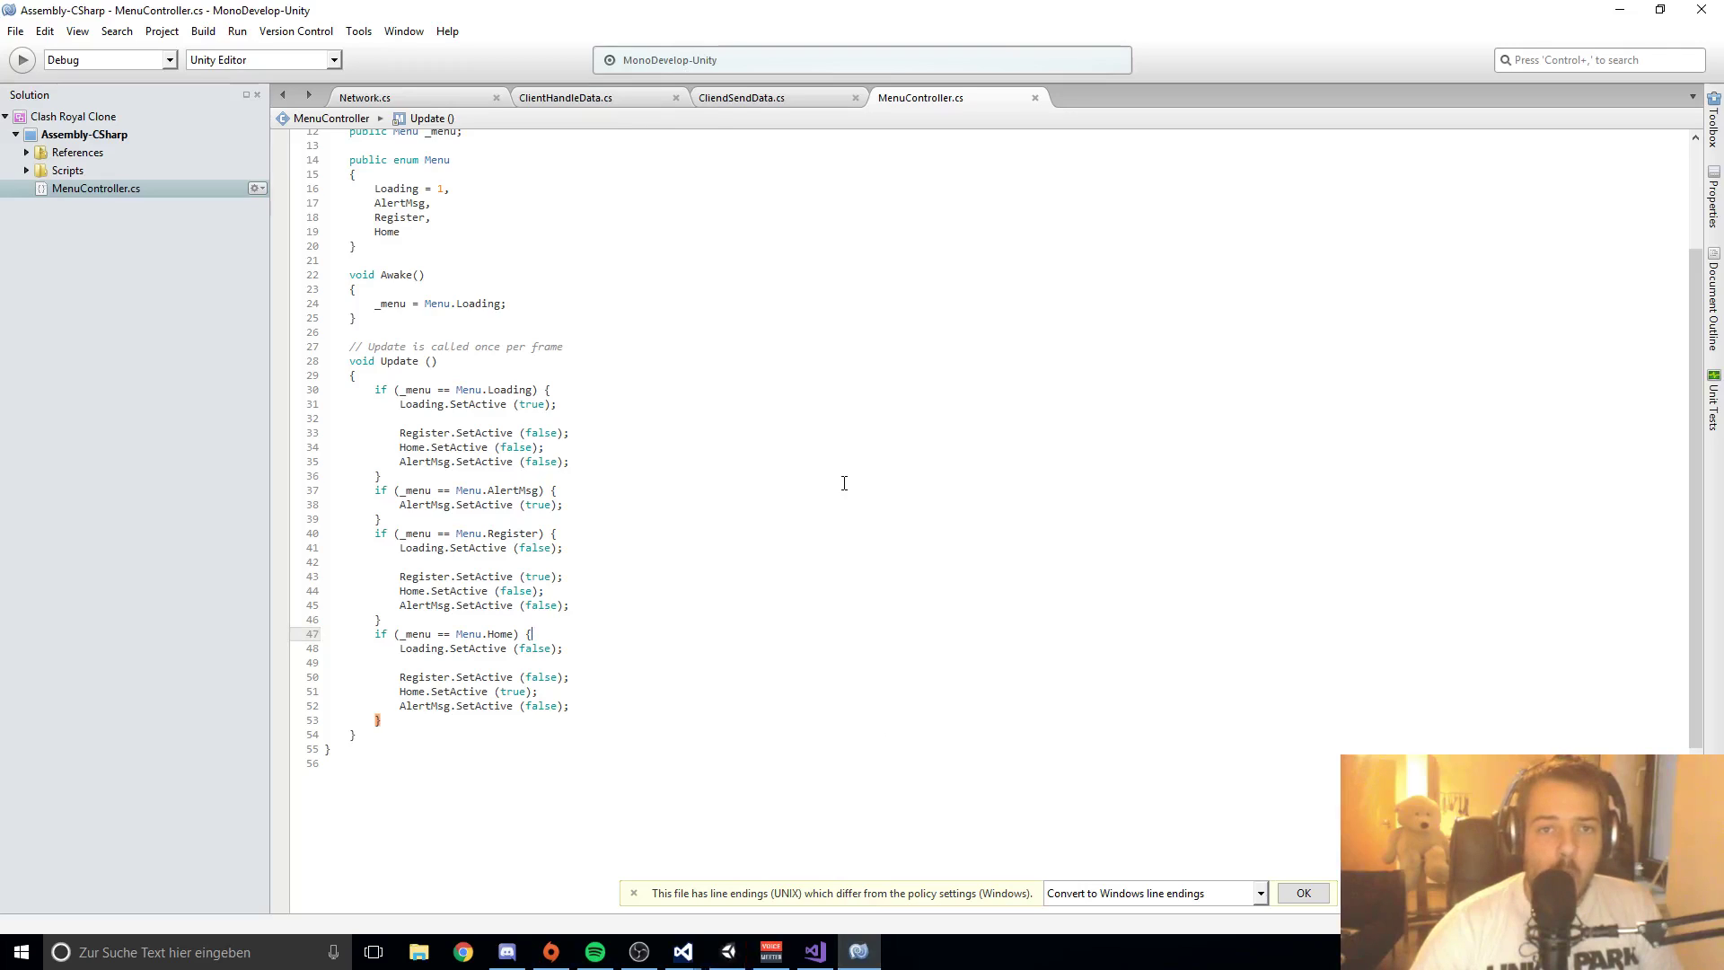
{"action": "left_click", "coordinate": [568, 100]}
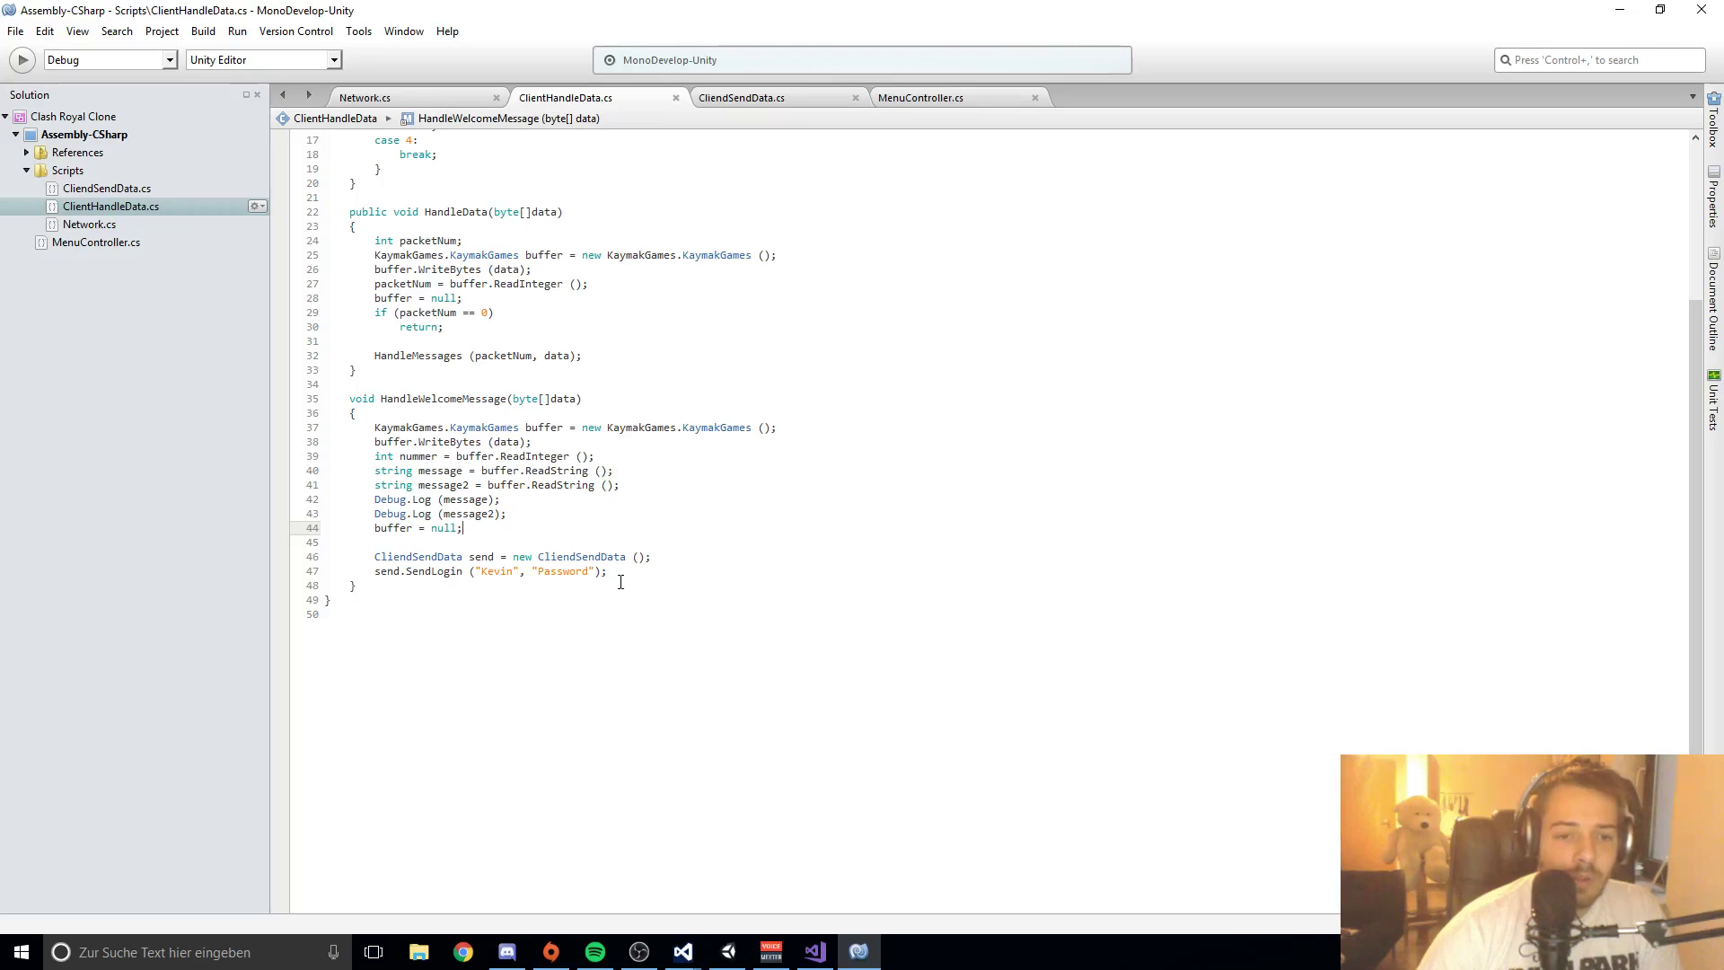
{"action": "left_click_drag", "start_coordinate": [622, 576], "coordinate": [206, 578]}
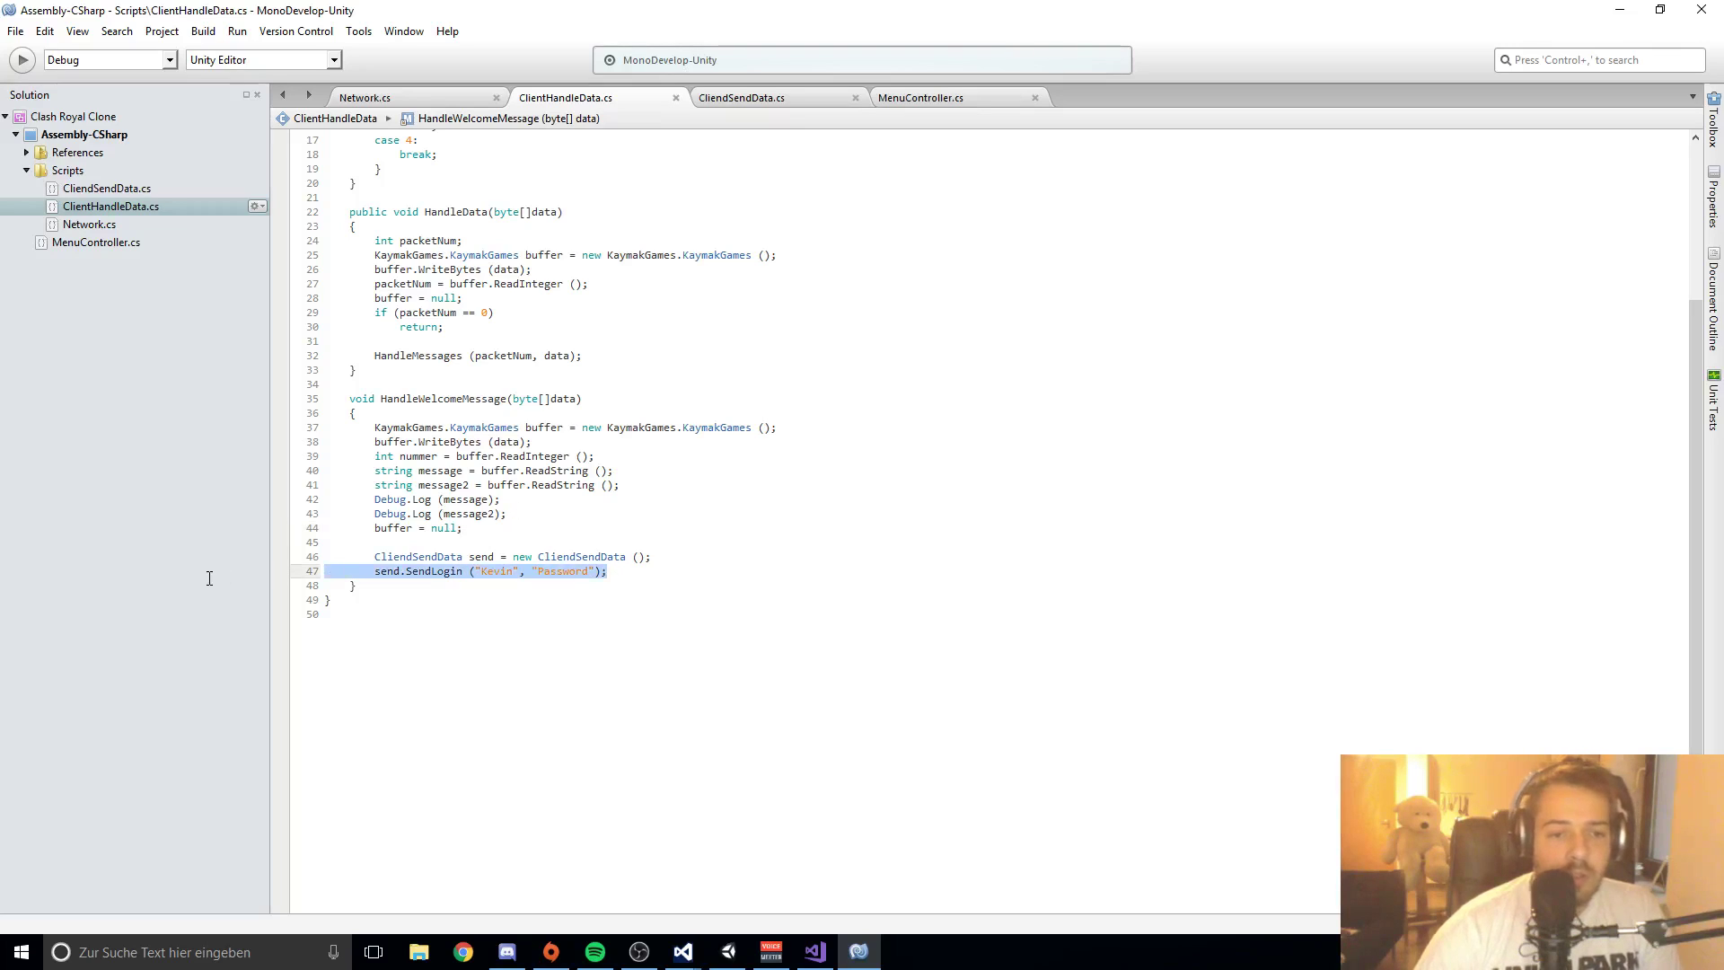
{"action": "left_click", "coordinate": [642, 567]}
{"action": "left_click_drag", "start_coordinate": [643, 568], "coordinate": [42, 553]}
{"action": "key", "text": "BackSpace"}
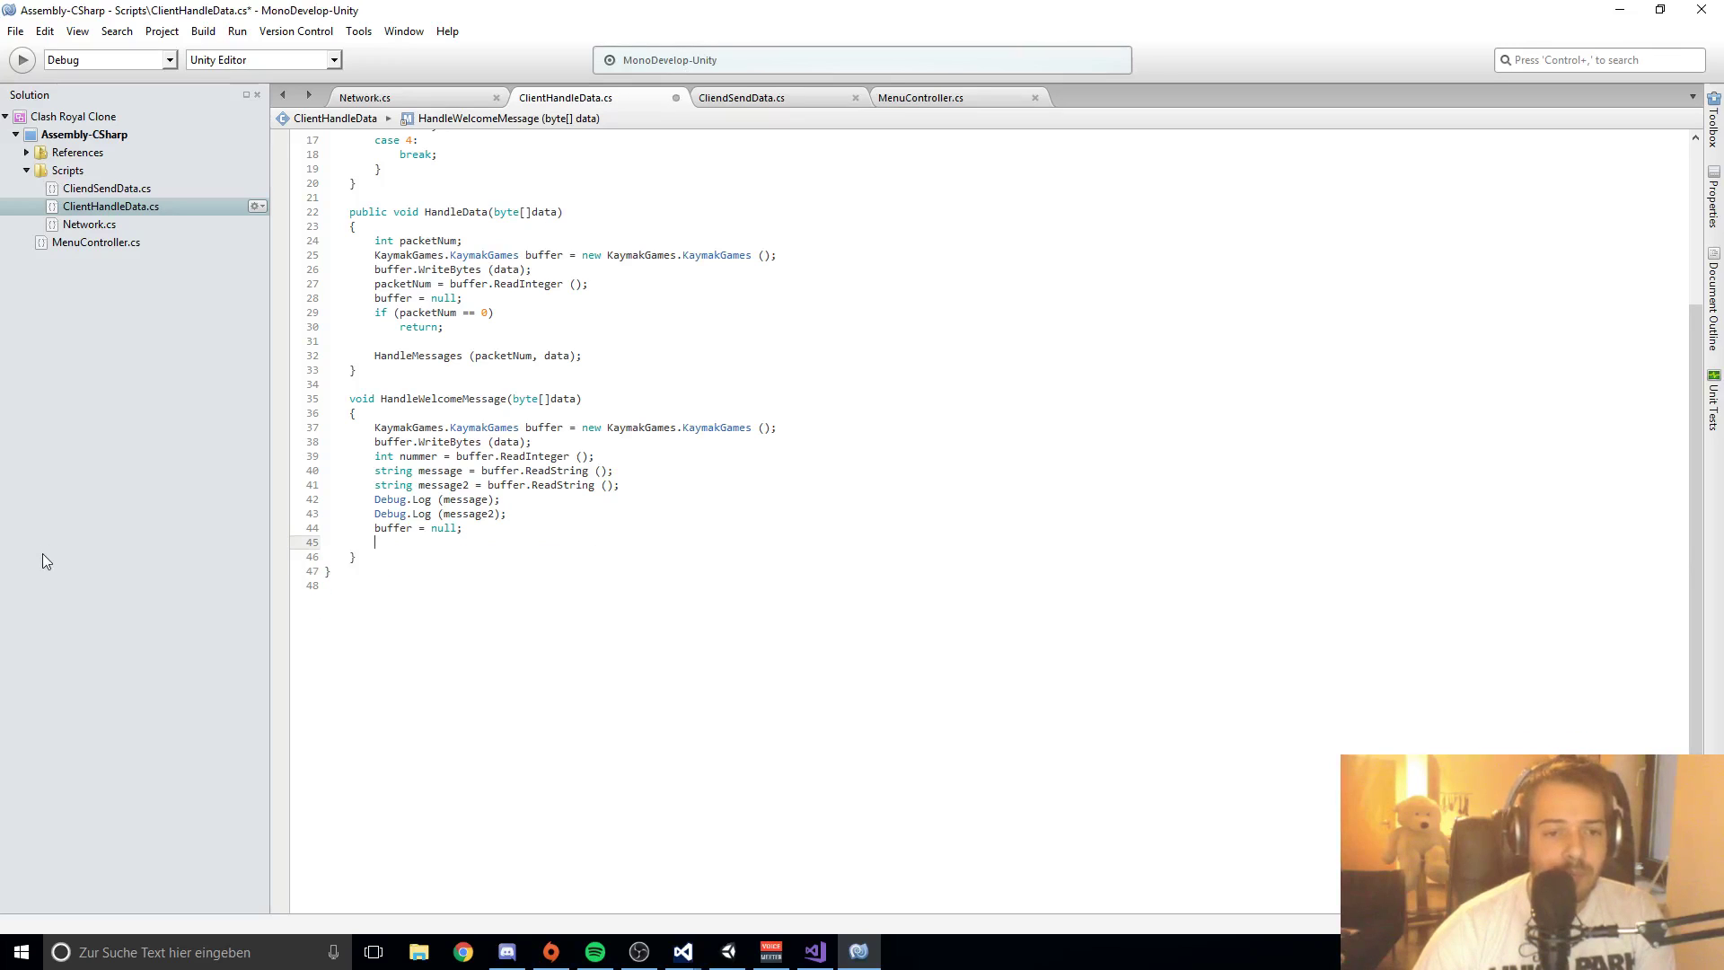
{"action": "key", "text": "BackSpace"}
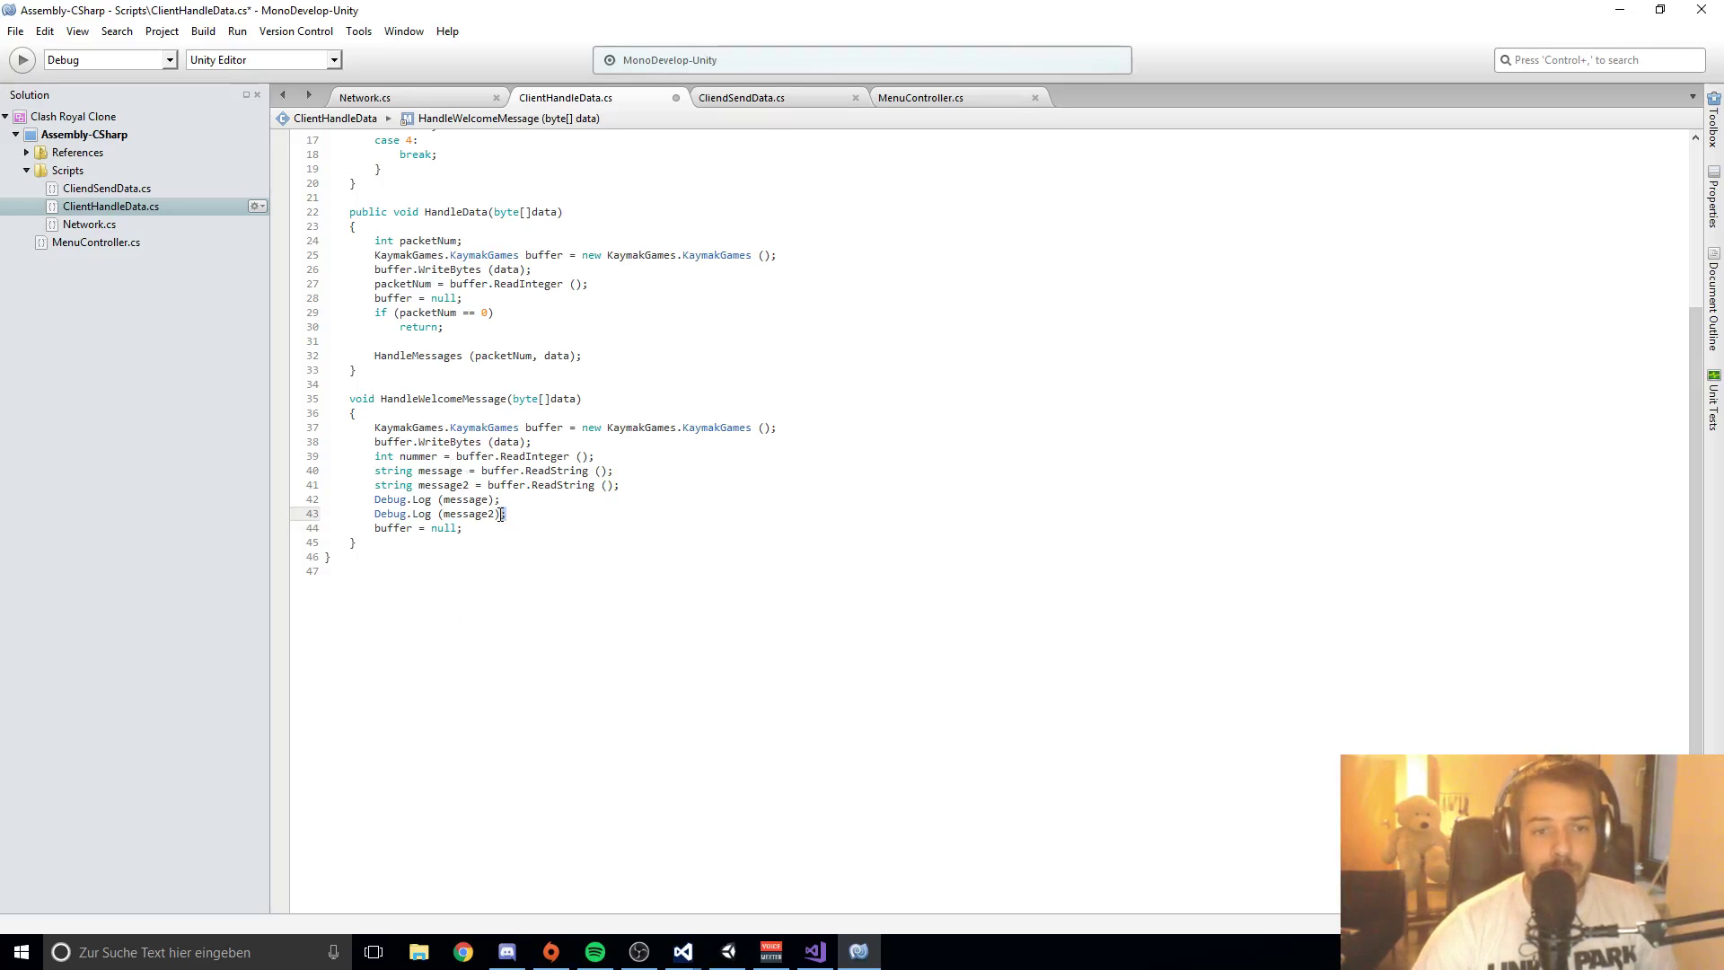
Step: Add an empty line after the two Debug.Log calls, abandoning a partial MenuController.Menu reference
{"action": "left_click_drag", "start_coordinate": [507, 515], "coordinate": [385, 507]}
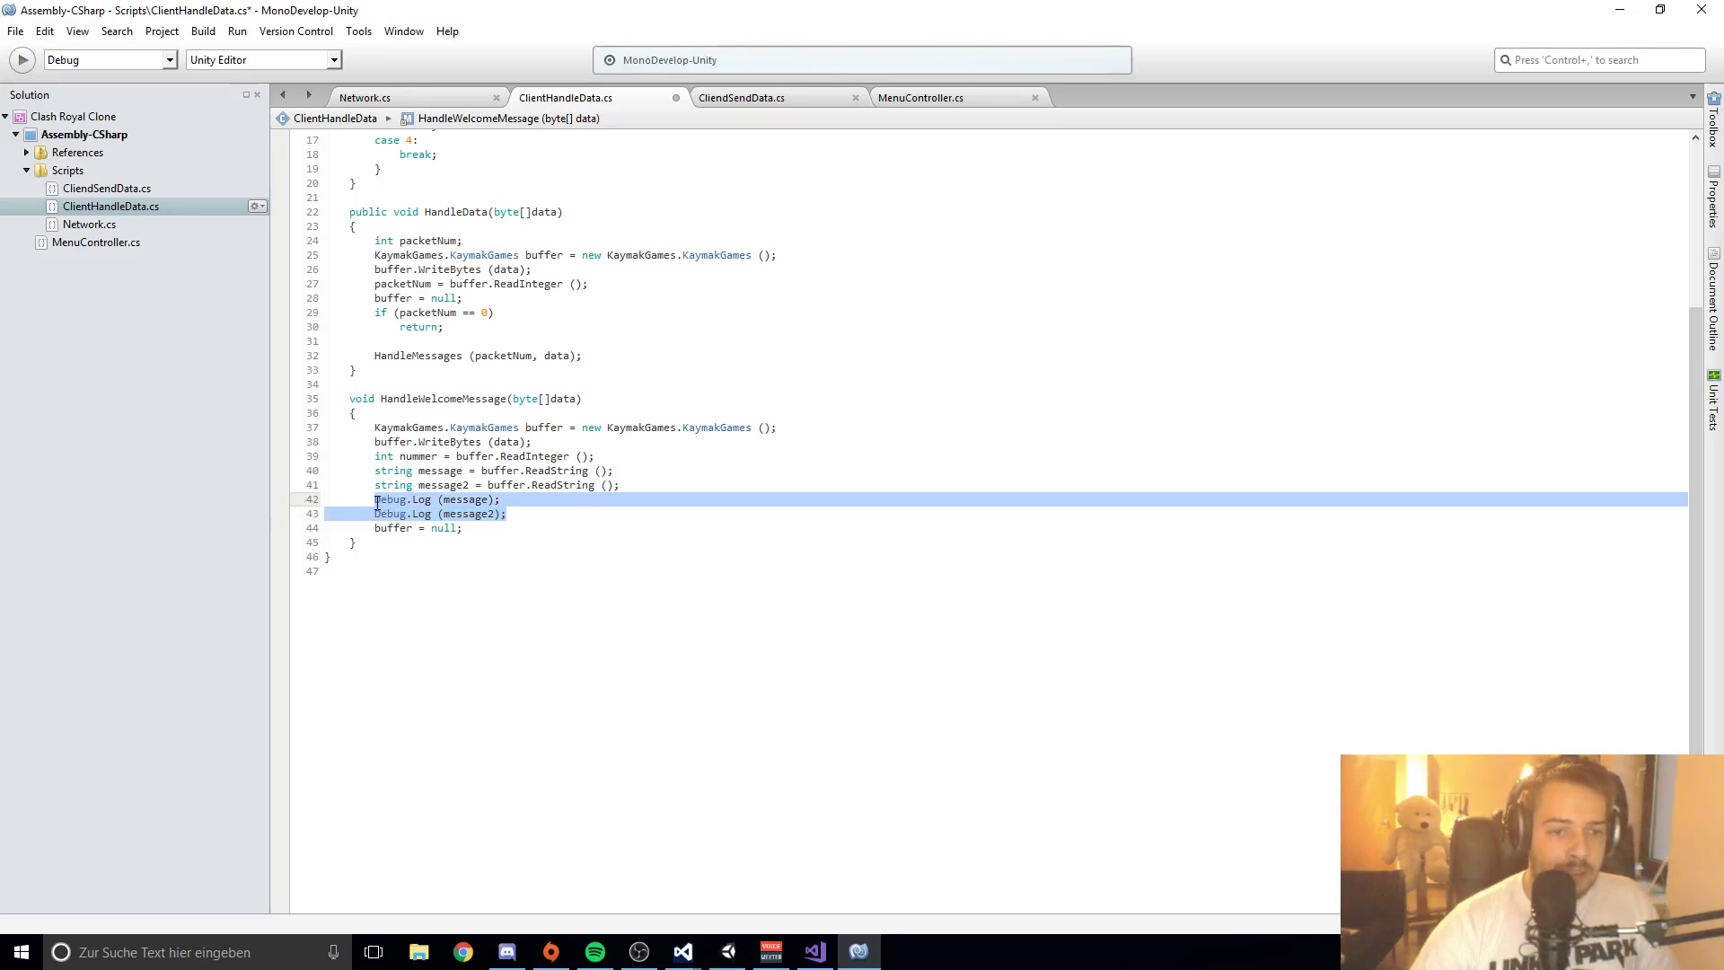
{"action": "left_click", "coordinate": [583, 512]}
{"action": "key", "text": "Return"}
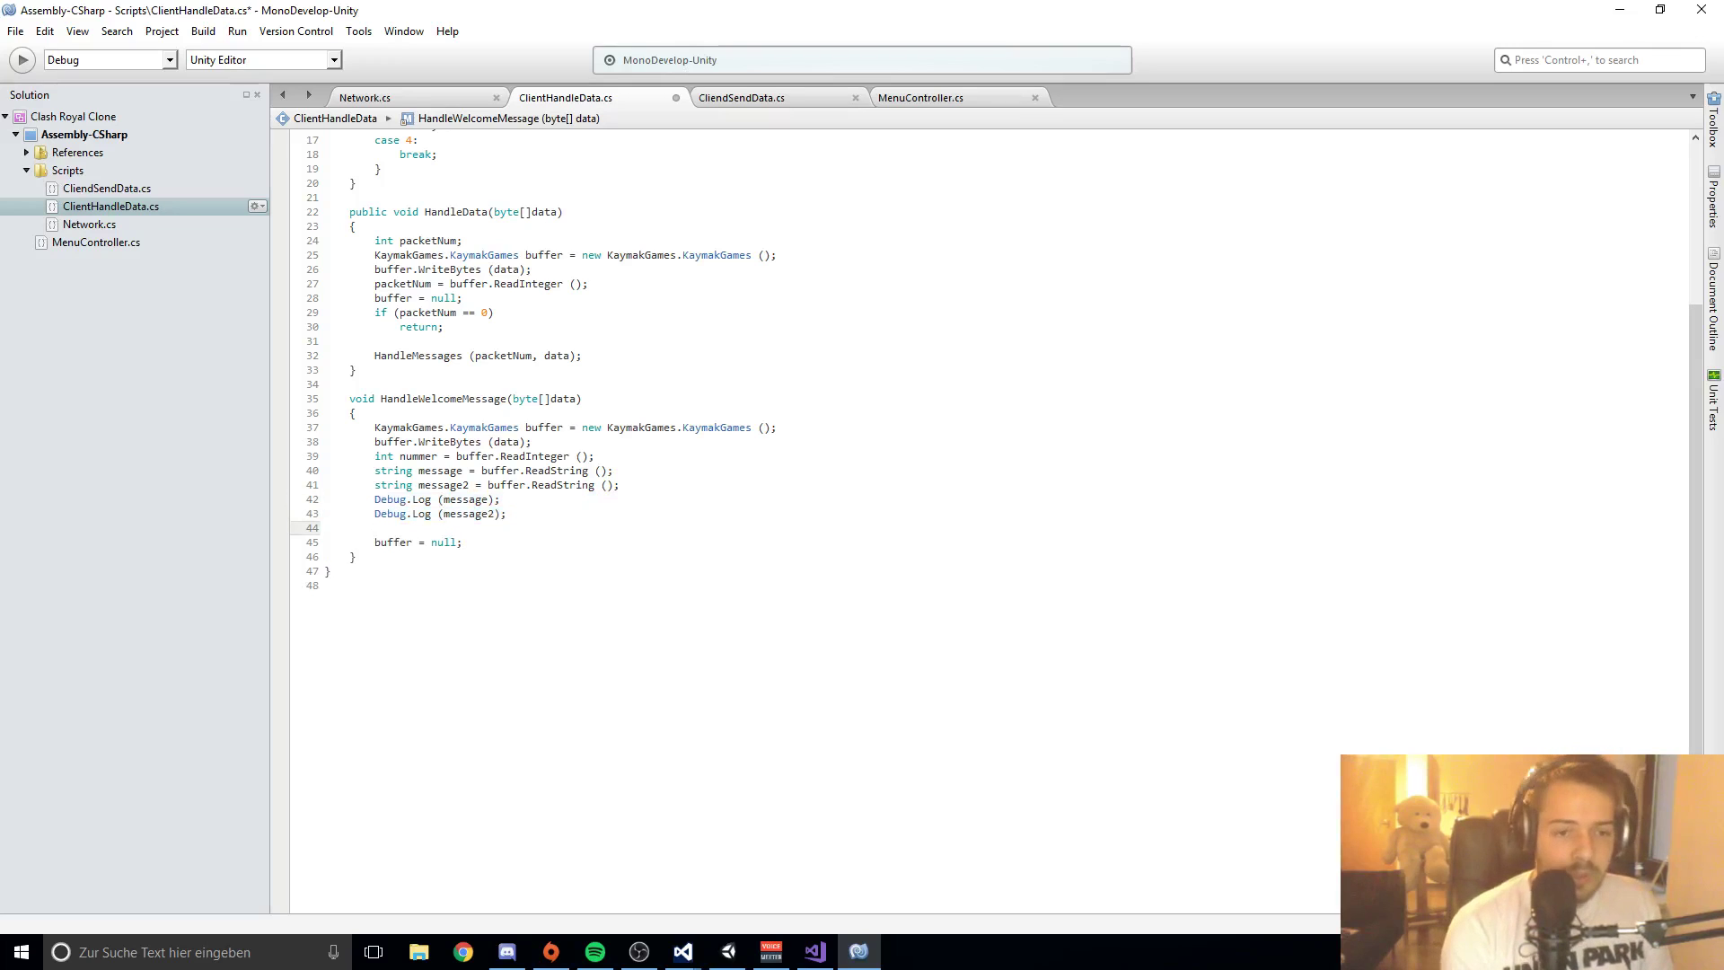
{"action": "type", "text": "_"}
{"action": "key", "text": "BackSpace"}
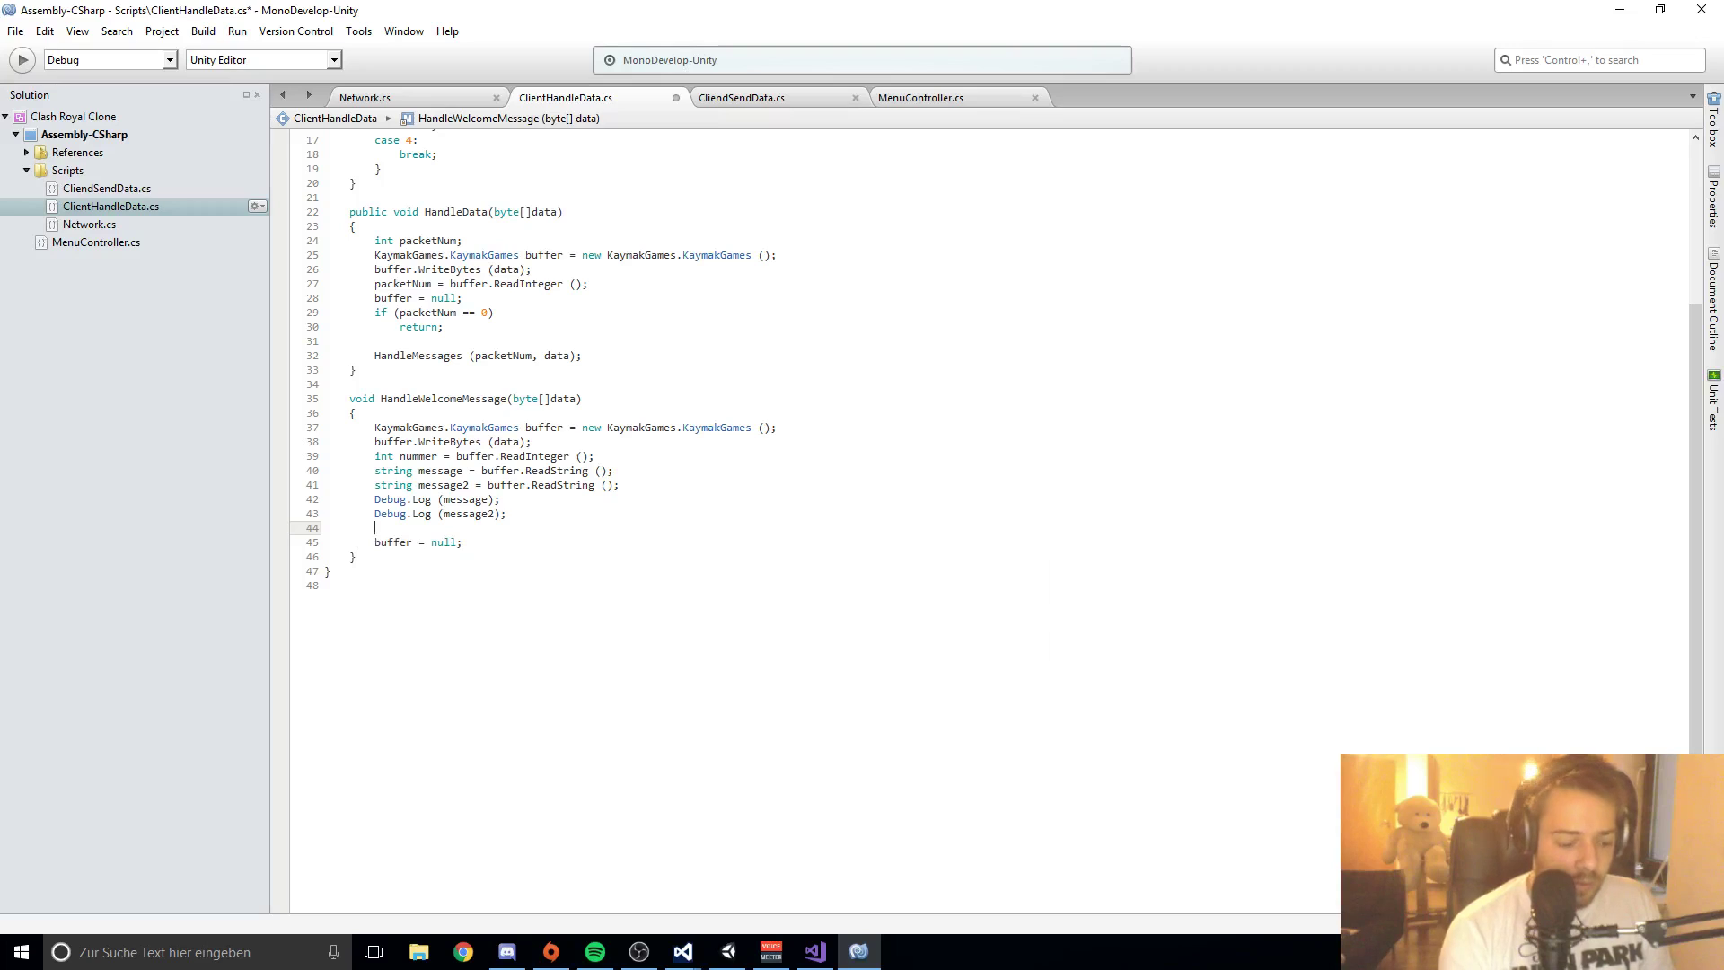
{"action": "type", "text": "_"}
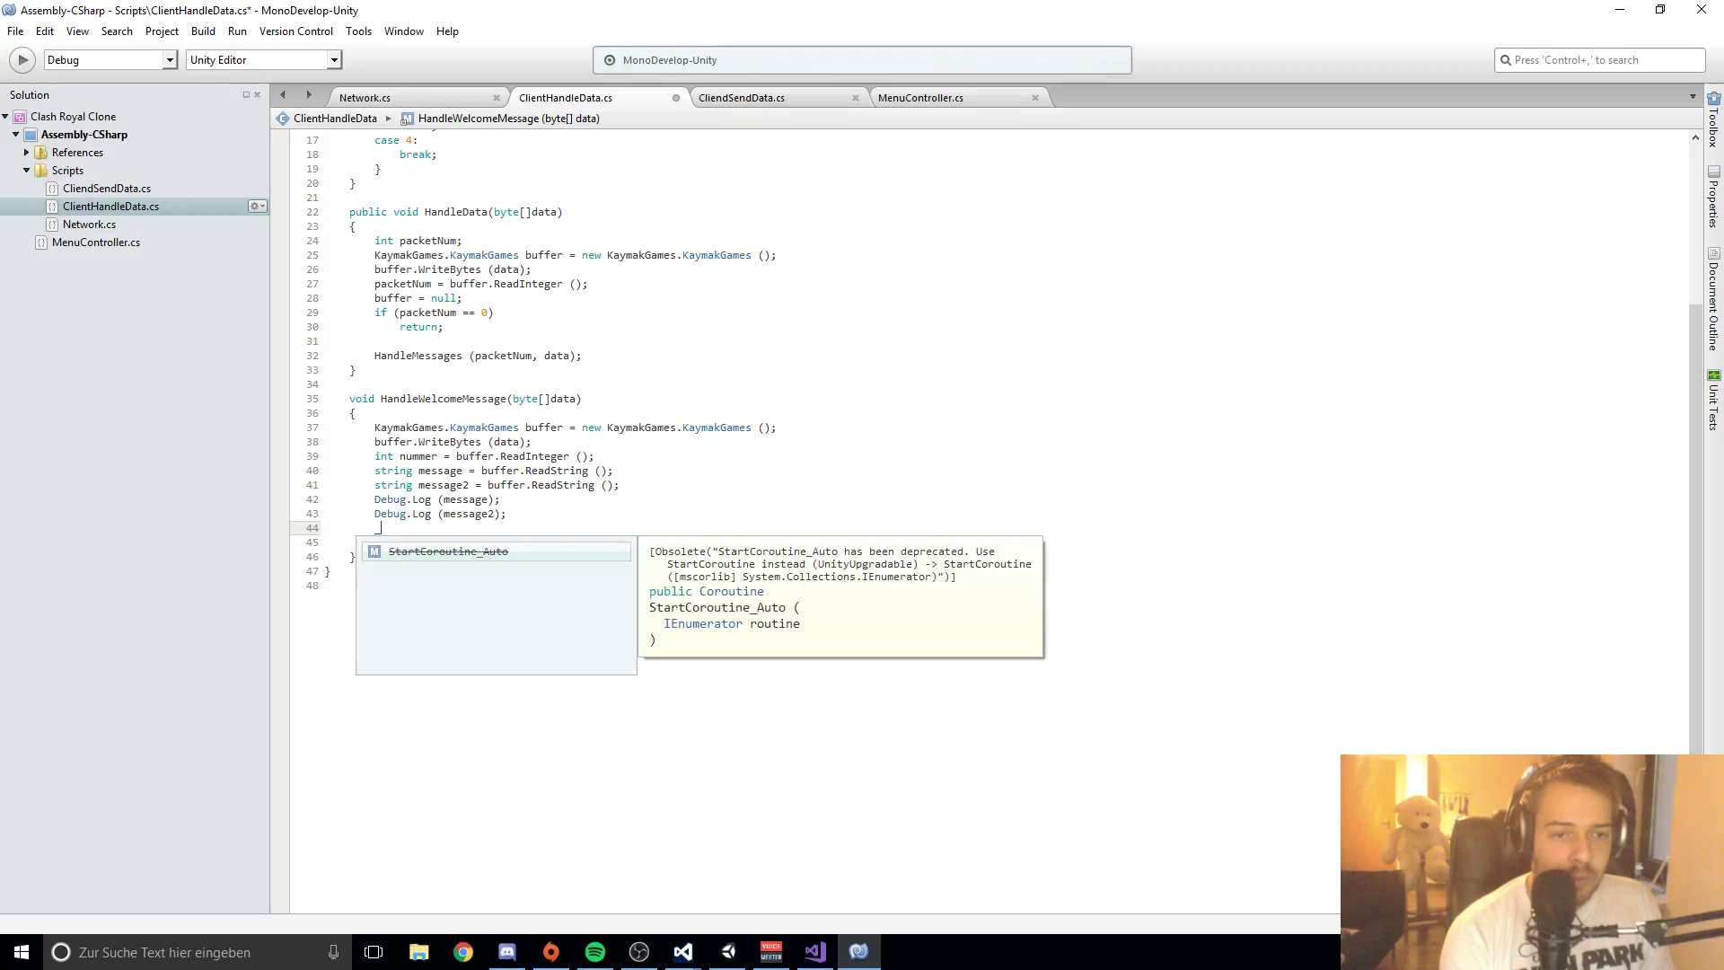
{"action": "key", "text": "BackSpace"}
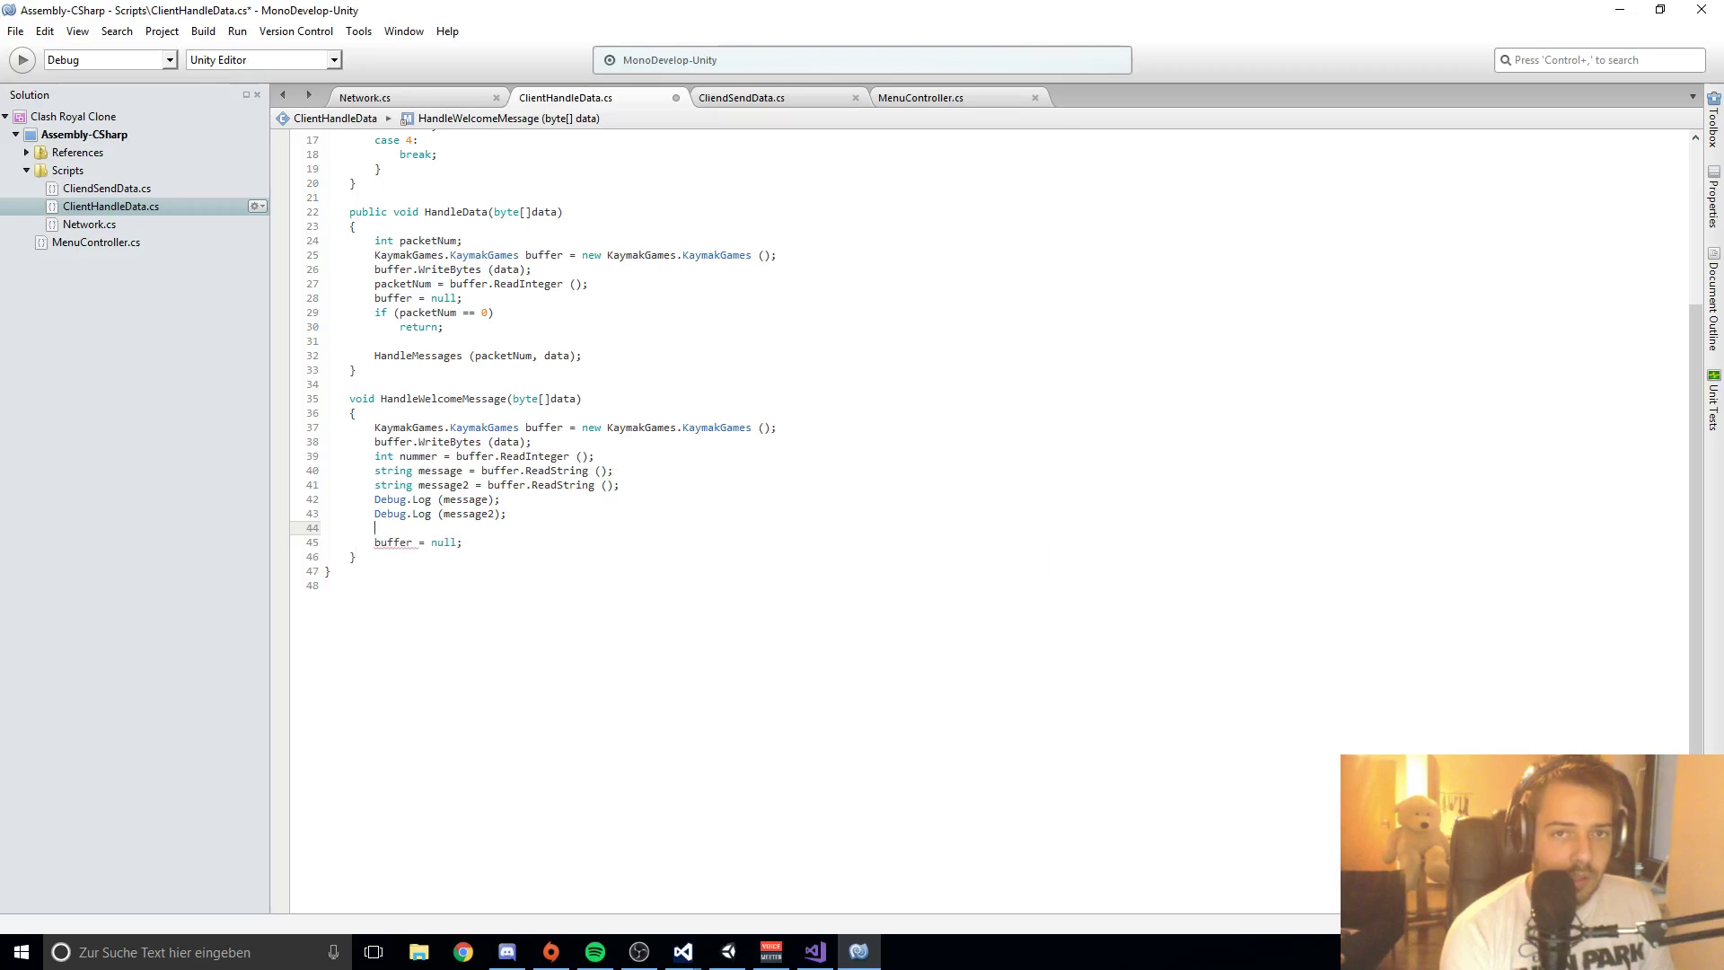
{"action": "type", "text": "Menu"}
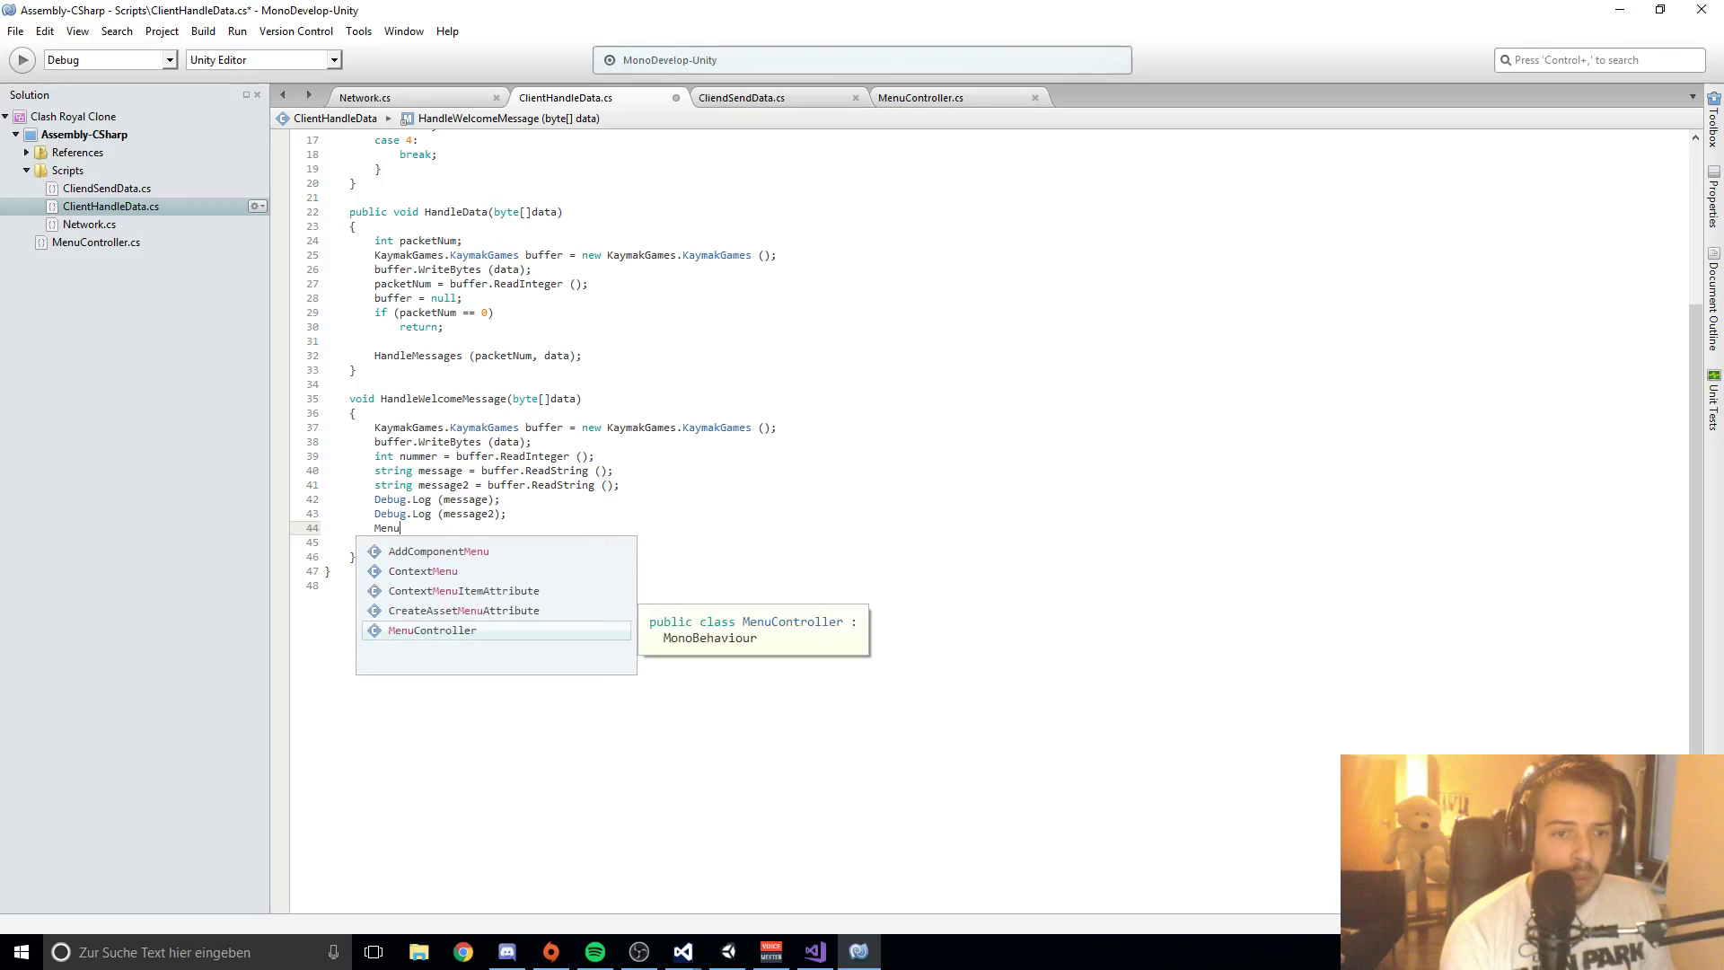
{"action": "type", "text": "Controller.Menu."}
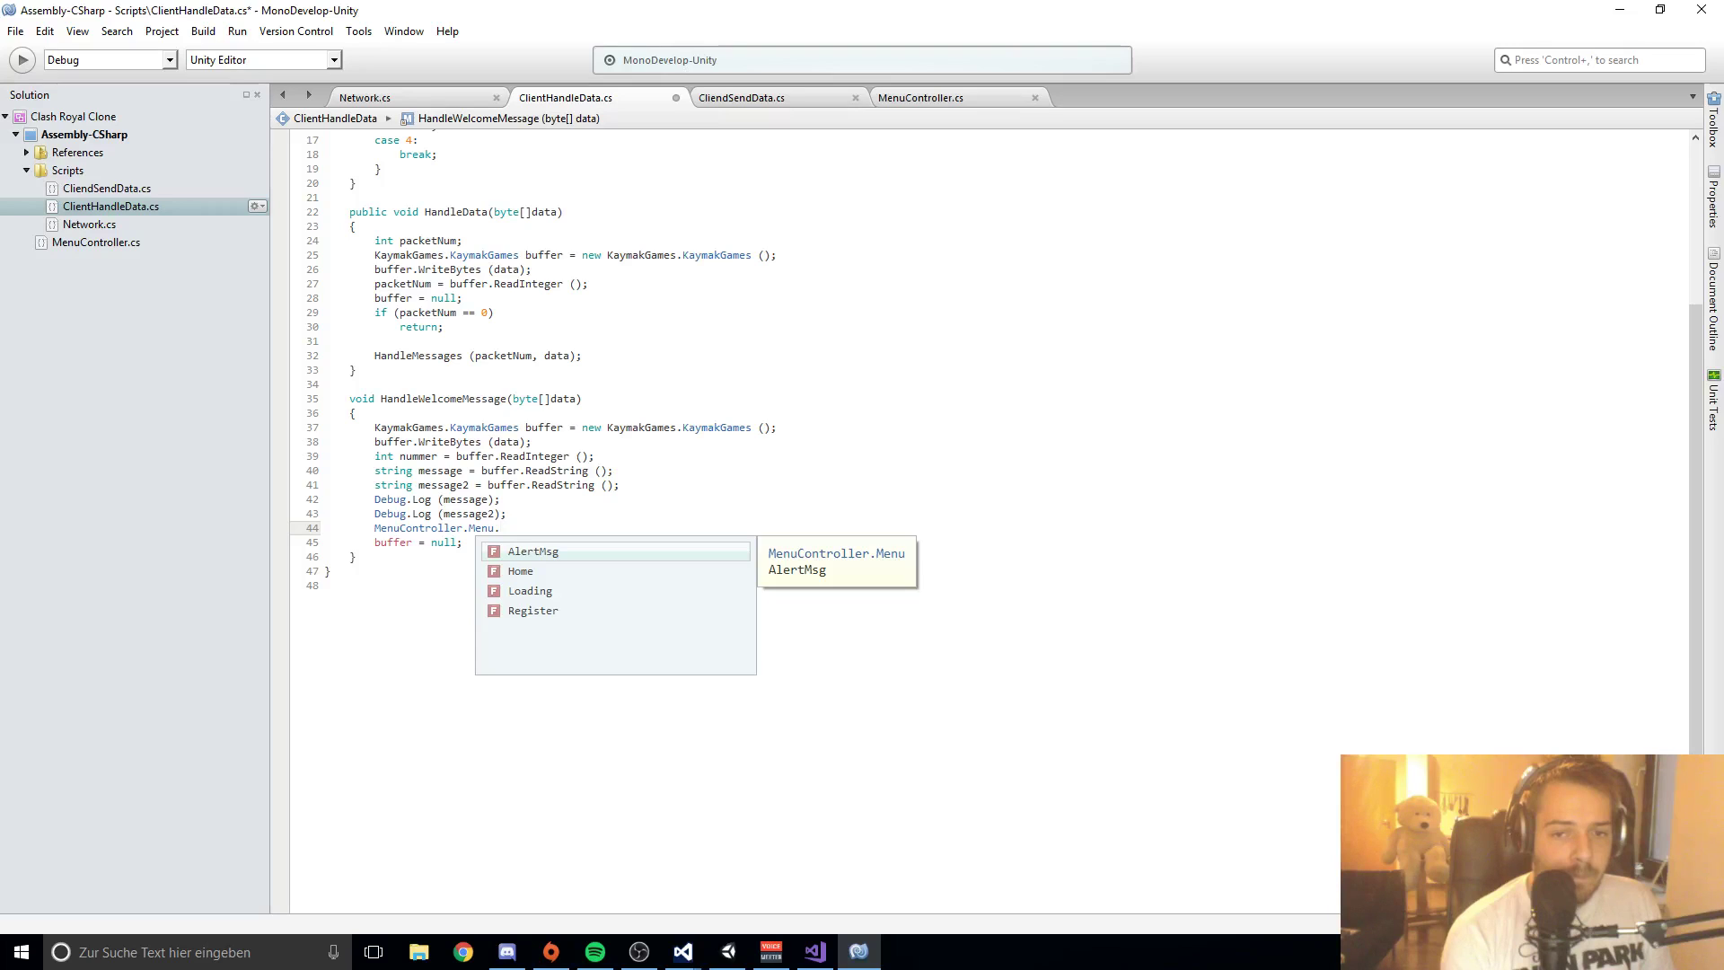
{"action": "key", "text": "BackSpace"}
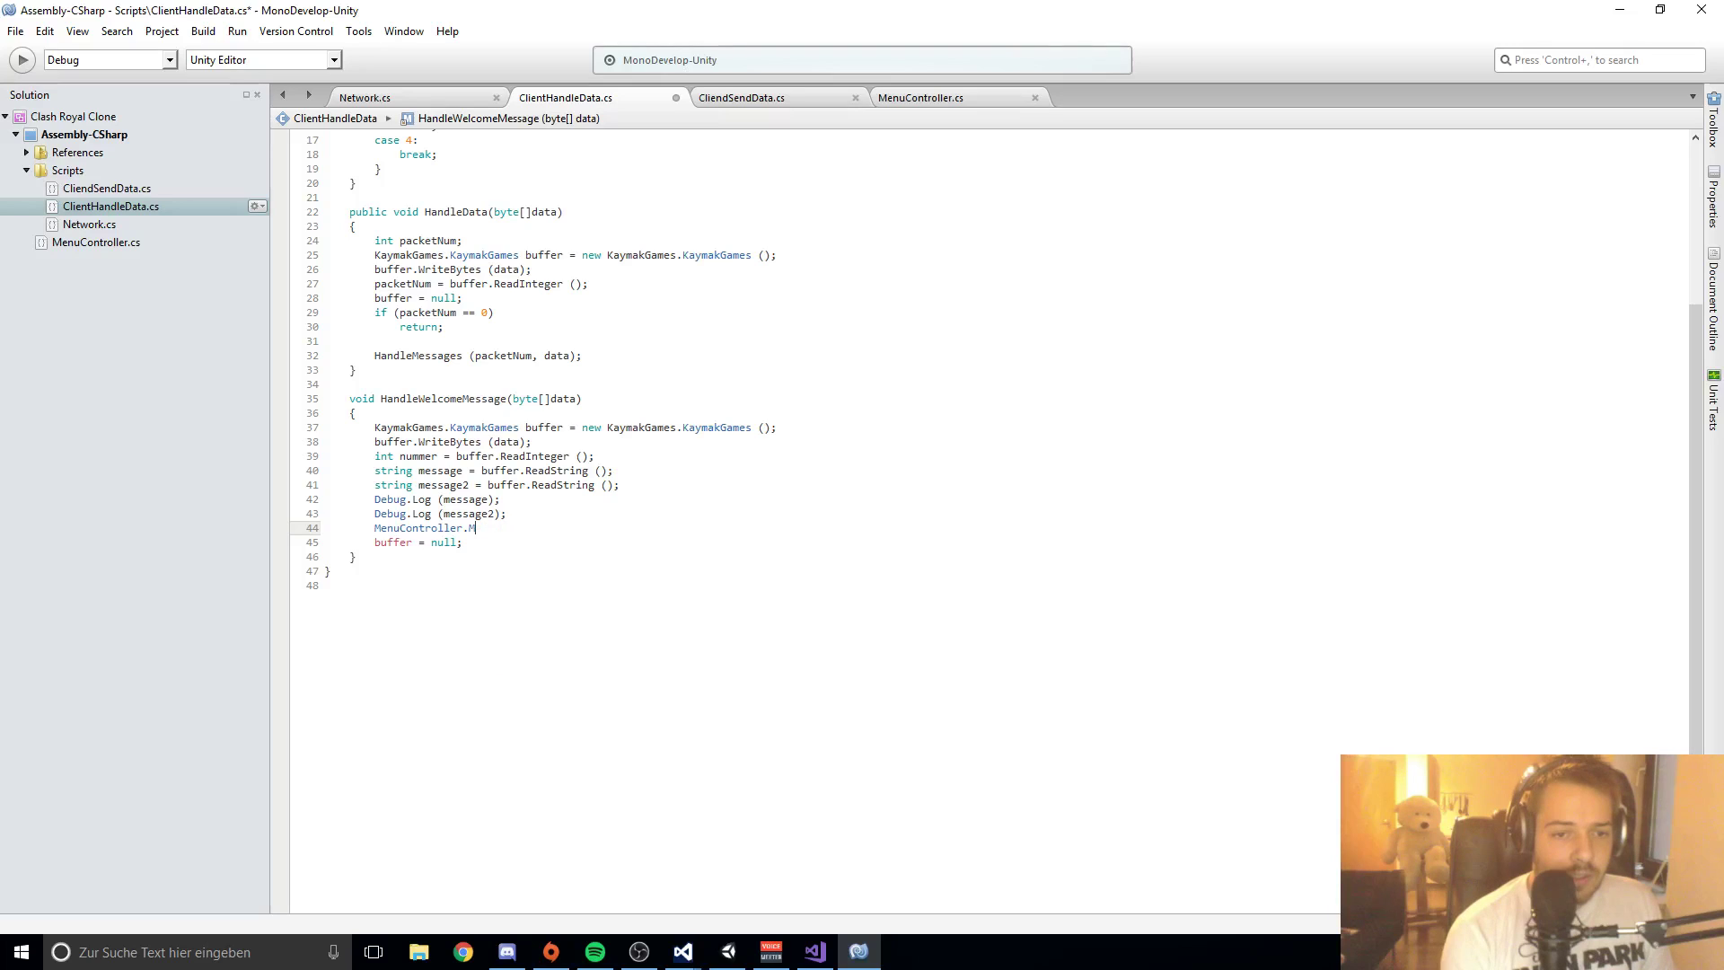
{"action": "key", "text": "BackSpace"}
{"action": "key", "text": "ctrl+space"}
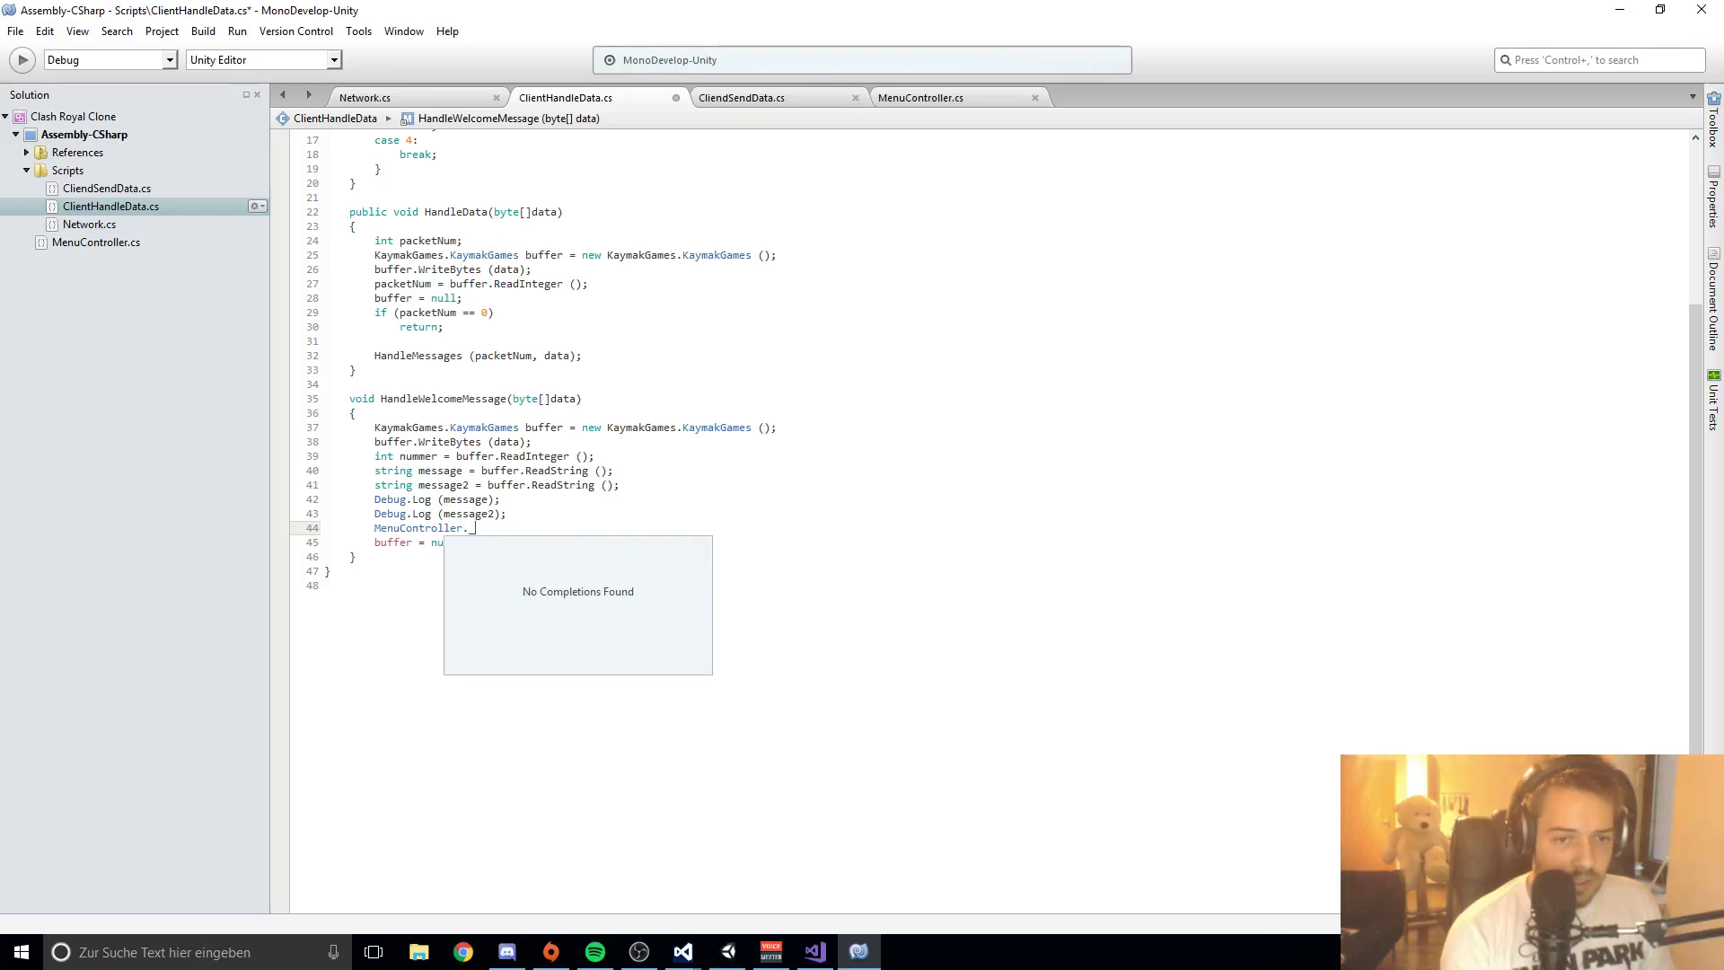
{"action": "key", "text": "BackSpace"}
{"action": "key", "text": "BackSpace"}
{"action": "key", "text": "BackSpace"}
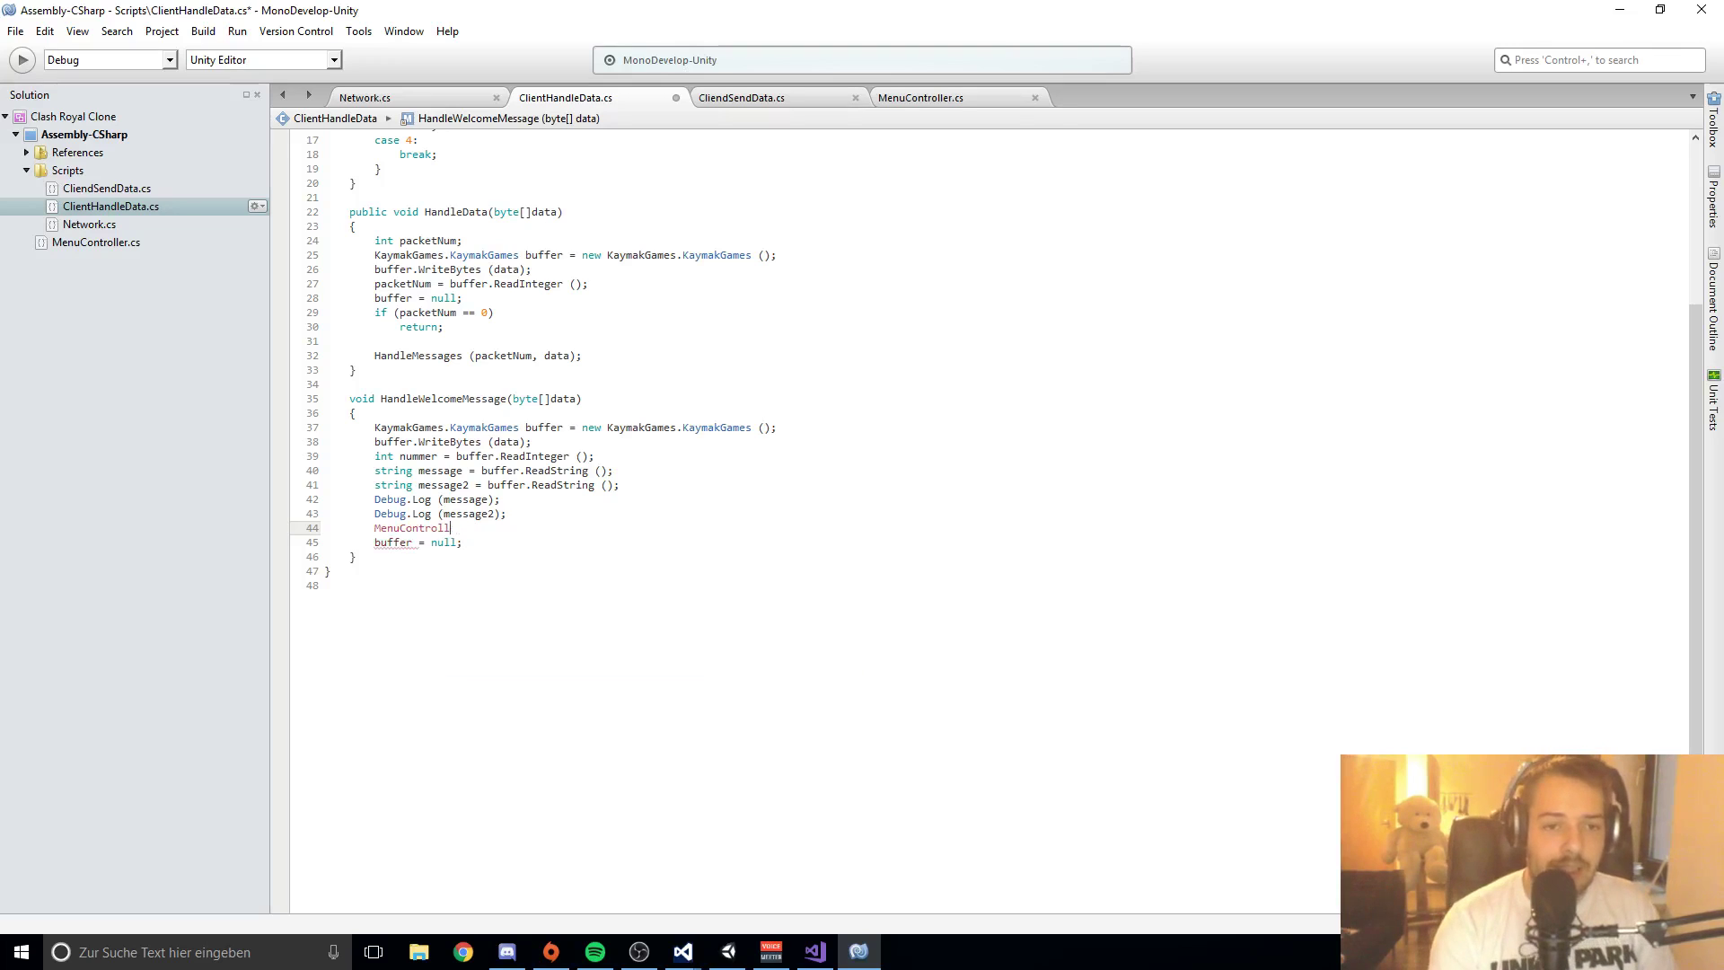
{"action": "key", "text": "BackSpace"}
{"action": "key", "text": "BackSpace"}
{"action": "key", "text": "BackSpace"}
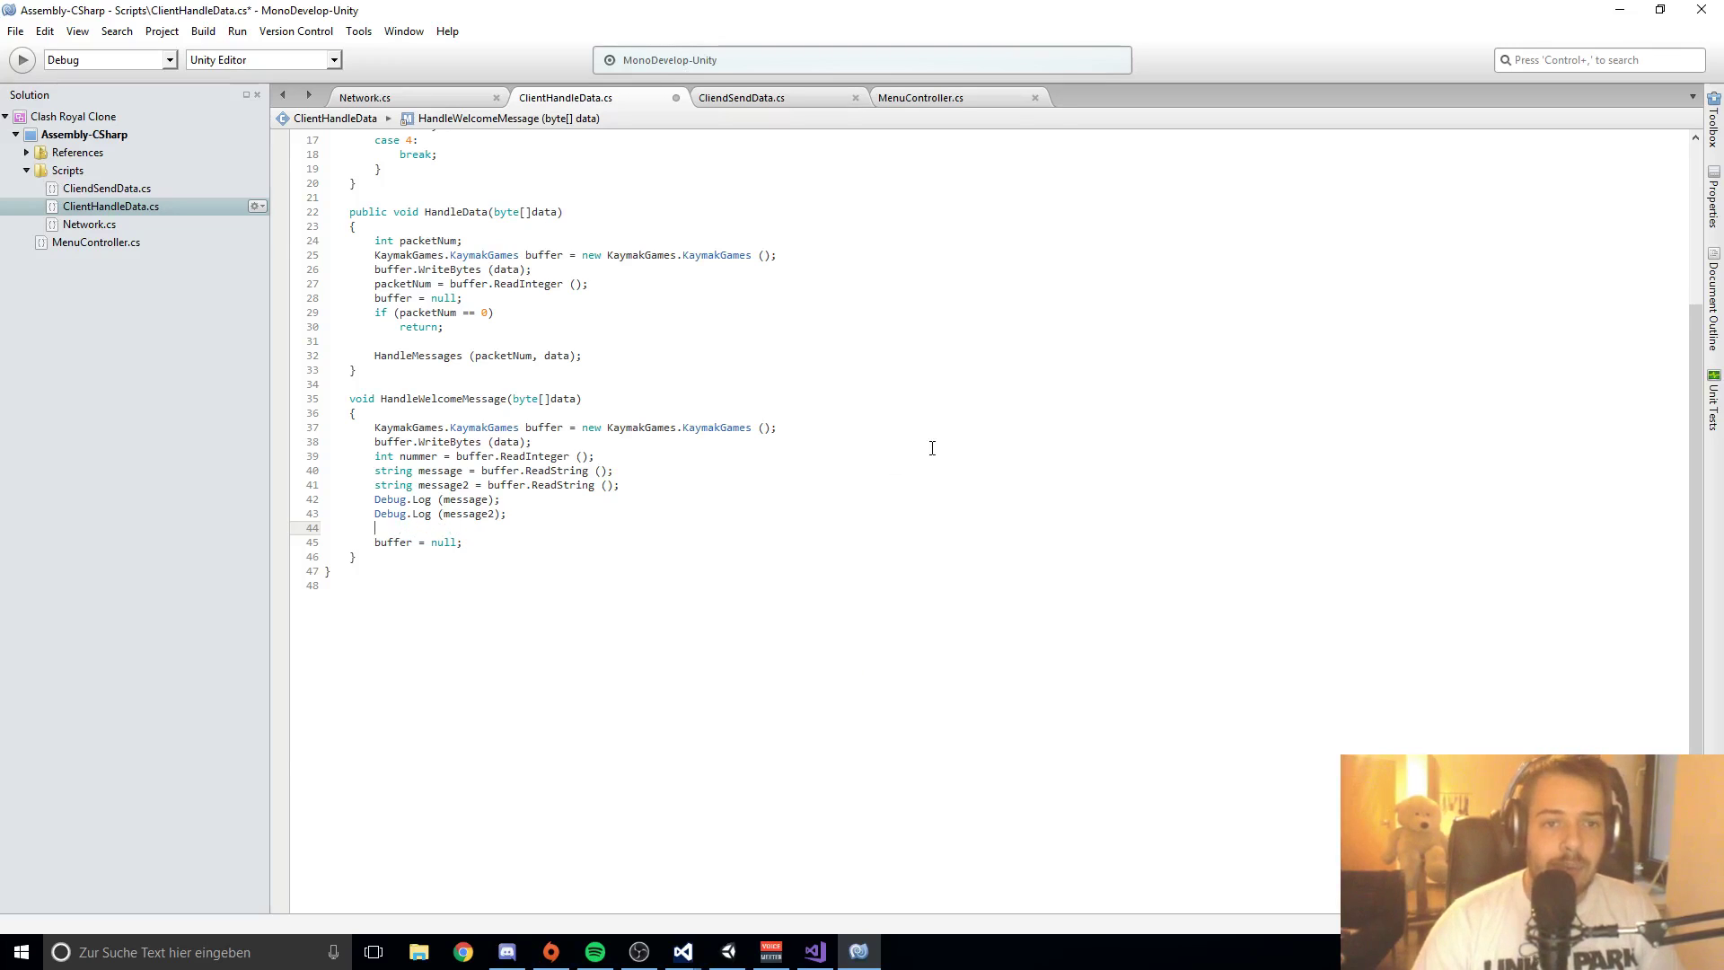
{"action": "scroll", "coordinate": [932, 448], "scroll_direction": "up", "scroll_amount": 5}
Step: Declare a public MenuController field at the top of the ClientHandleData class and save
{"action": "left_click", "coordinate": [405, 210]}
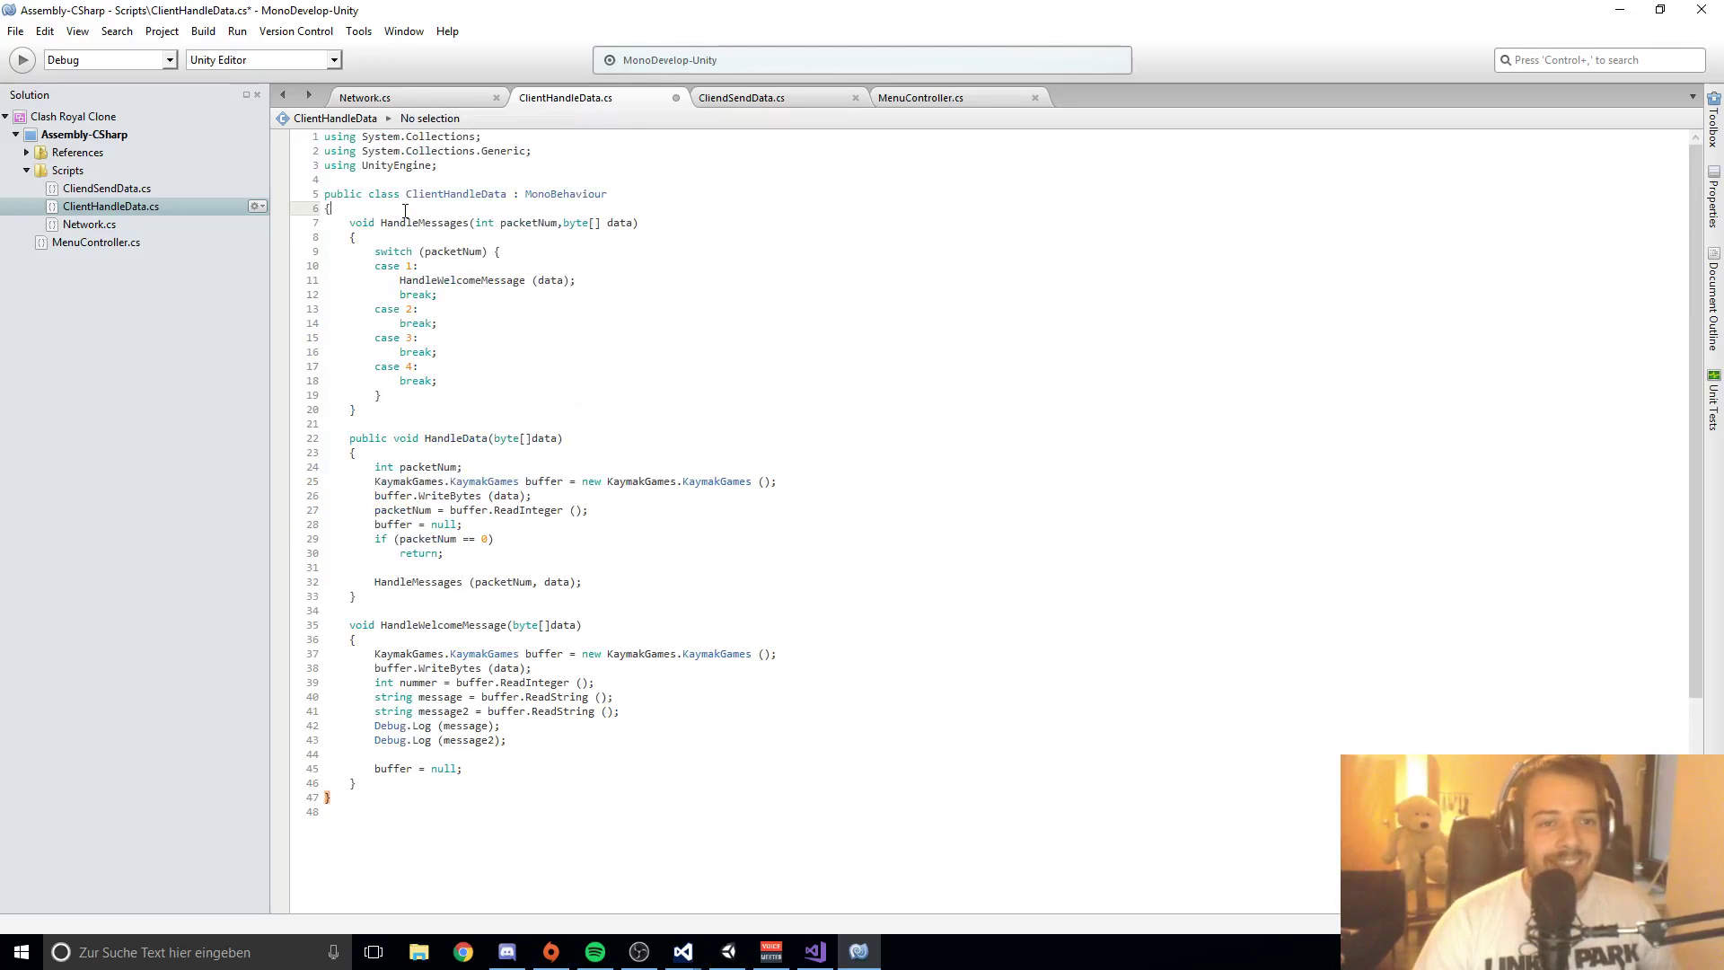
{"action": "key", "text": "Return"}
{"action": "key", "text": "Return"}
{"action": "key", "text": "Up"}
{"action": "type", "text": "publ"}
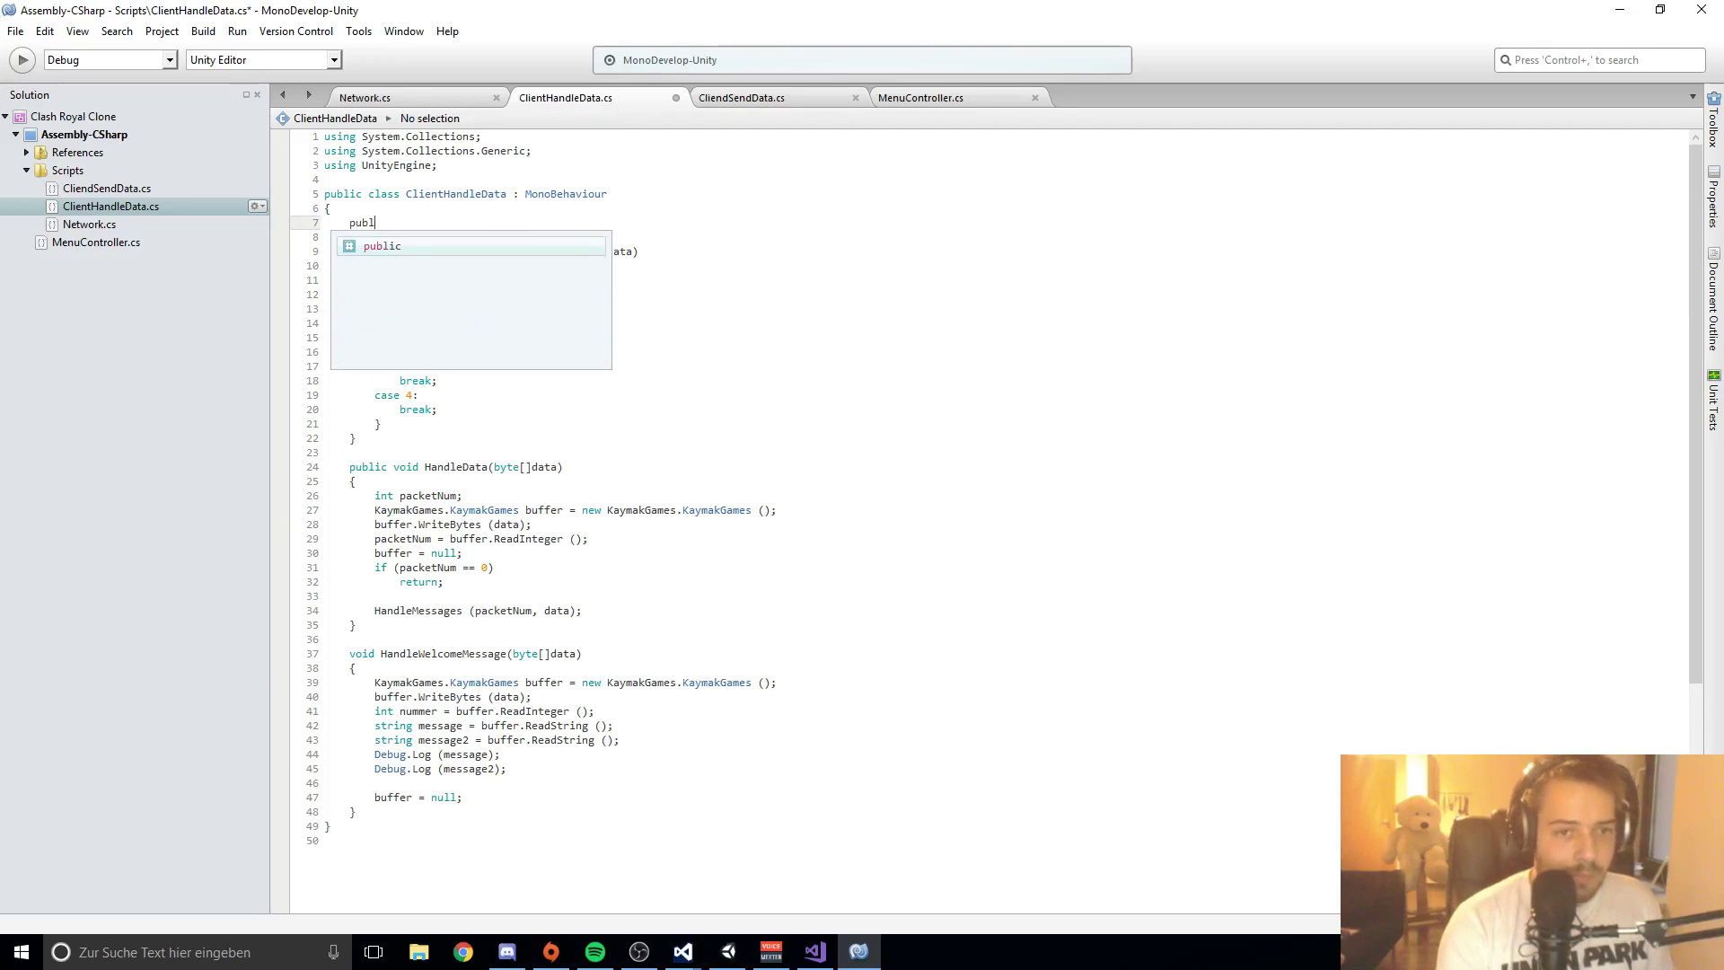
{"action": "type", "text": "ic MenuController M"}
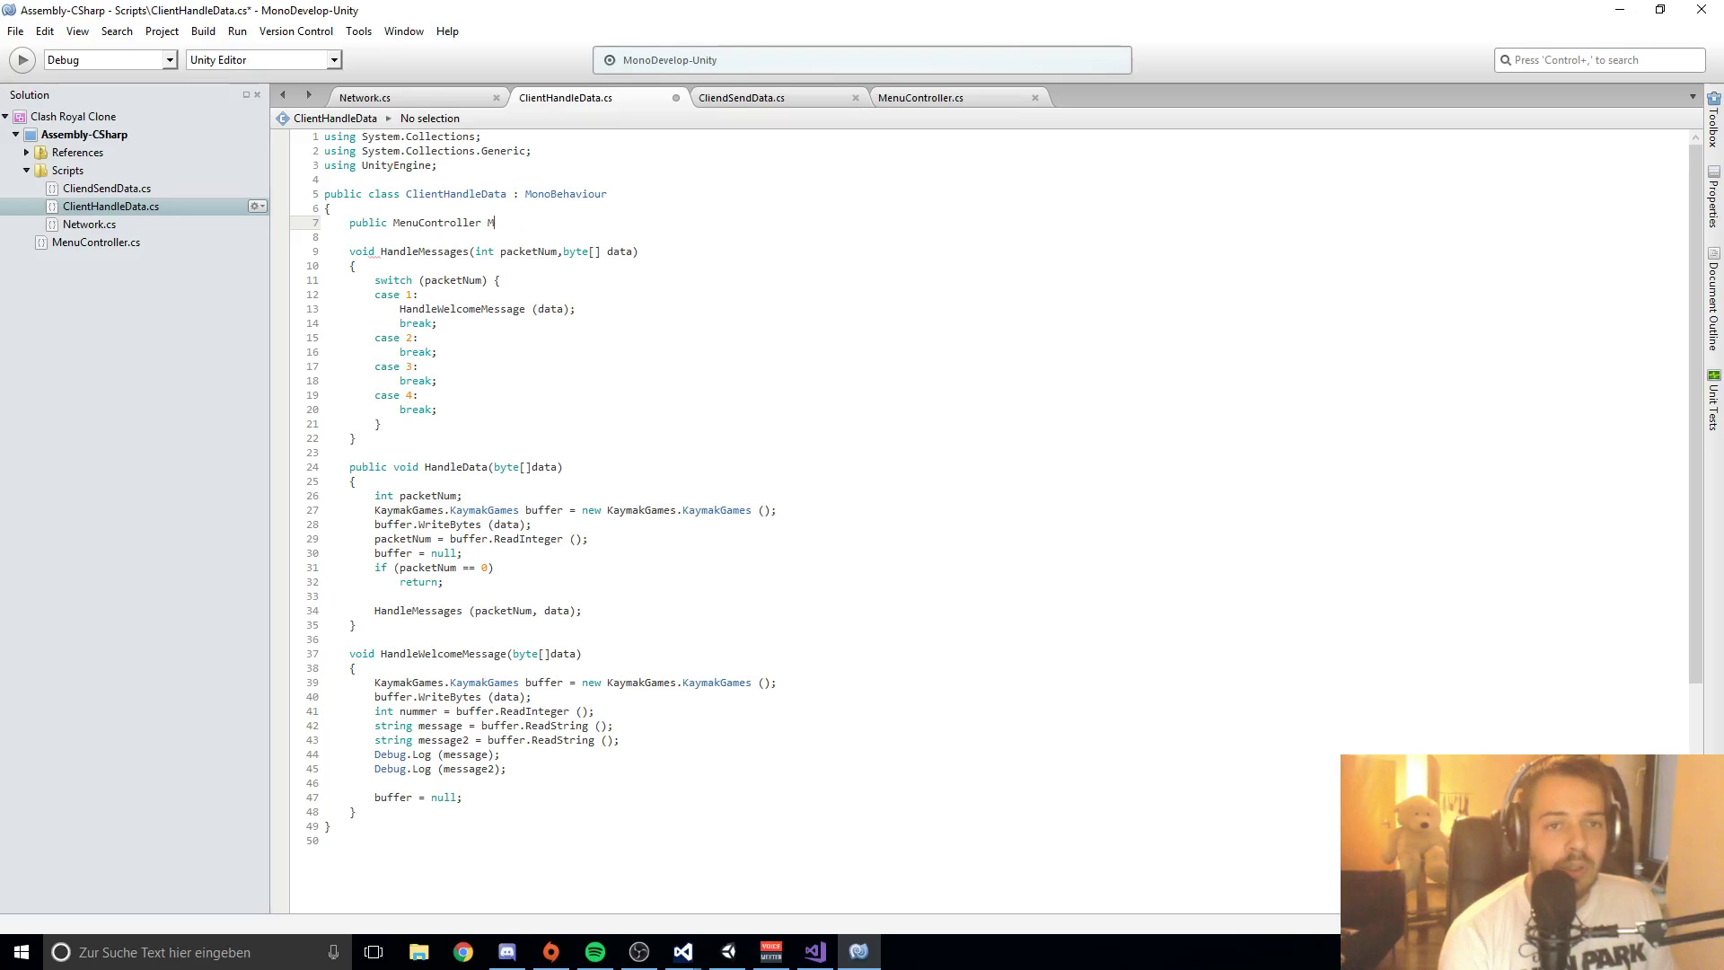
{"action": "type", "text": "Contro"}
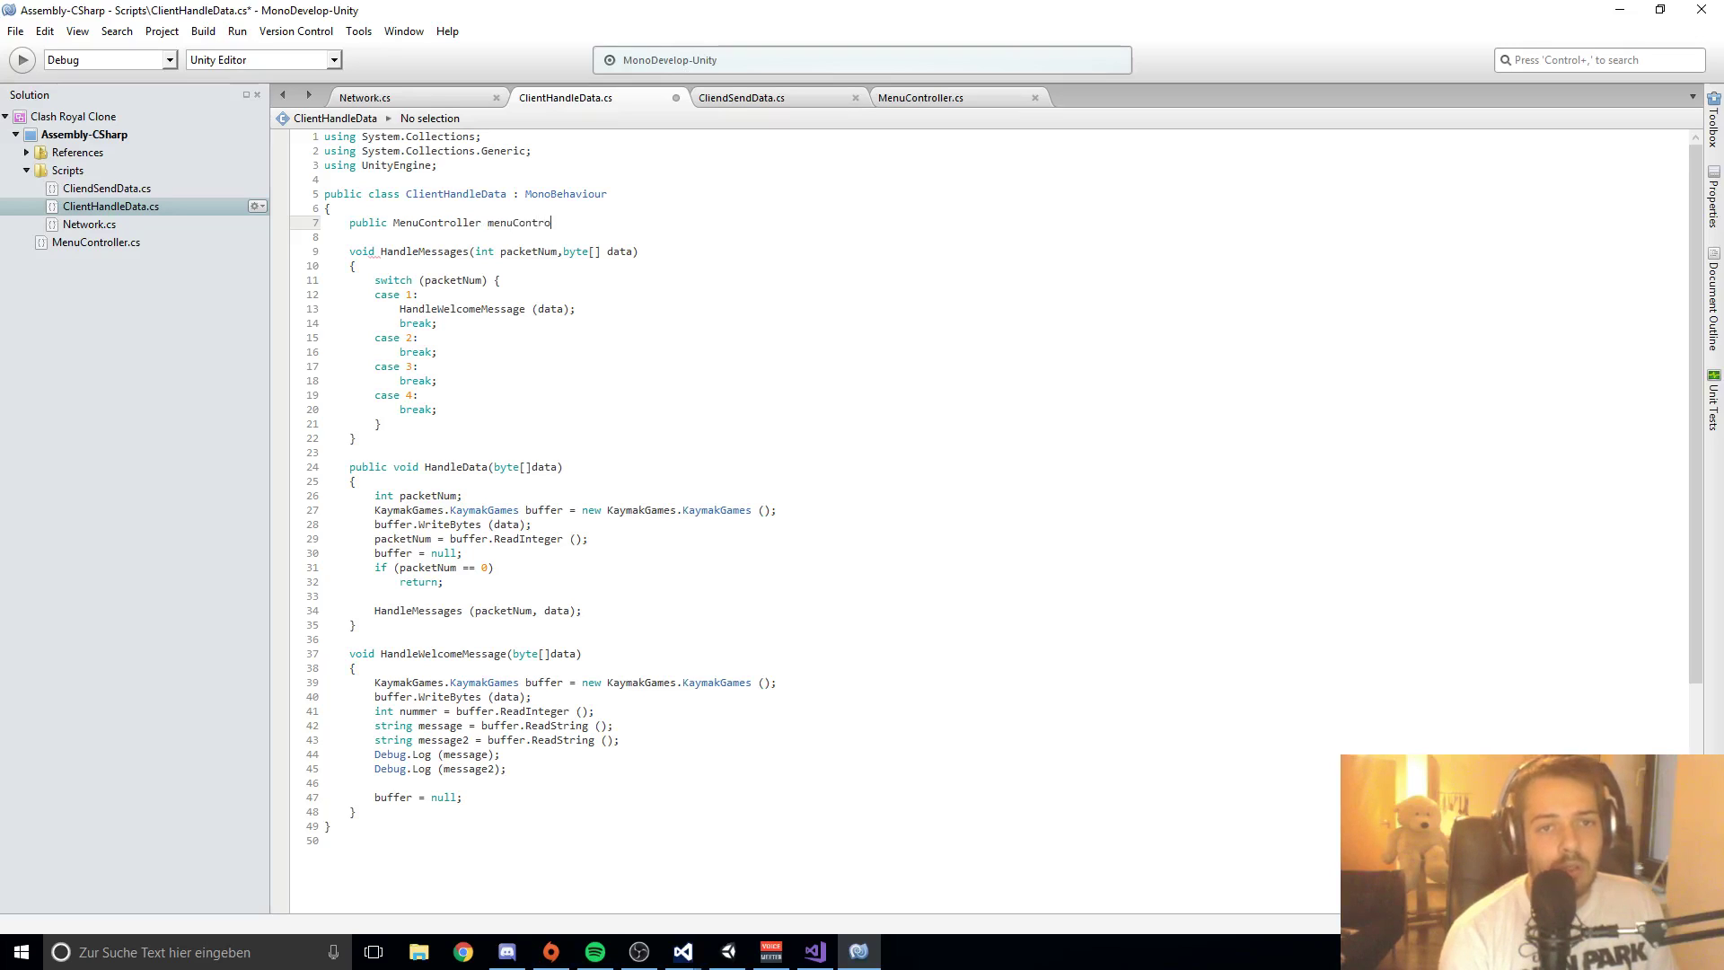
{"action": "left_click", "coordinate": [592, 653]}
{"action": "key", "text": "ctrl+s"}
Step: In HandleWelcomeMessage set menuController._menu = MenuController.Menu.Home;, save, and return to Unity
{"action": "scroll", "coordinate": [520, 704], "scroll_direction": "down", "scroll_amount": 4}
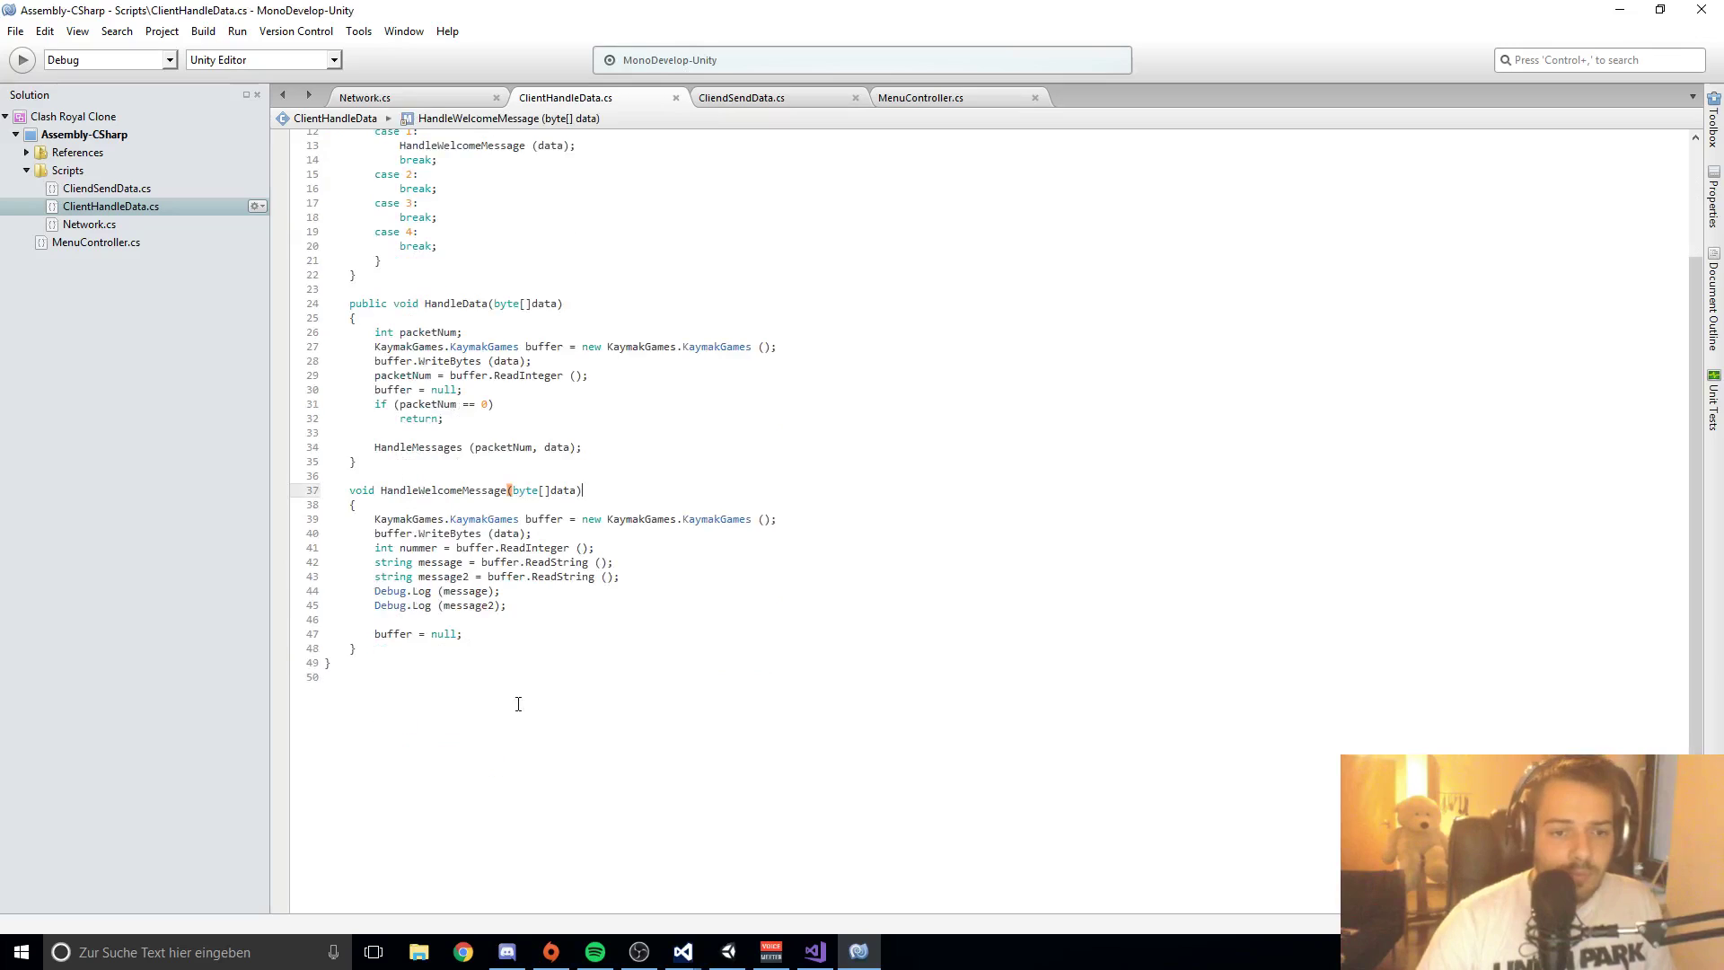
{"action": "left_click", "coordinate": [498, 621]}
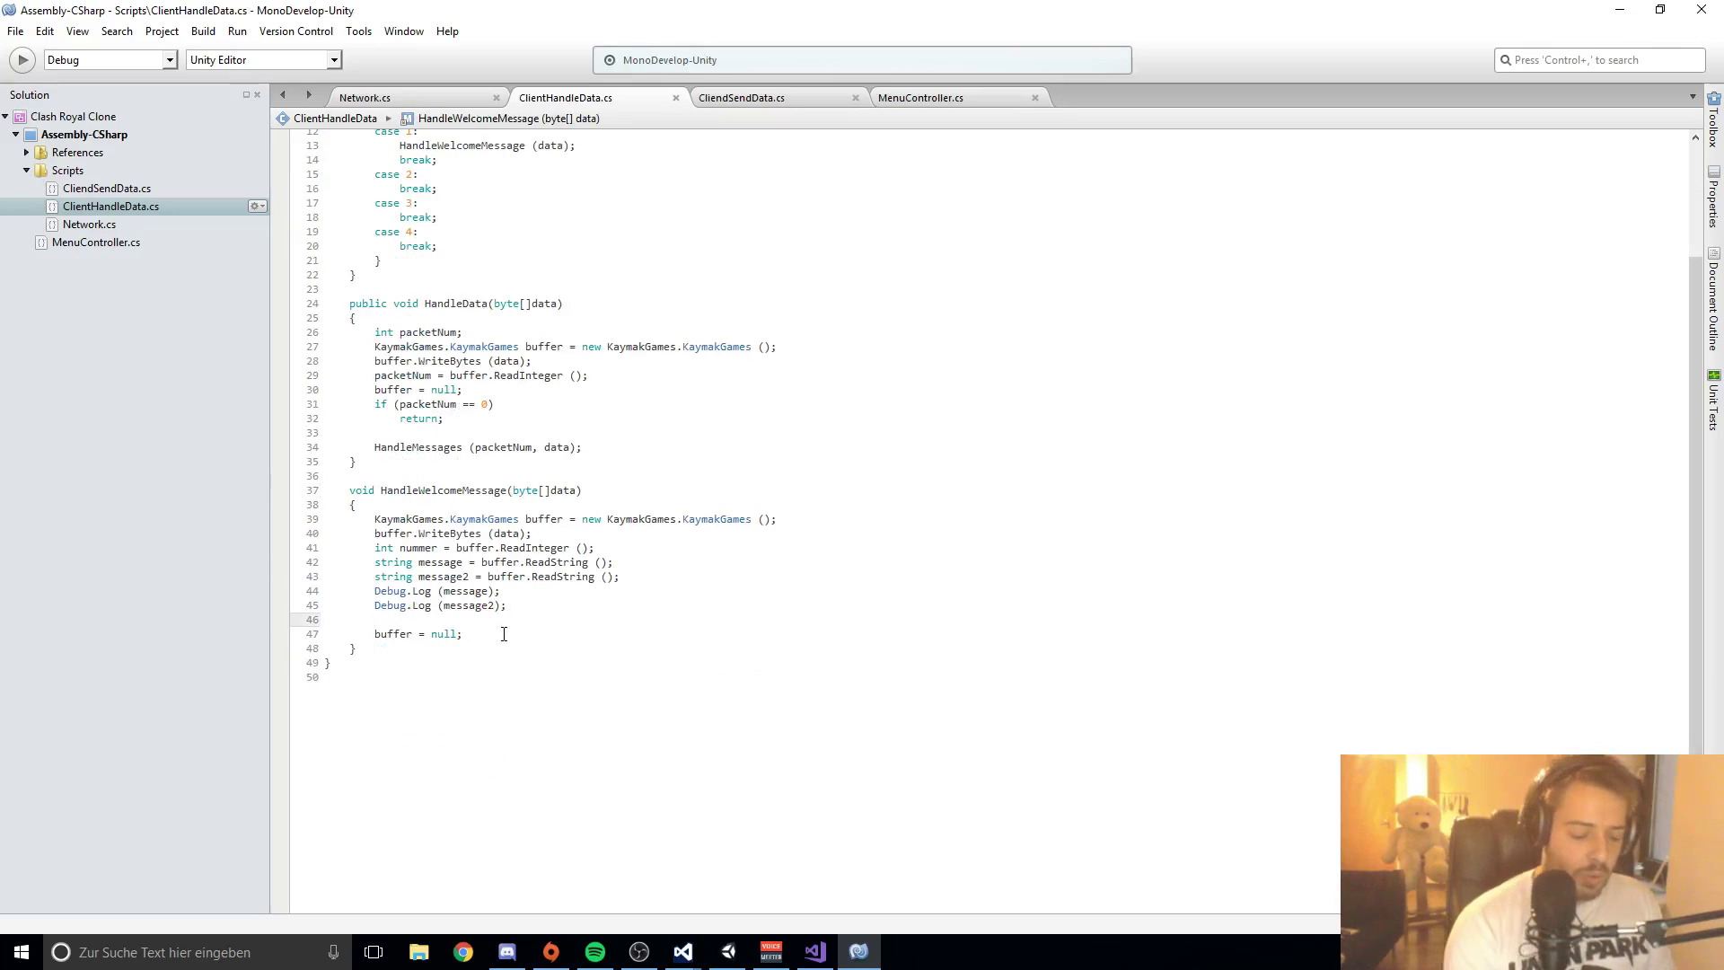
{"action": "type", "text": "contro"}
{"action": "type", "text": ",,e"}
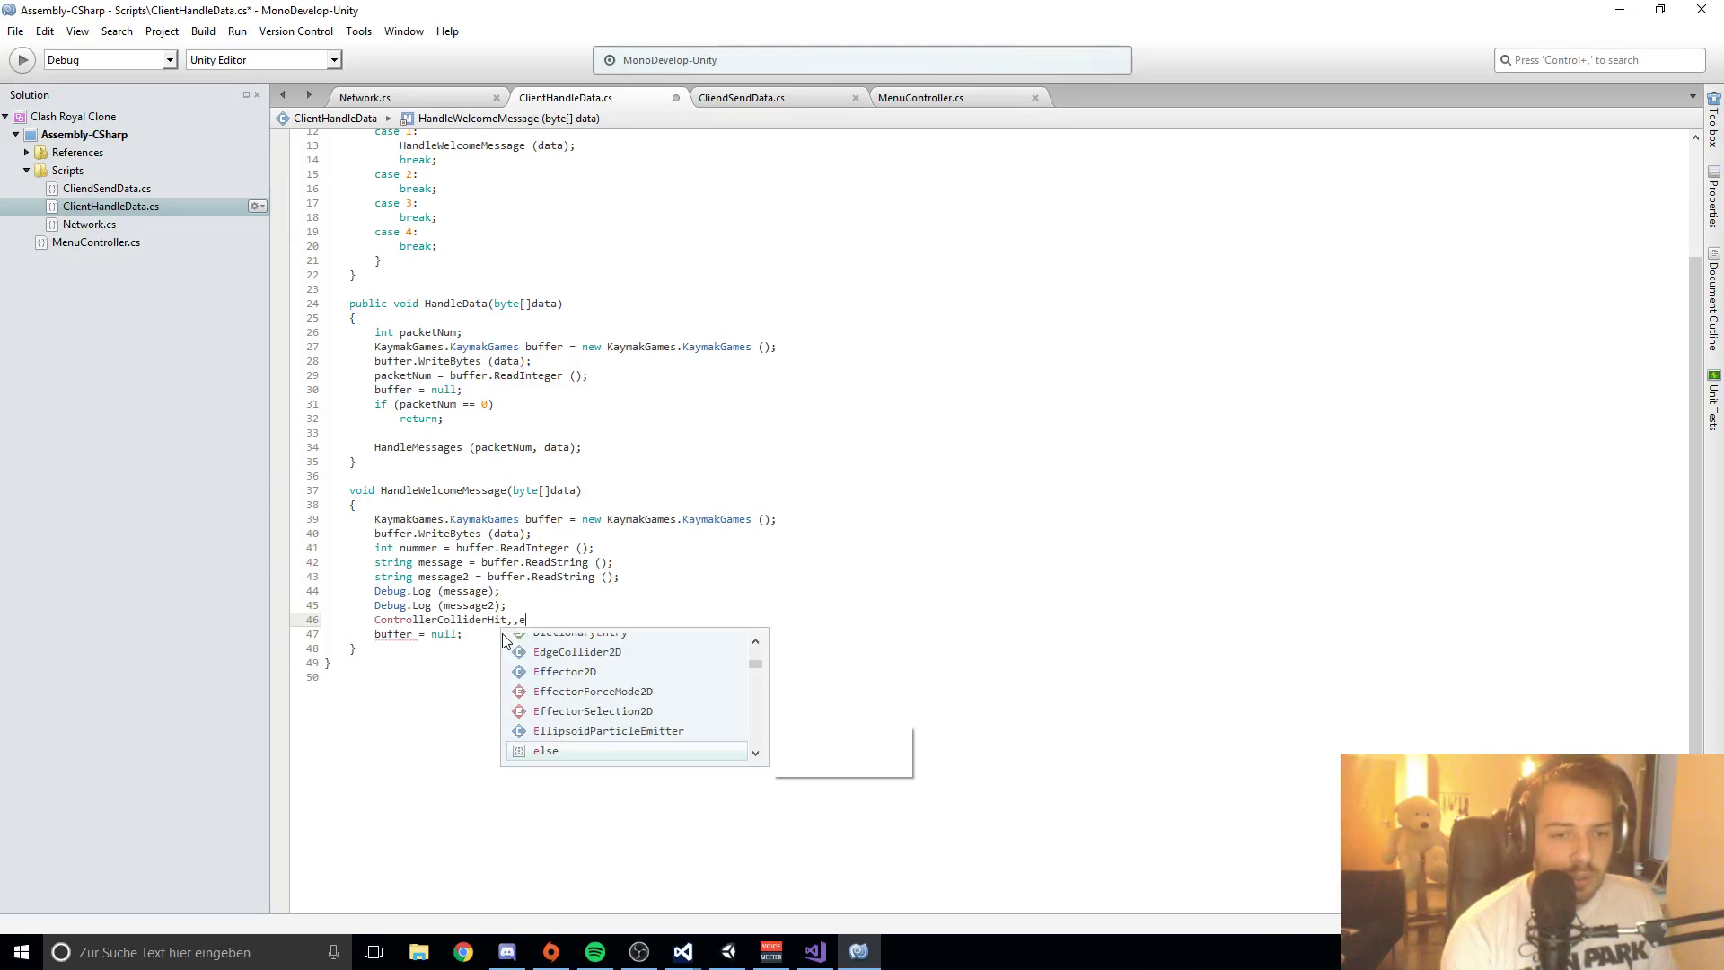
{"action": "key", "text": "BackSpace"}
{"action": "key", "text": "BackSpace"}
{"action": "key", "text": "BackSpace"}
{"action": "key", "text": "BackSpace"}
{"action": "key", "text": "BackSpace"}
{"action": "key", "text": "BackSpace"}
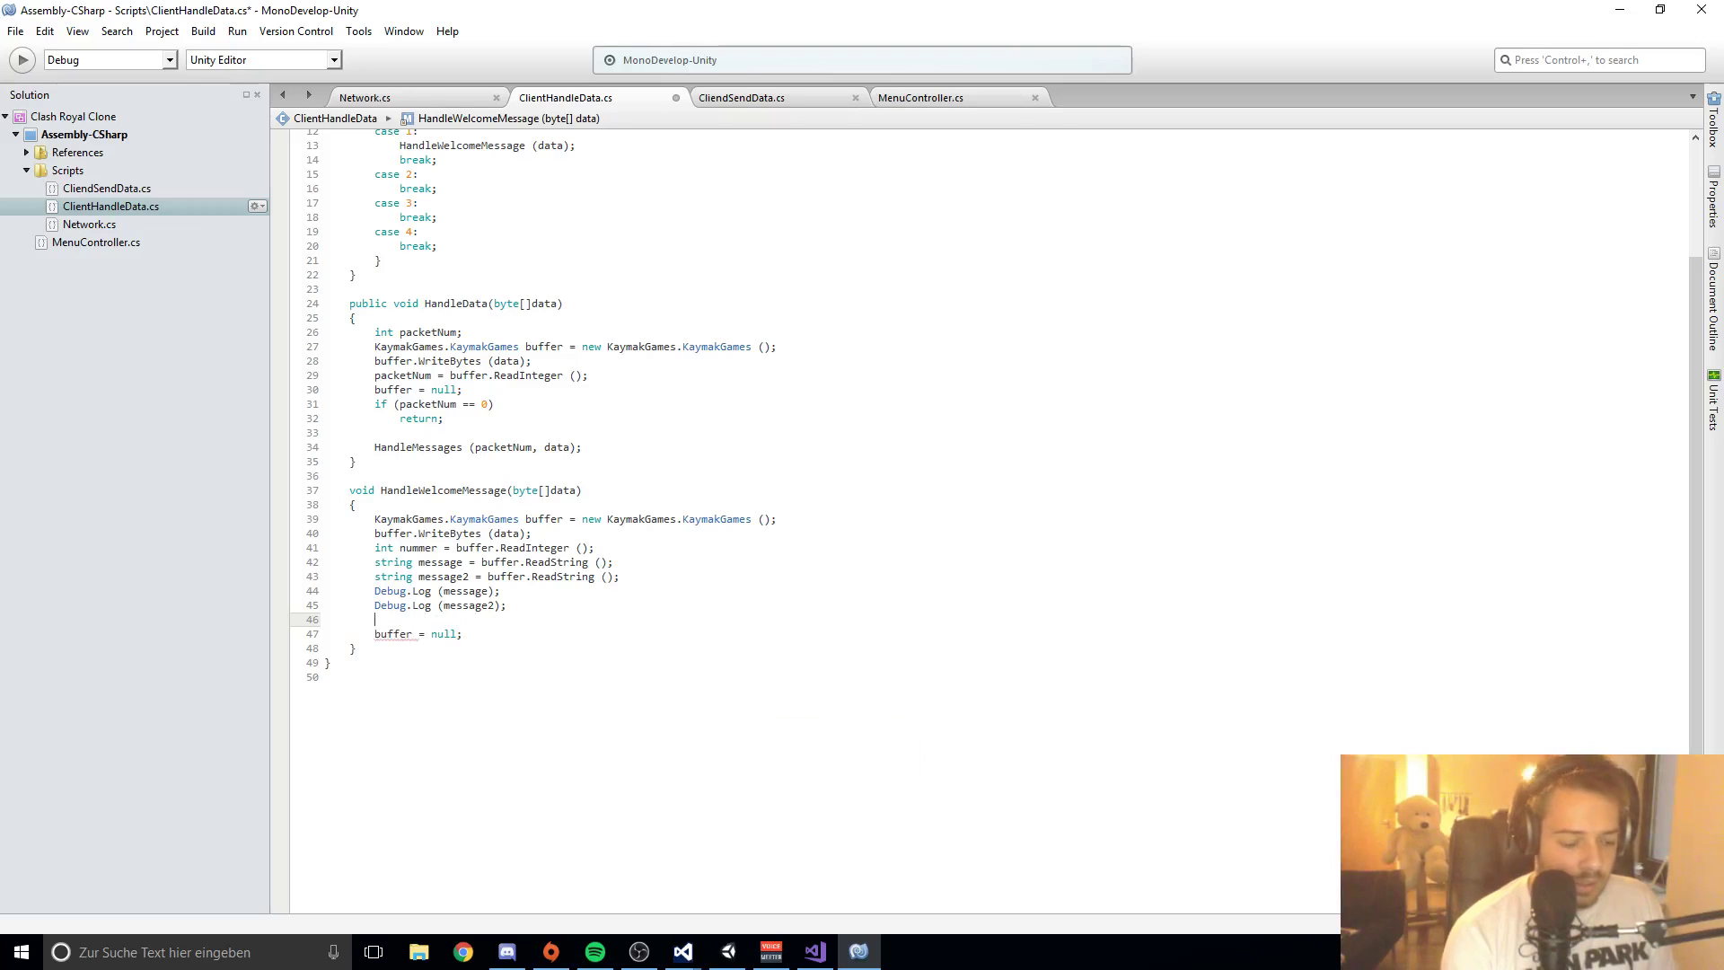
{"action": "type", "text": "menuController."}
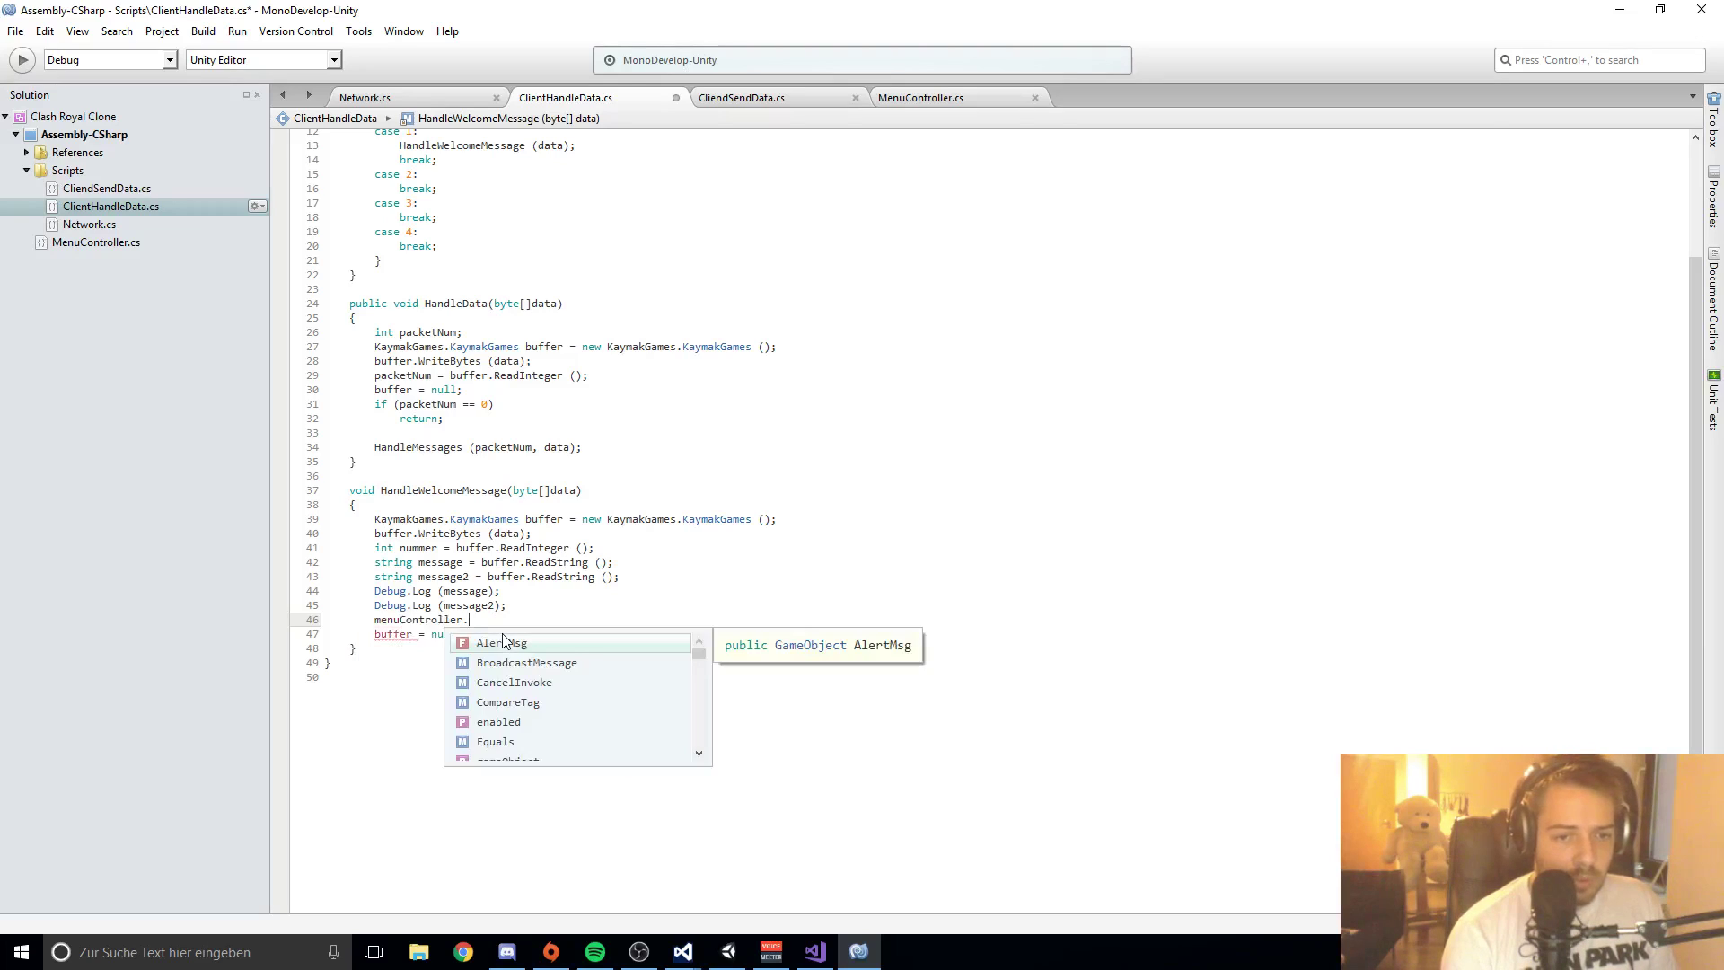
{"action": "type", "text": "_m"}
{"action": "key", "text": "Return"}
{"action": "type", "text": "="}
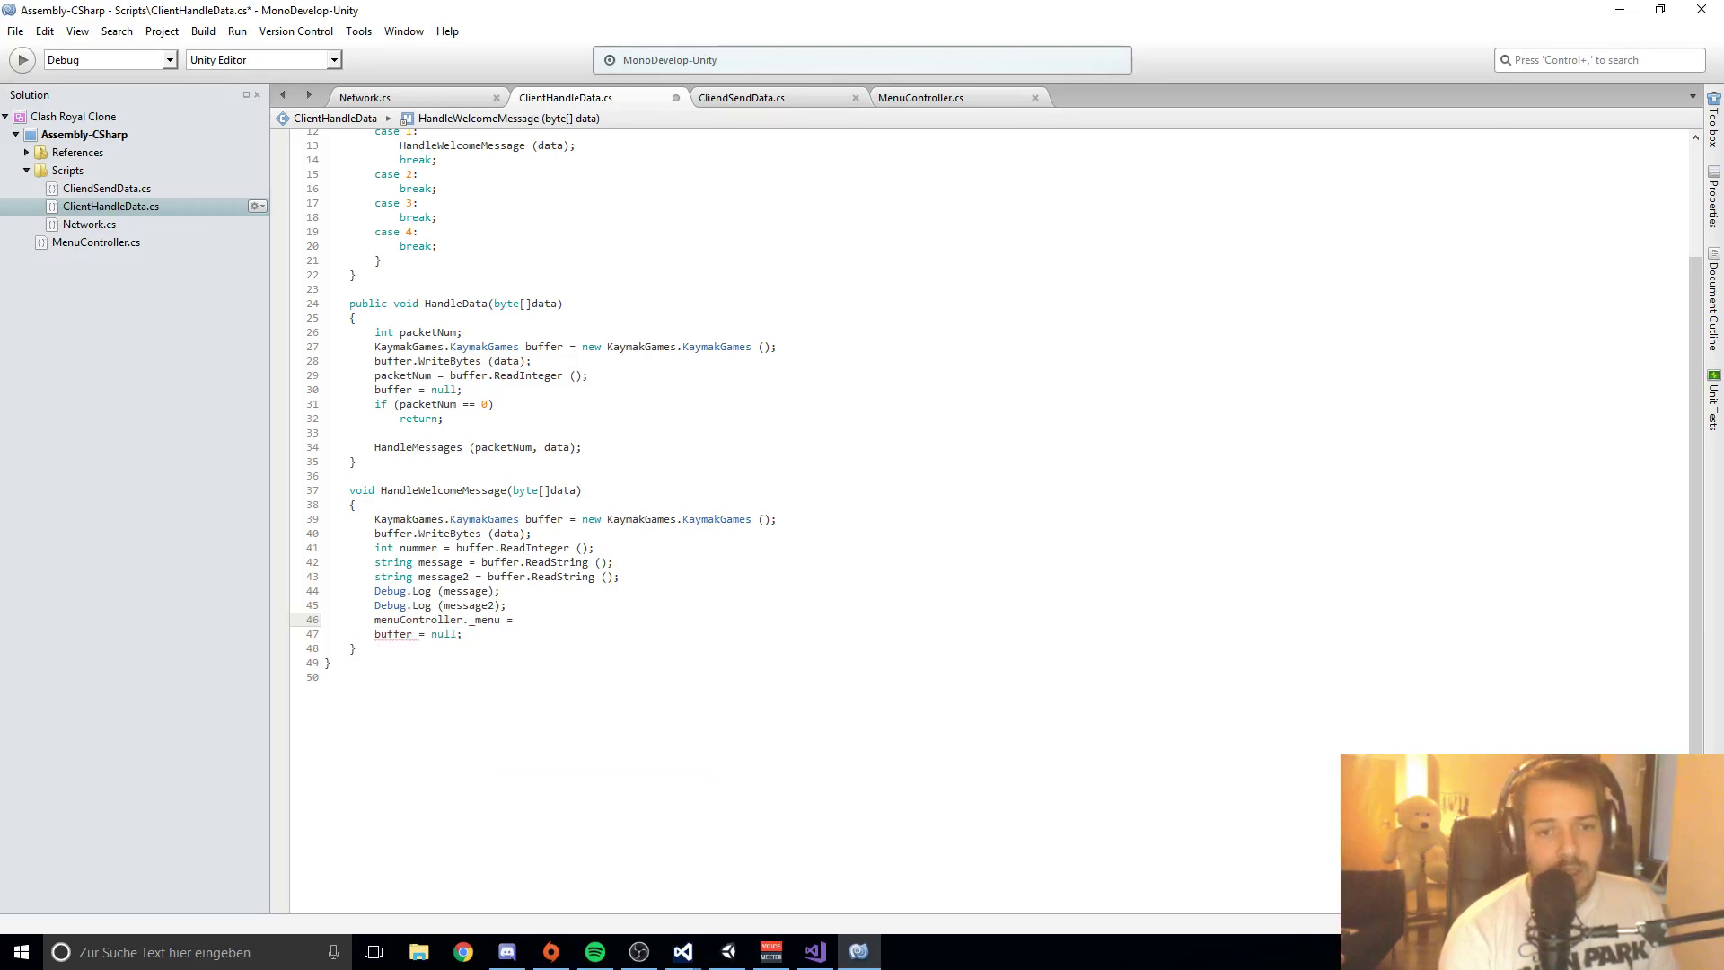
{"action": "type", "text": " ."}
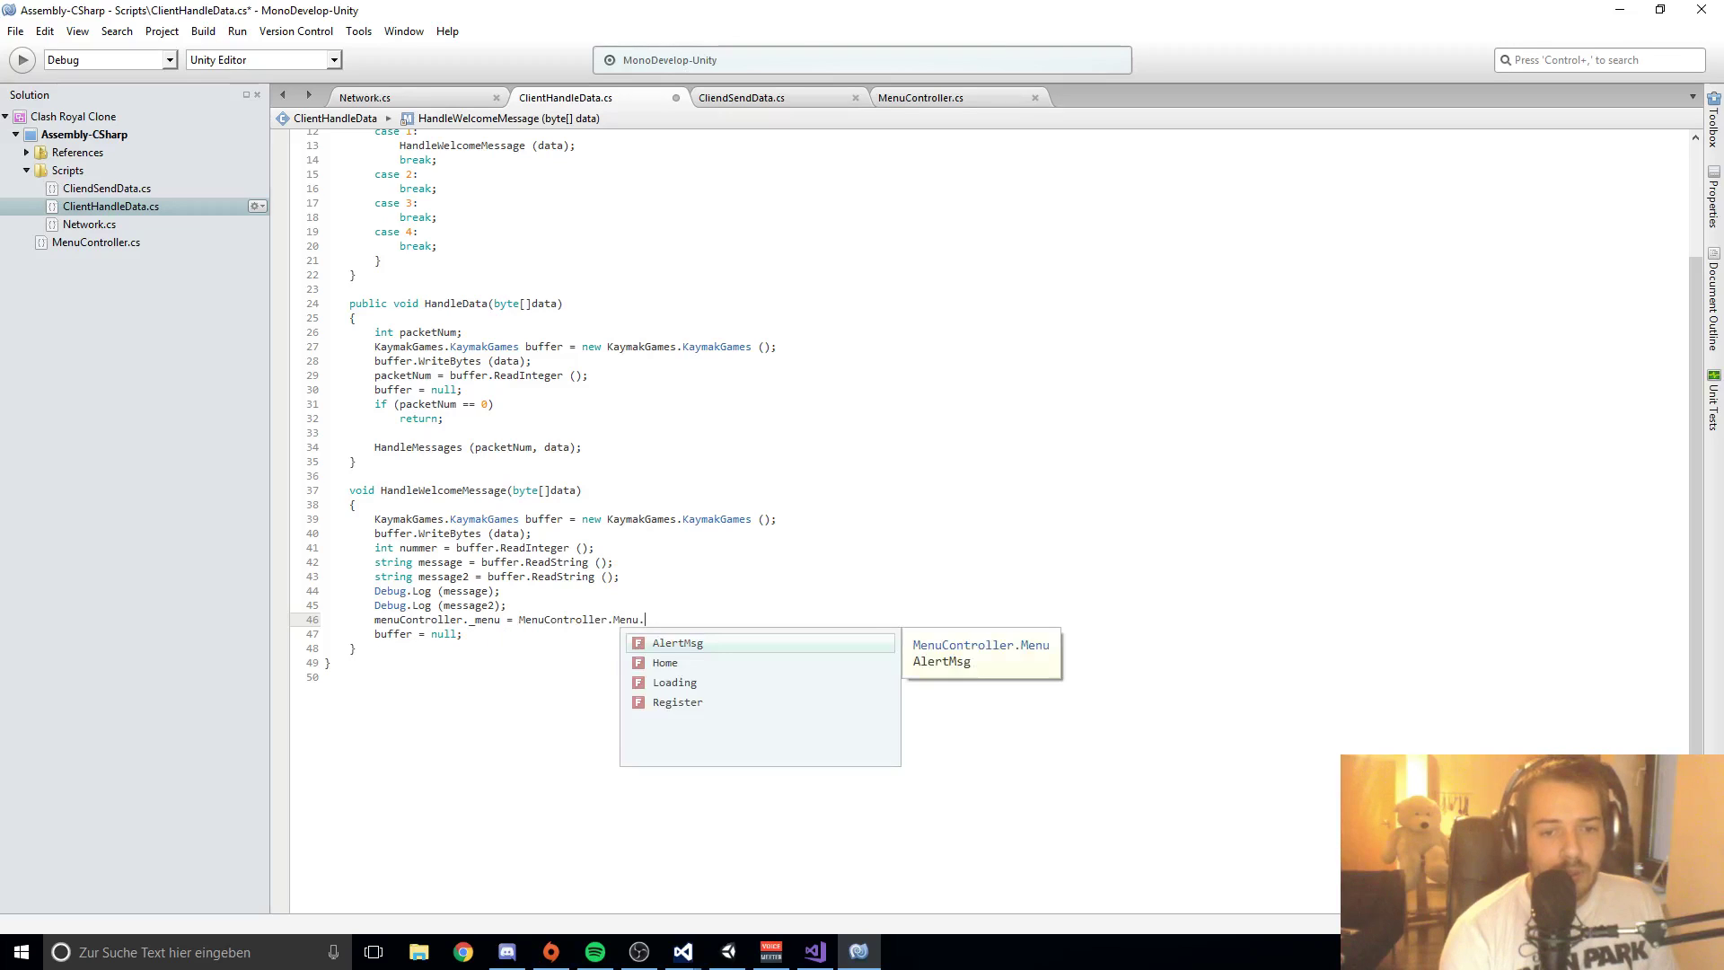
{"action": "key", "text": "Down"}
{"action": "key", "text": "Return"}
{"action": "type", "text": ";"}
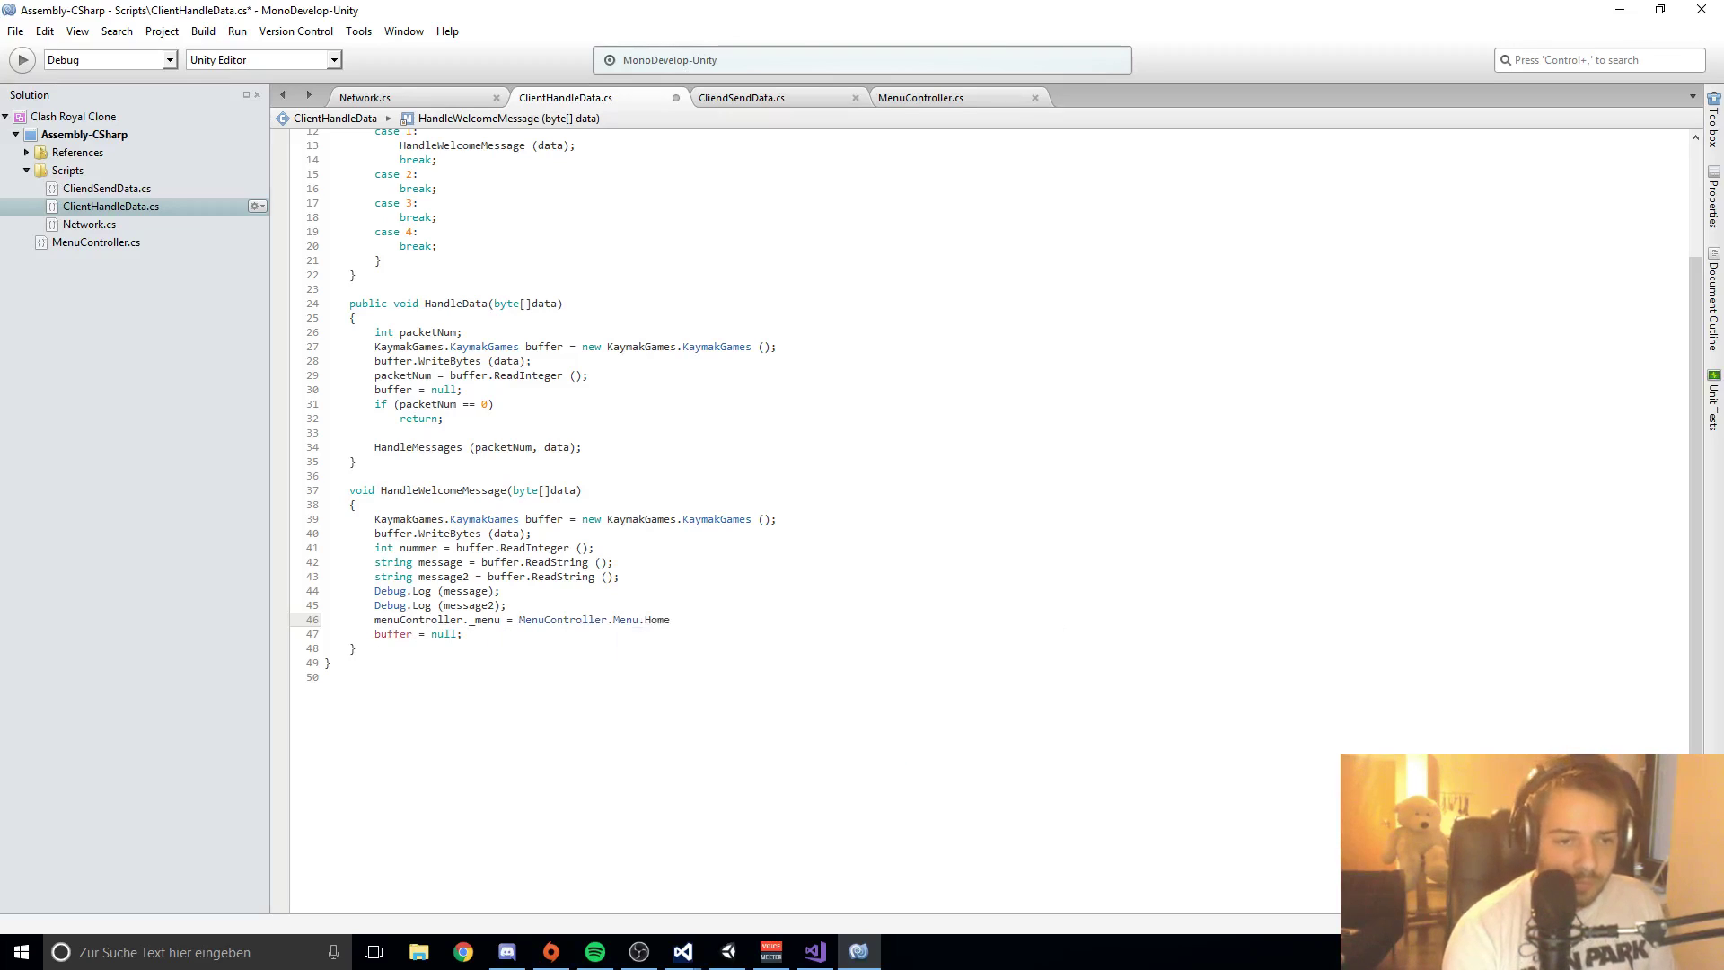
{"action": "left_click", "coordinate": [722, 650]}
{"action": "key", "text": "ctrl+s"}
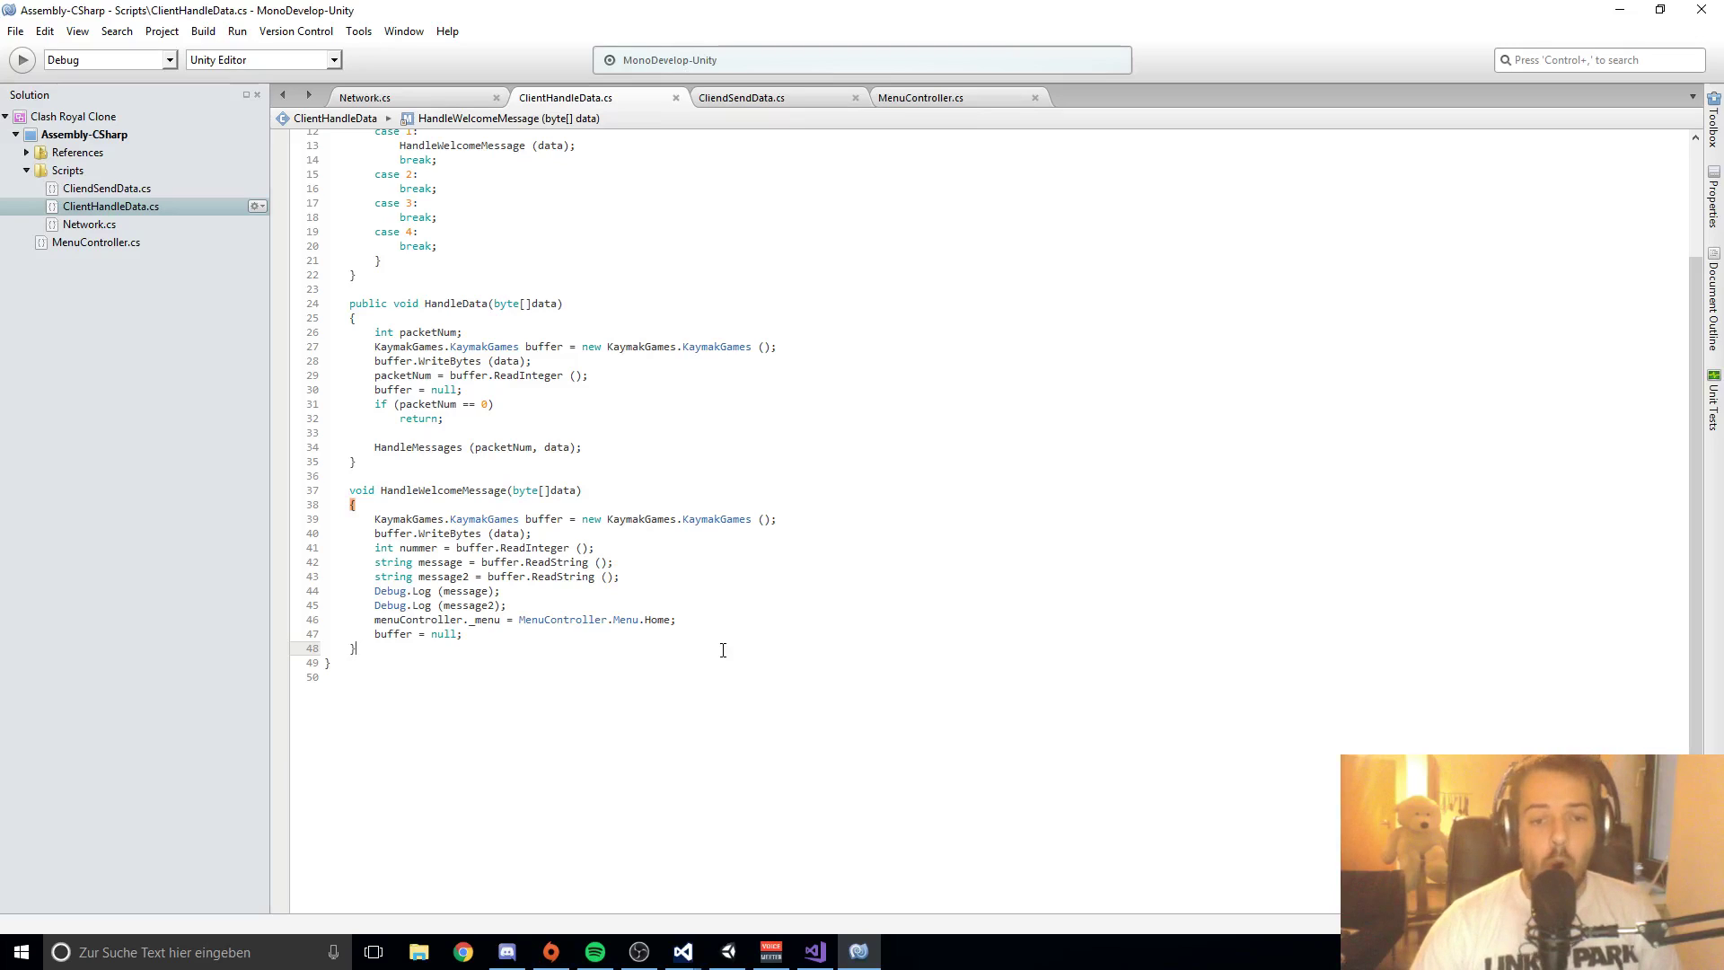
{"action": "left_click", "coordinate": [657, 610]}
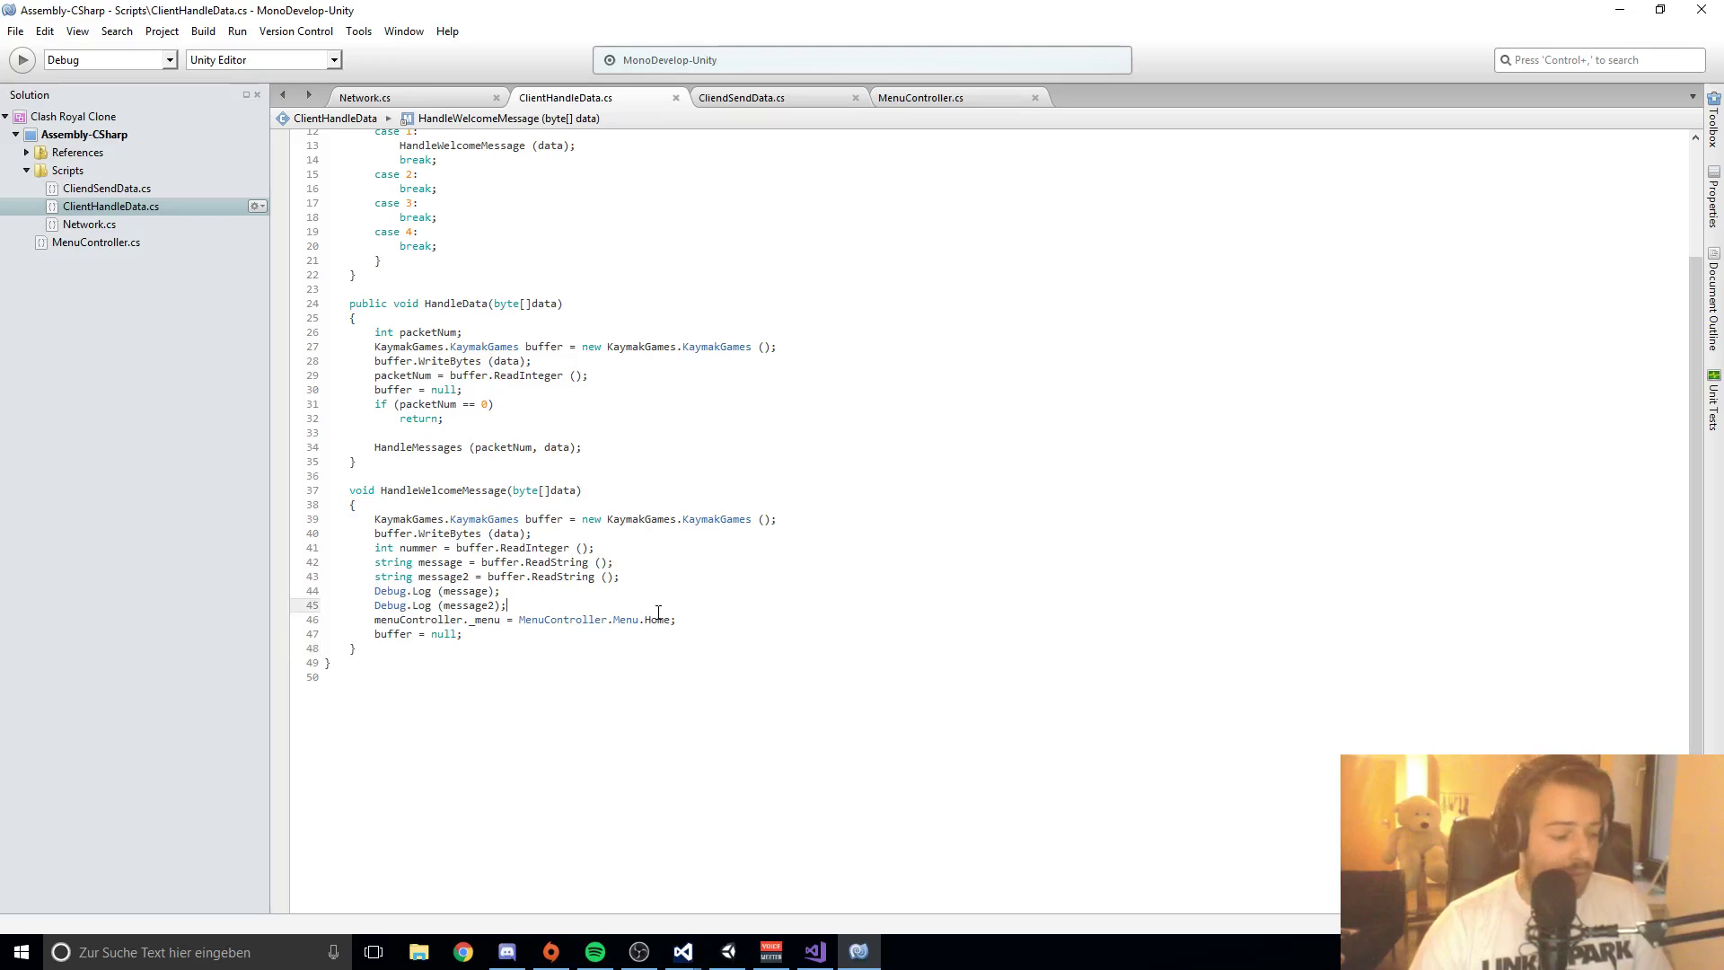
{"action": "left_click", "coordinate": [727, 953]}
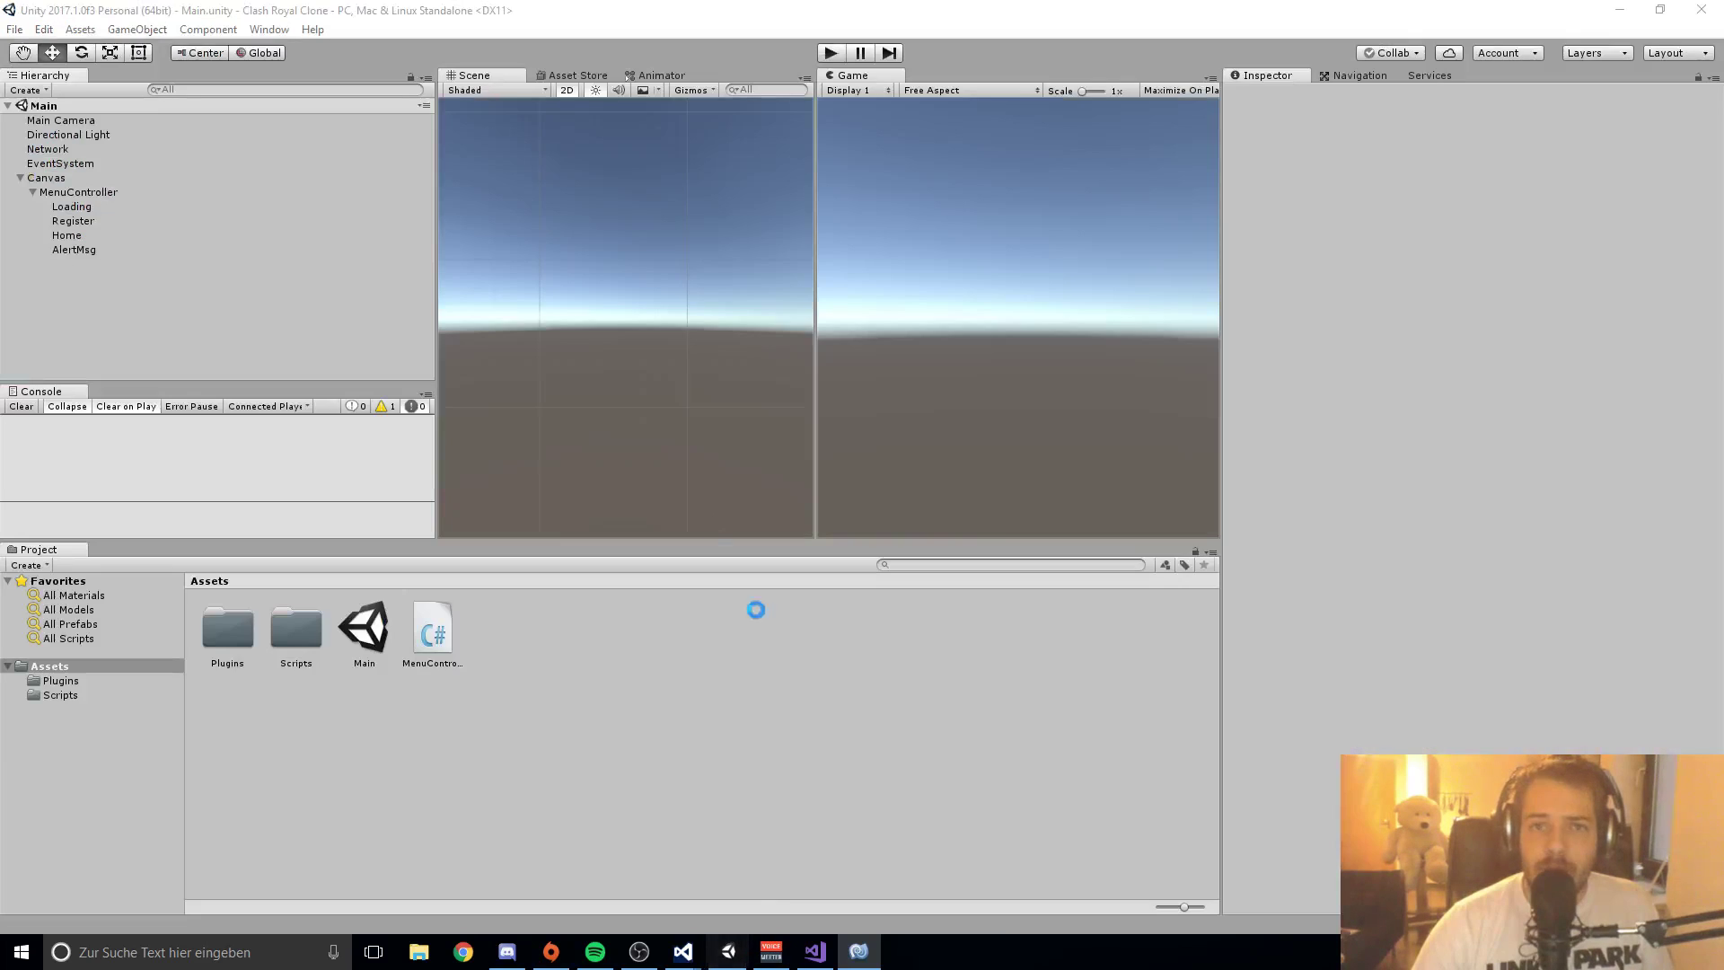
Step: Add a UI Image as a child of the Home object
{"action": "left_click", "coordinate": [70, 238]}
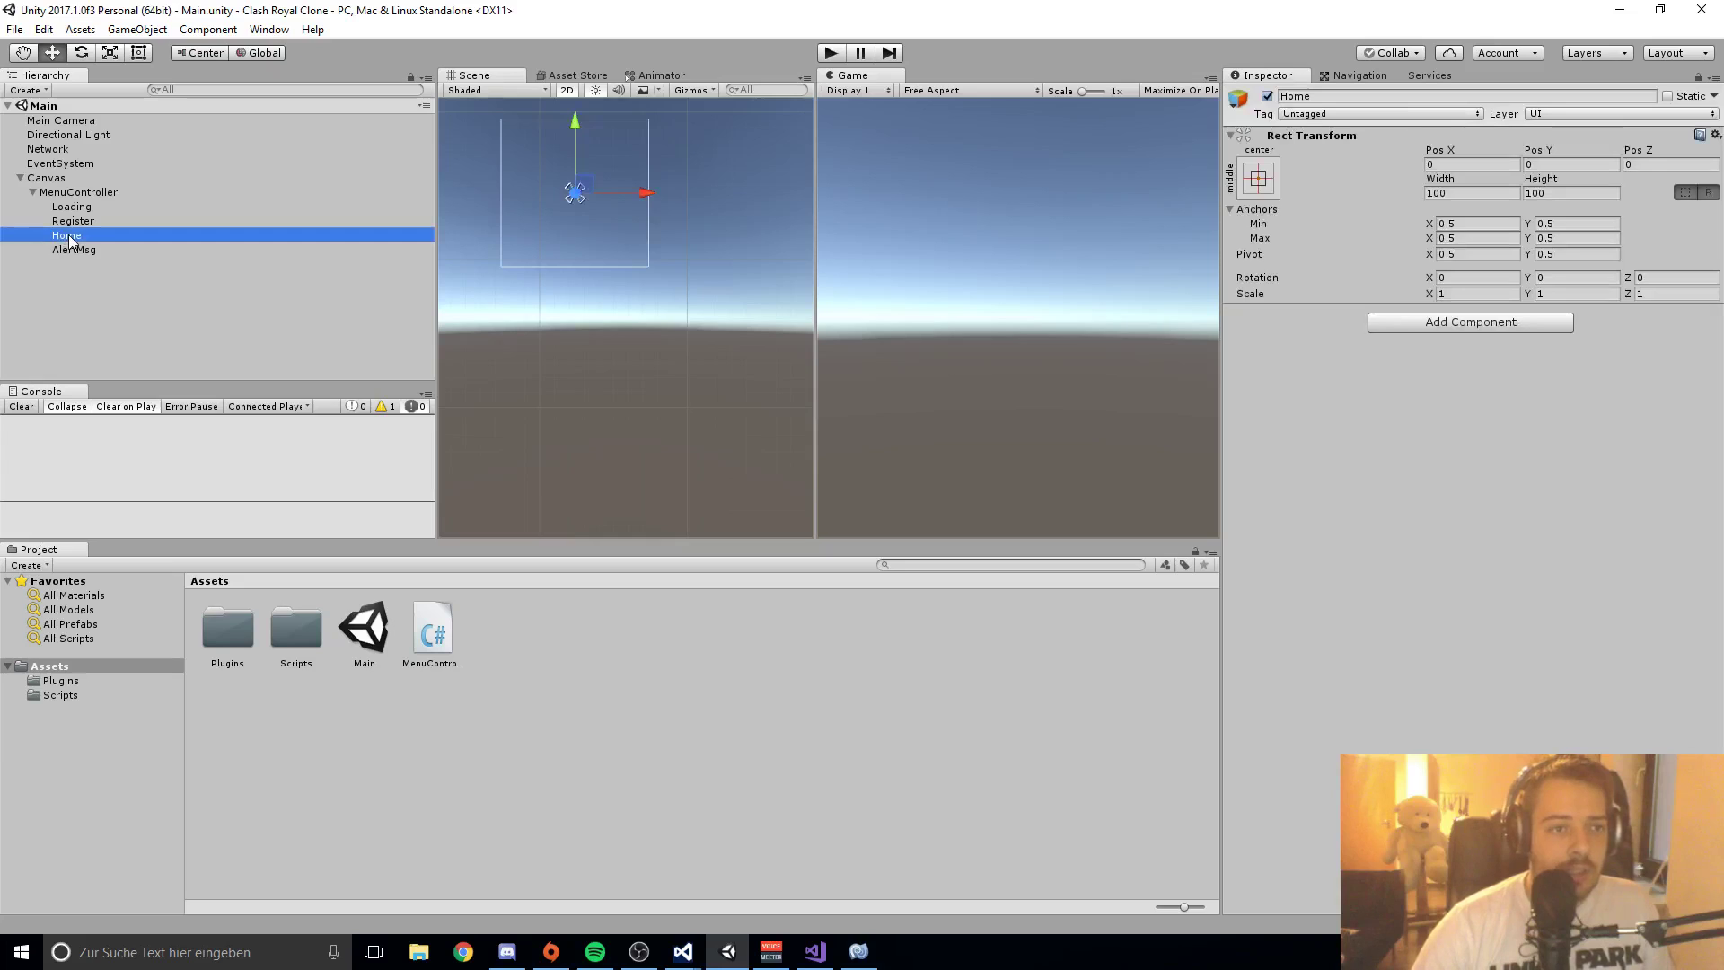
{"action": "right_click", "coordinate": [69, 241]}
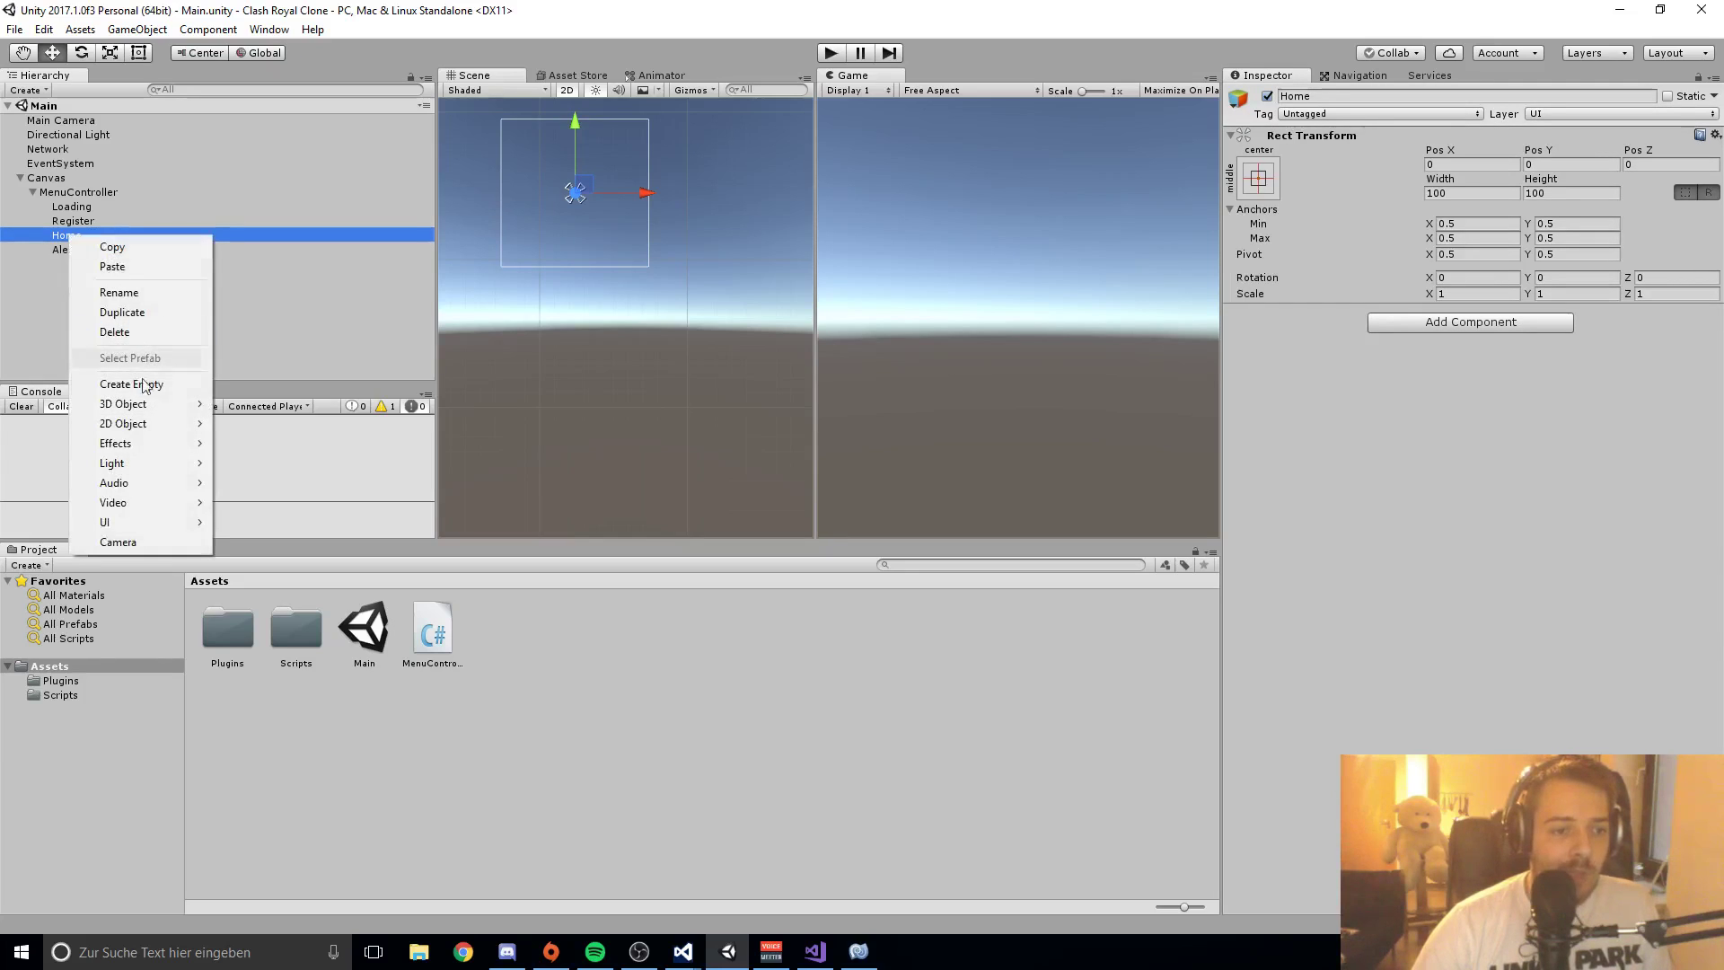
{"action": "mouse_move", "coordinate": [136, 528]}
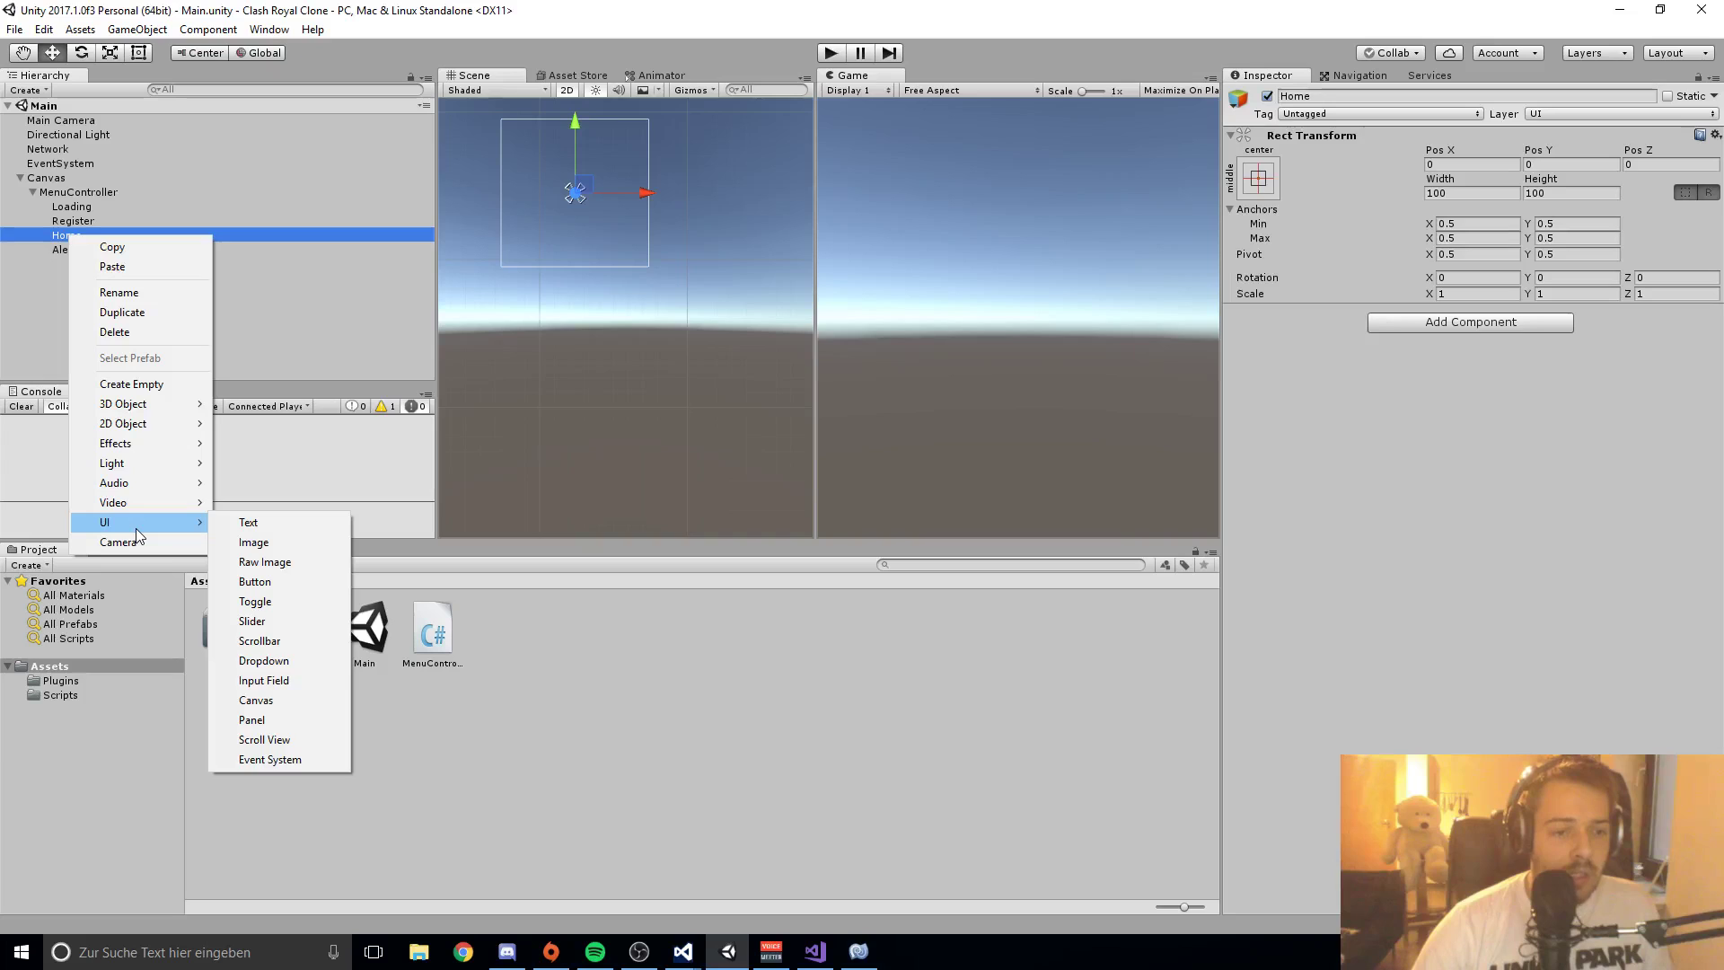
{"action": "left_click", "coordinate": [253, 542]}
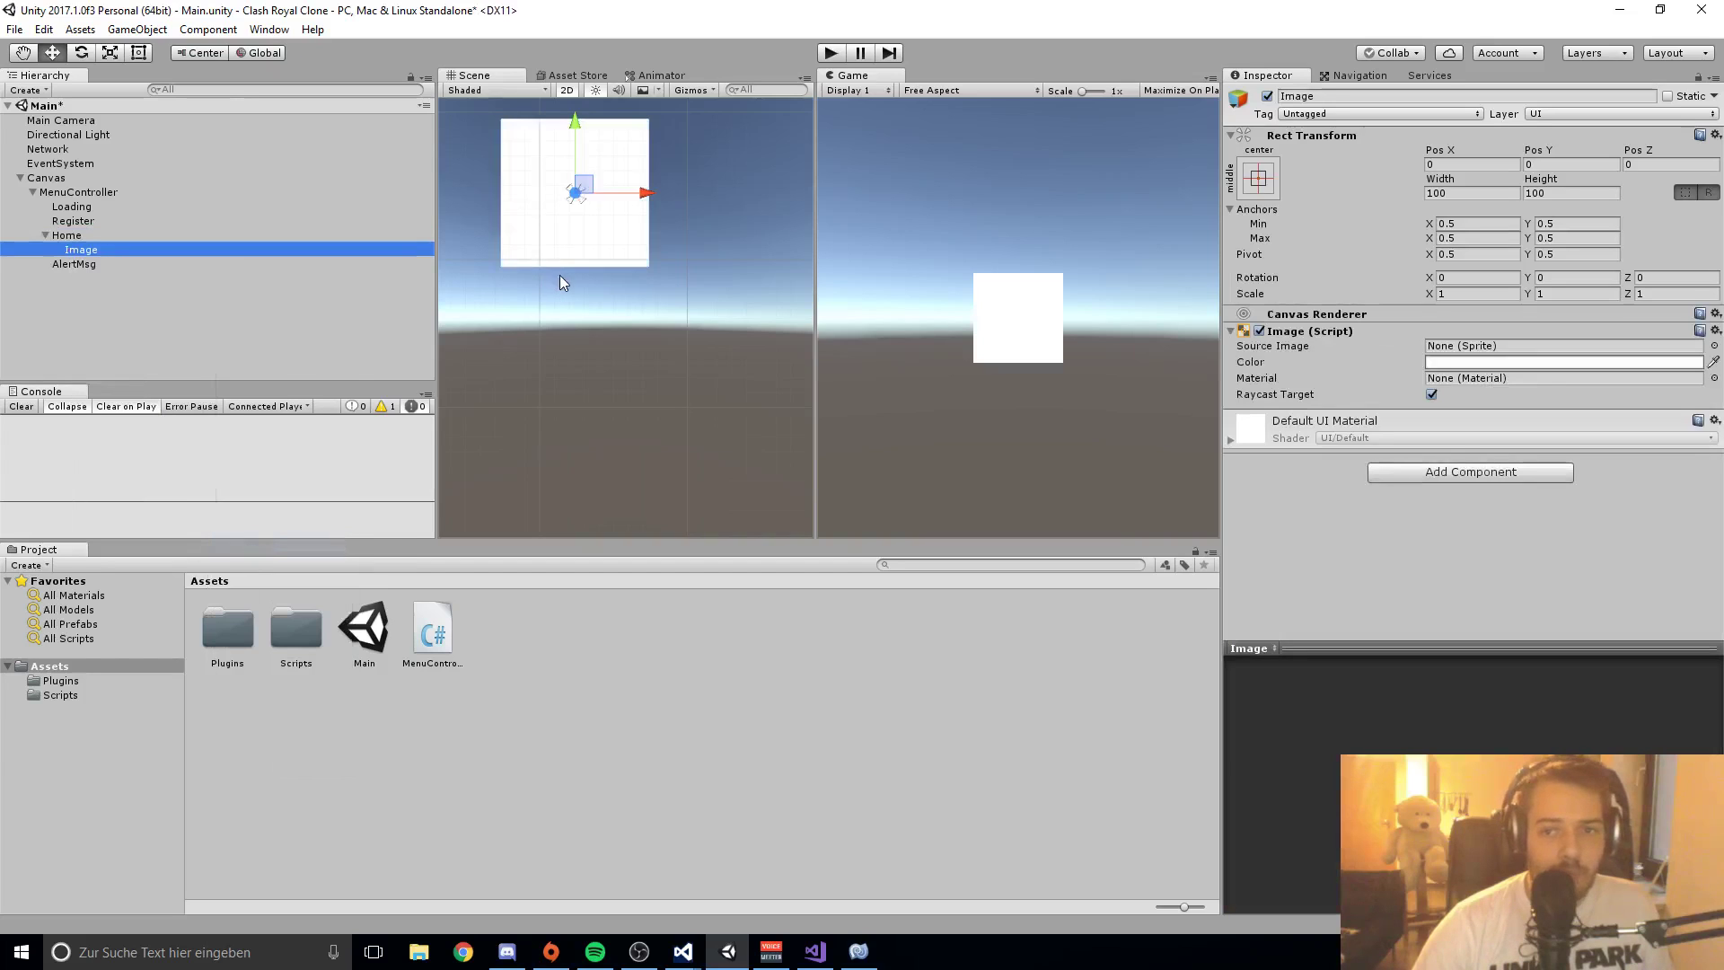
{"action": "key", "text": "f"}
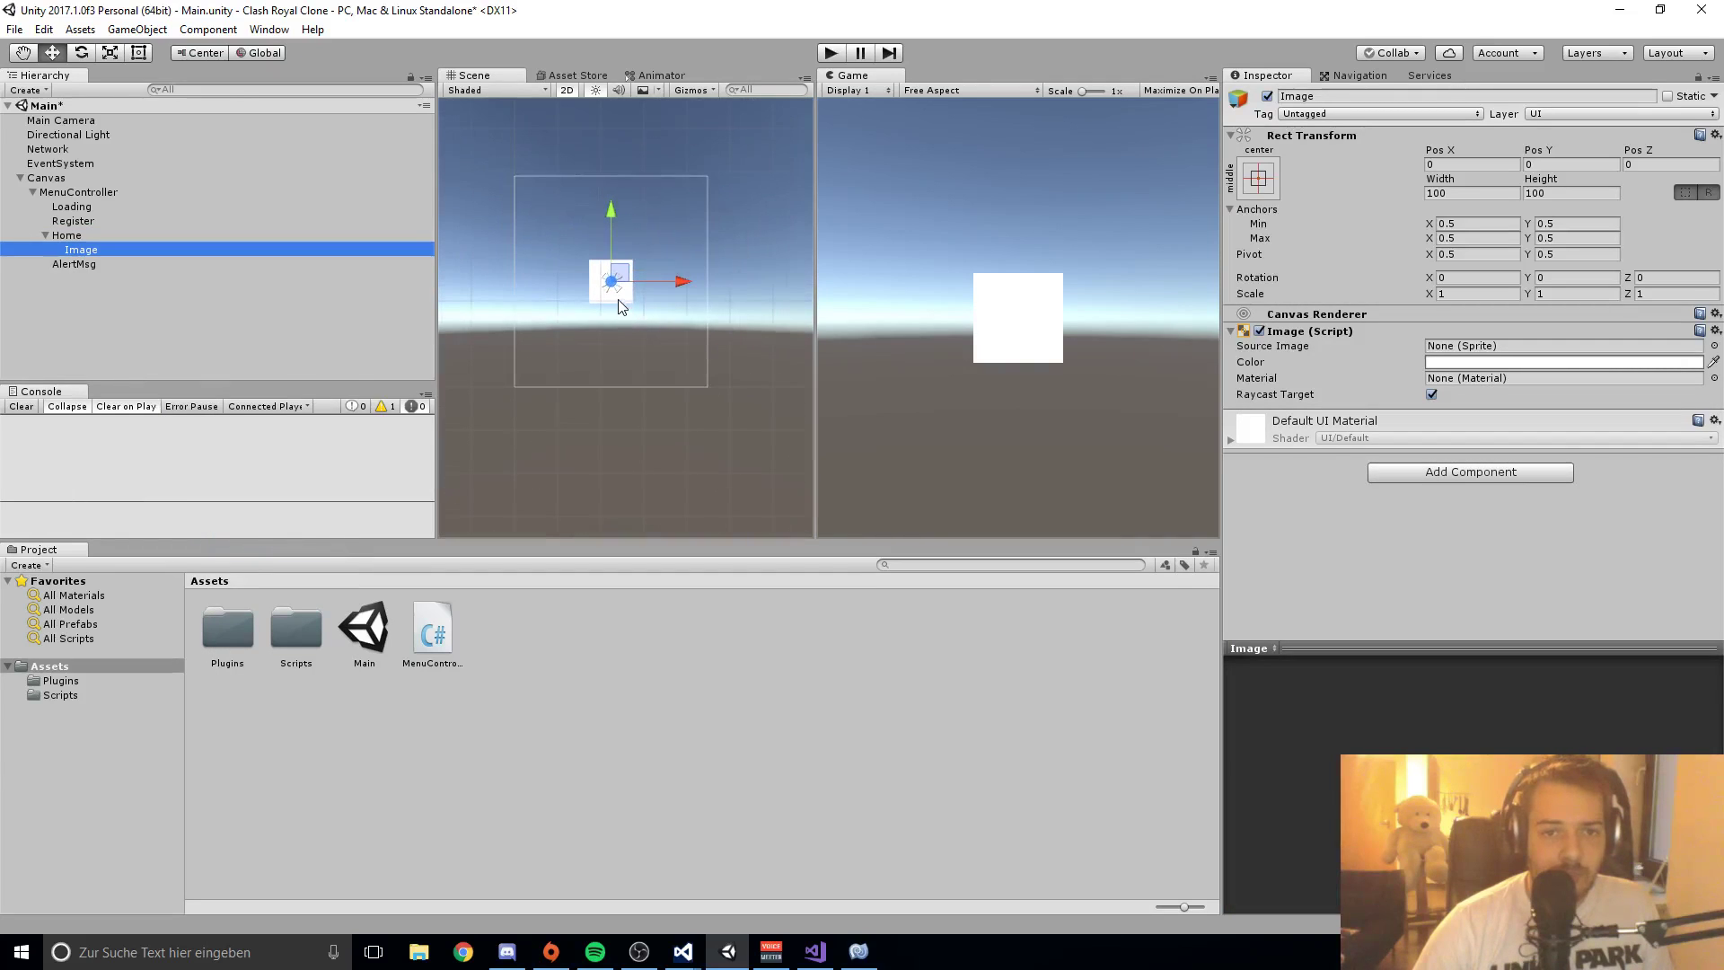
Step: Enlarge the image with the Rect tool to cover most of the canvas
{"action": "left_click", "coordinate": [620, 306]}
{"action": "key", "text": "t"}
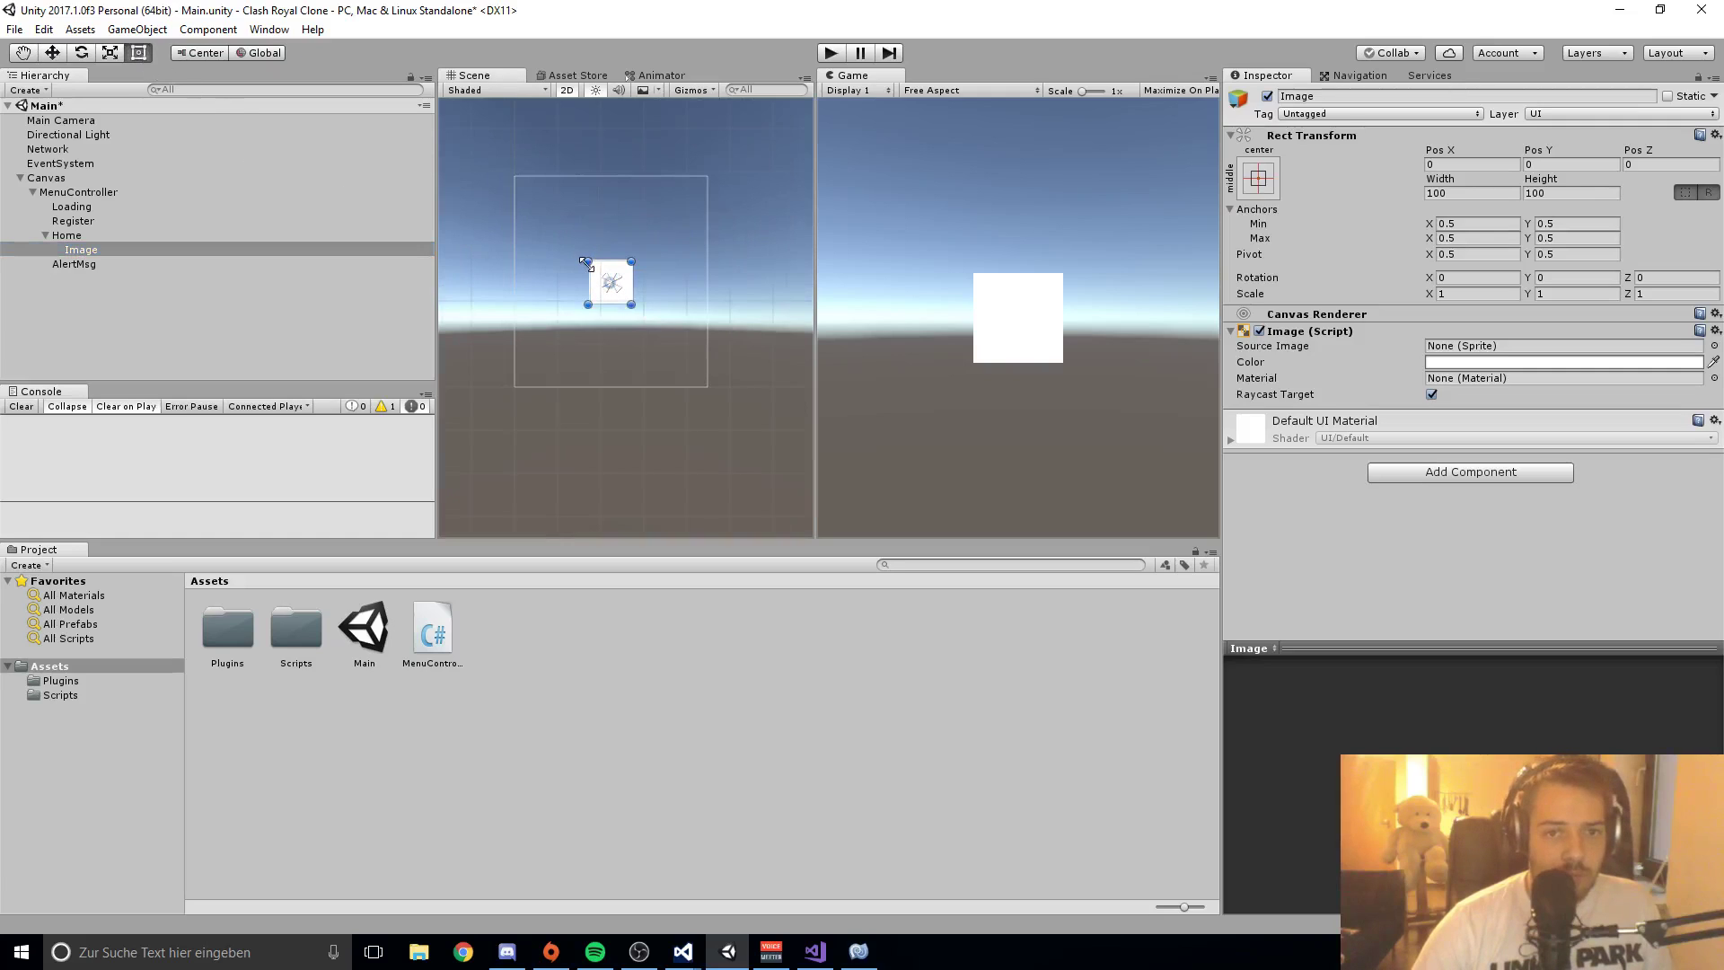
{"action": "left_click_drag", "start_coordinate": [585, 263], "coordinate": [510, 177]}
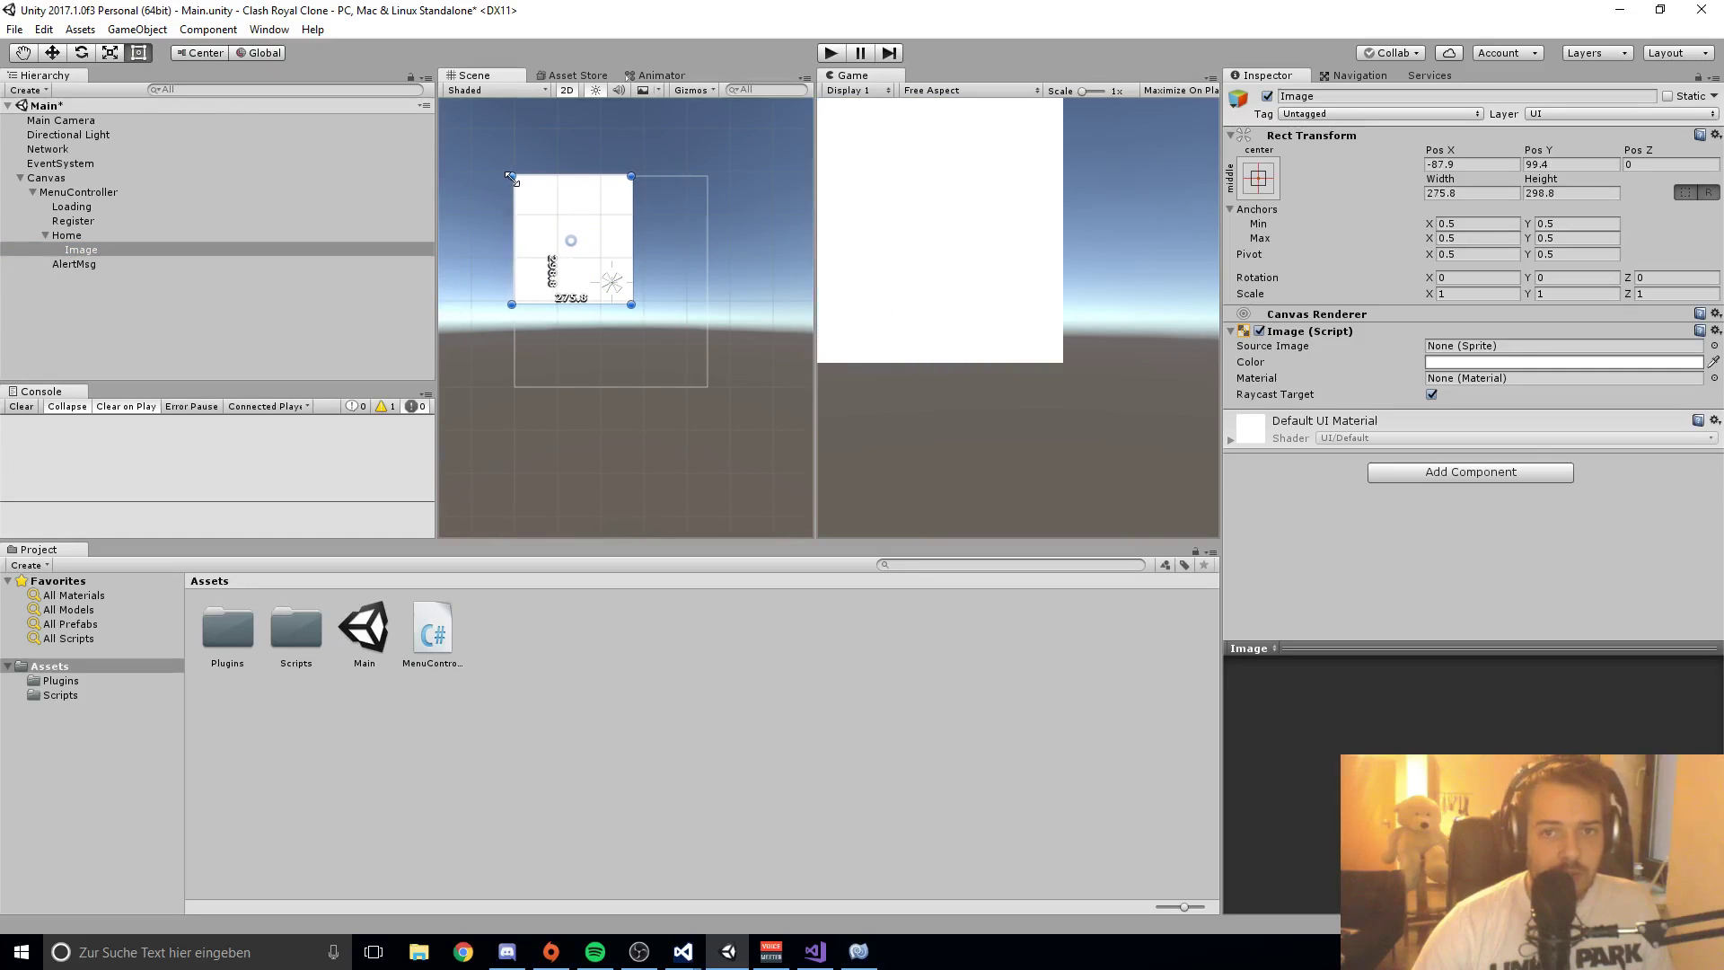
{"action": "left_click_drag", "start_coordinate": [631, 305], "coordinate": [704, 389]}
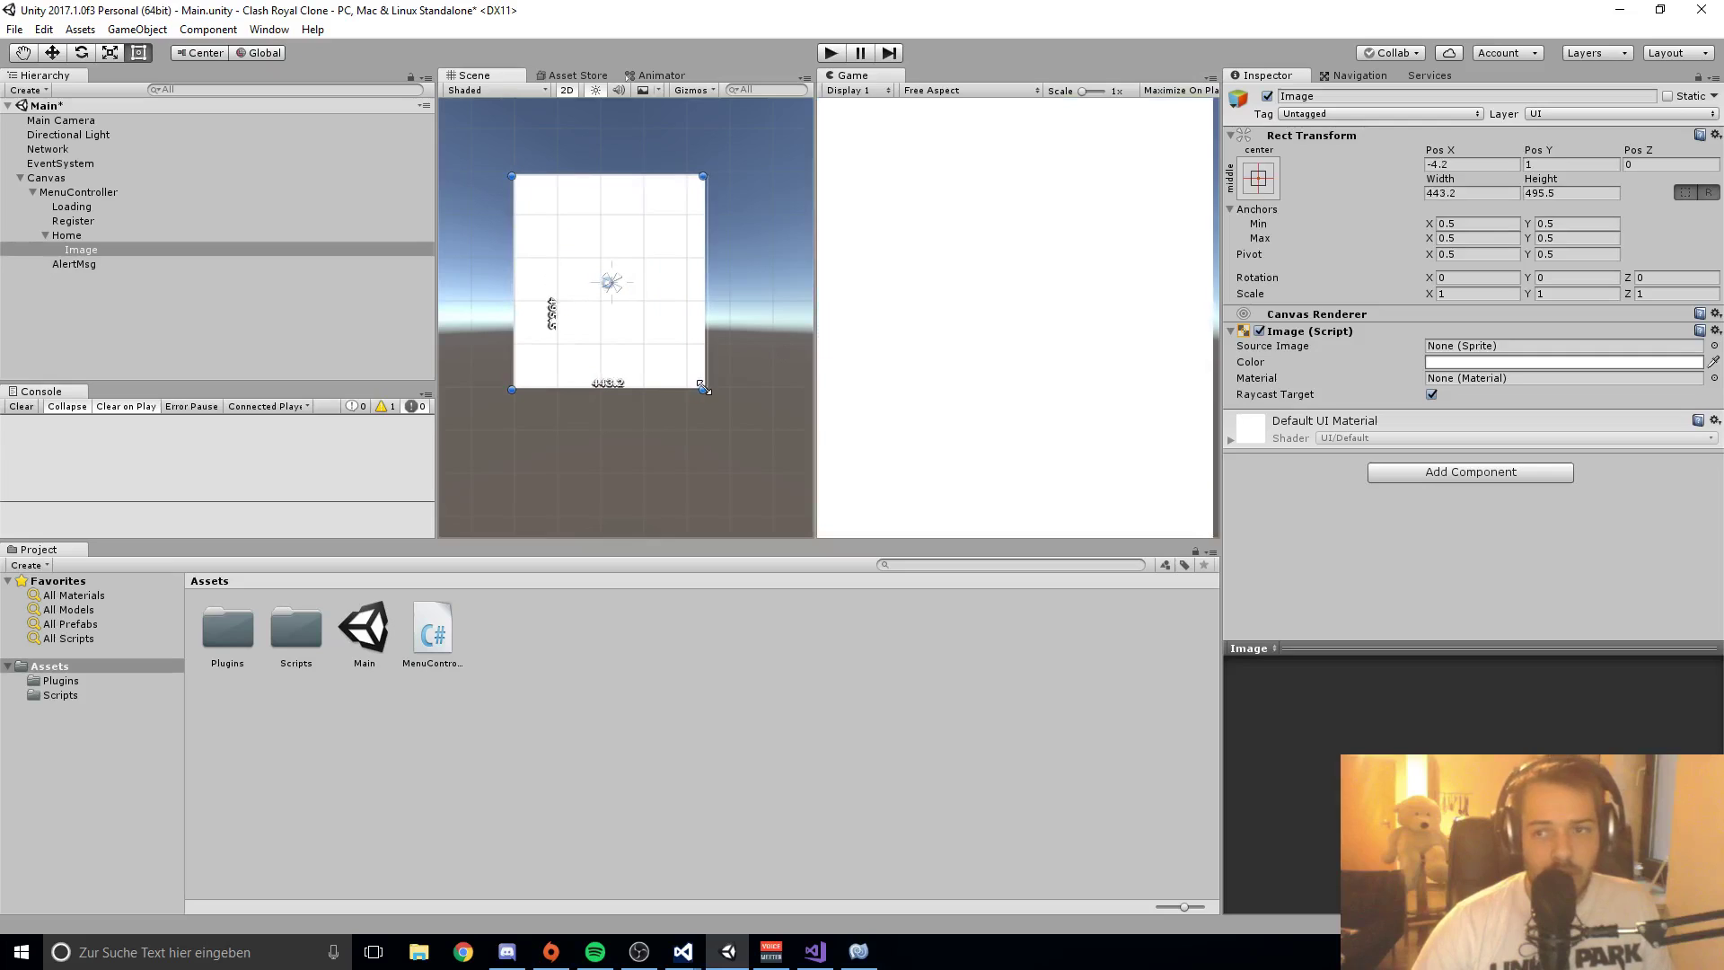
Step: Colour the image black (000000) and fine-tune its size to about 449.5 × 493.4
{"action": "left_click", "coordinate": [1649, 364]}
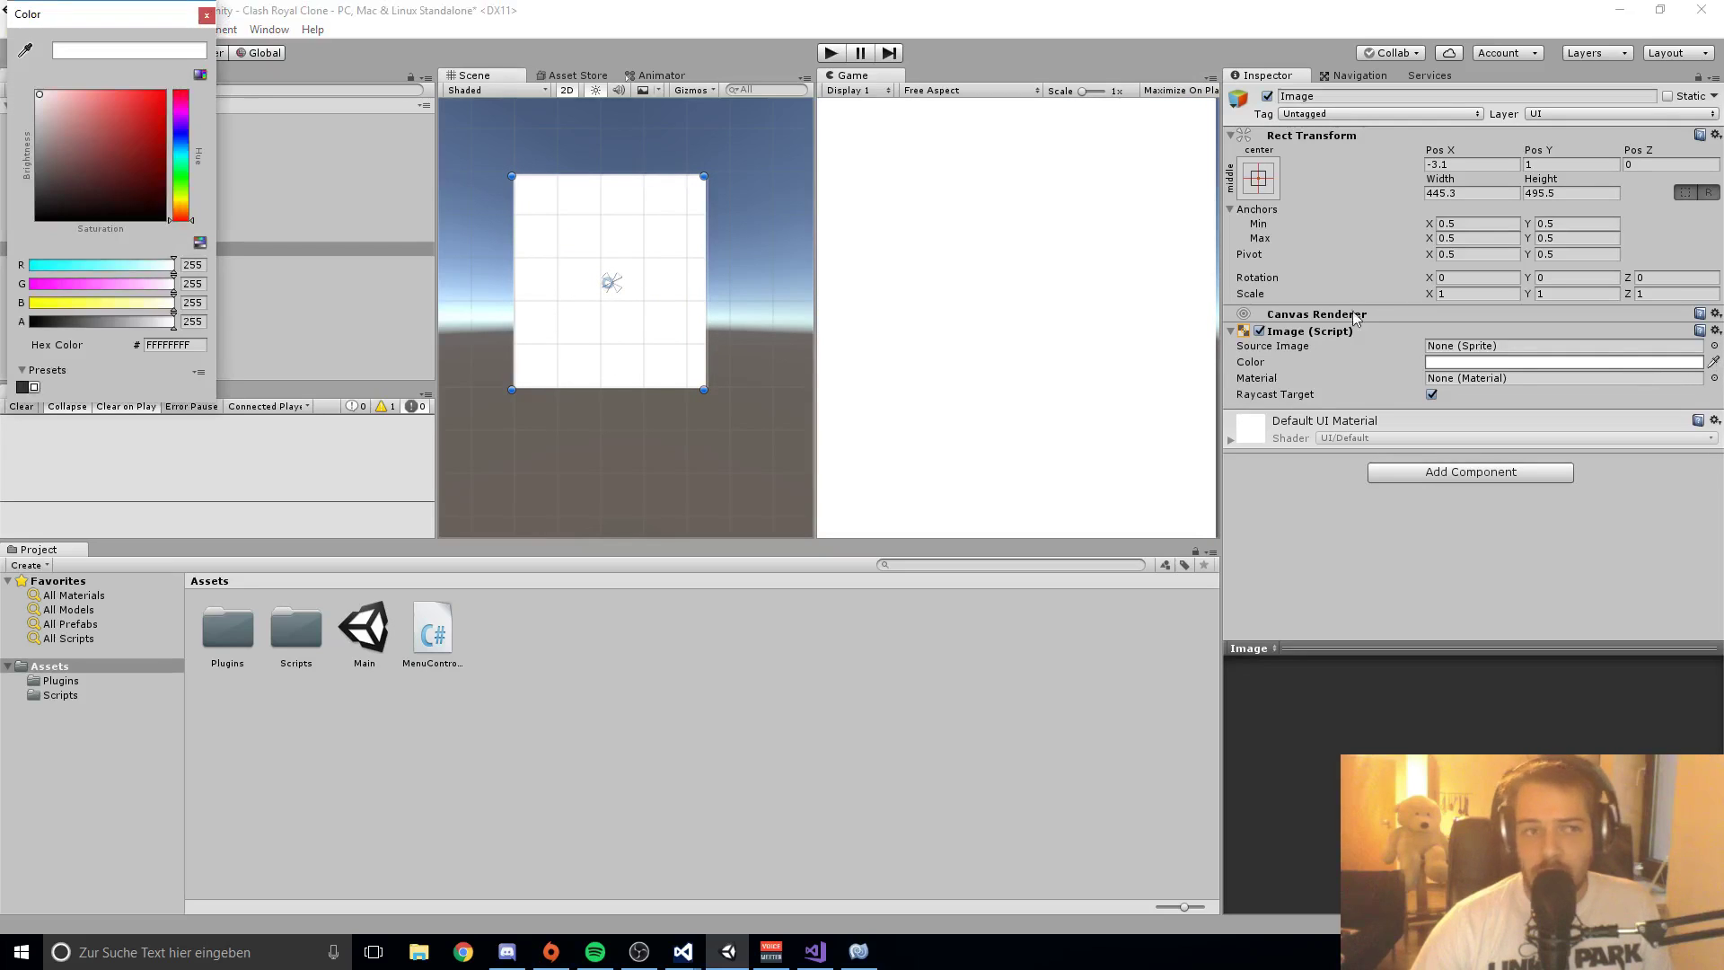
{"action": "left_click_drag", "start_coordinate": [123, 180], "coordinate": [123, 221]}
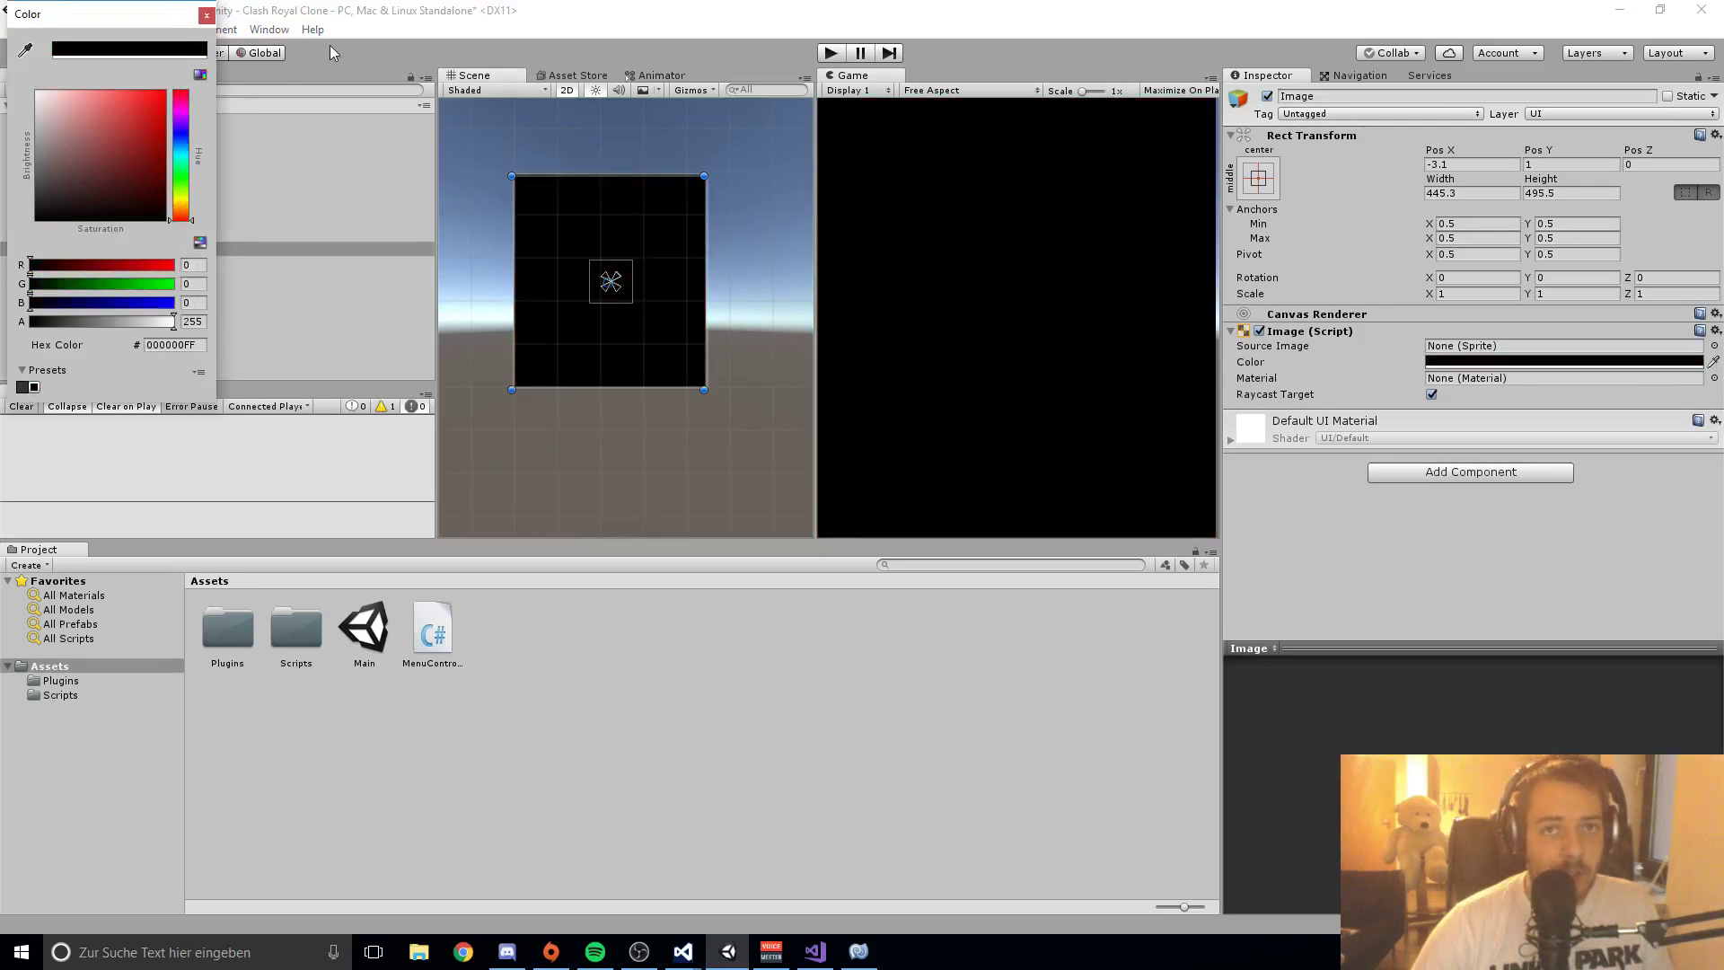
{"action": "left_click", "coordinate": [206, 16]}
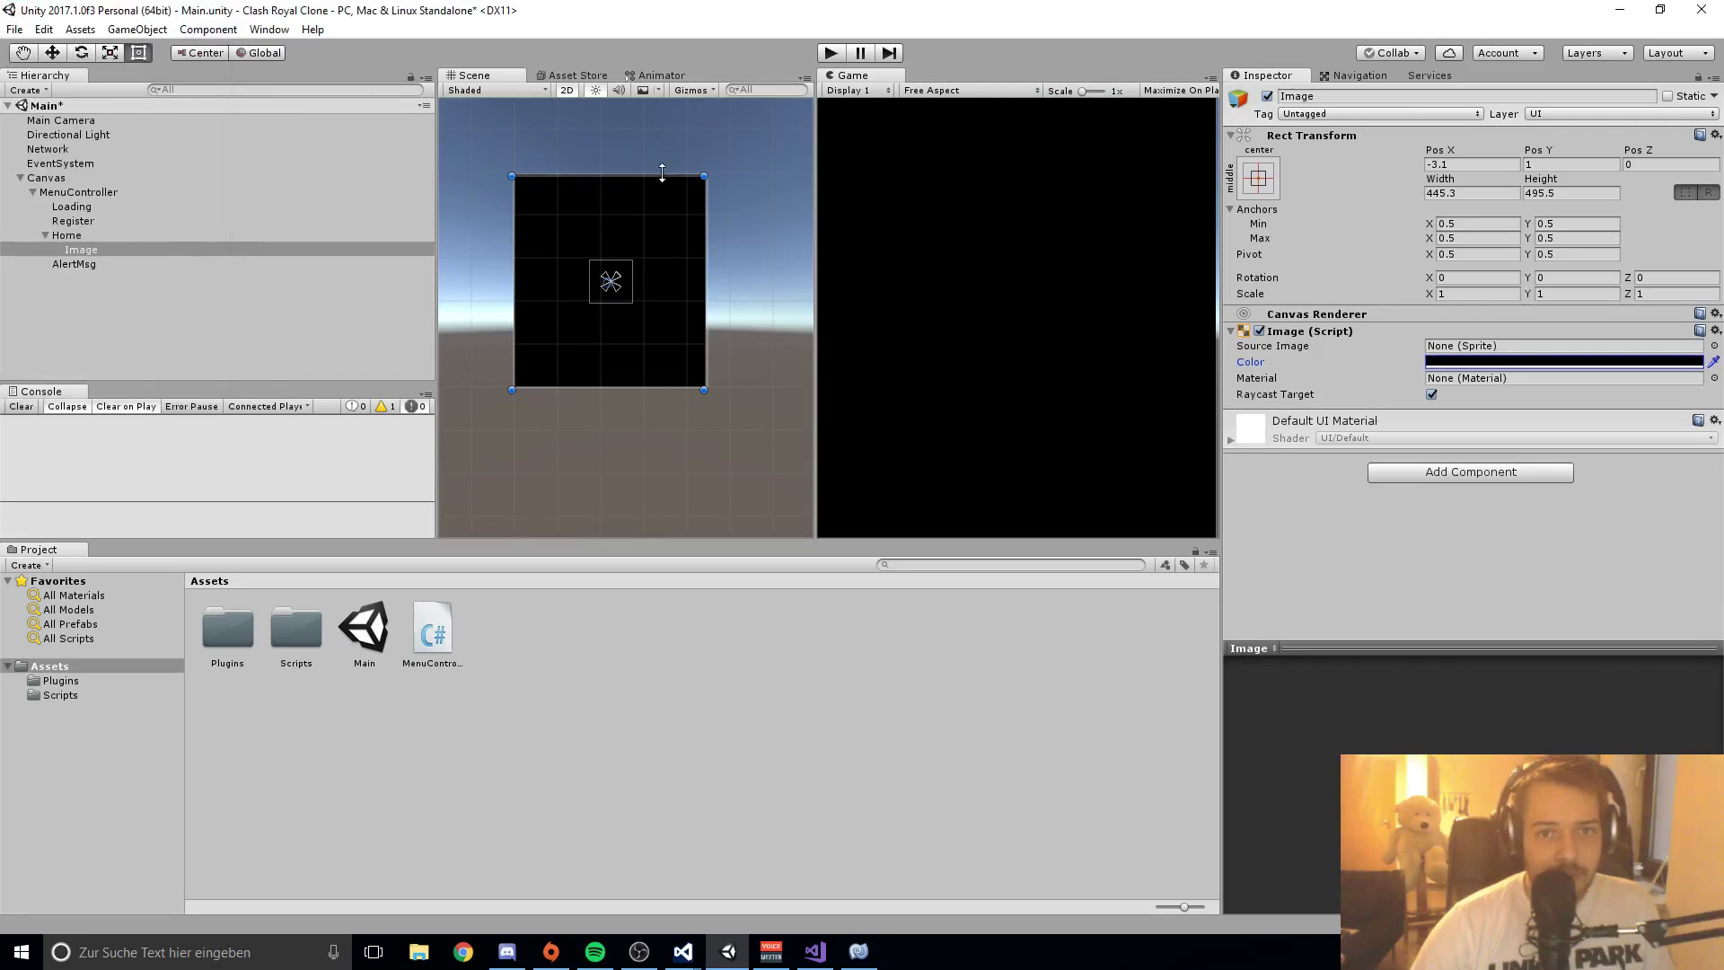
{"action": "left_click_drag", "start_coordinate": [704, 175], "coordinate": [706, 175]}
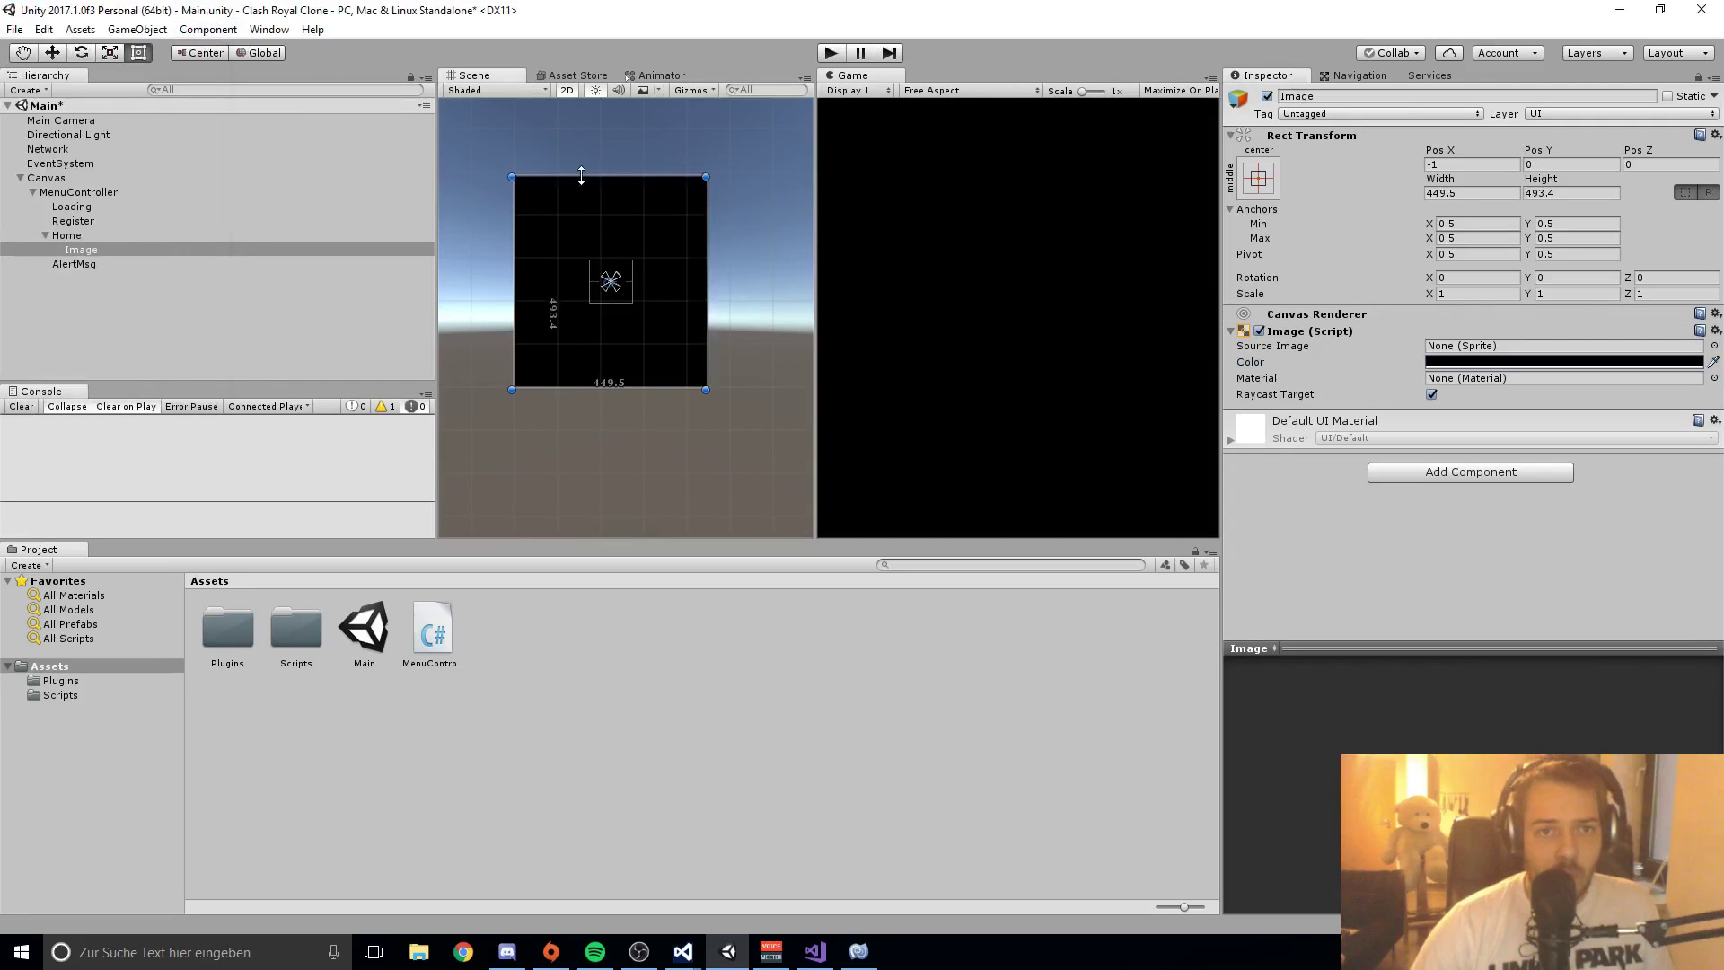
{"action": "scroll", "coordinate": [555, 298], "scroll_direction": "up", "scroll_amount": 1}
{"action": "scroll", "coordinate": [555, 289], "scroll_direction": "up", "scroll_amount": 2}
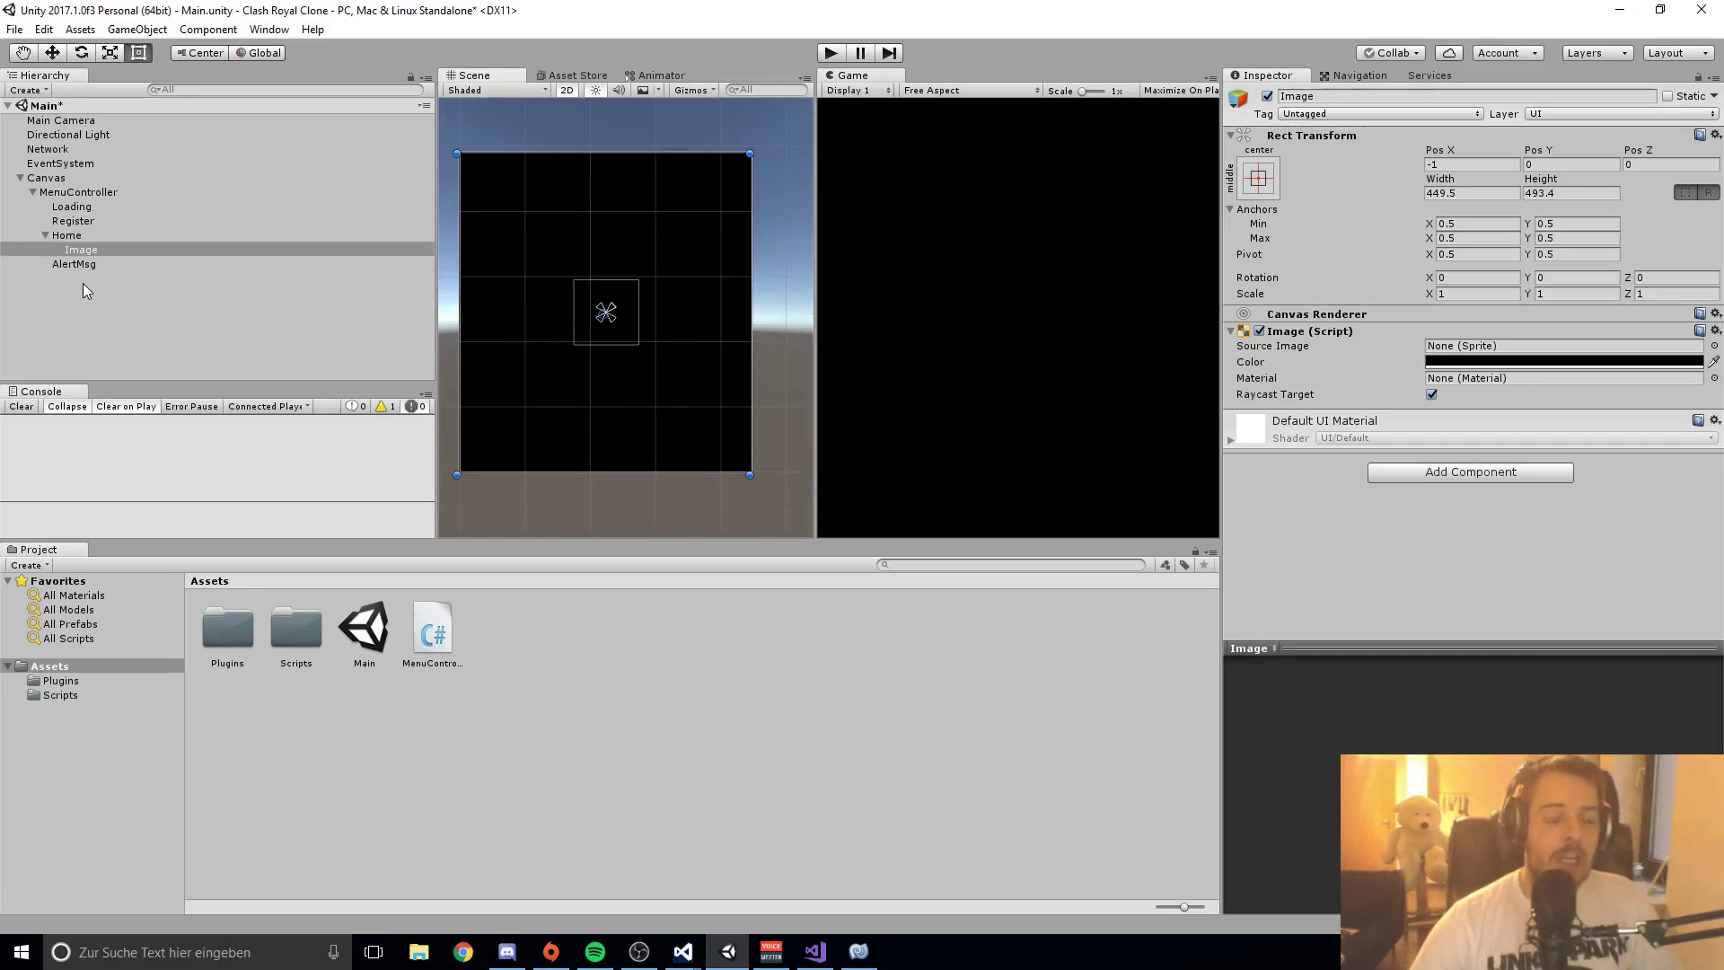
Step: Add a white, centre-aligned text label under Home reading 'Username:'
{"action": "left_click", "coordinate": [79, 236]}
{"action": "right_click", "coordinate": [66, 235]}
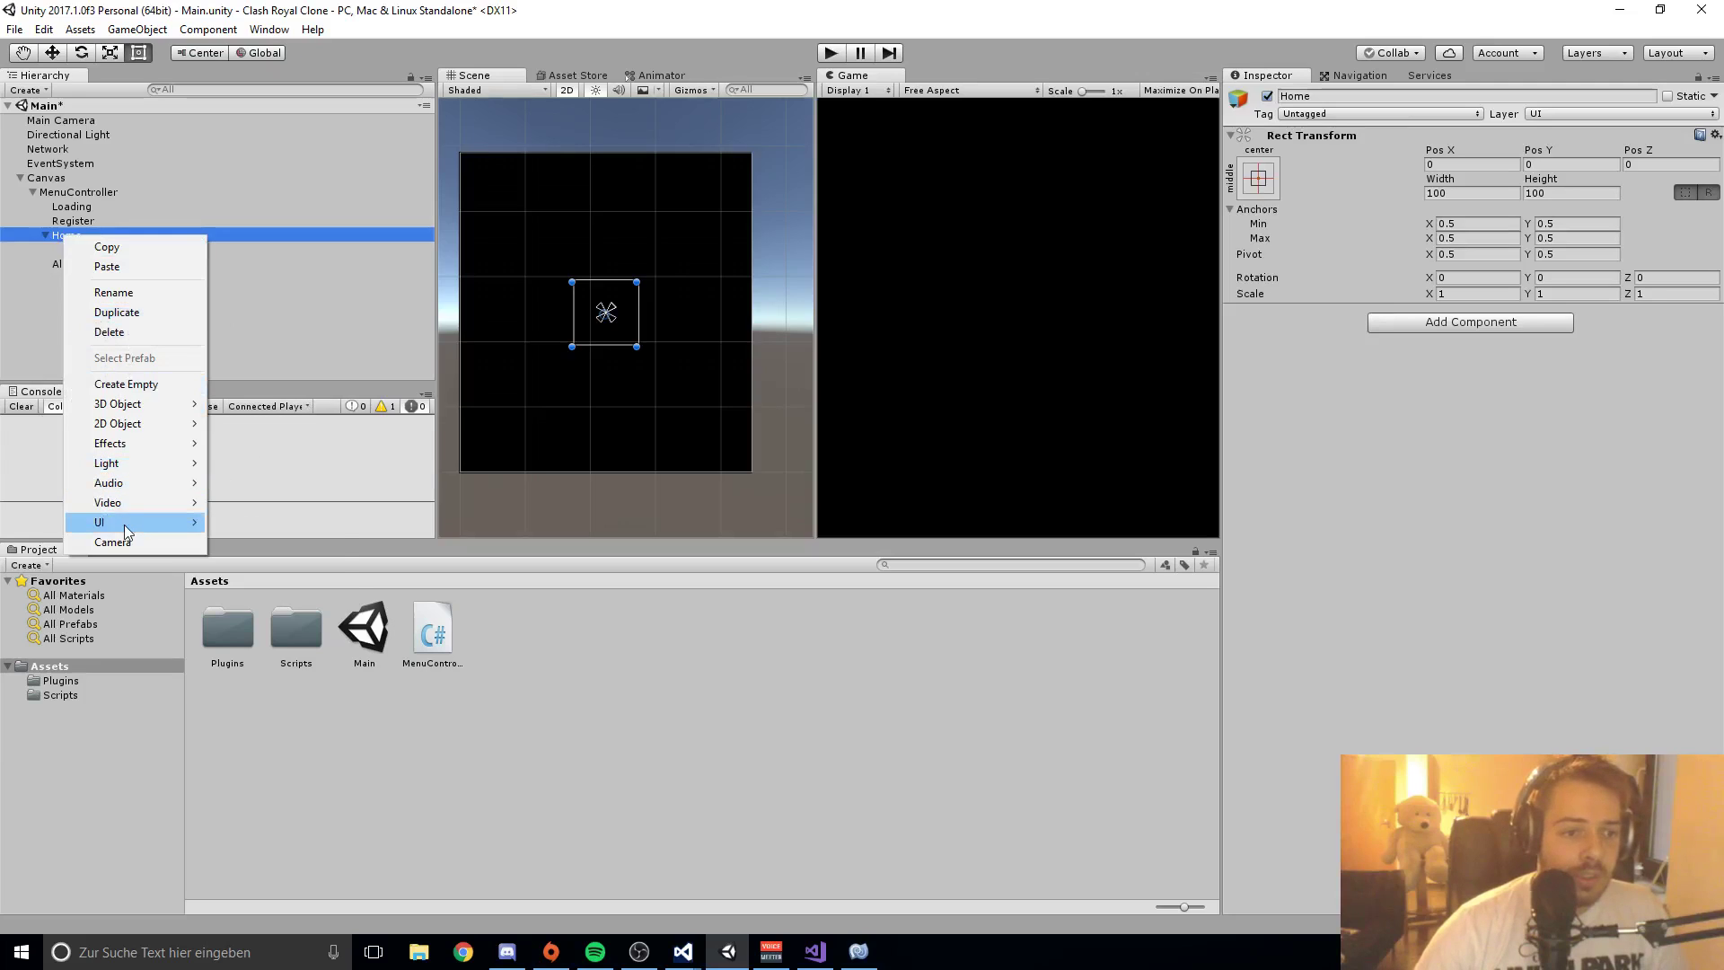
{"action": "left_click", "coordinate": [241, 522]}
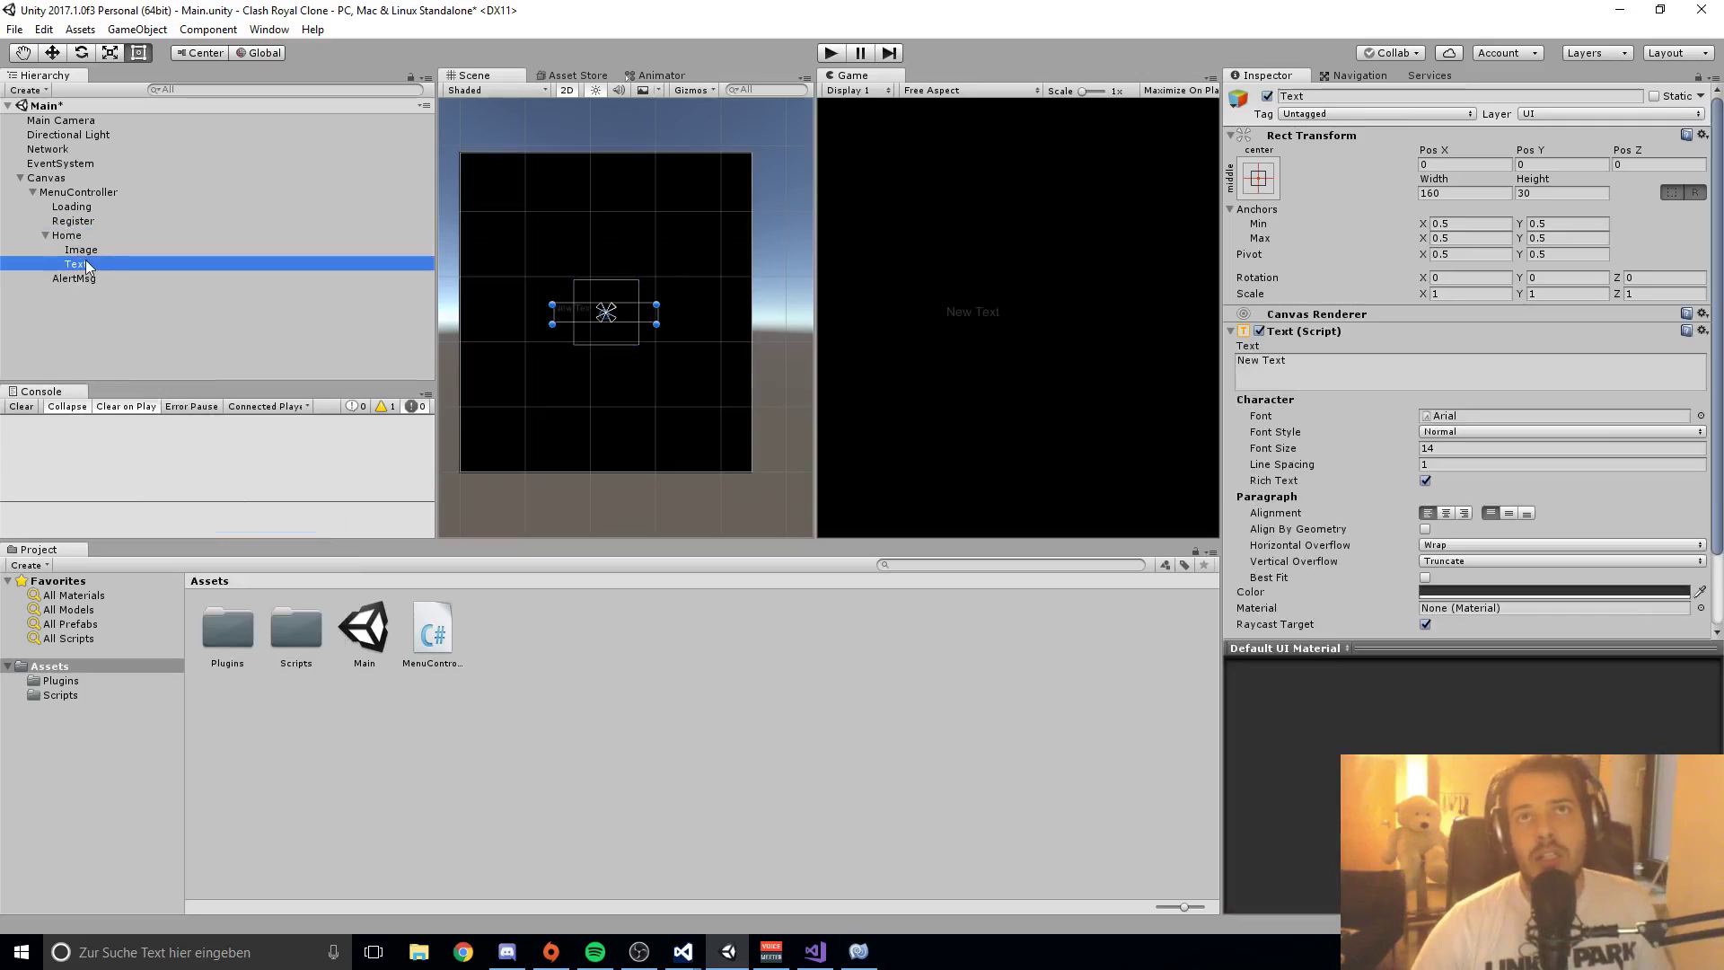
{"action": "scroll", "coordinate": [571, 352], "scroll_direction": "up", "scroll_amount": 2}
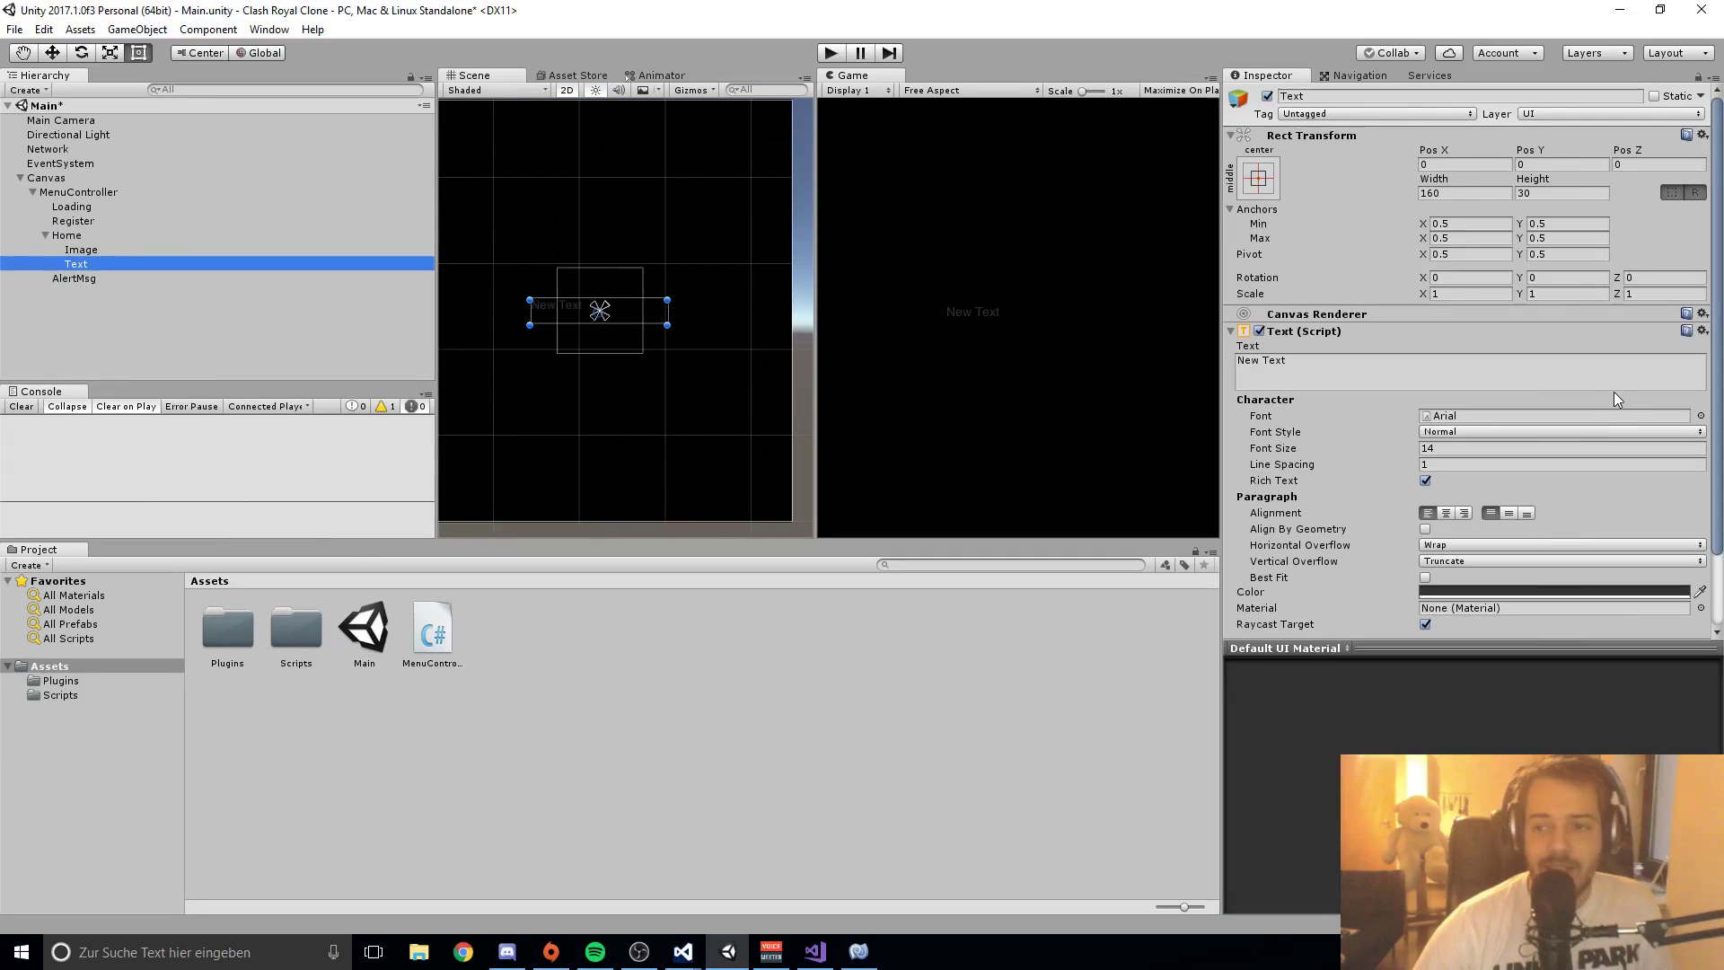
{"action": "left_click", "coordinate": [1483, 591]}
{"action": "left_click_drag", "start_coordinate": [39, 191], "coordinate": [39, 93]}
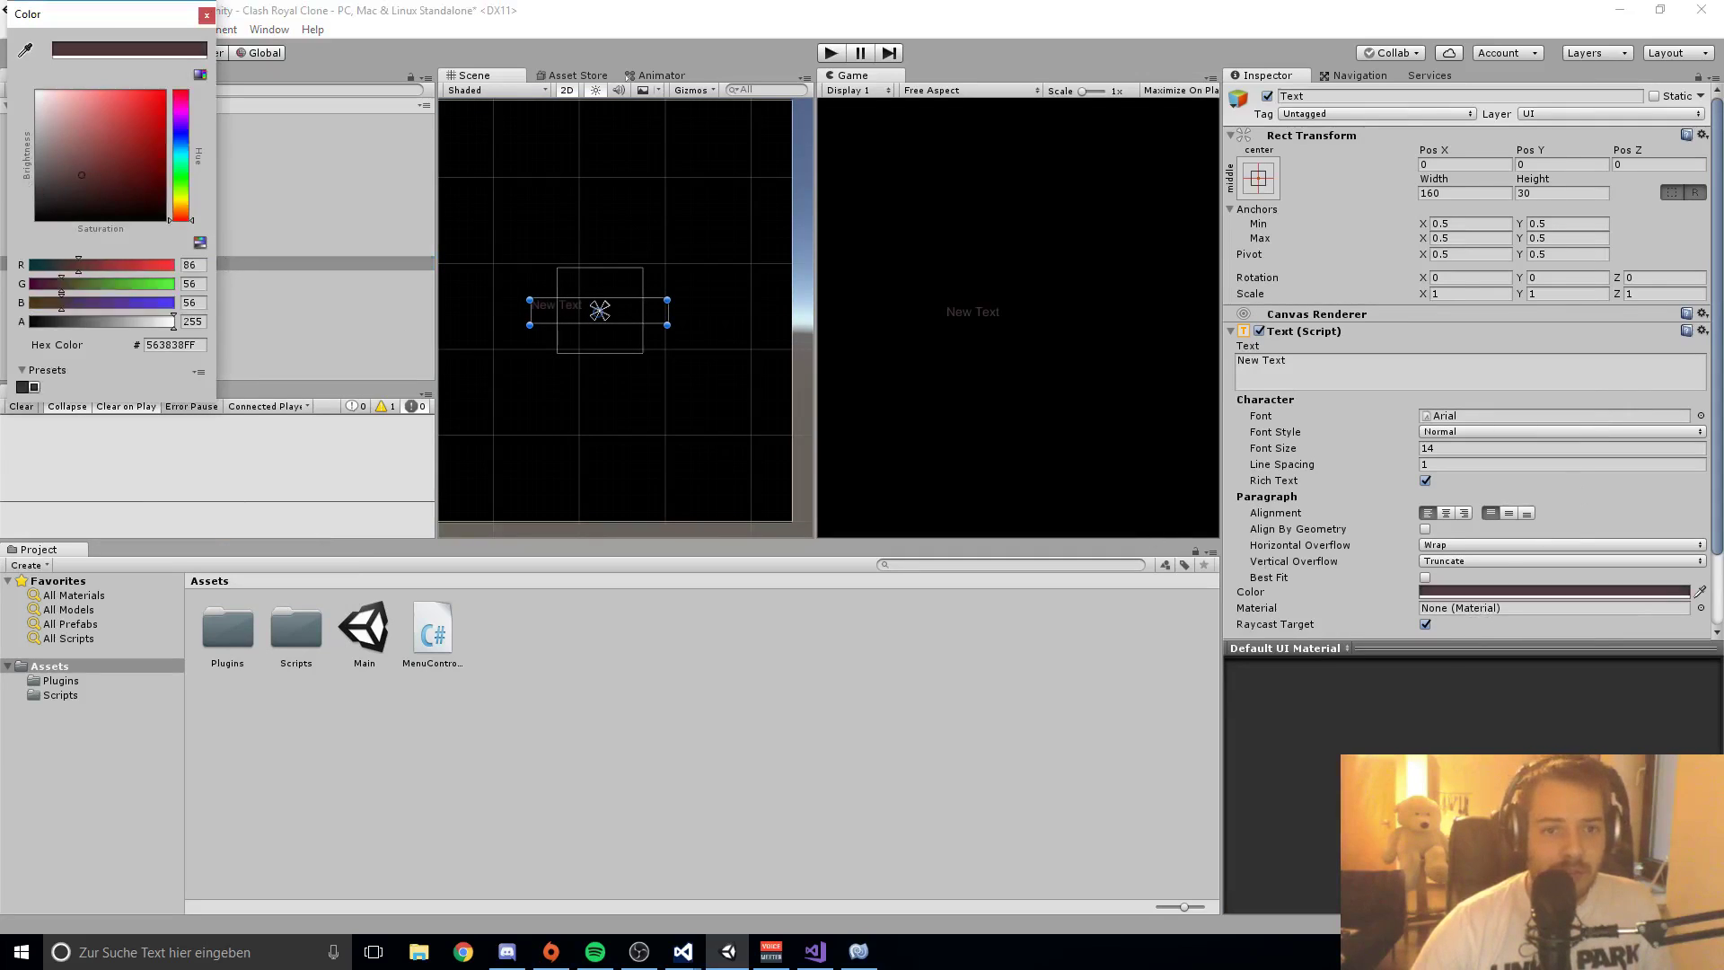
{"action": "left_click", "coordinate": [205, 16]}
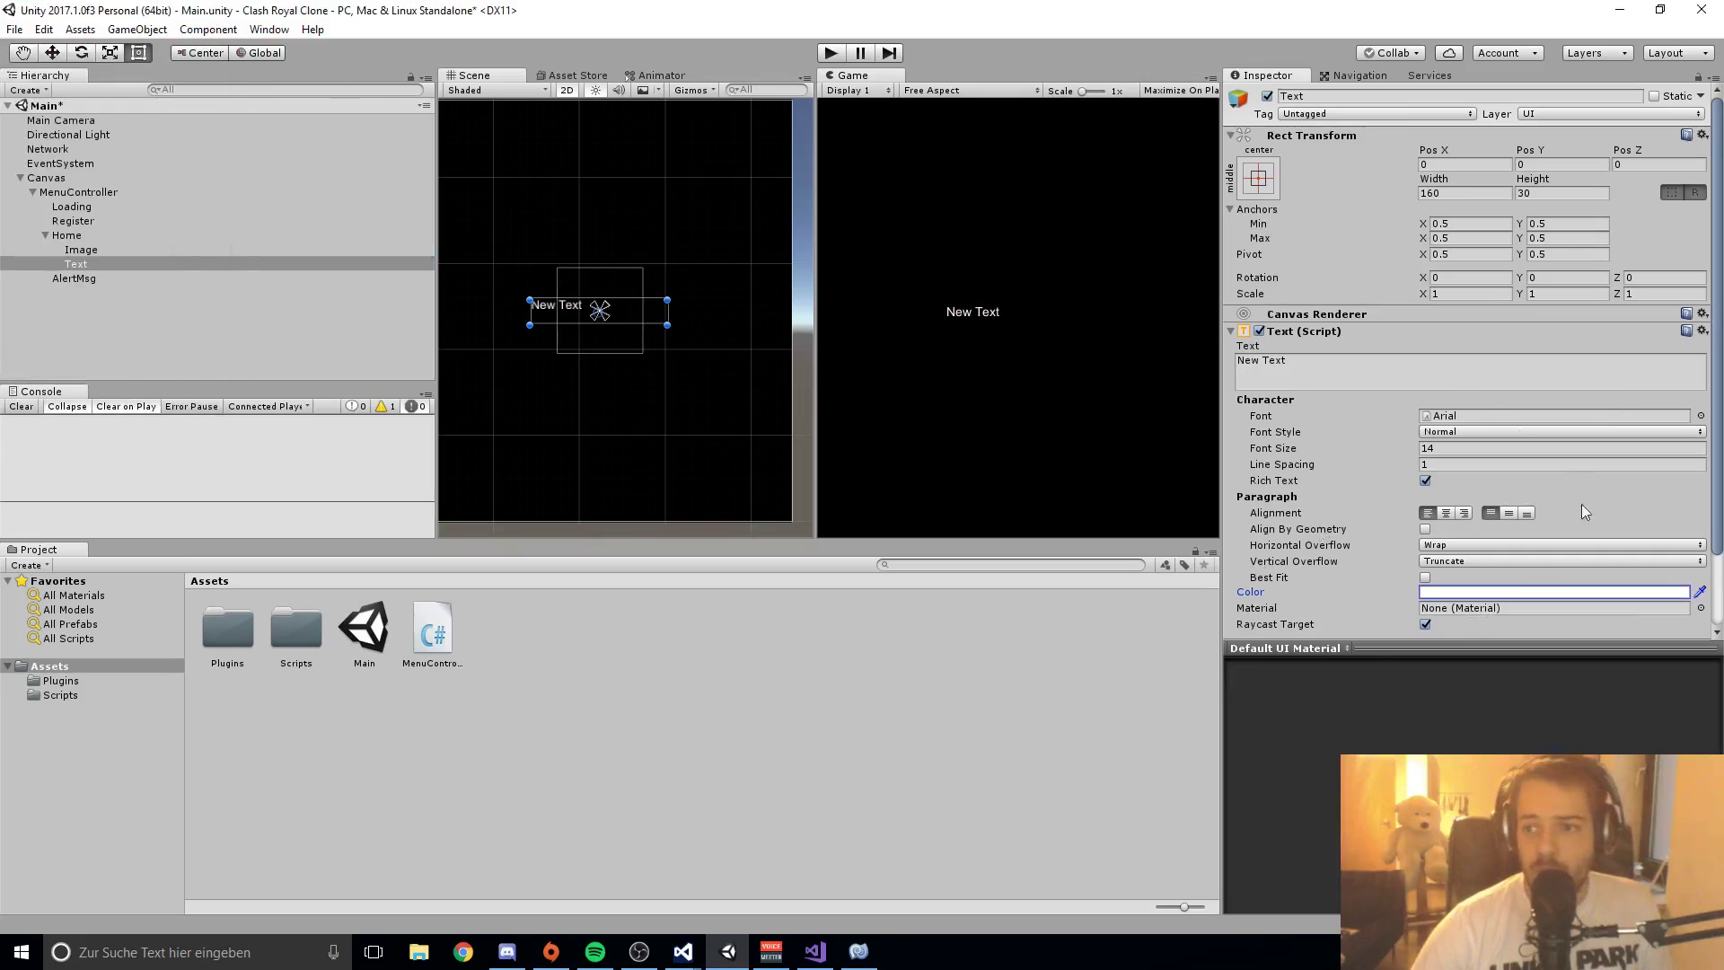
{"action": "left_click", "coordinate": [1446, 513]}
{"action": "left_click", "coordinate": [1508, 512]}
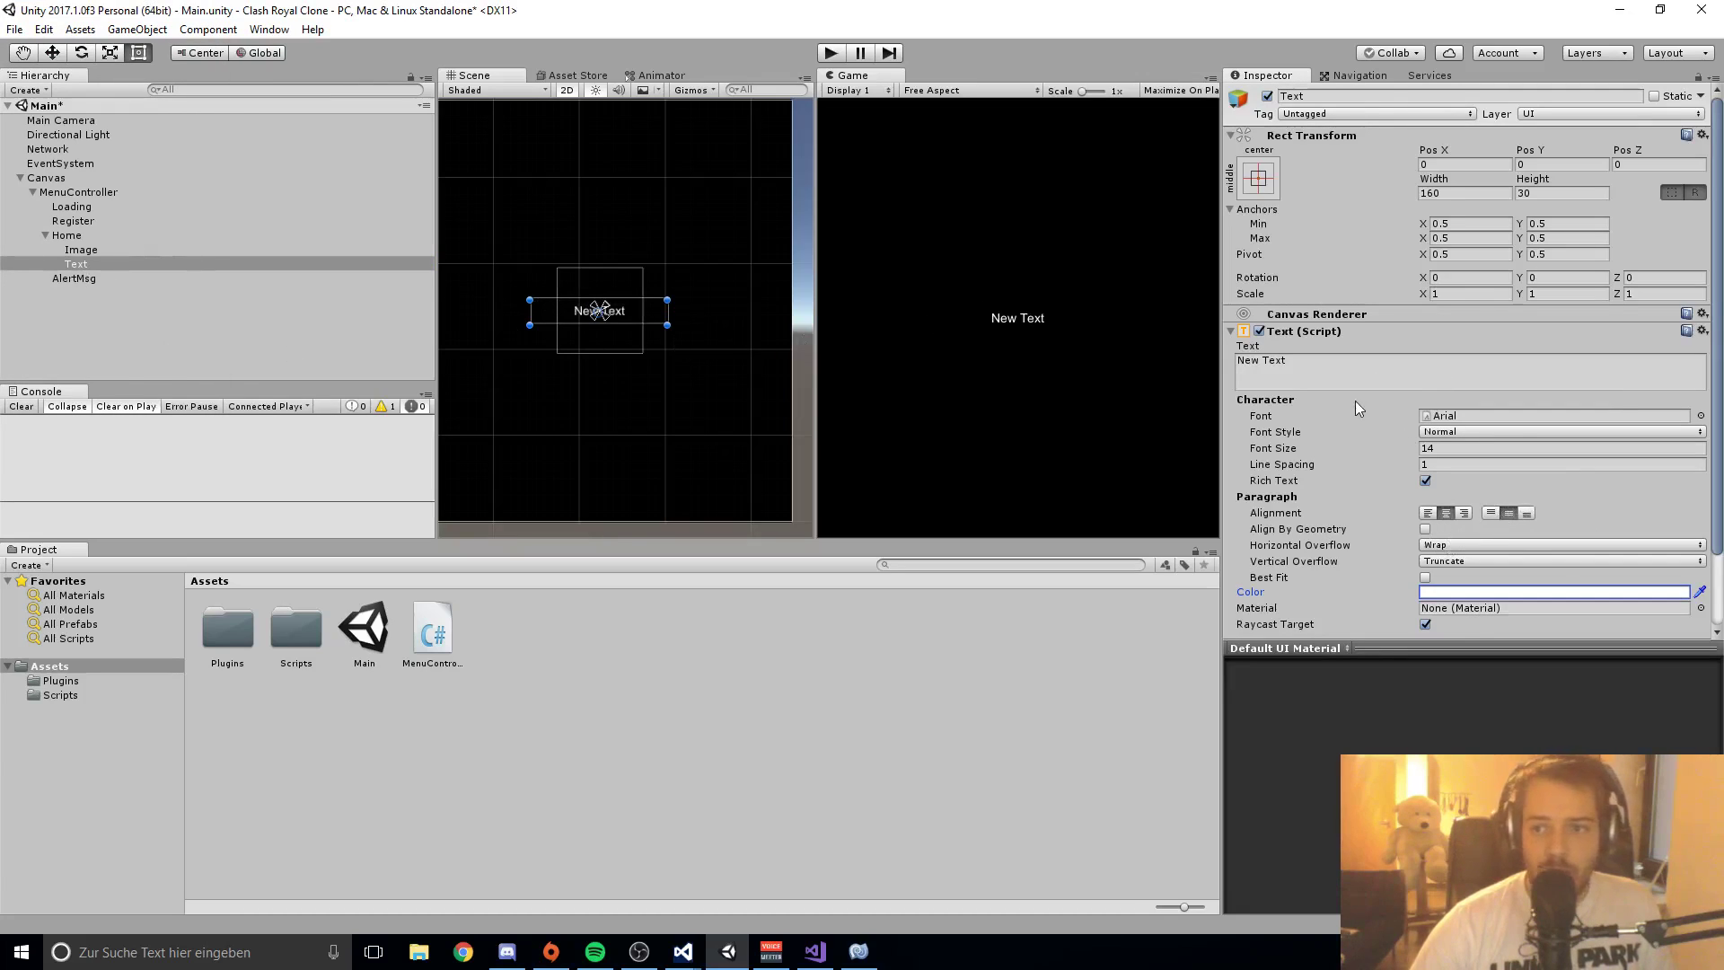
{"action": "left_click", "coordinate": [1351, 370]}
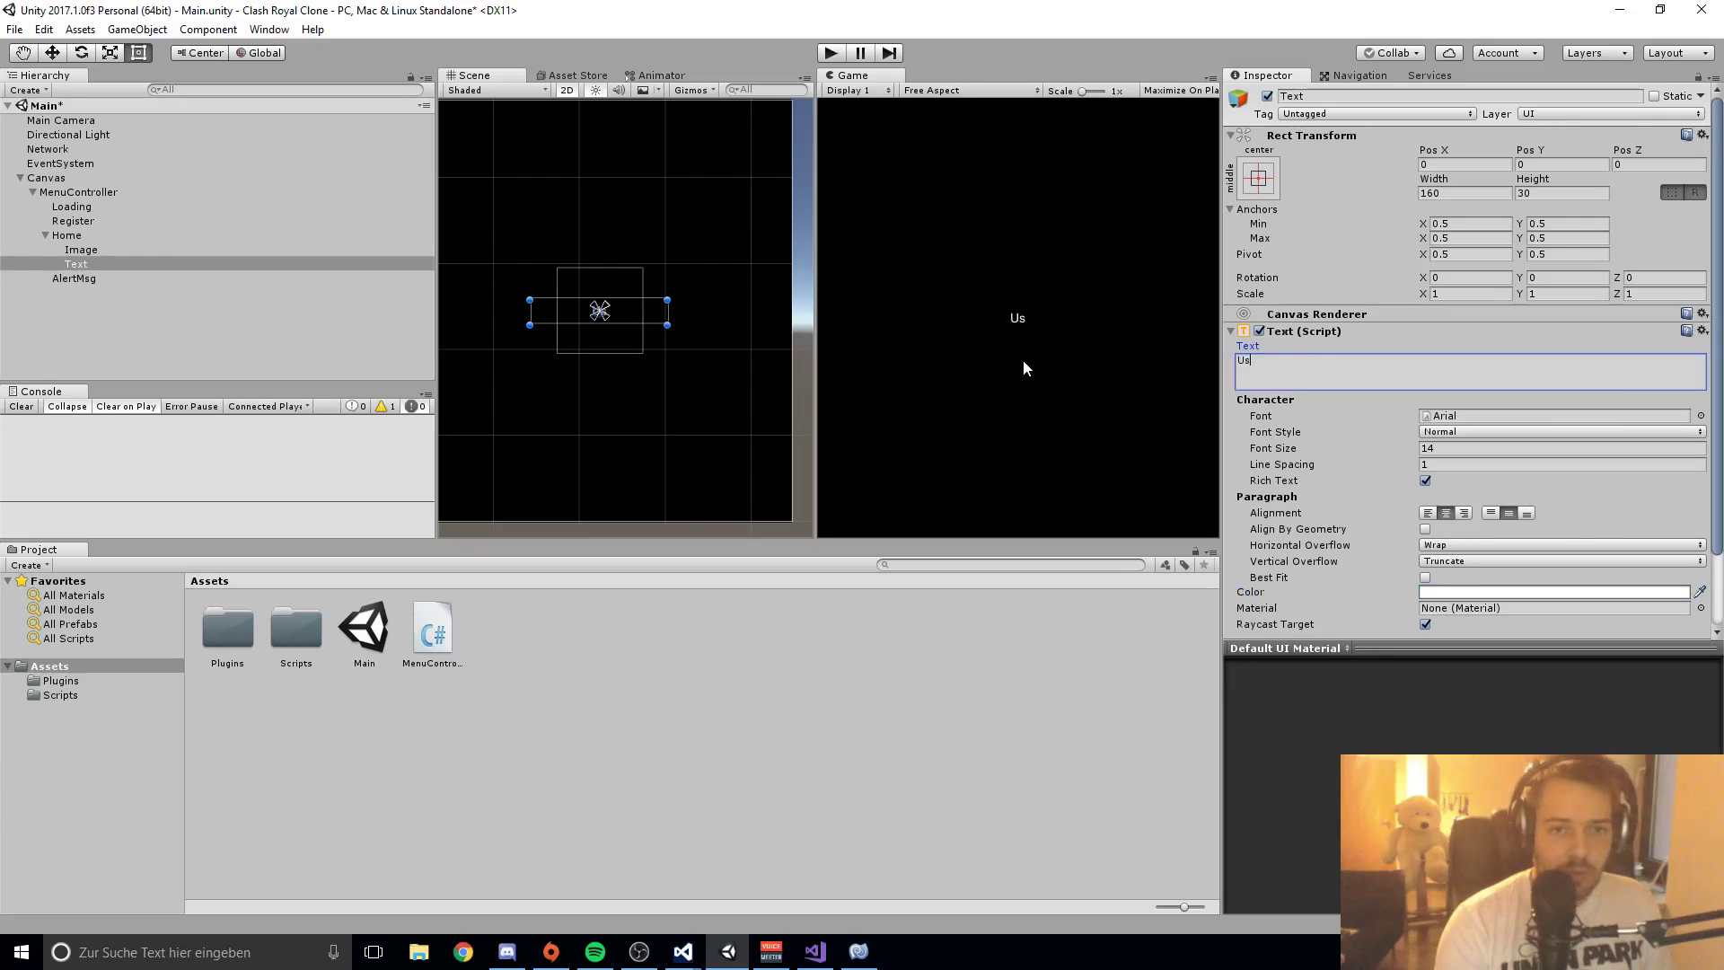
{"action": "type", "text": "Username:"}
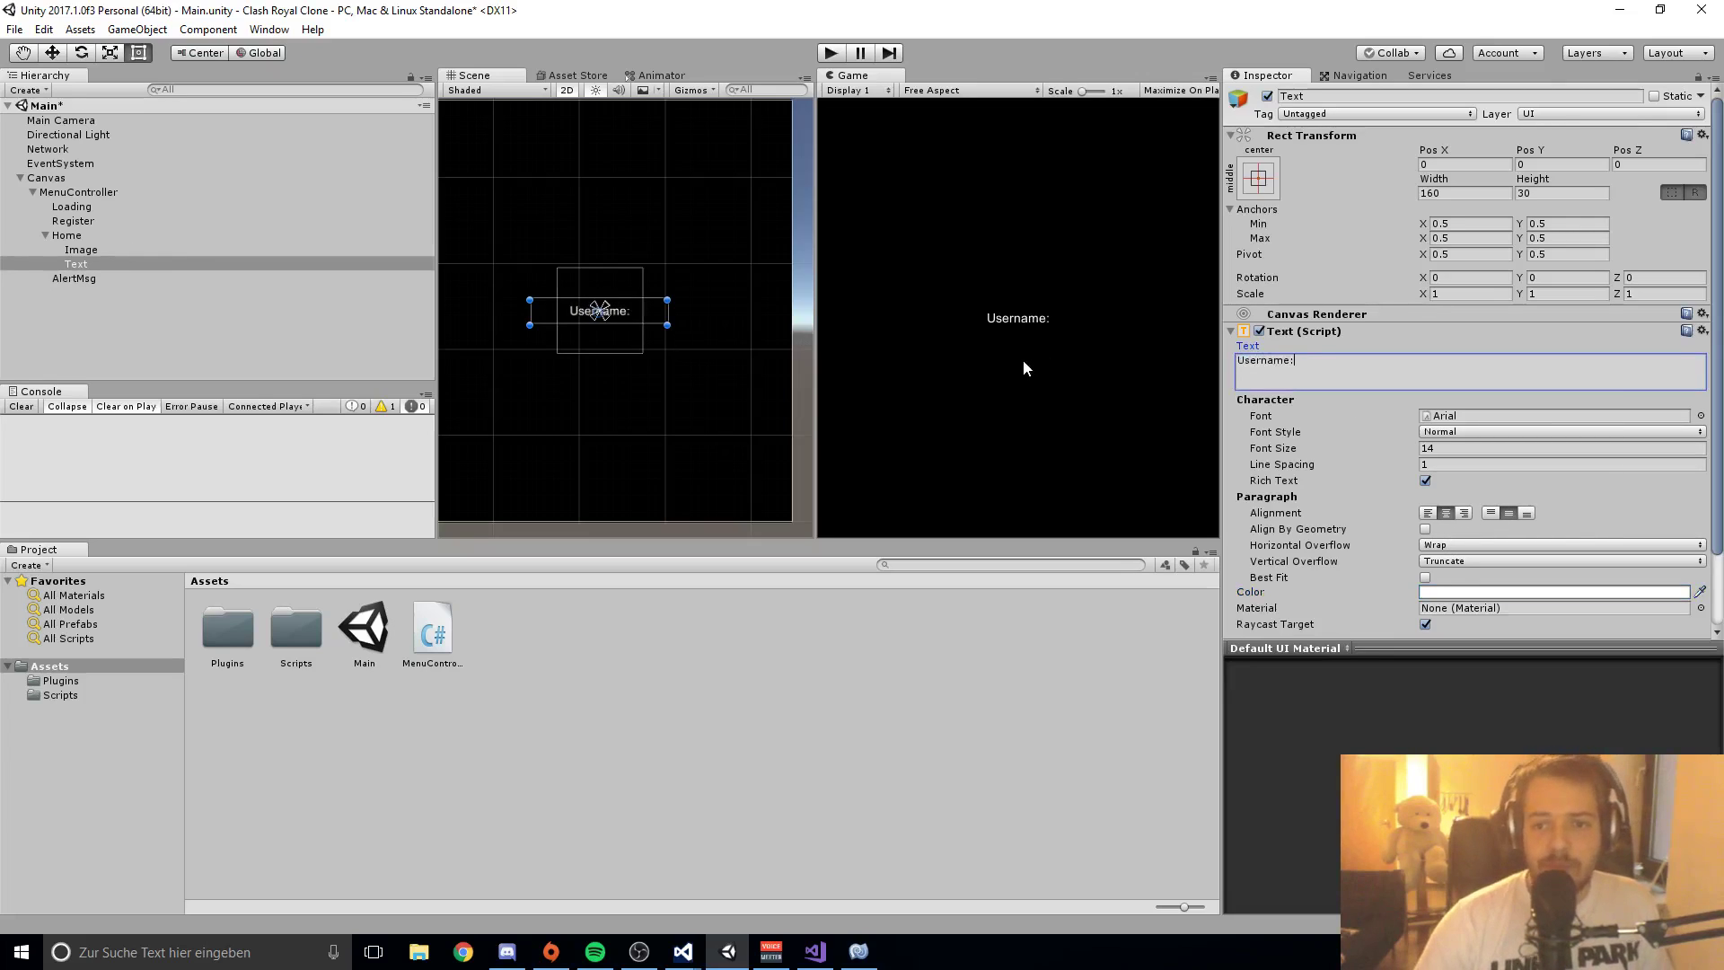
Step: Duplicate the Username: label, move the copy 58 units lower, and change its text to 'Passwort:'
{"action": "left_click", "coordinate": [82, 266]}
{"action": "key", "text": "ctrl+d"}
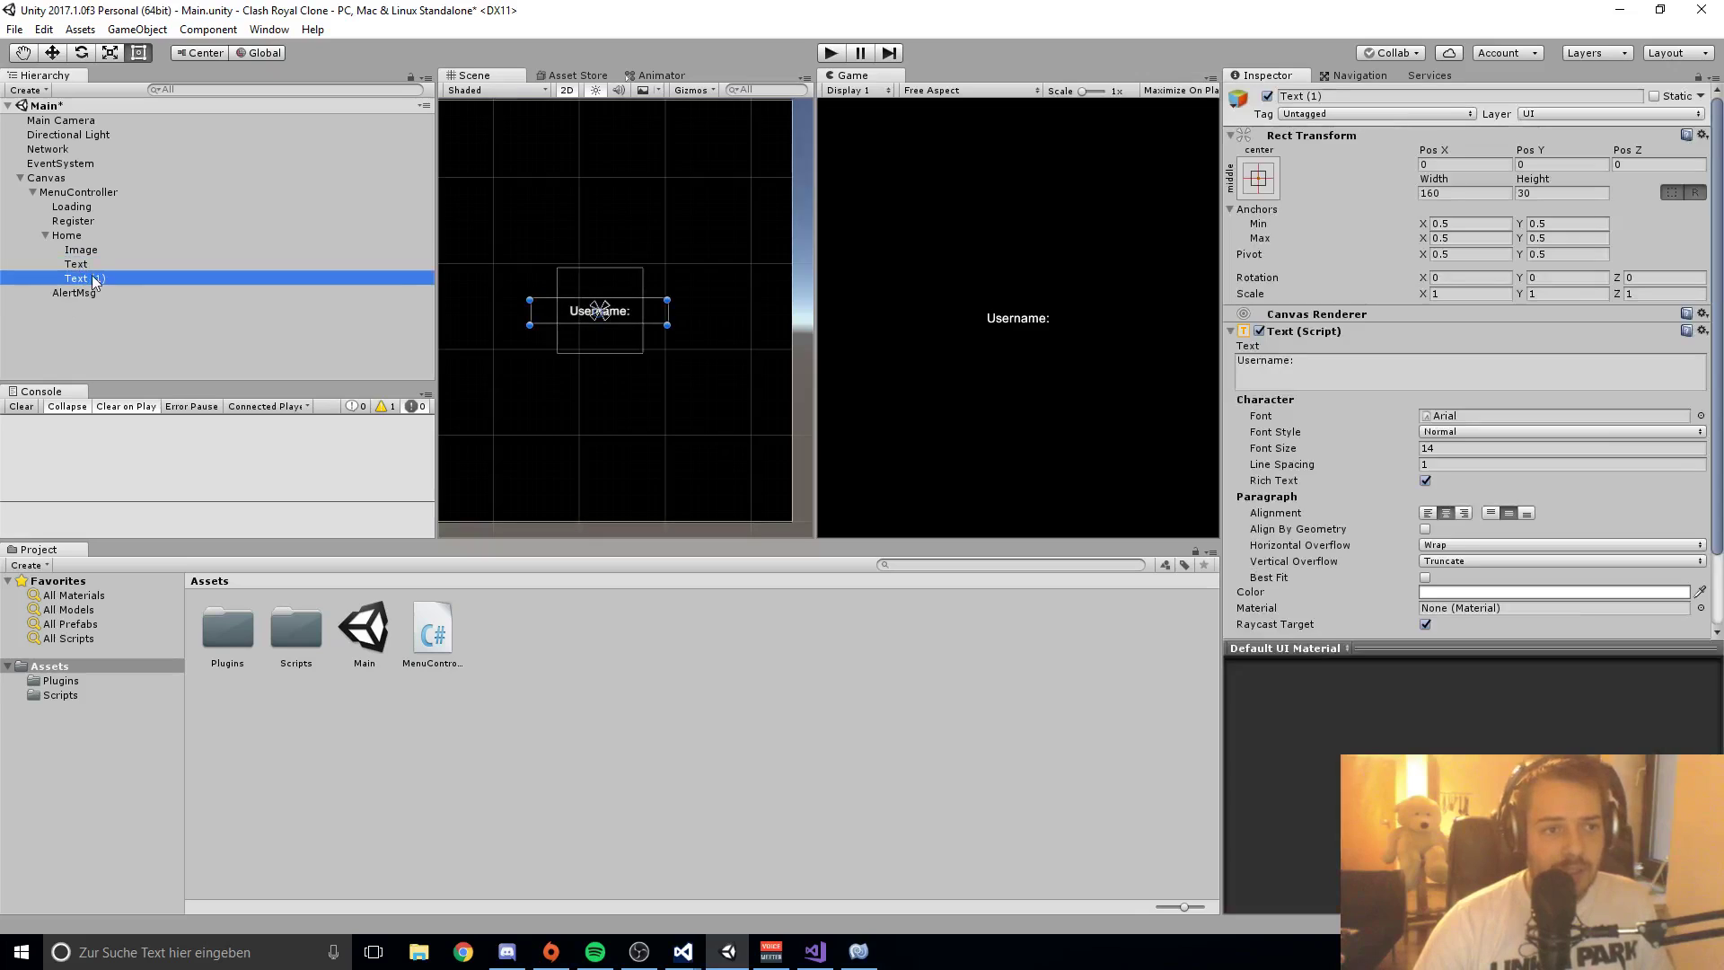
{"action": "left_click", "coordinate": [48, 57]}
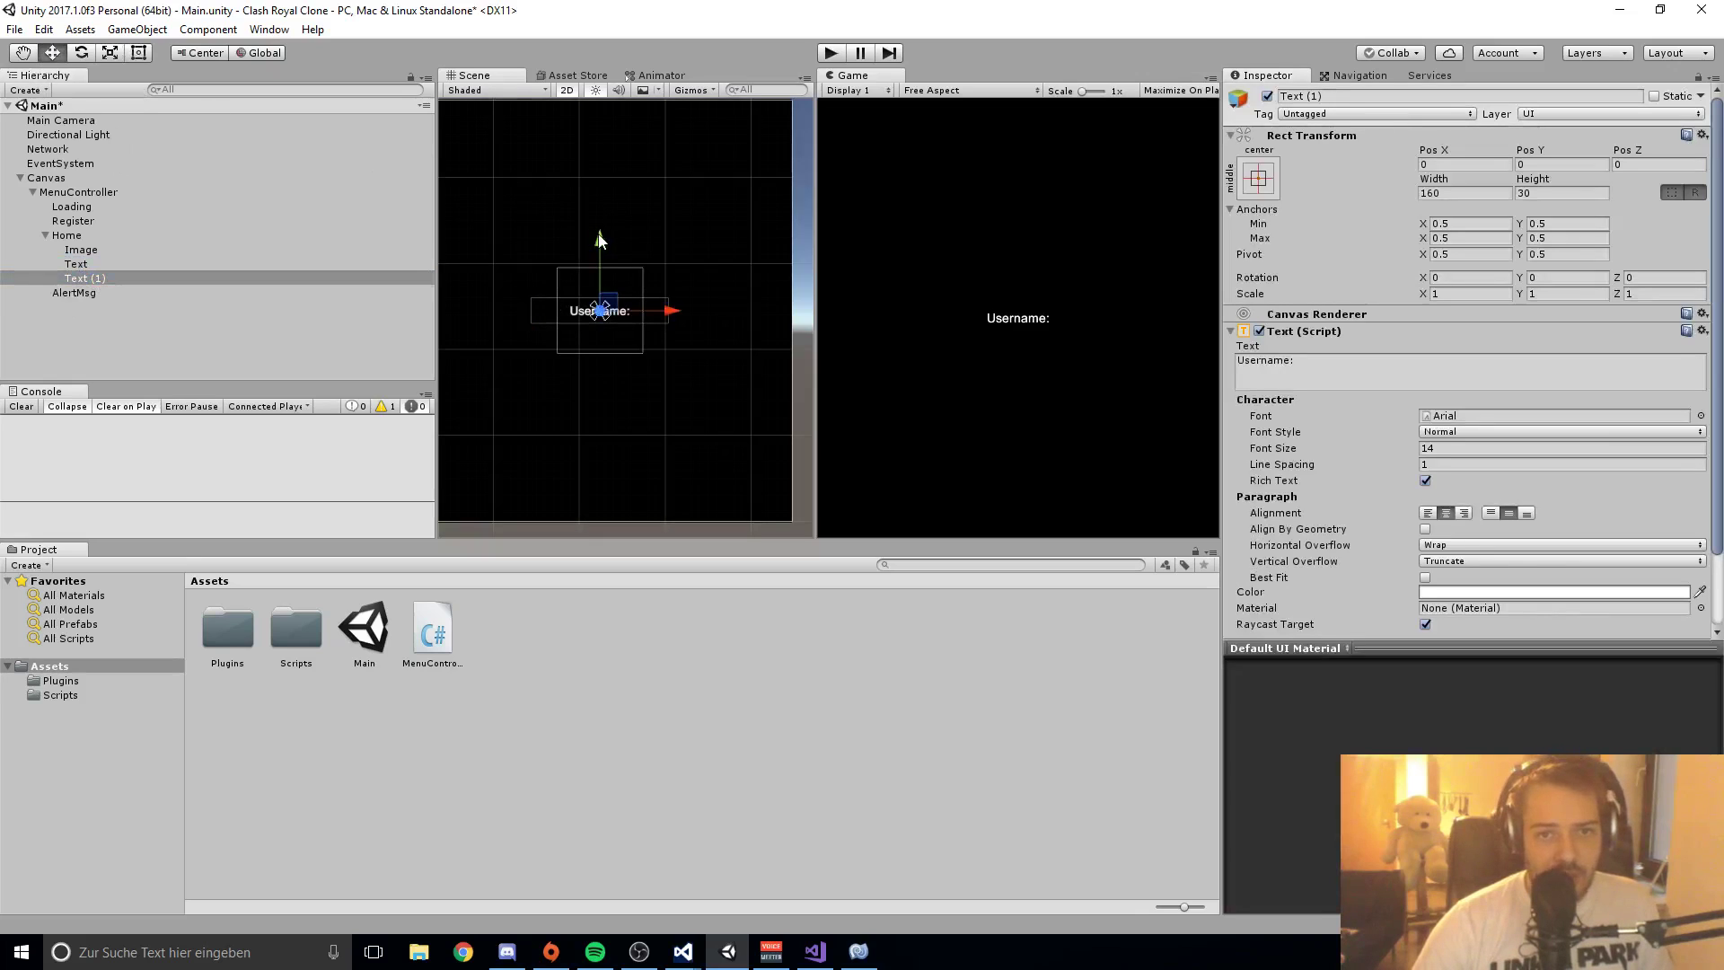
{"action": "left_click_drag", "start_coordinate": [600, 240], "coordinate": [600, 290]}
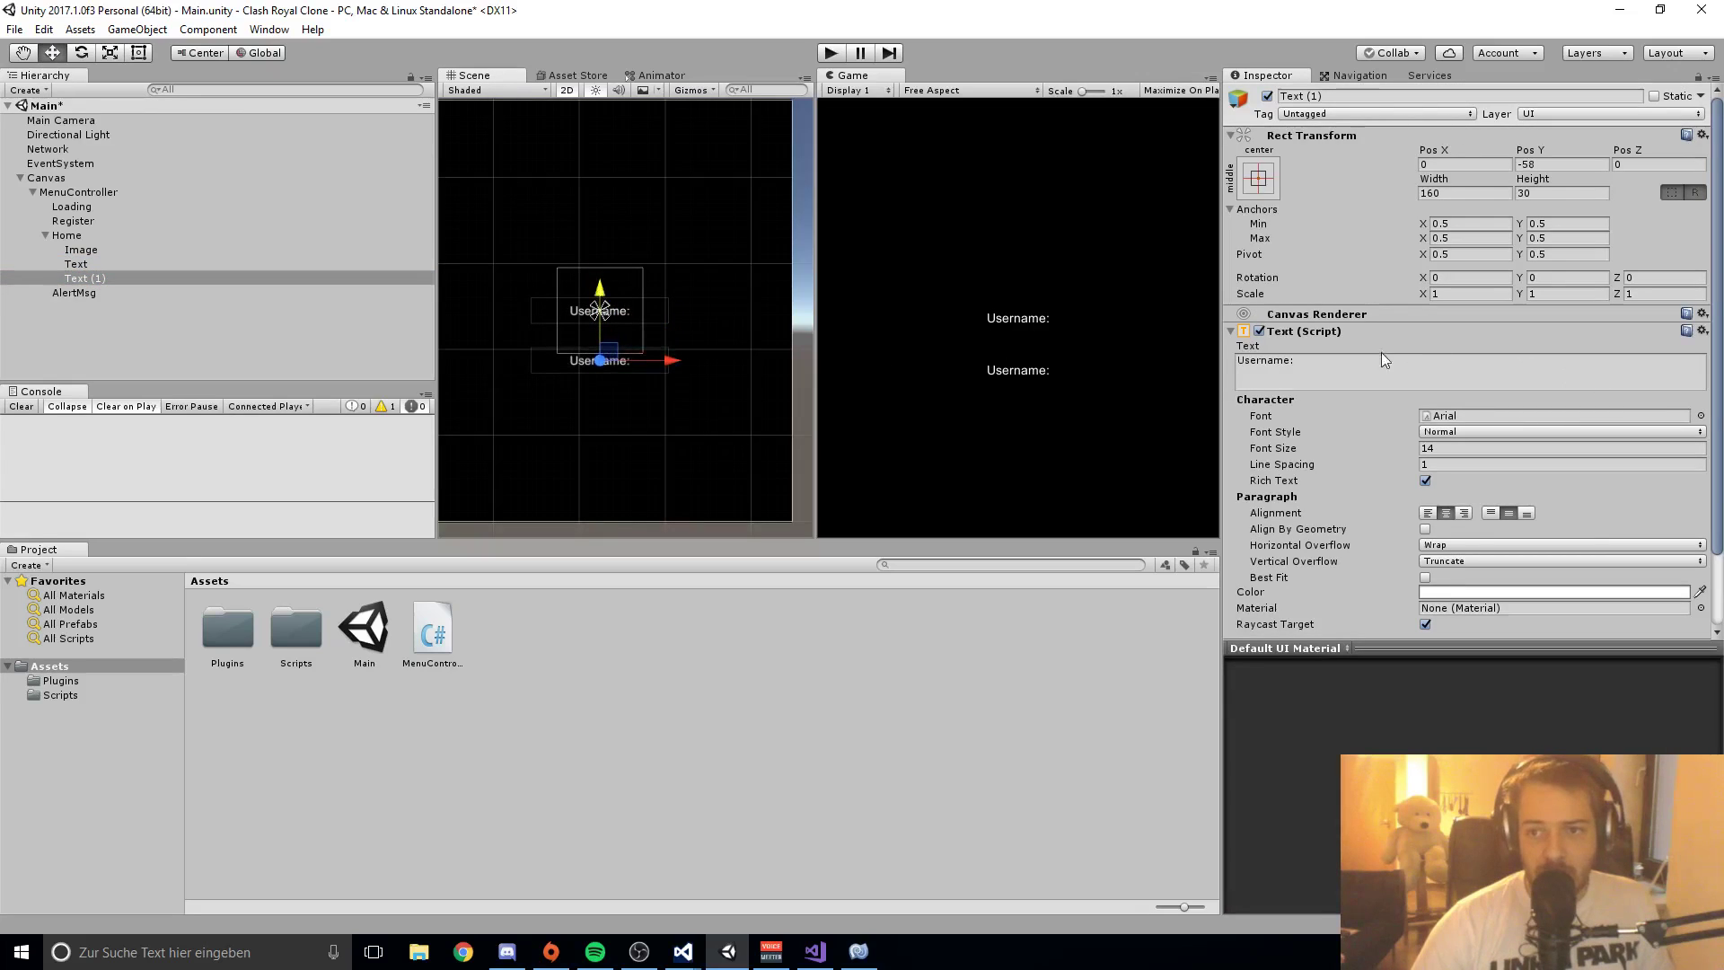
{"action": "left_click", "coordinate": [1383, 360]}
{"action": "type", "text": "Pass"}
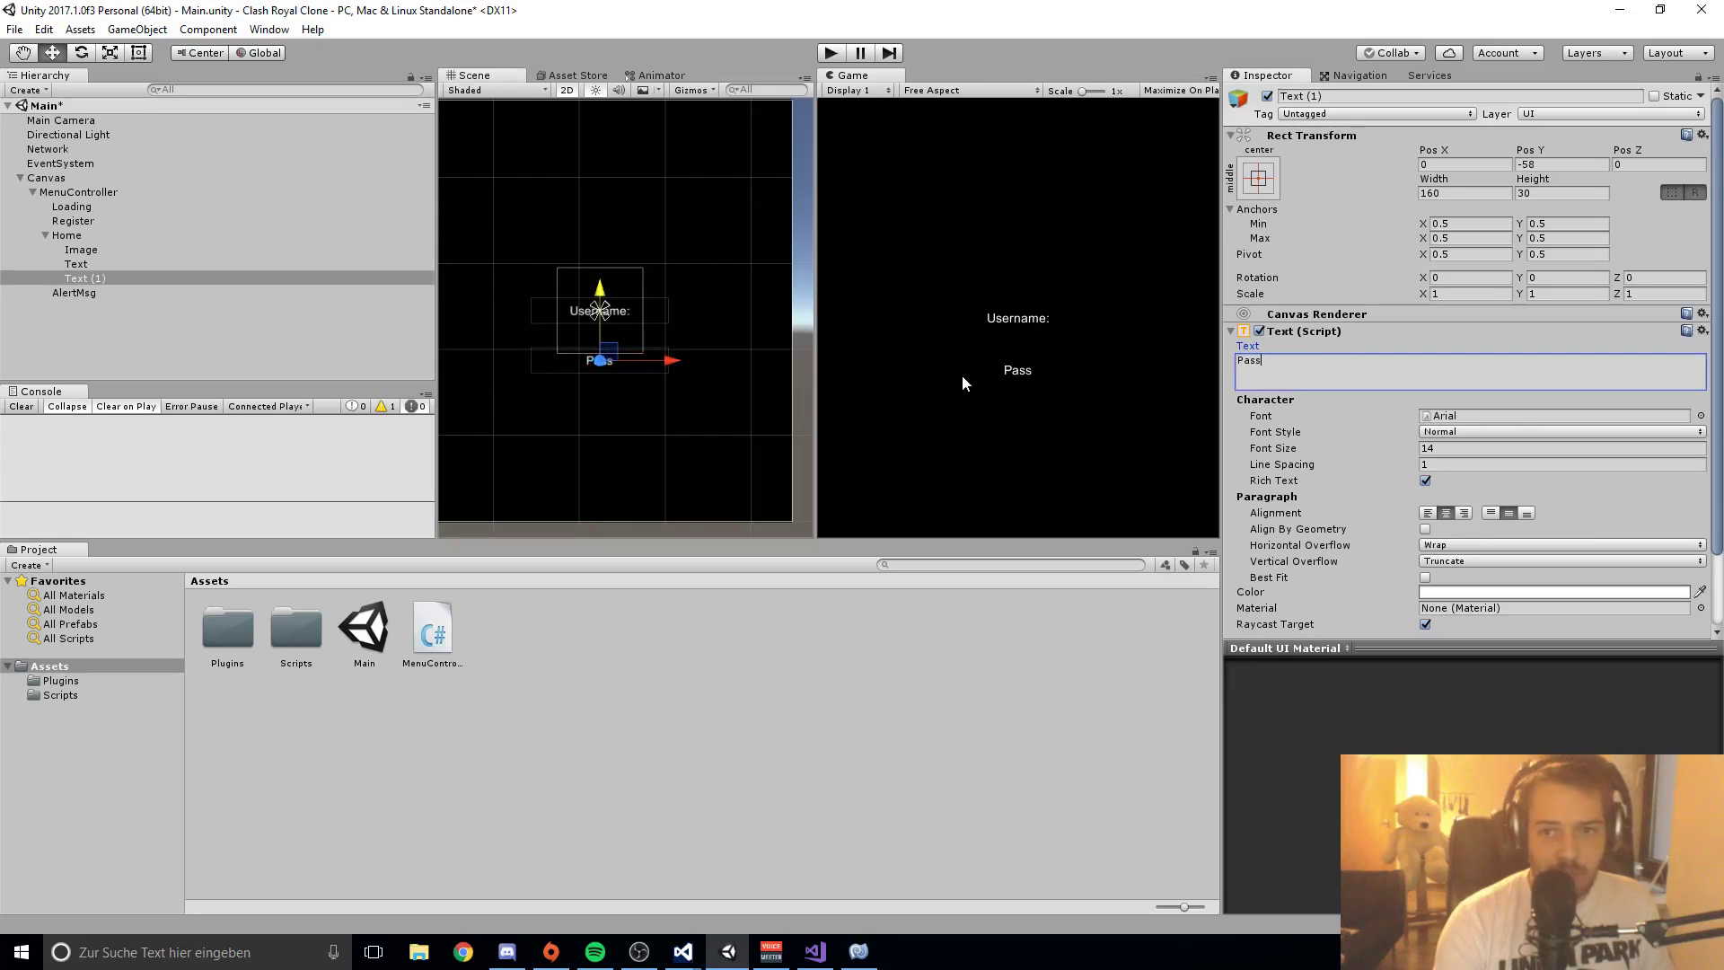
{"action": "type", "text": "wort:"}
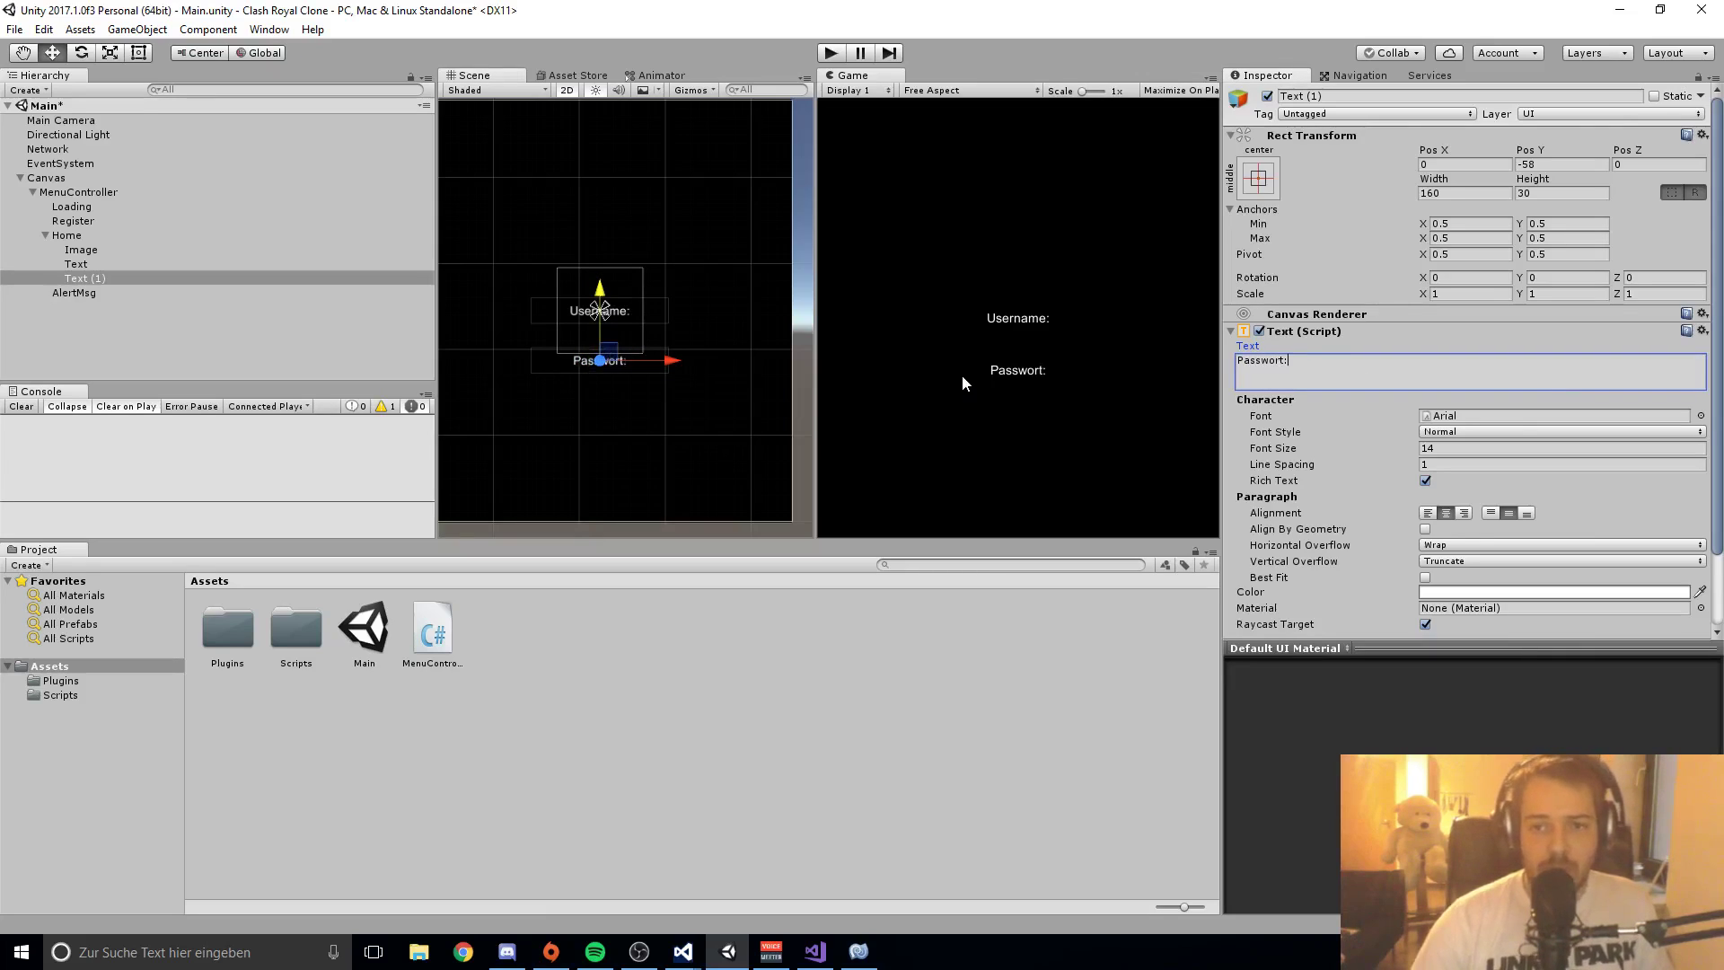
{"action": "right_click", "coordinate": [82, 236]}
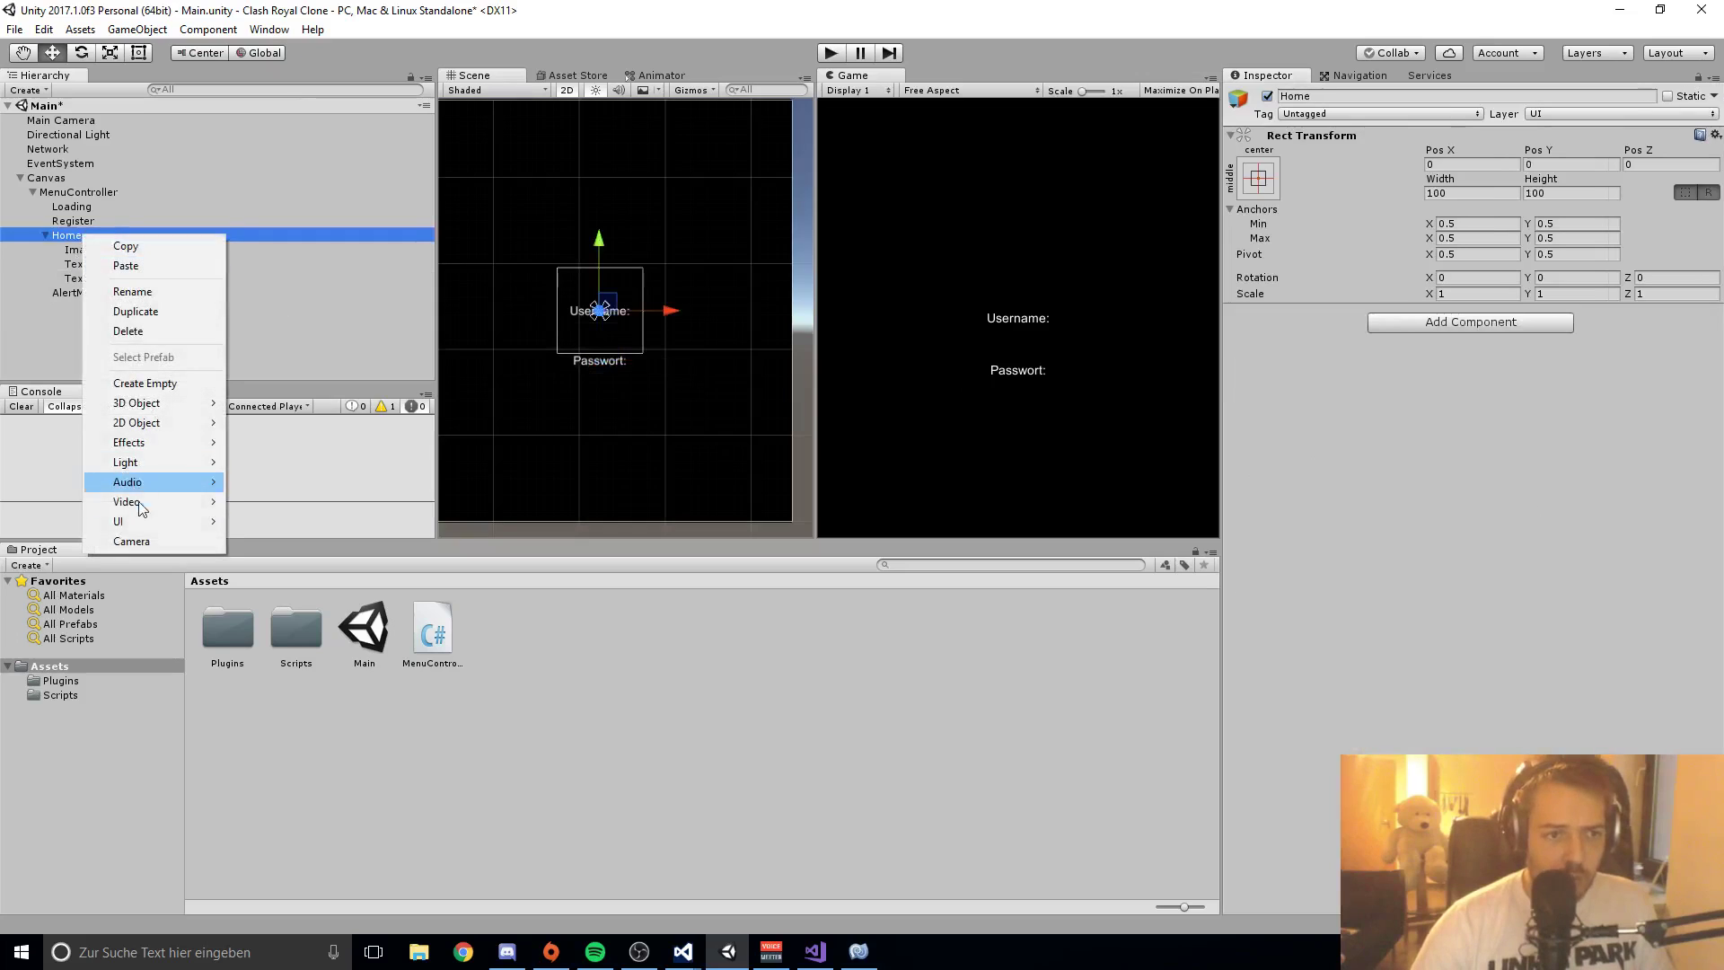
Step: Add an input field below the Username: label and a duplicate below the Passwort: label
{"action": "mouse_move", "coordinate": [135, 522]}
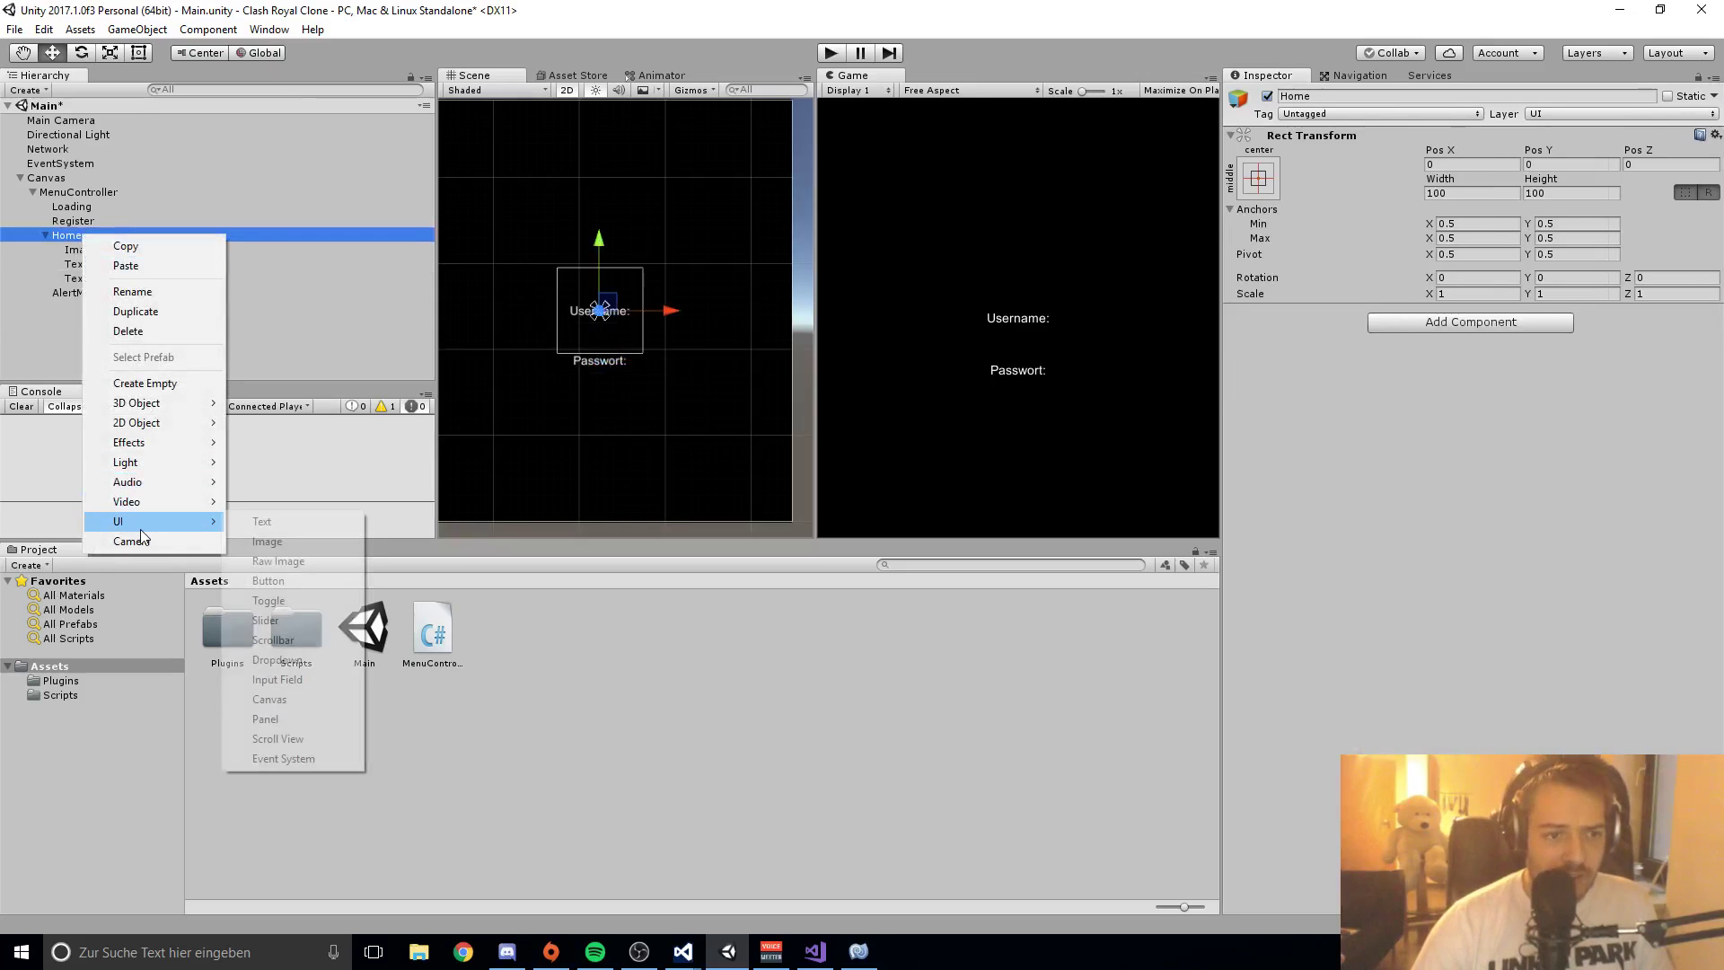
{"action": "left_click", "coordinate": [295, 680]}
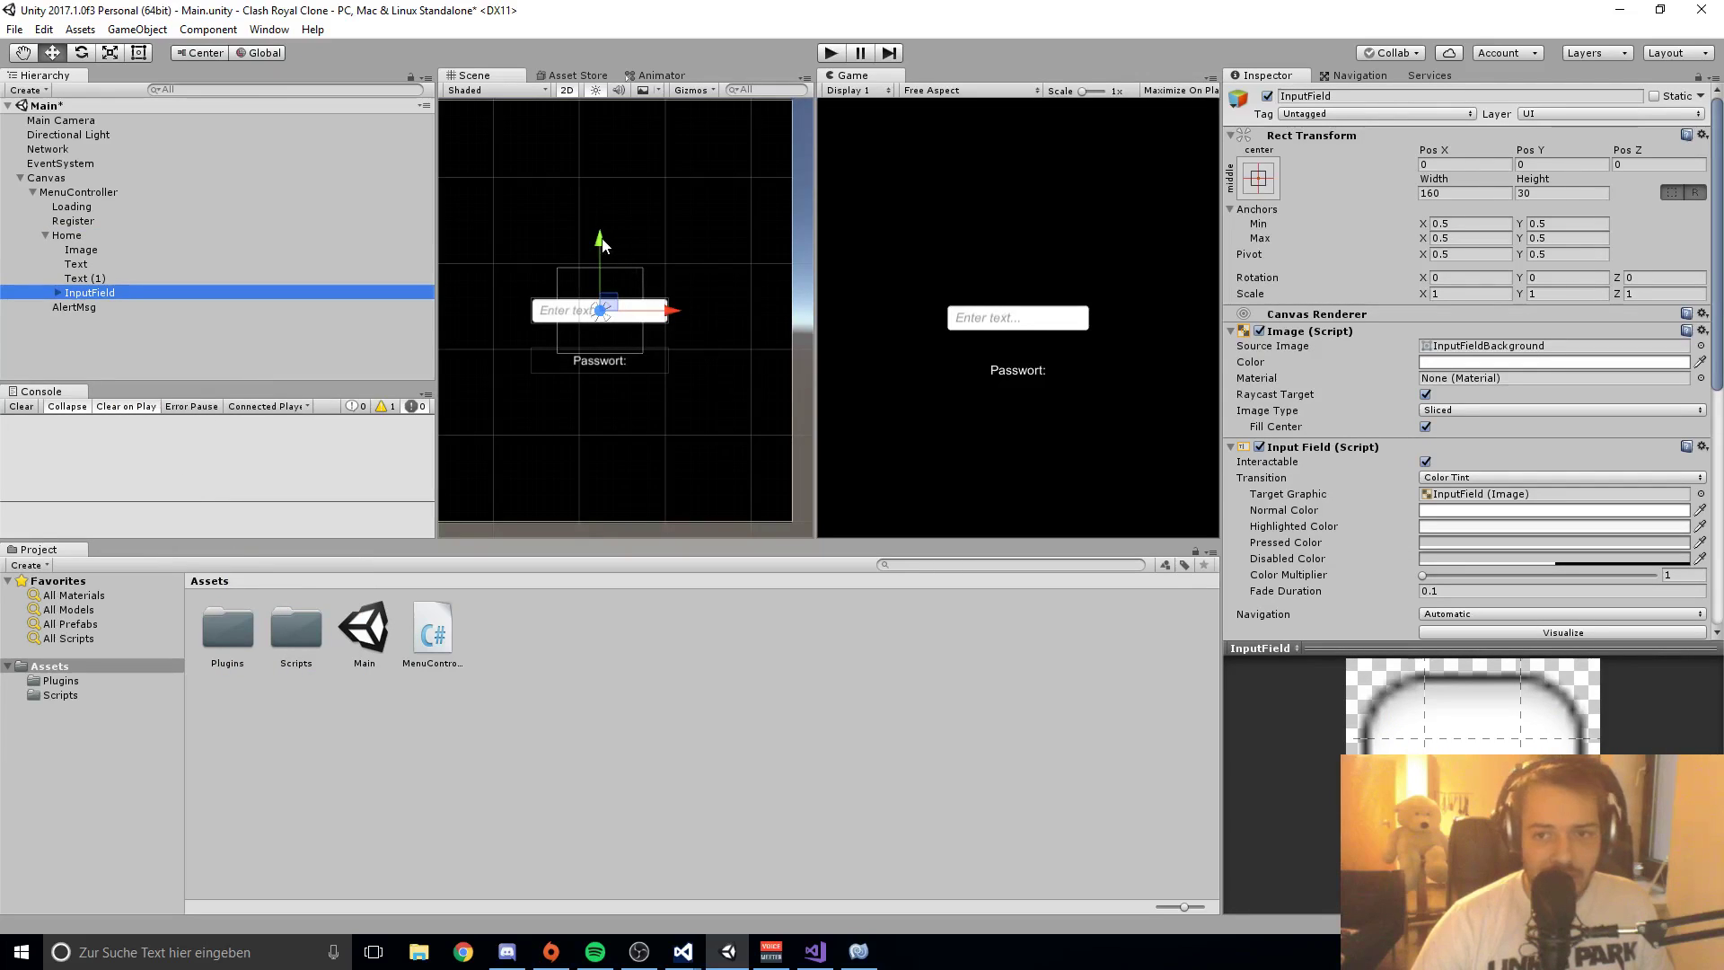
{"action": "left_click_drag", "start_coordinate": [601, 244], "coordinate": [602, 270]}
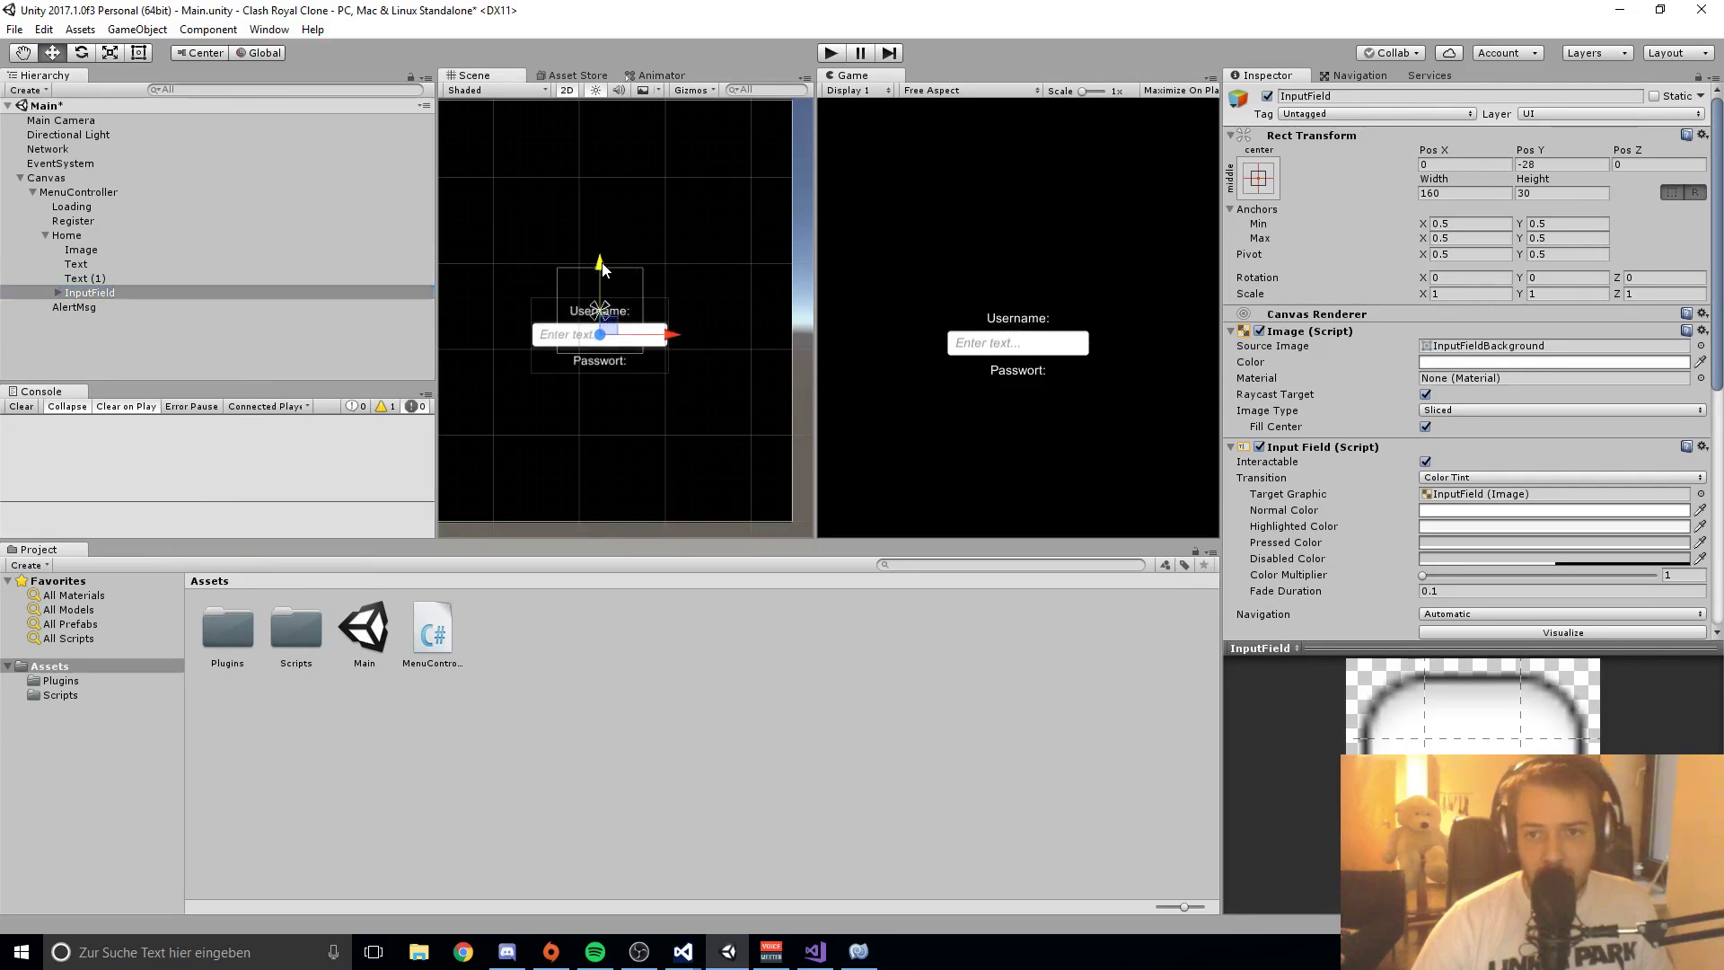
{"action": "left_click", "coordinate": [90, 292]}
{"action": "key", "text": "ctrl+d"}
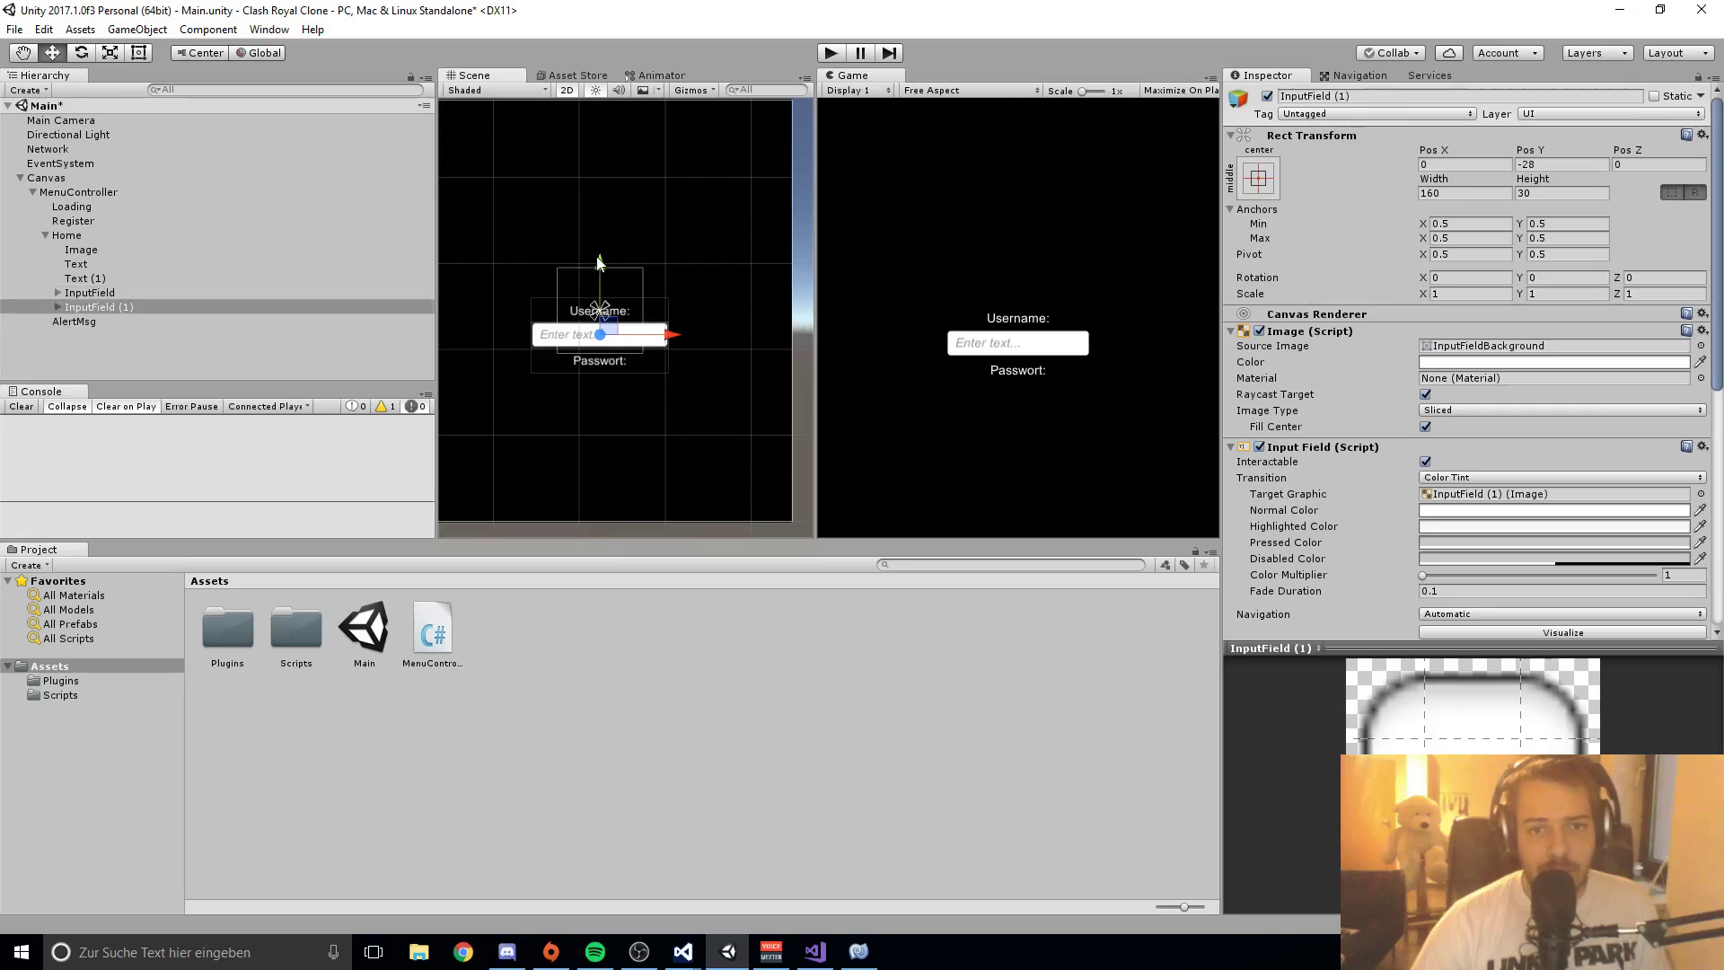
{"action": "left_click_drag", "start_coordinate": [598, 269], "coordinate": [595, 319]}
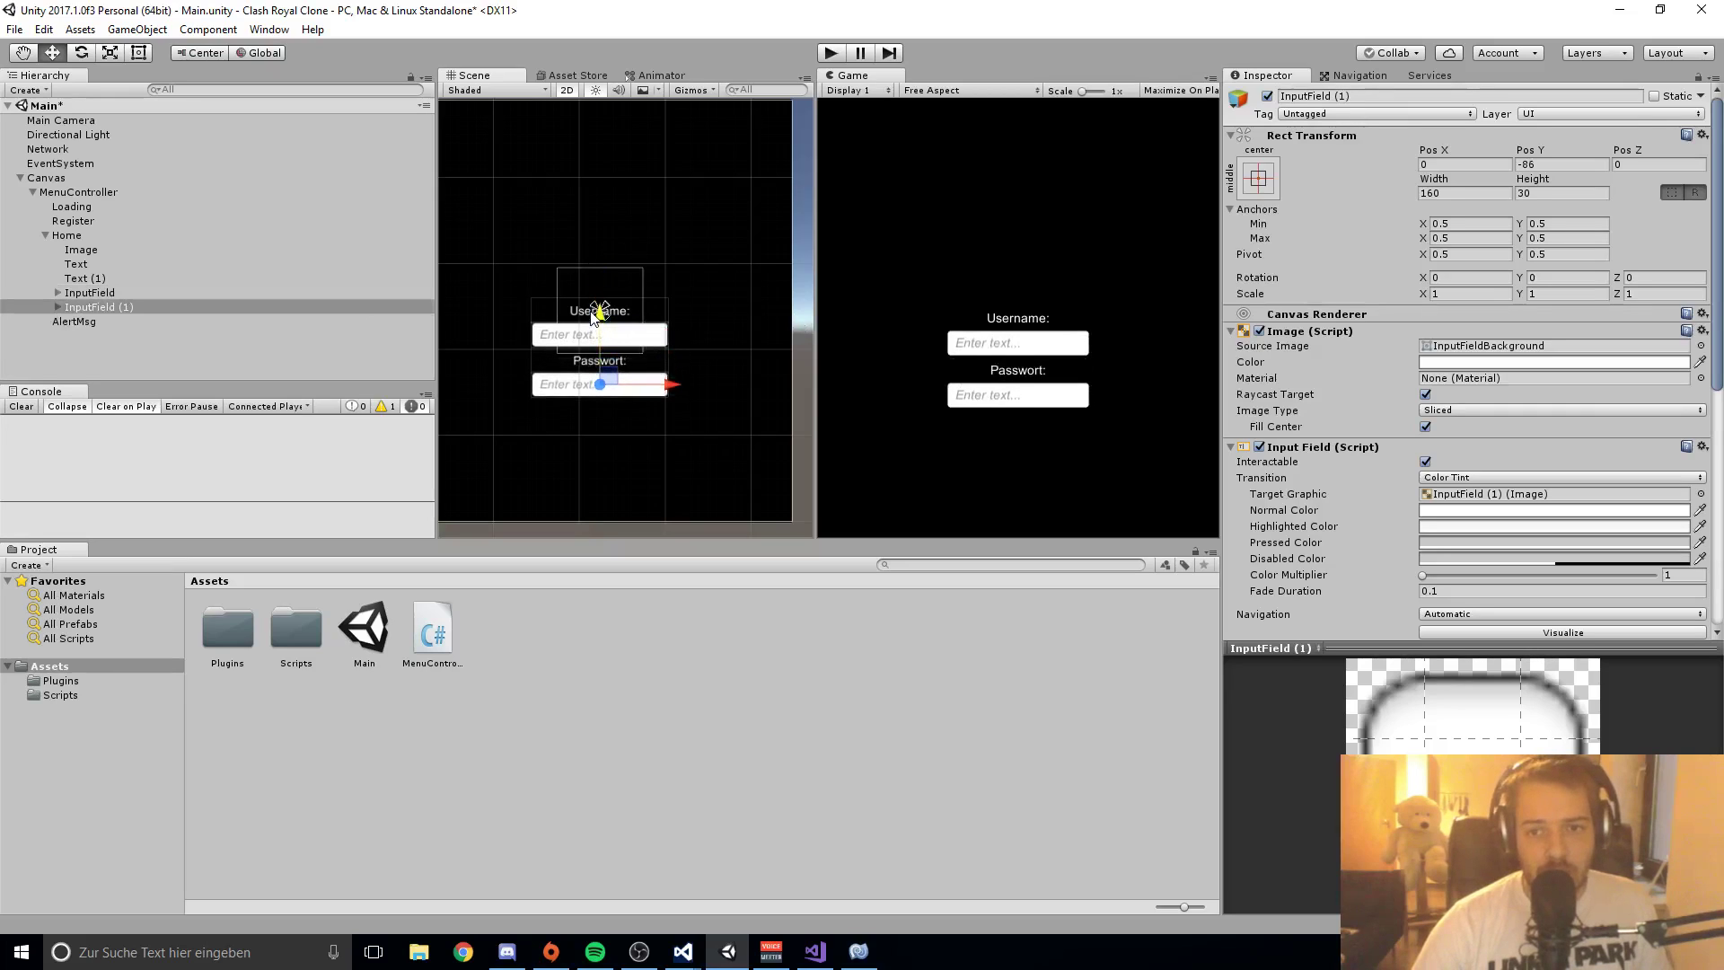
Step: Rename the two input fields txtUsername and txtPasswort
{"action": "left_click", "coordinate": [83, 262]}
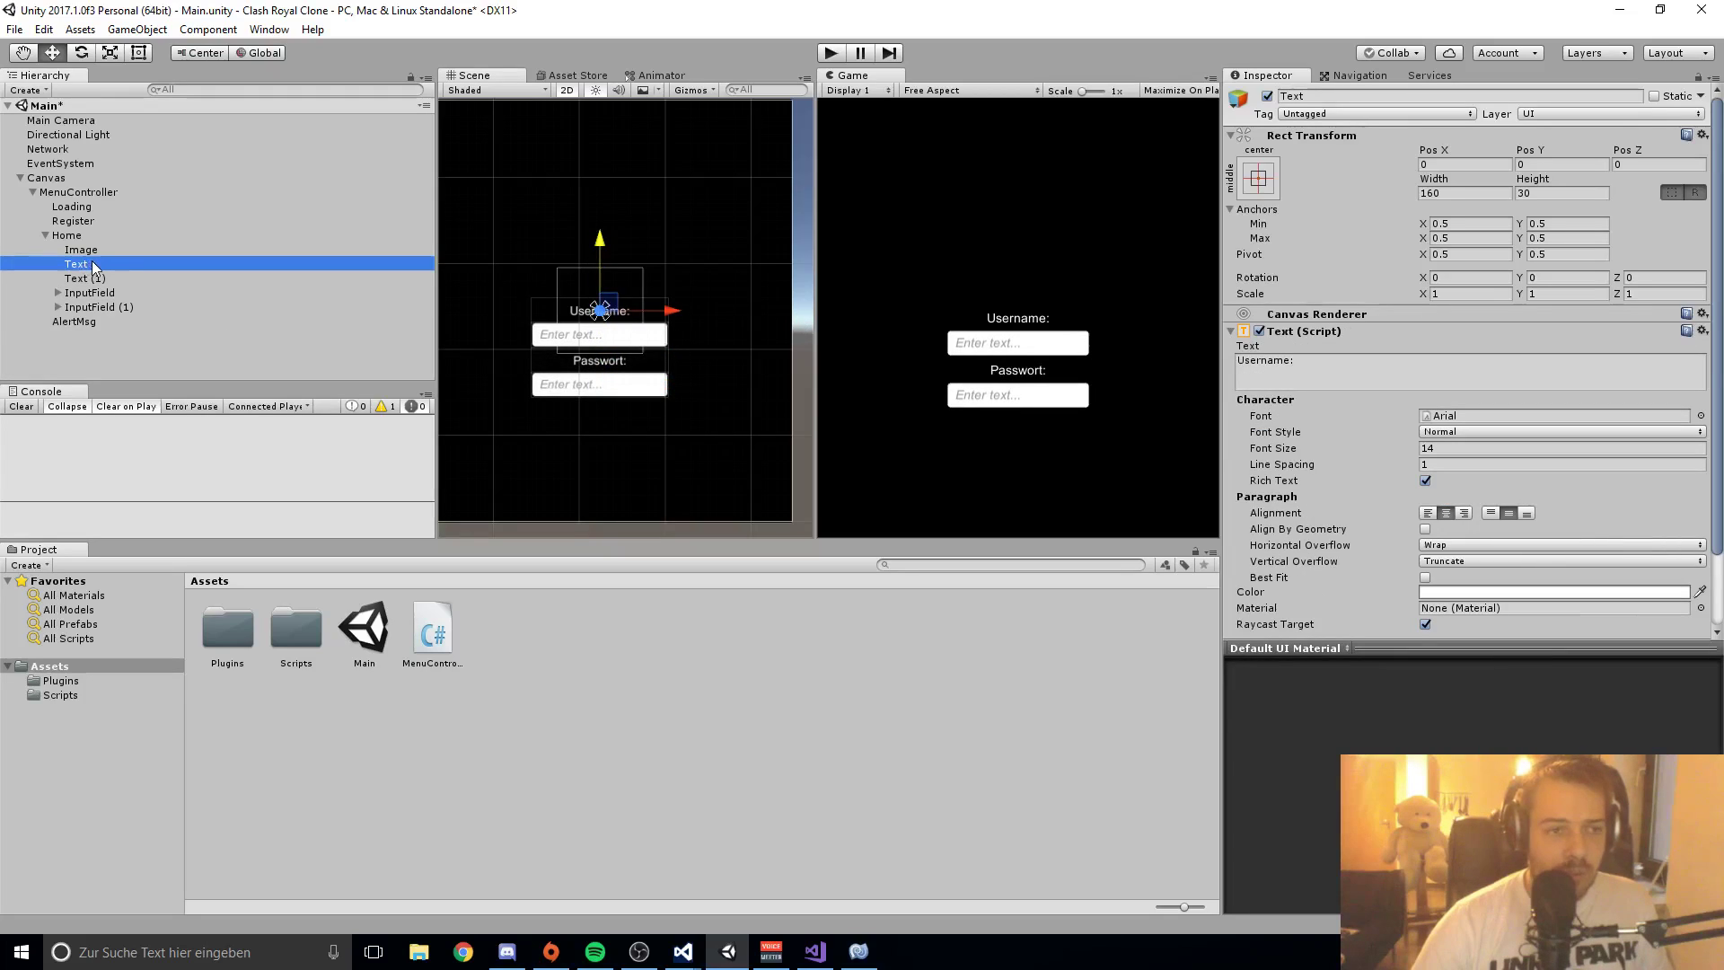
{"action": "left_click", "coordinate": [94, 264]}
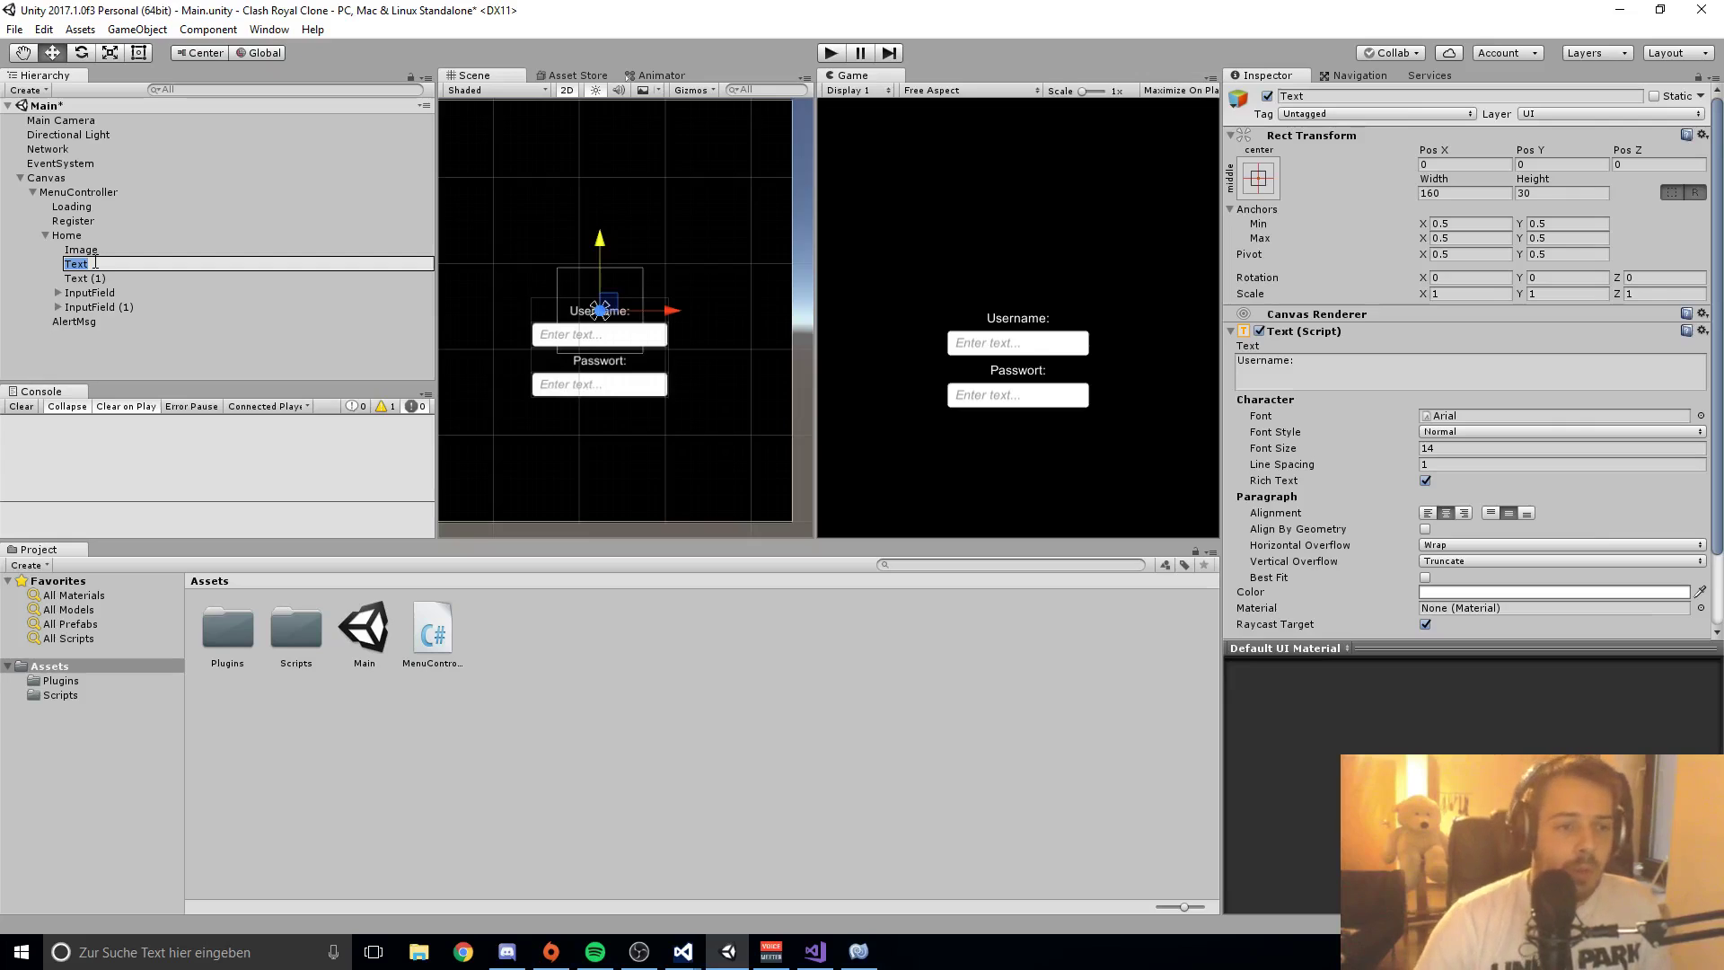
{"action": "left_click", "coordinate": [82, 294]}
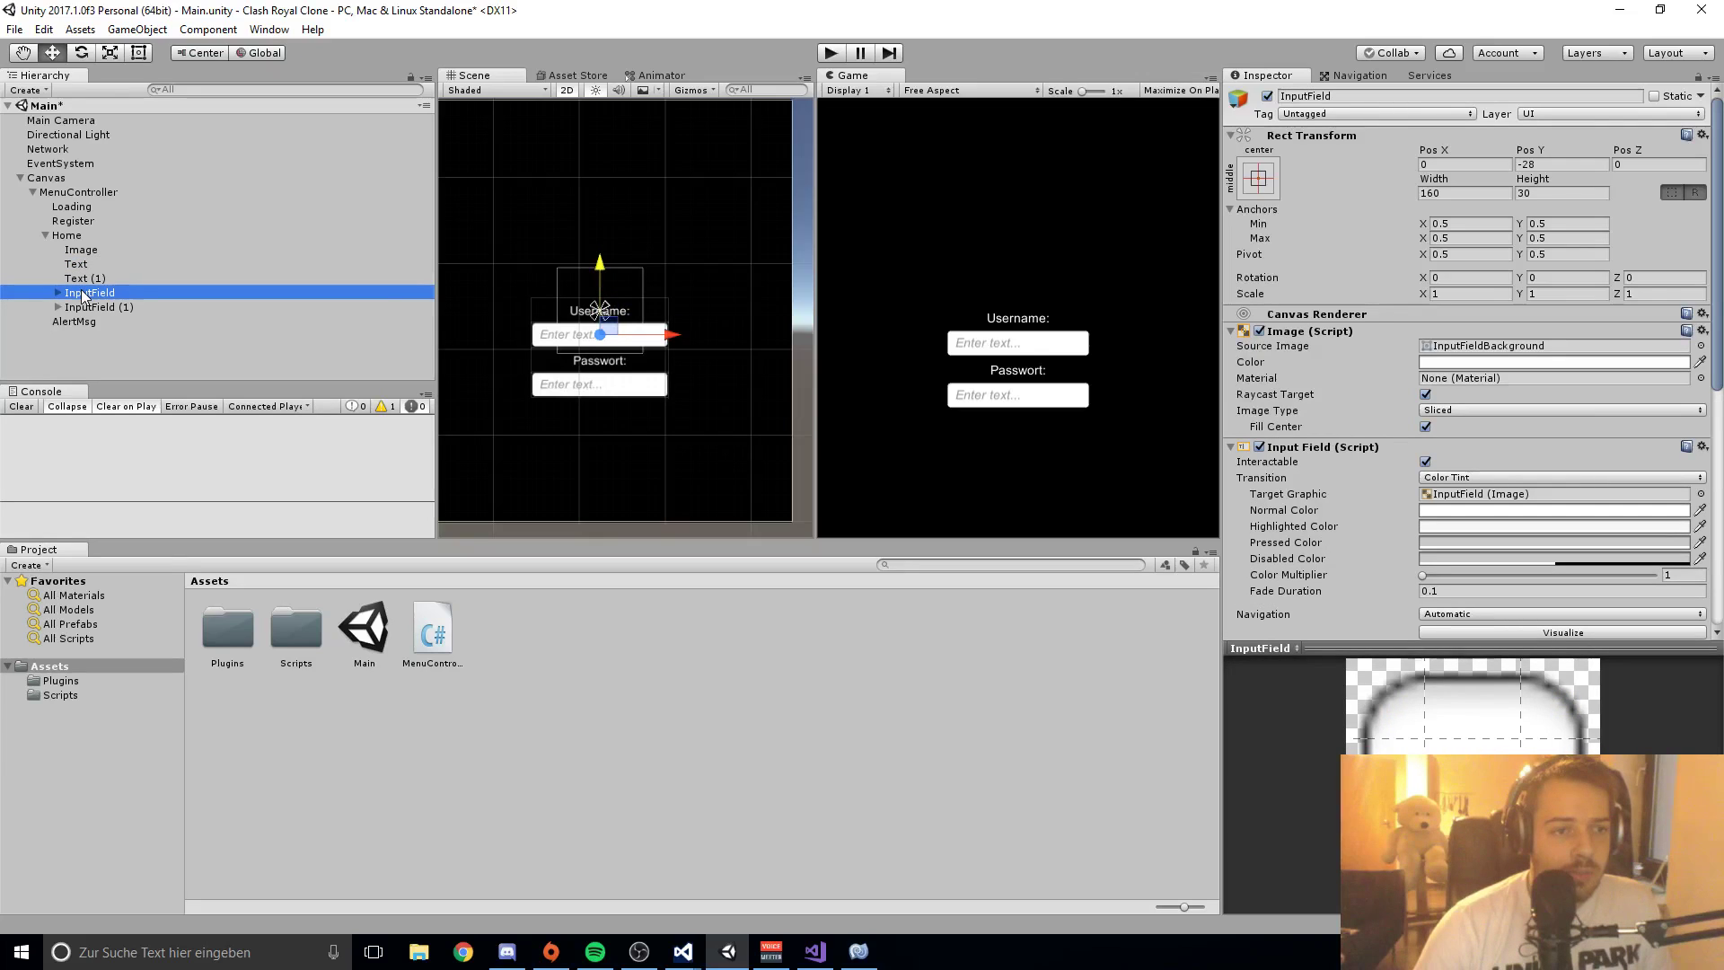
{"action": "left_click", "coordinate": [82, 293]}
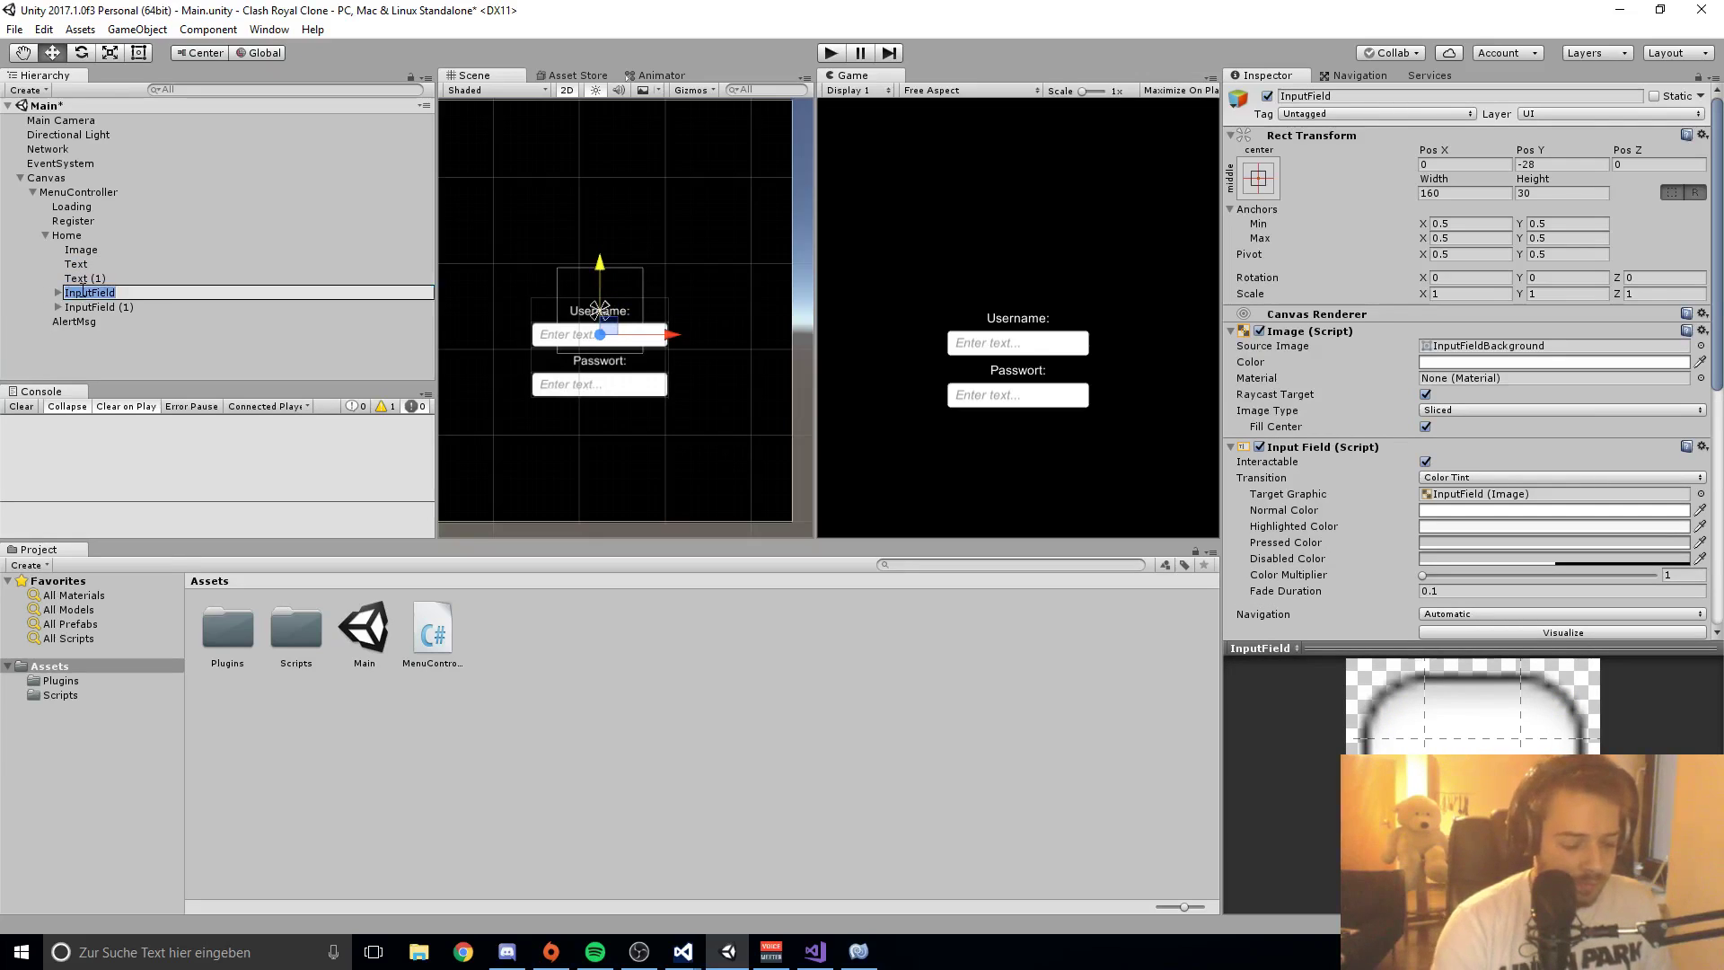
{"action": "type", "text": "tc"}
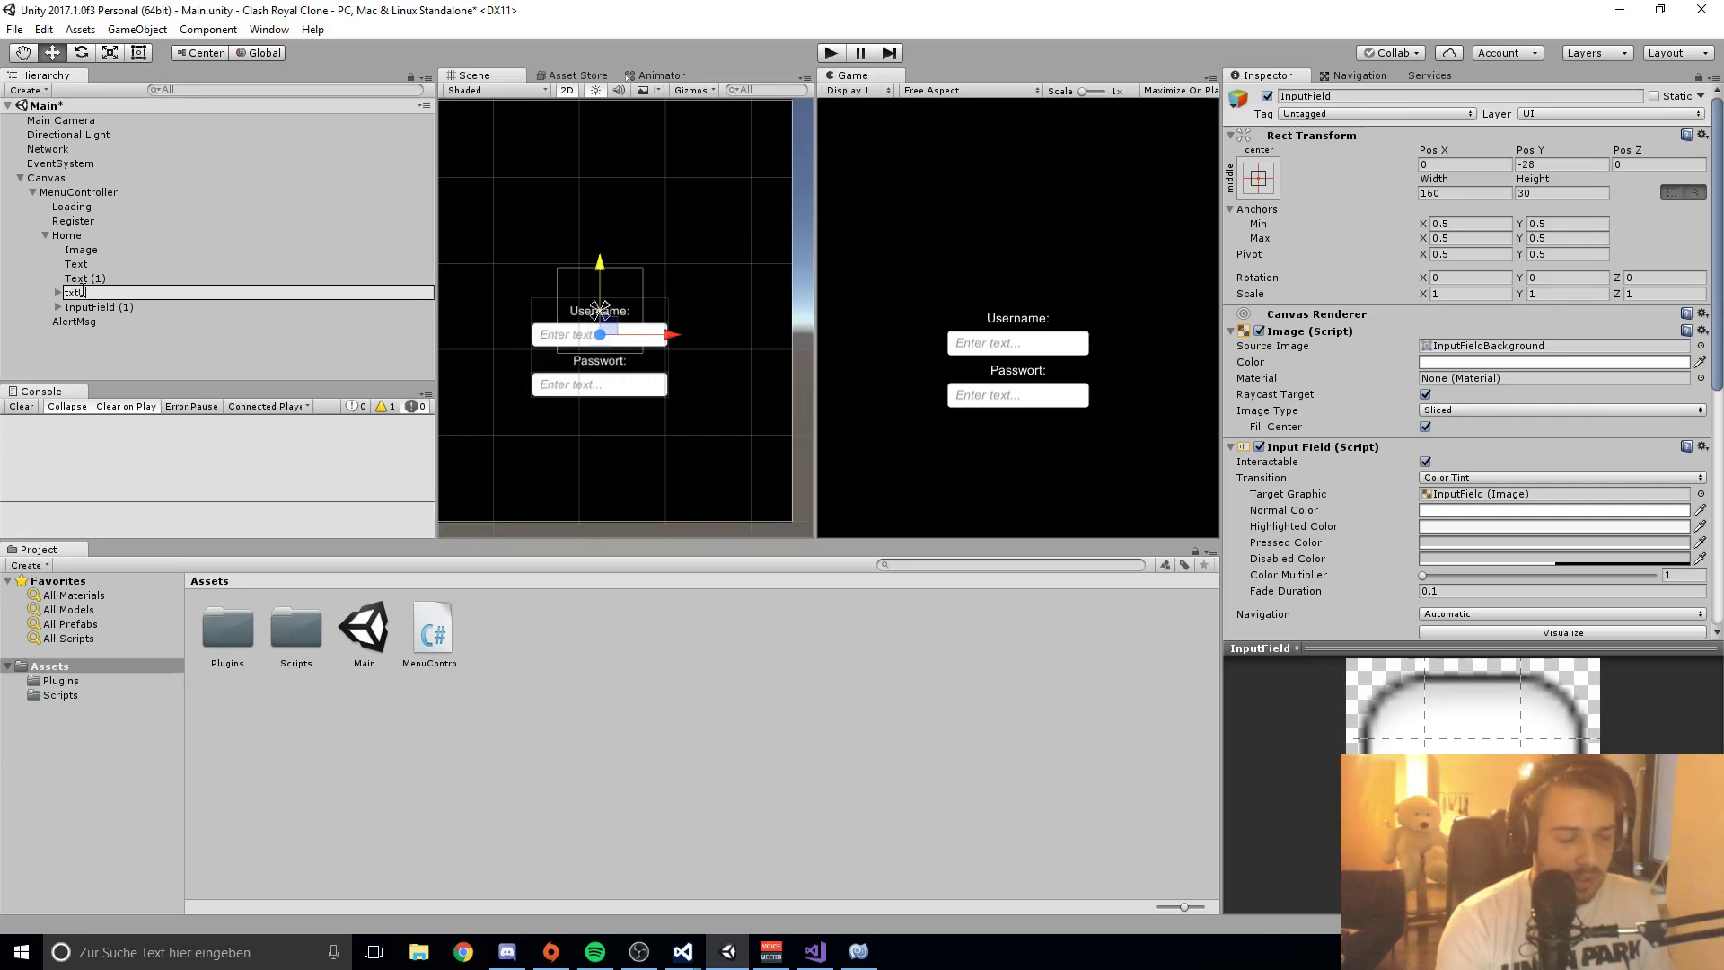
{"action": "type", "text": "ame"}
{"action": "key", "text": "Return"}
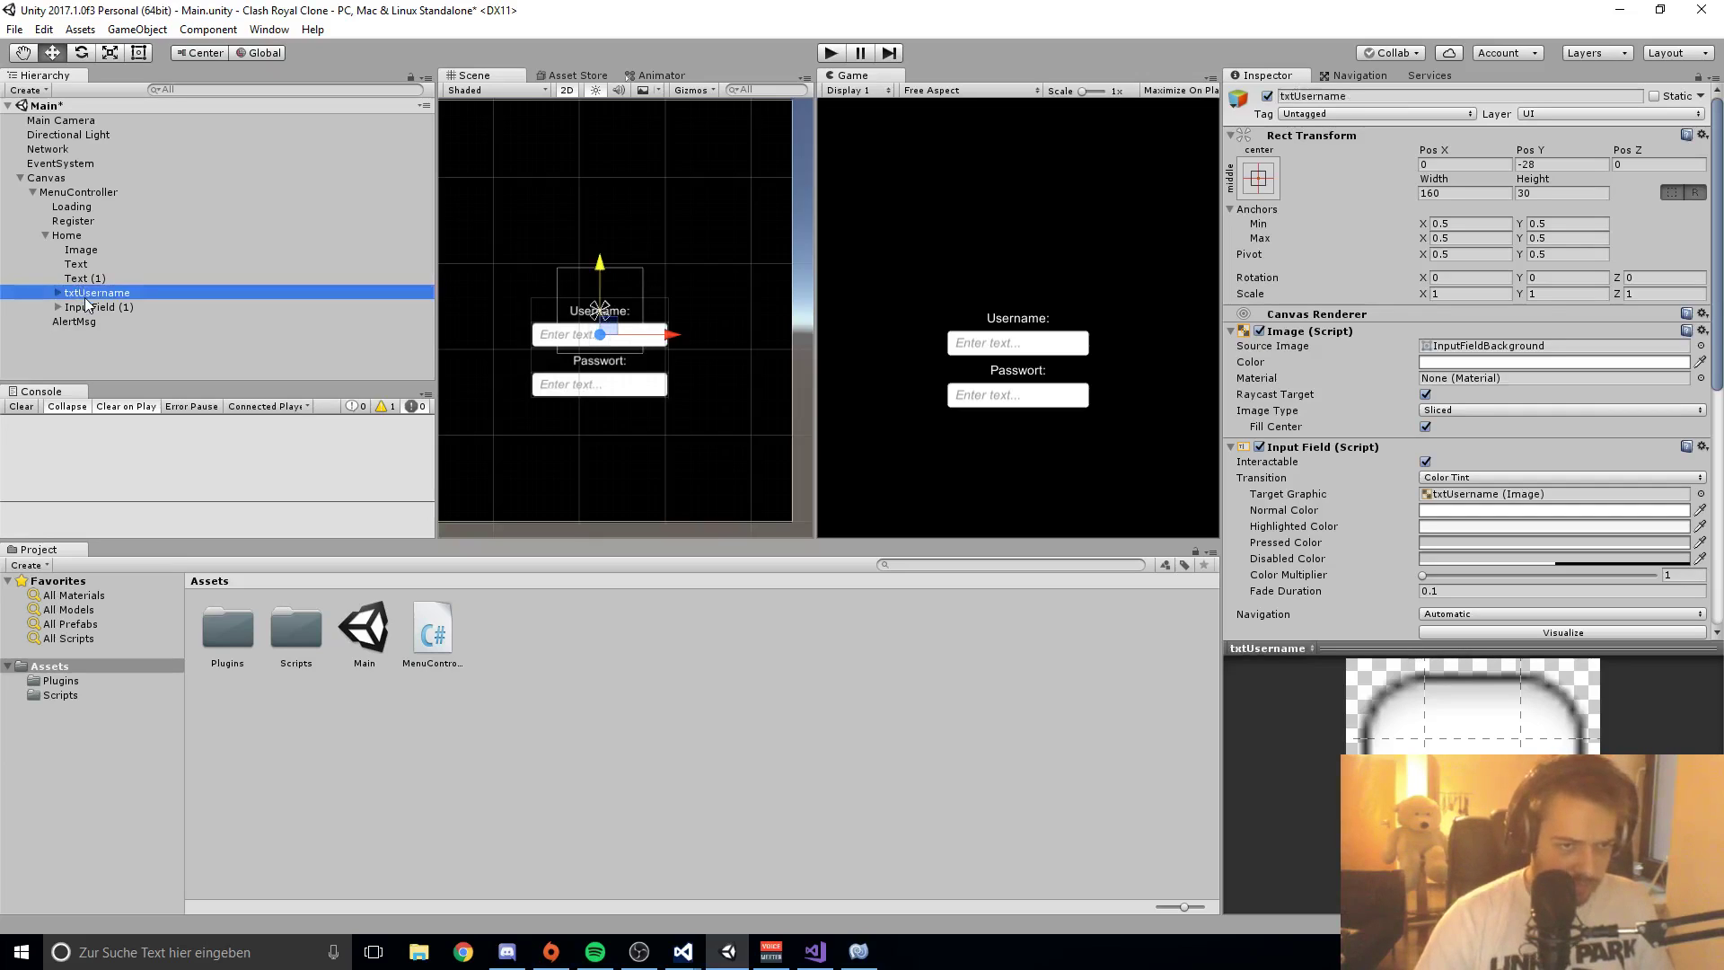
{"action": "left_click", "coordinate": [92, 309]}
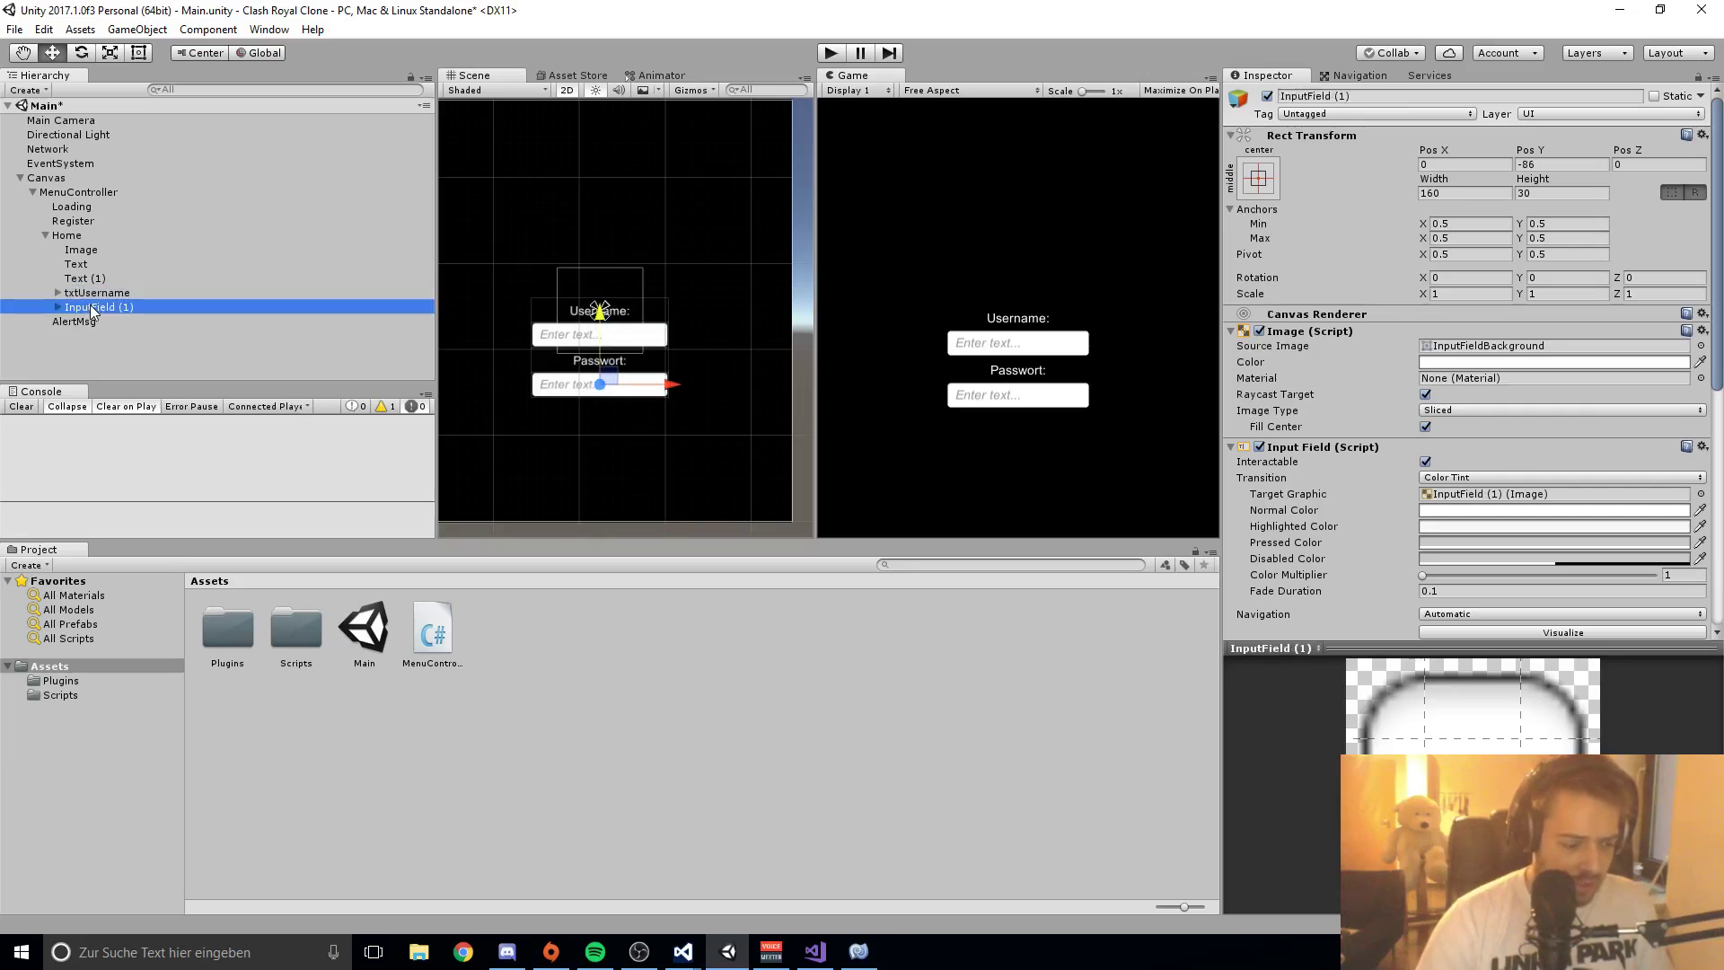
{"action": "left_click", "coordinate": [92, 309]}
{"action": "type", "text": "txt"}
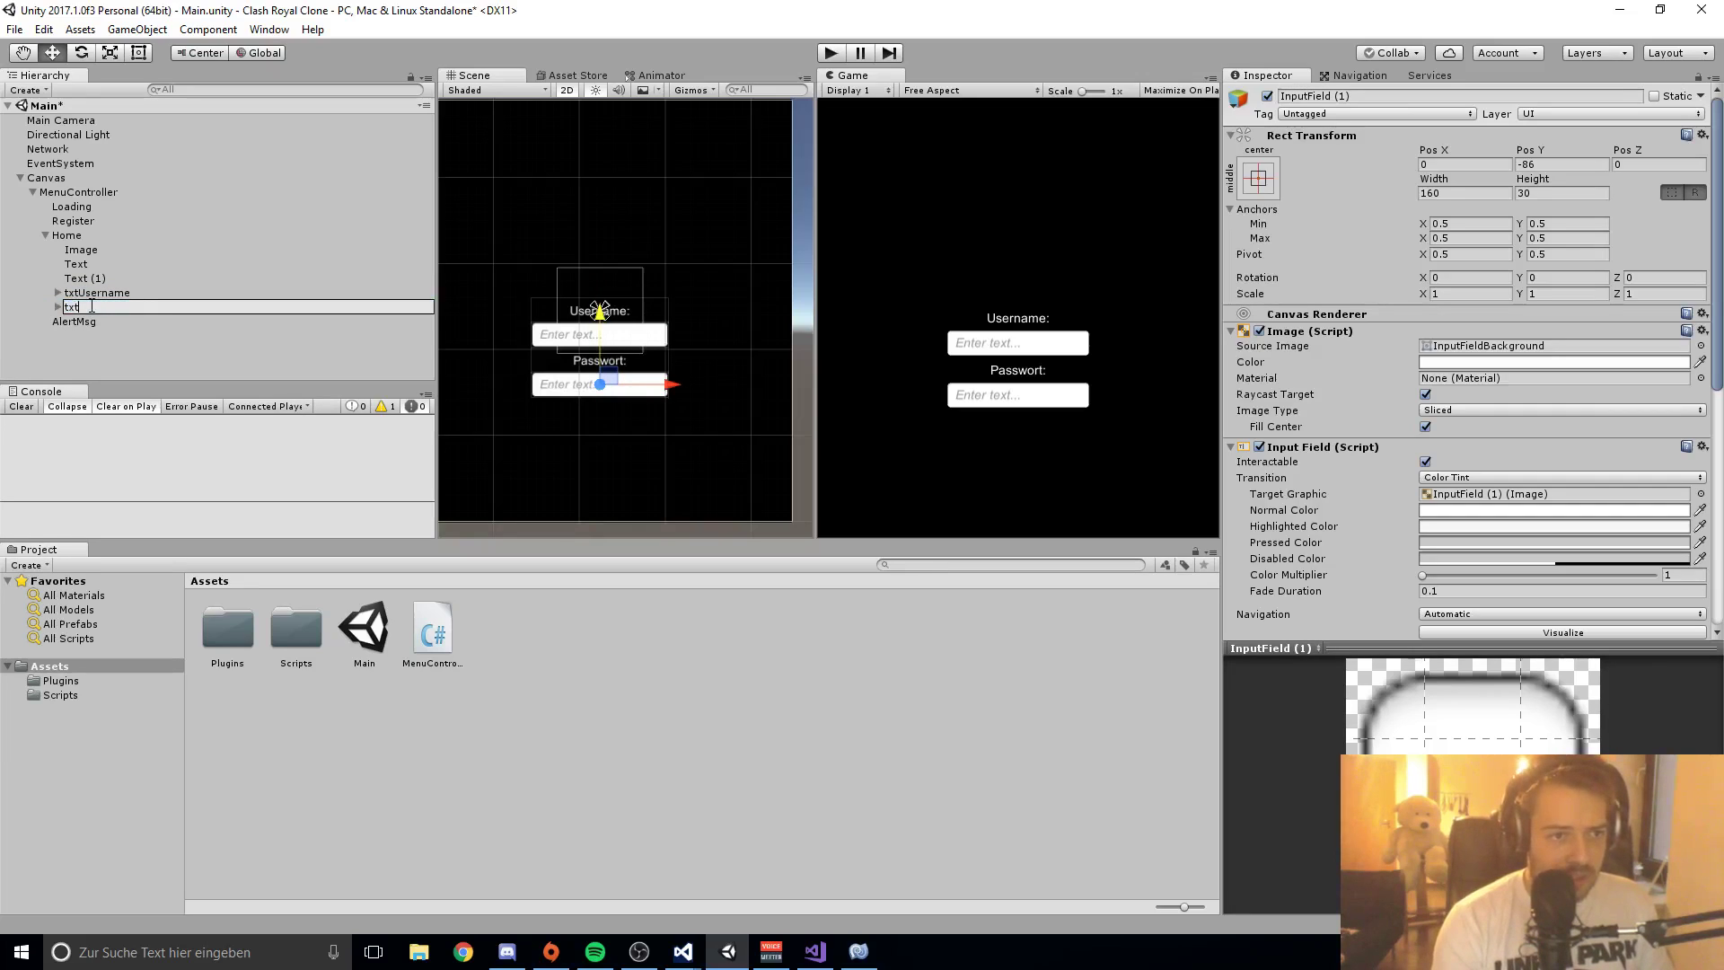
{"action": "type", "text": "Passwor"}
{"action": "type", "text": "t"}
{"action": "key", "text": "Return"}
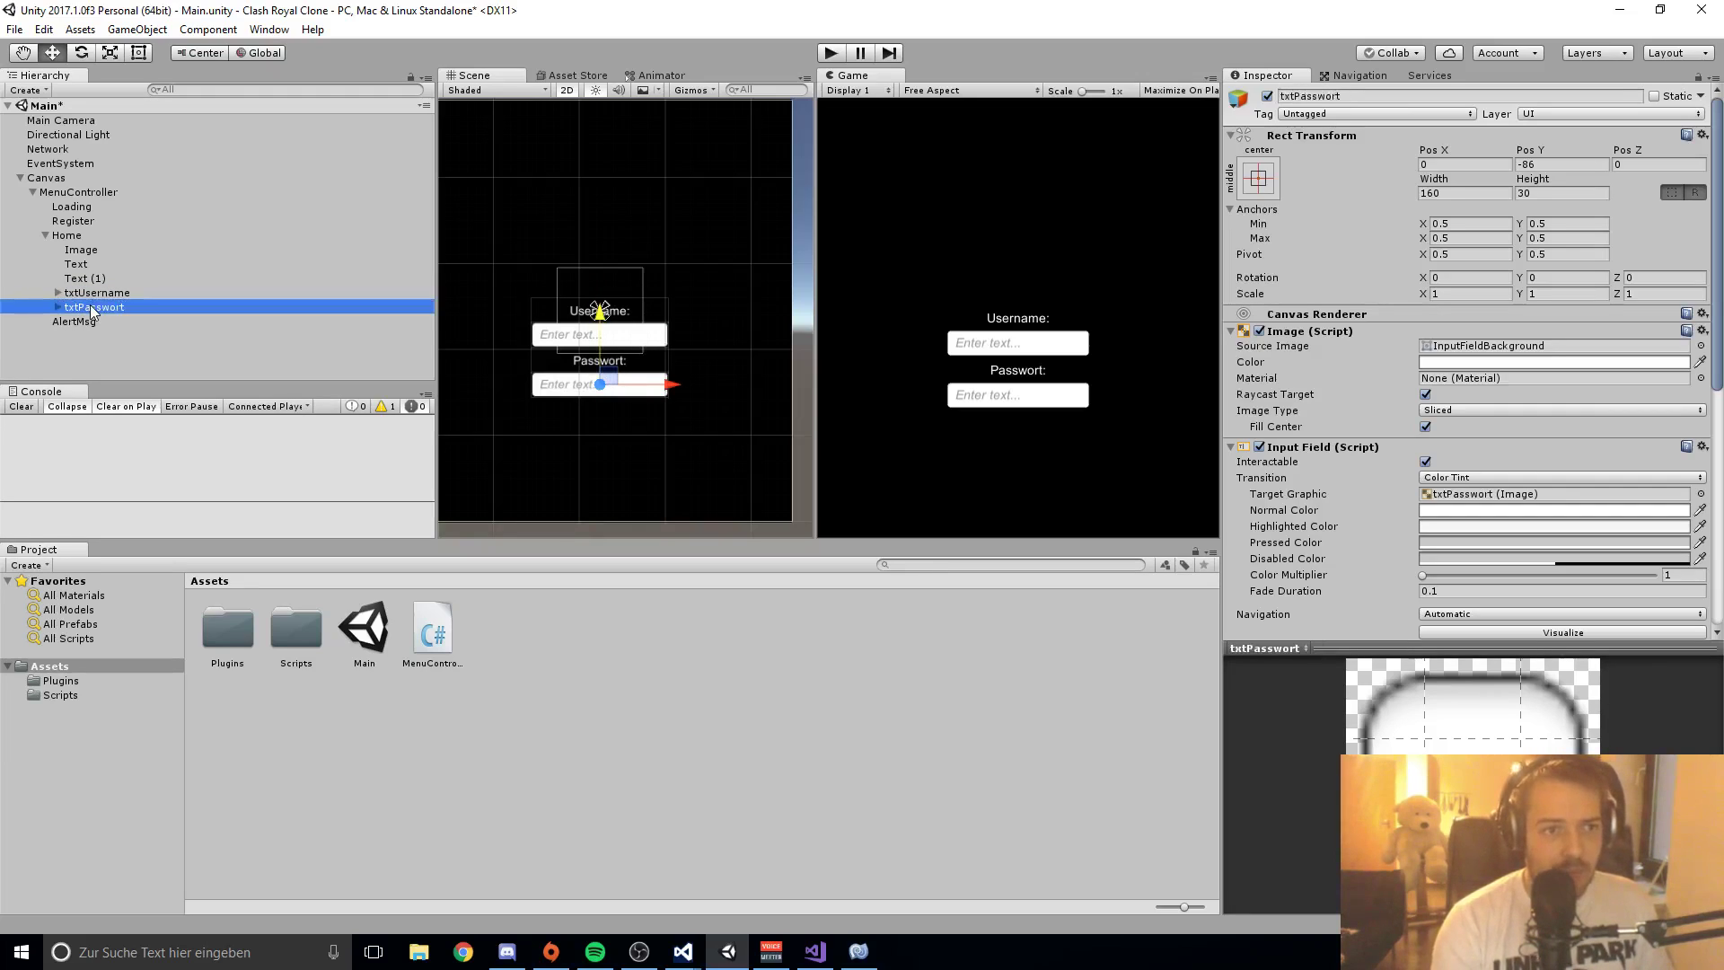
Step: Save the scene with Ctrl+S
{"action": "left_click", "coordinate": [154, 365]}
{"action": "key", "text": "ctrl+s"}
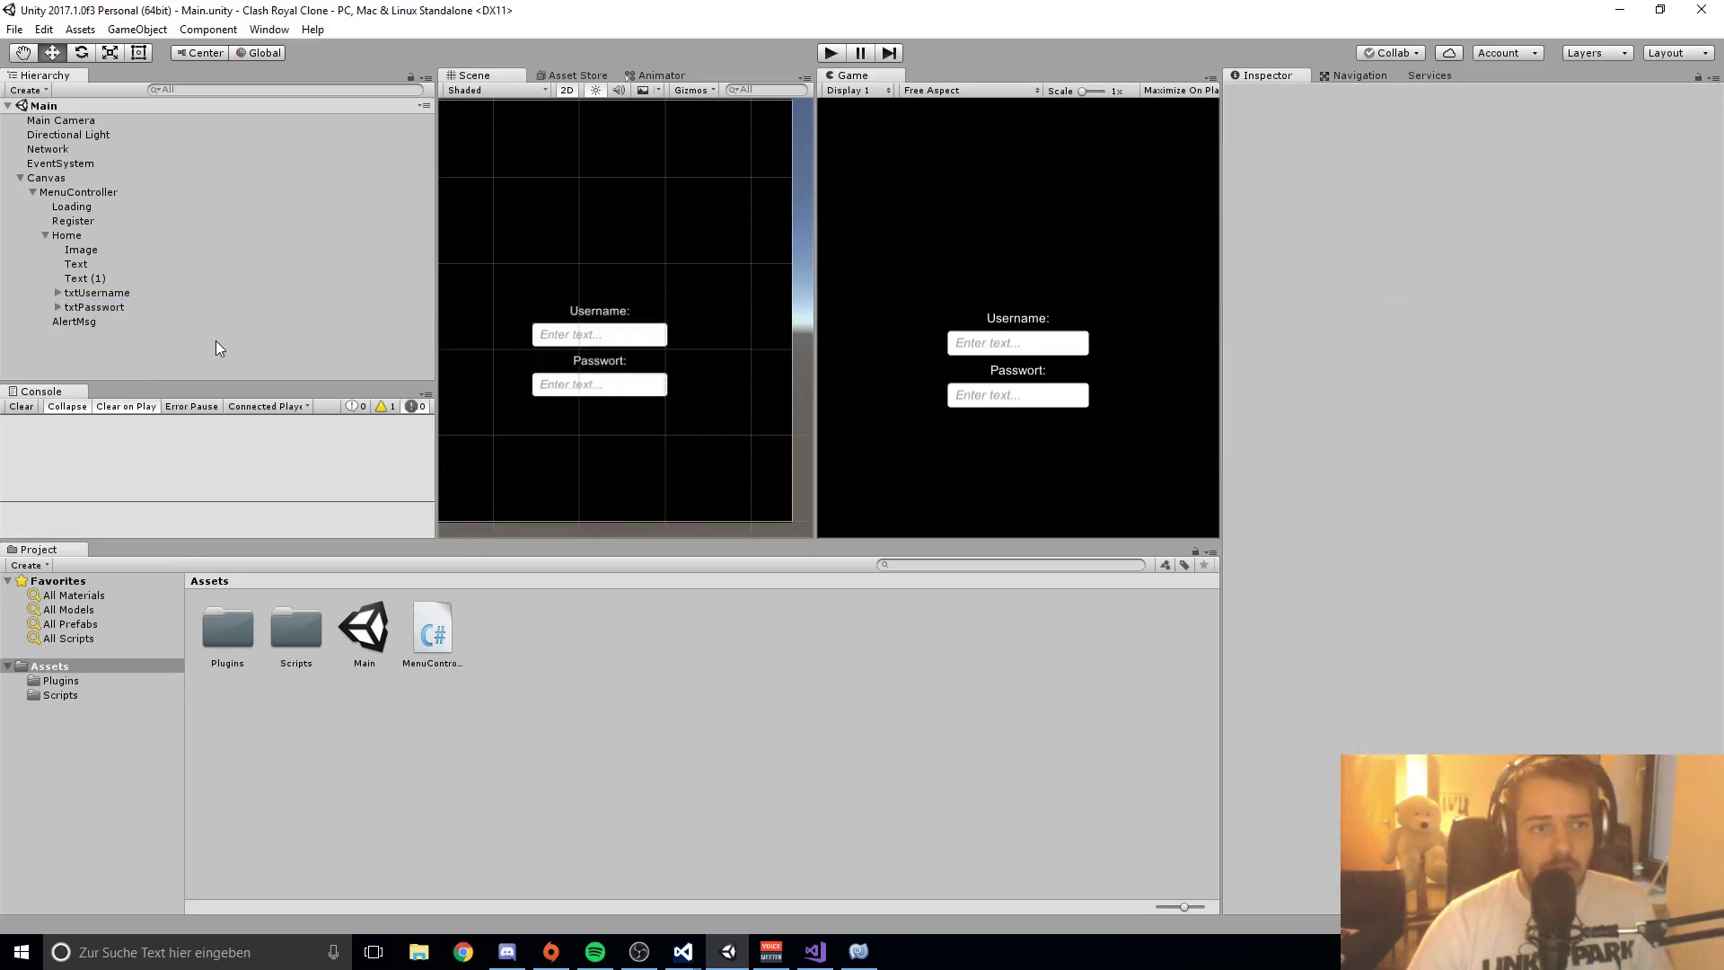
{"action": "left_click", "coordinate": [63, 235]}
{"action": "right_click", "coordinate": [61, 234]}
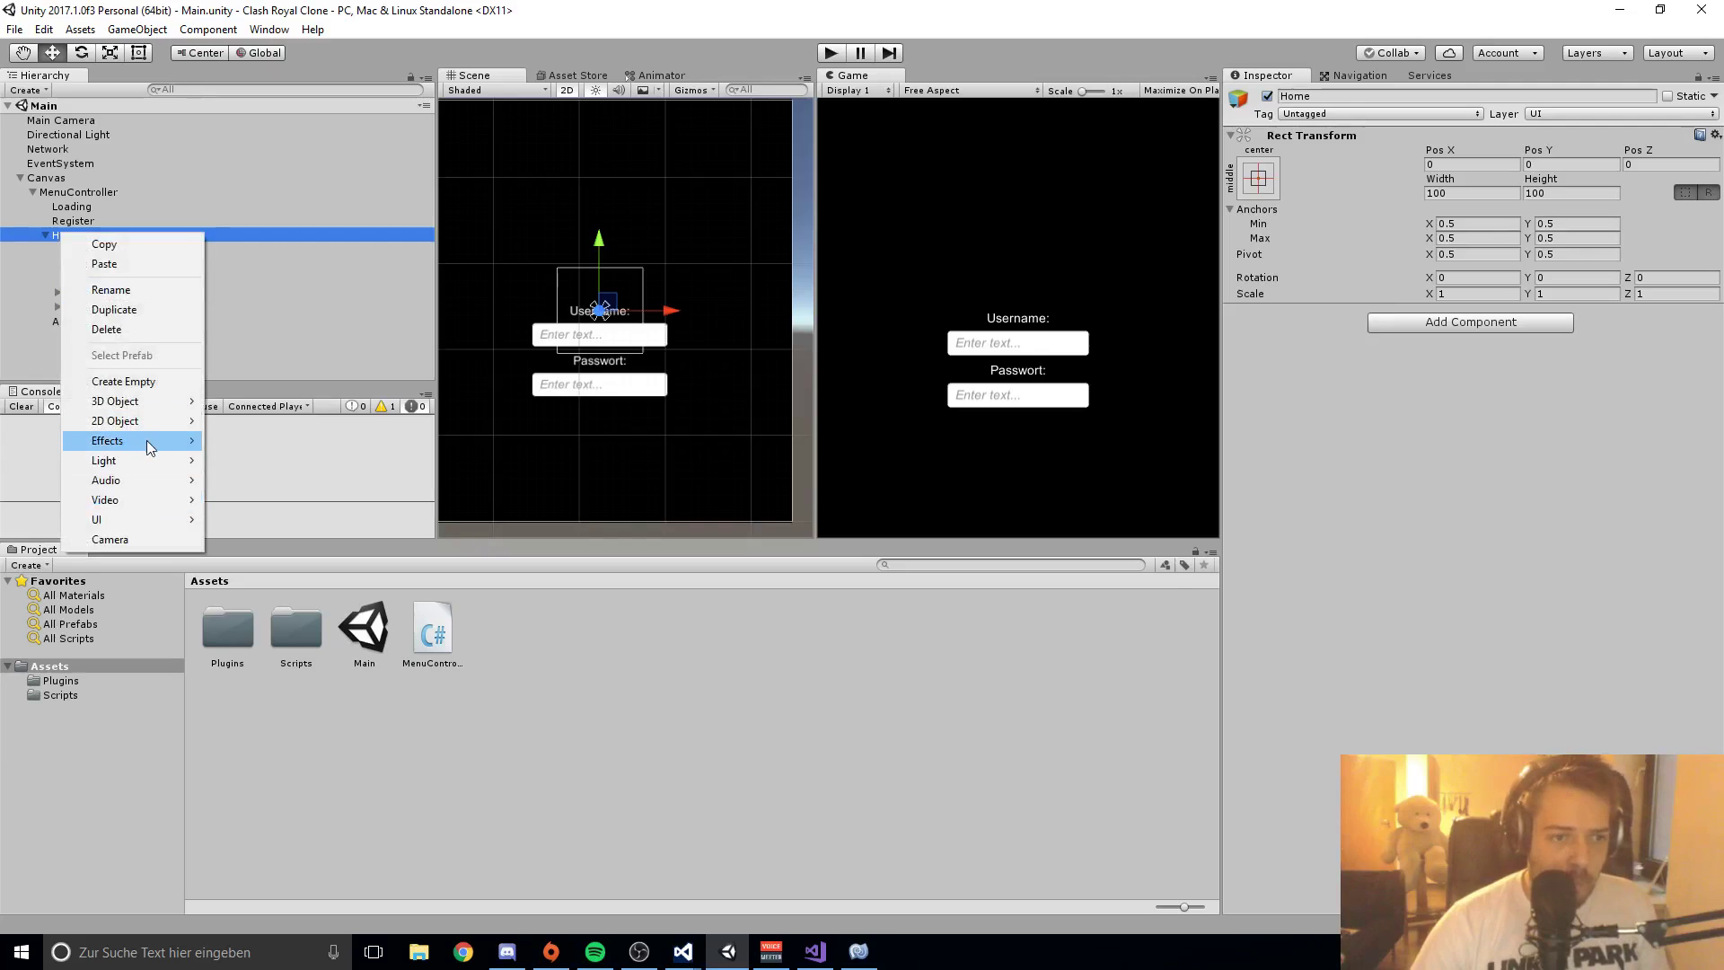
Step: Add a button under Home below the password field with its text set to 'Login'
{"action": "mouse_move", "coordinate": [116, 519]}
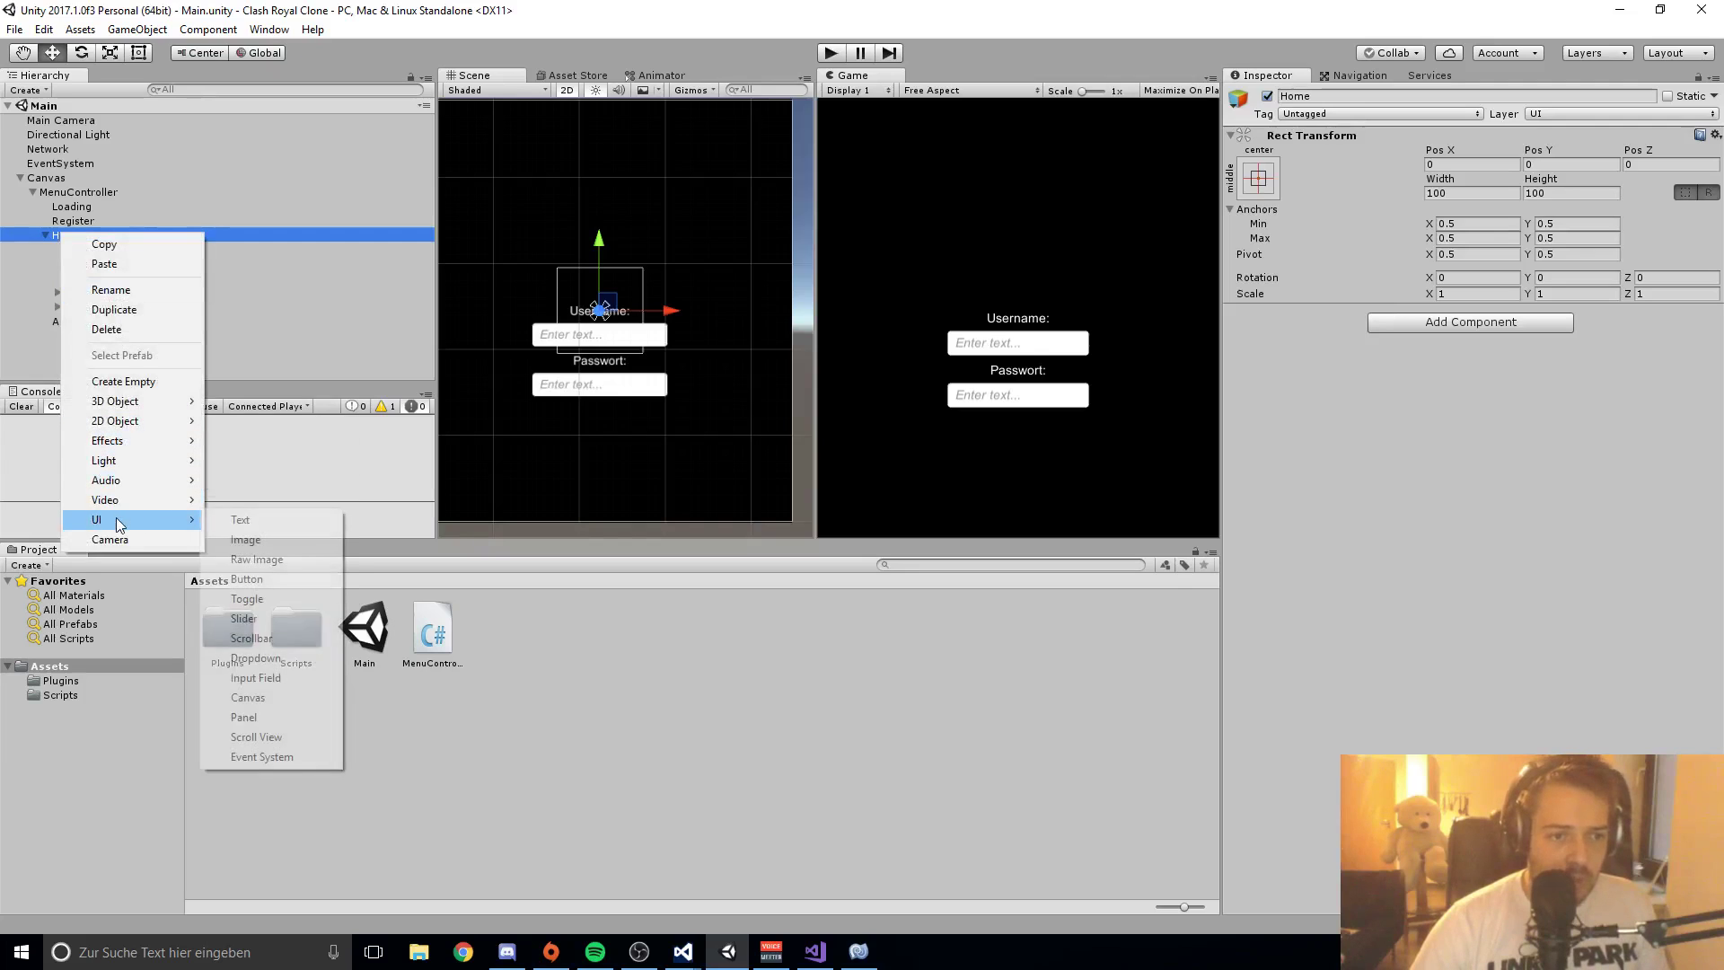
{"action": "left_click", "coordinate": [254, 583]}
{"action": "left_click_drag", "start_coordinate": [600, 262], "coordinate": [578, 409]}
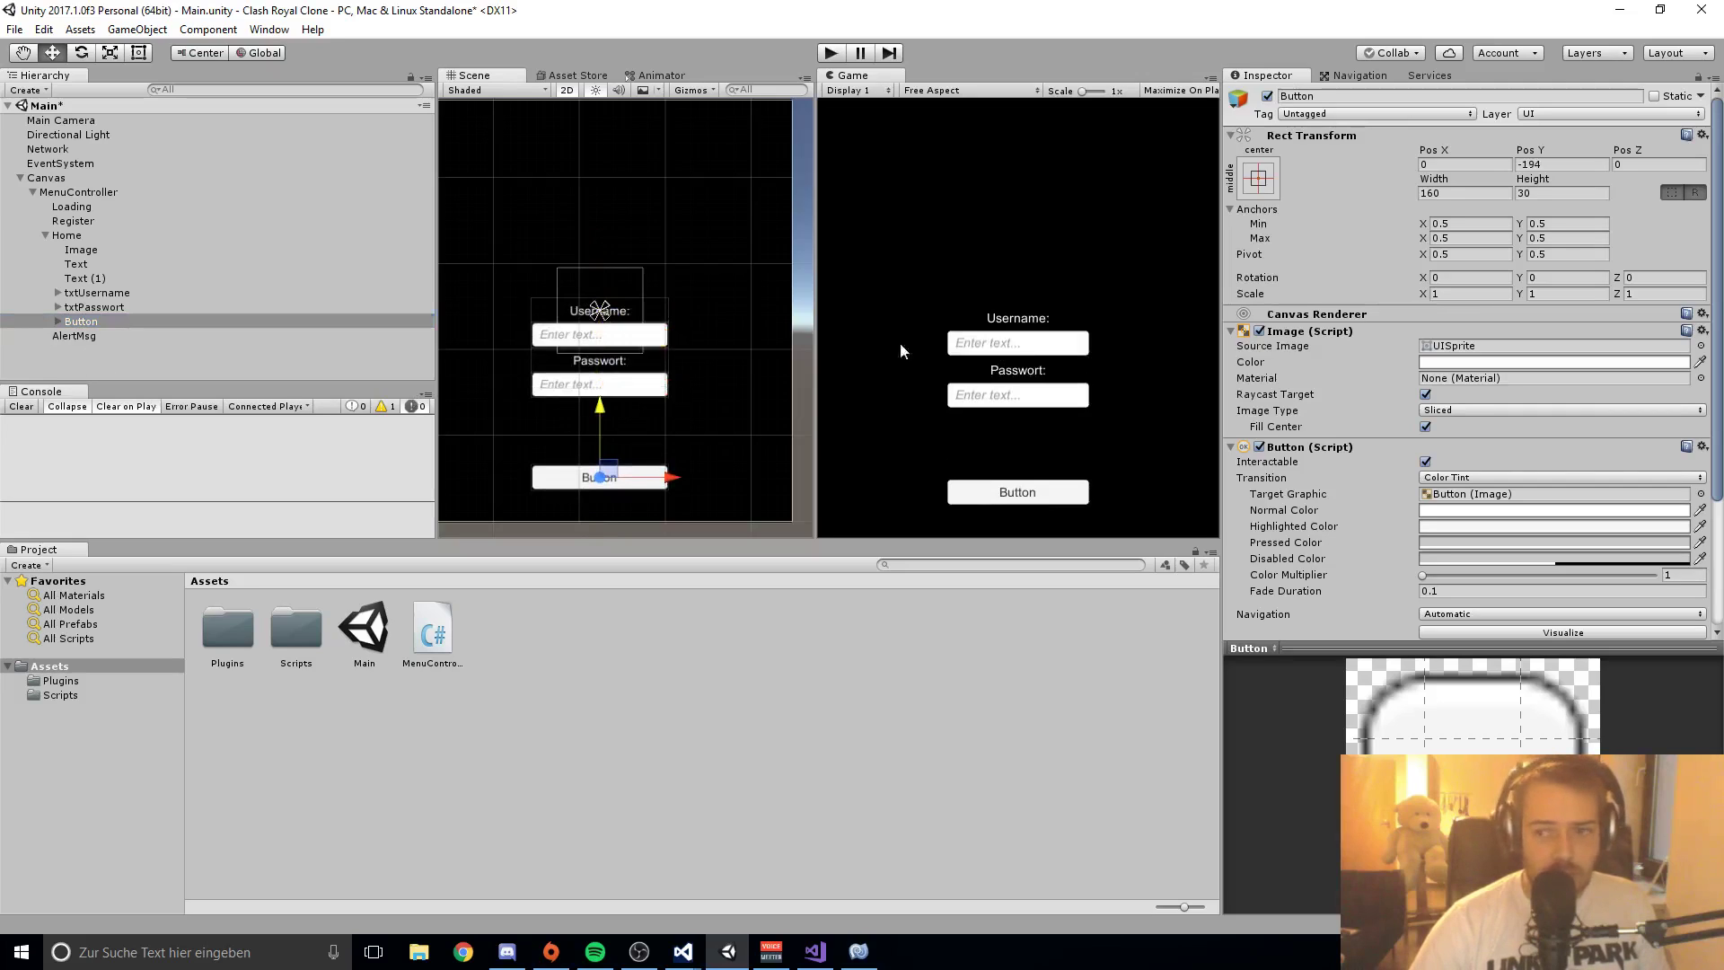
{"action": "left_click", "coordinate": [58, 321]}
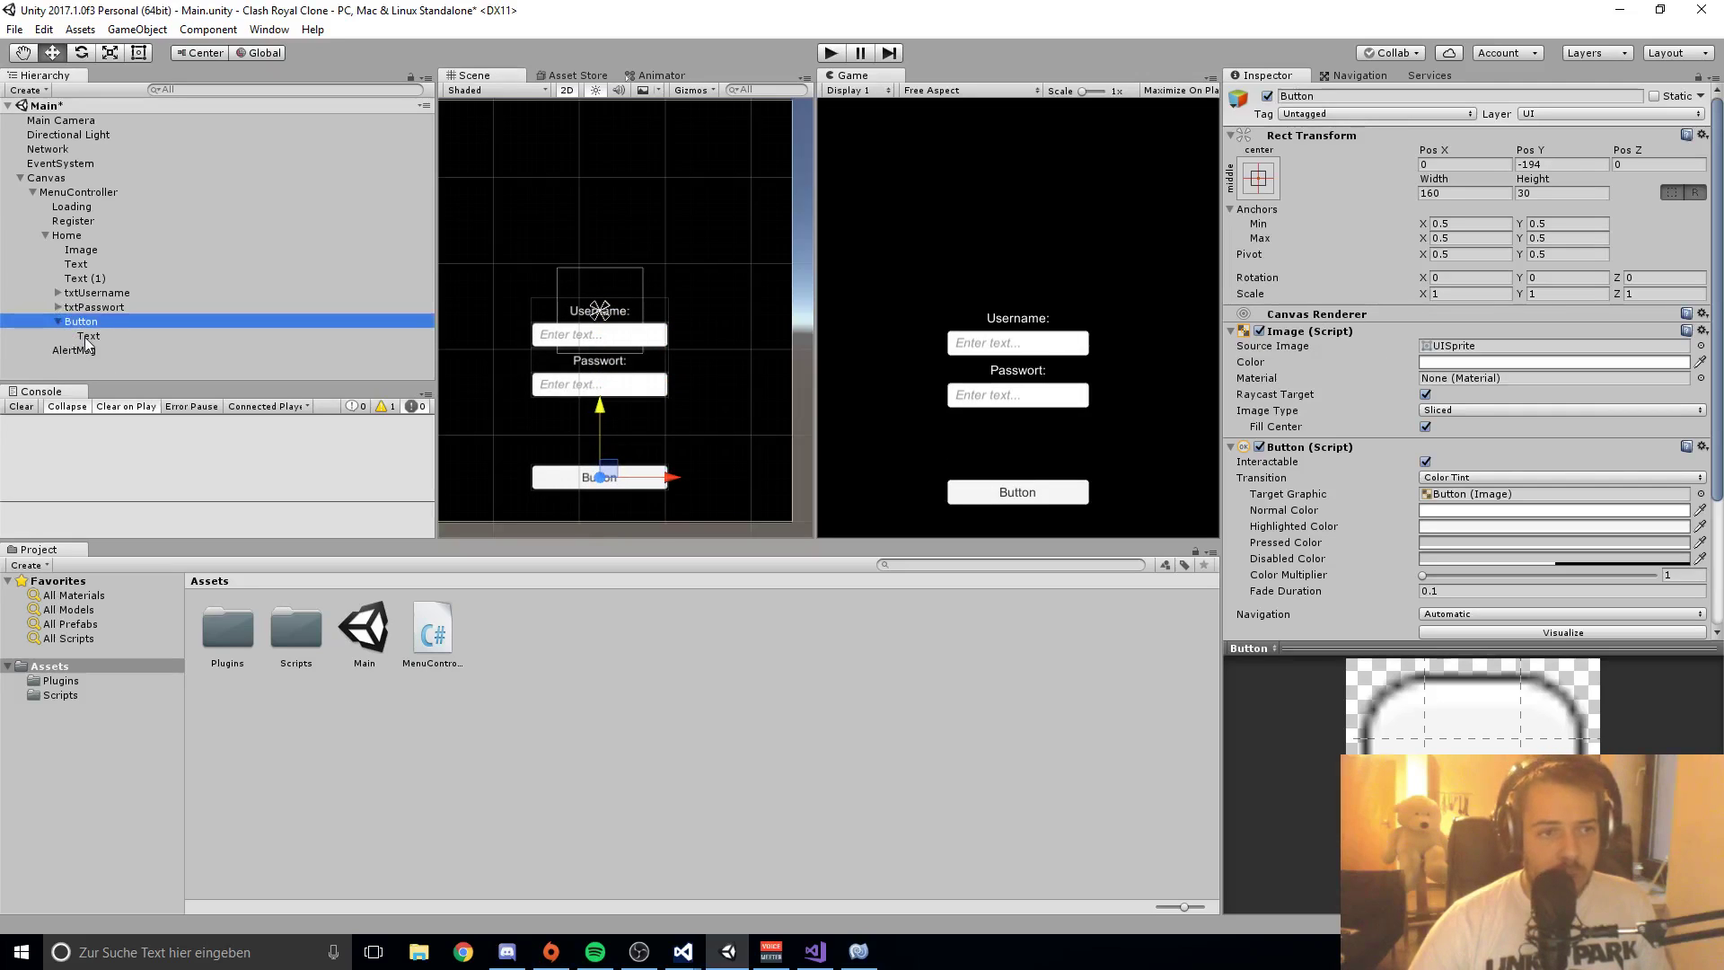
{"action": "left_click", "coordinate": [71, 336]}
{"action": "left_click", "coordinate": [1348, 364]}
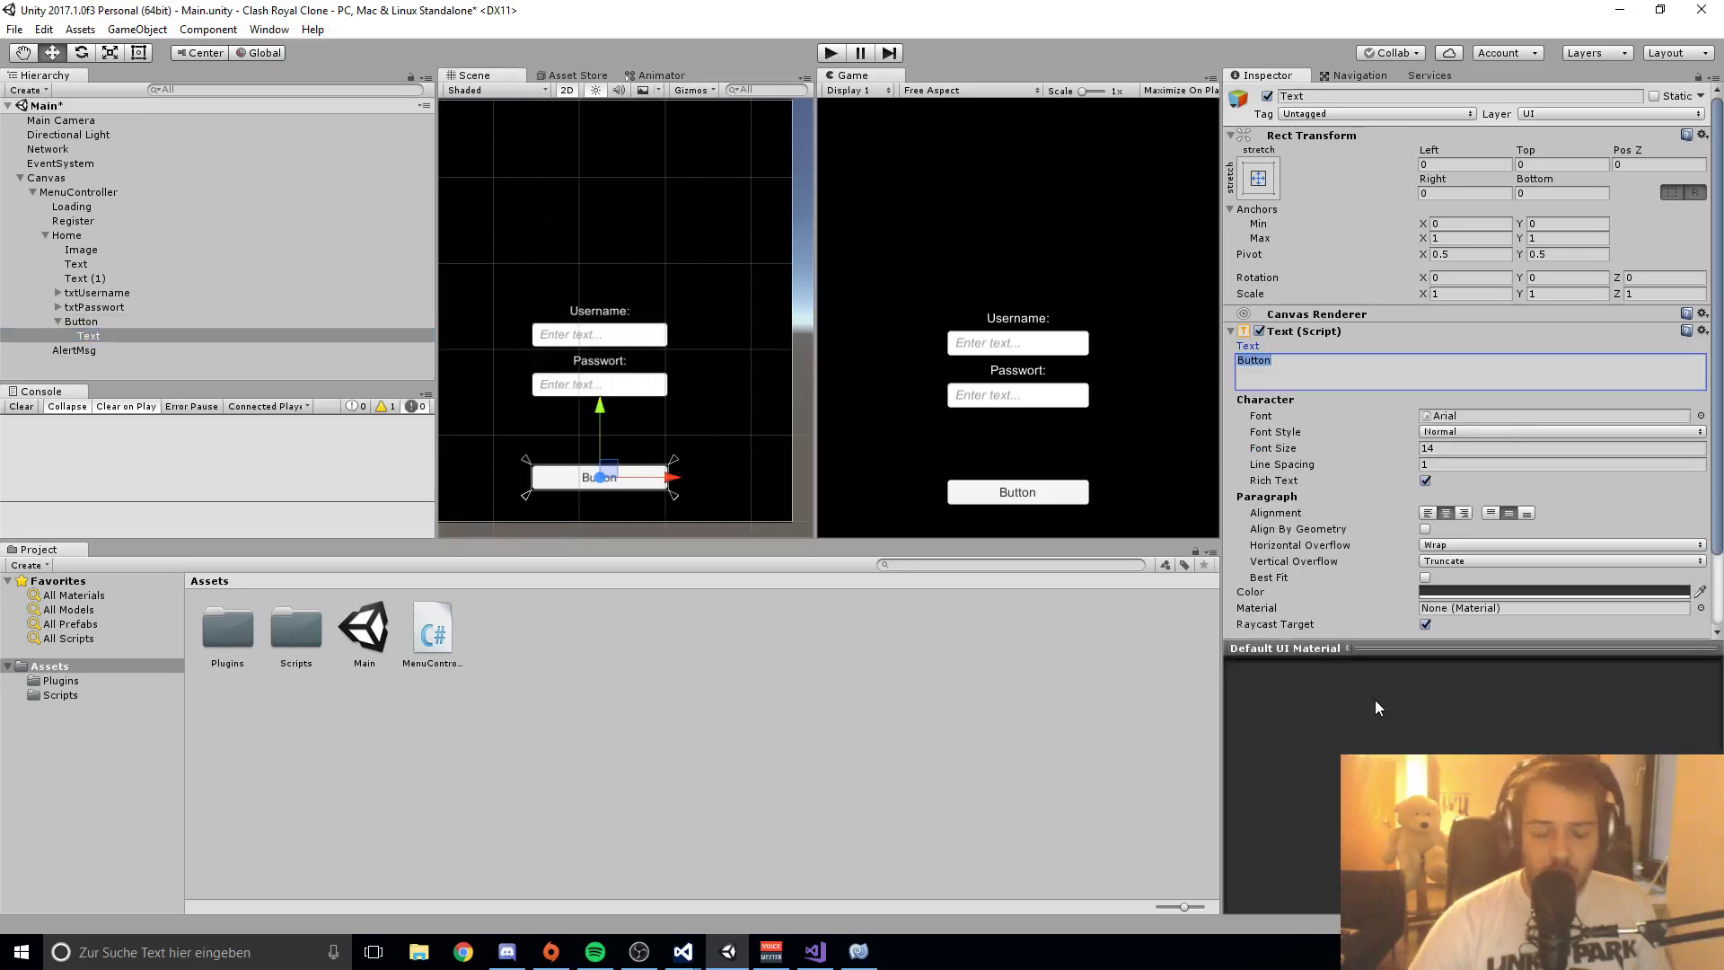
{"action": "type", "text": "Login"}
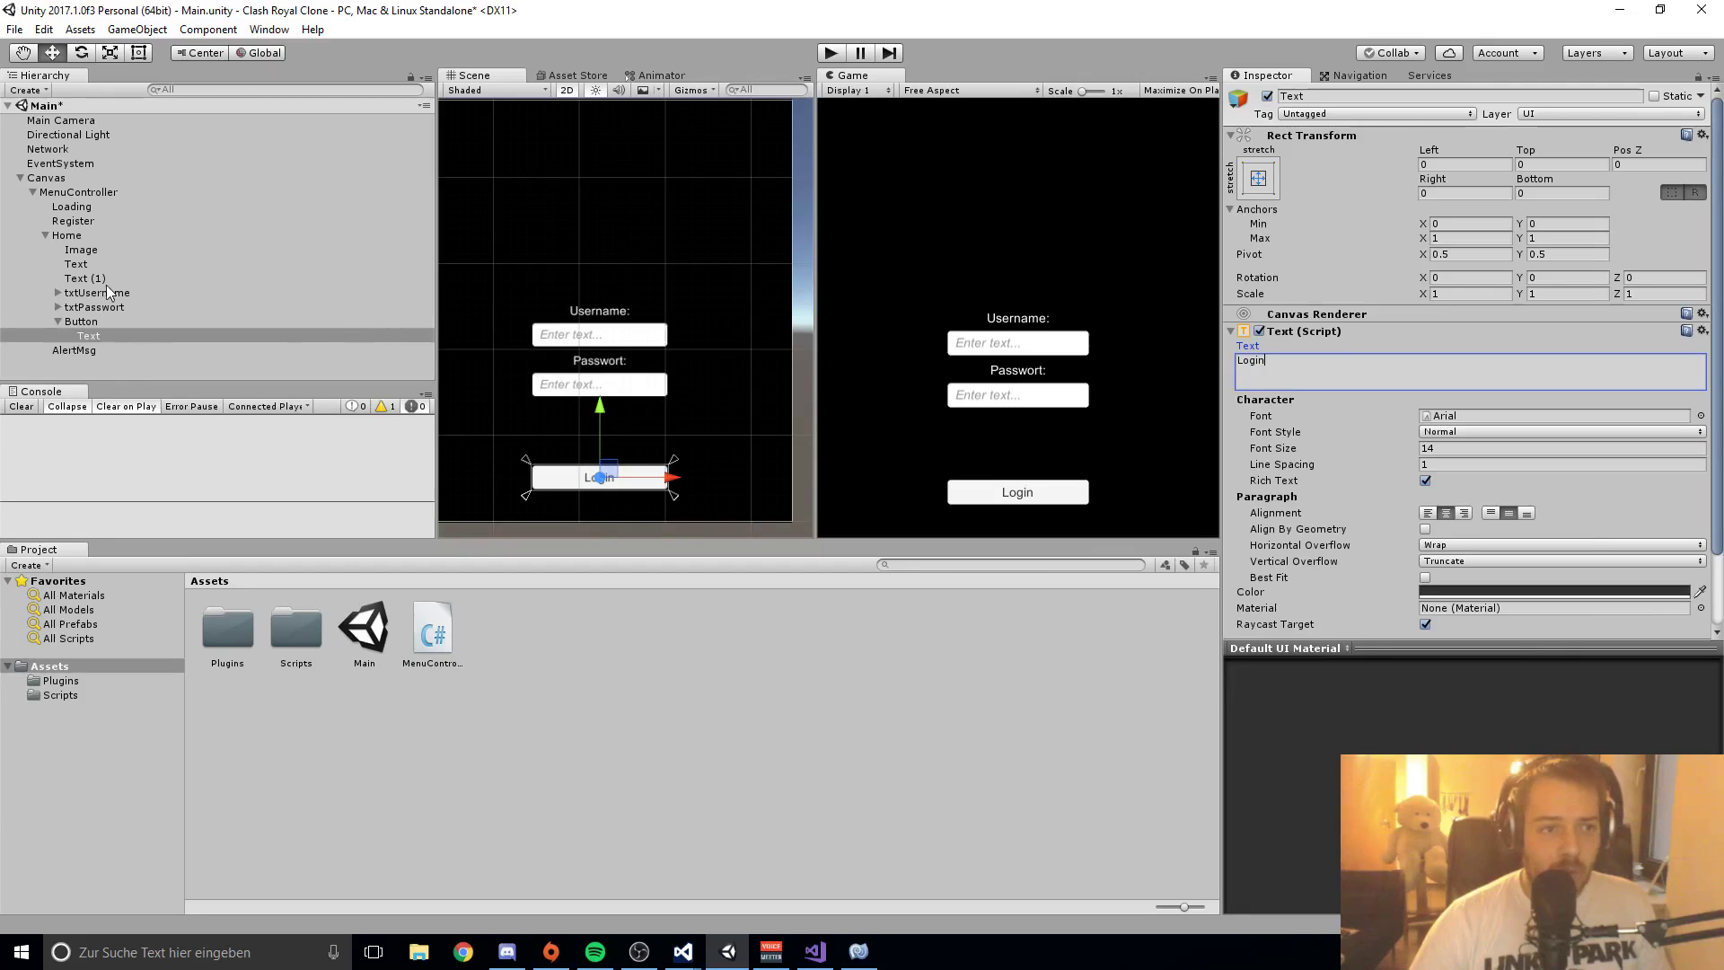
Step: Rename the button object btnLogin
{"action": "left_click", "coordinate": [77, 321]}
{"action": "key", "text": "F2"}
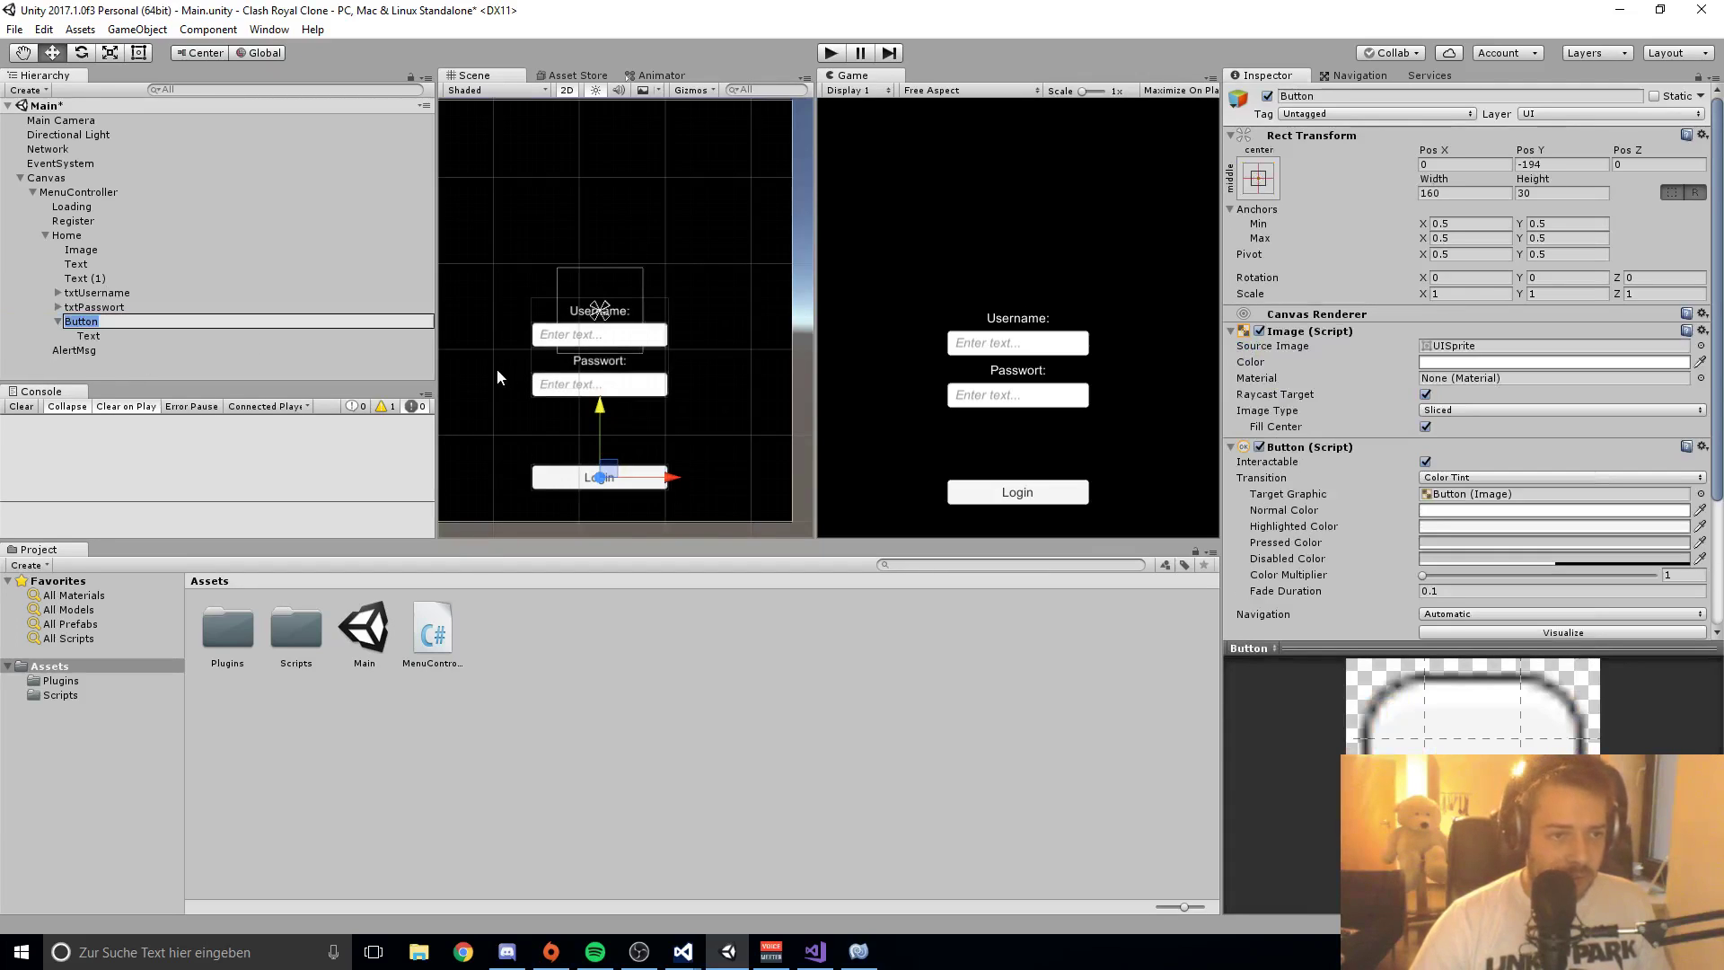
{"action": "type", "text": "btnLogin"}
{"action": "key", "text": "Return"}
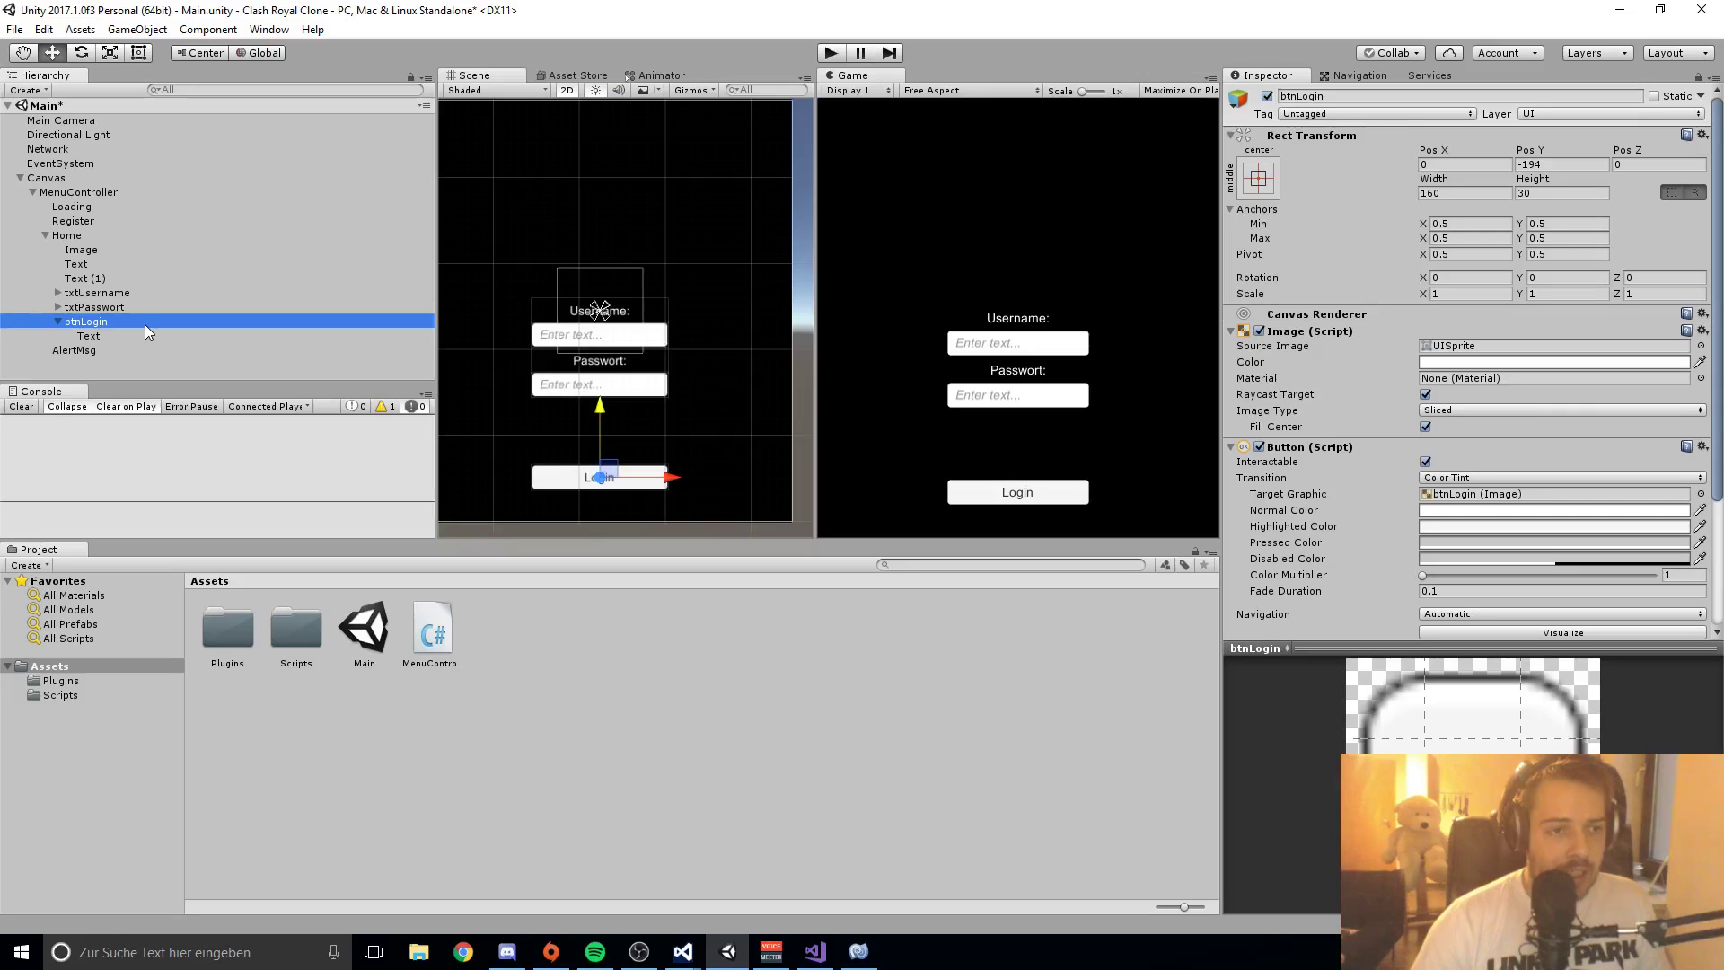
Step: Duplicate btnLogin and name the copy btnRegister
{"action": "key", "text": "ctrl+d"}
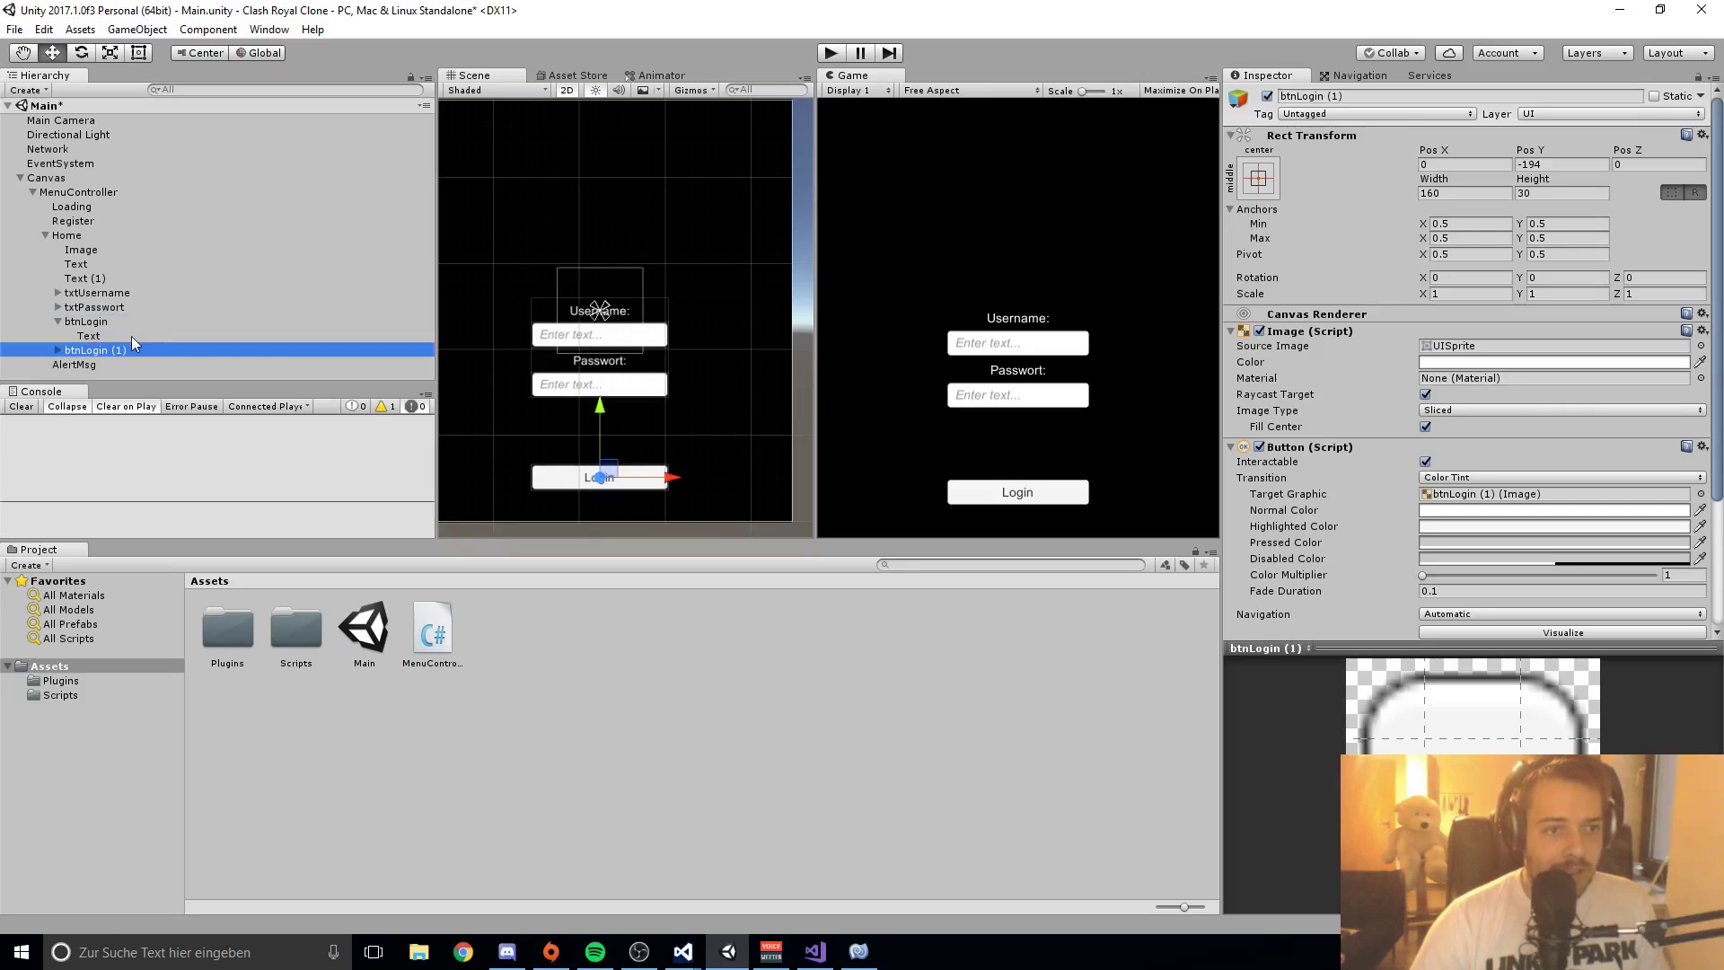
{"action": "key", "text": "F2"}
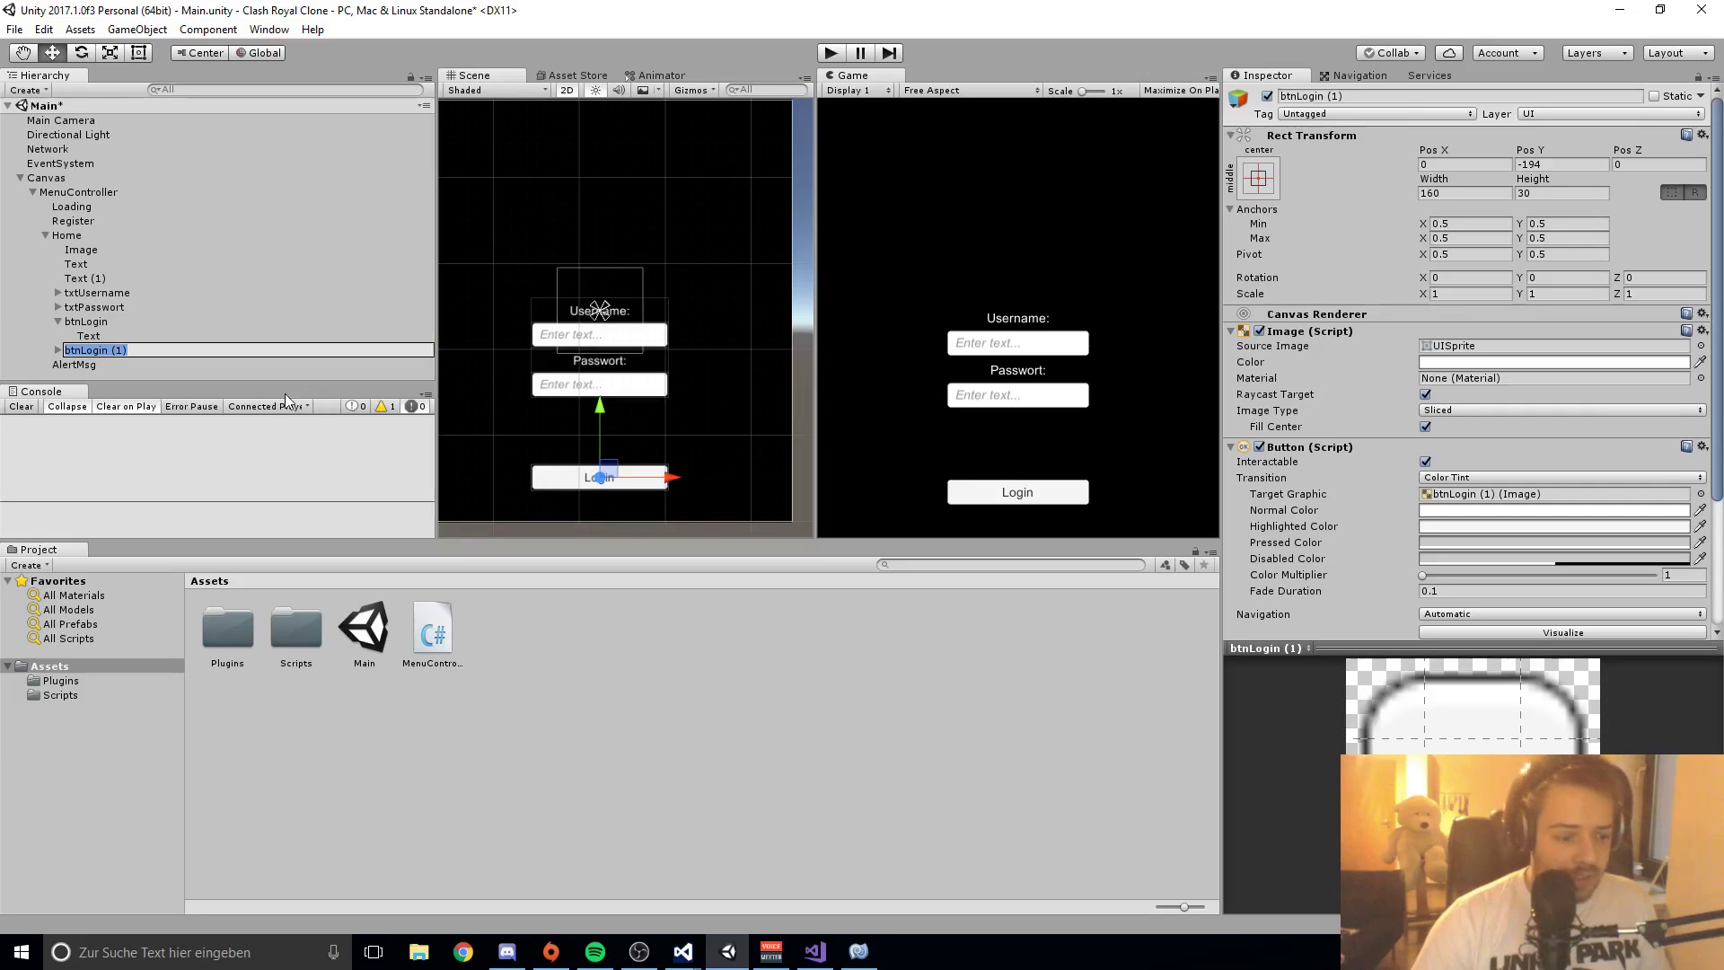
{"action": "type", "text": "btnRegister"}
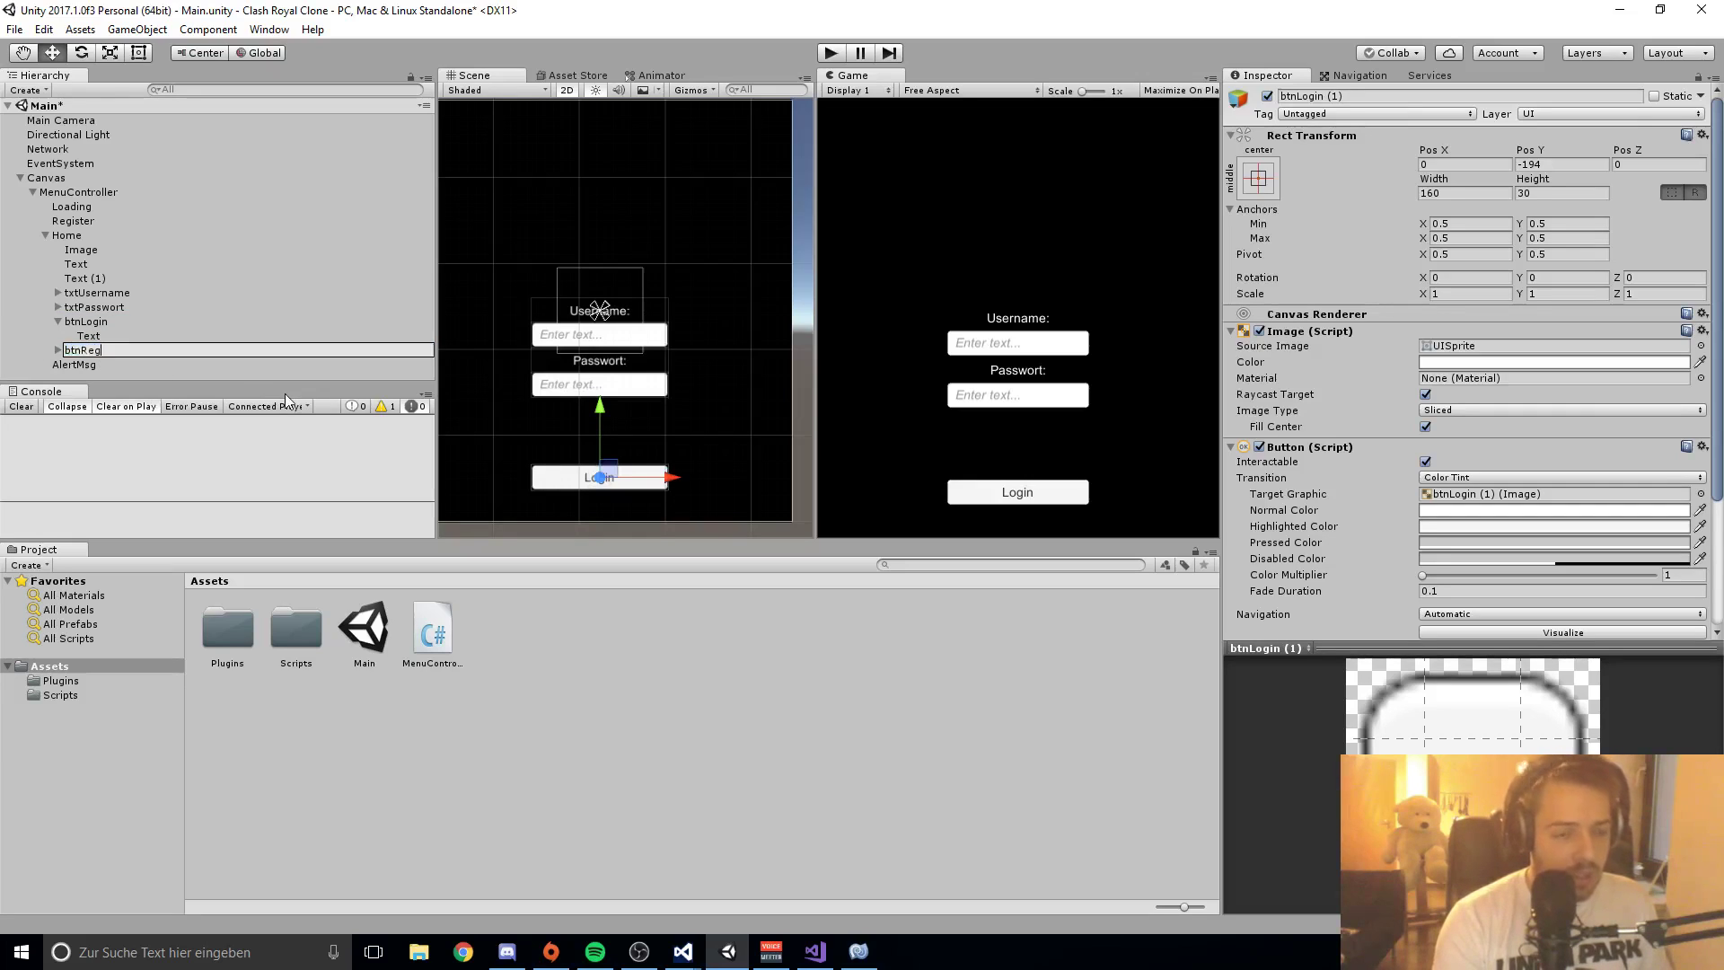
{"action": "key", "text": "Return"}
Step: Move btnRegister down and right to Pos X 137, Pos Y -228
{"action": "scroll", "coordinate": [681, 358], "scroll_direction": "down", "scroll_amount": 3}
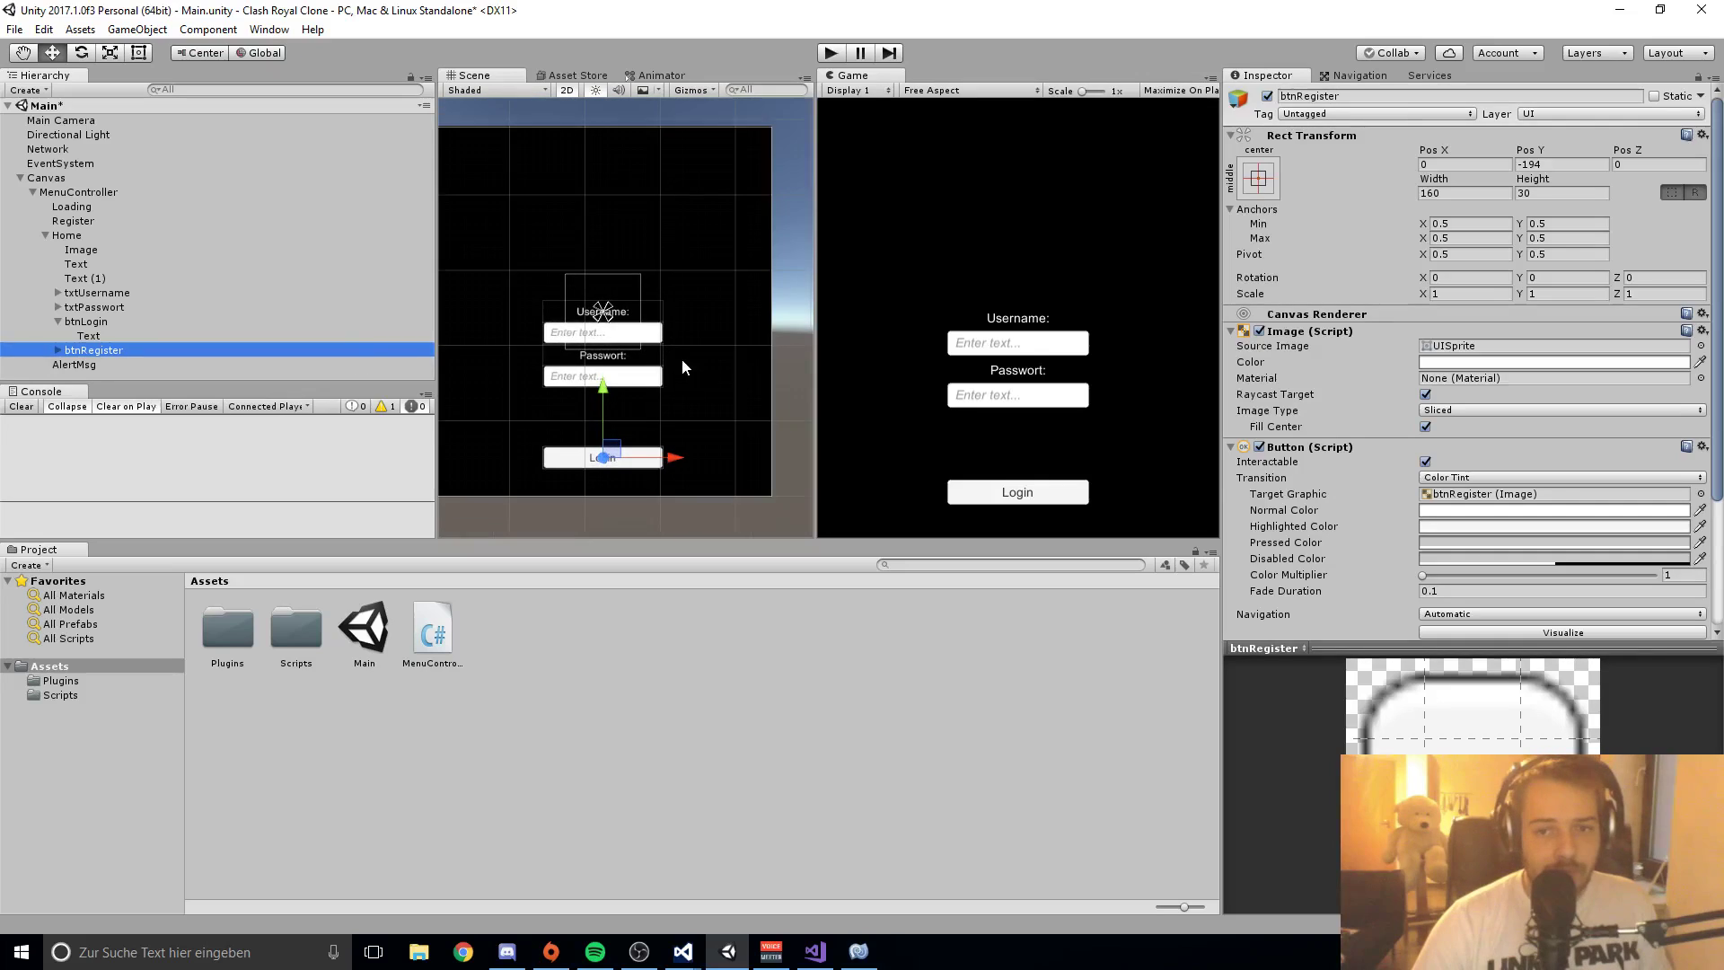
{"action": "left_click", "coordinate": [682, 449]}
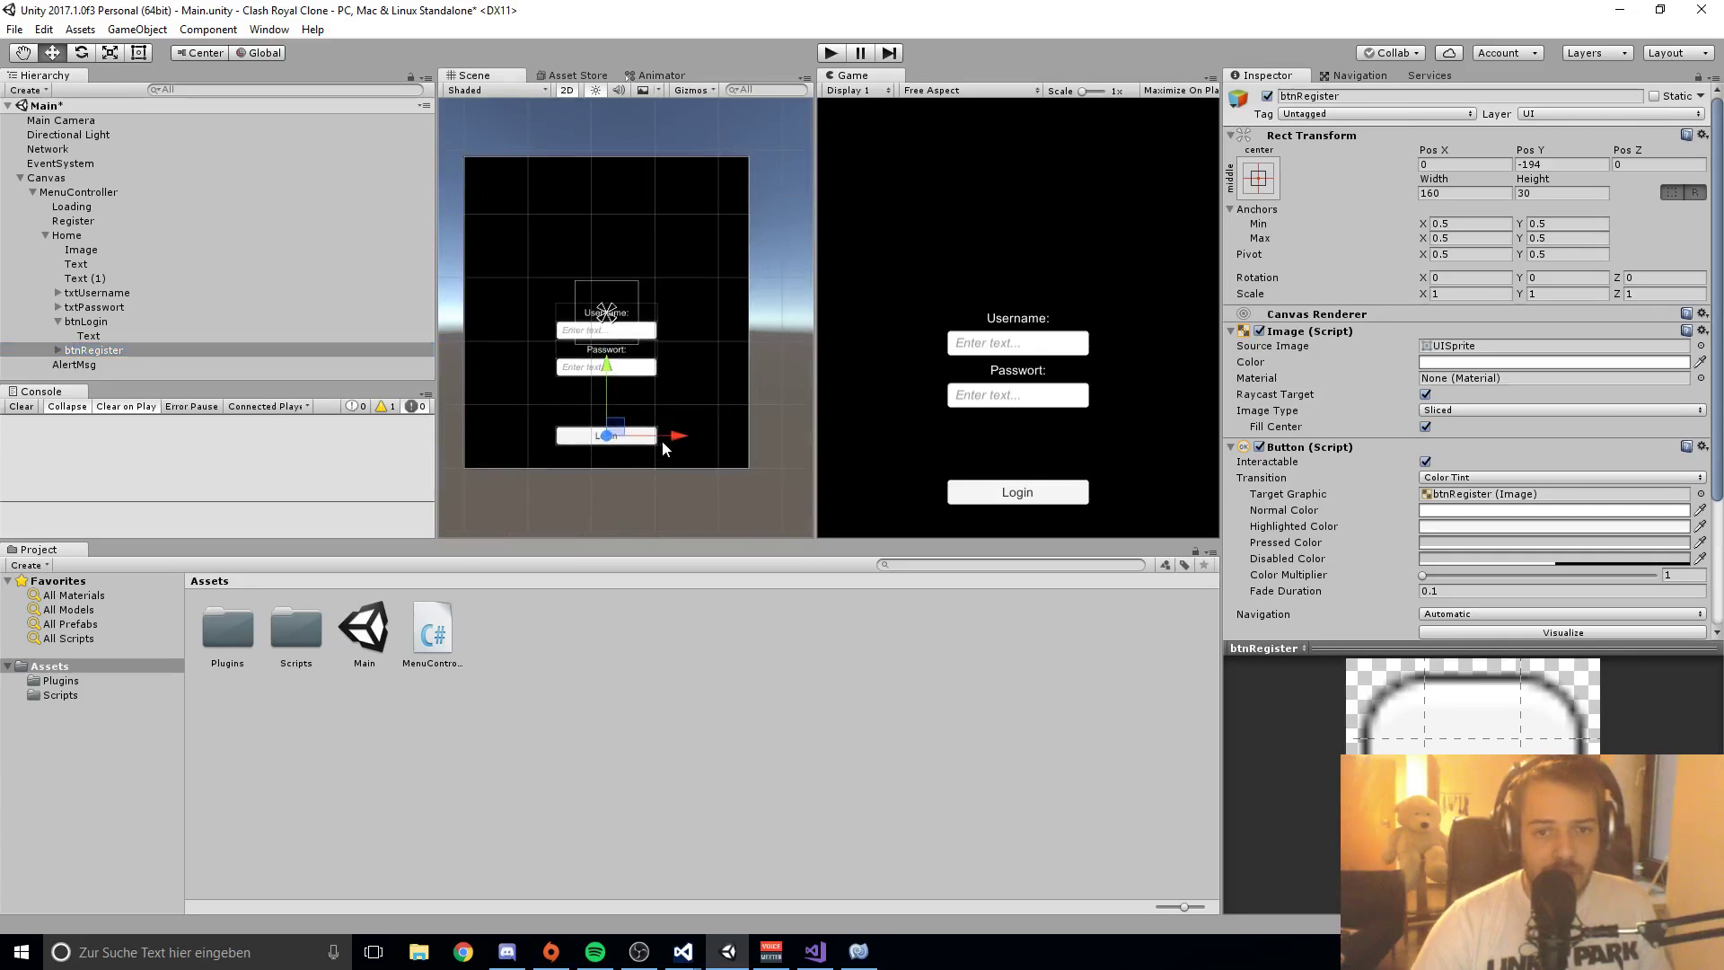
{"action": "left_click", "coordinate": [101, 350]}
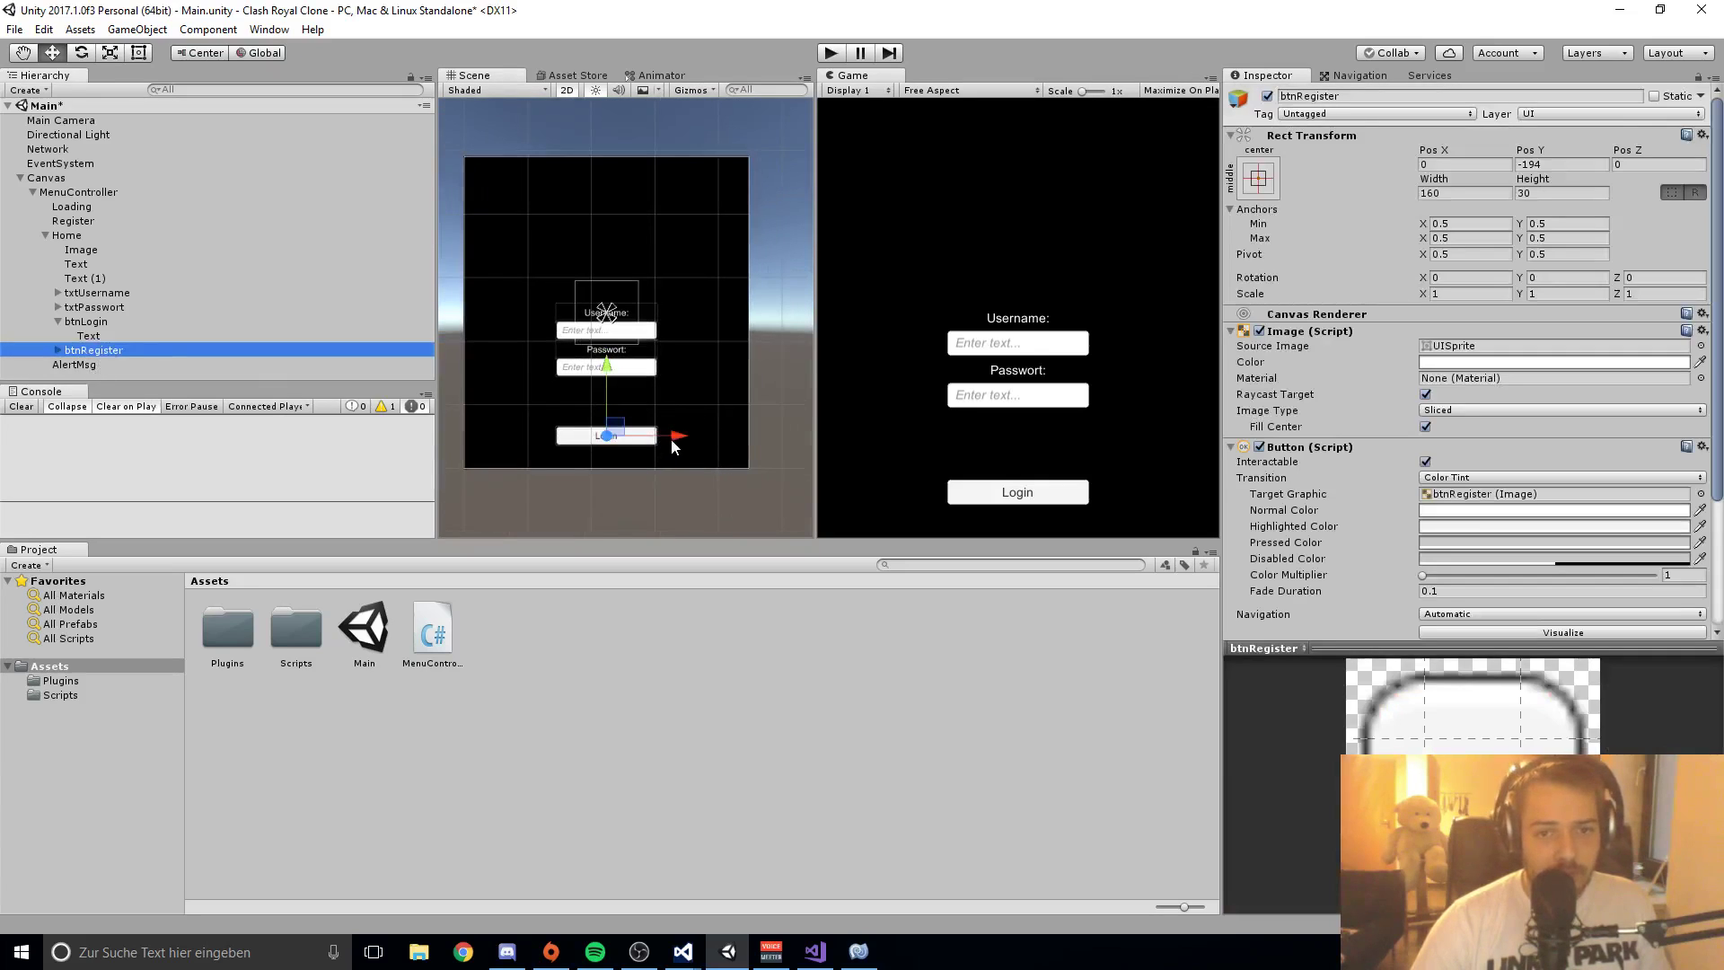
{"action": "left_click_drag", "start_coordinate": [673, 435], "coordinate": [761, 452]}
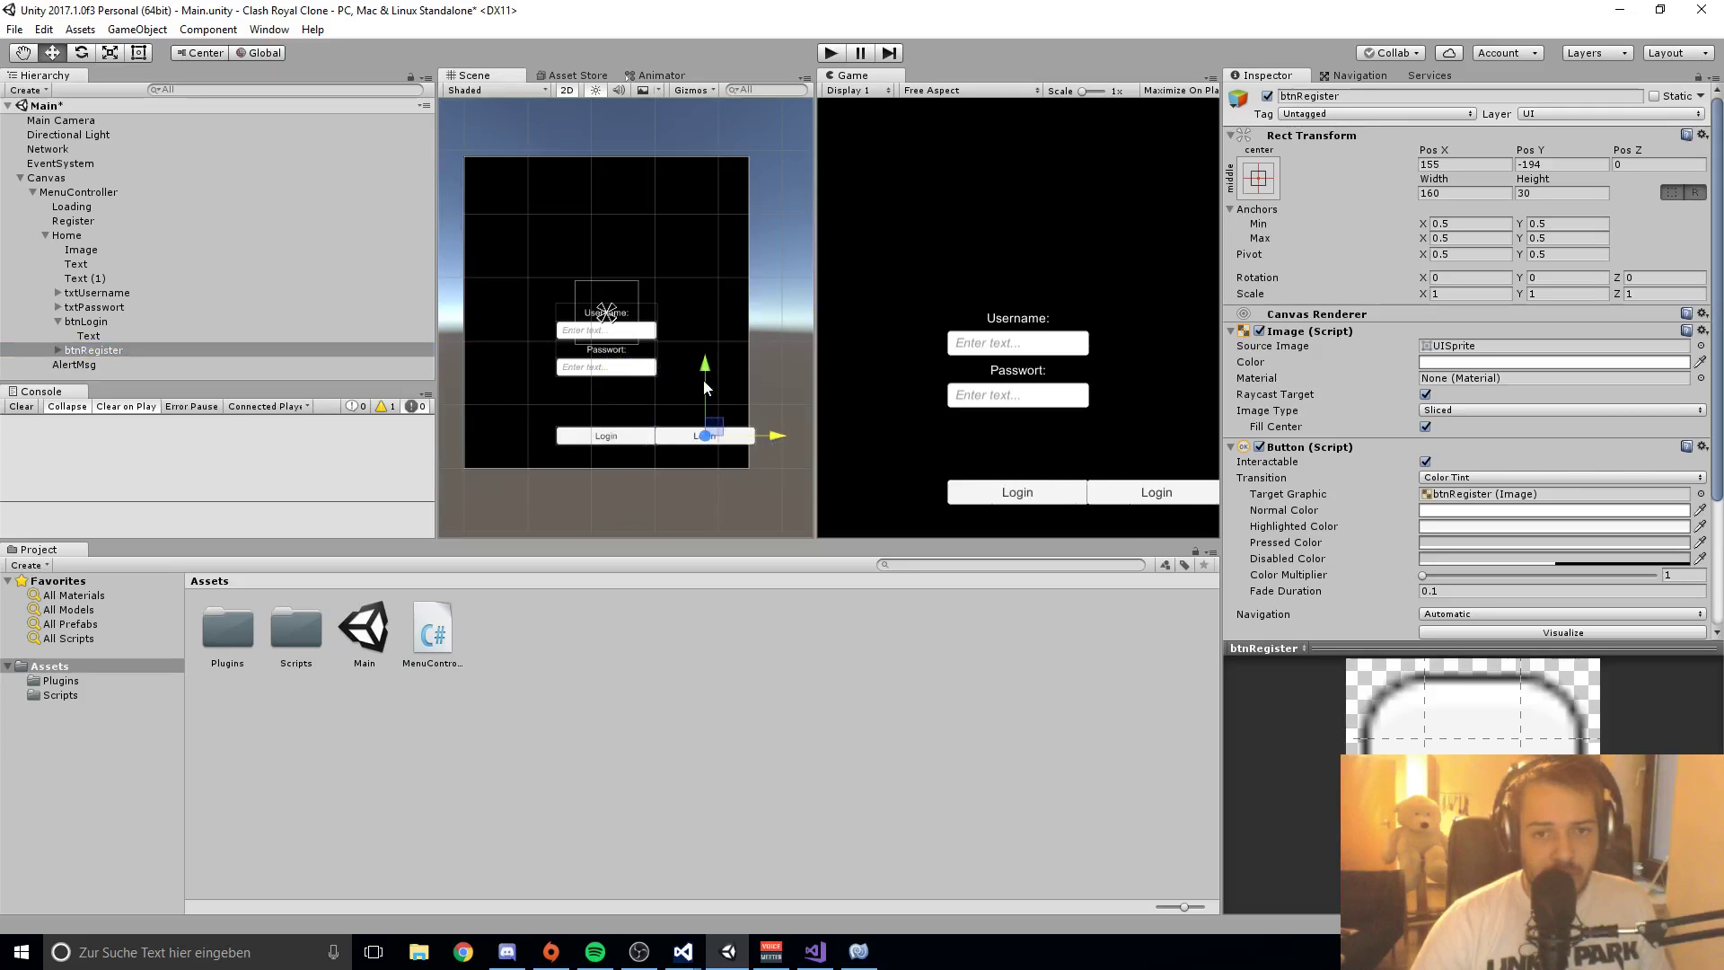
{"action": "left_click_drag", "start_coordinate": [704, 384], "coordinate": [706, 403]}
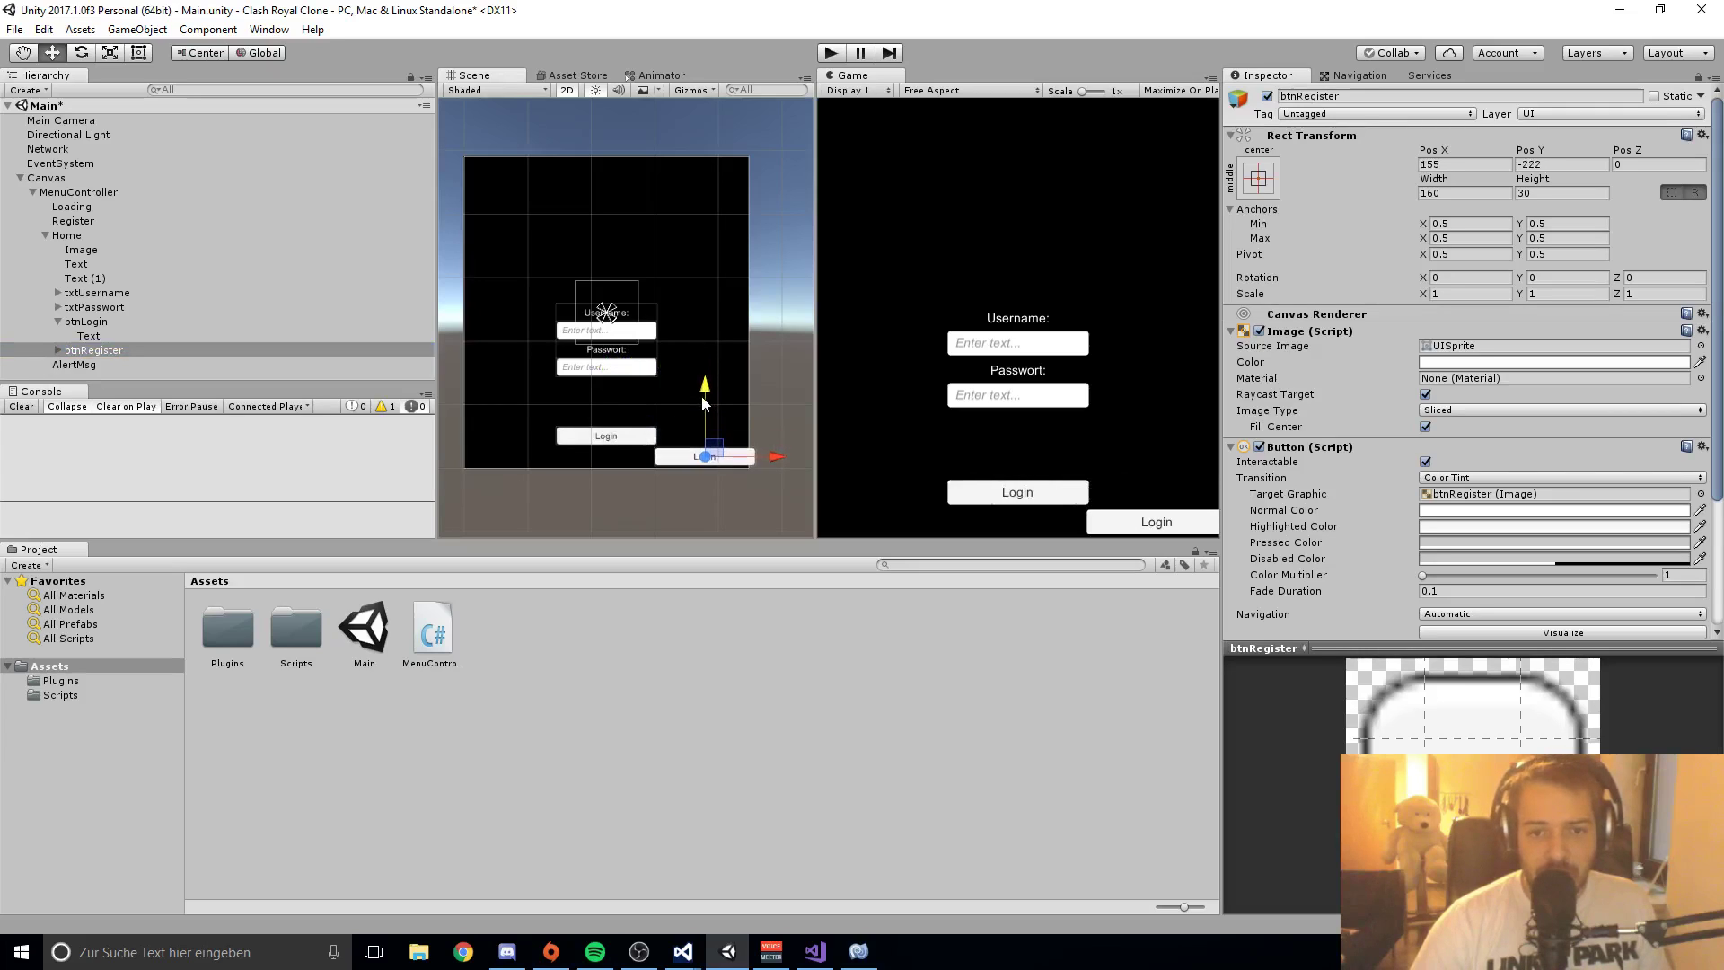
{"action": "left_click_drag", "start_coordinate": [772, 457], "coordinate": [760, 458]}
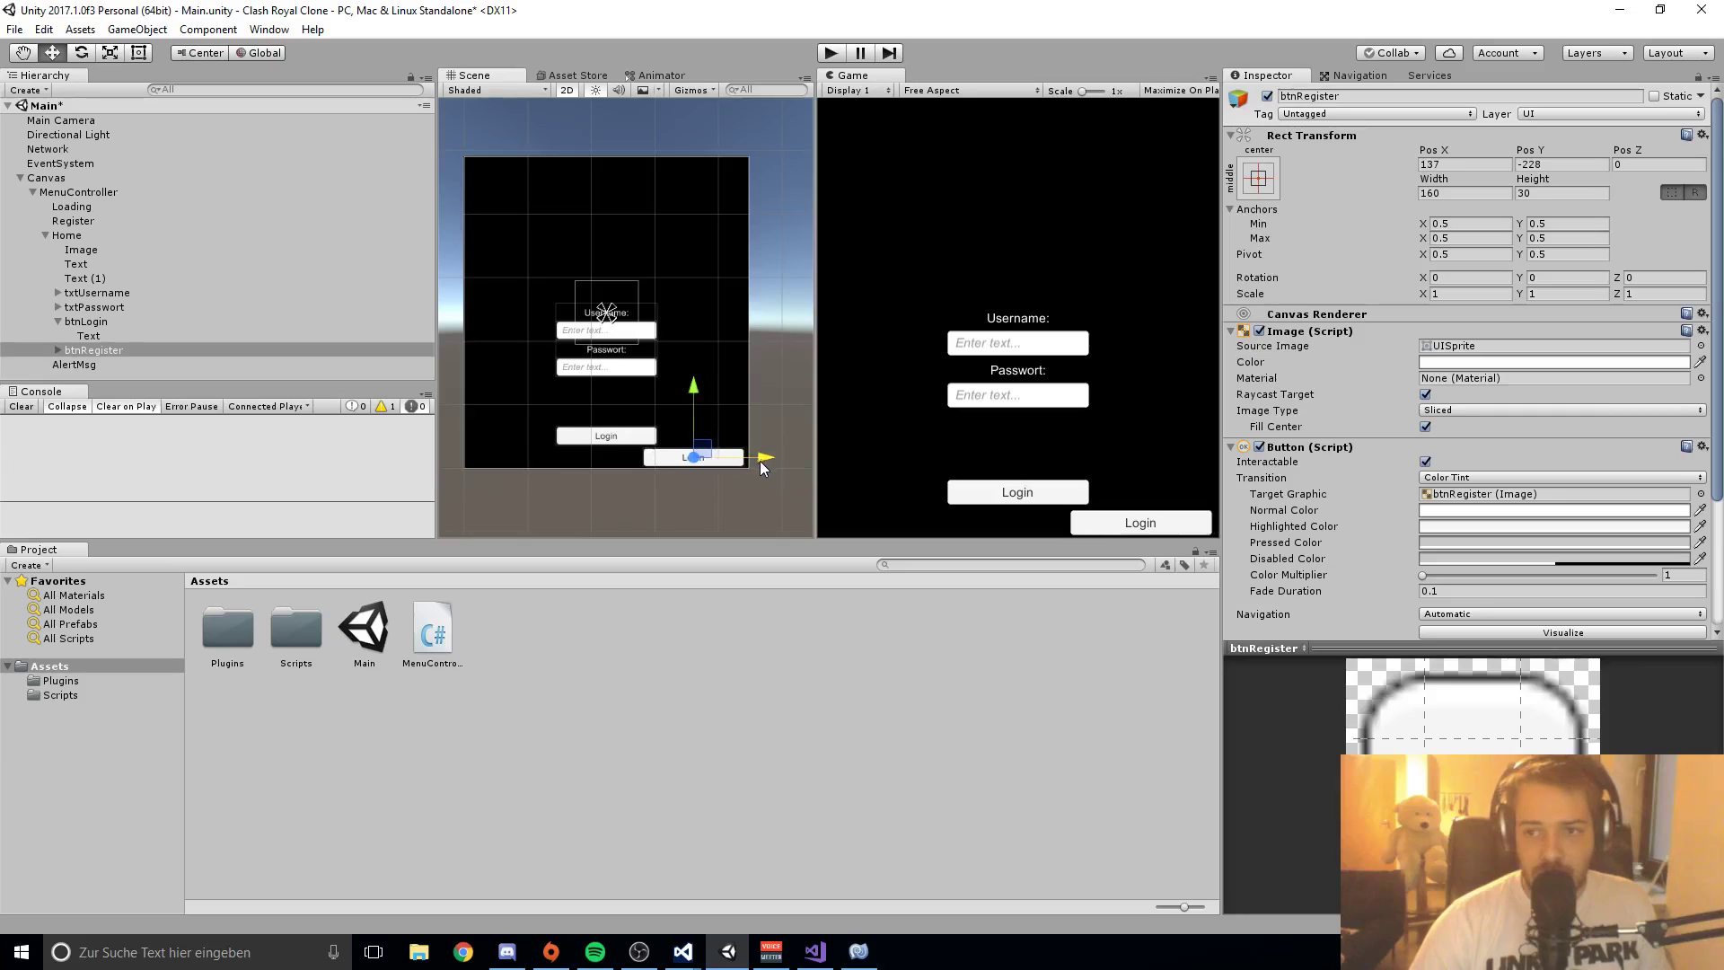
Step: Check btnRegister's source image options, then change its label text to 'Register'
{"action": "left_click", "coordinate": [1699, 346]}
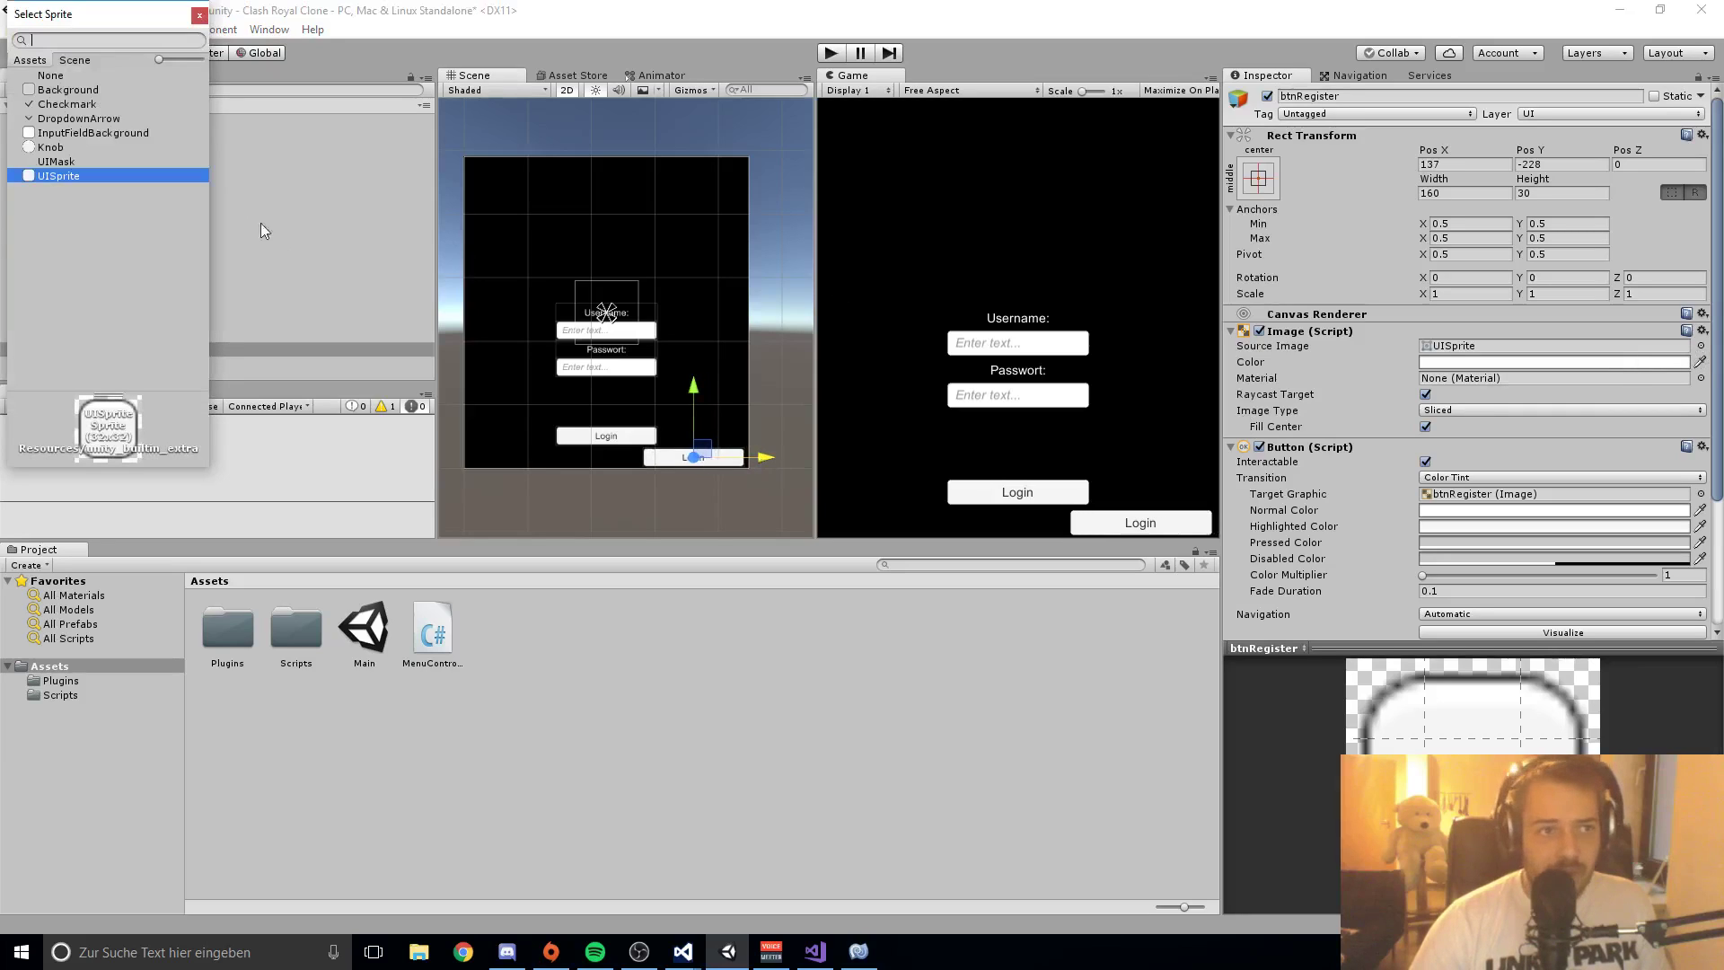
{"action": "left_click", "coordinate": [54, 77]}
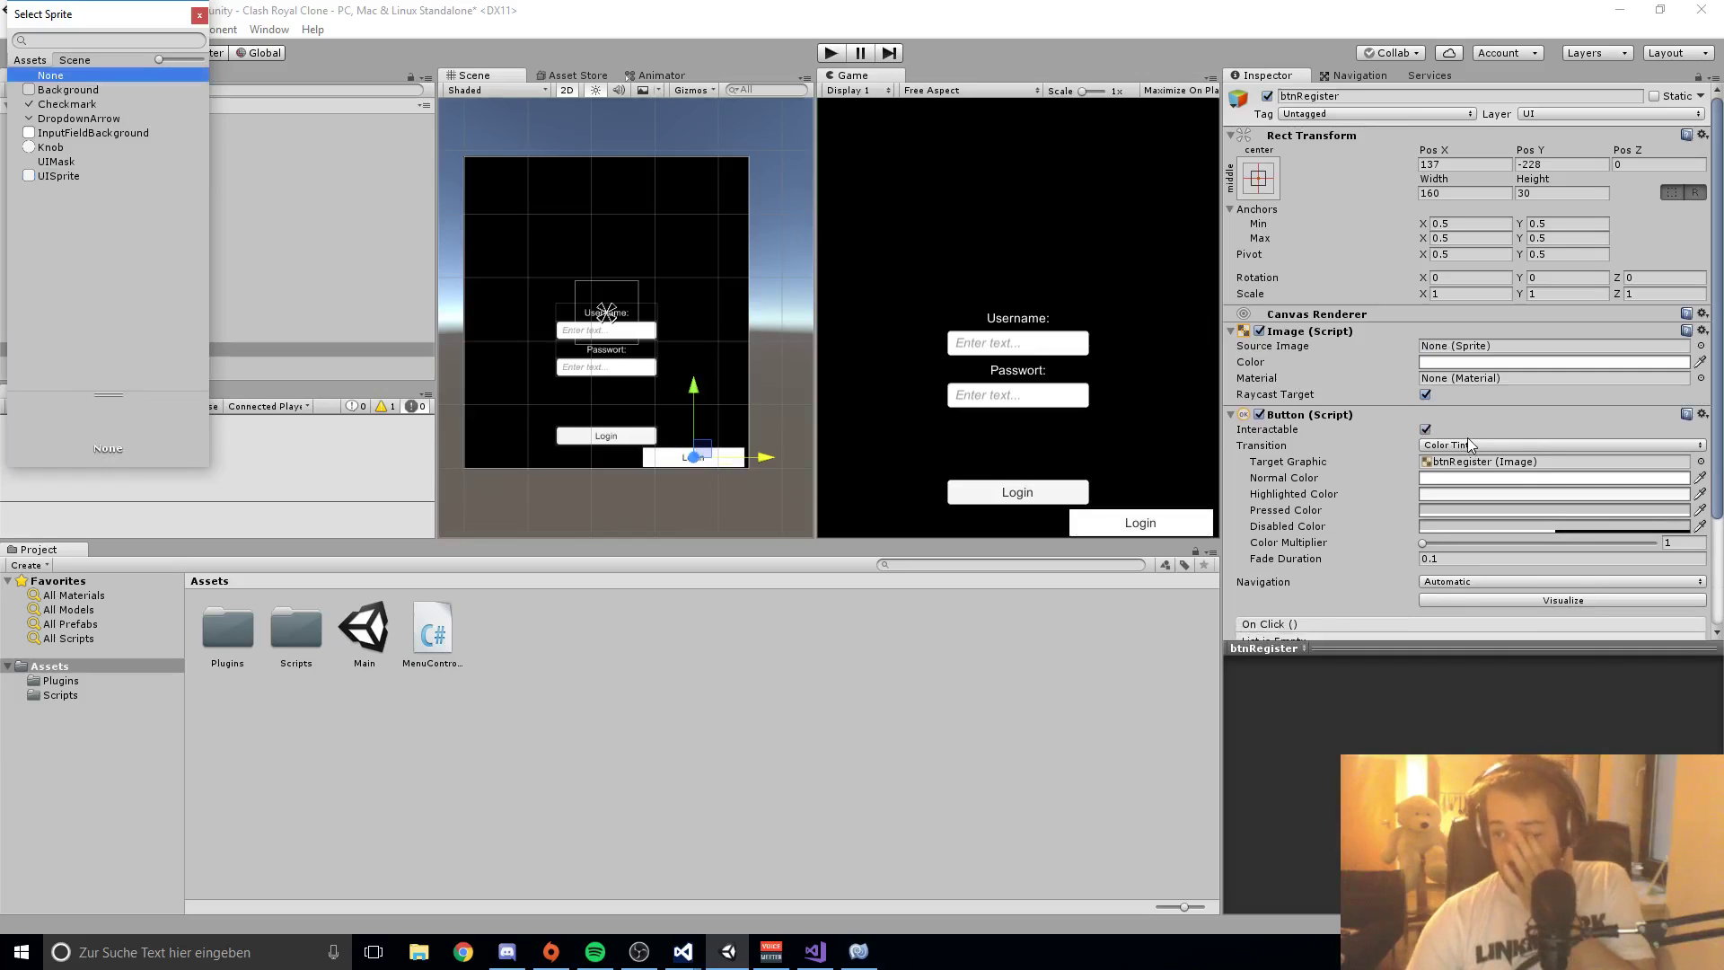
{"action": "scroll", "coordinate": [1468, 438], "scroll_direction": "down", "scroll_amount": 3}
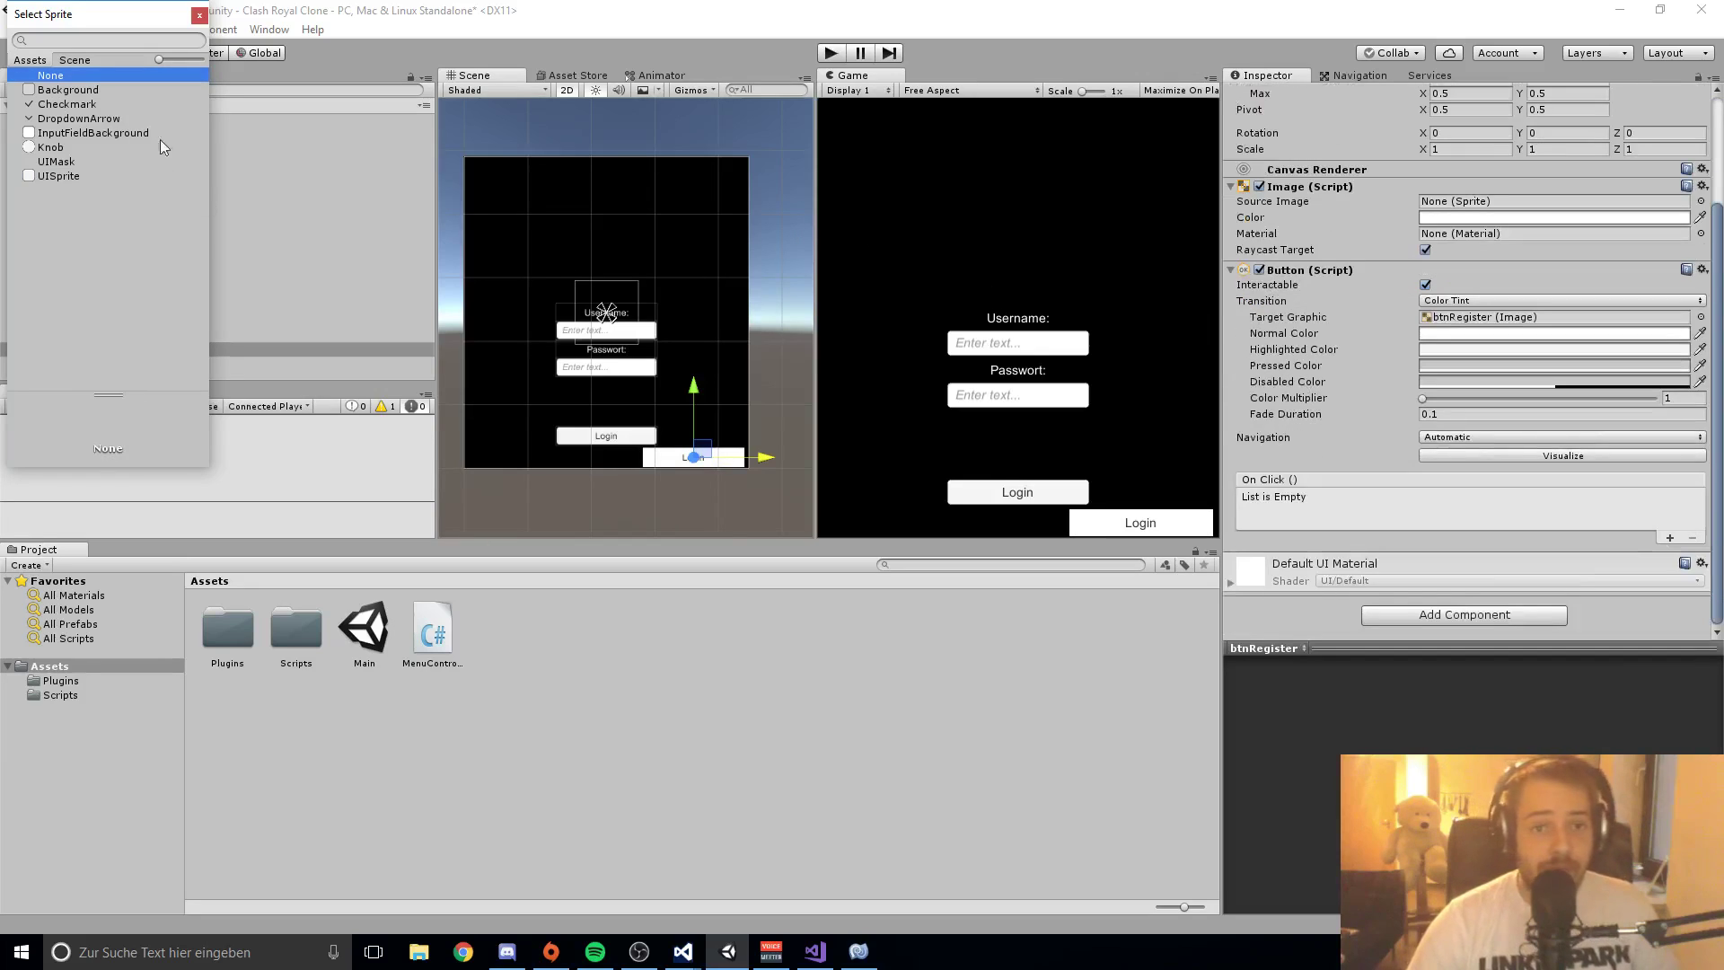
{"action": "left_click", "coordinate": [199, 16]}
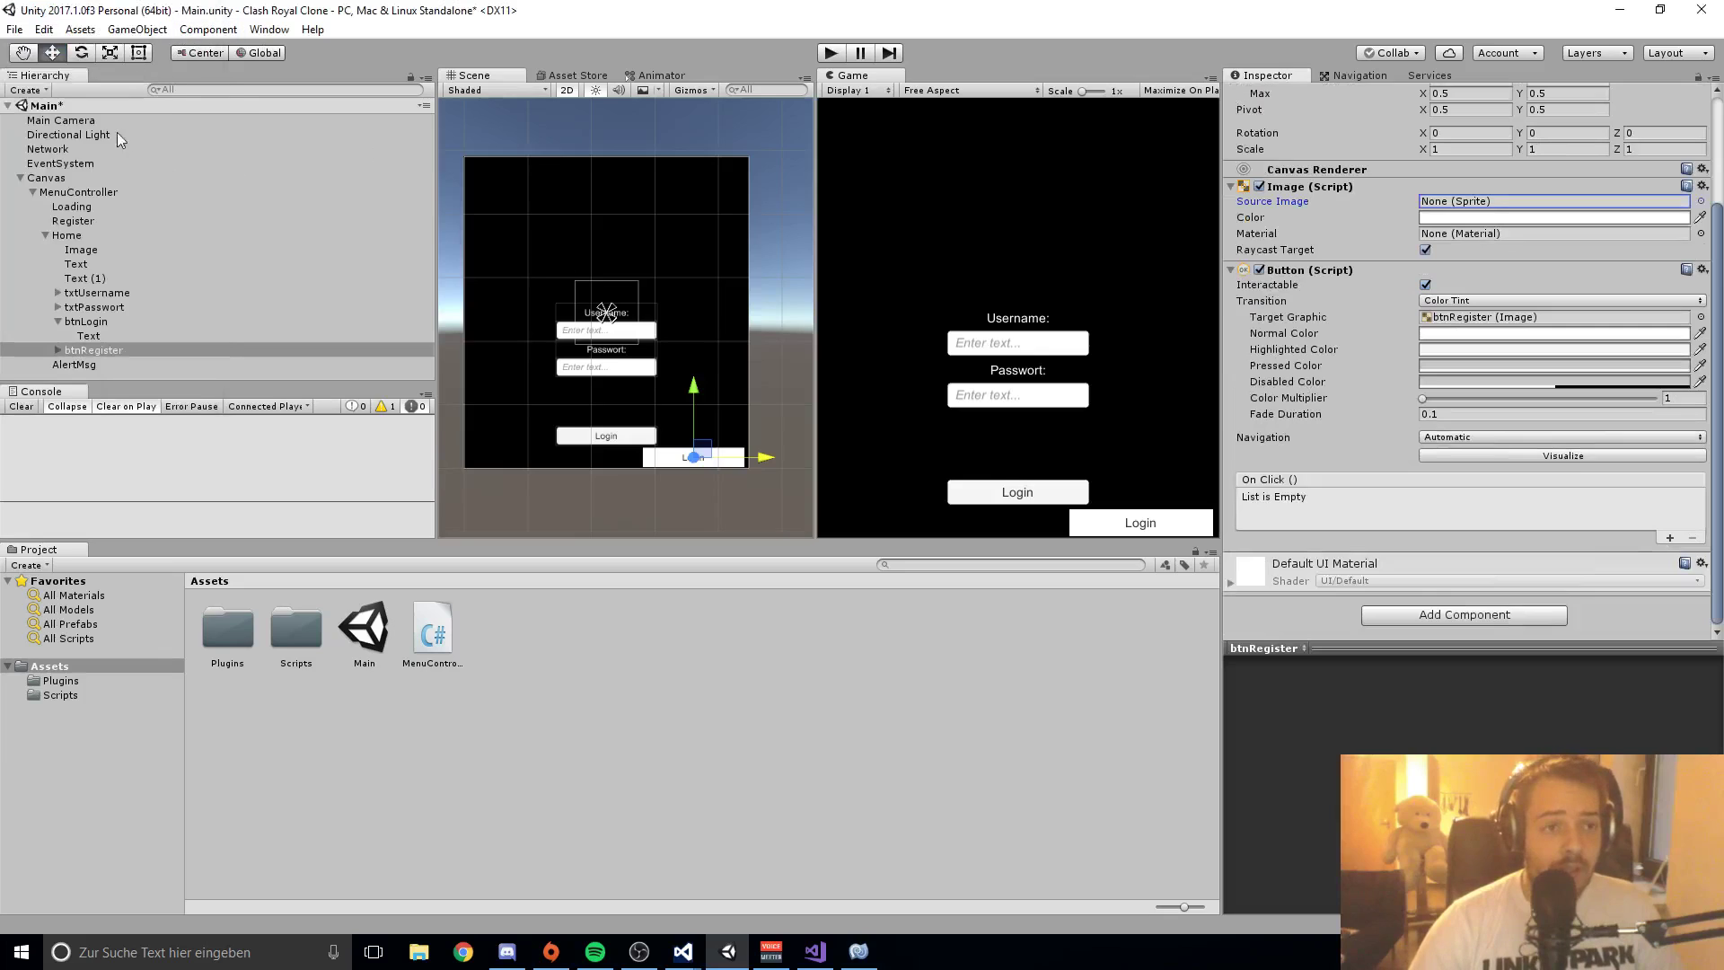
{"action": "left_click", "coordinate": [60, 352]}
{"action": "left_click", "coordinate": [85, 365]}
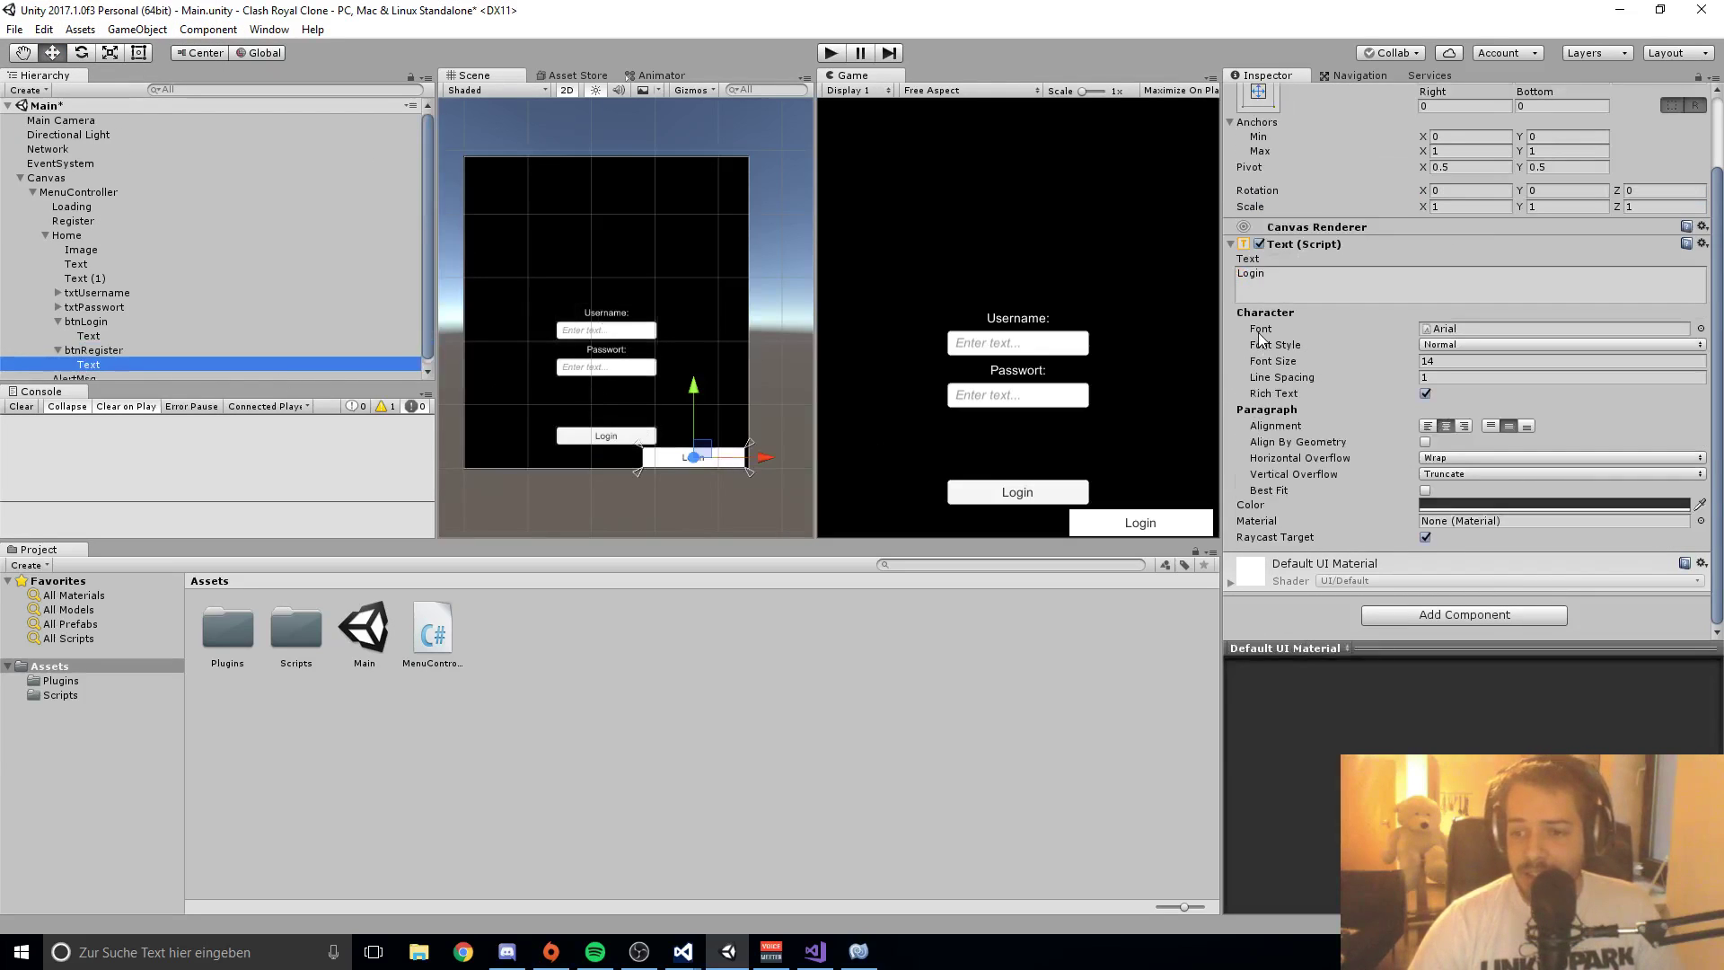
{"action": "left_click", "coordinate": [1303, 276]}
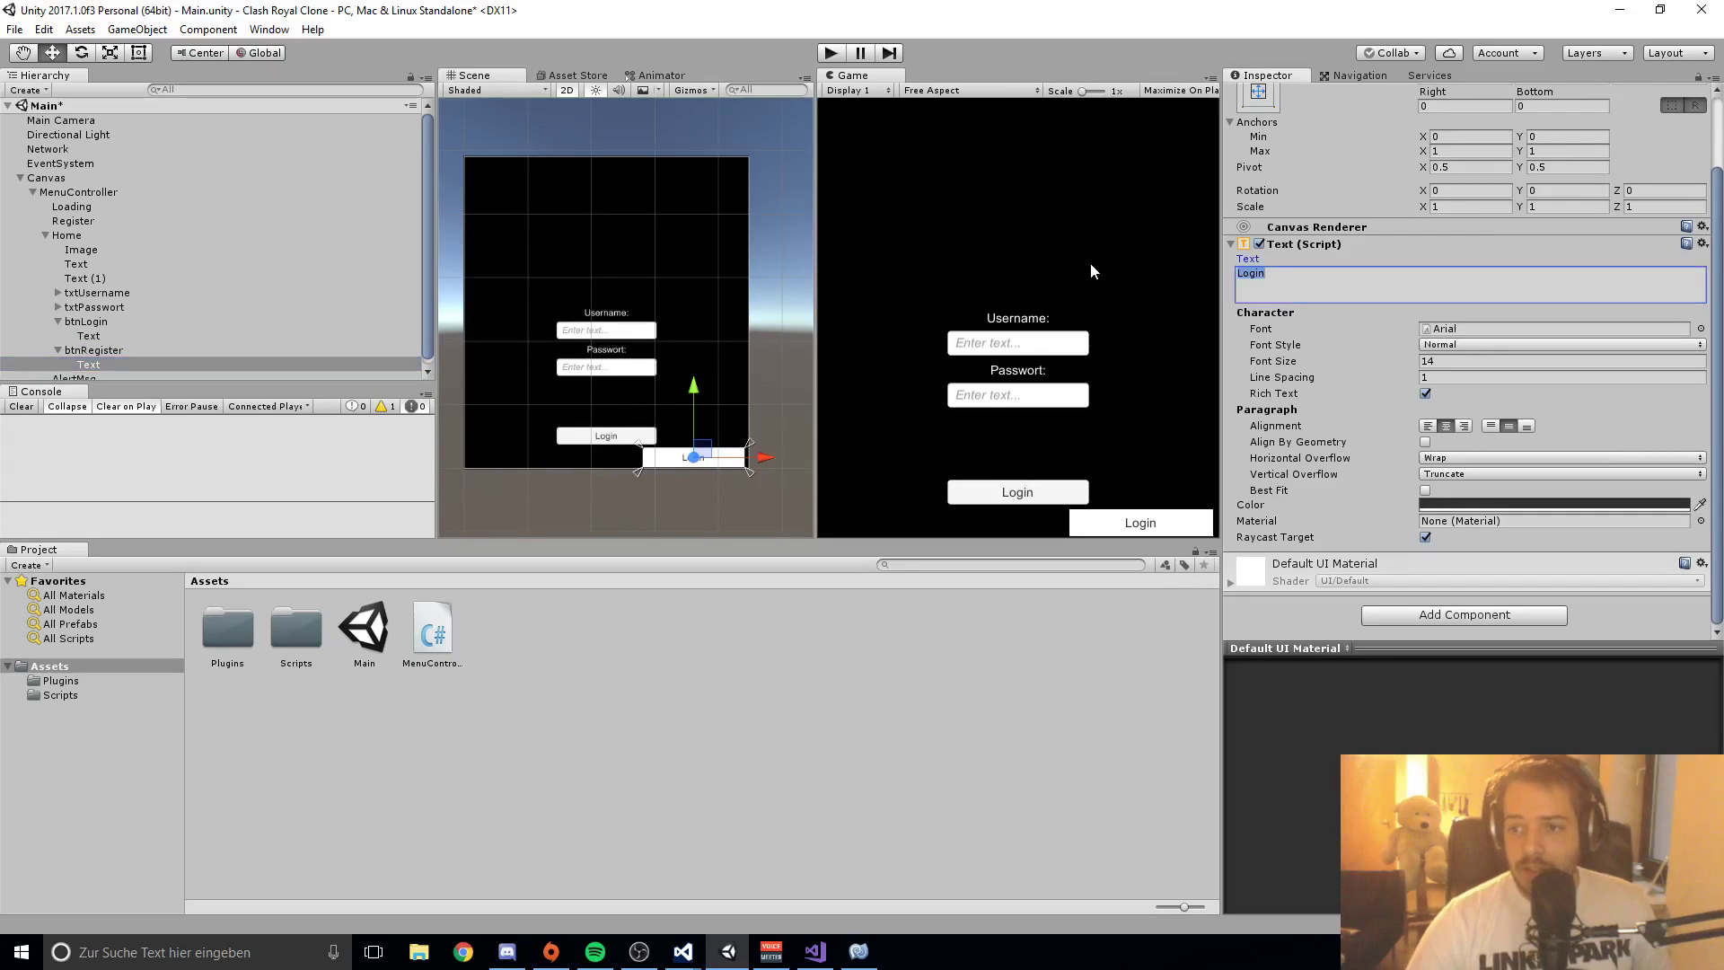
{"action": "type", "text": "Register"}
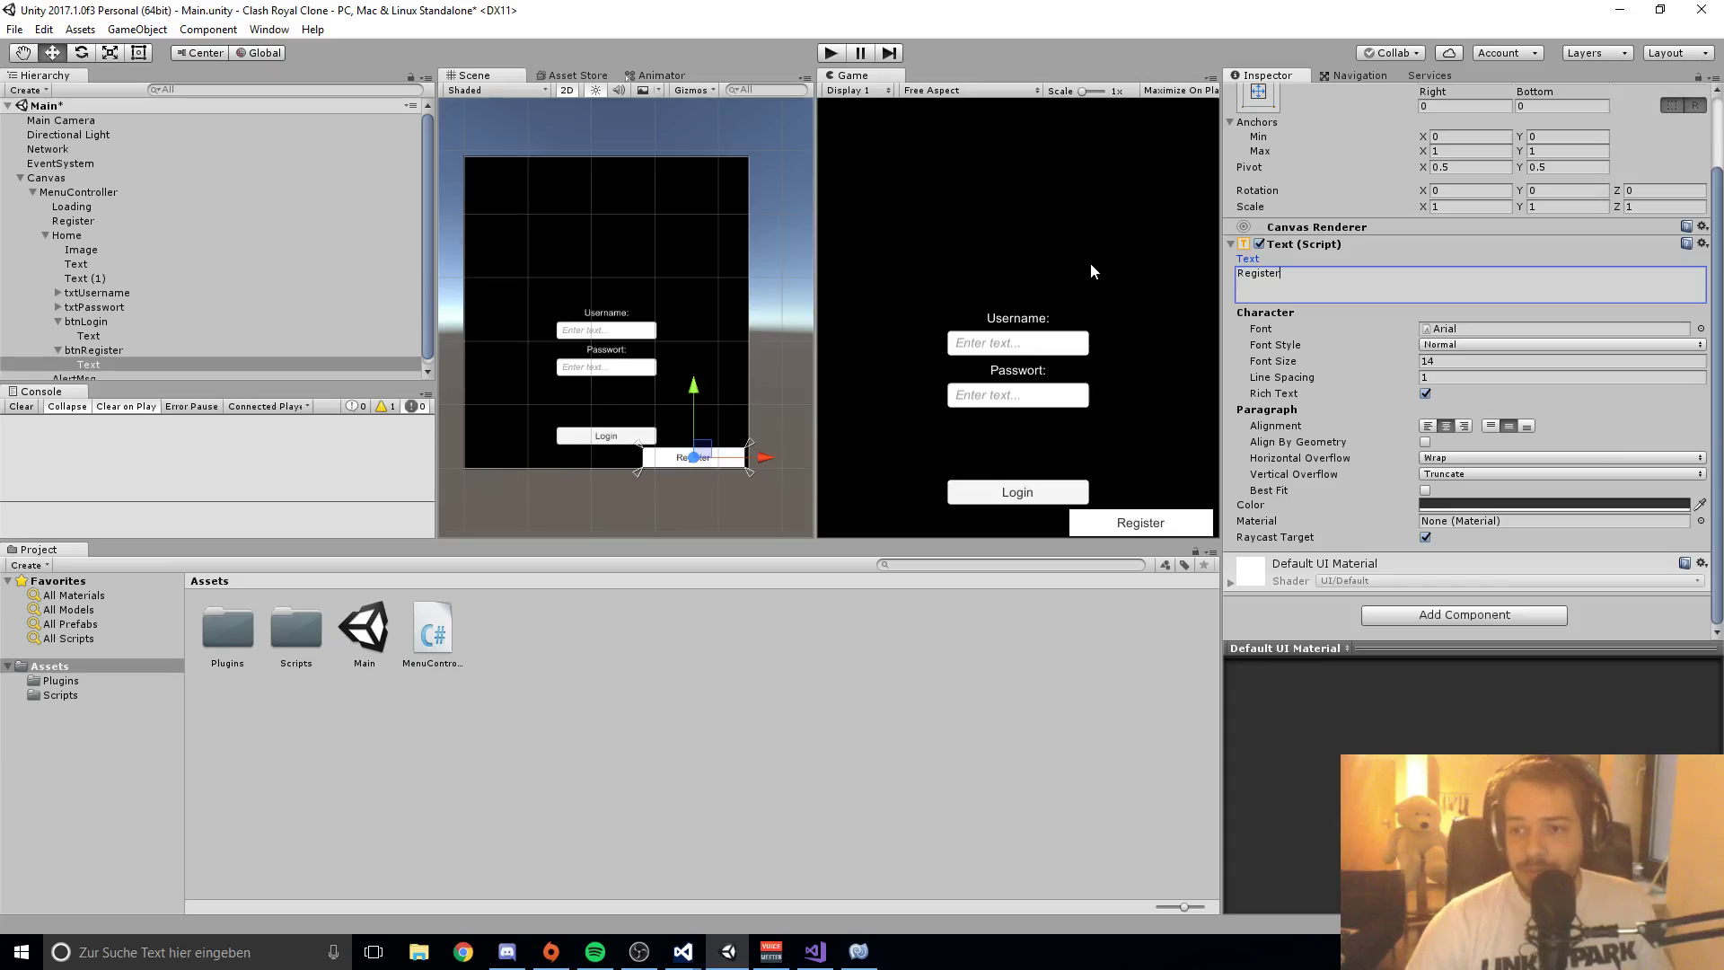
Step: Give btnRegister a black normal colour and white label text, and widen it to 313.3
{"action": "left_click", "coordinate": [94, 350]}
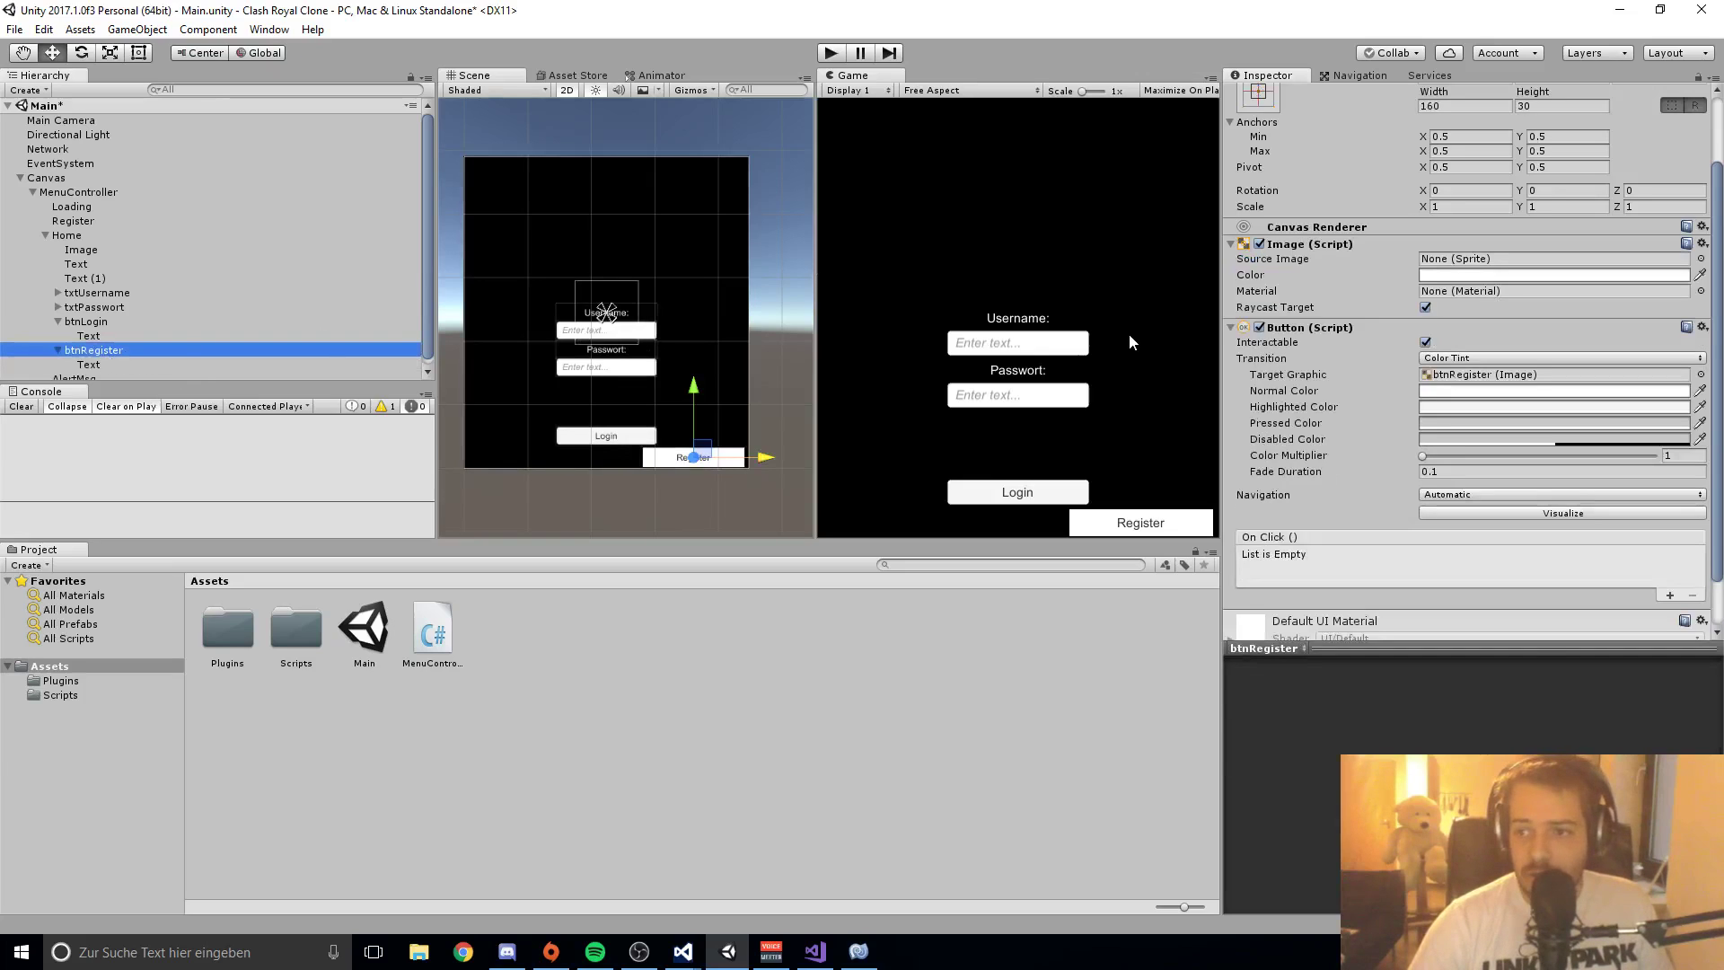
{"action": "left_click", "coordinate": [1445, 395]}
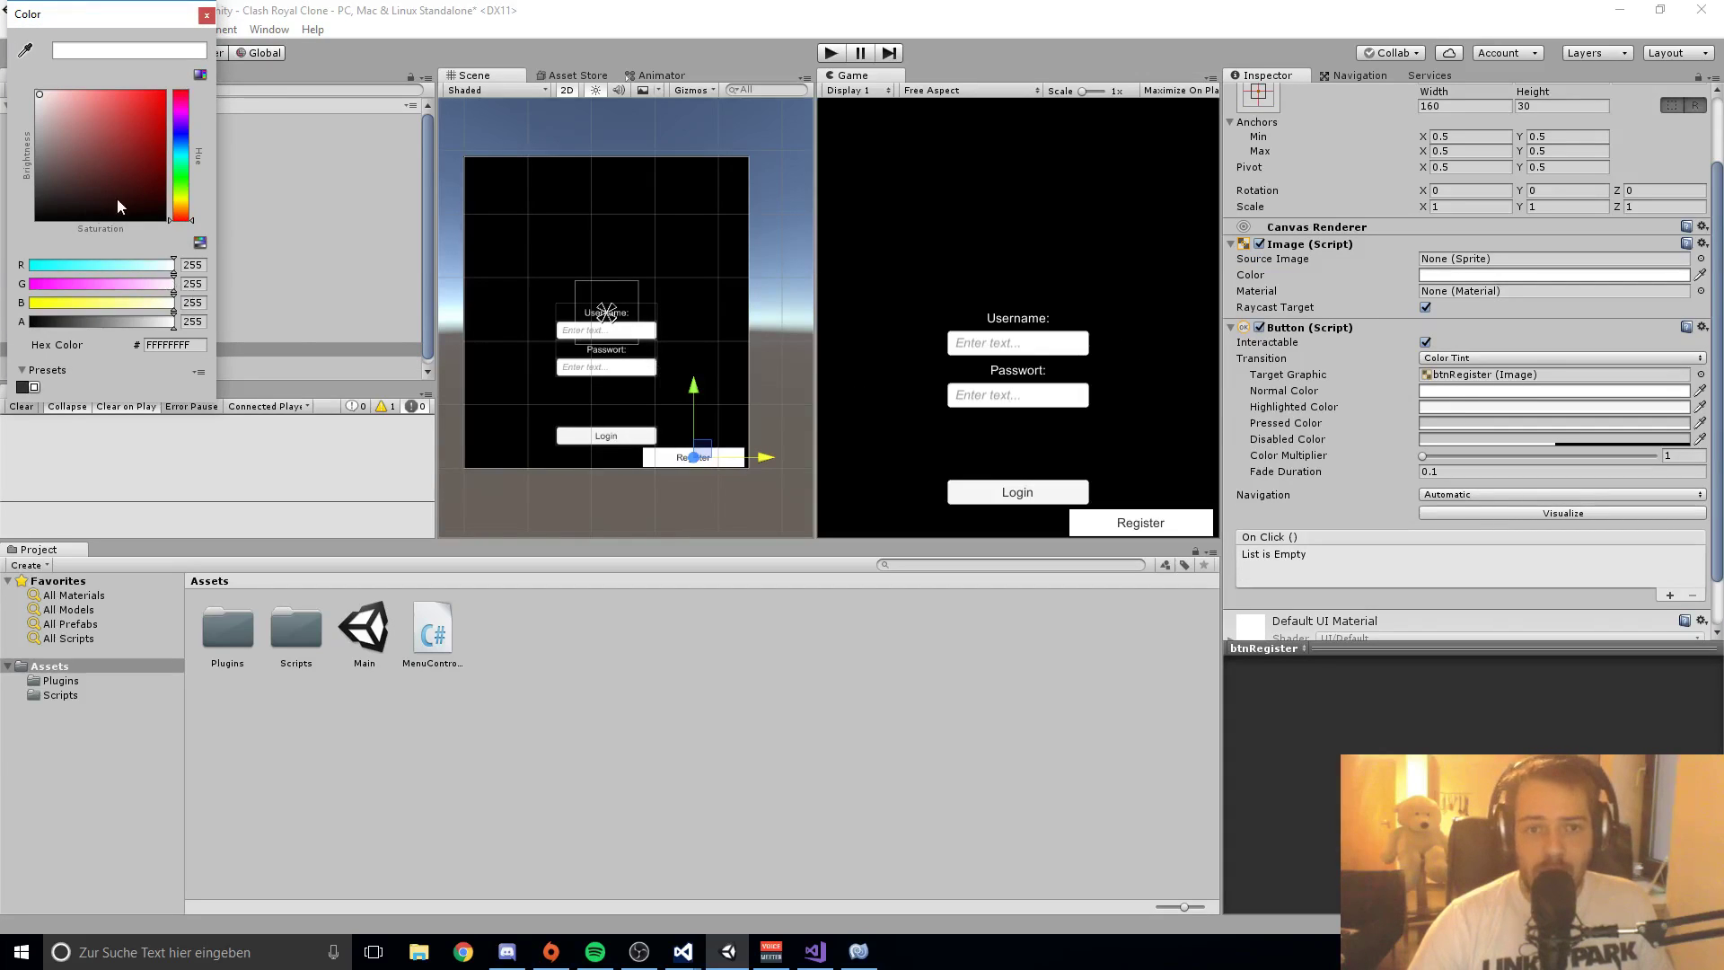
{"action": "left_click_drag", "start_coordinate": [117, 197], "coordinate": [117, 224]}
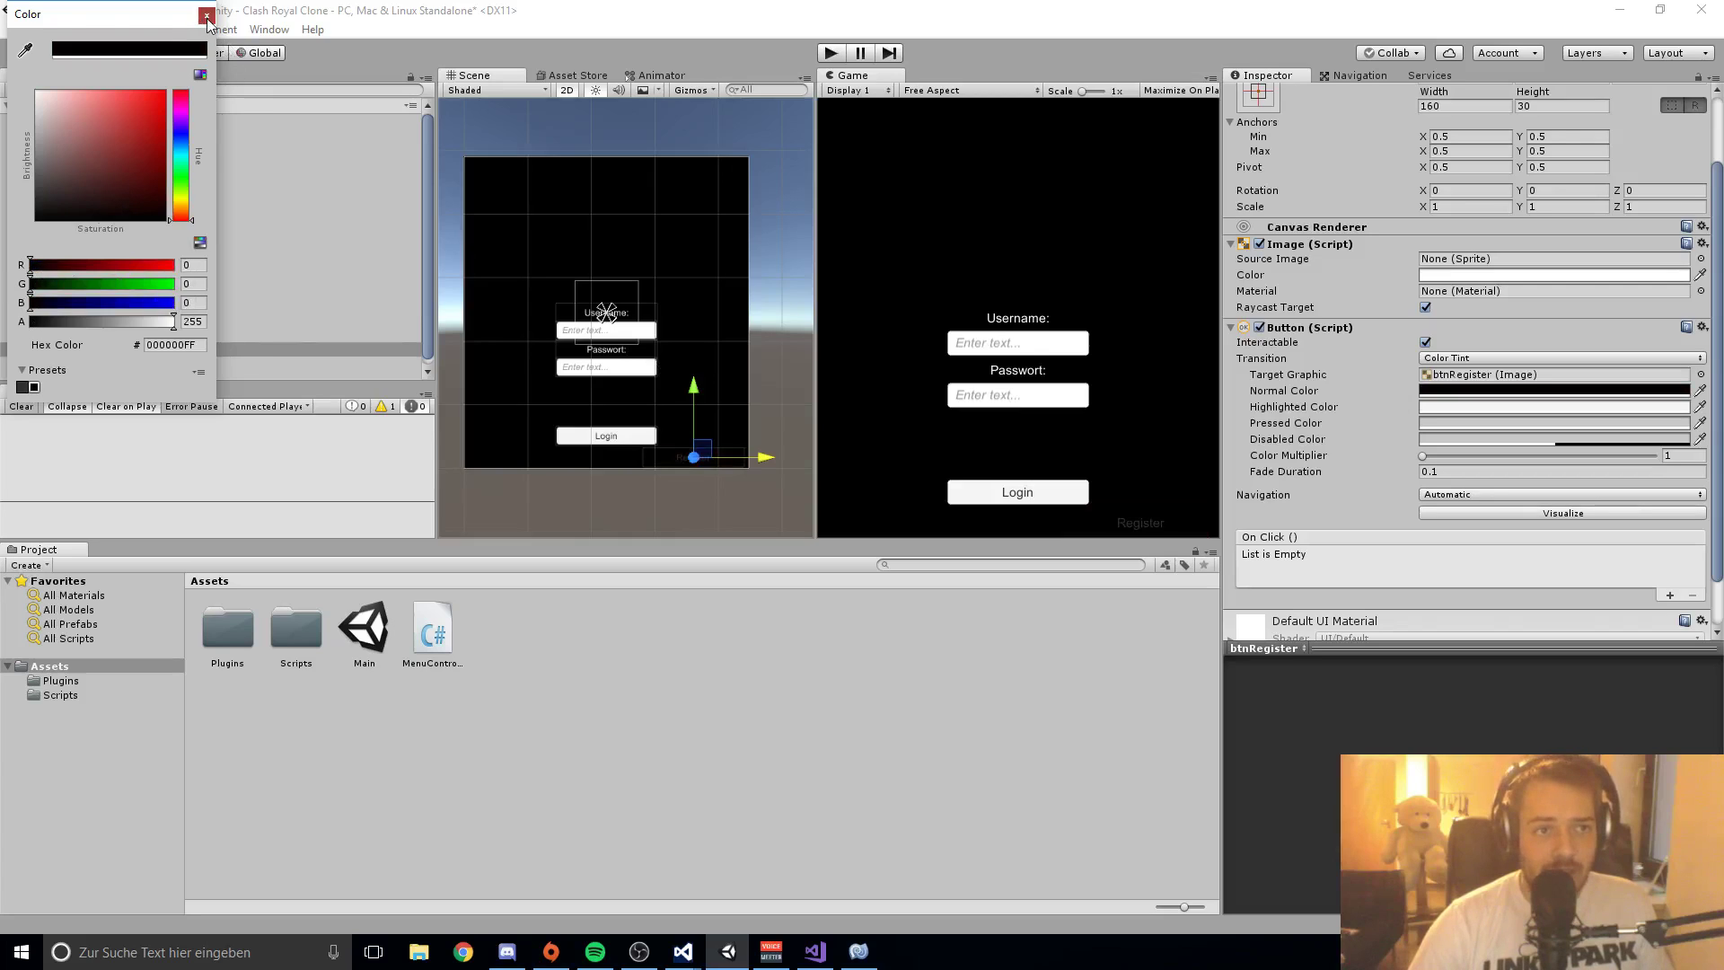
{"action": "left_click", "coordinate": [207, 15]}
{"action": "left_click", "coordinate": [72, 365]}
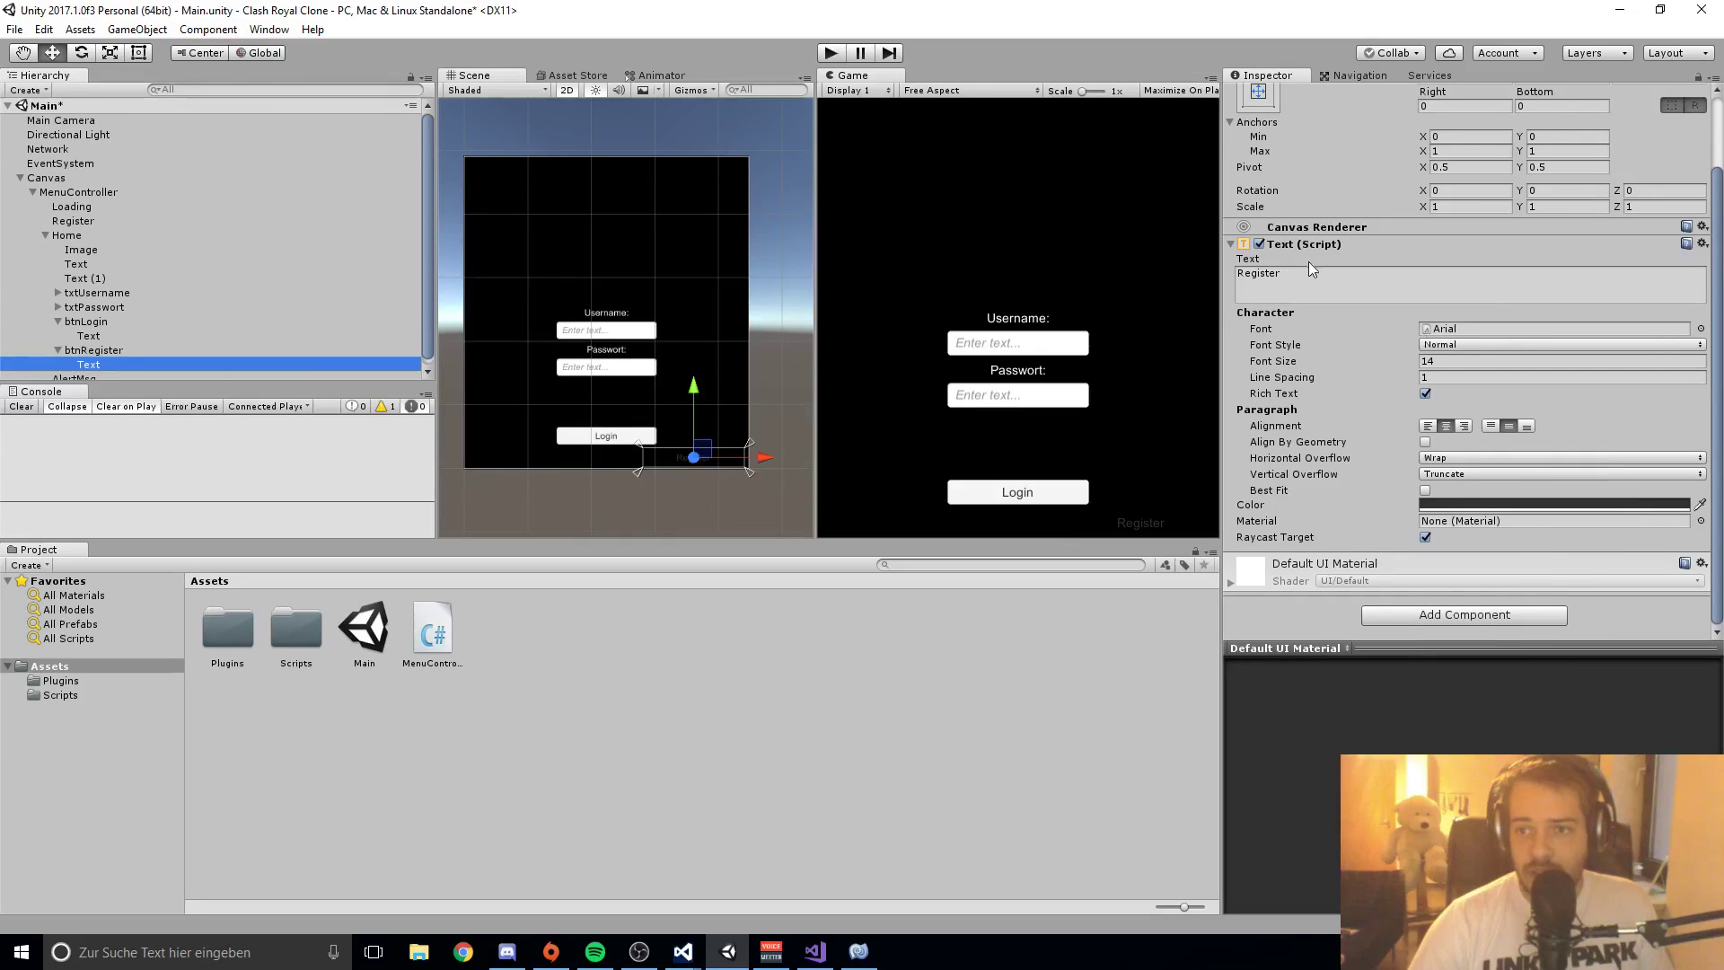
{"action": "left_click", "coordinate": [1461, 506]}
{"action": "left_click_drag", "start_coordinate": [113, 163], "coordinate": [39, 93]}
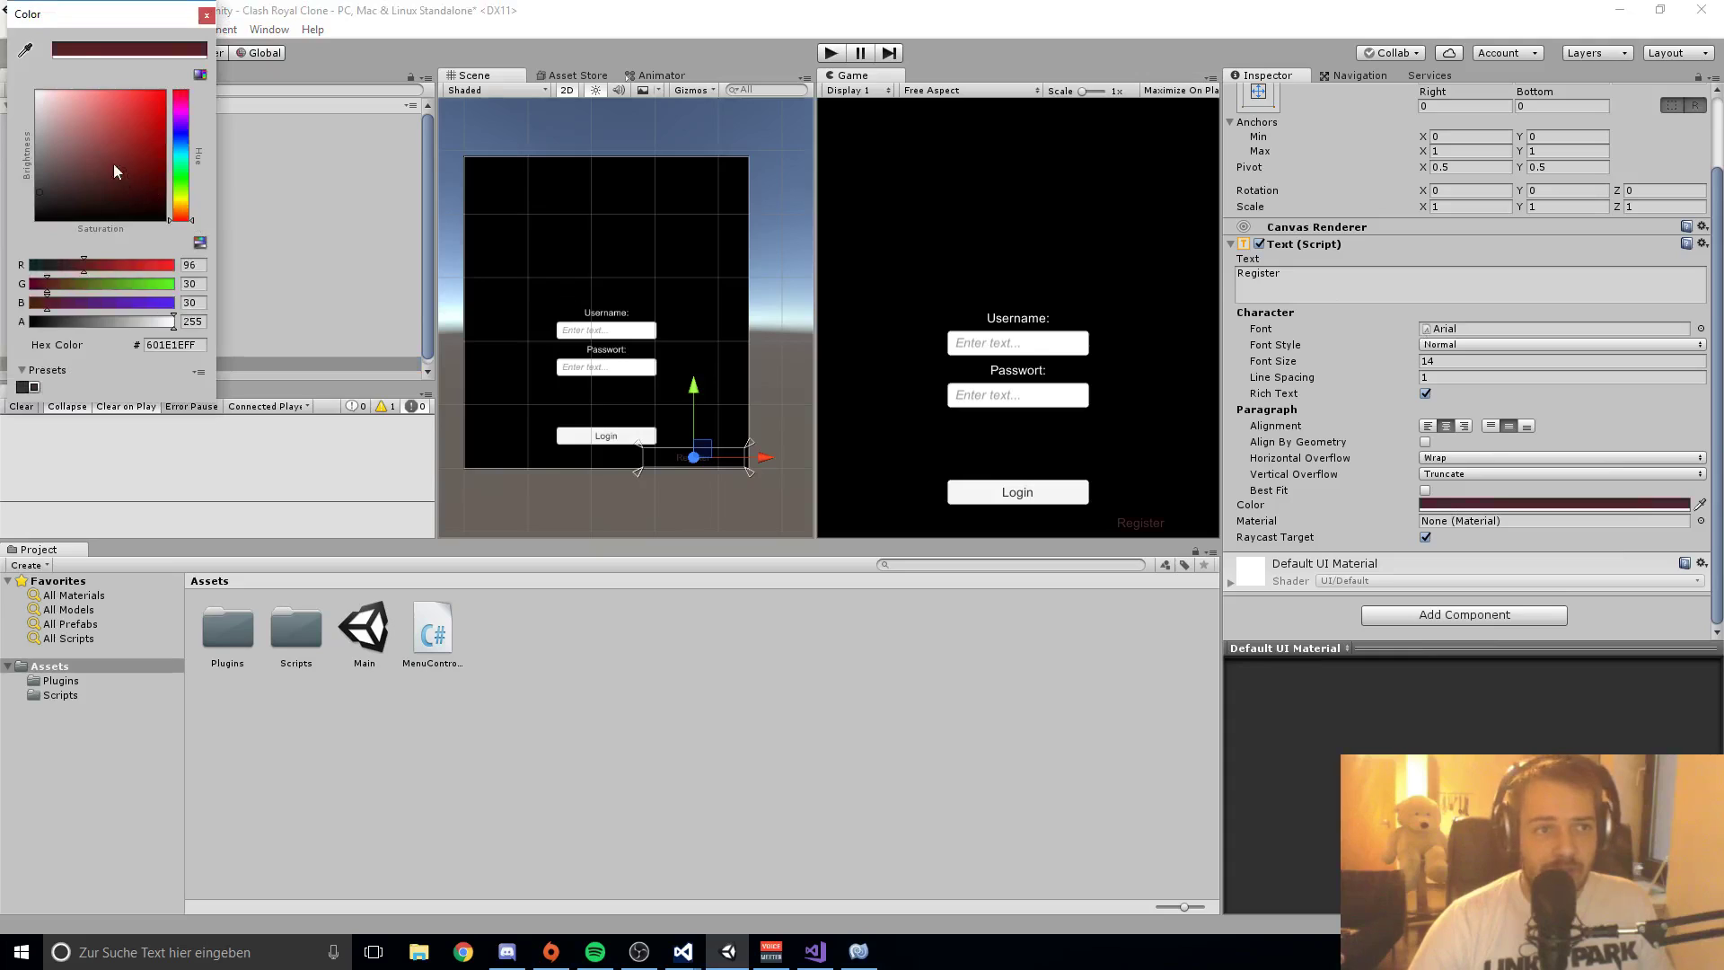
{"action": "left_click", "coordinate": [208, 16]}
{"action": "left_click", "coordinate": [93, 350]}
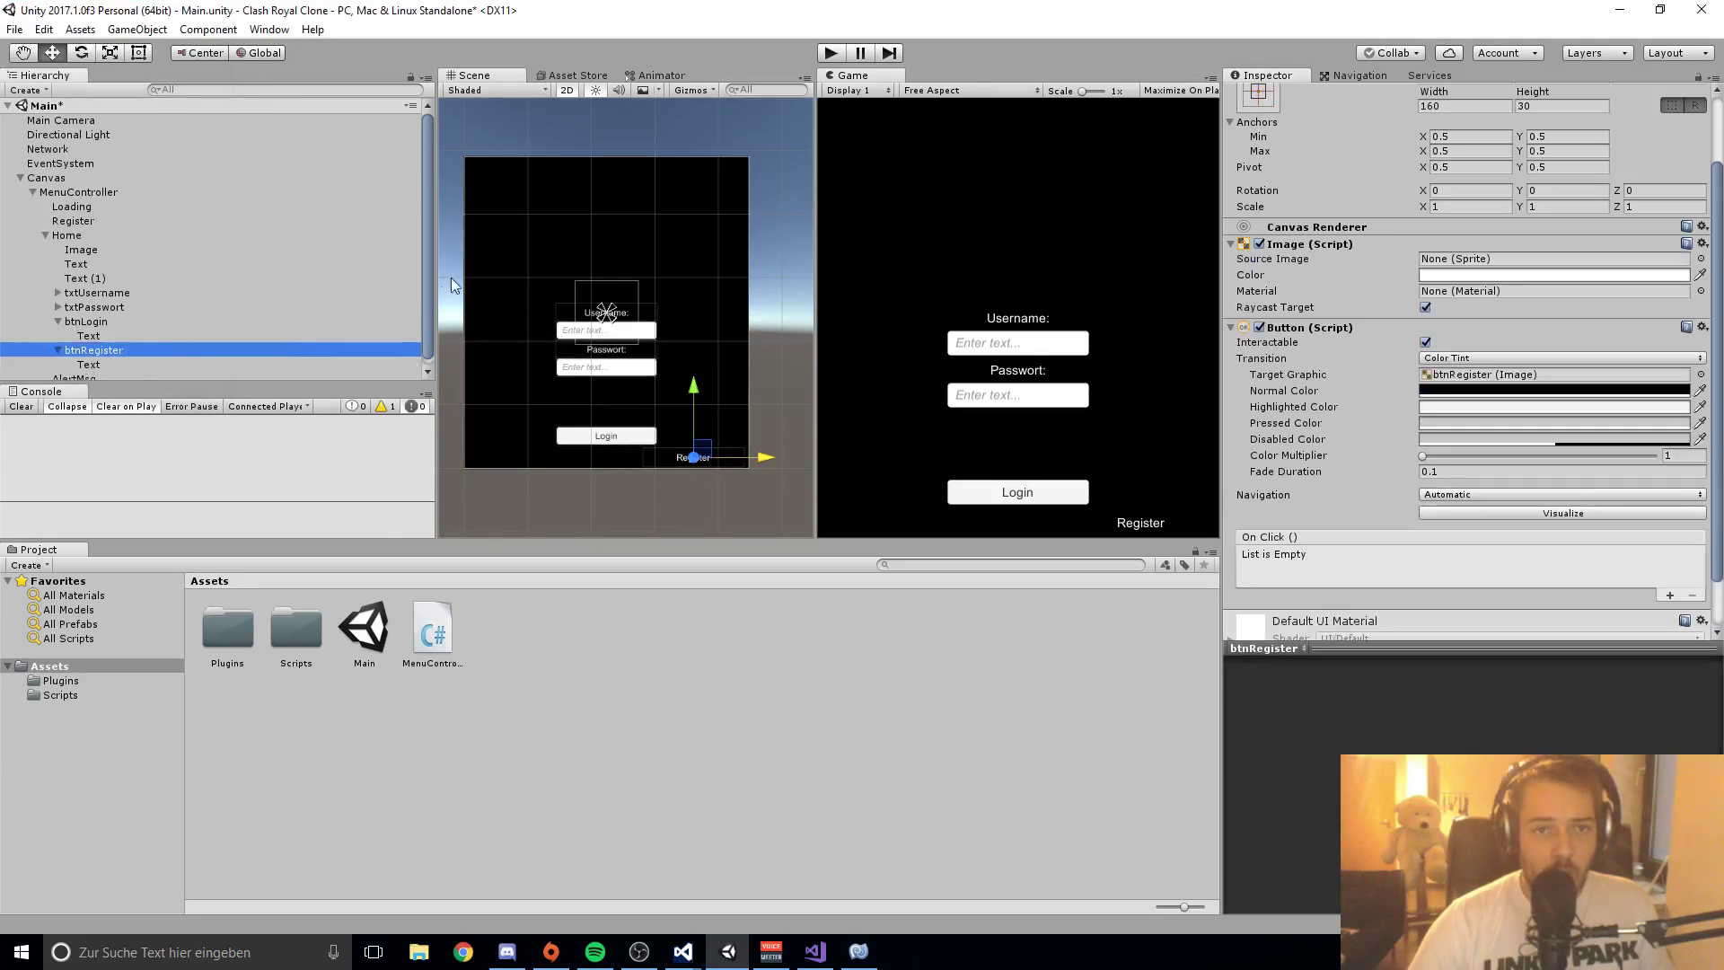
{"action": "left_click_drag", "start_coordinate": [639, 458], "coordinate": [543, 451]}
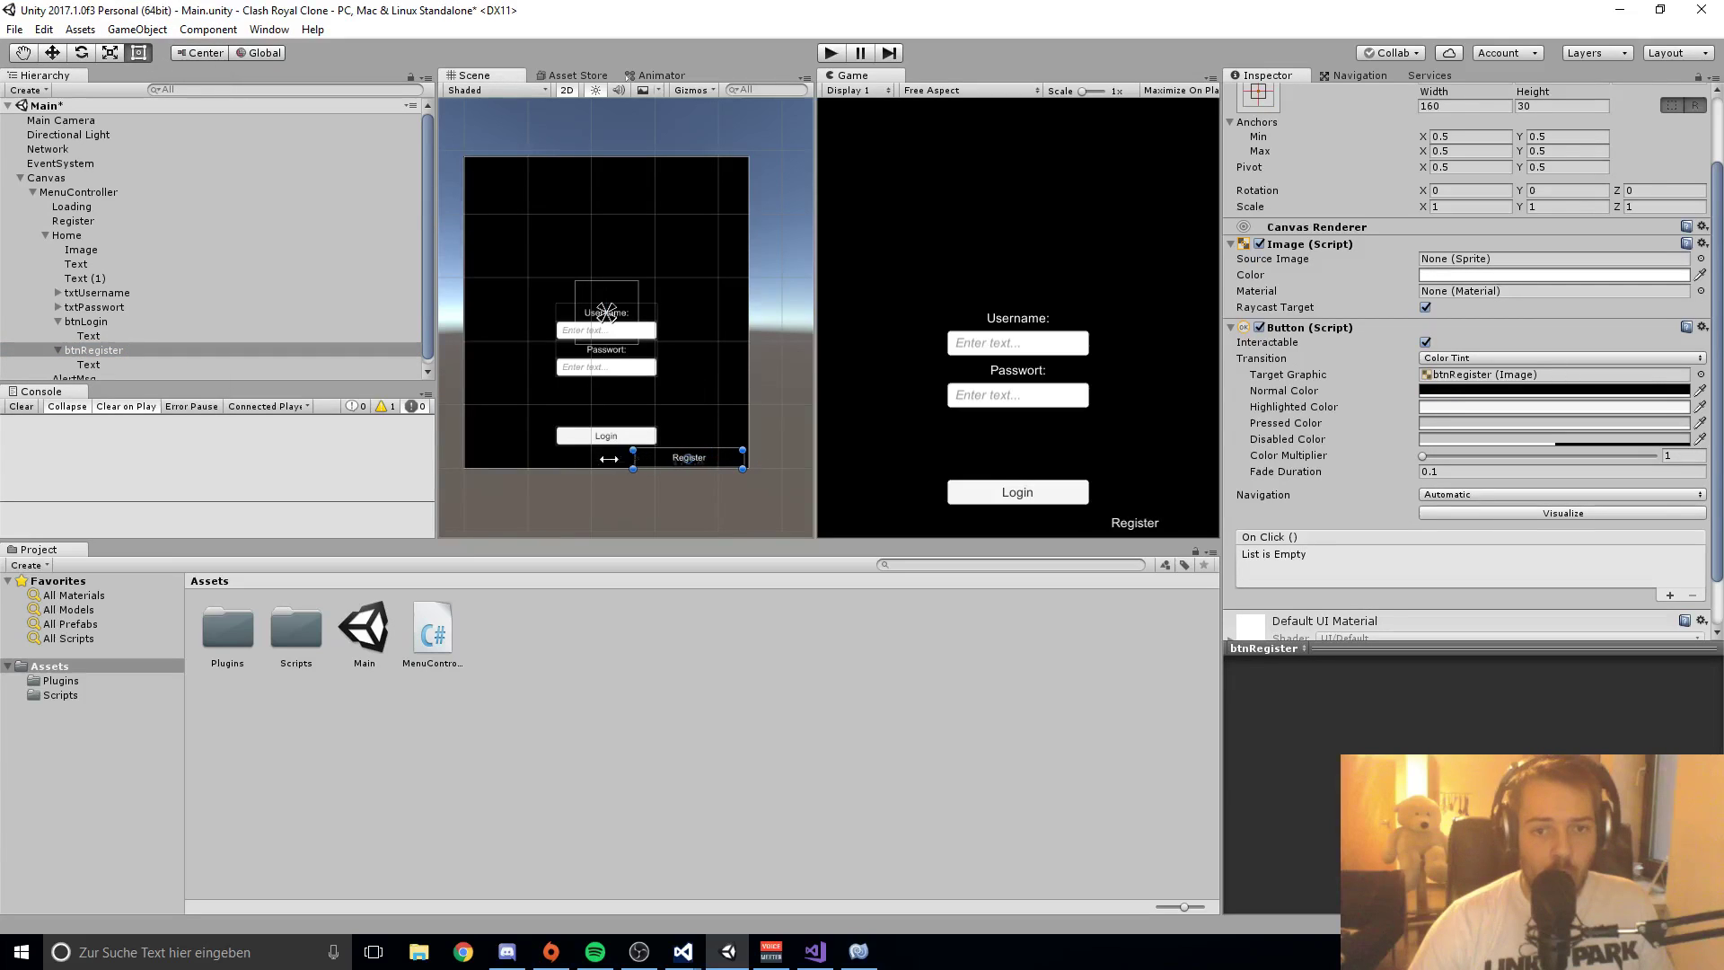
Step: Replace btnRegister's 'Register' text with 'Kein Account? Klicke hier um einen zu erstellen.'
{"action": "left_click", "coordinate": [88, 365]}
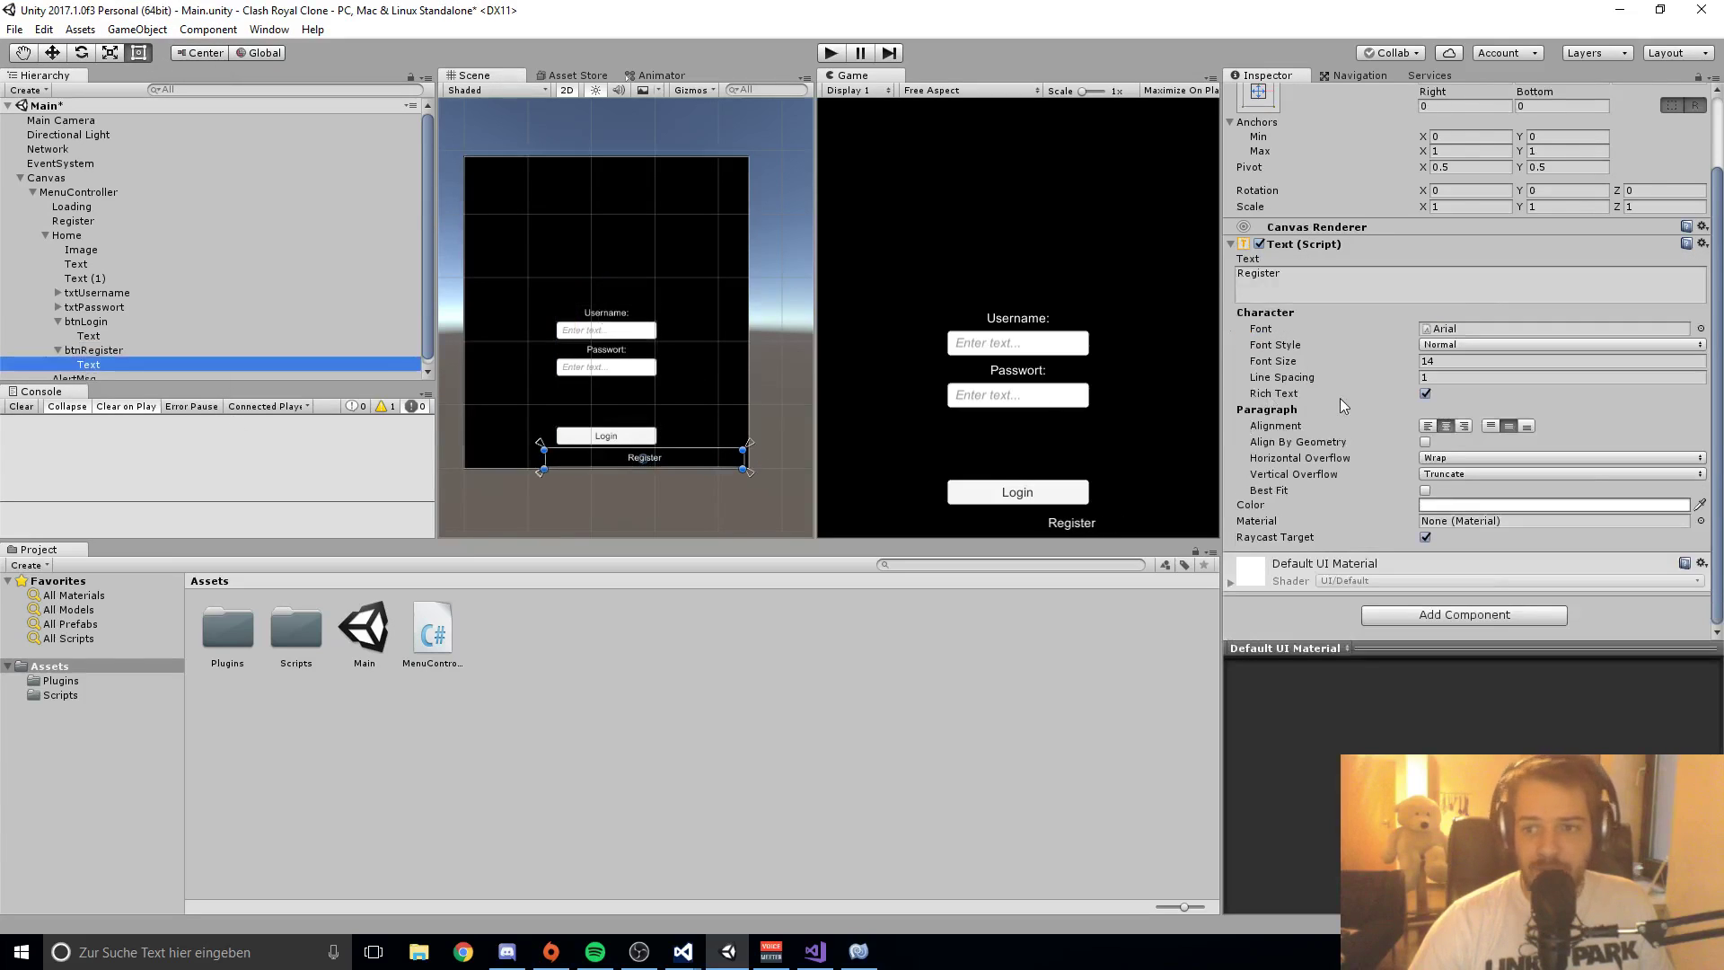
{"action": "left_click", "coordinate": [1290, 277]}
{"action": "type", "text": "K"}
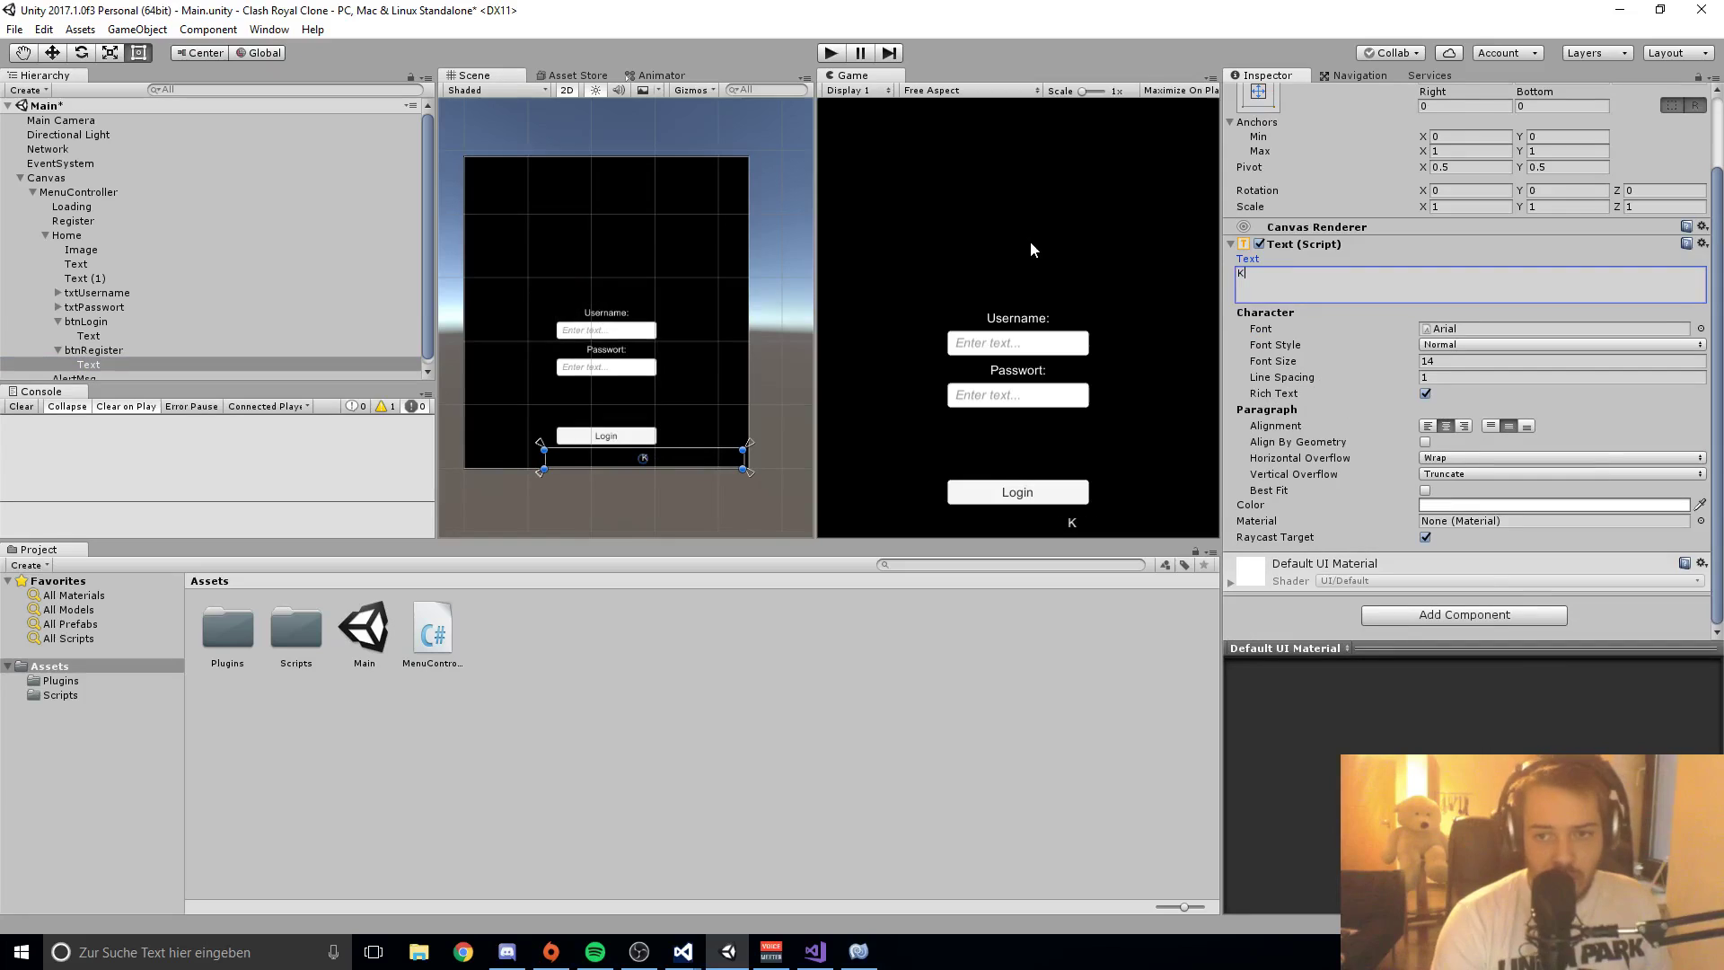
{"action": "type", "text": "ein Account"}
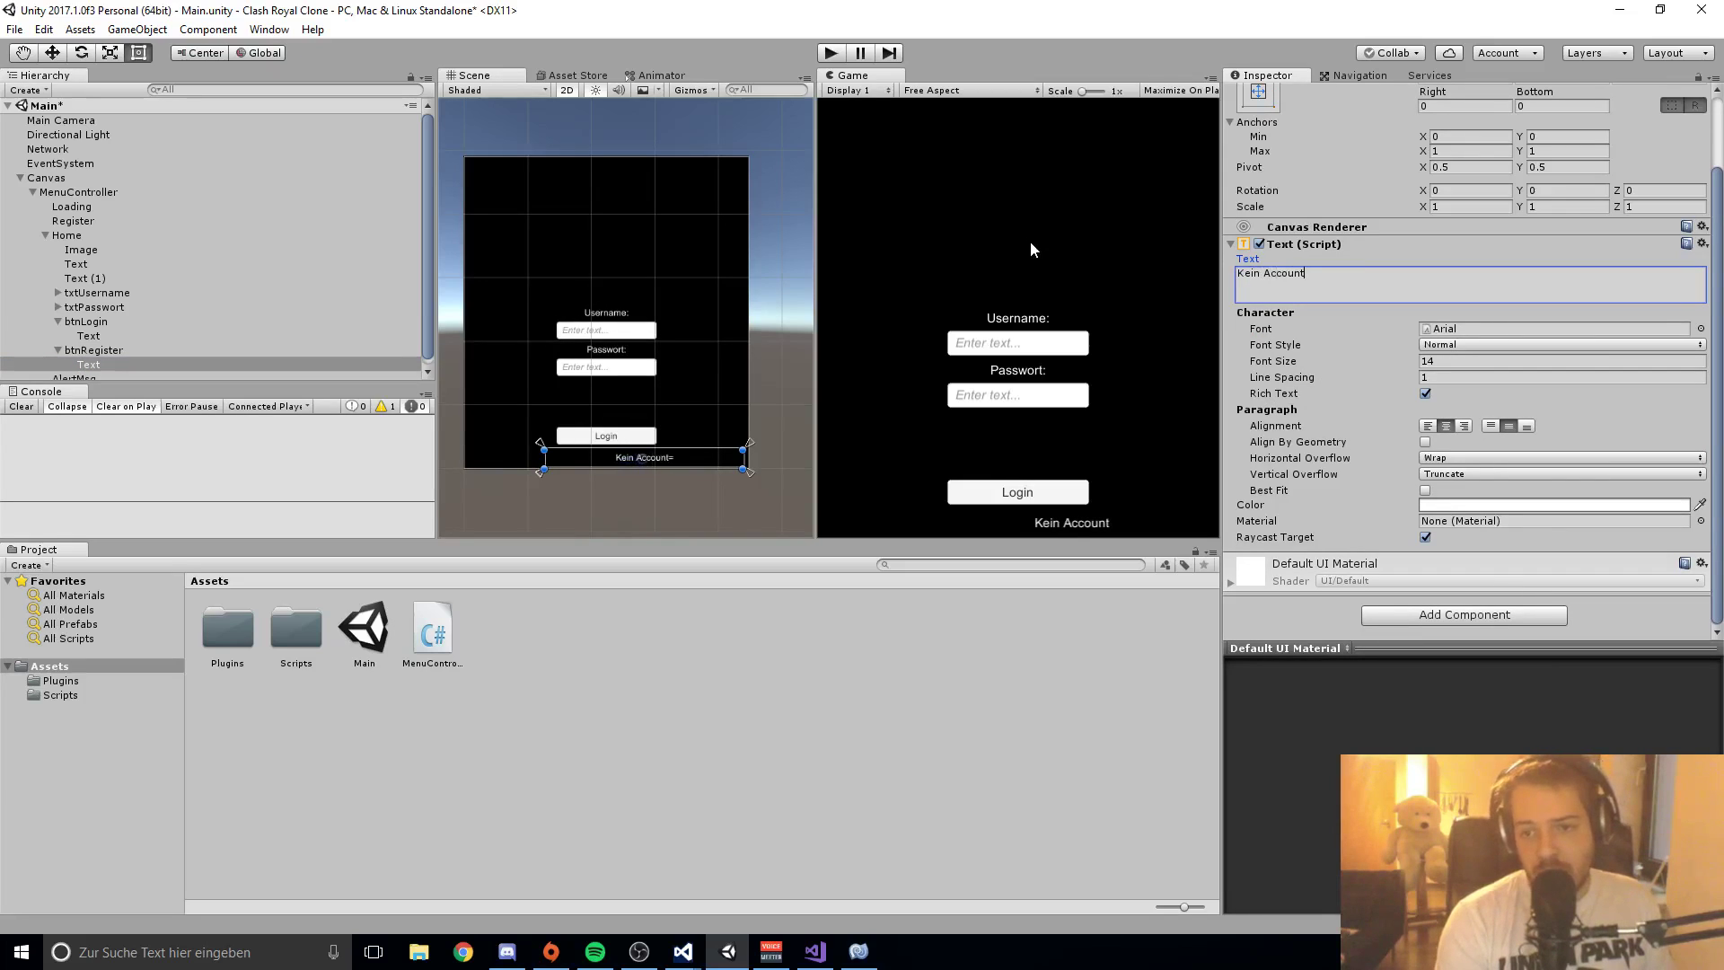
{"action": "type", "text": "? "}
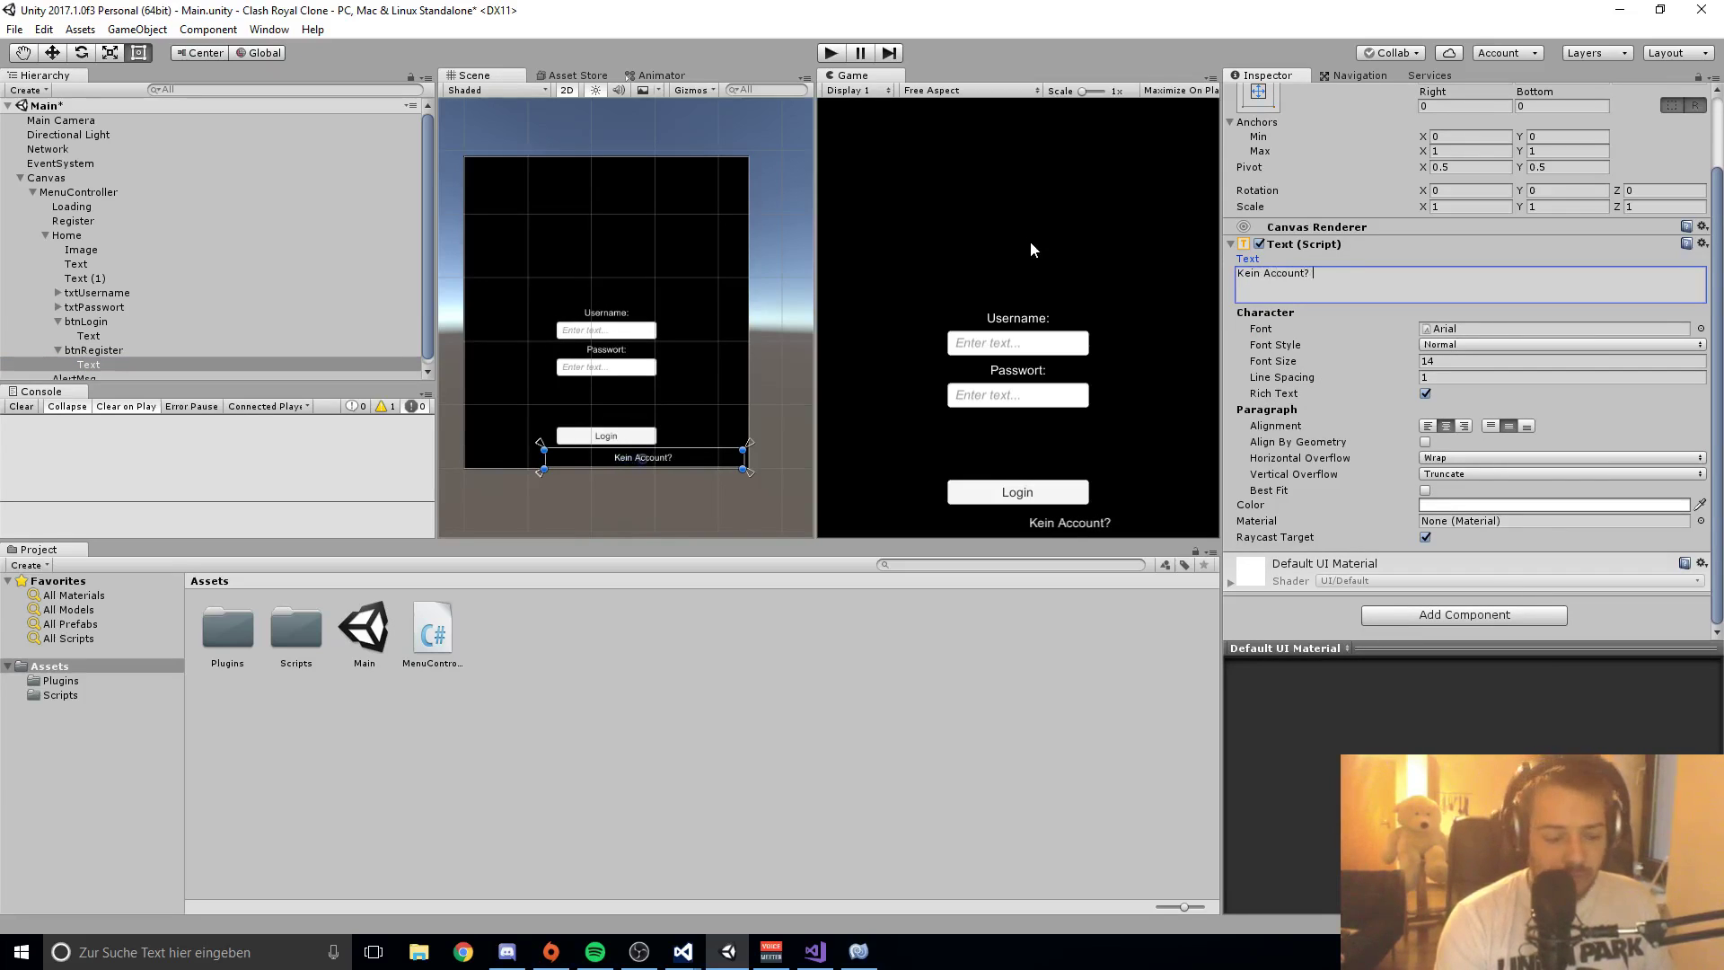
{"action": "type", "text": "Klicke hier ui"}
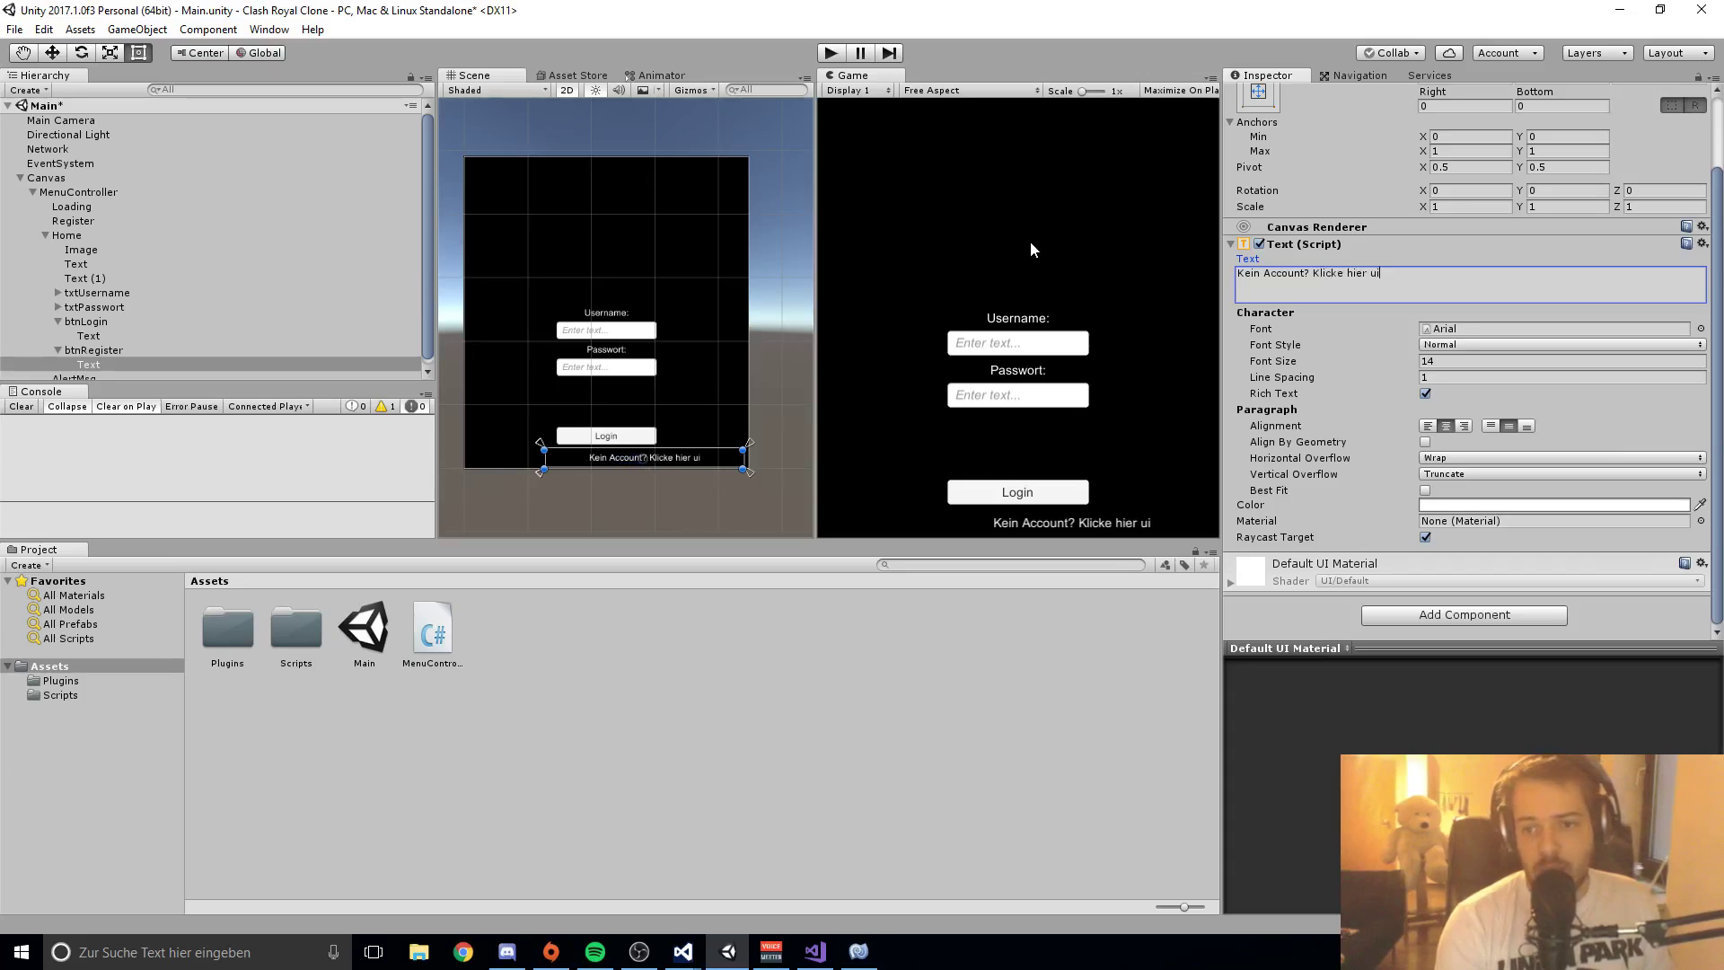
{"action": "key", "text": "BackSpace"}
{"action": "type", "text": "m einen zu"}
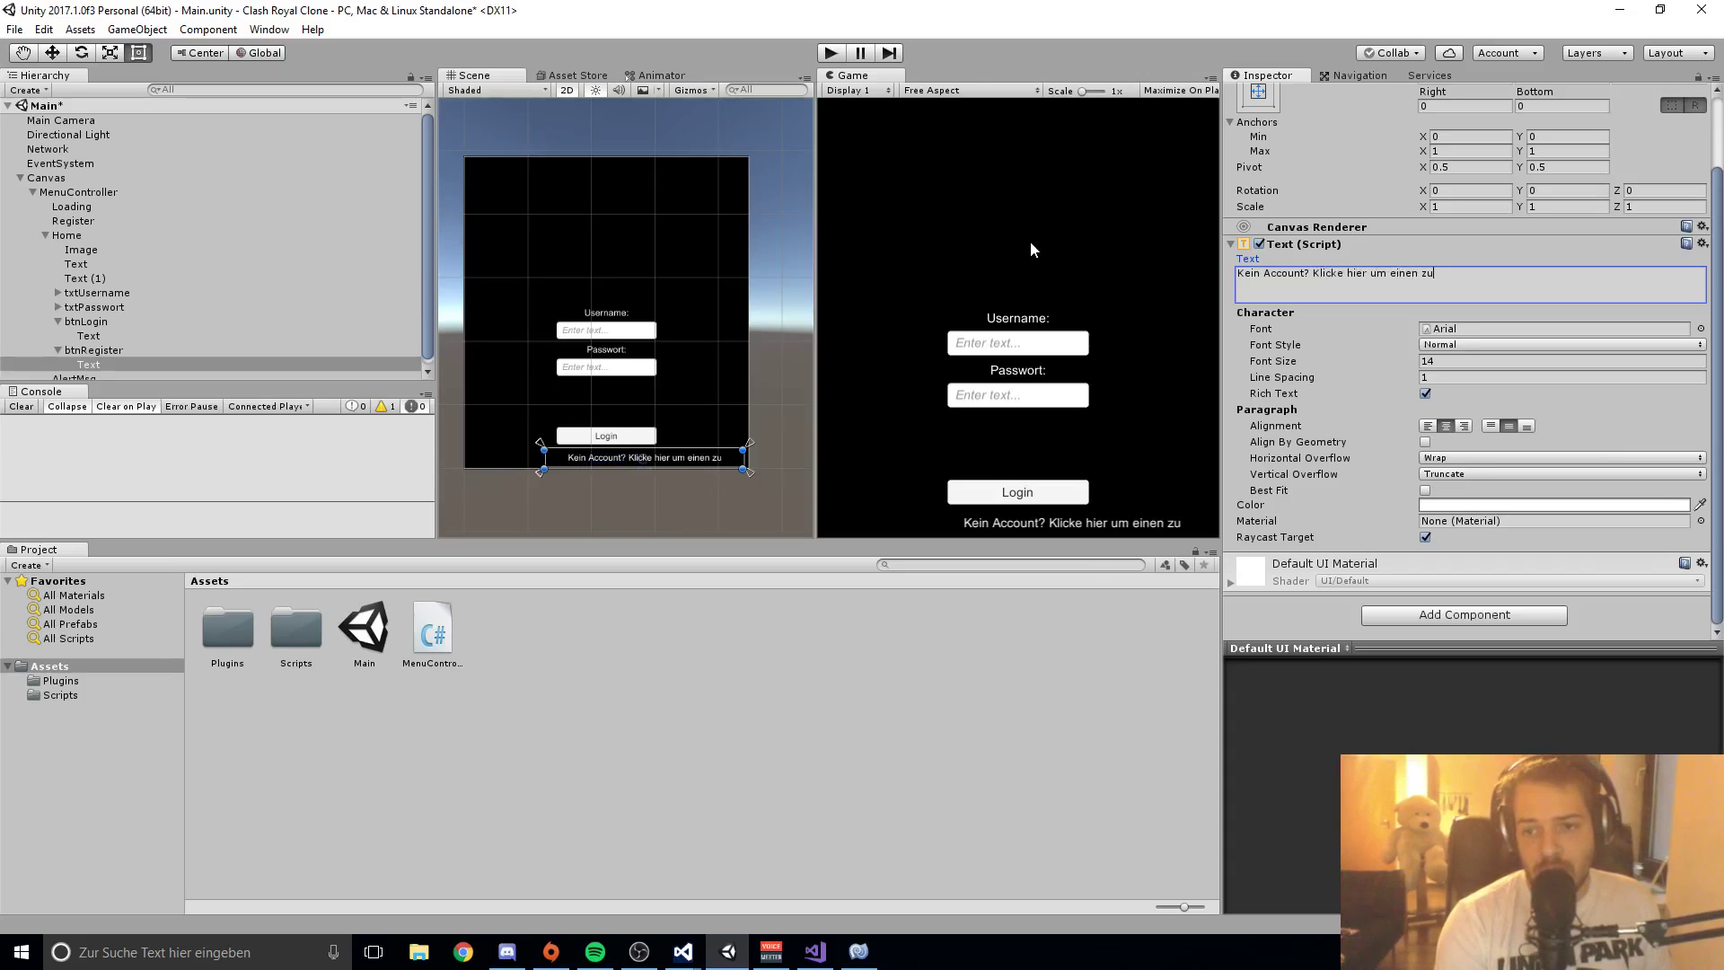
{"action": "type", "text": " erstell"}
{"action": "type", "text": "en"}
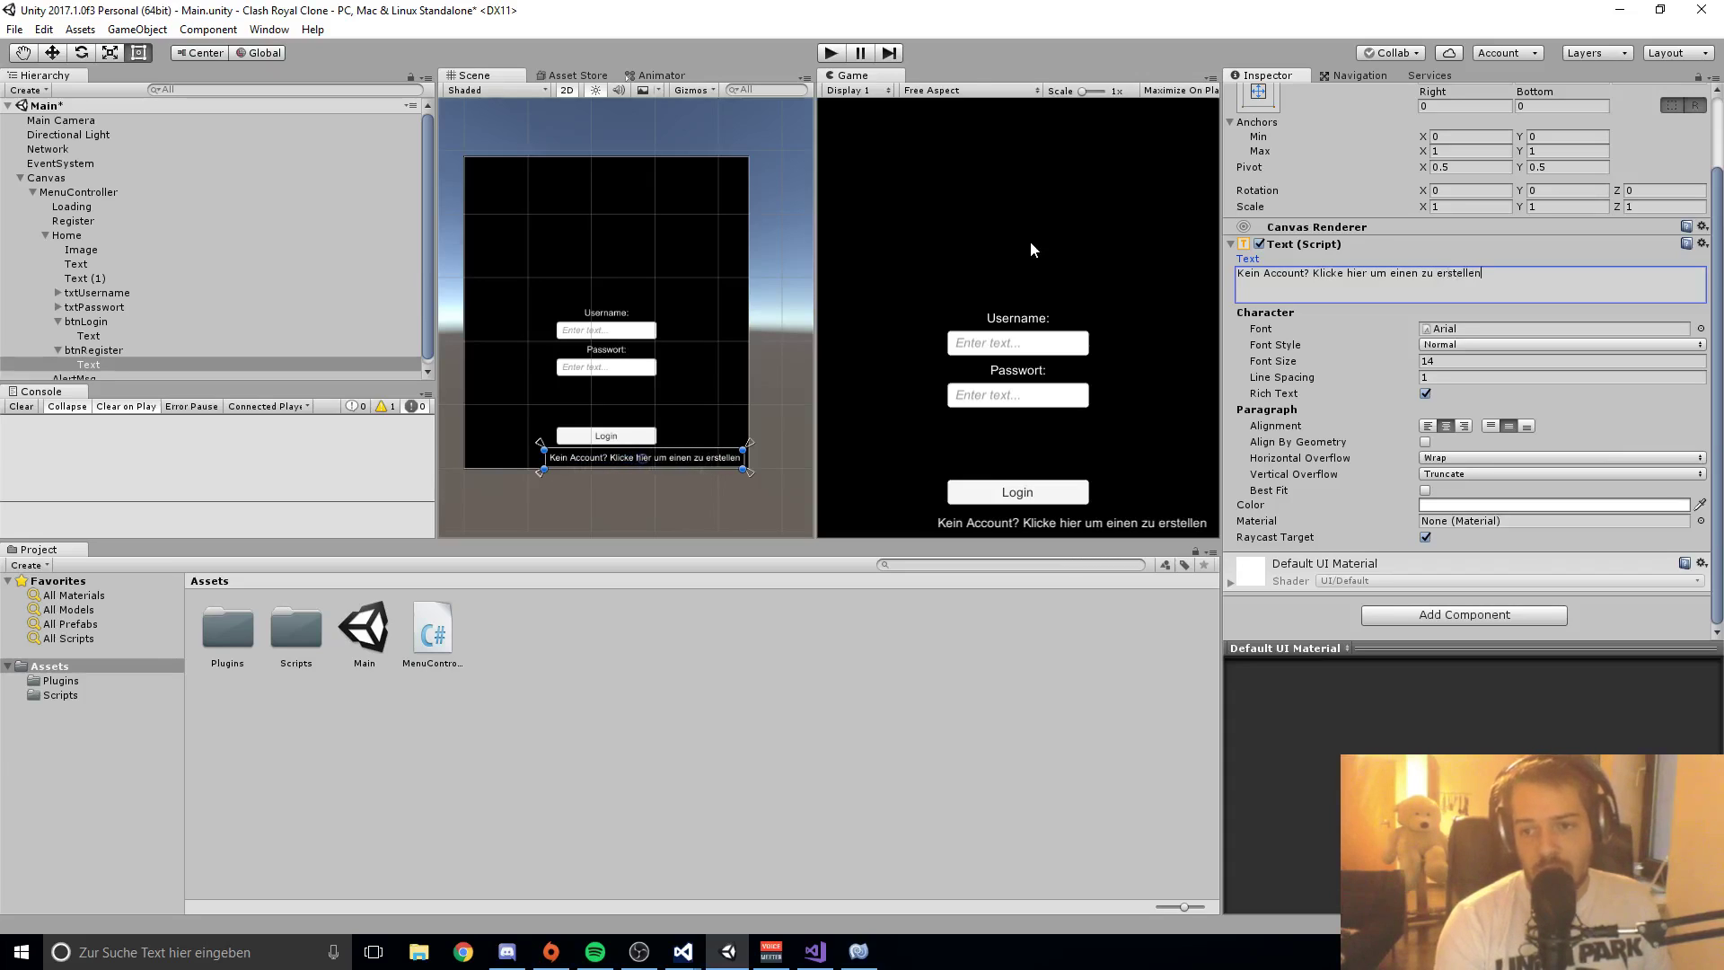
{"action": "type", "text": "."}
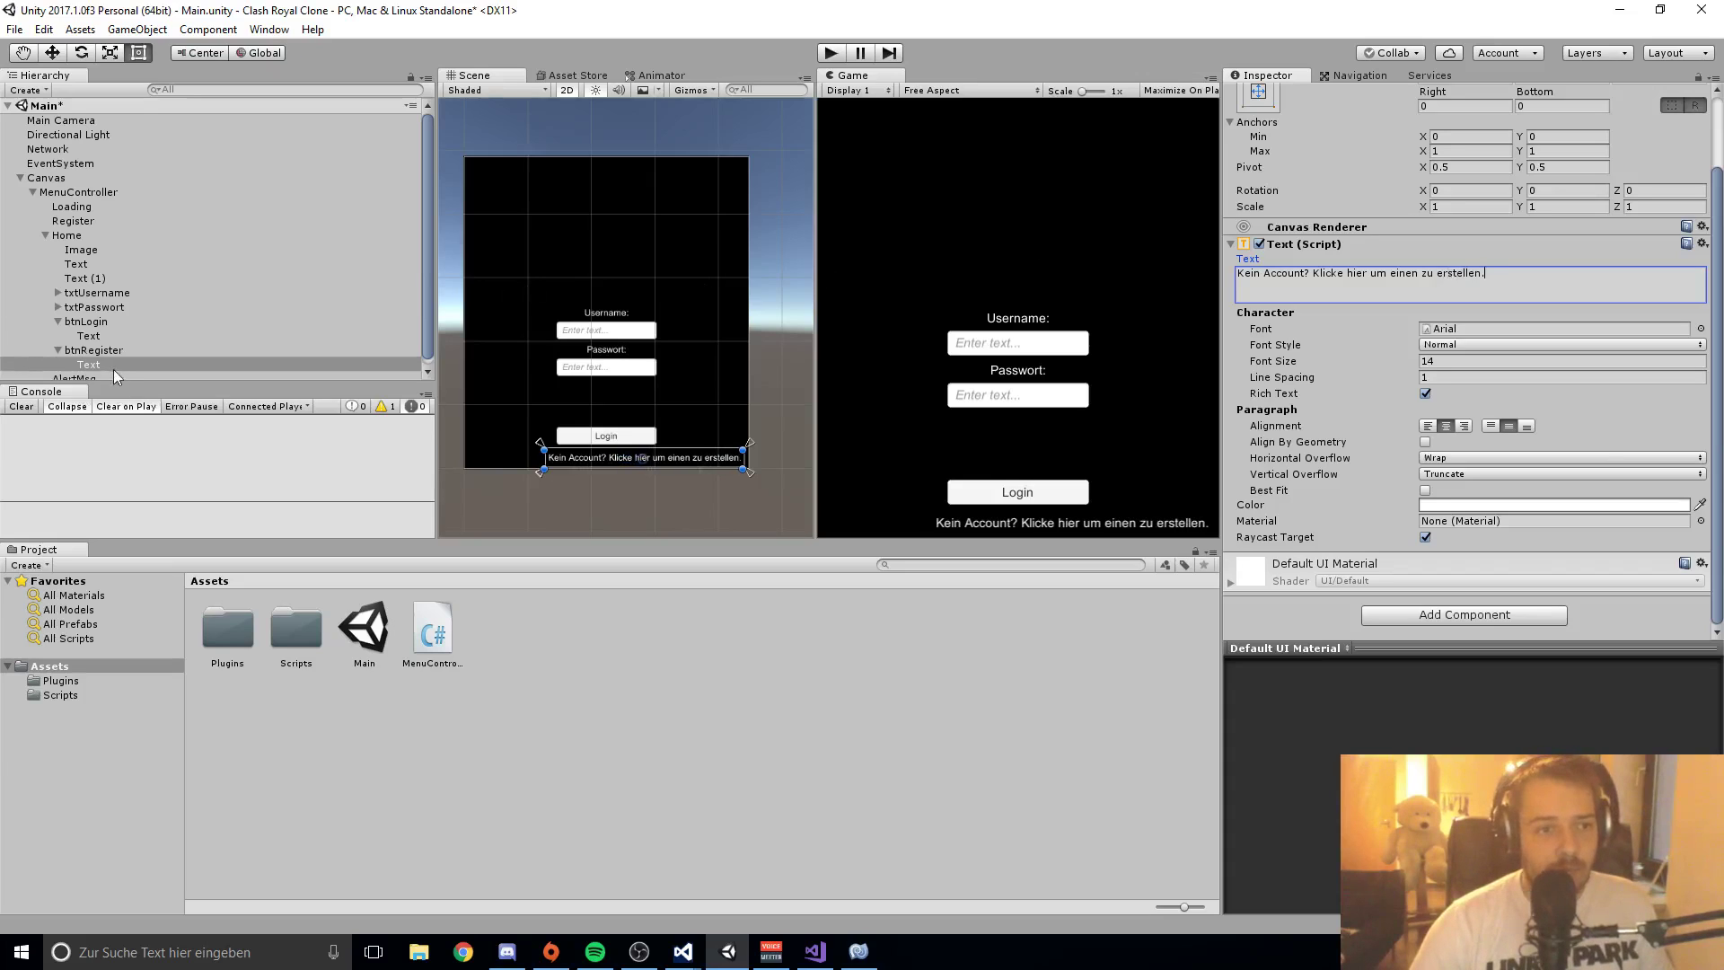
{"action": "left_click", "coordinate": [57, 350]}
{"action": "left_click", "coordinate": [80, 324]}
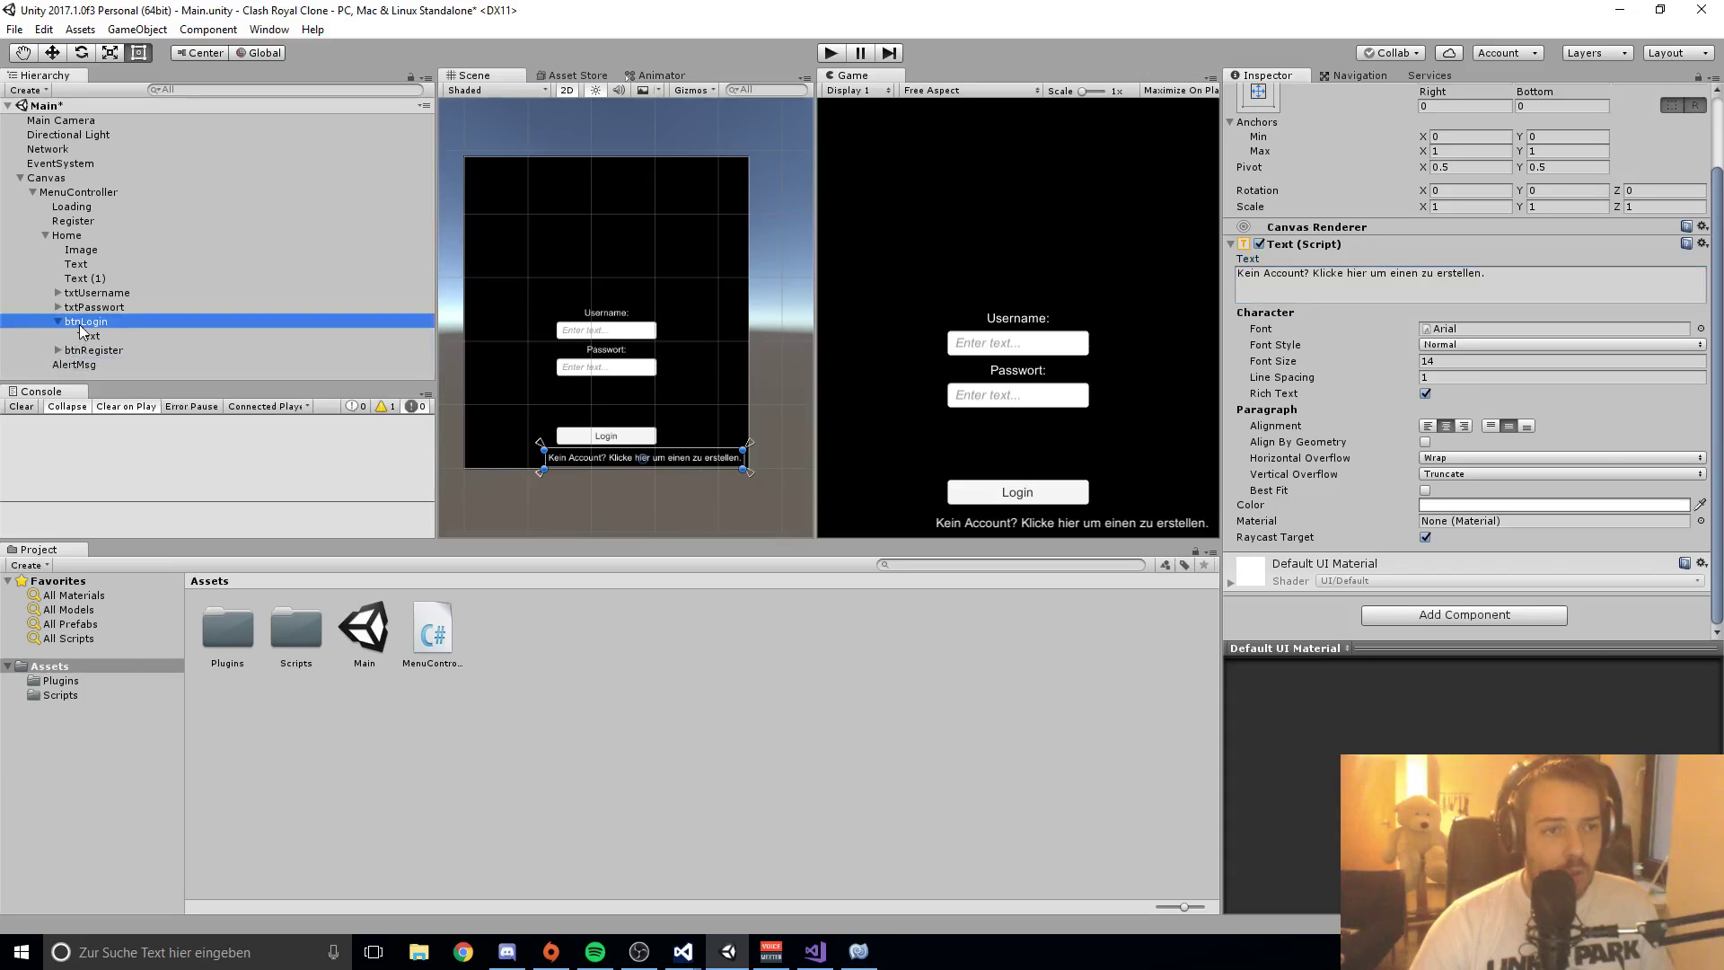
Step: Move the labels, input fields and btnLogin higher, and centre btnRegister at Pos X 4
{"action": "left_click", "coordinate": [79, 265], "text": "shift"}
{"action": "left_click", "coordinate": [52, 52]}
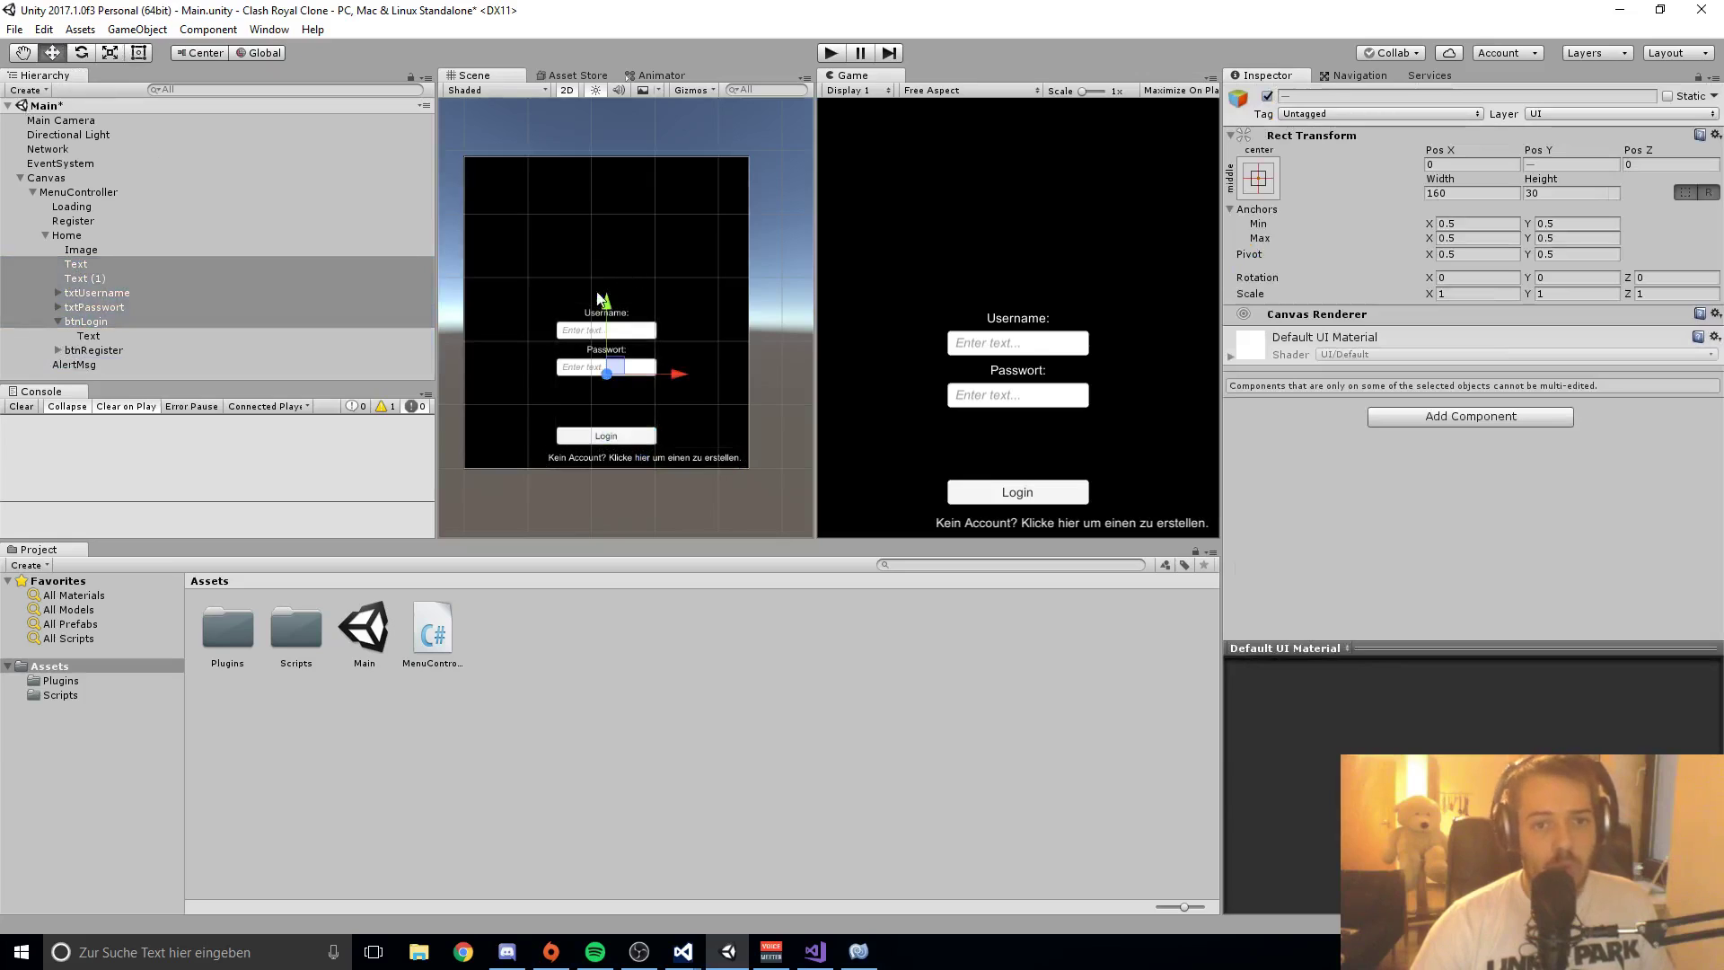
{"action": "left_click_drag", "start_coordinate": [607, 317], "coordinate": [607, 220]}
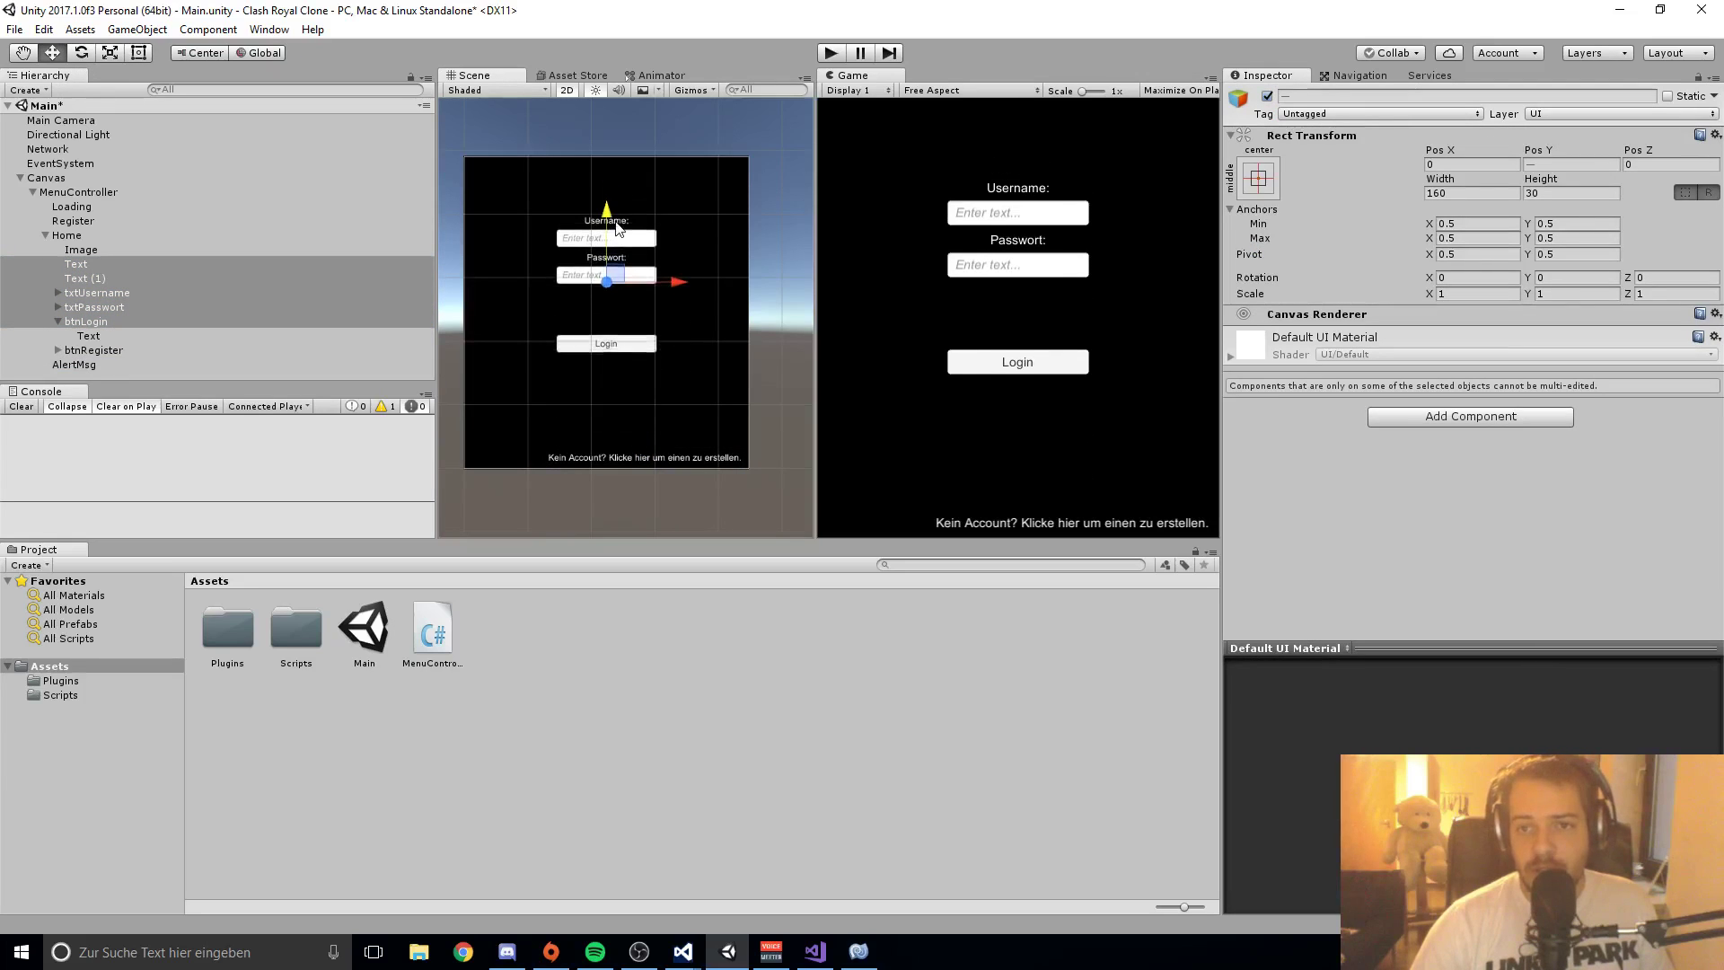
{"action": "left_click", "coordinate": [89, 350]}
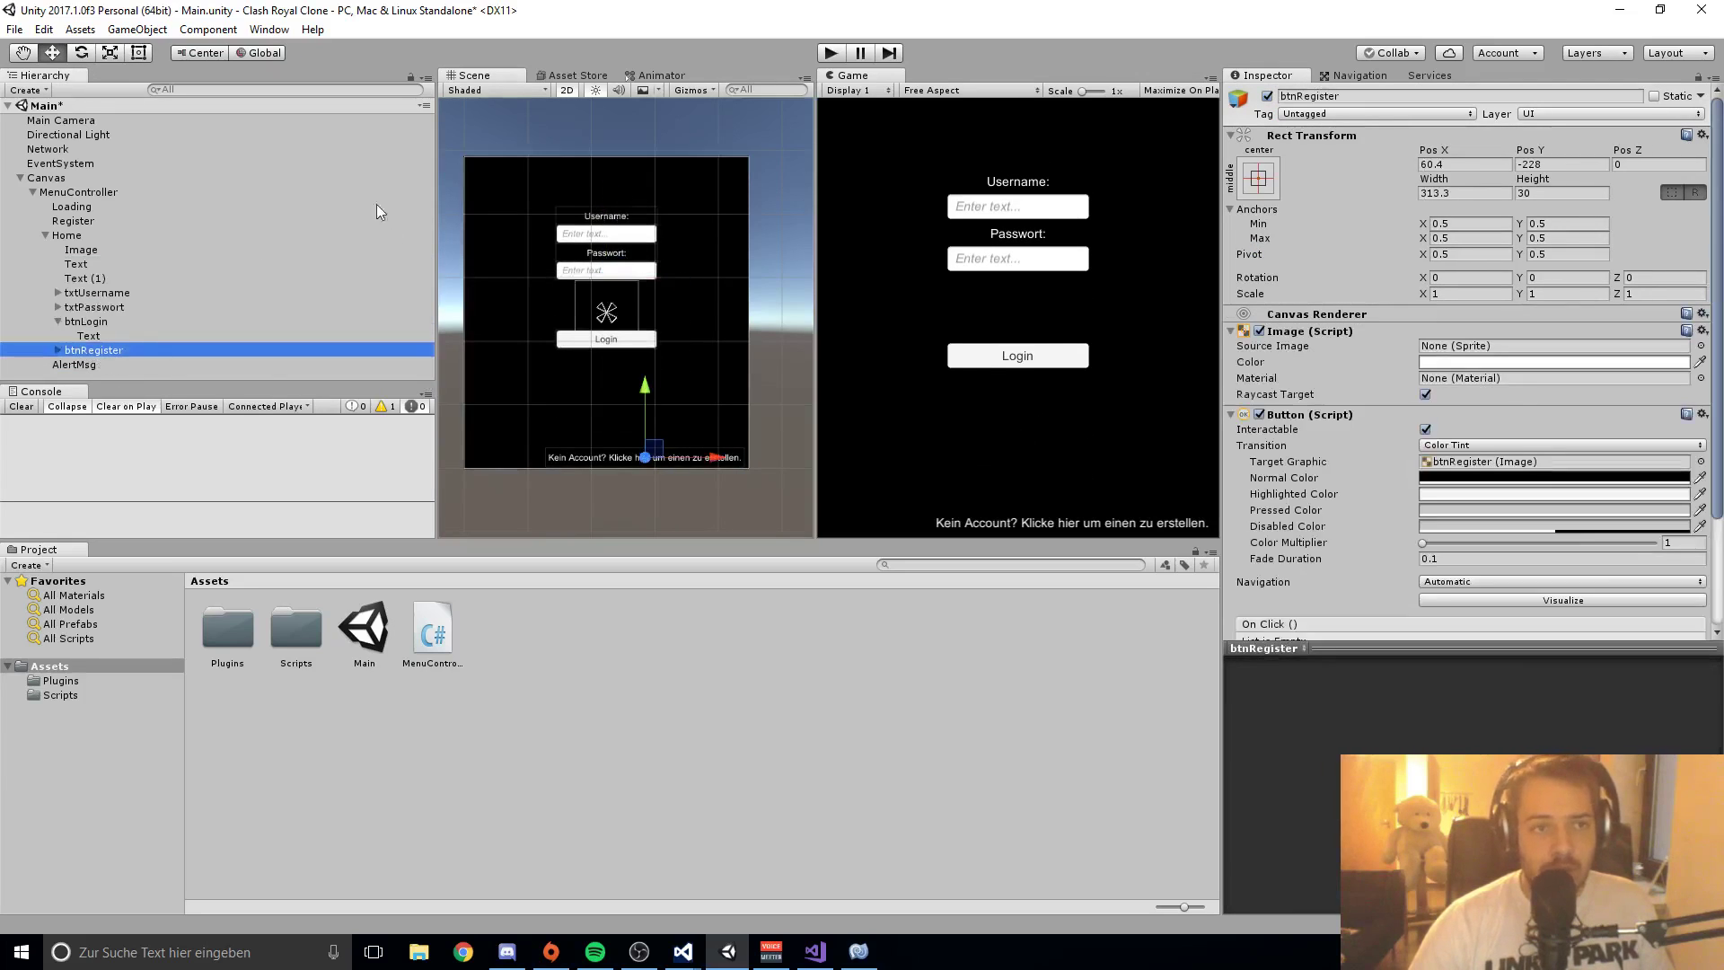
{"action": "left_click_drag", "start_coordinate": [709, 455], "coordinate": [679, 458]}
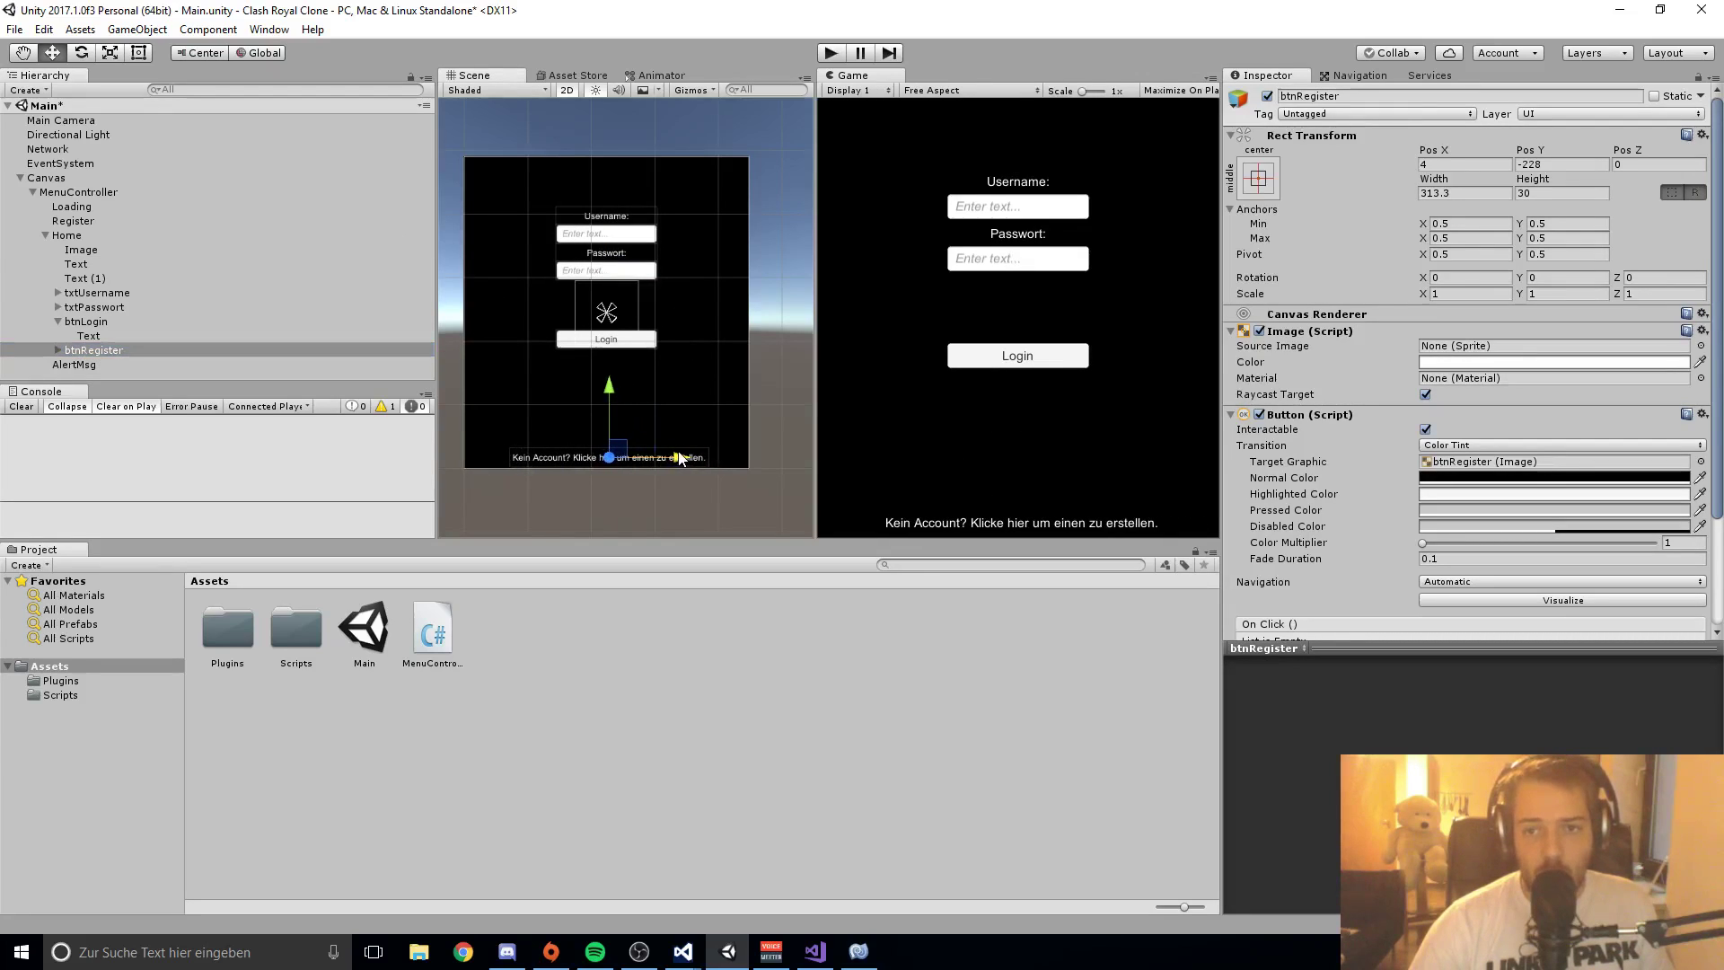
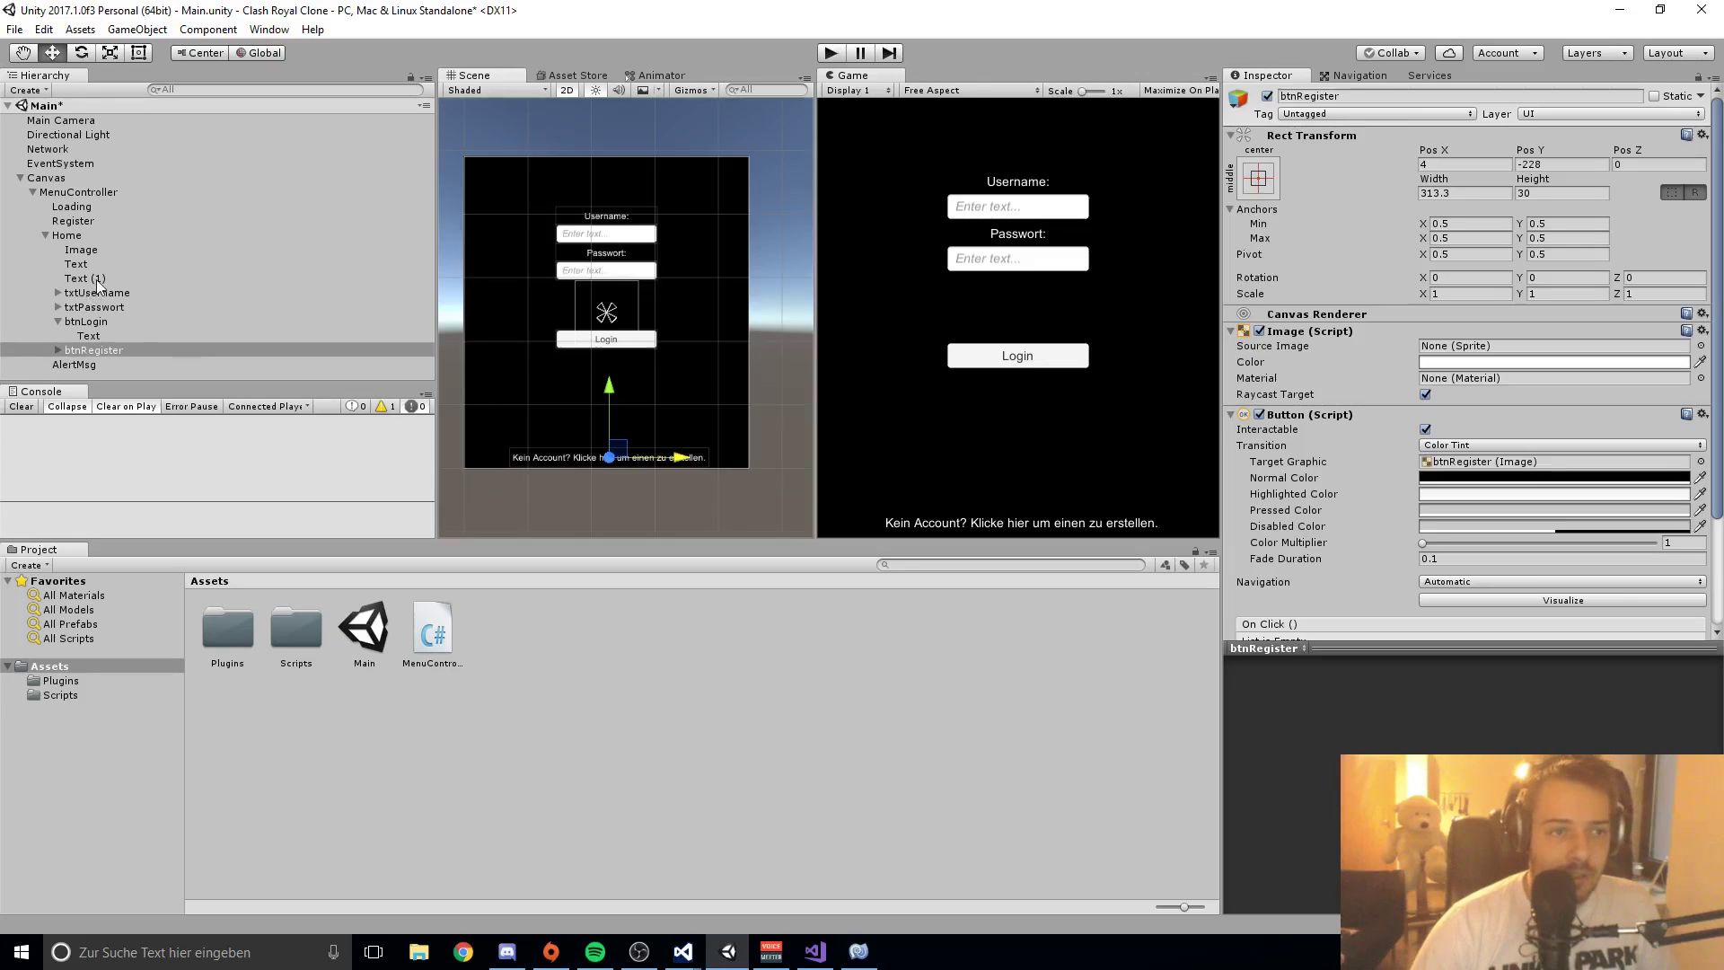
Step: Deactivate the Home panel so it is hidden
{"action": "left_click", "coordinate": [45, 235]}
{"action": "right_click", "coordinate": [64, 208]}
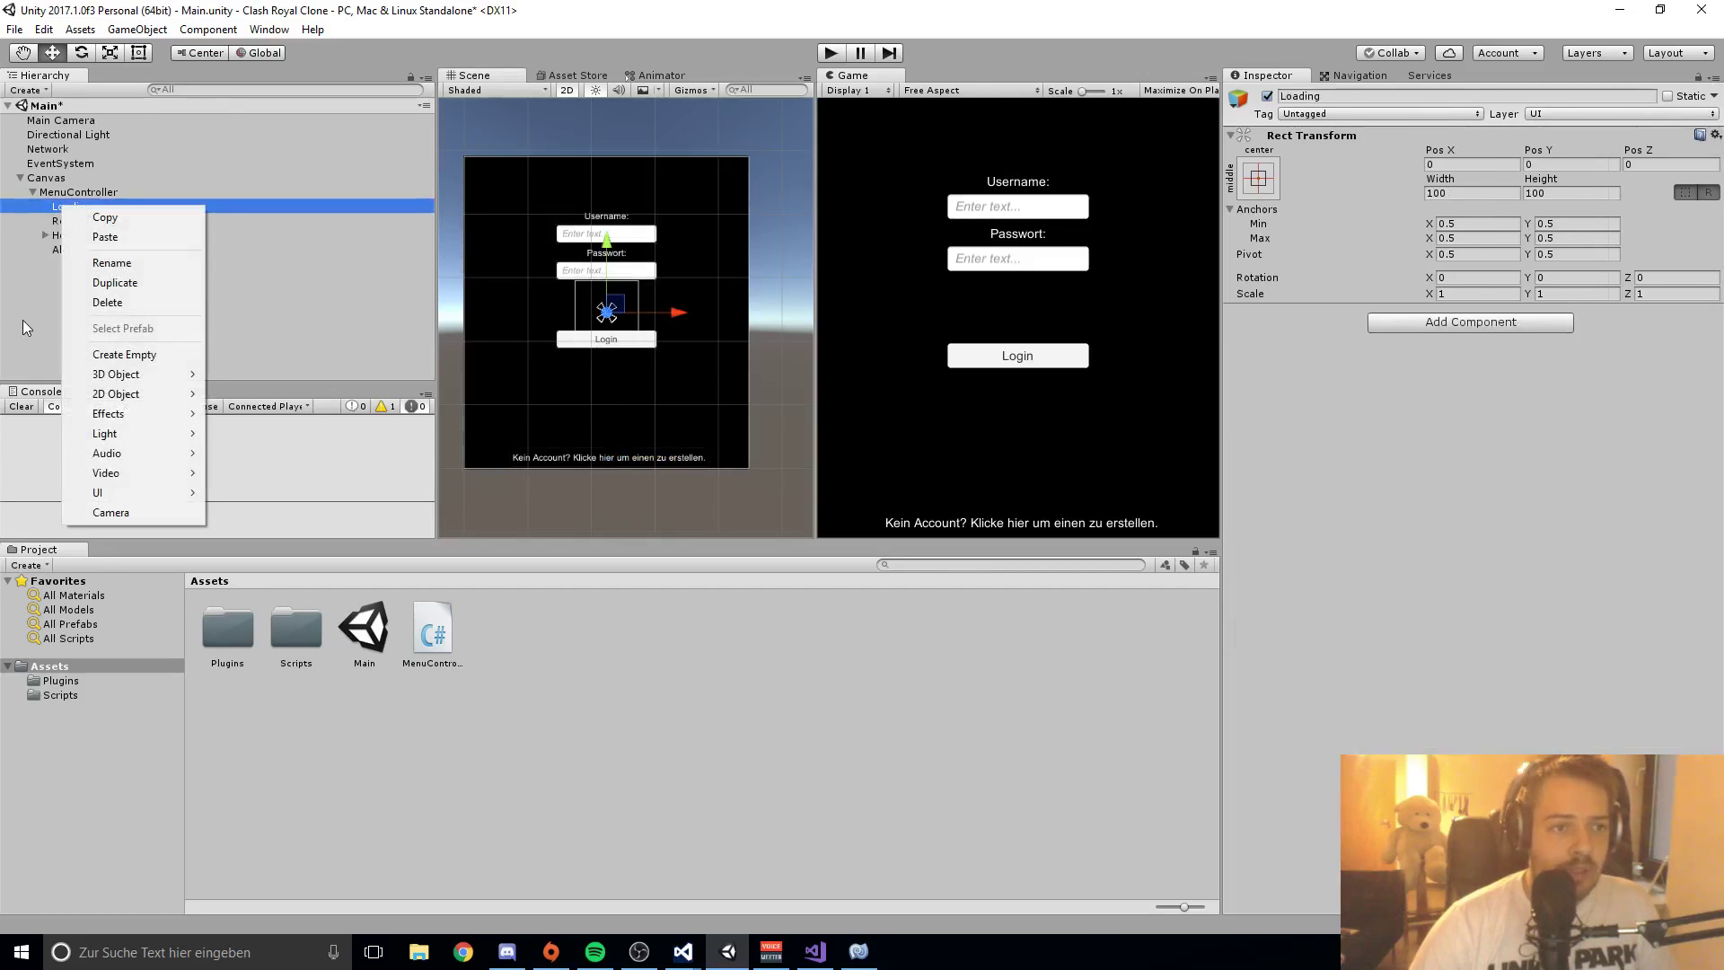
{"action": "left_click", "coordinate": [27, 325]}
{"action": "left_click", "coordinate": [65, 236]}
{"action": "left_click", "coordinate": [1267, 97]}
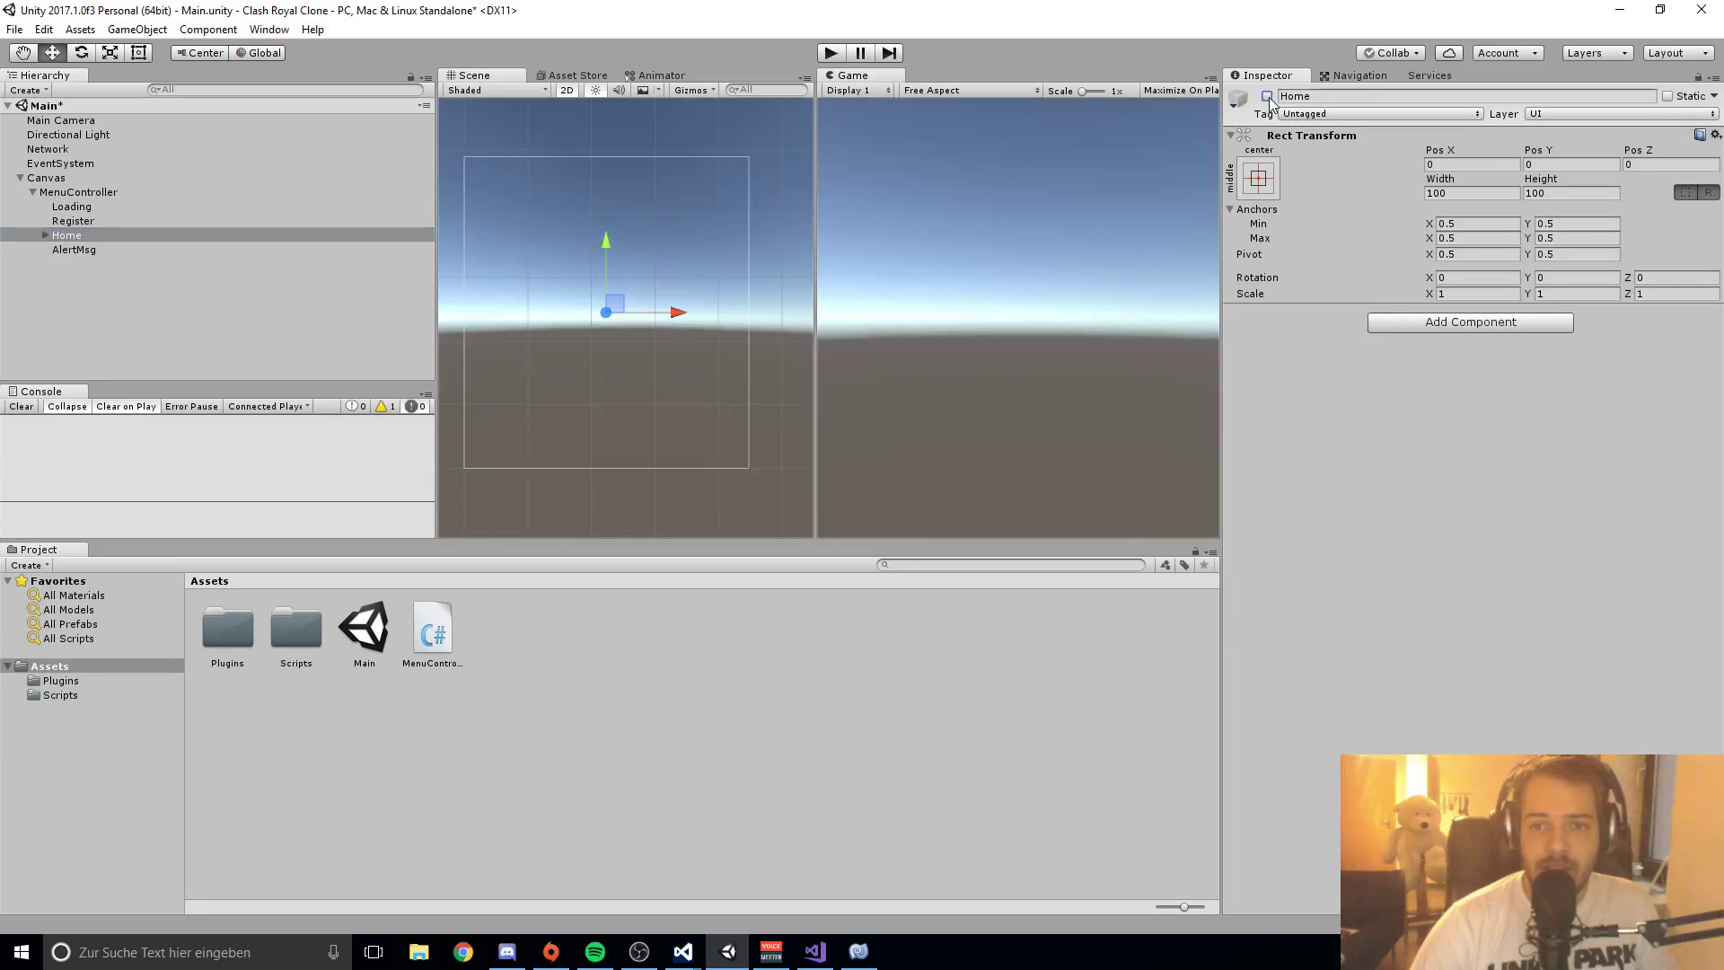
Step: Add an Image under Loading and stretch it to about 454.9 by 513.1 over the canvas
{"action": "right_click", "coordinate": [65, 214]}
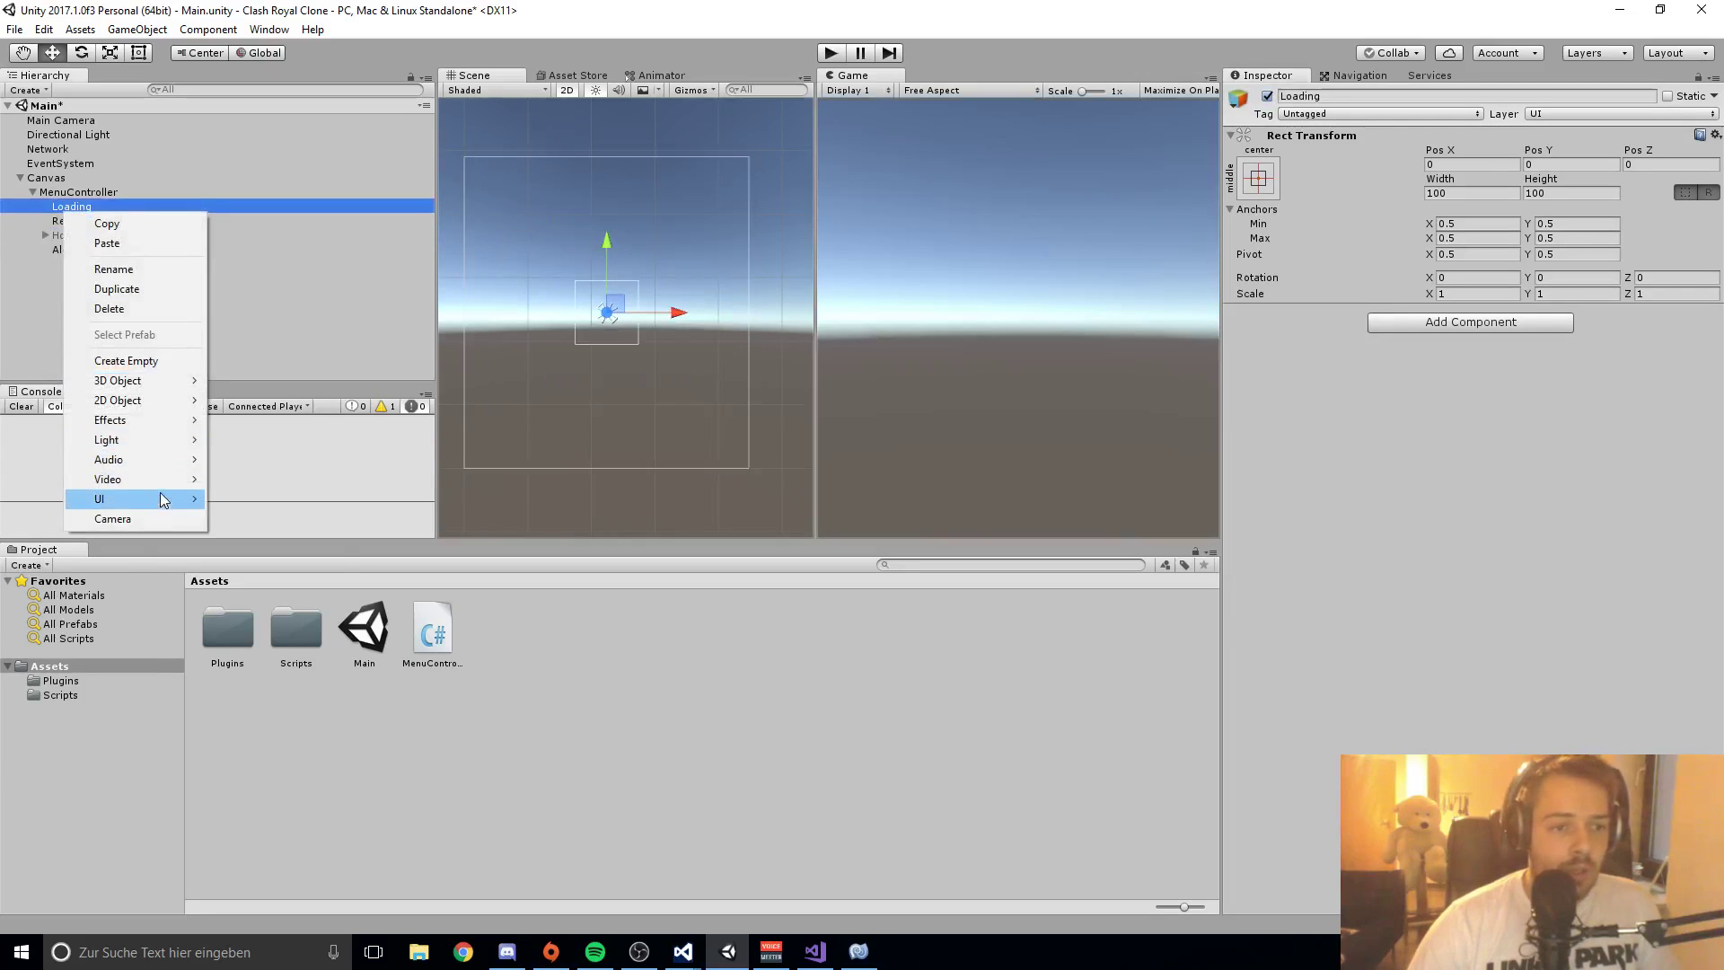
{"action": "mouse_move", "coordinate": [166, 499]}
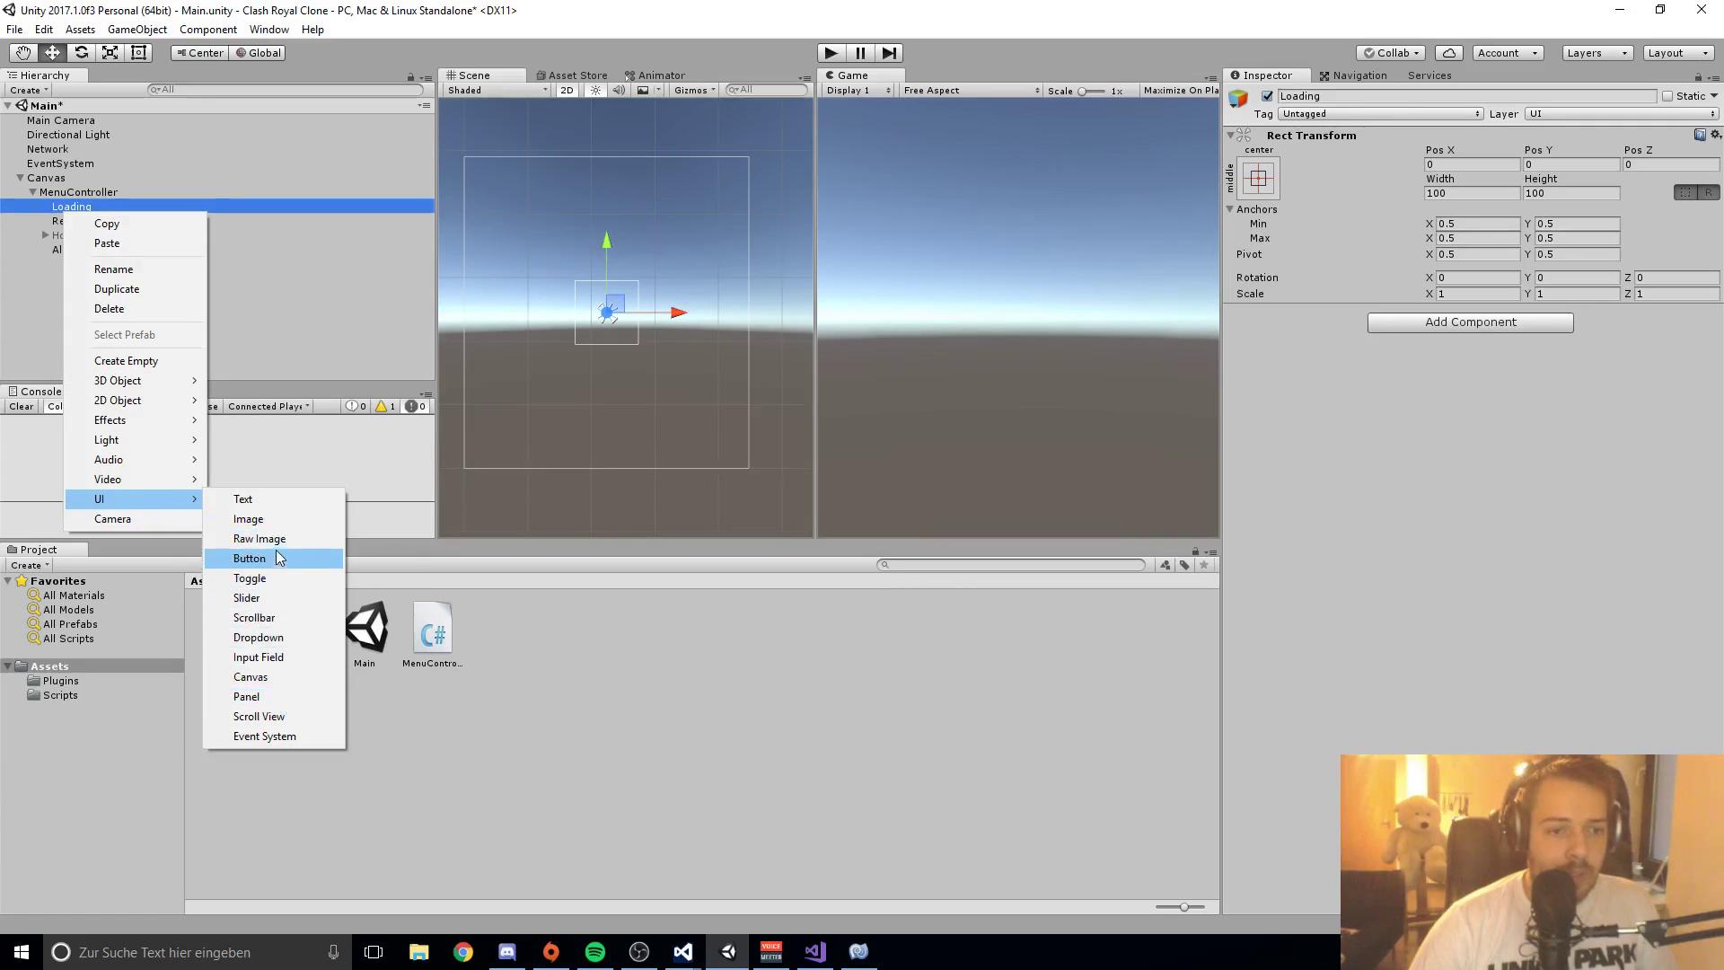
{"action": "left_click", "coordinate": [274, 521]}
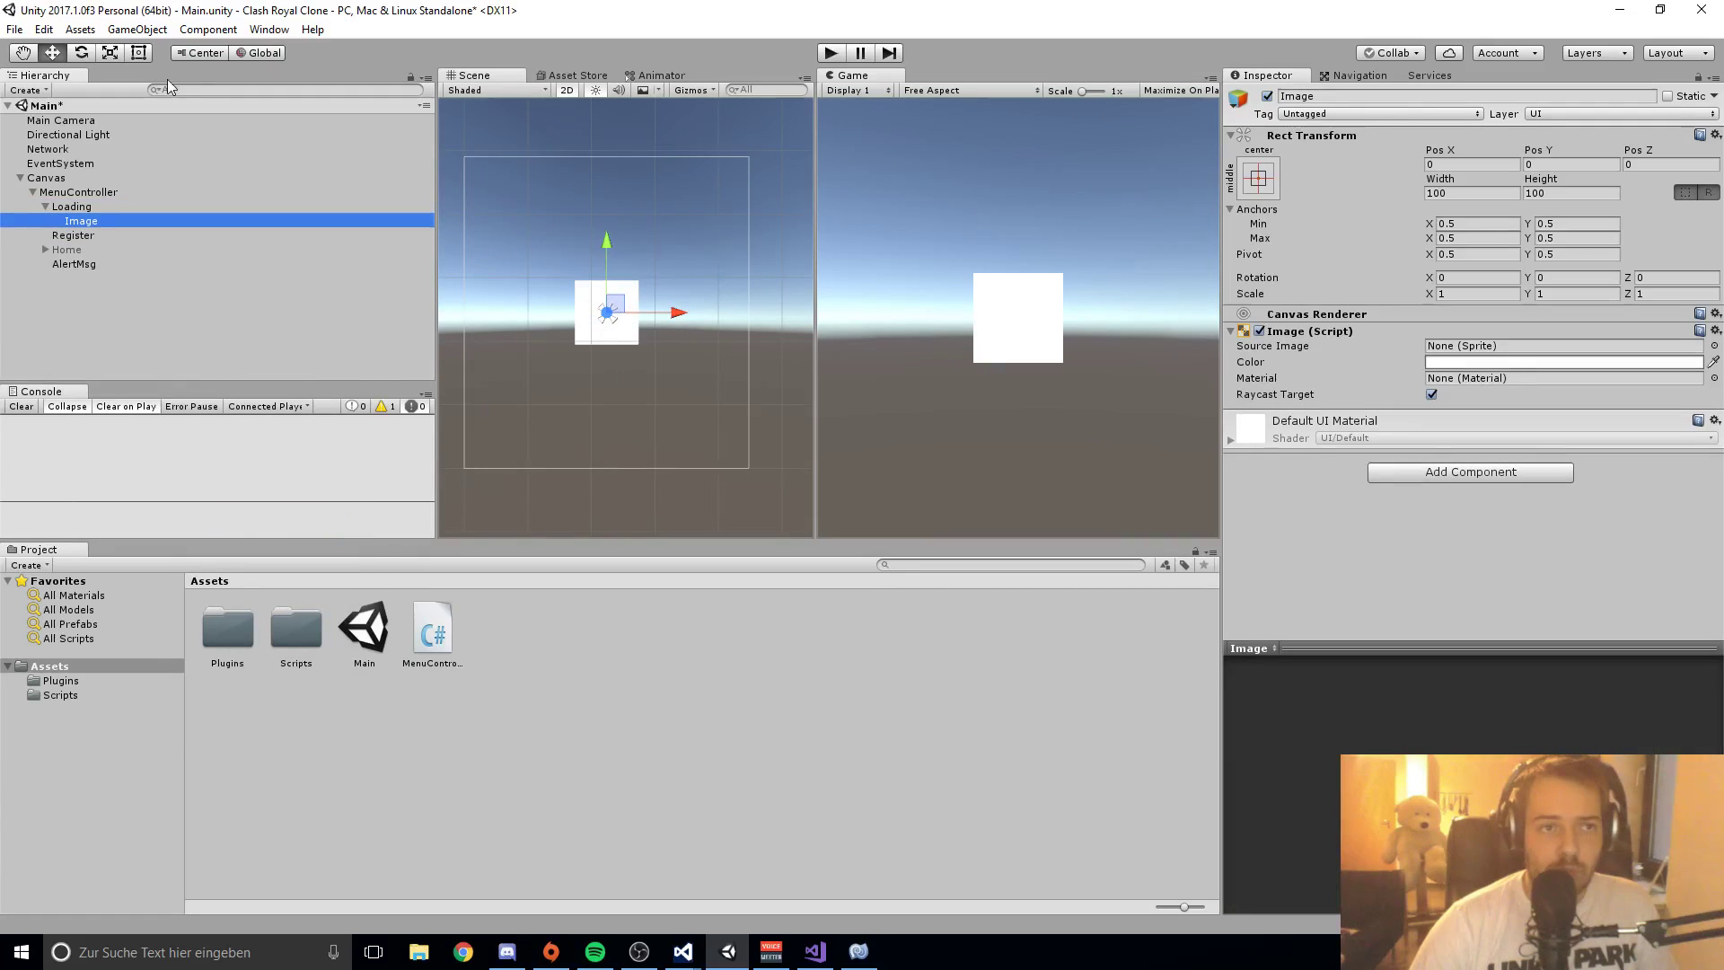
{"action": "key", "text": "t"}
{"action": "left_click_drag", "start_coordinate": [638, 285], "coordinate": [746, 158]}
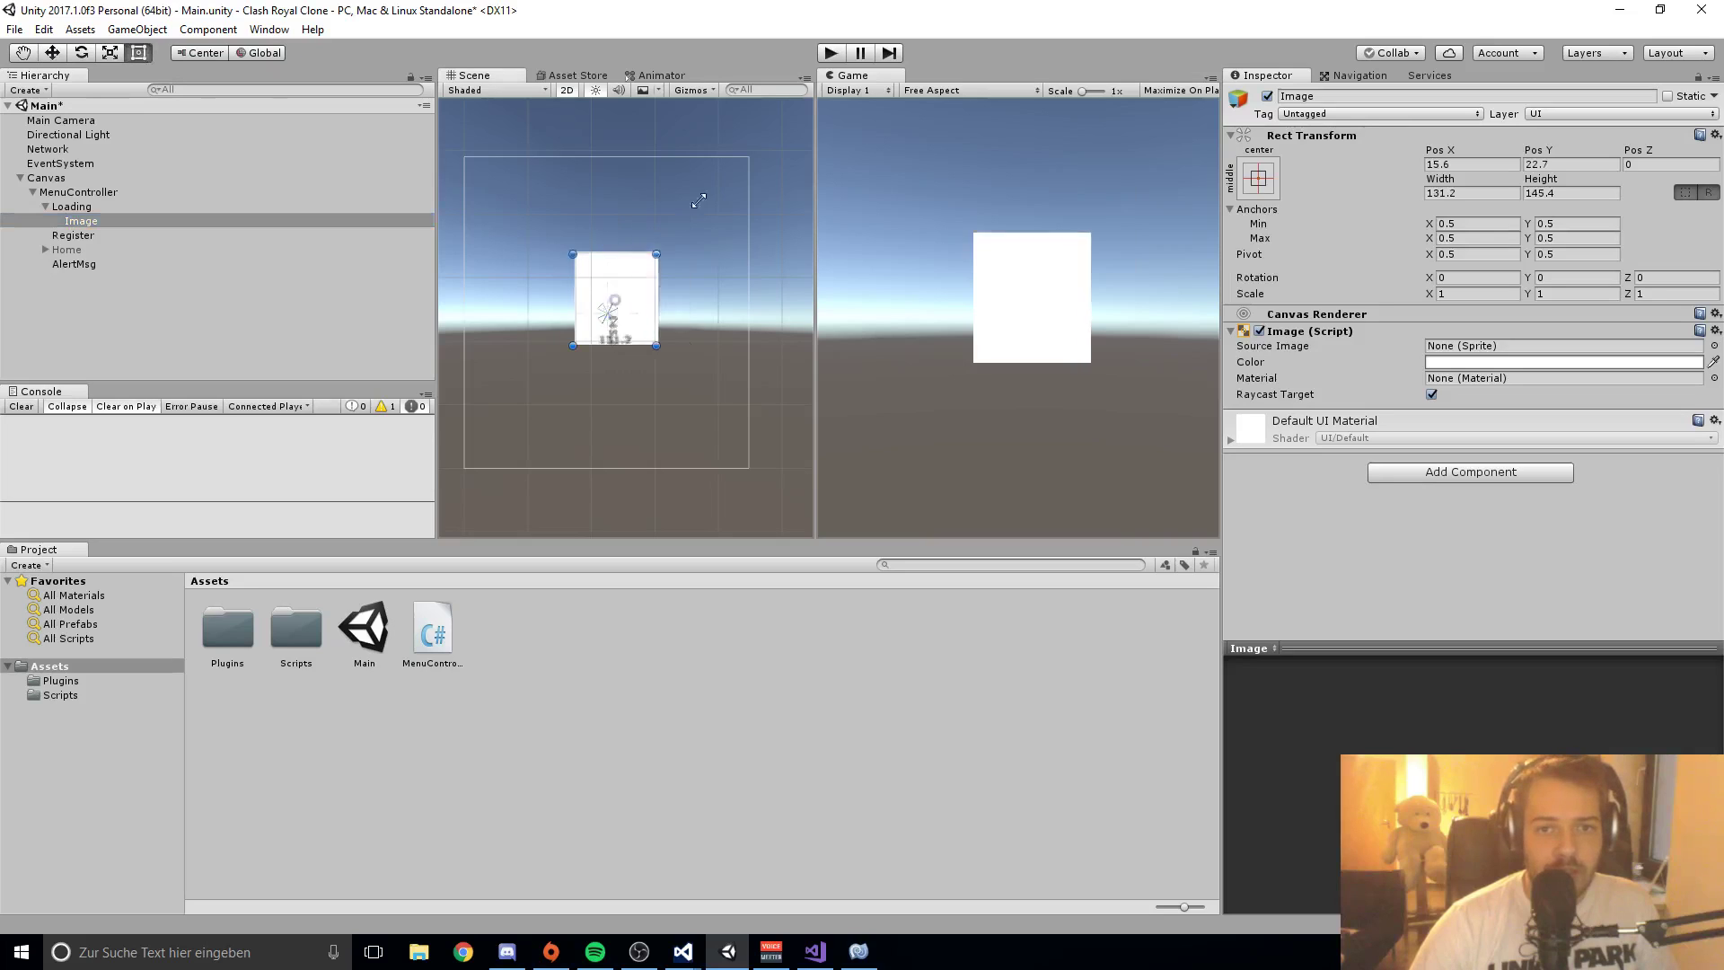
{"action": "left_click_drag", "start_coordinate": [571, 347], "coordinate": [457, 484]}
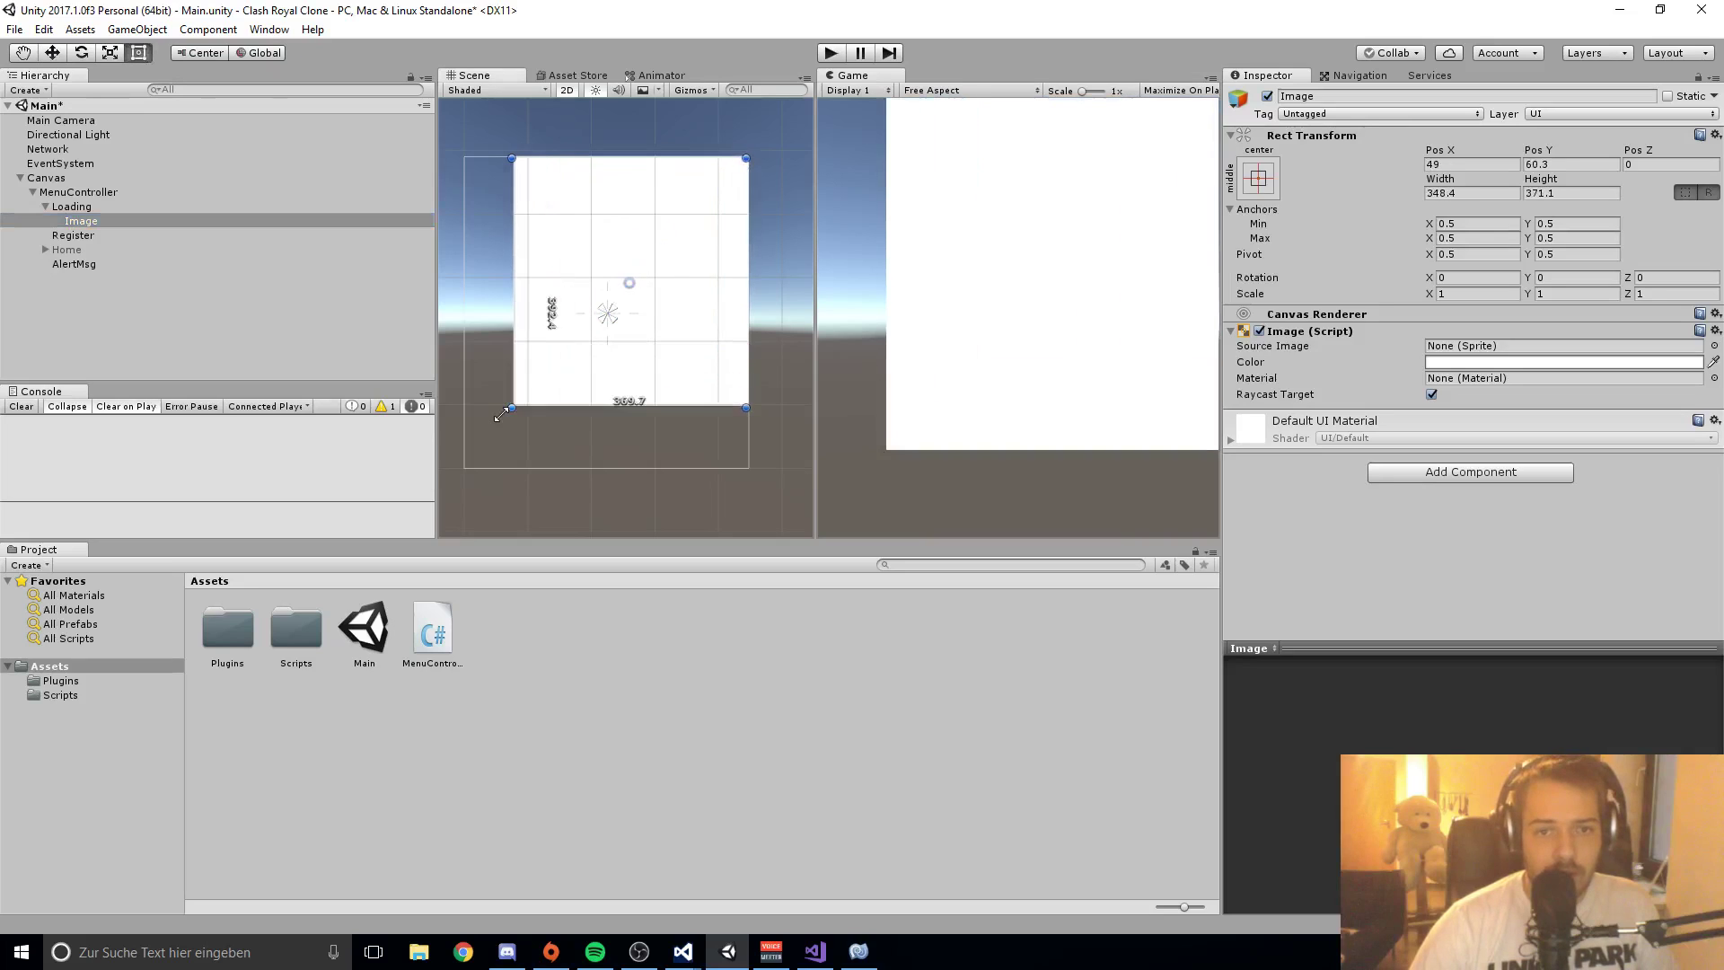
Step: Set the Loading image's colour to black
{"action": "left_click", "coordinate": [1563, 361]}
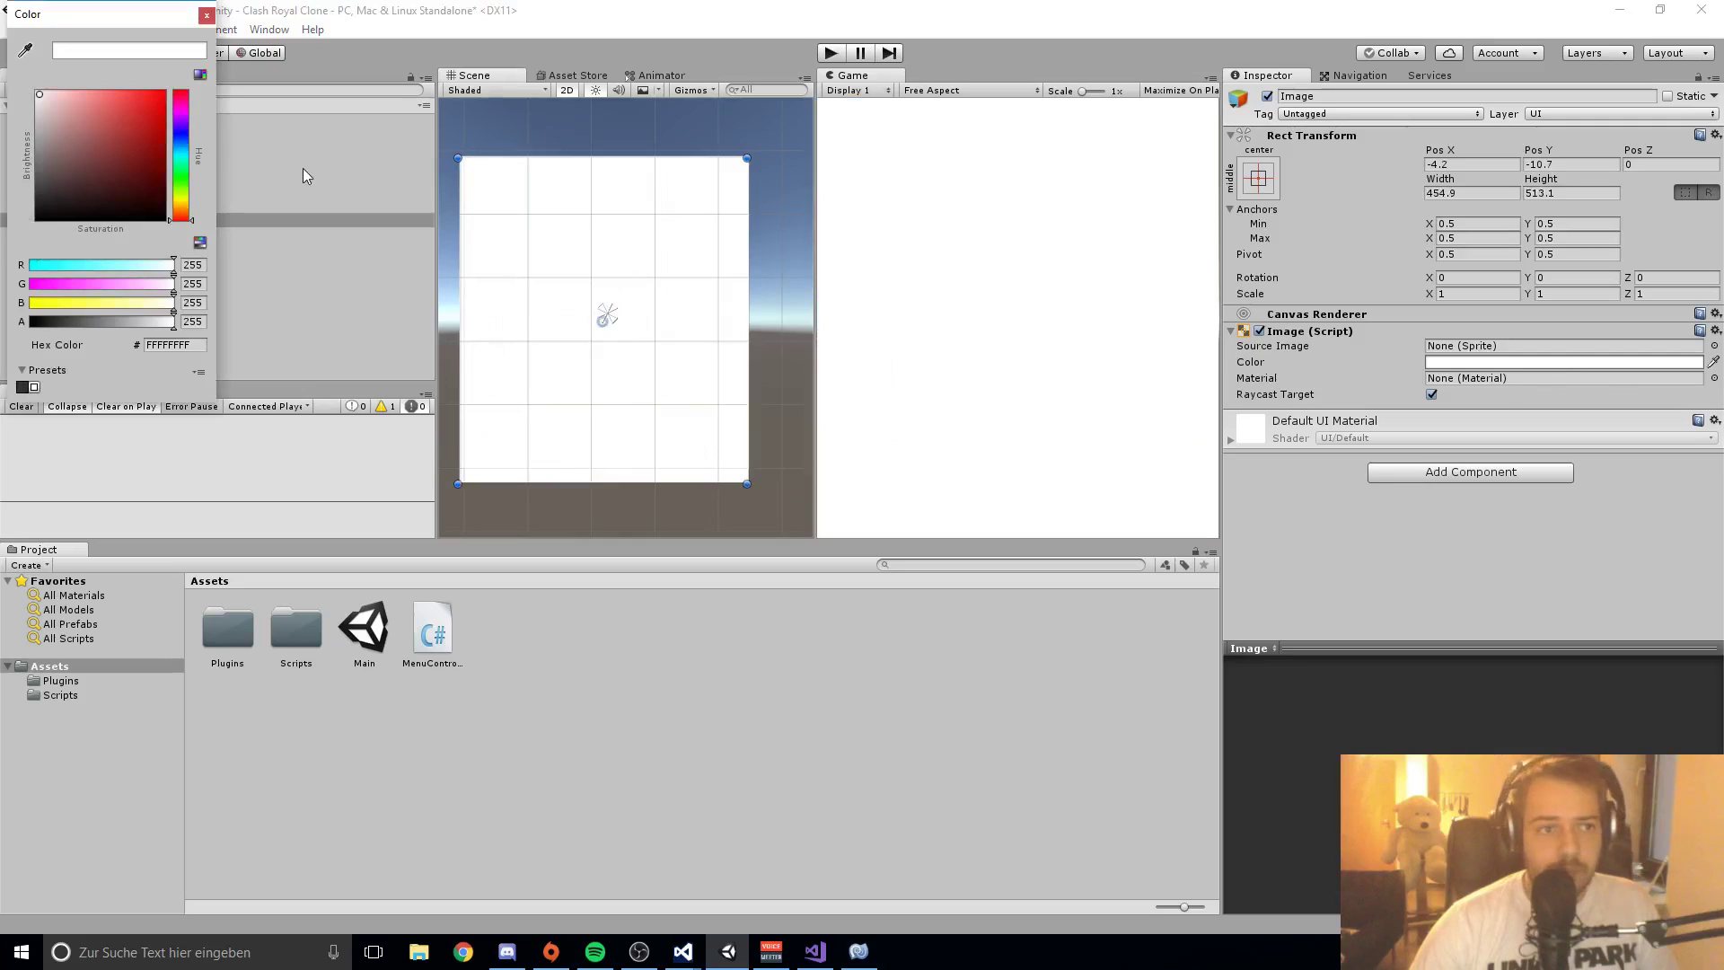
{"action": "left_click", "coordinate": [78, 219]}
{"action": "left_click", "coordinate": [206, 16]}
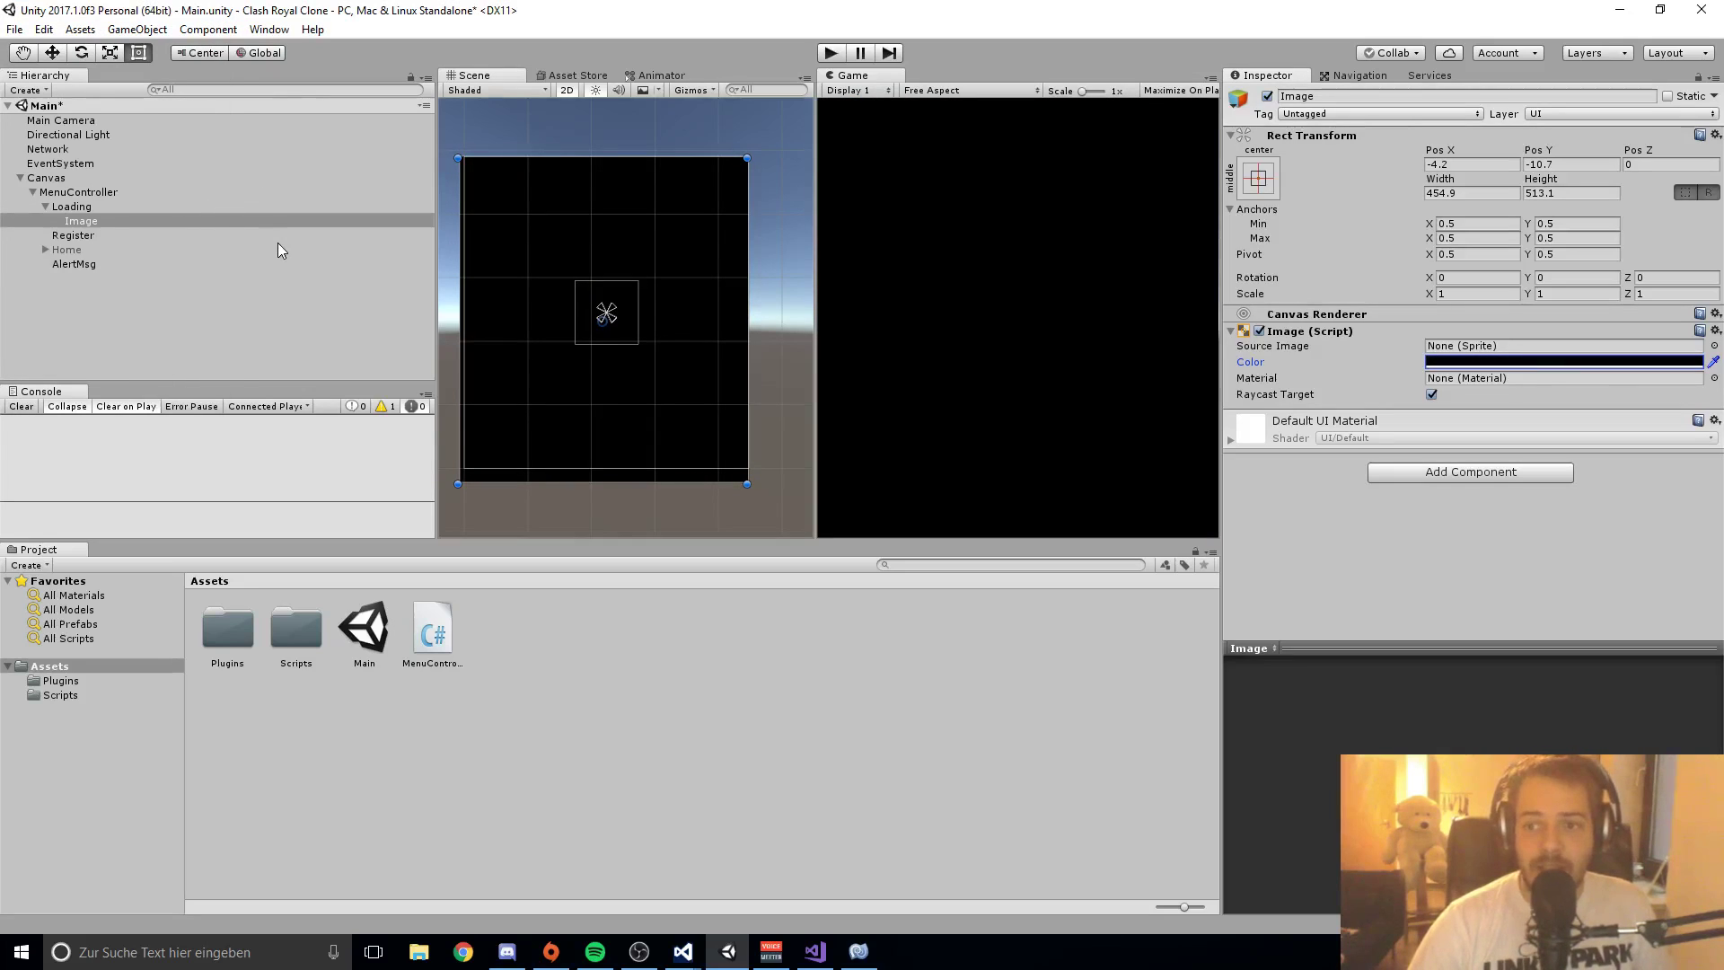
Step: Add a Text element under Loading and make its colour white
{"action": "right_click", "coordinate": [71, 207]}
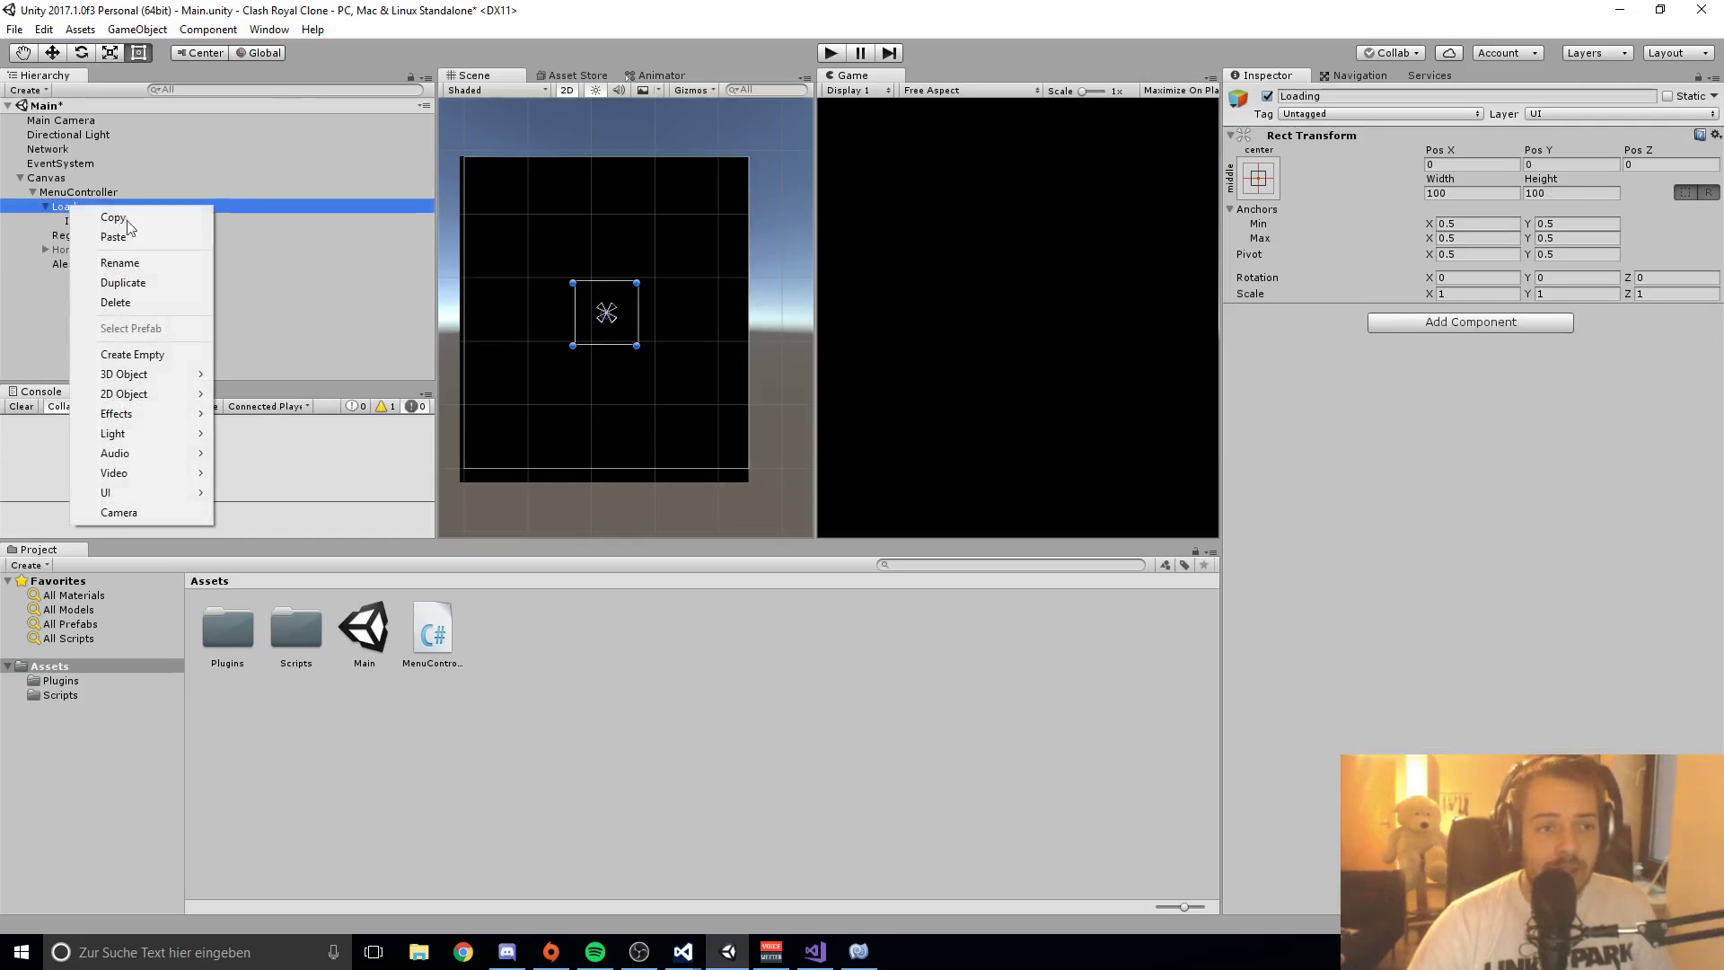
{"action": "mouse_move", "coordinate": [165, 496]}
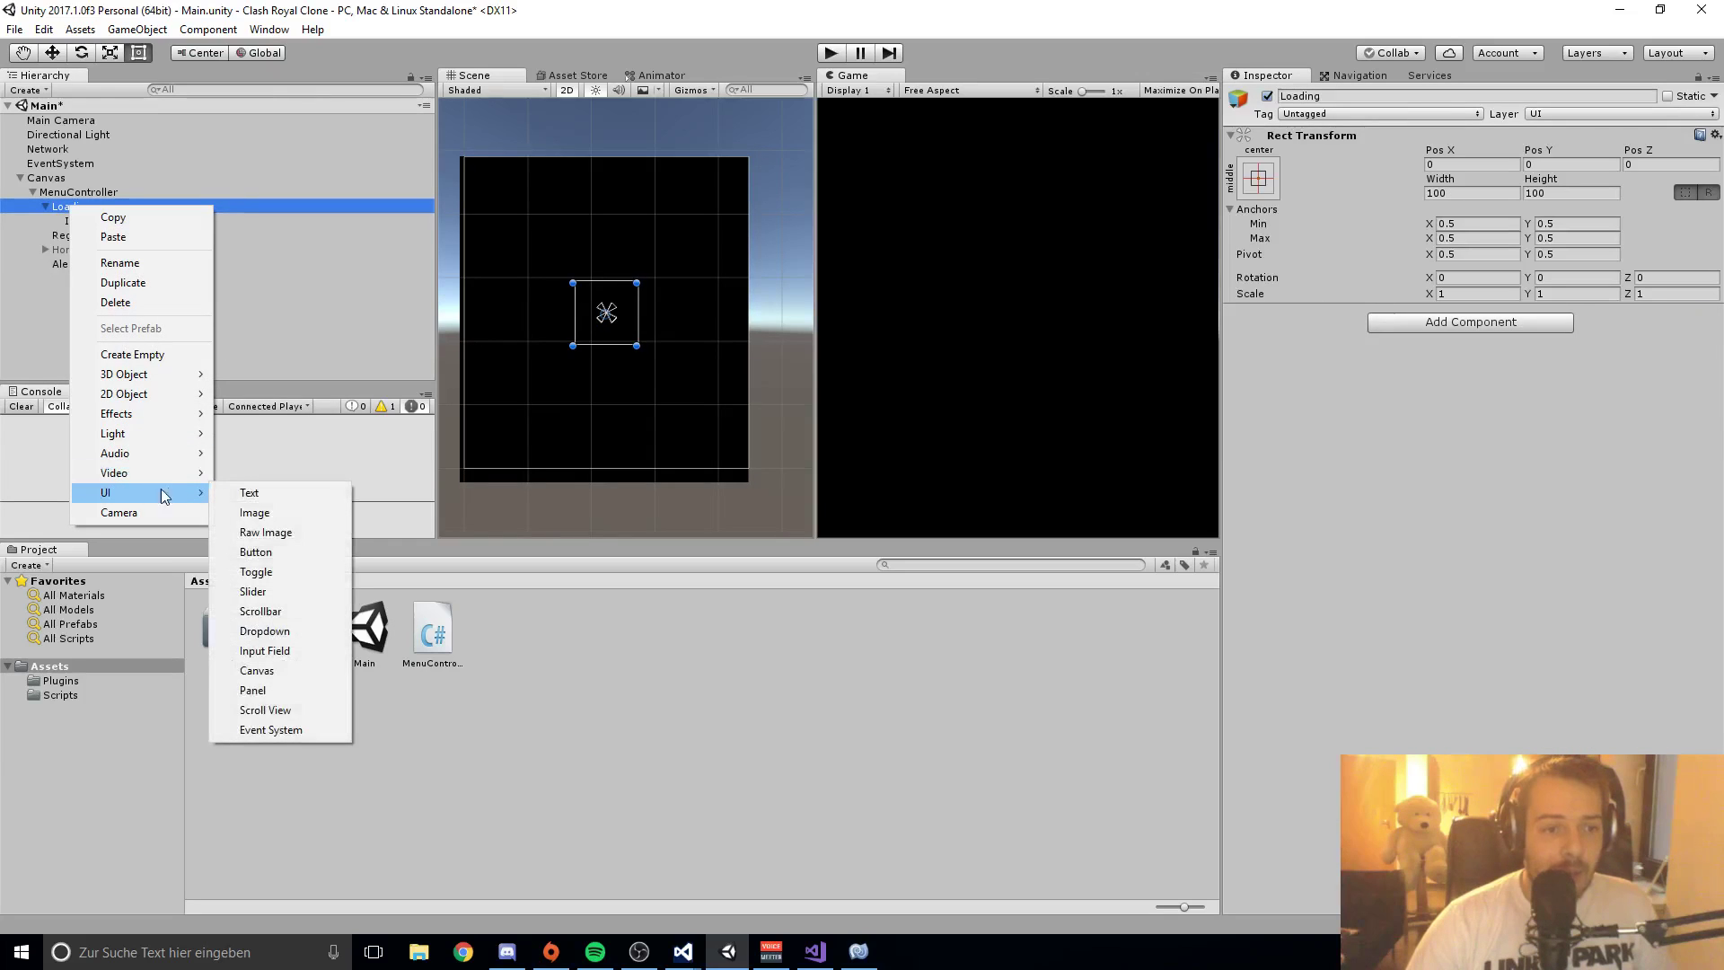
{"action": "left_click", "coordinate": [293, 494]}
{"action": "left_click", "coordinate": [1553, 591]}
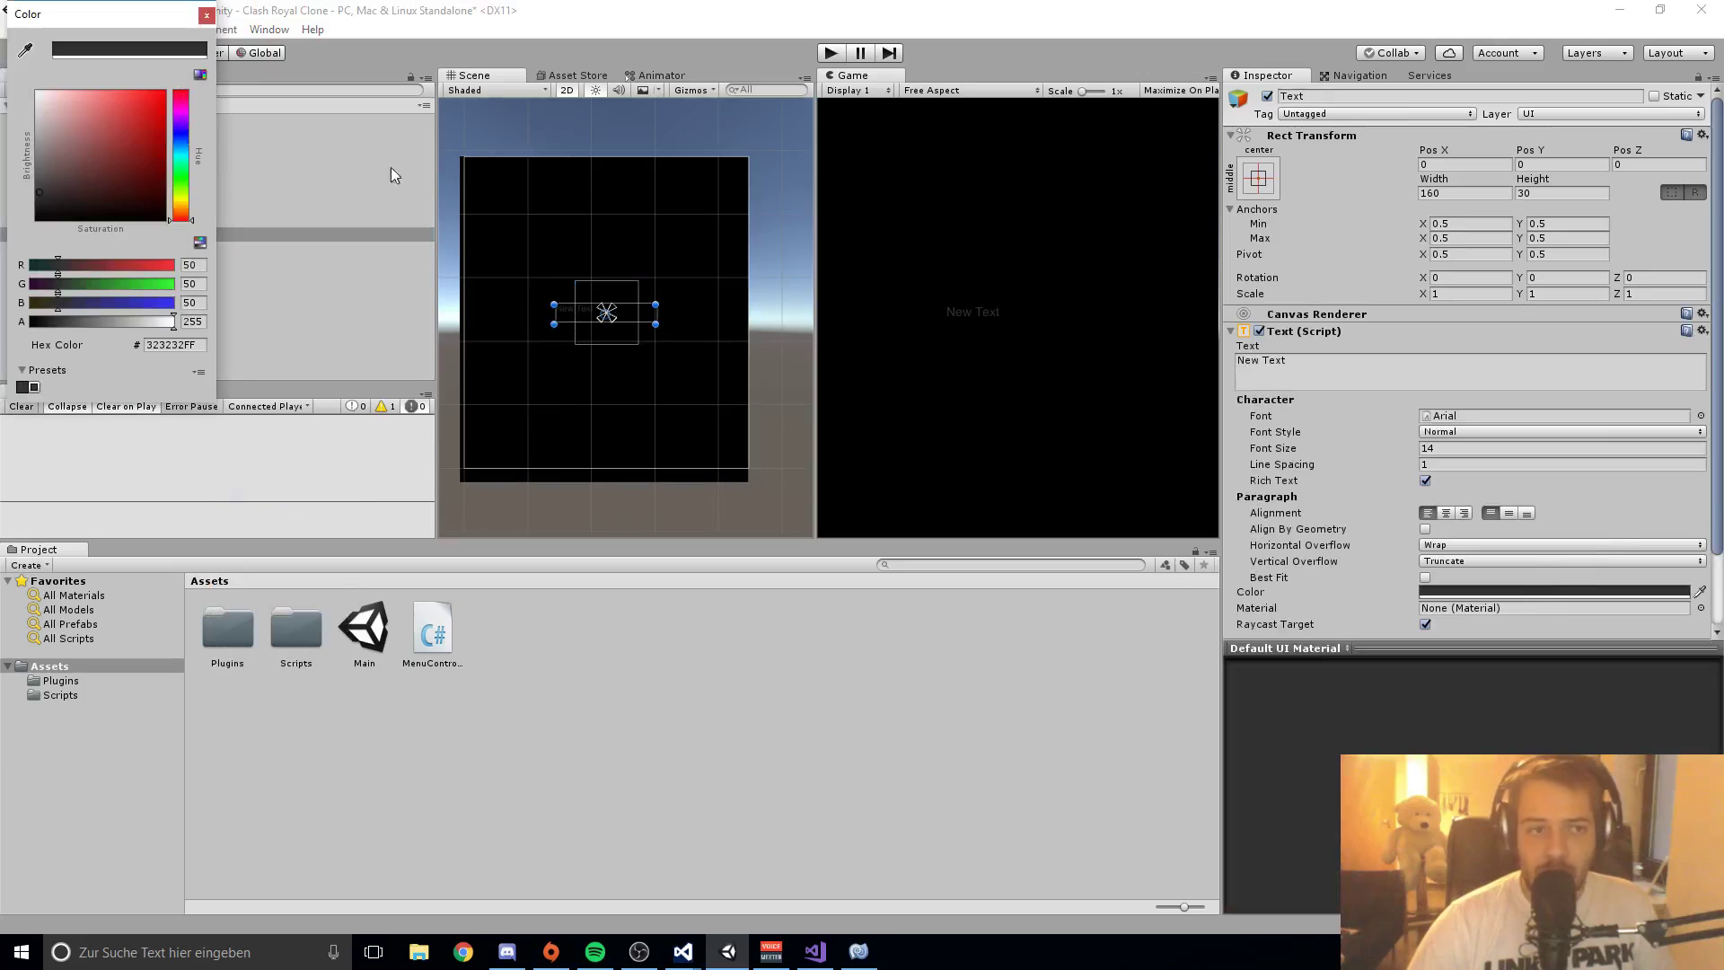
{"action": "left_click_drag", "start_coordinate": [38, 186], "coordinate": [38, 93]}
{"action": "left_click", "coordinate": [206, 15]}
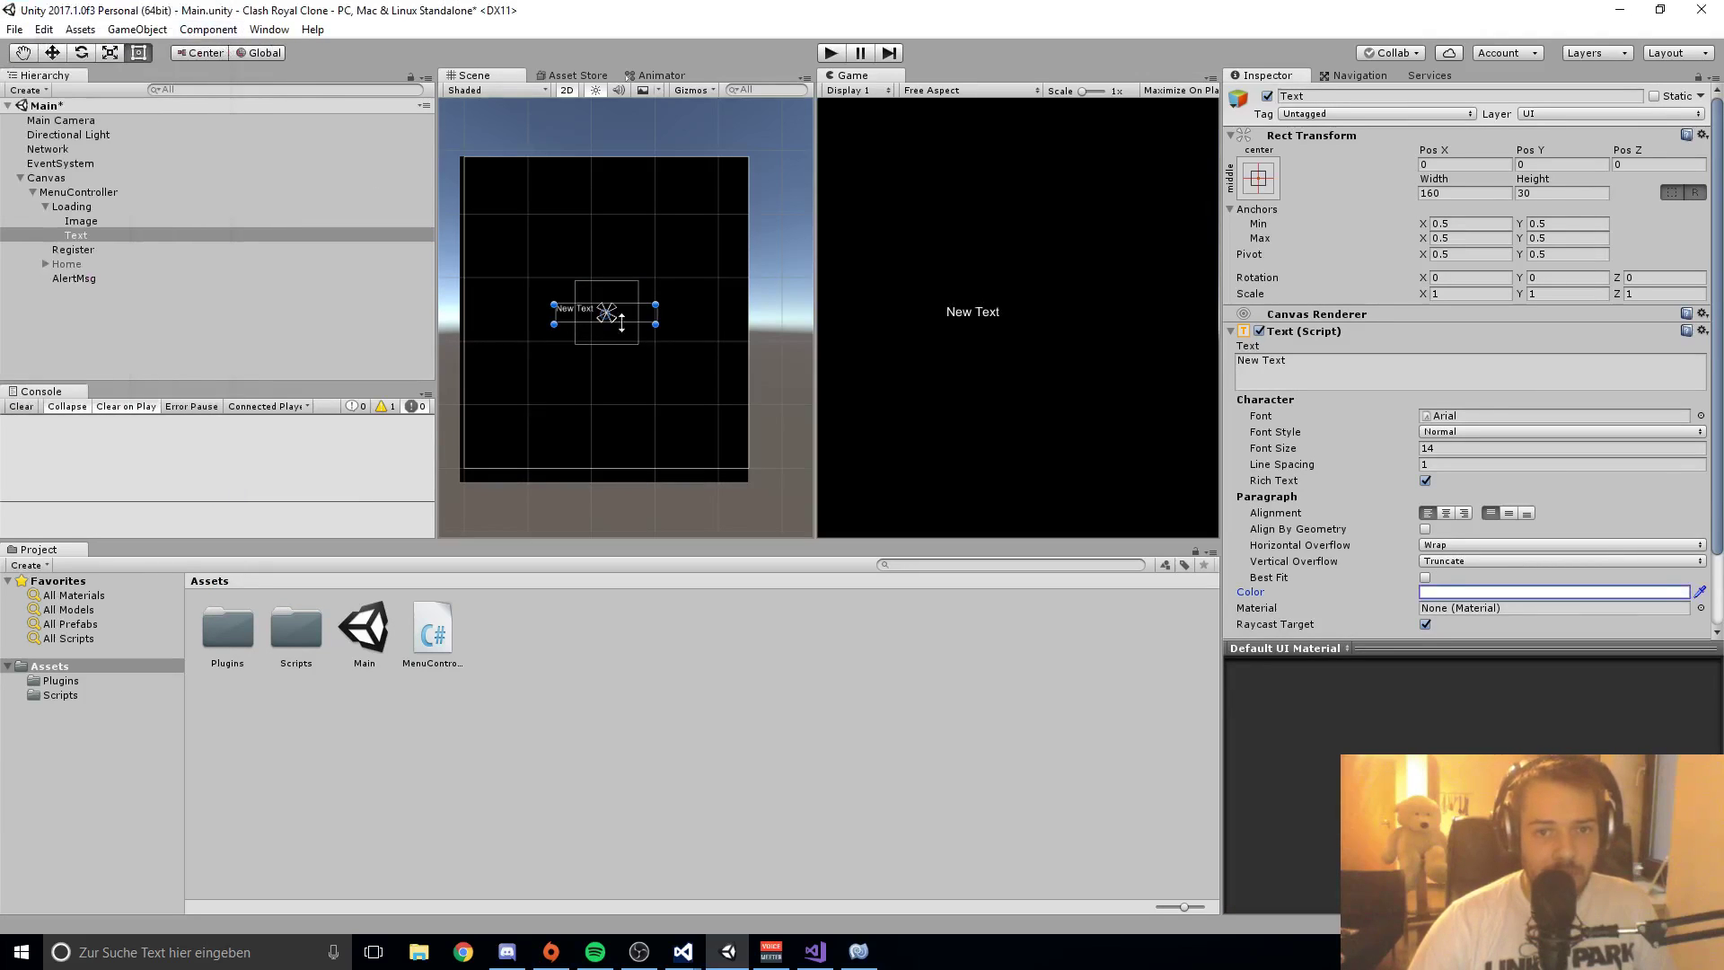
Step: Widen the text to 445.2, enter 'Spiel wird geladen...', centre it both ways, and save the scene
{"action": "left_click_drag", "start_coordinate": [654, 320], "coordinate": [747, 322]}
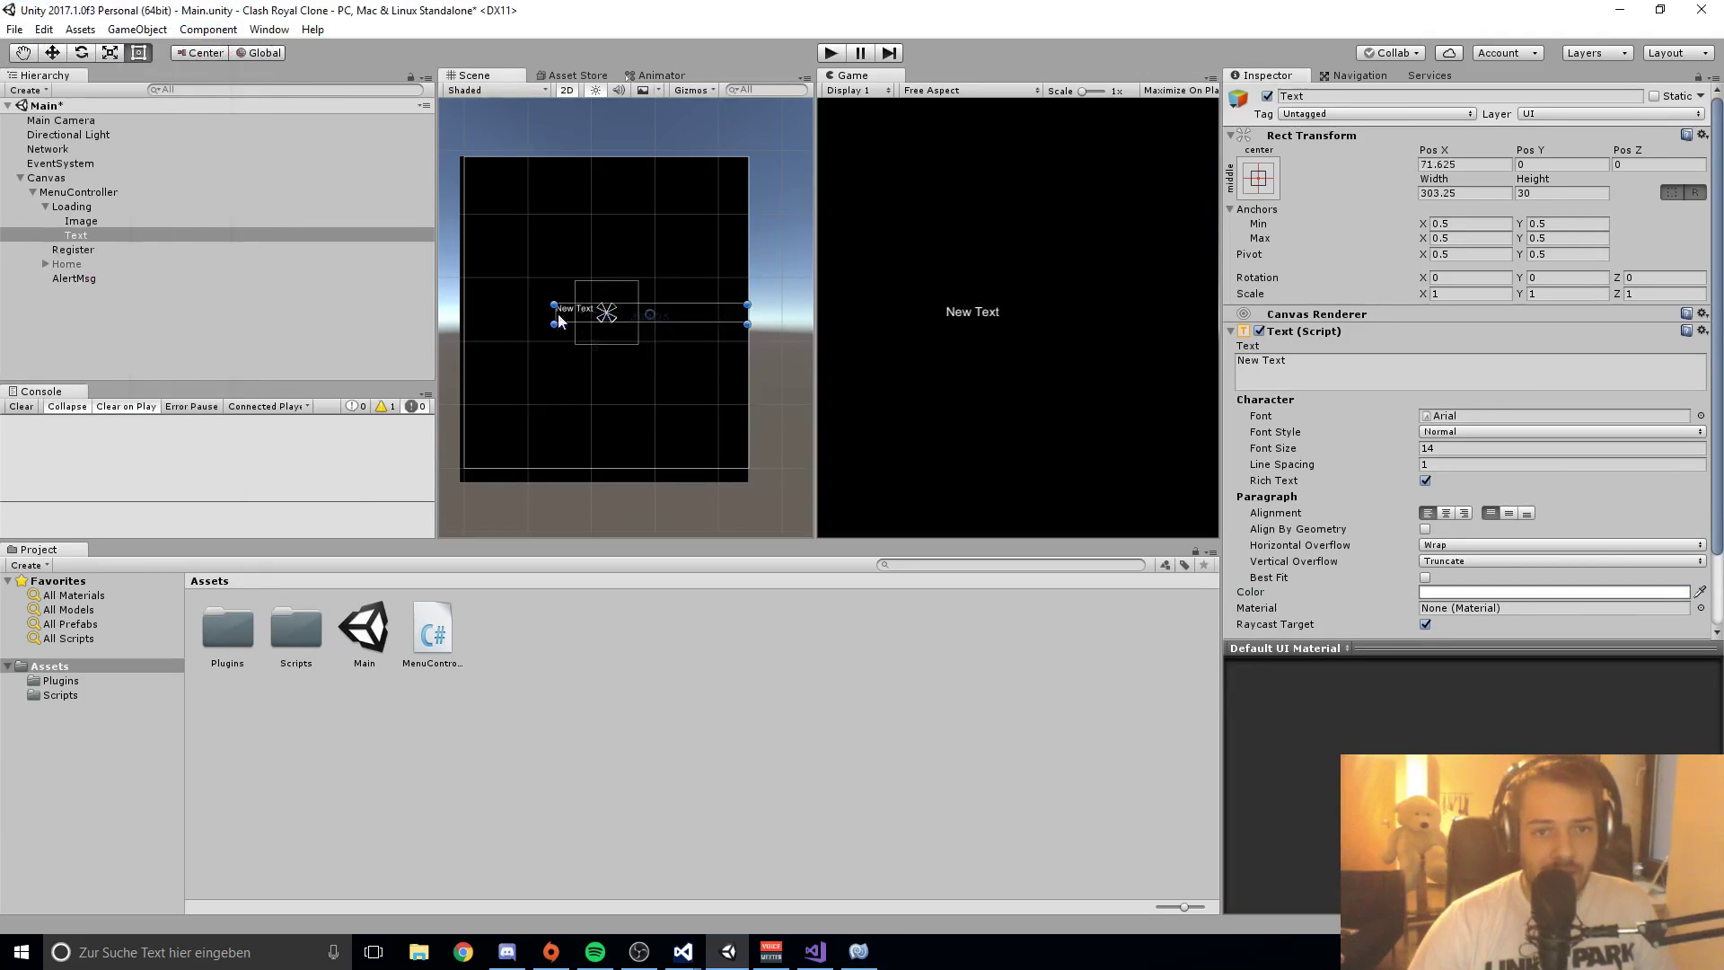
{"action": "left_click_drag", "start_coordinate": [554, 315], "coordinate": [465, 316]}
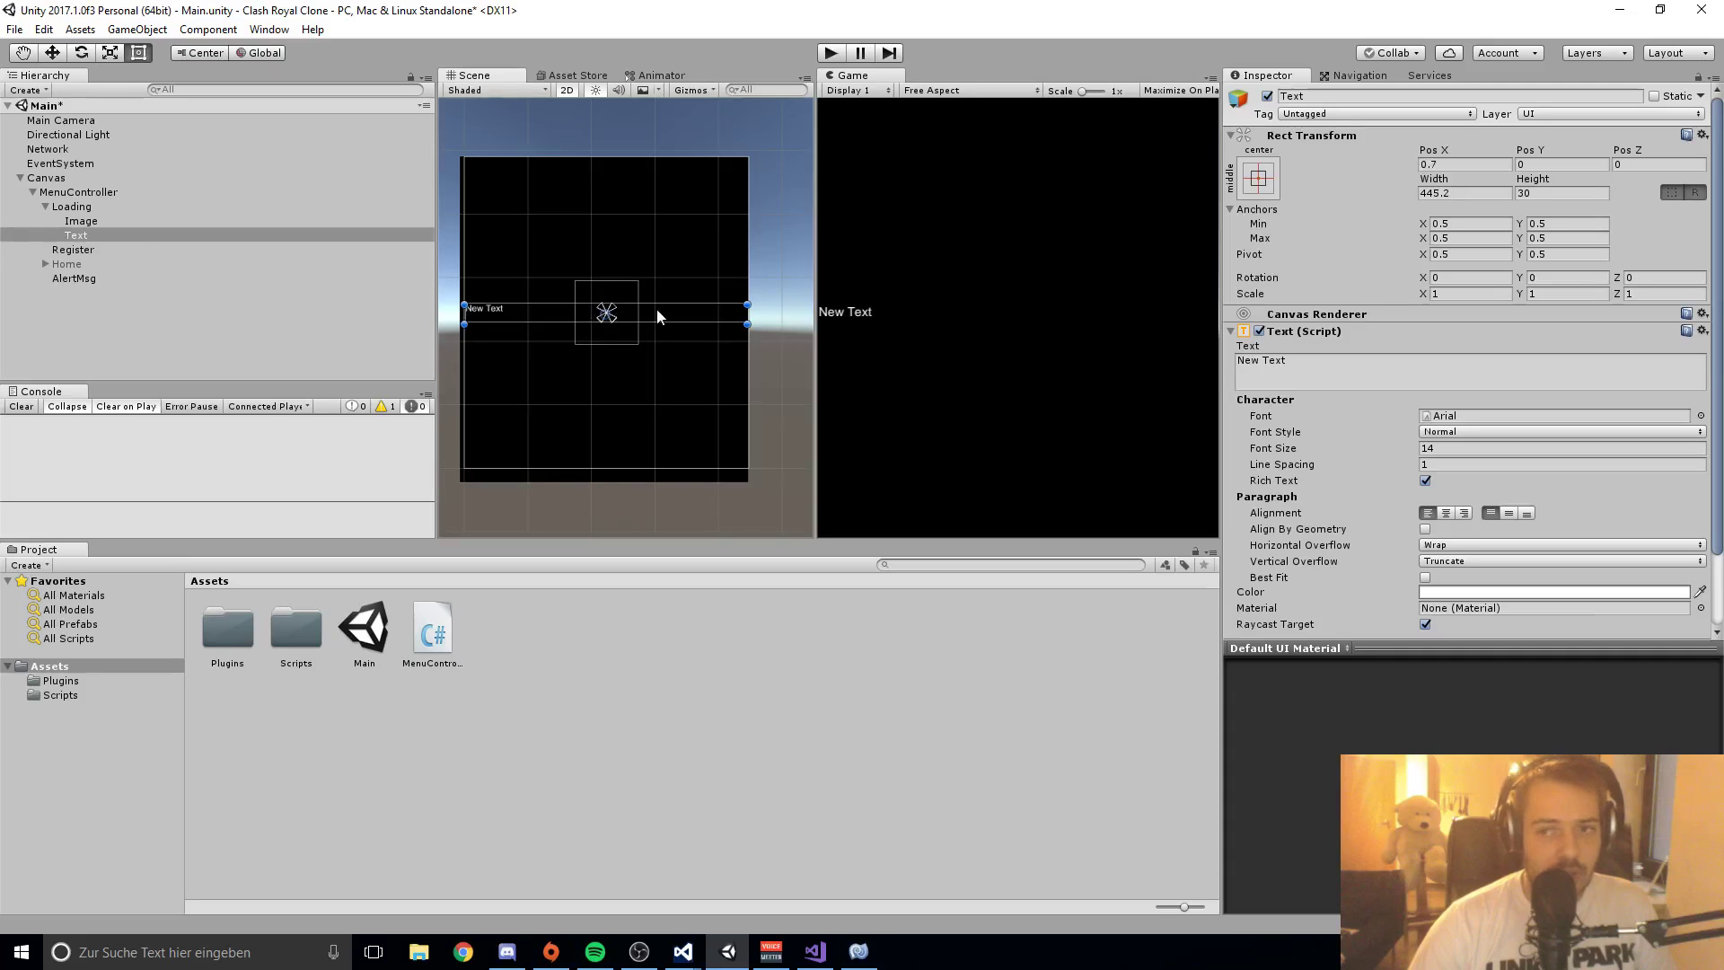
{"action": "left_click", "coordinate": [1295, 360]}
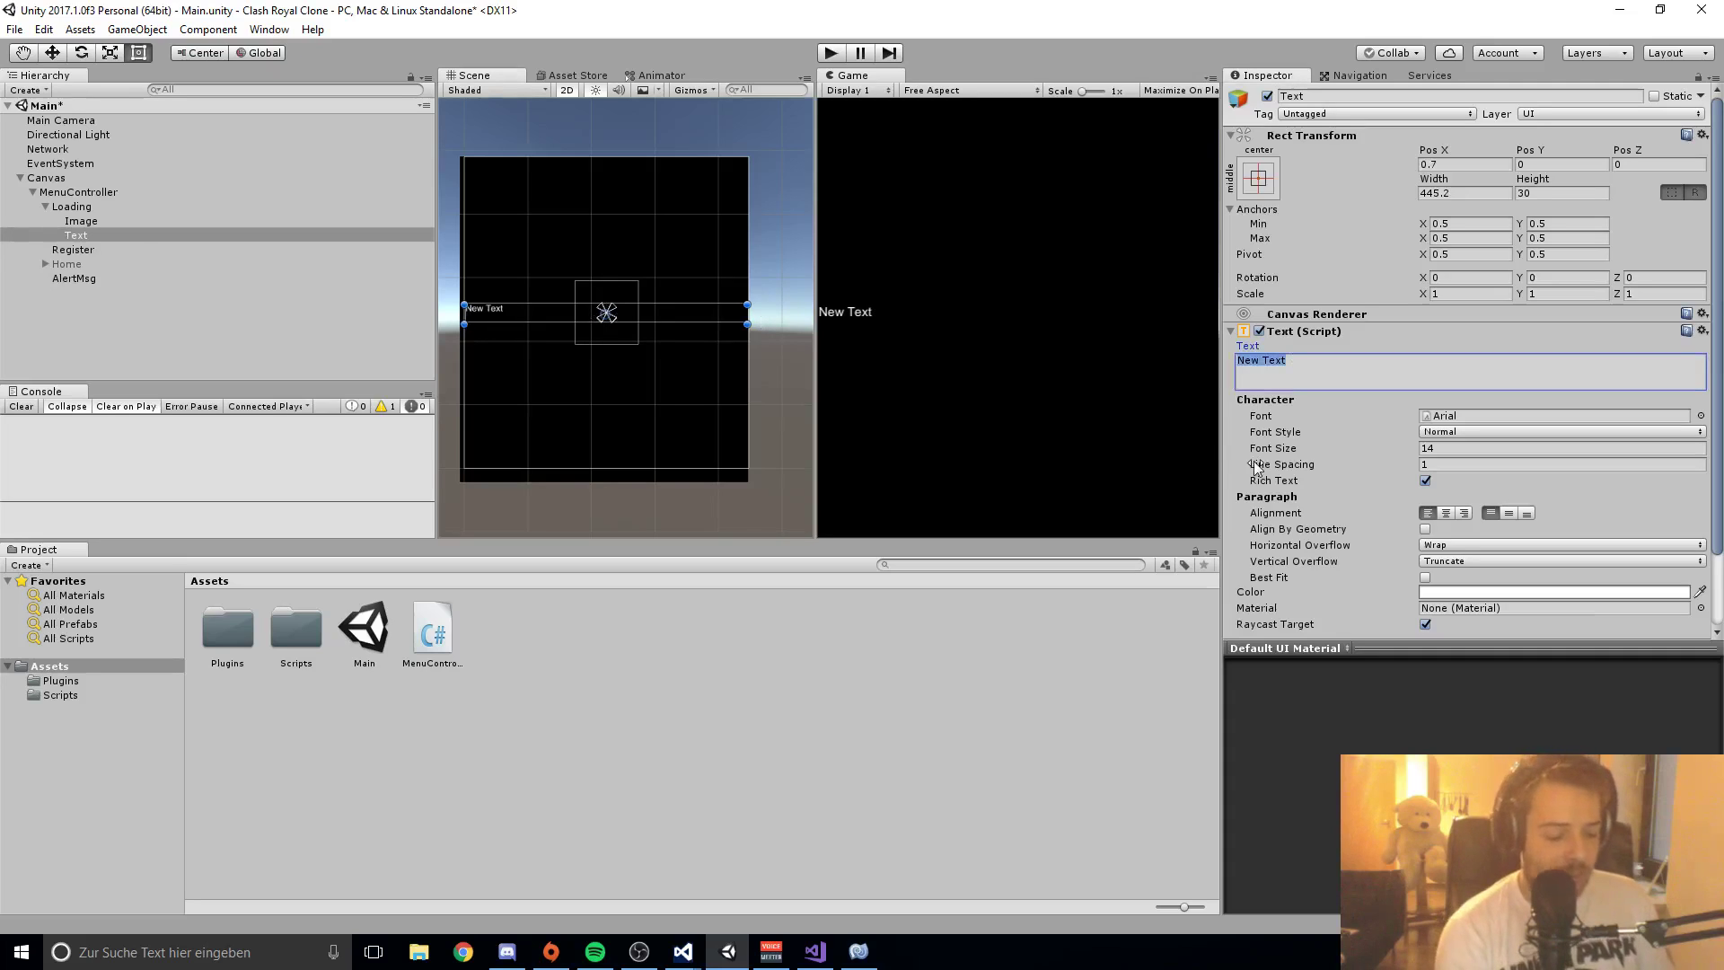
{"action": "type", "text": "Spiel wird "}
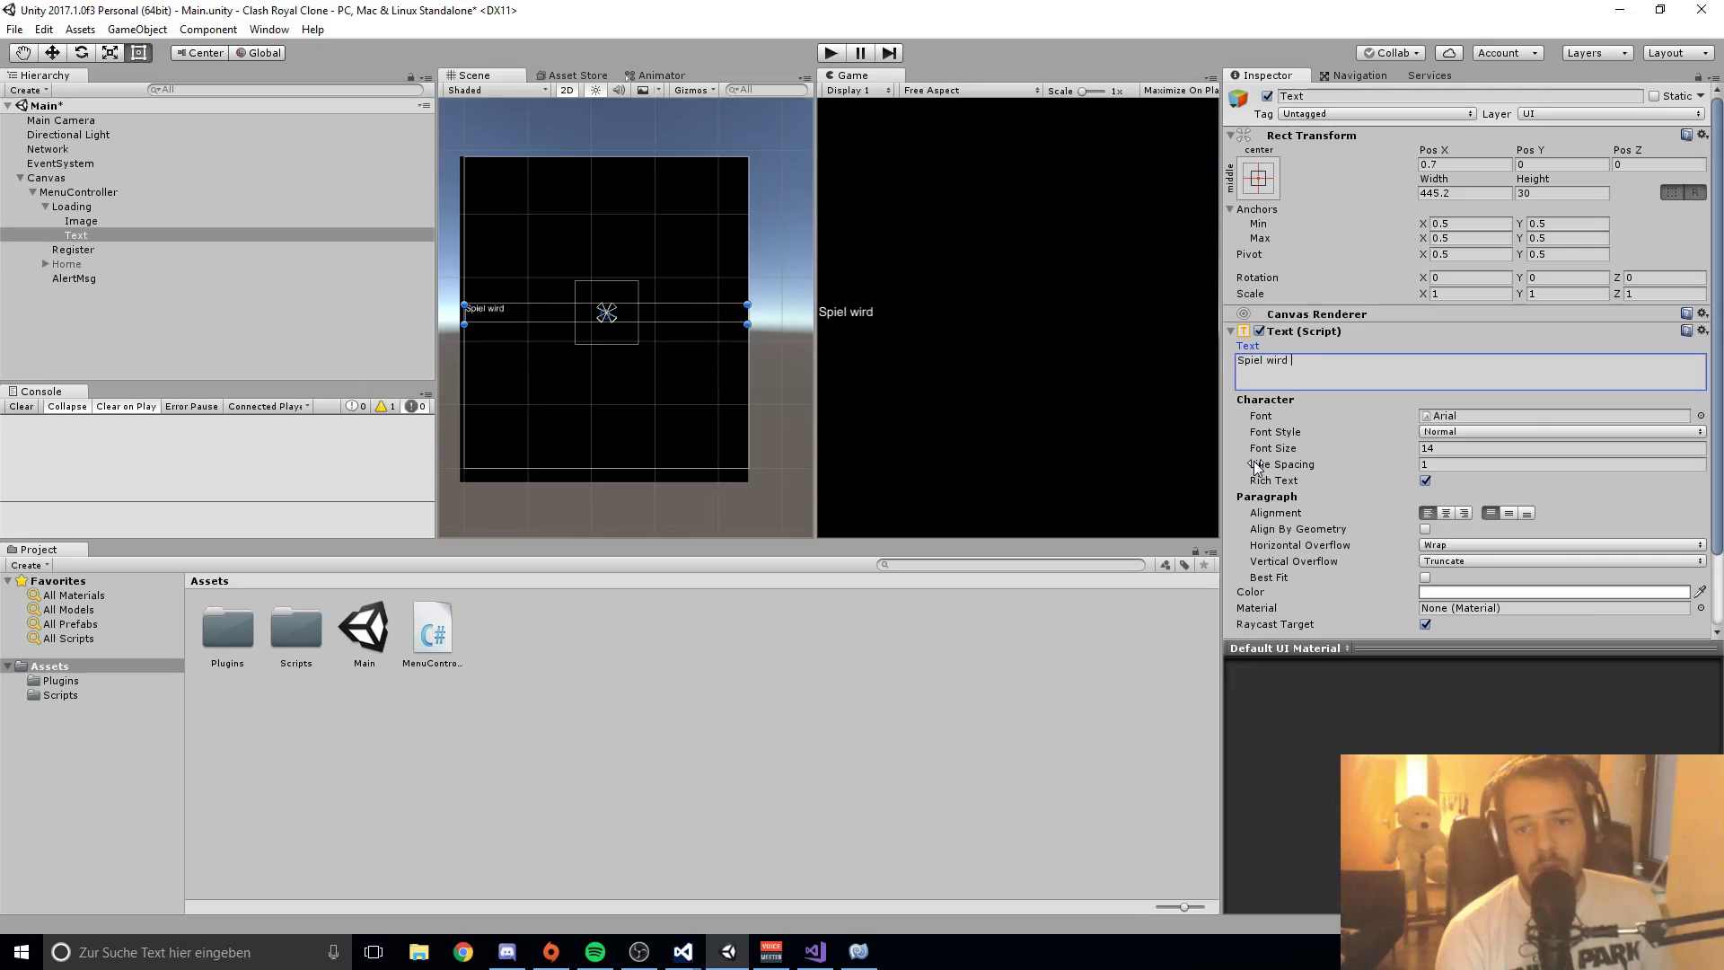
{"action": "type", "text": "geladen..."}
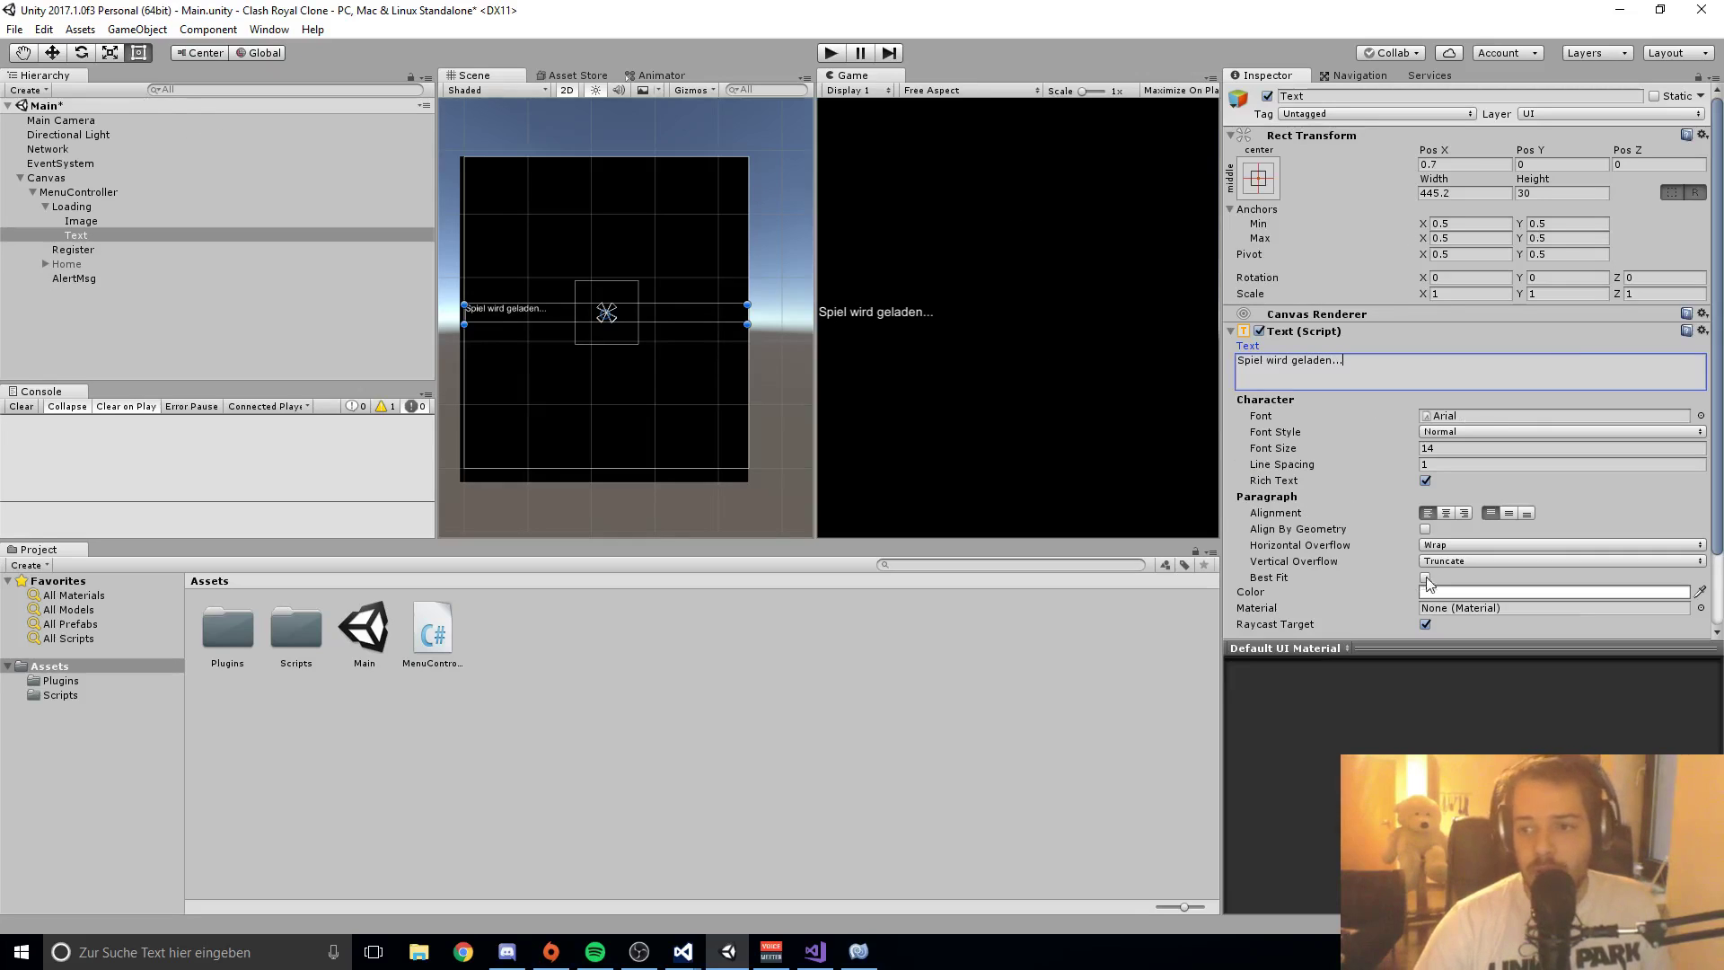
{"action": "left_click", "coordinate": [1445, 512]}
{"action": "left_click", "coordinate": [1509, 513]}
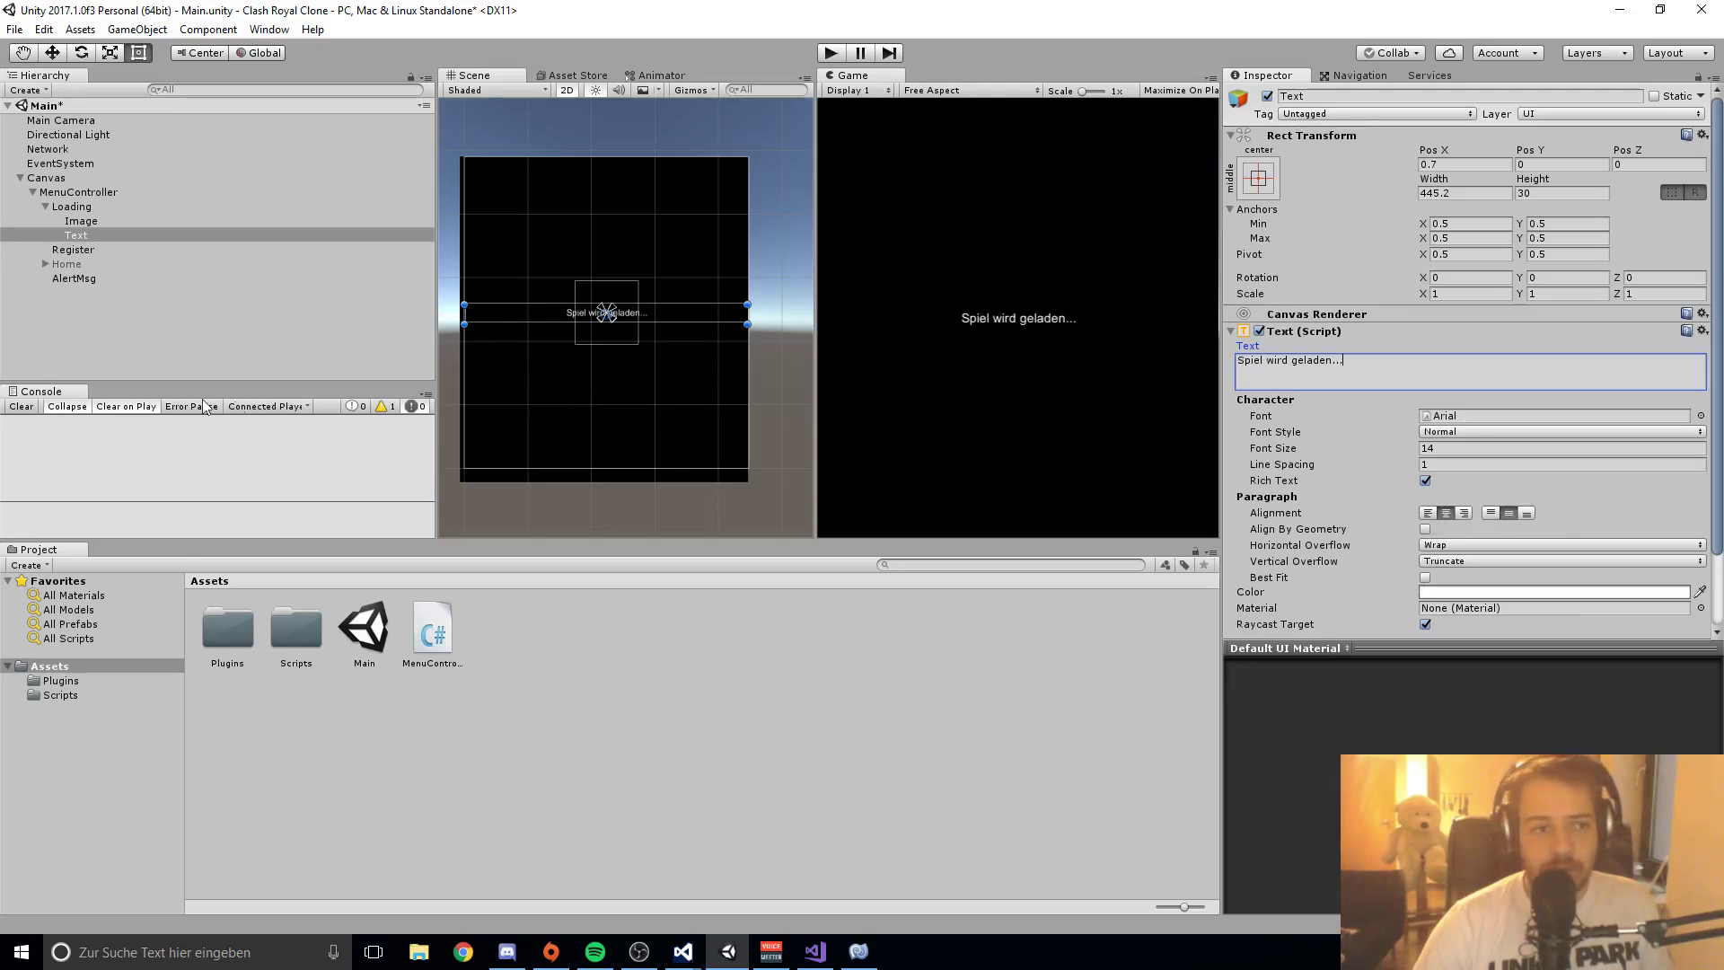
{"action": "left_click", "coordinate": [108, 318]}
{"action": "key", "text": "ctrl+s"}
{"action": "left_click", "coordinate": [88, 208]}
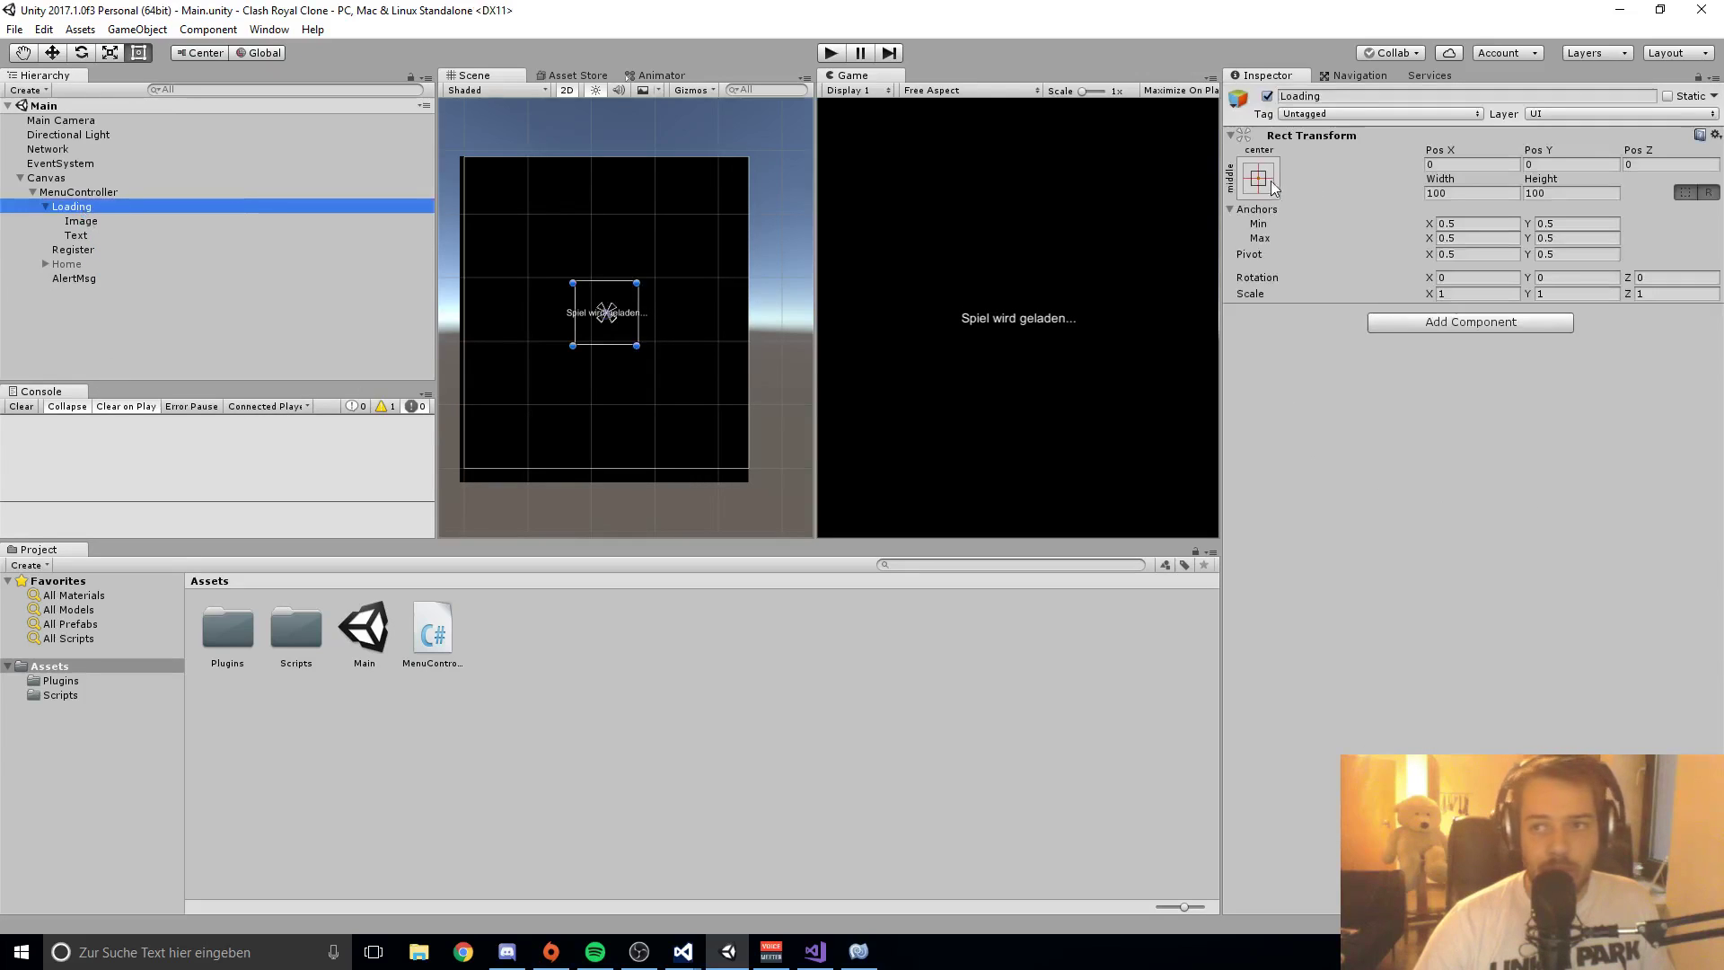
Step: Deactivate the Loading panel so it is hidden
{"action": "left_click", "coordinate": [1266, 96]}
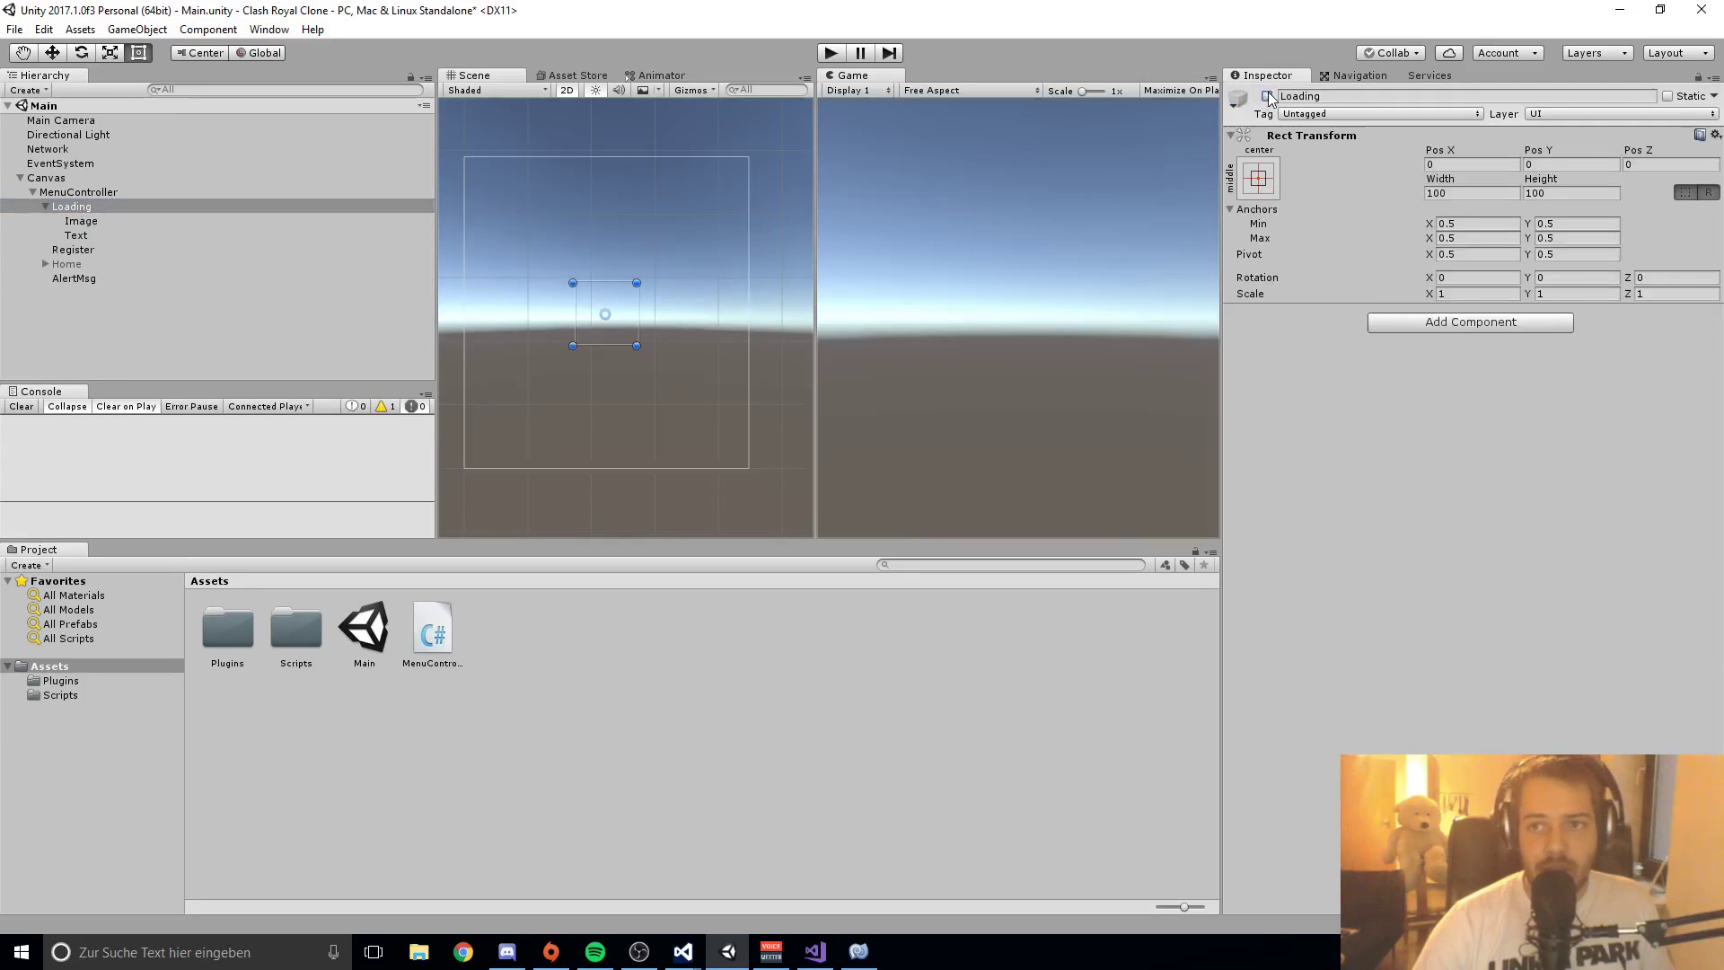
{"action": "left_click", "coordinate": [44, 206]}
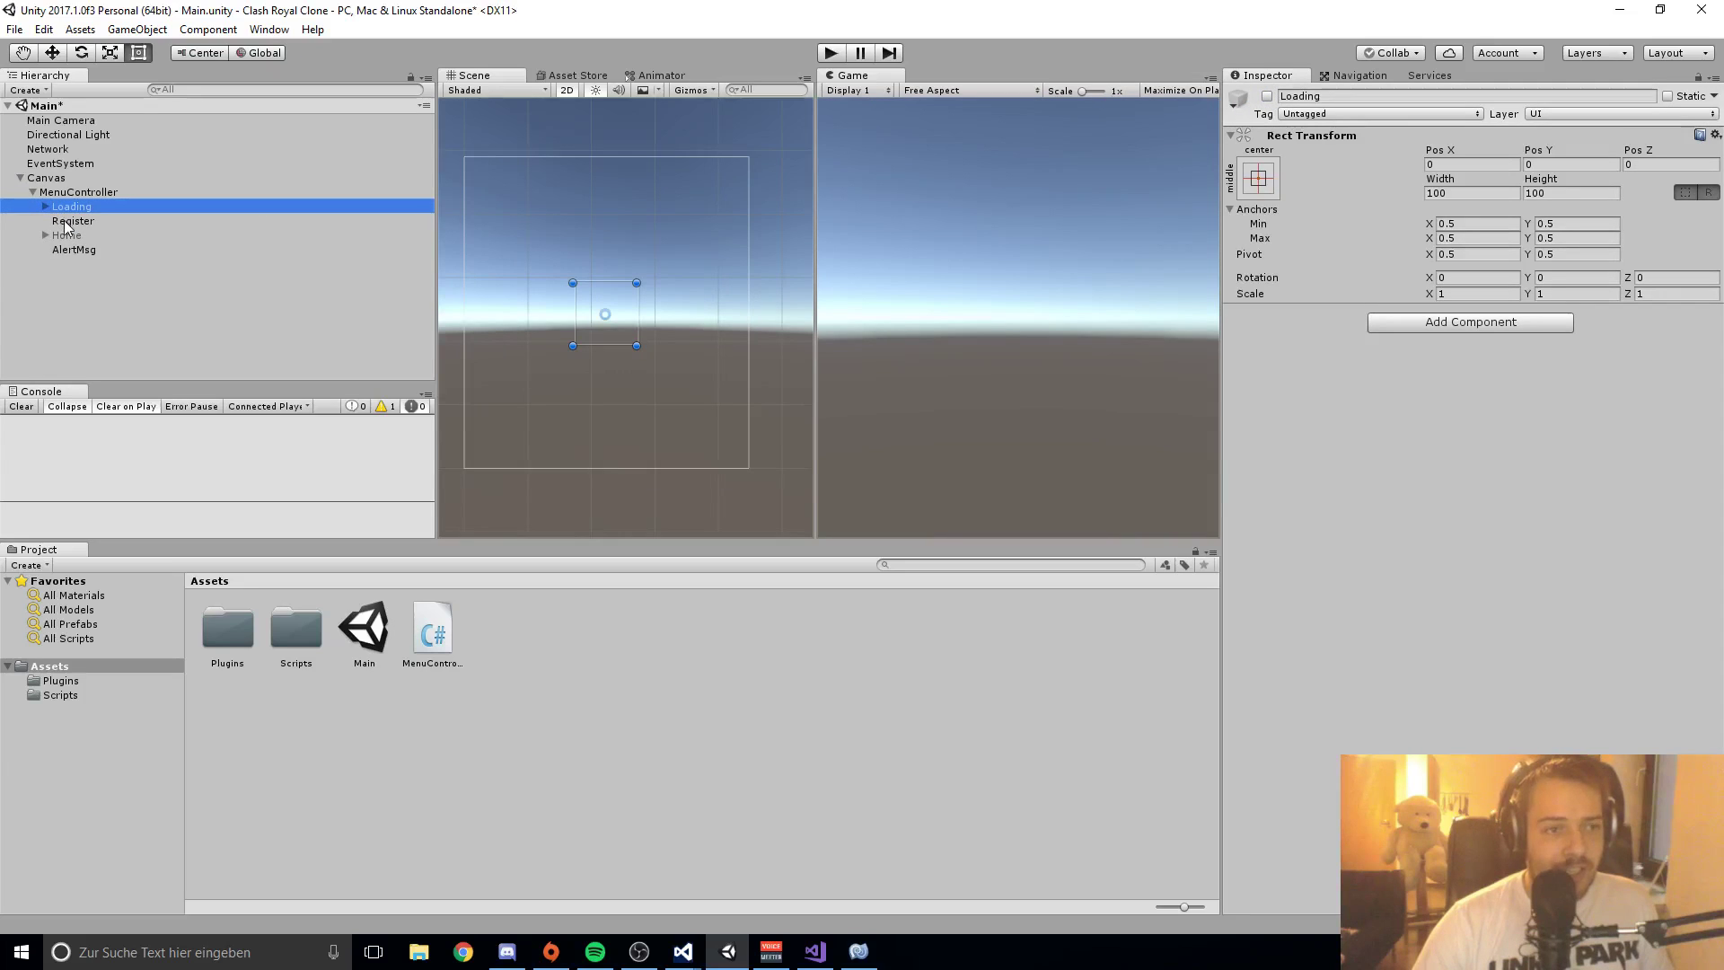
{"action": "left_click", "coordinate": [64, 222]}
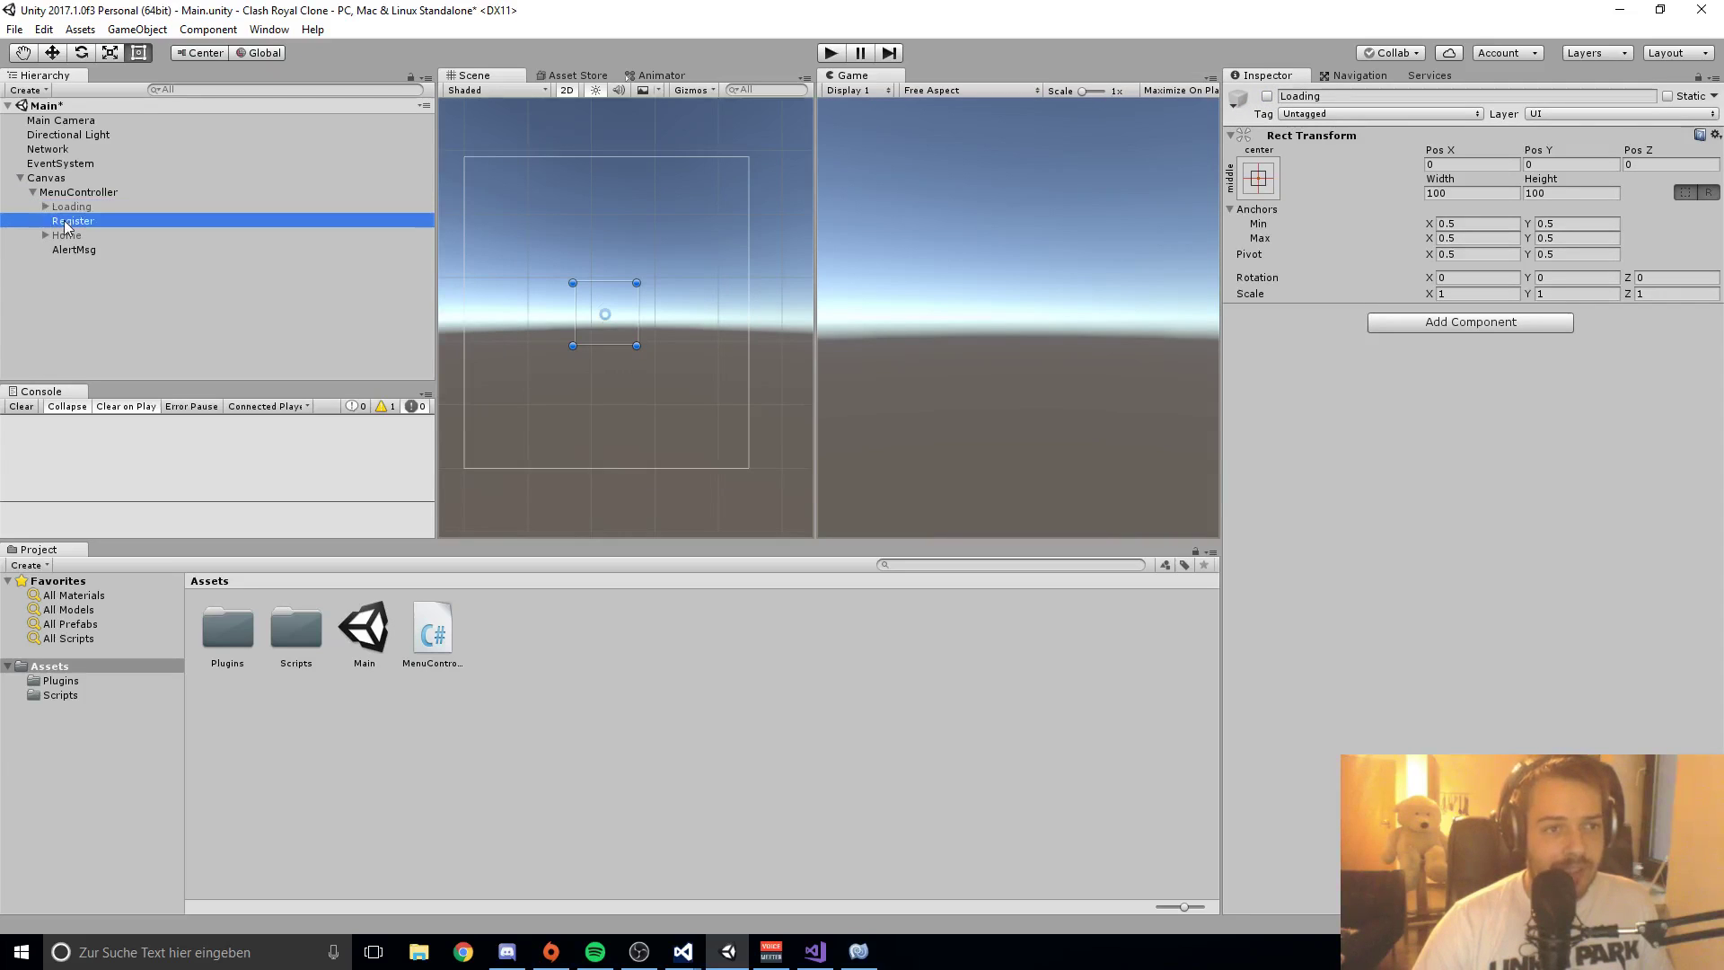
{"action": "right_click", "coordinate": [65, 222]}
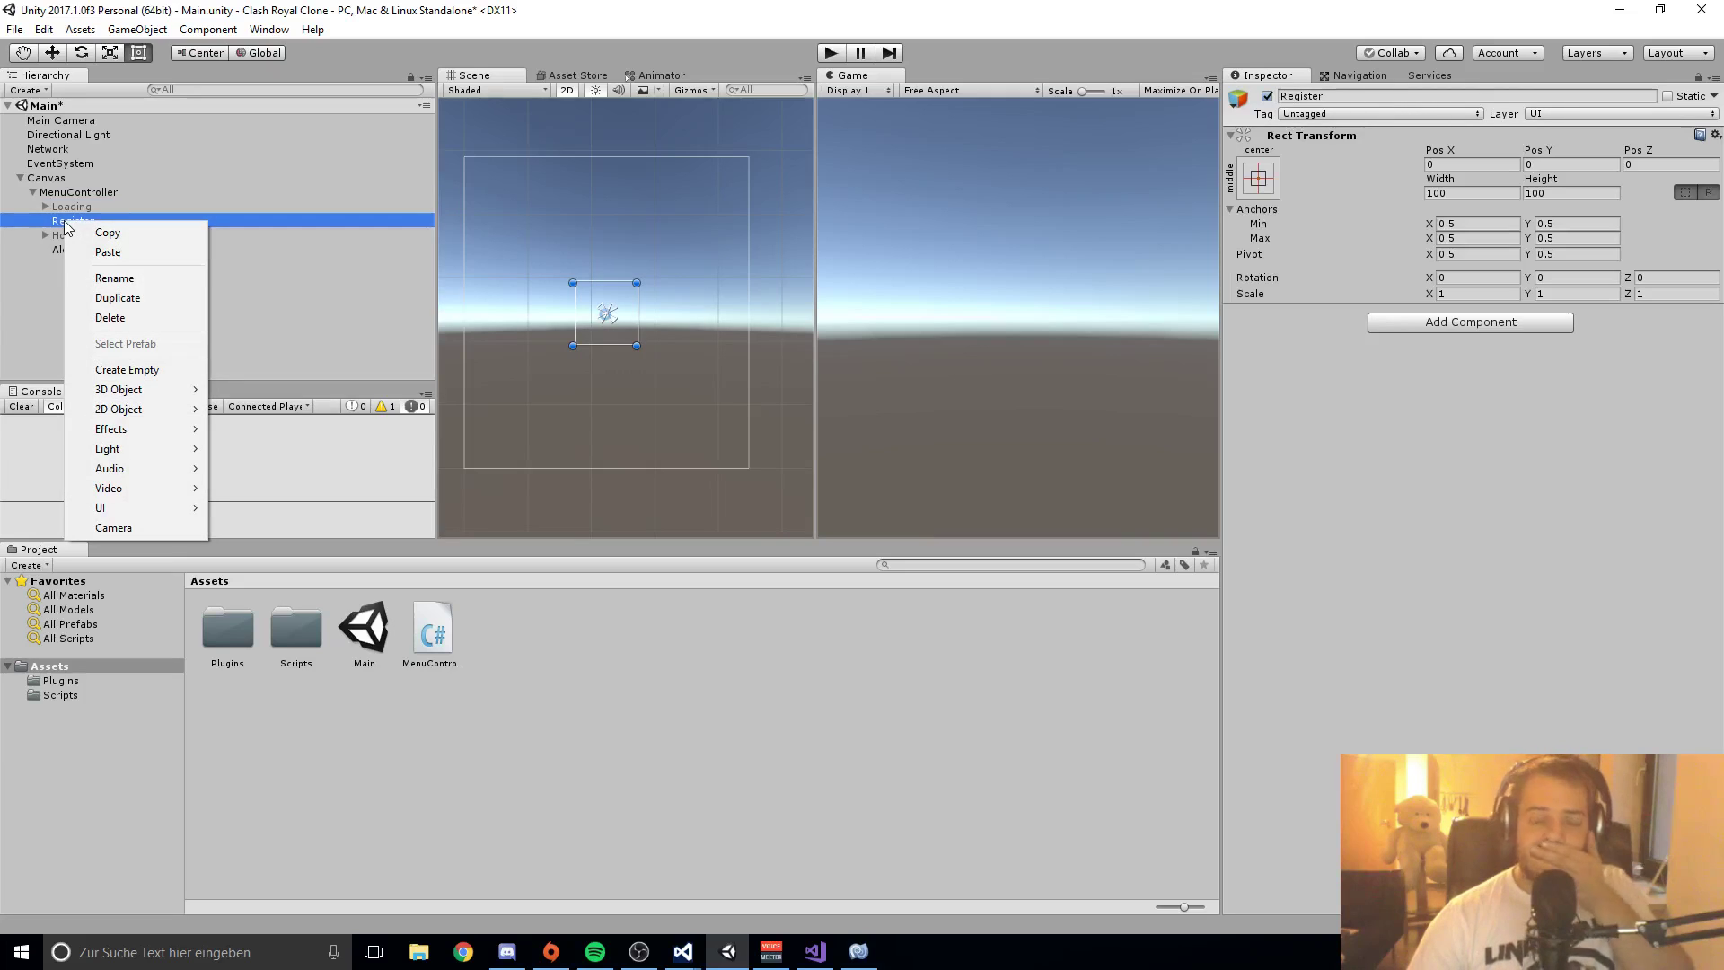
{"action": "left_click", "coordinate": [50, 293]}
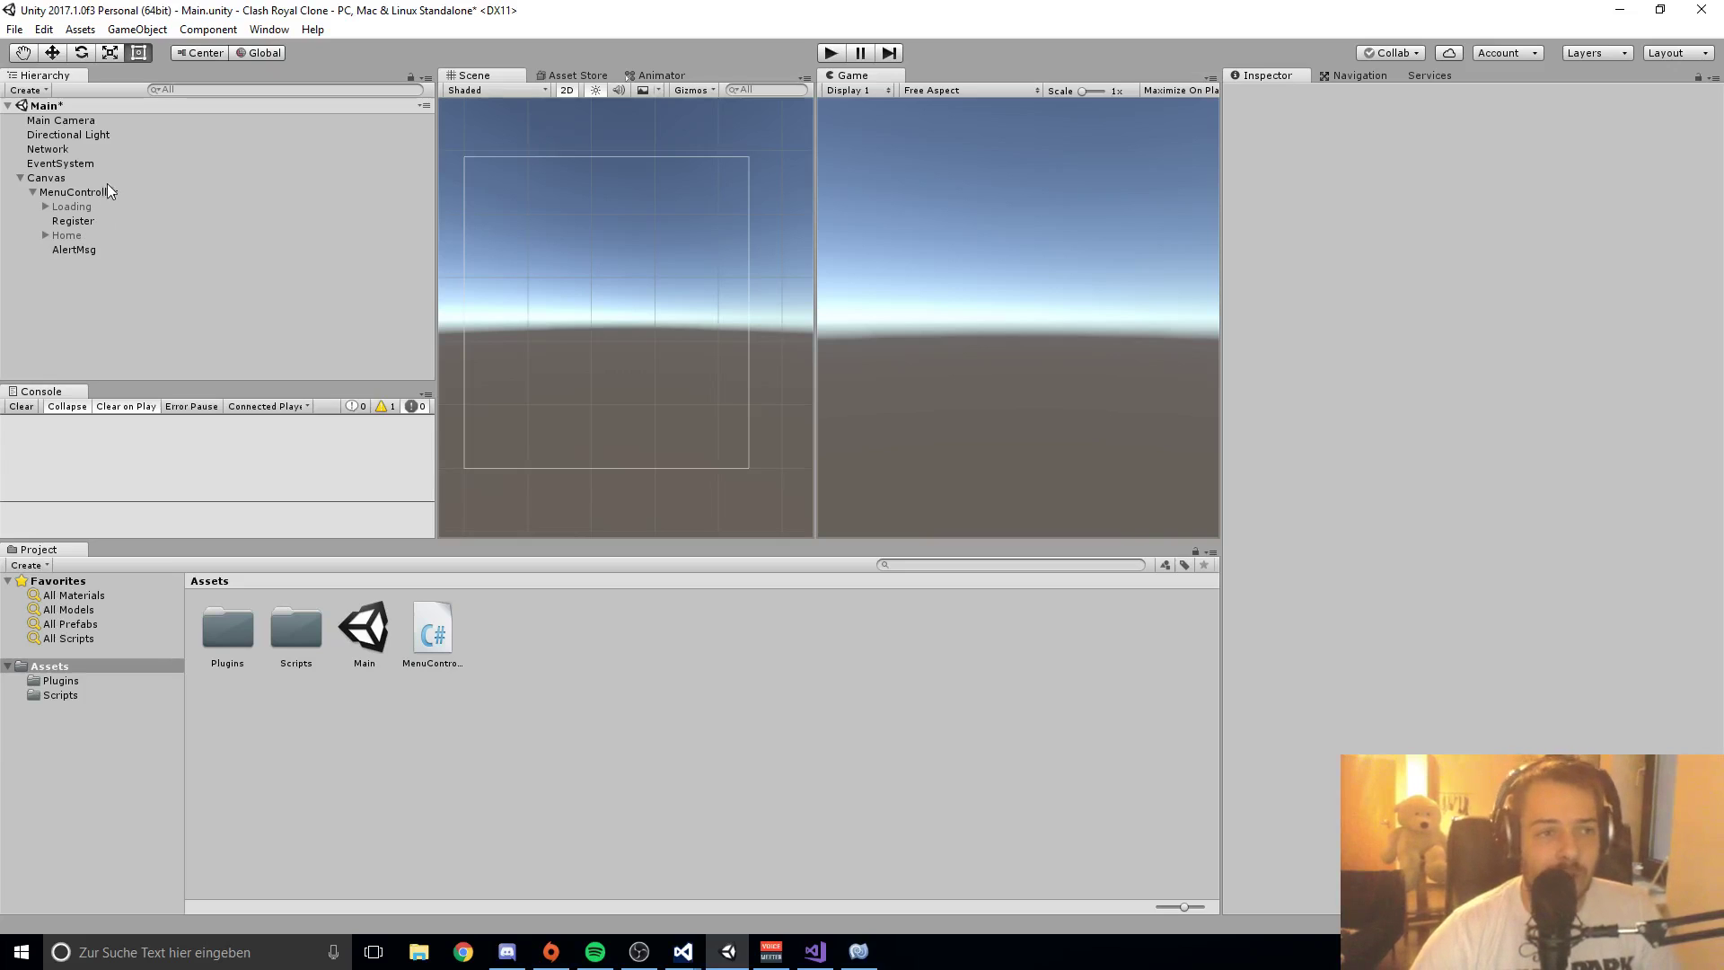
Step: Assign MenuController to the Menu Controller field of Network's Client Handle Data
{"action": "left_click", "coordinate": [67, 192]}
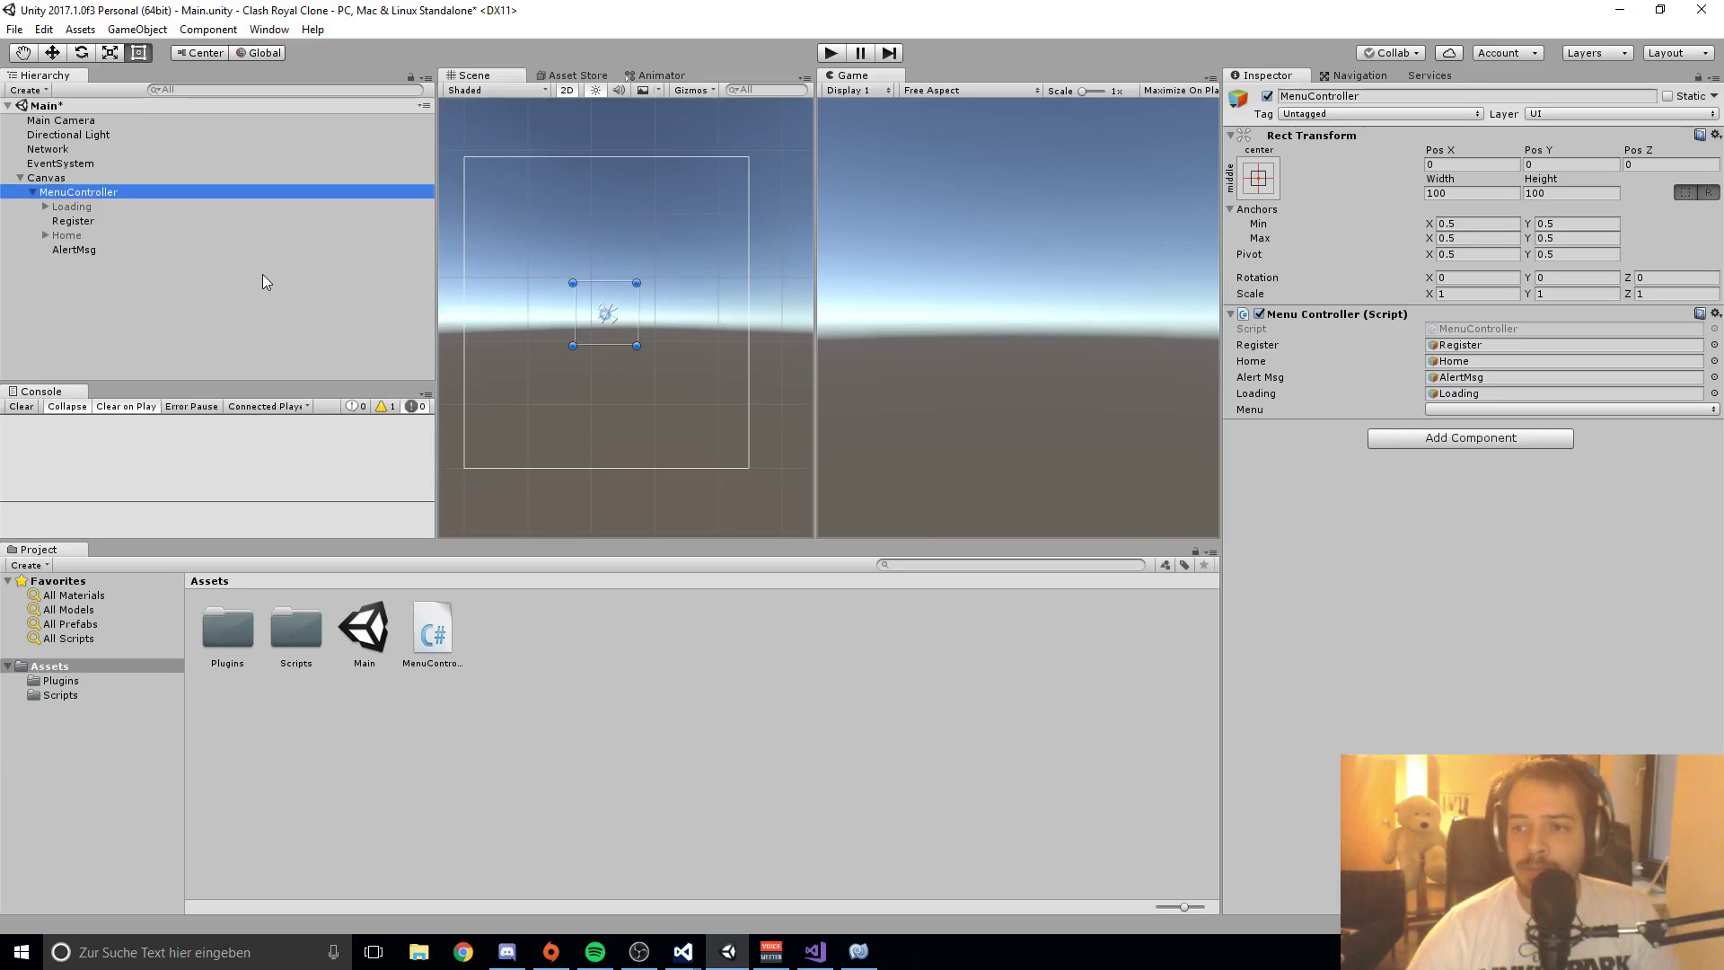
{"action": "left_click", "coordinate": [70, 150]}
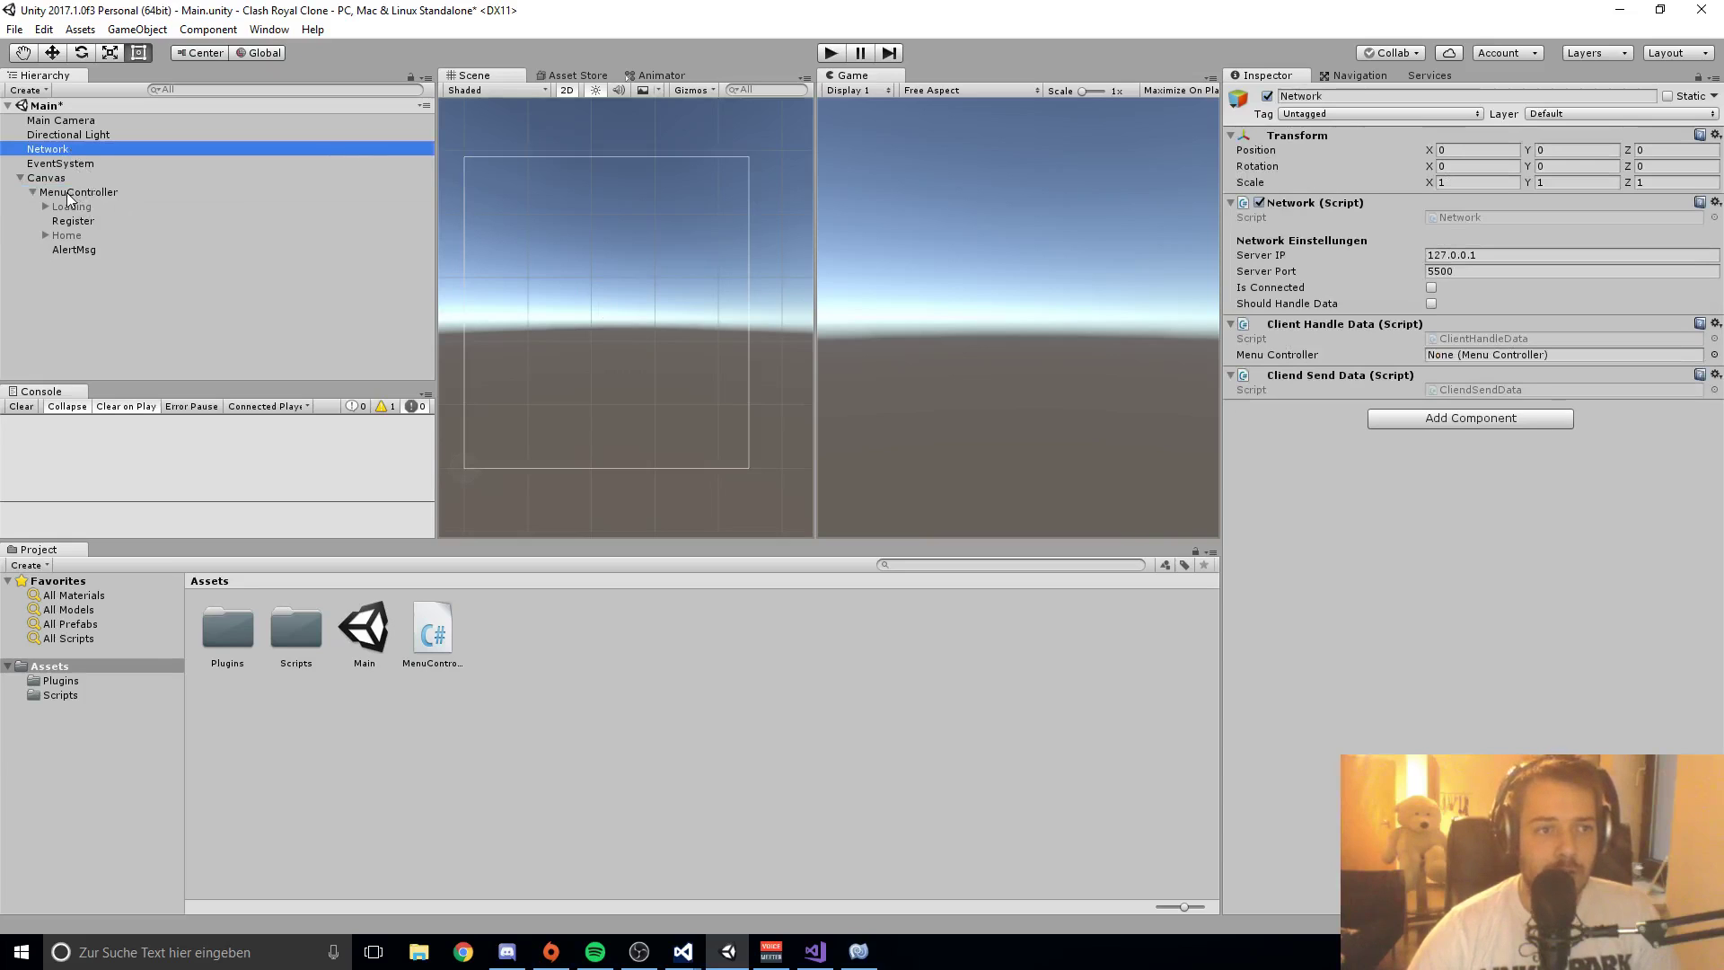
{"action": "left_click_drag", "start_coordinate": [69, 194], "coordinate": [1491, 355]}
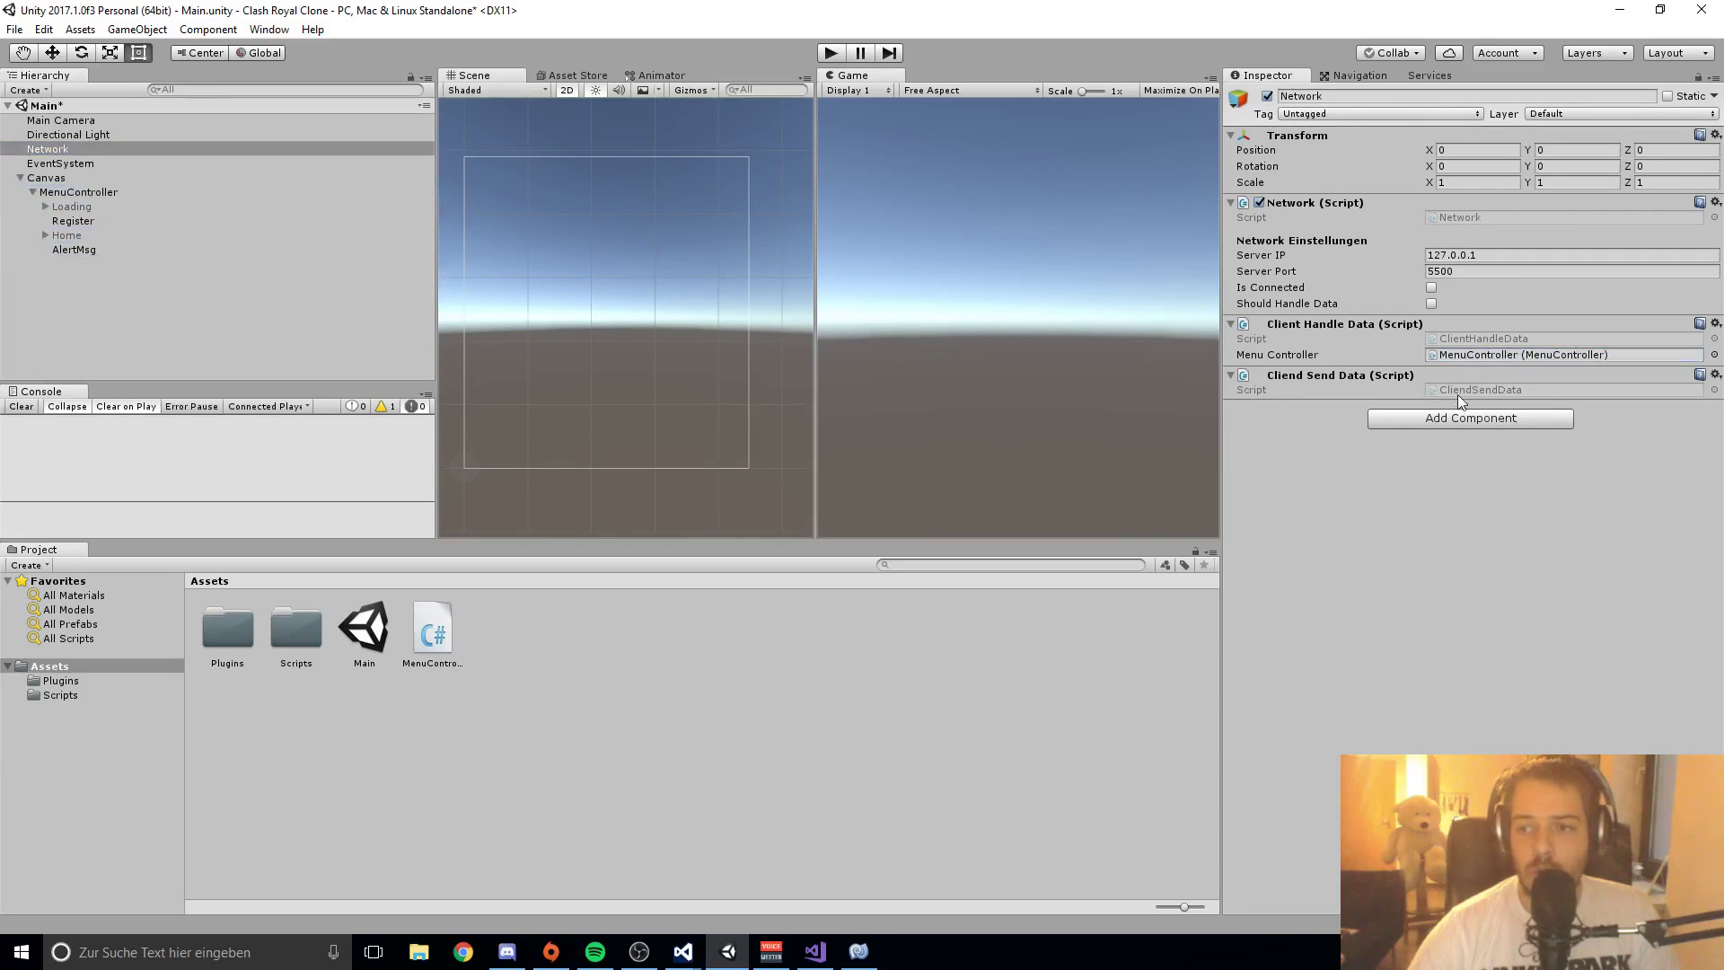